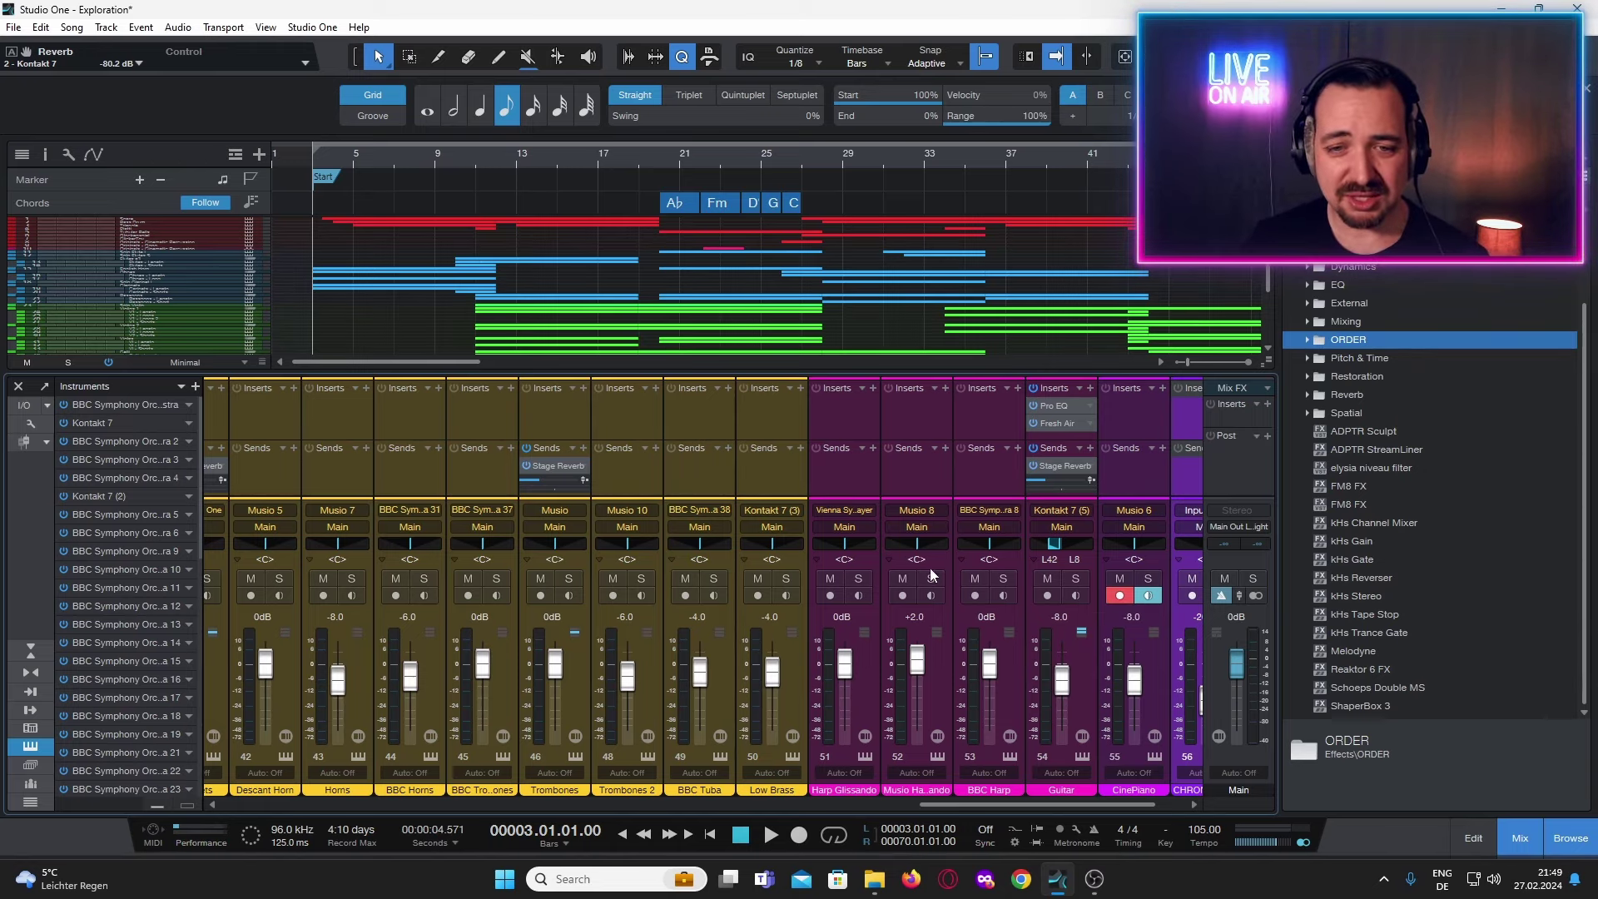
Look over the mixer channels from the harp to the strings and hide the mixer console to view the full arrangement.
{"action": "left_click", "coordinate": [916, 484]}
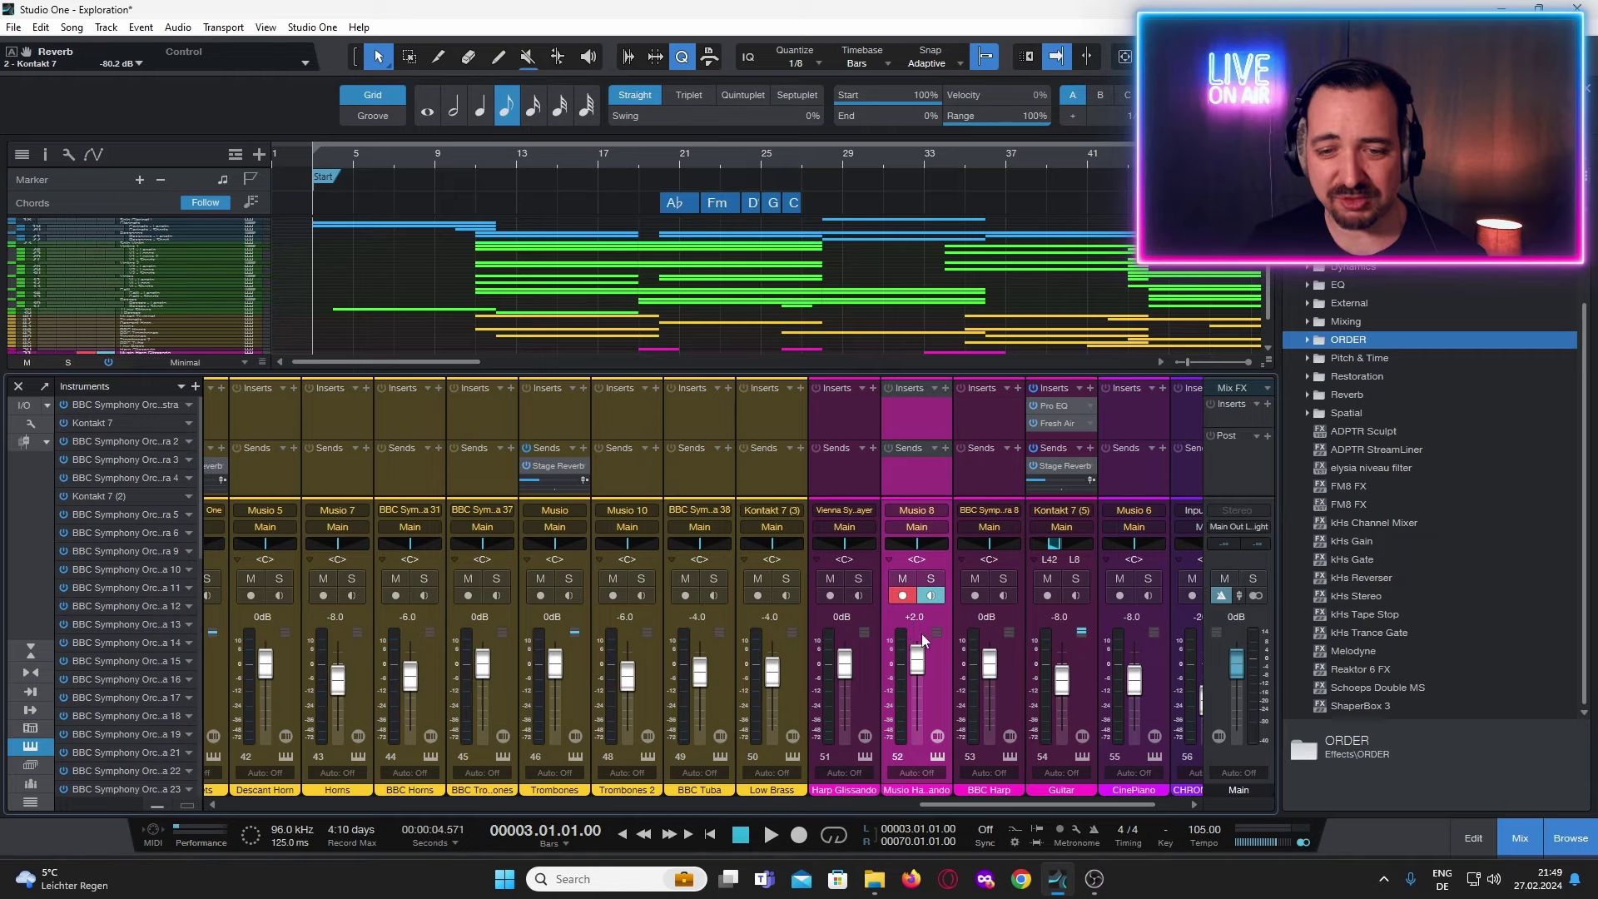
{"action": "left_click_drag", "start_coordinate": [1032, 804], "coordinate": [686, 804]}
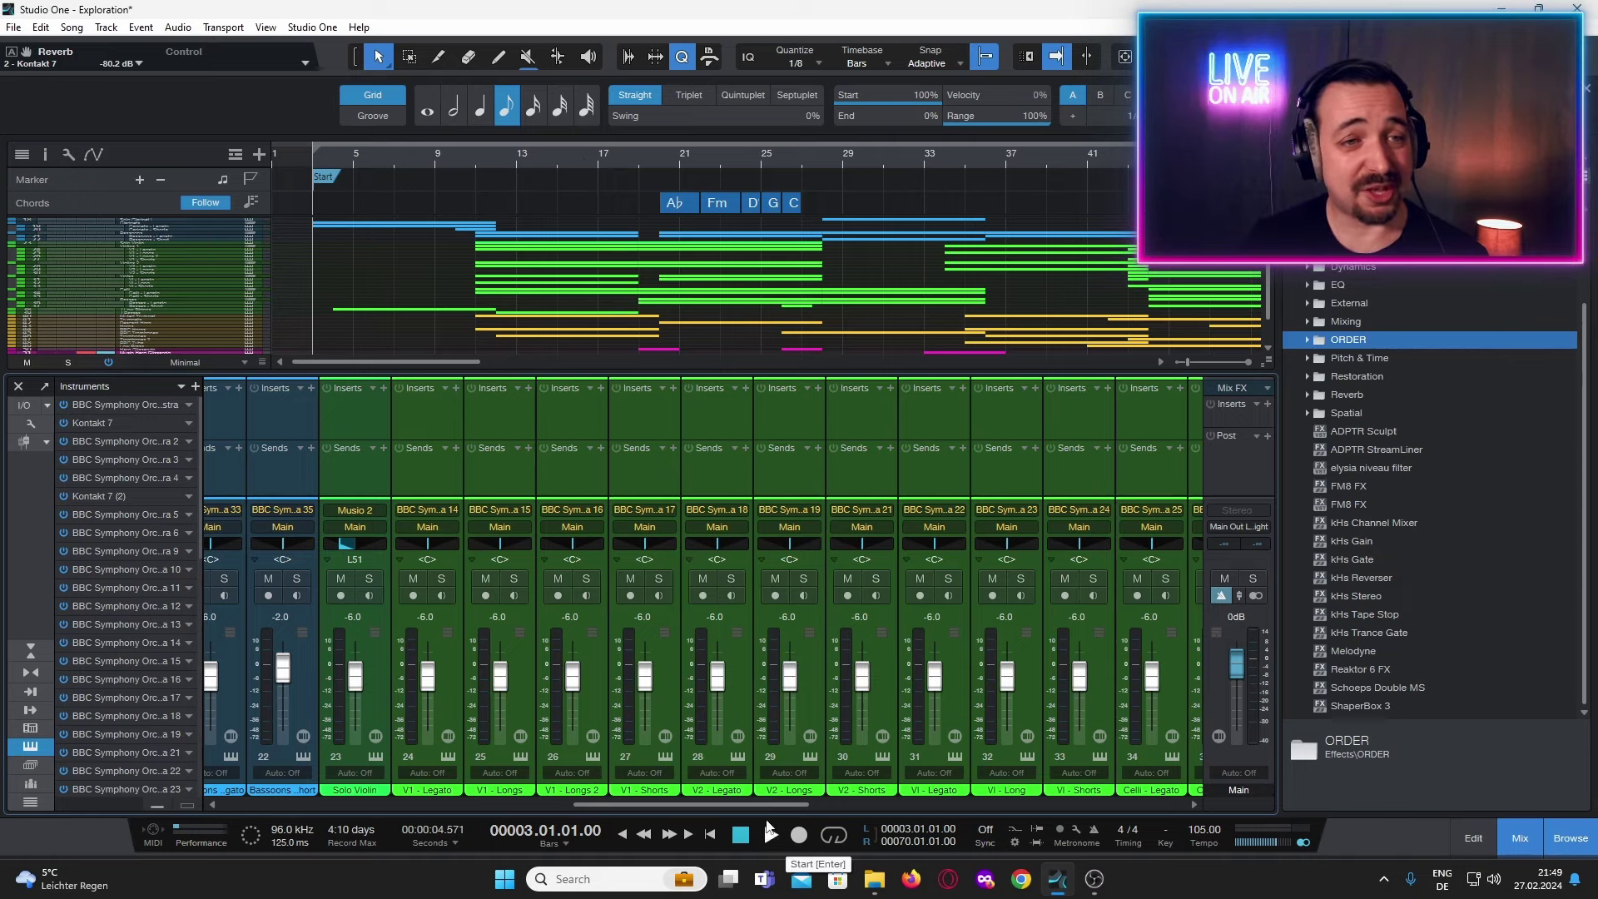
{"action": "scroll", "coordinate": [608, 231], "scroll_direction": "up", "scroll_amount": 2}
{"action": "scroll", "coordinate": [614, 297], "scroll_direction": "up", "scroll_amount": 4}
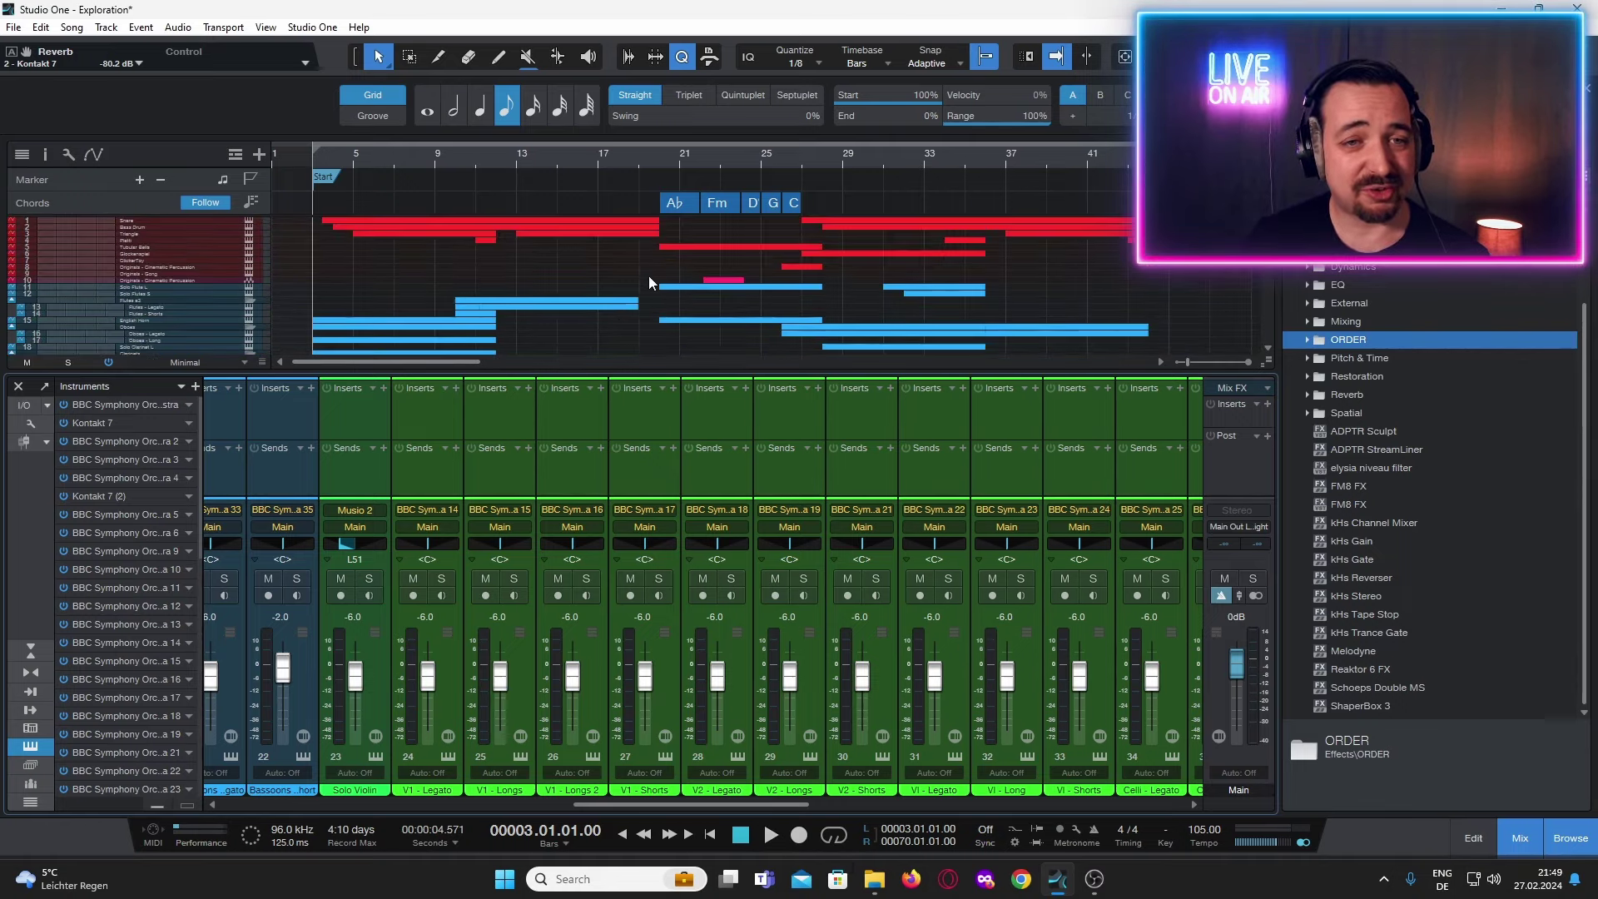
{"action": "scroll", "coordinate": [648, 275], "scroll_direction": "down", "scroll_amount": 3}
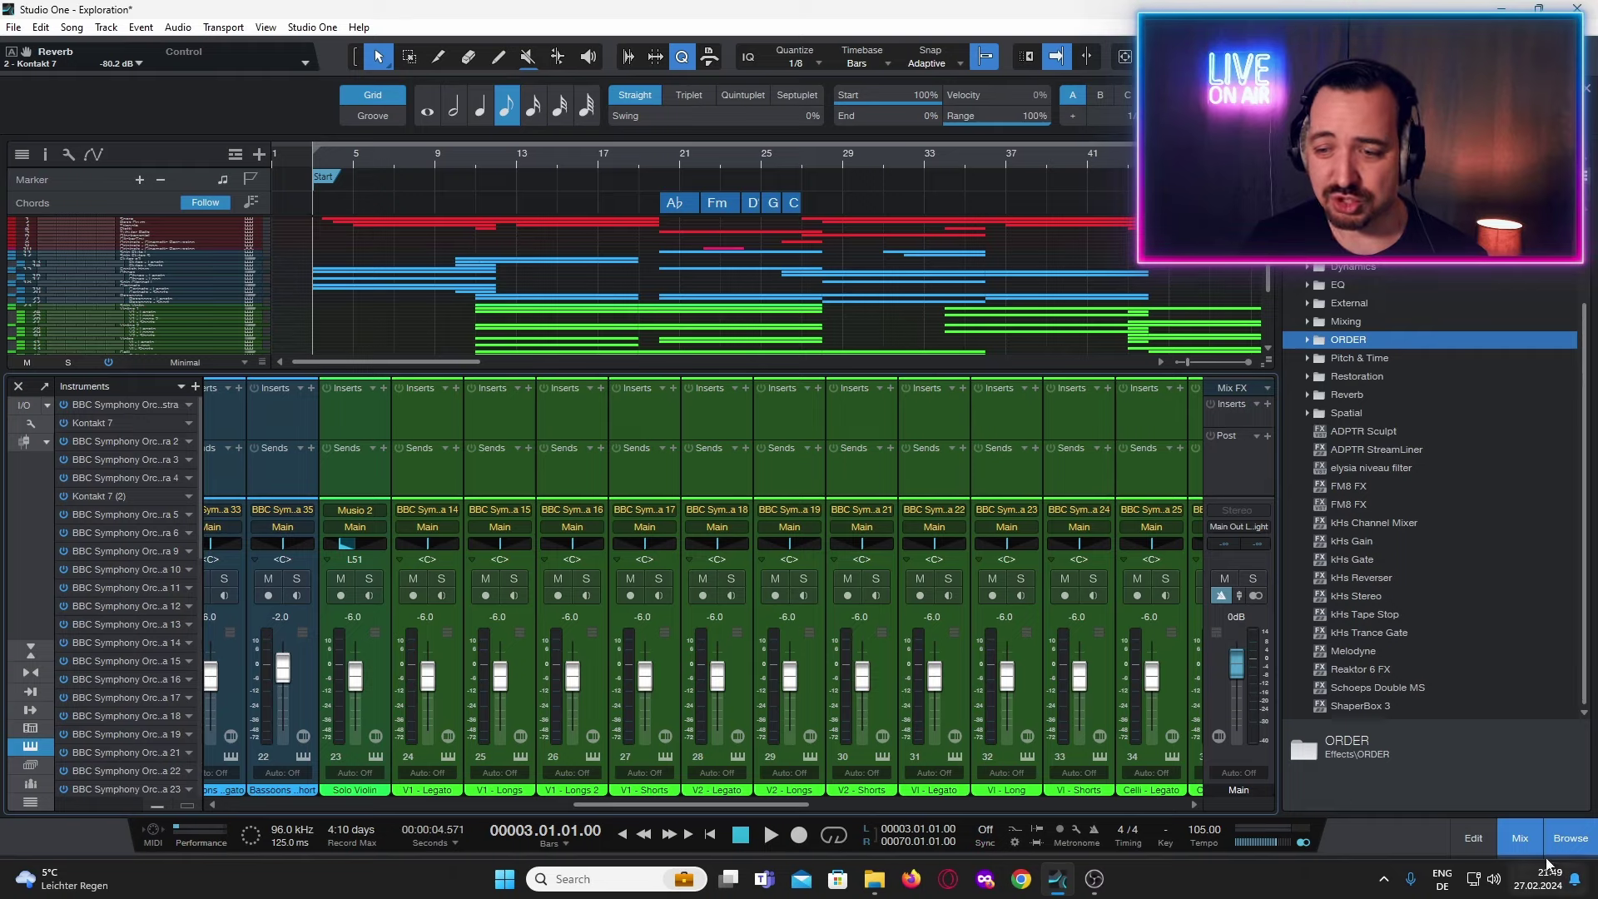
{"action": "key", "text": "F3"}
{"action": "scroll", "coordinate": [954, 503], "scroll_direction": "up", "scroll_amount": 3}
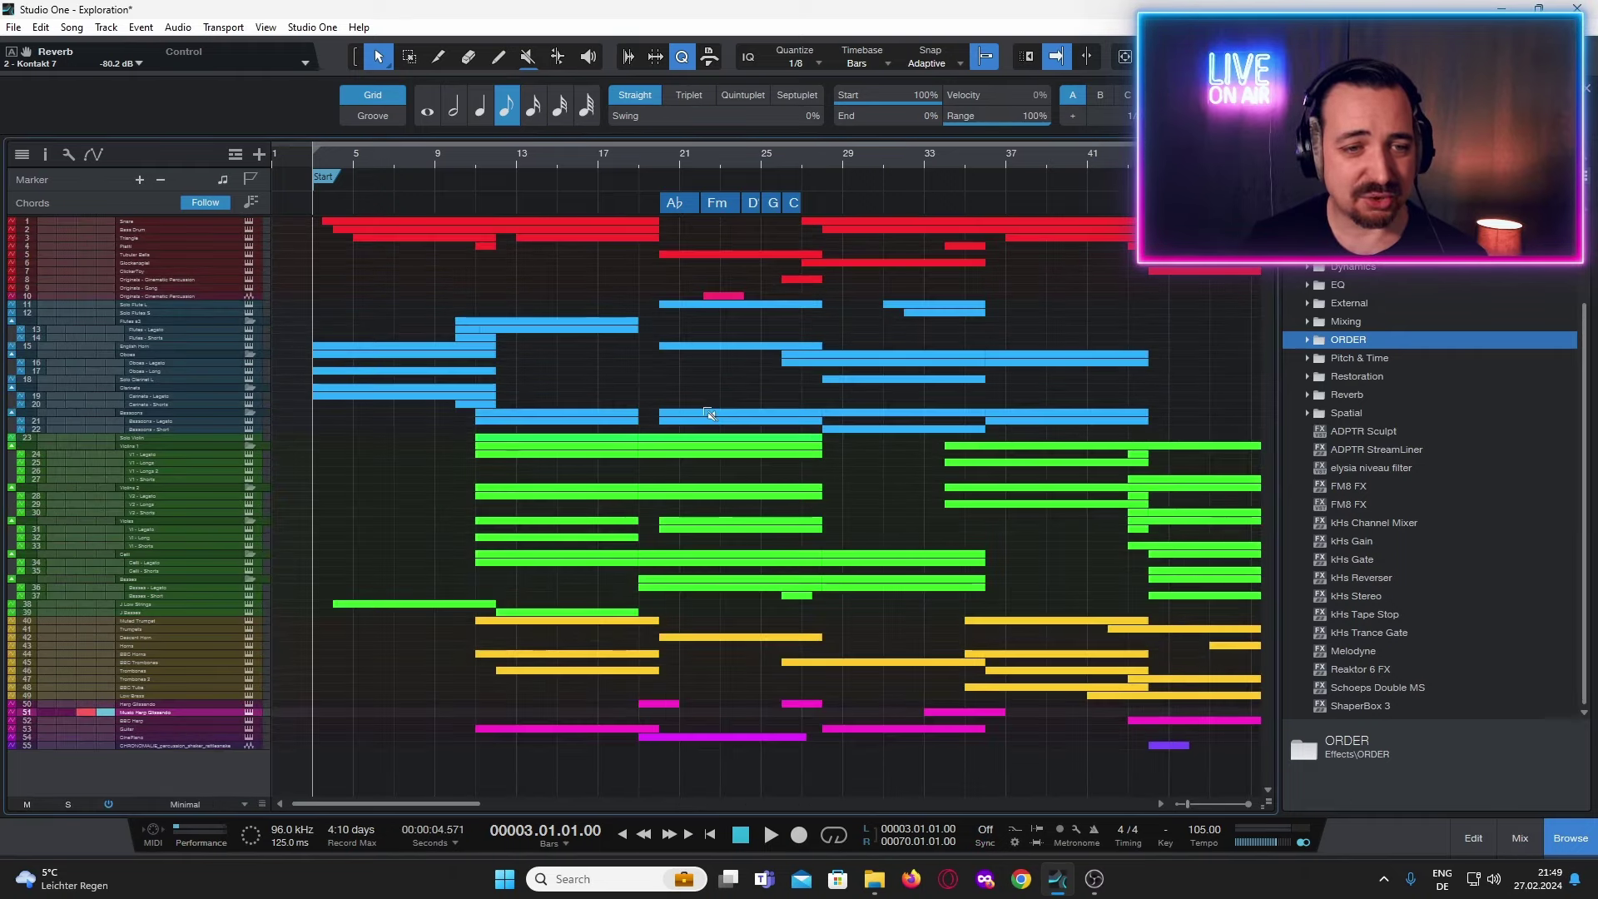
Play the song from bar 3 and follow the playback across the whole arrangement.
{"action": "left_click", "coordinate": [771, 838]}
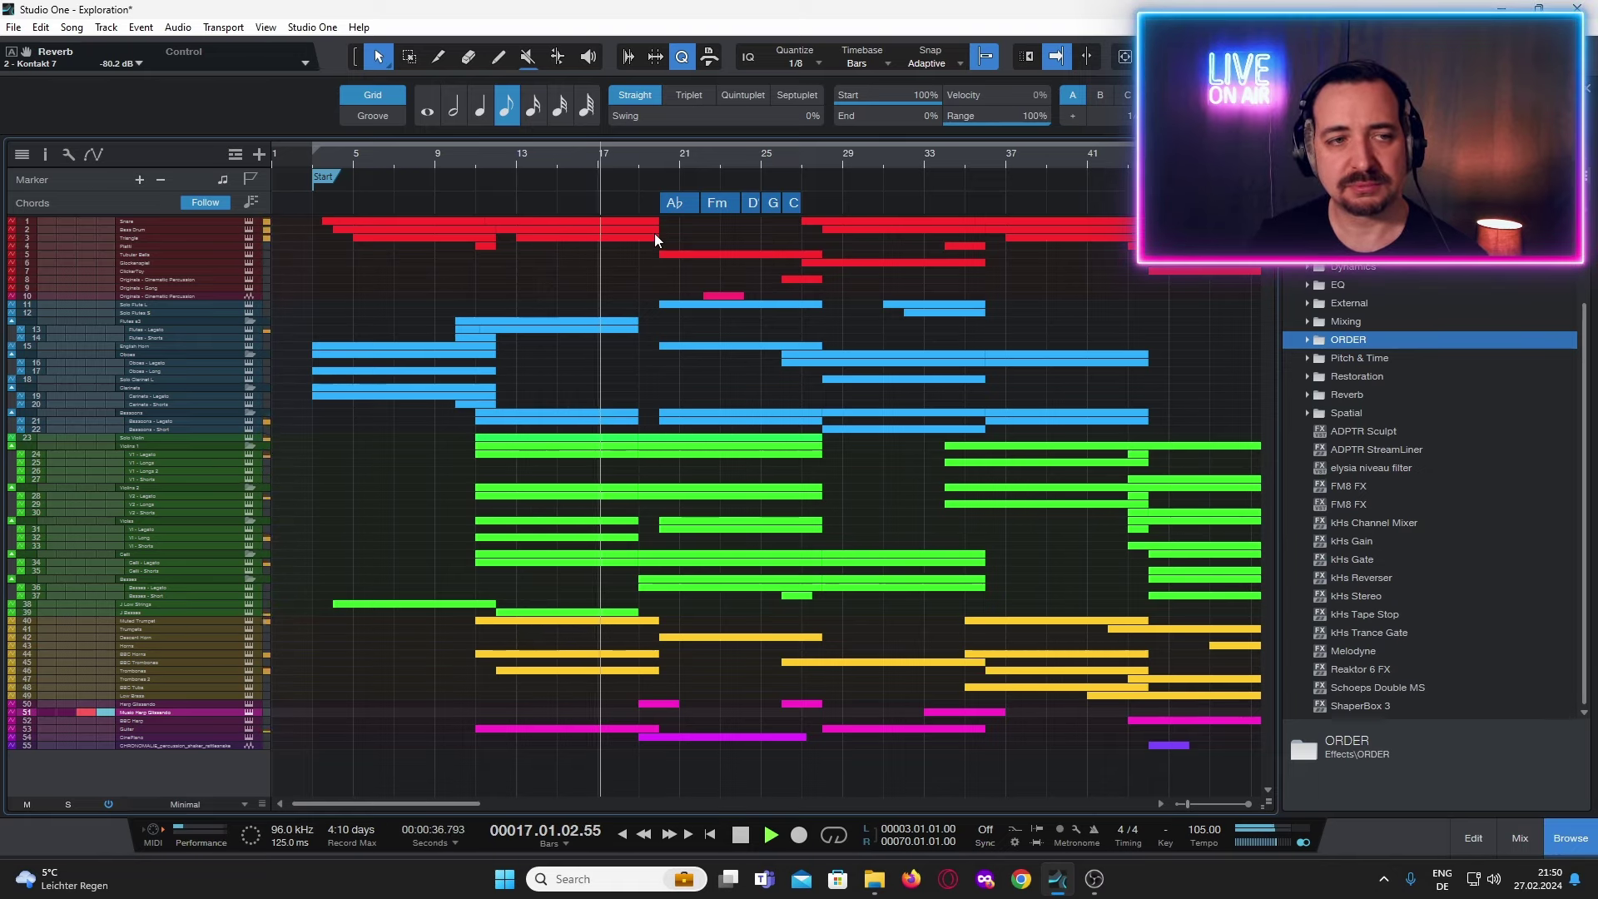
{"action": "left_click", "coordinate": [236, 156]}
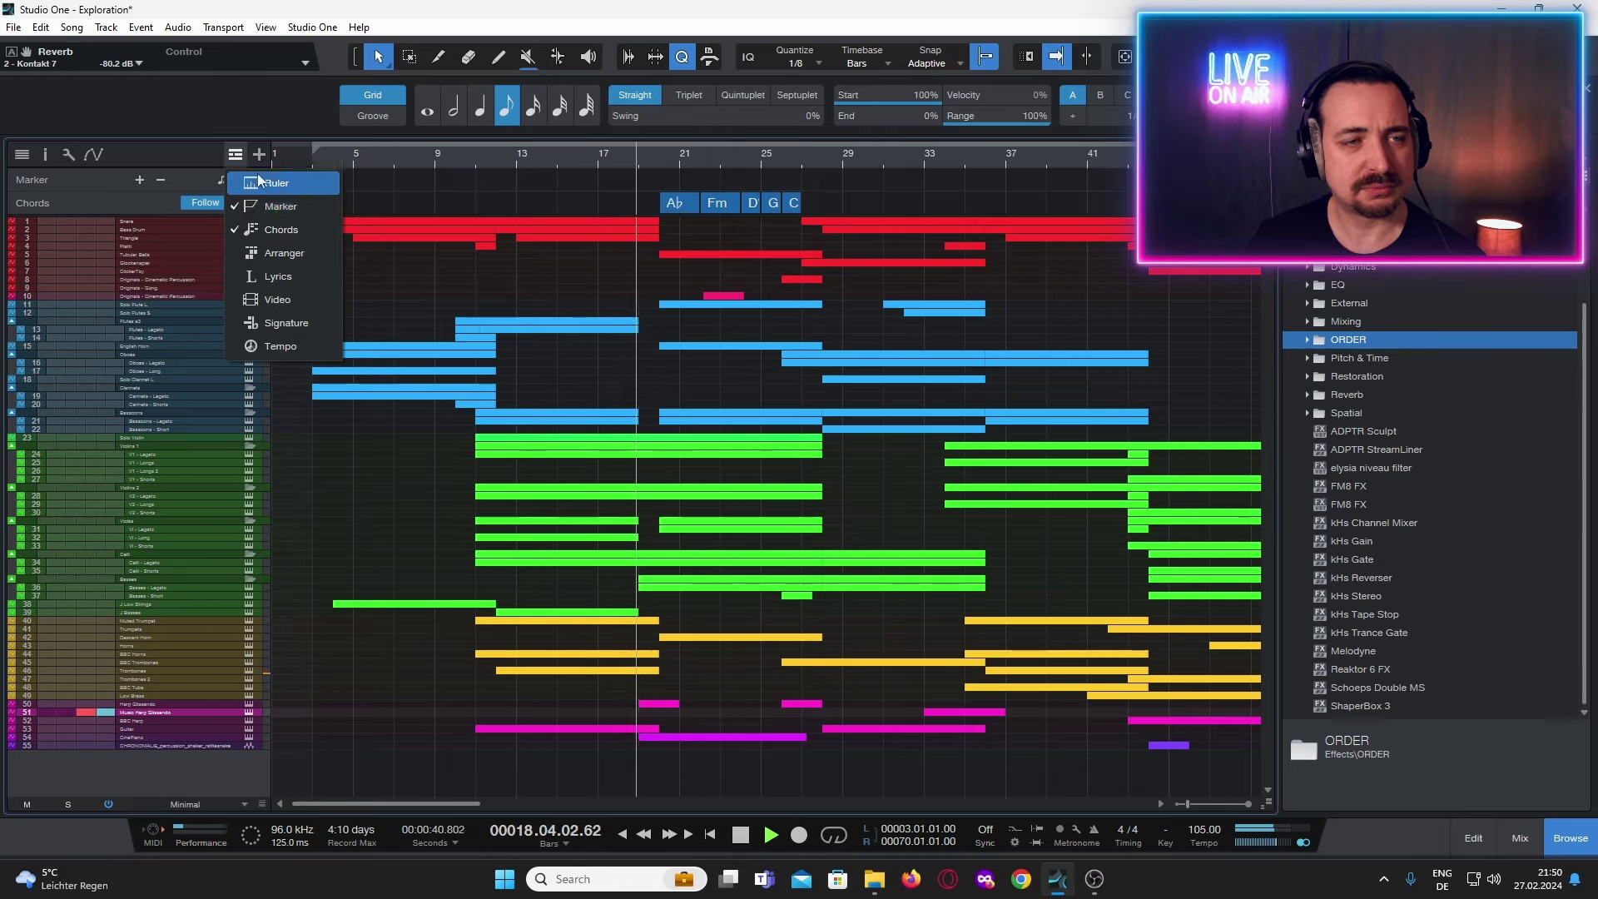
{"action": "left_click", "coordinate": [219, 152]}
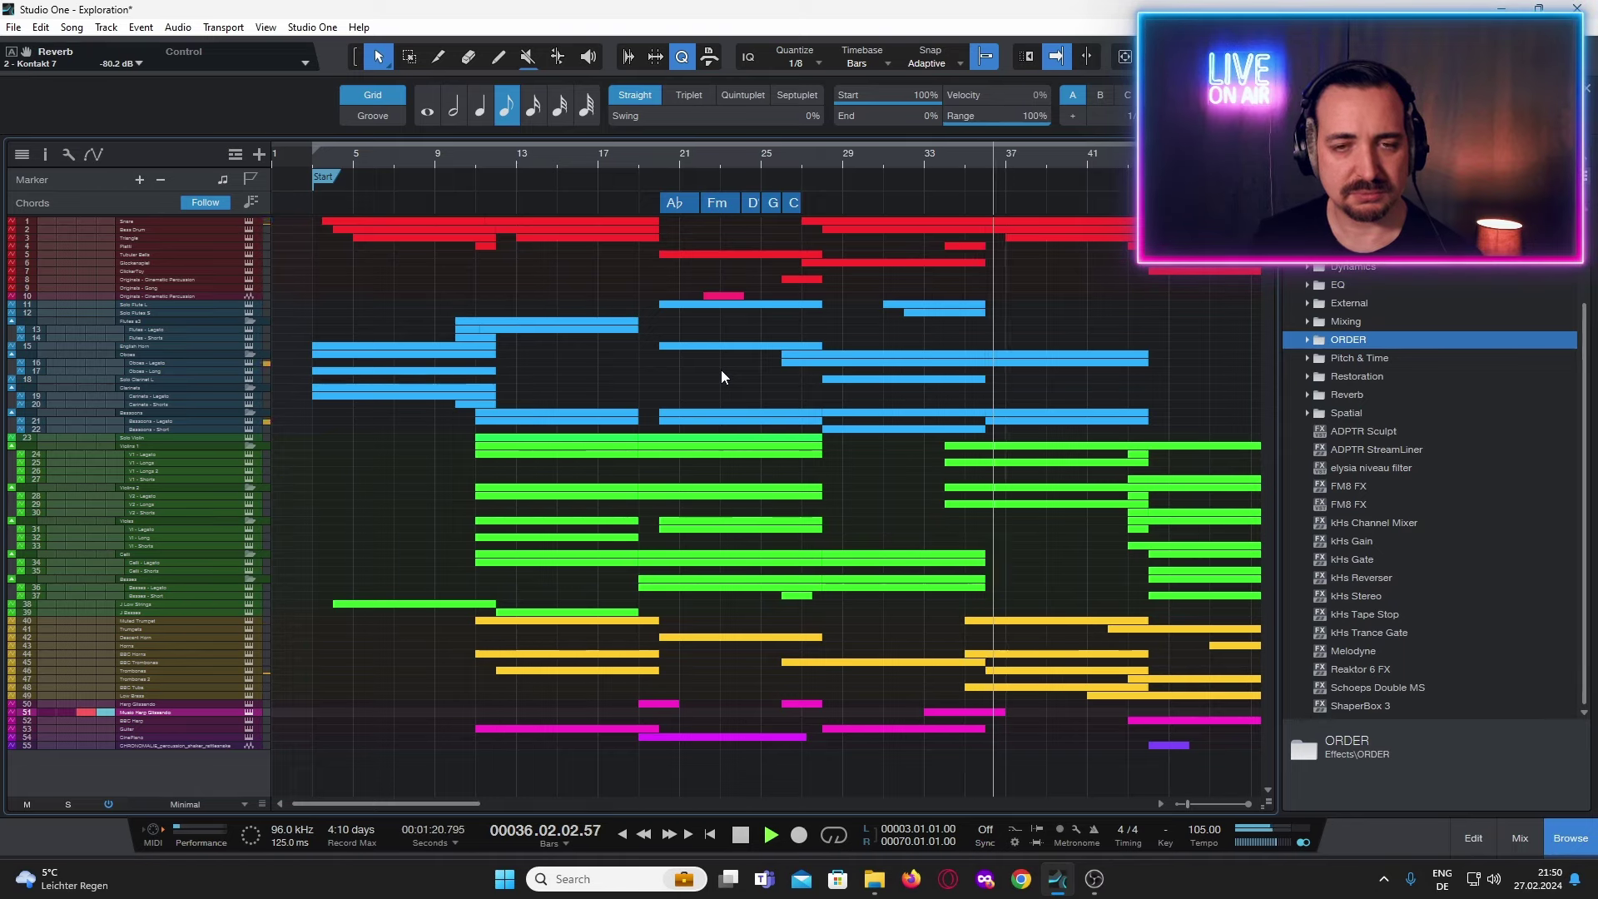
{"action": "scroll", "coordinate": [739, 381], "scroll_direction": "right", "scroll_amount": 1}
{"action": "scroll", "coordinate": [739, 381], "scroll_direction": "right", "scroll_amount": 4}
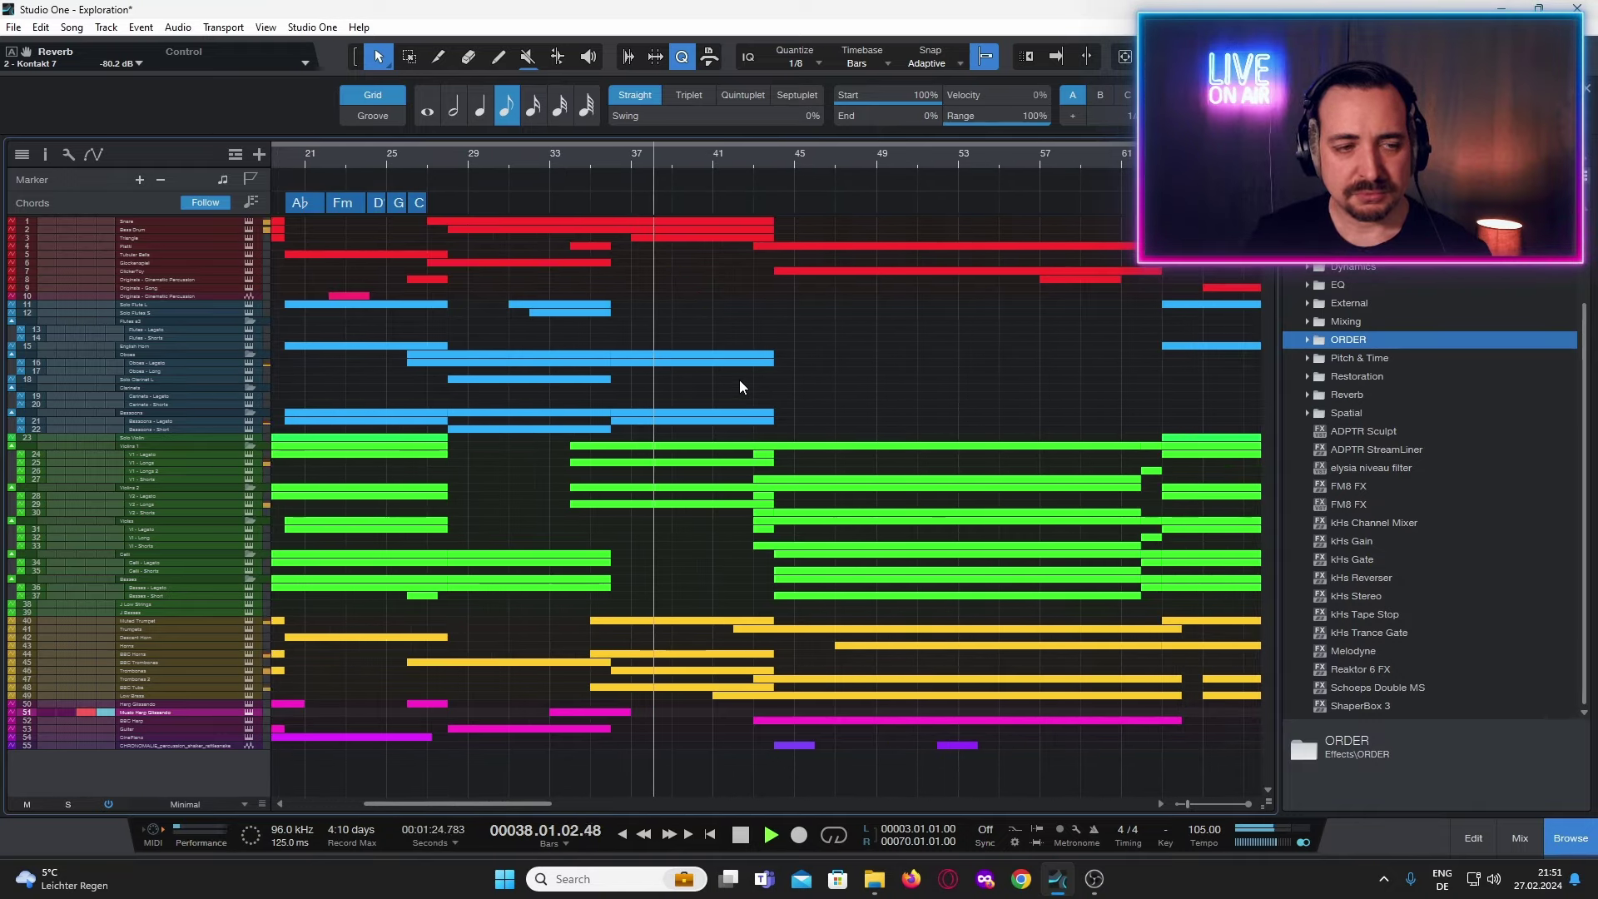
{"action": "scroll", "coordinate": [750, 383], "scroll_direction": "right", "scroll_amount": 1}
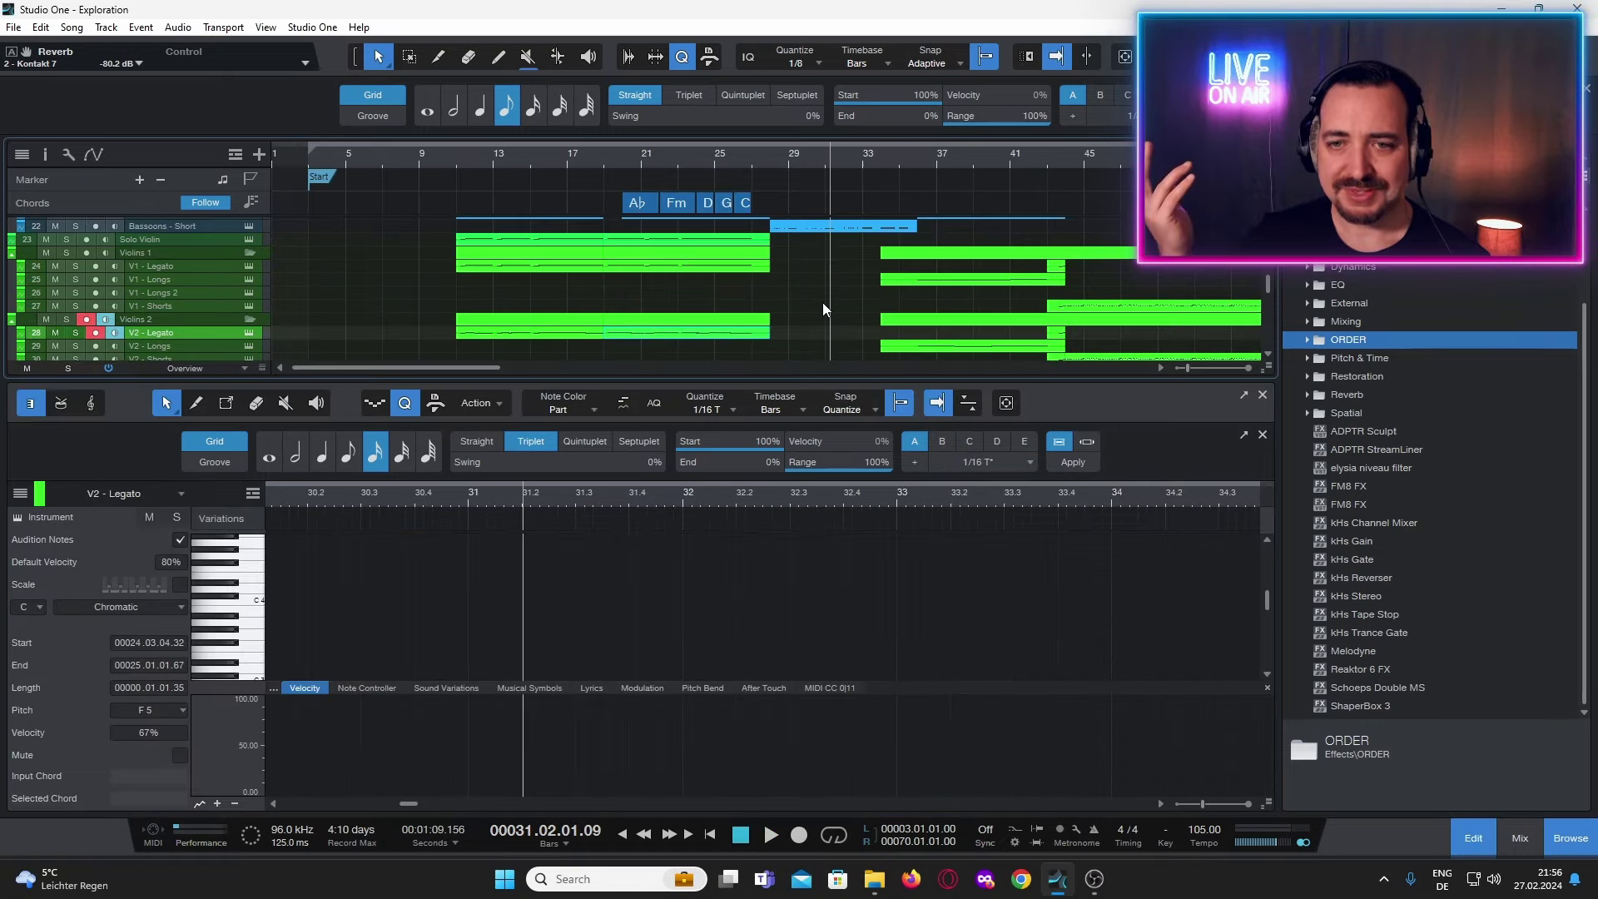
Show the mixer console and bring the percussion tracks and channels into view.
{"action": "scroll", "coordinate": [827, 283], "scroll_direction": "up", "scroll_amount": 5}
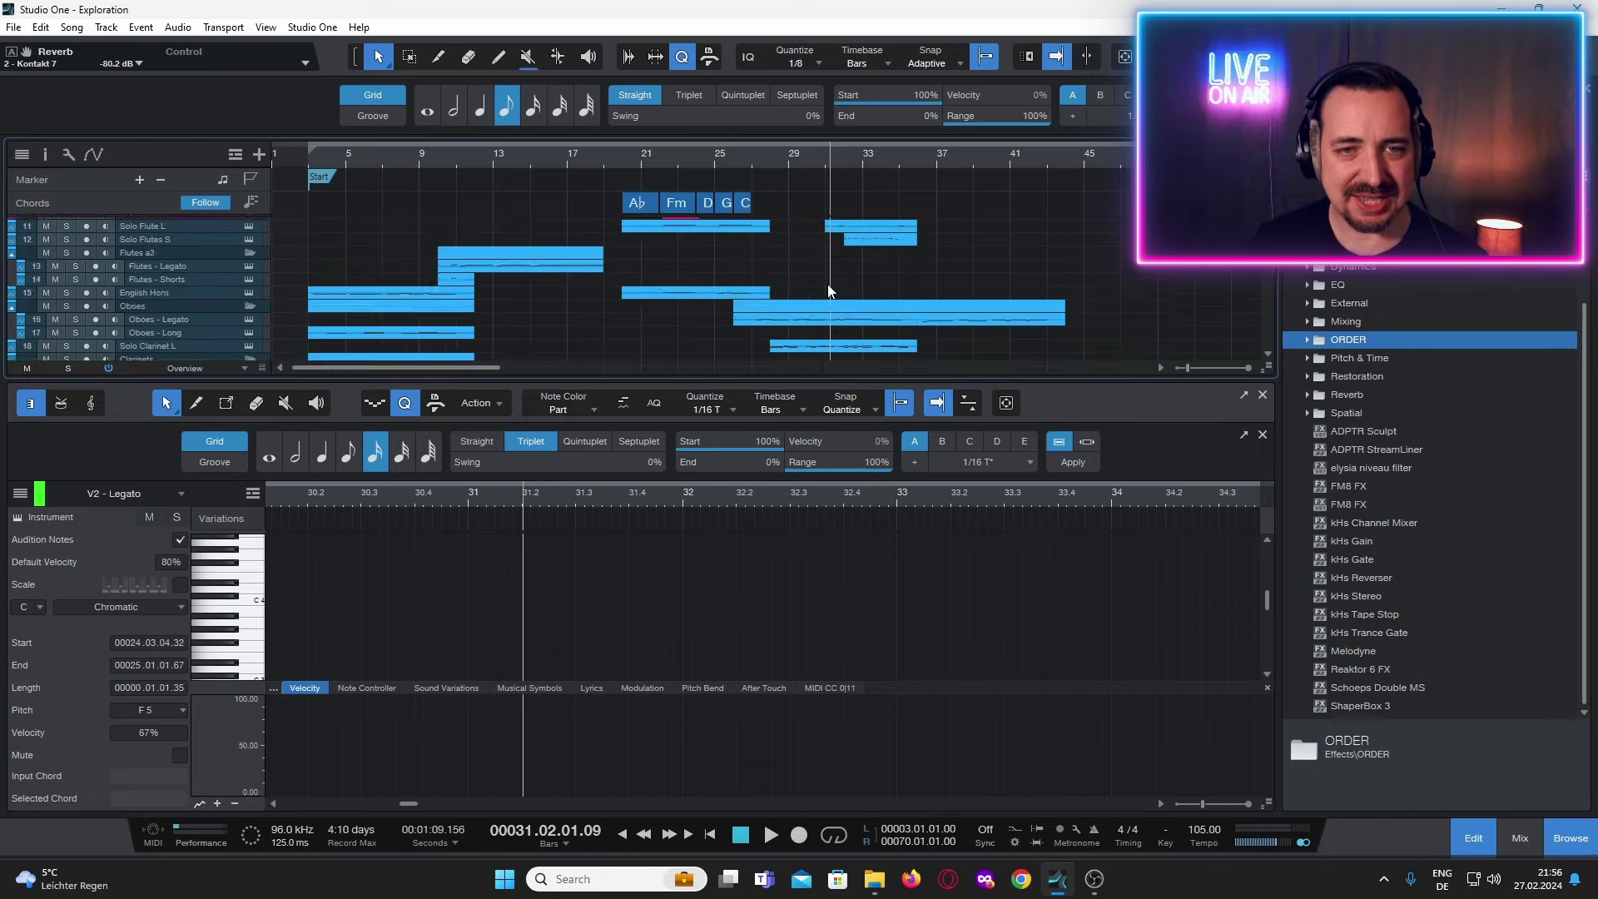
{"action": "scroll", "coordinate": [827, 283], "scroll_direction": "up", "scroll_amount": 4}
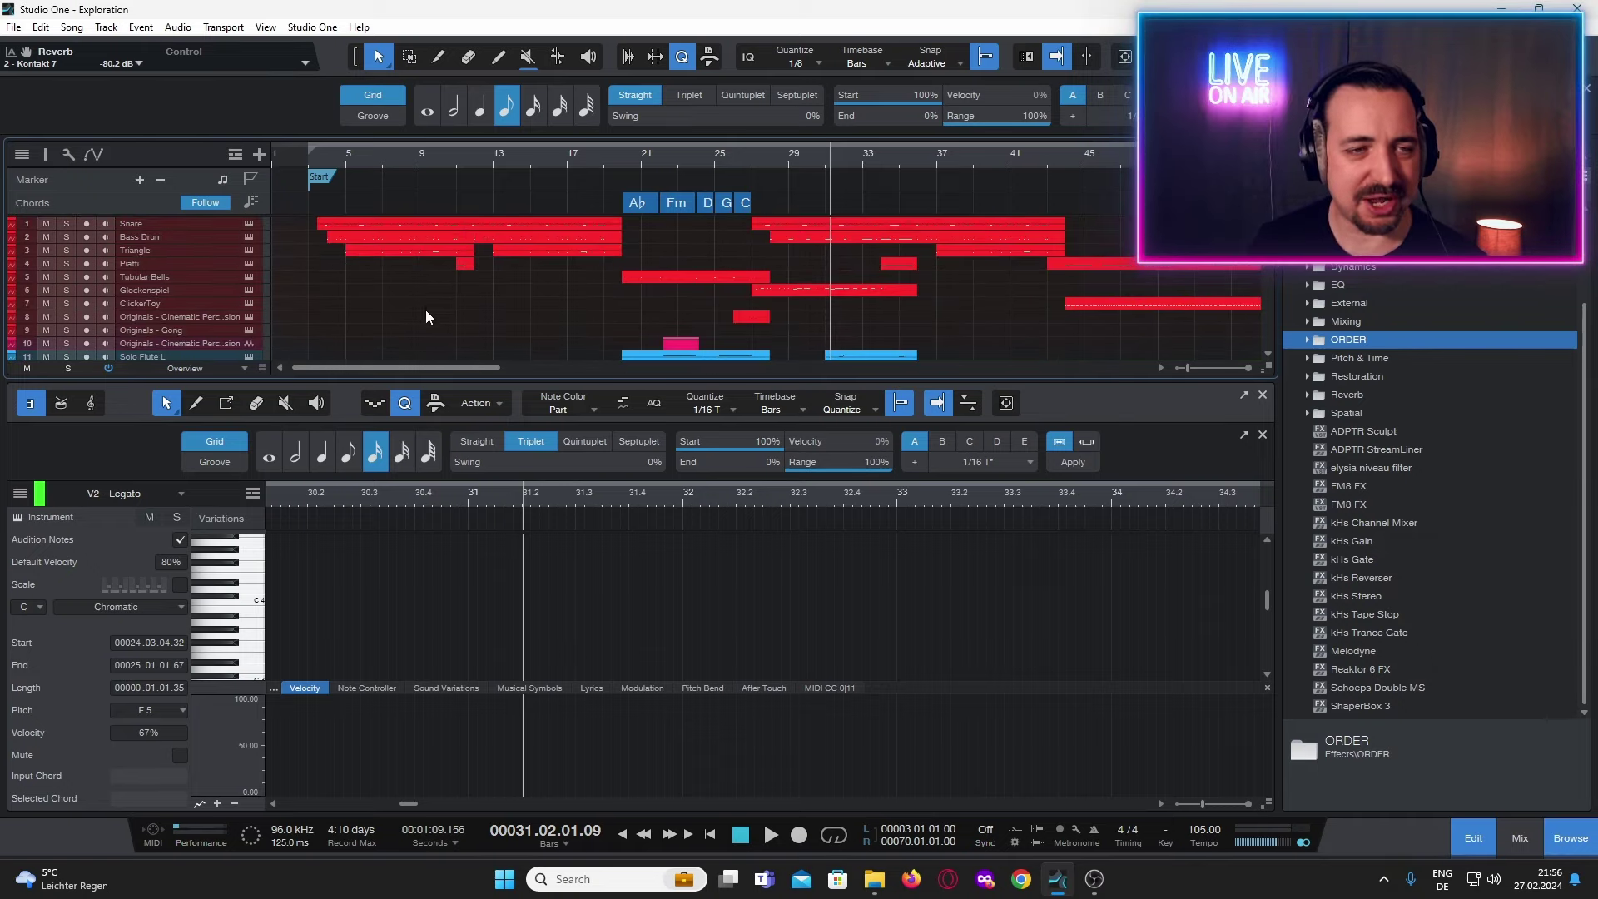
{"action": "left_click", "coordinate": [1516, 840]}
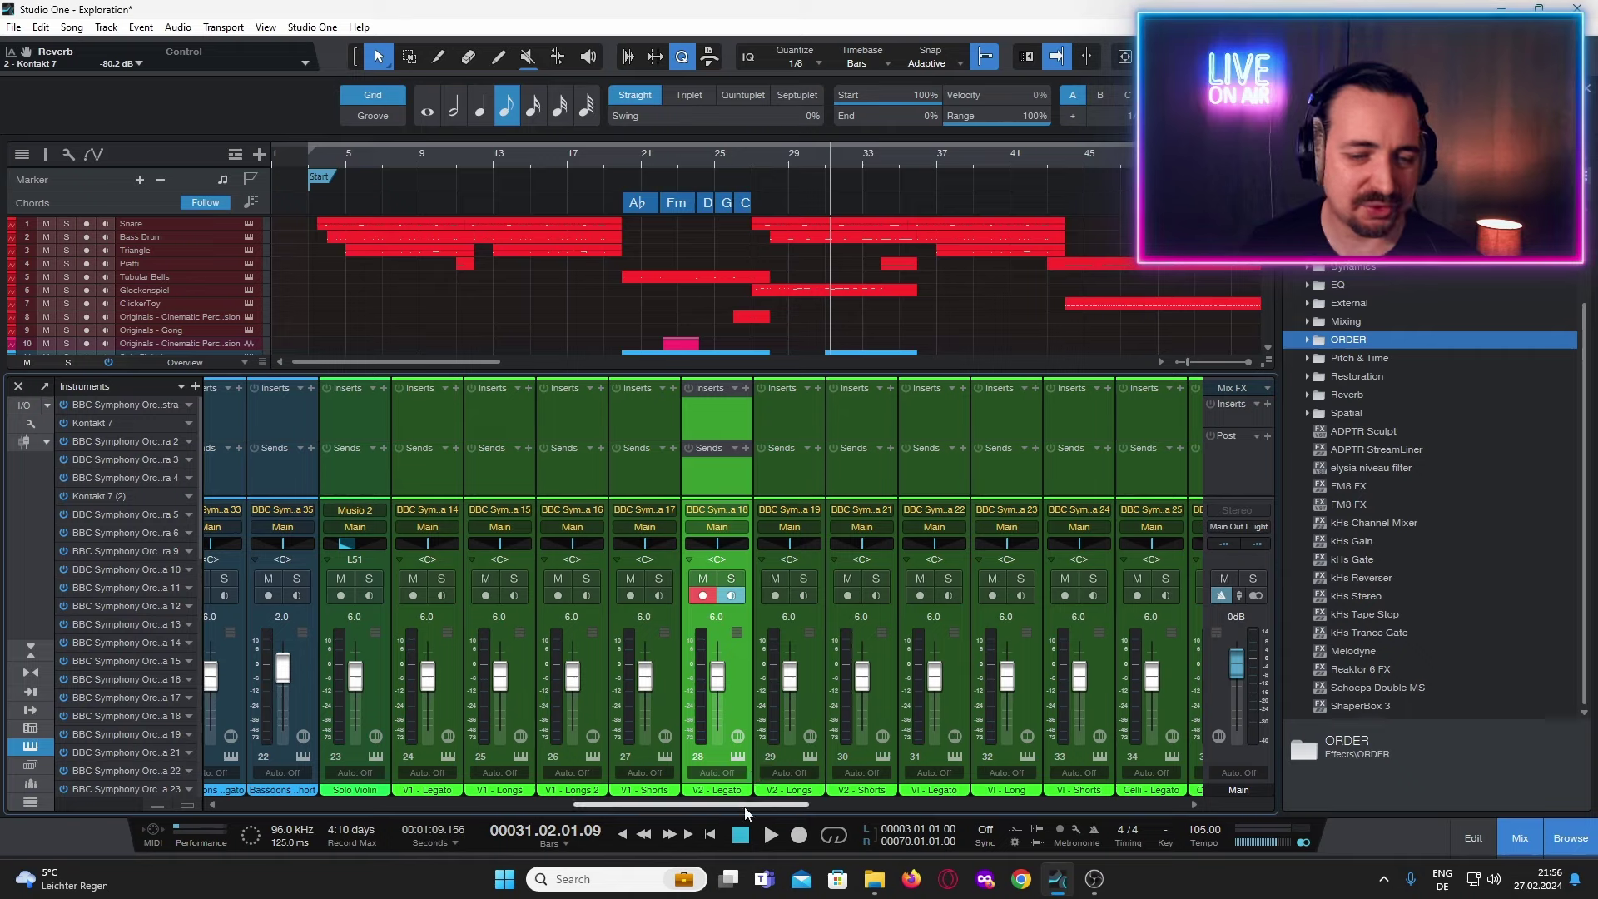
{"action": "left_click_drag", "start_coordinate": [763, 803], "coordinate": [358, 799]}
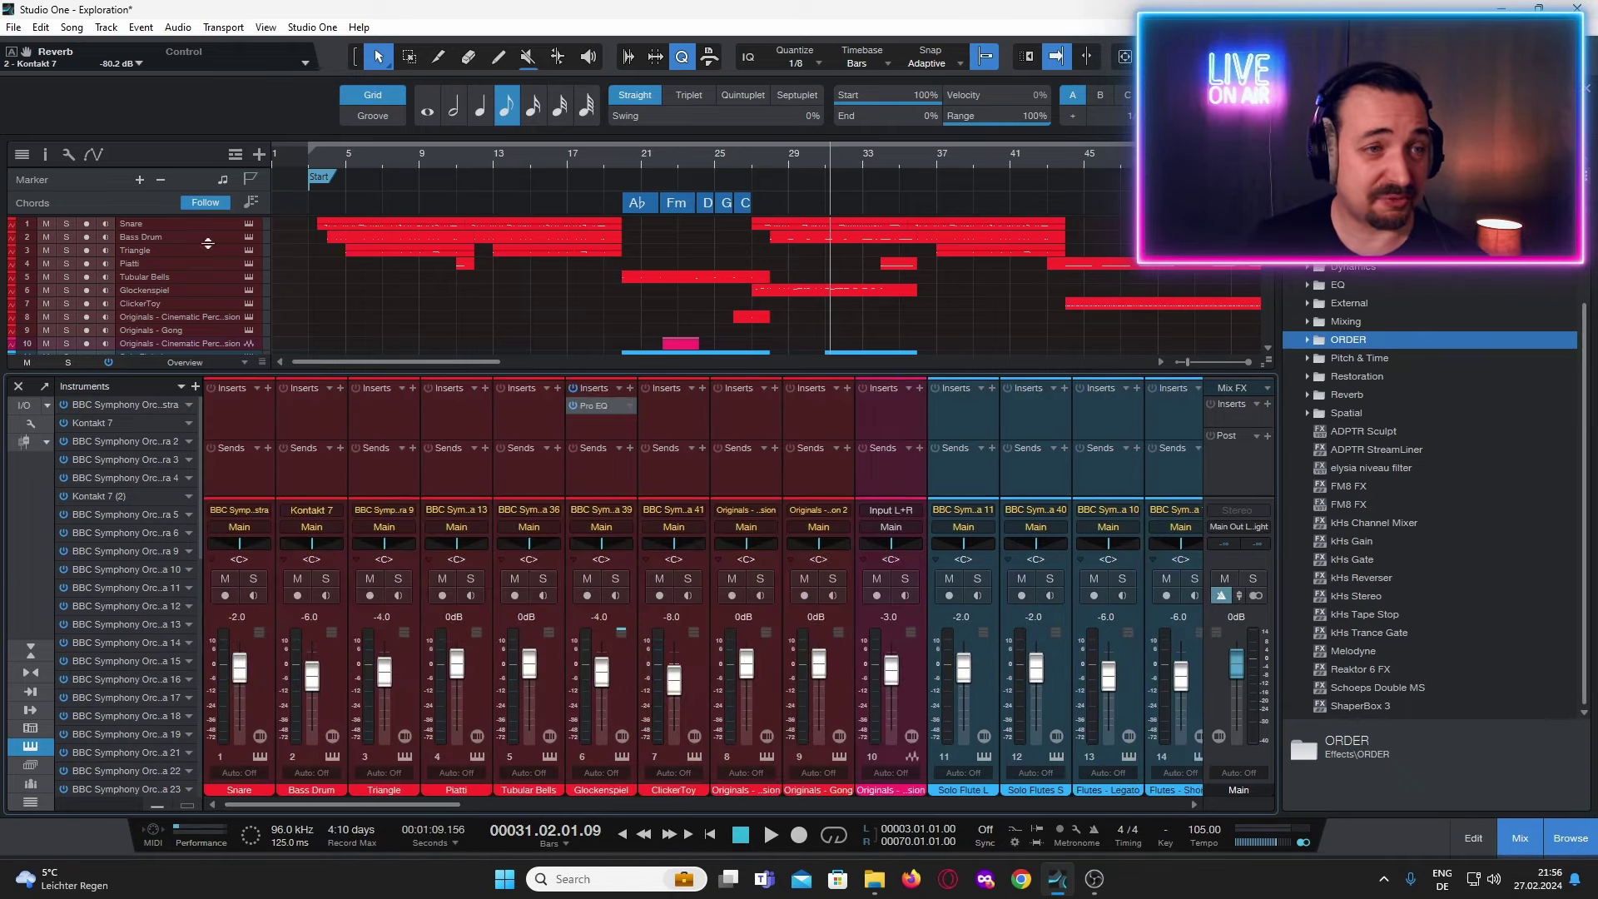
Move the Bass Drum track above the Snare track and rename it "ST - Bass Drum".
{"action": "left_click", "coordinate": [163, 238]}
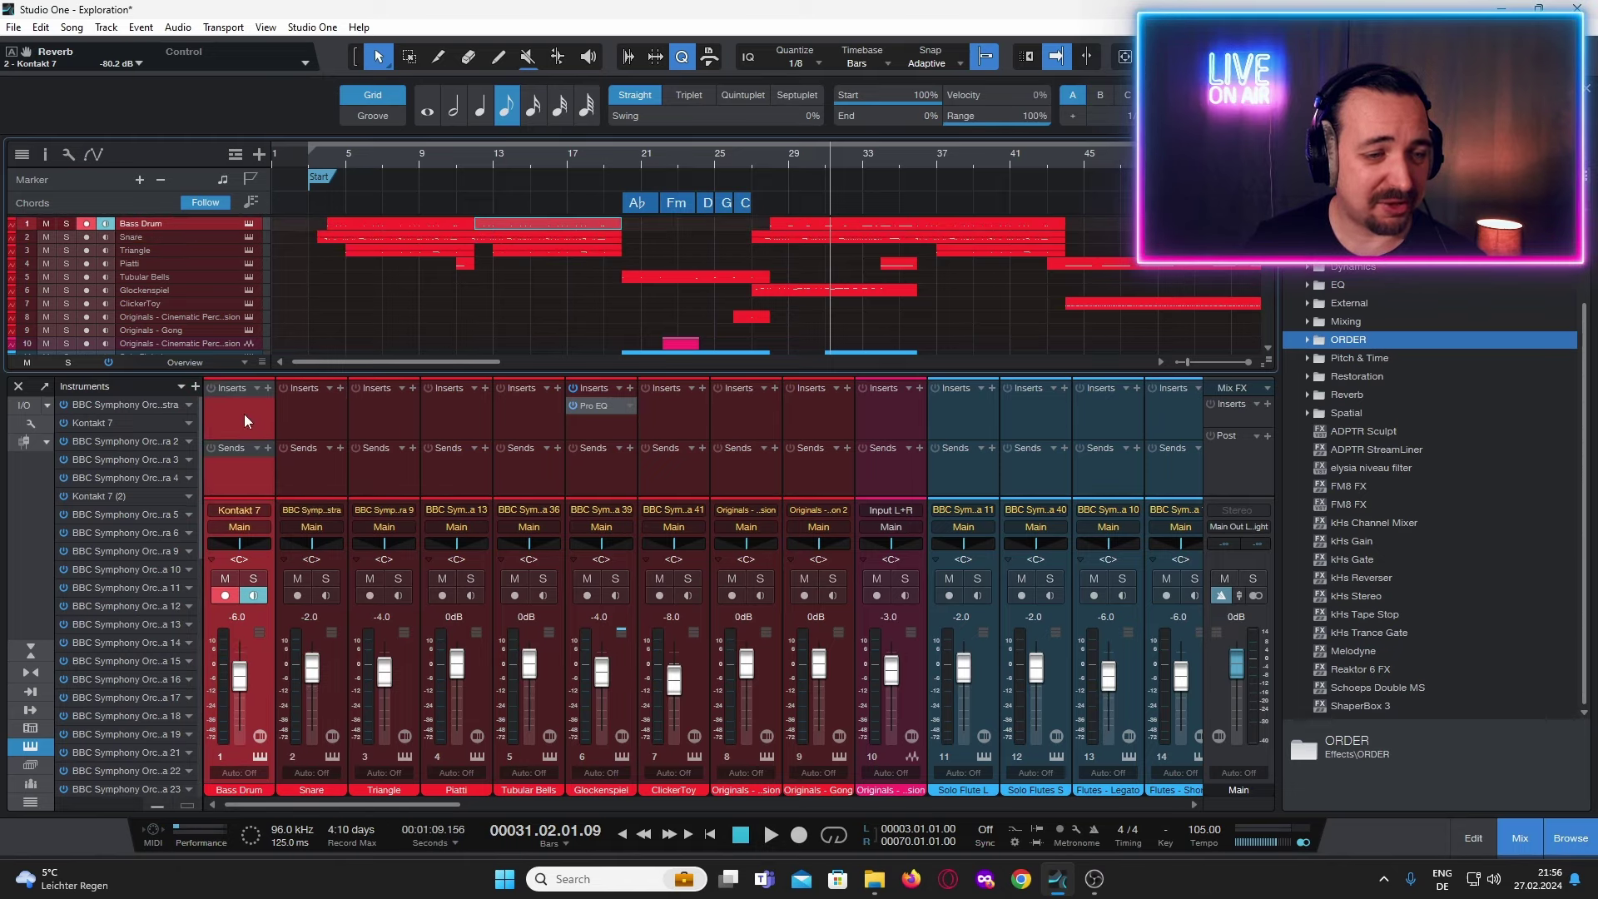
{"action": "double_click", "coordinate": [238, 789]}
{"action": "type", "text": "ST"}
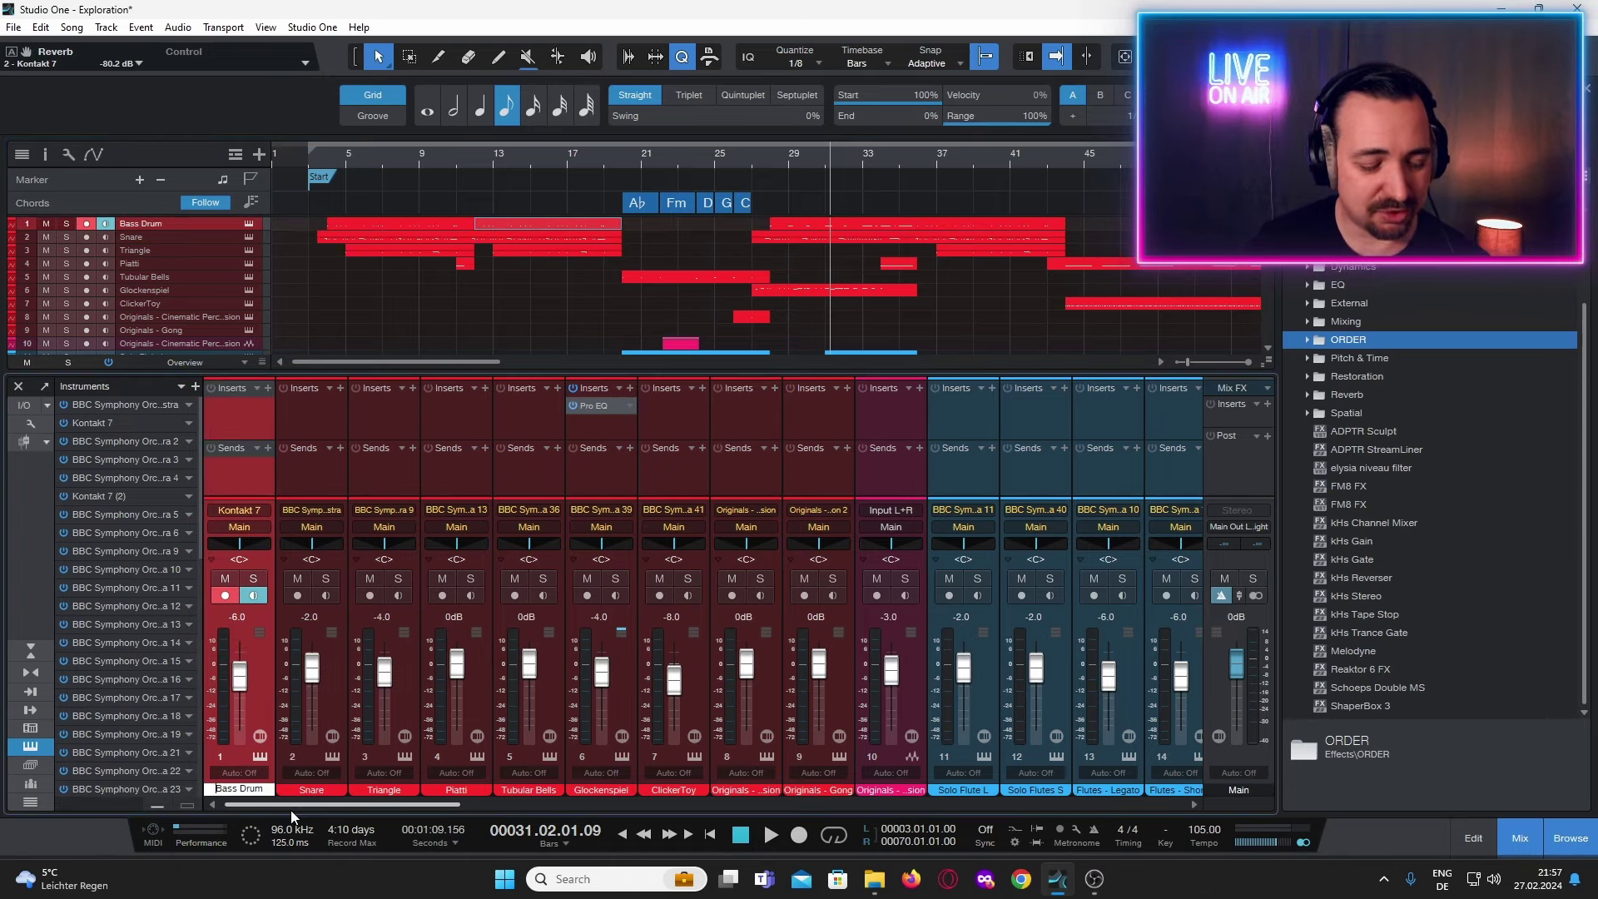
{"action": "type", "text": " -"}
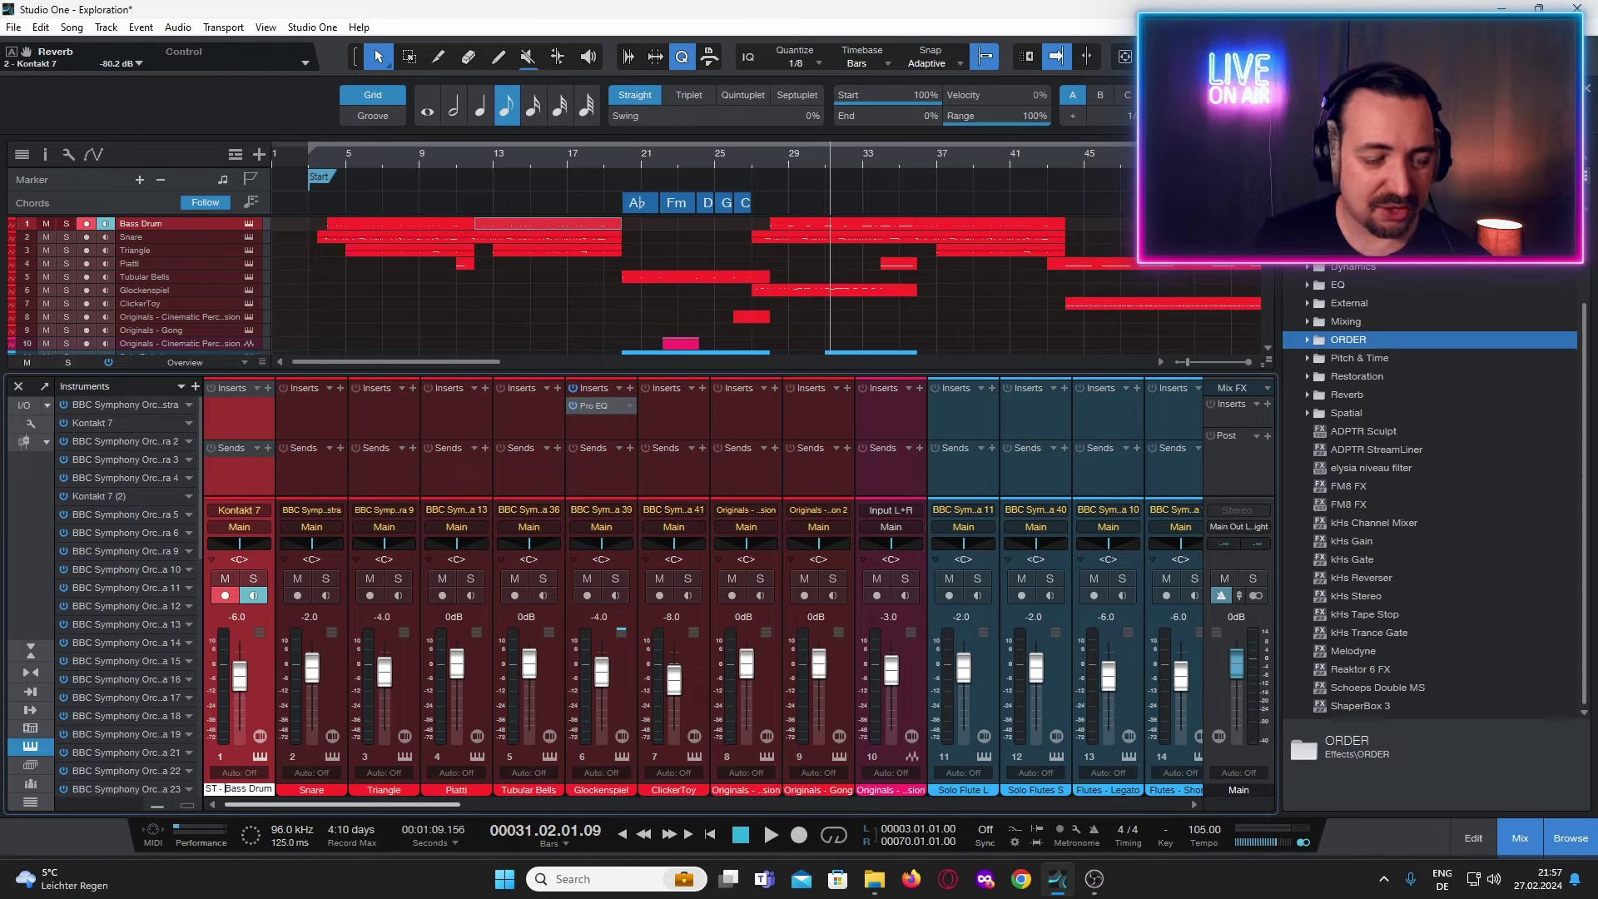
{"action": "key", "text": "Return"}
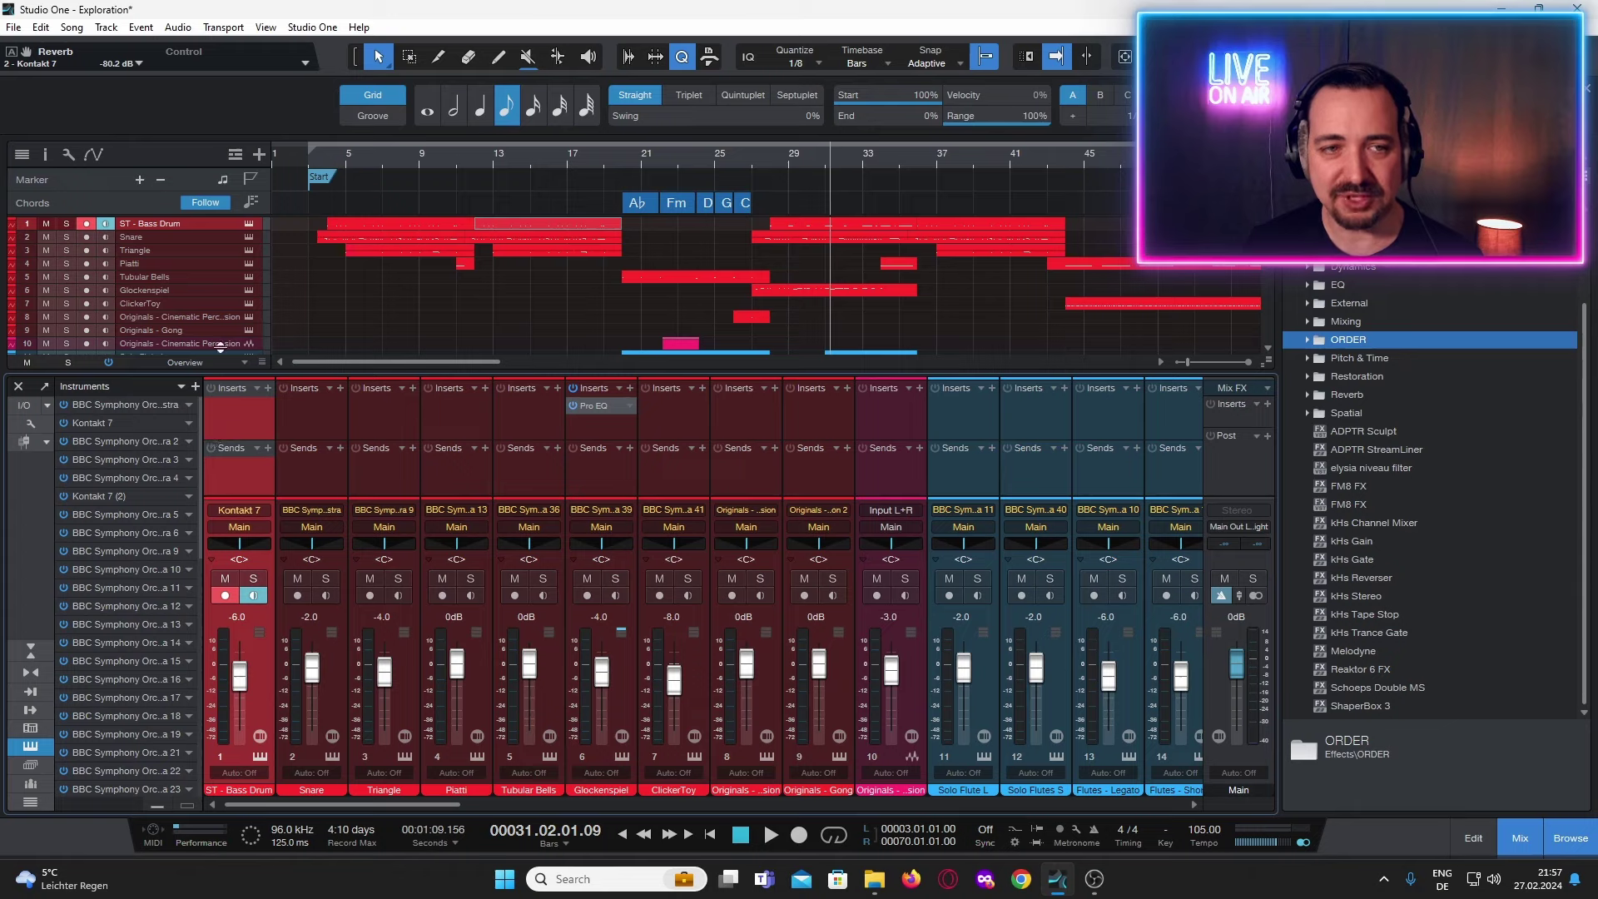
Rename the Snare channel "ST - Snare".
{"action": "left_click", "coordinate": [212, 238]}
{"action": "double_click", "coordinate": [321, 789]}
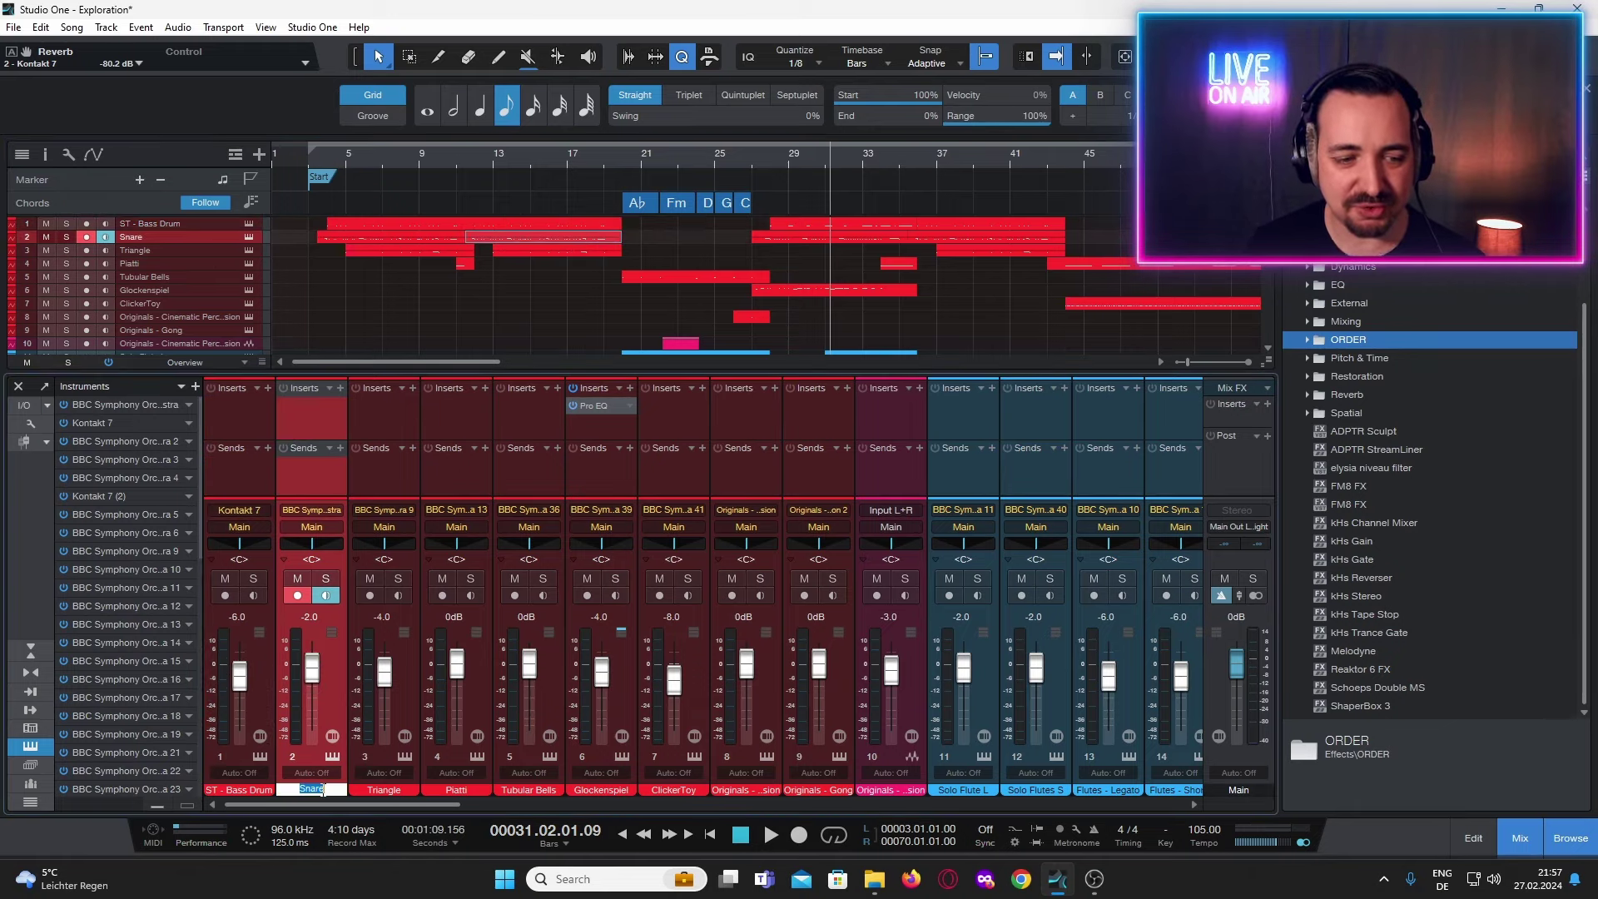
{"action": "type", "text": "ST "}
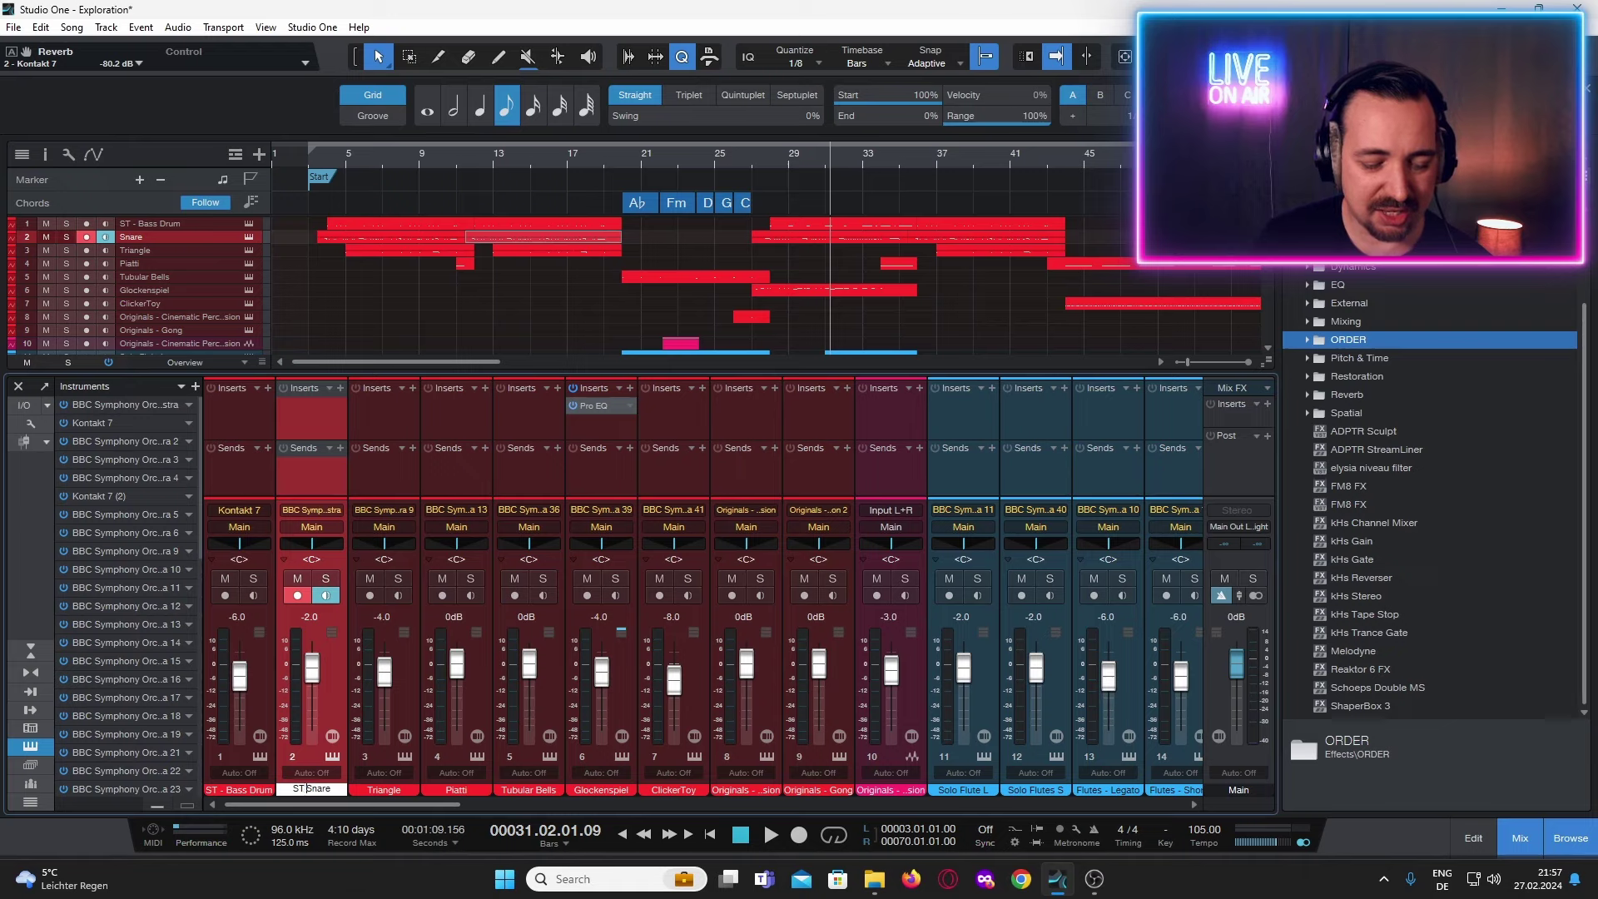
{"action": "type", "text": "-"}
{"action": "key", "text": "Return"}
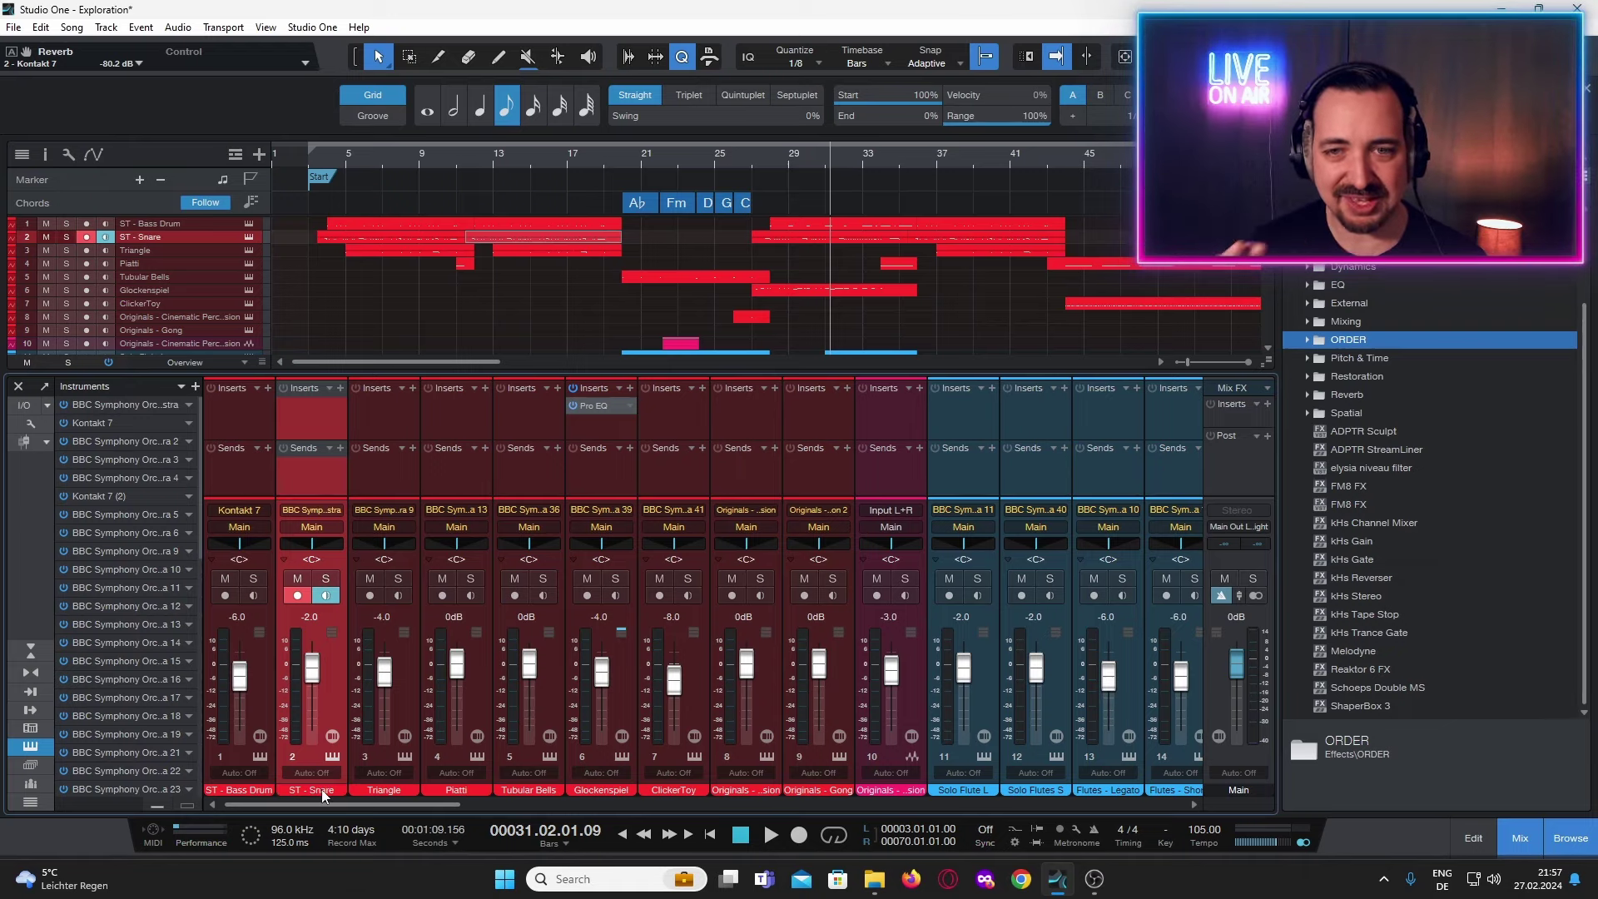
Add one bus for the remaining percussion channels, from Triangle through the last Originals - Cinematic Percussion track.
{"action": "left_click", "coordinate": [181, 251]}
{"action": "left_click", "coordinate": [185, 263], "text": "shift"}
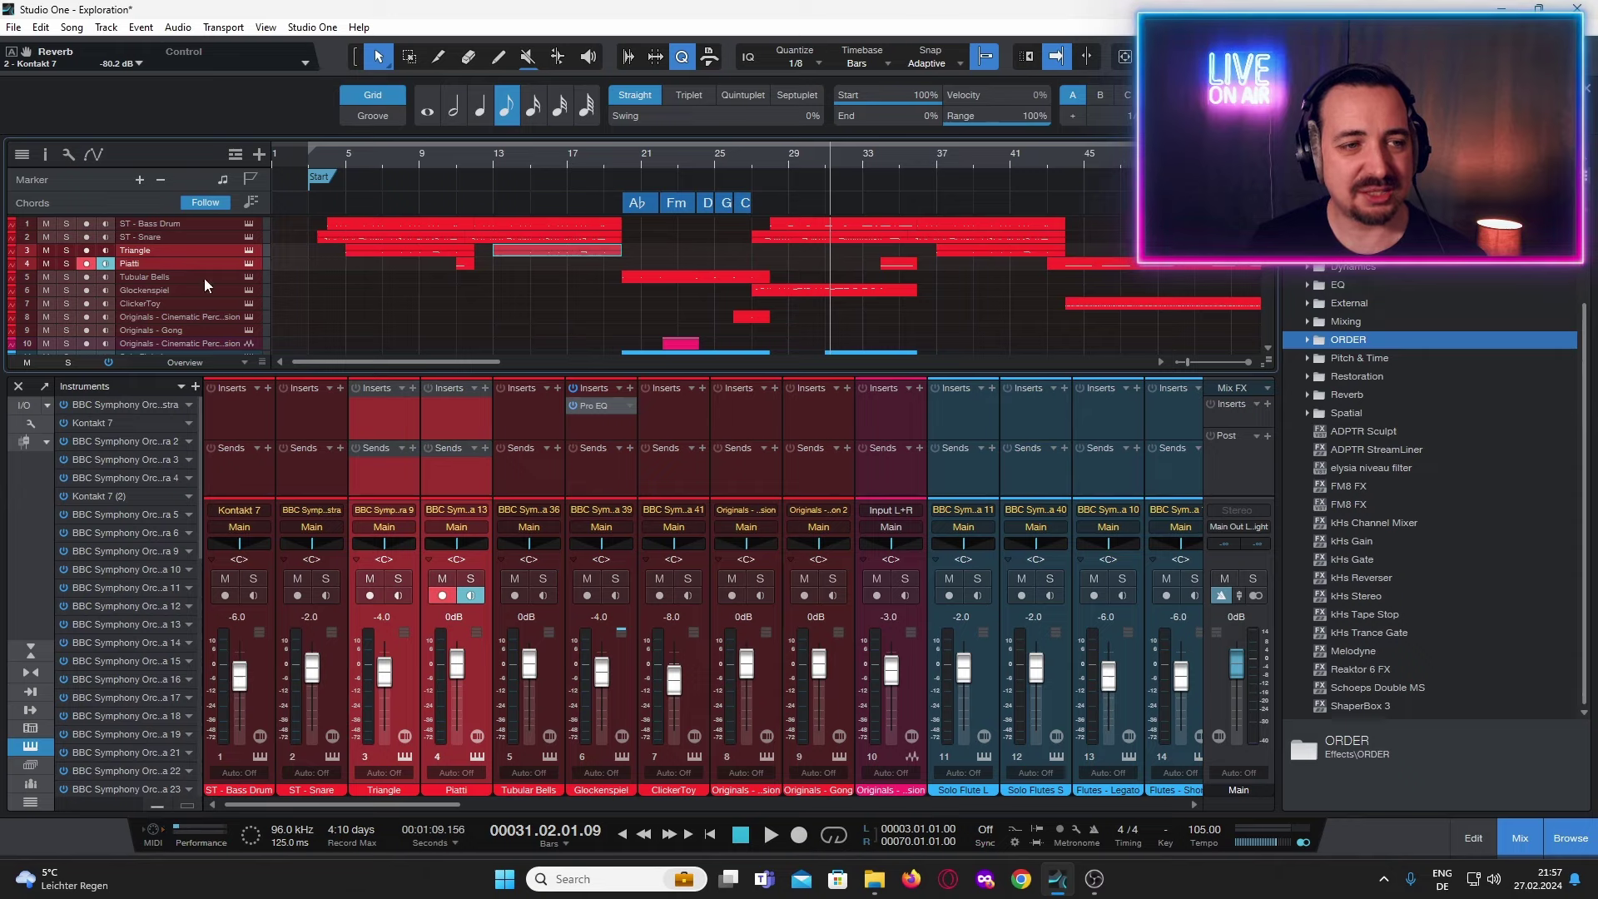
{"action": "left_click", "coordinate": [205, 278], "text": "shift"}
{"action": "left_click", "coordinate": [208, 292], "text": "shift"}
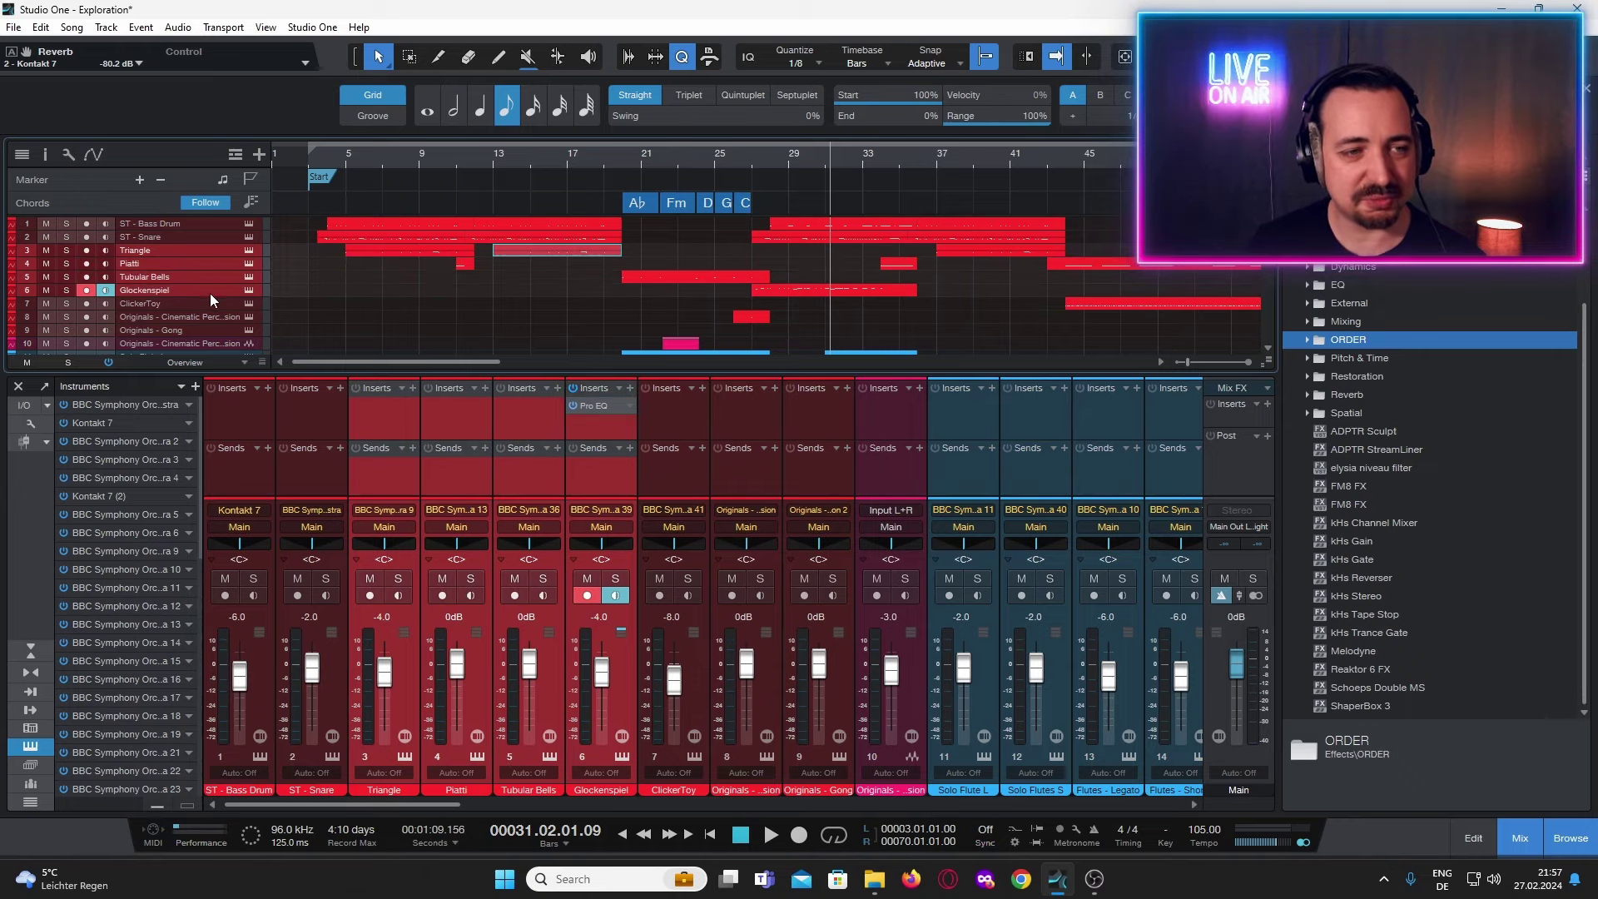
{"action": "left_click", "coordinate": [217, 303], "text": "shift"}
{"action": "left_click", "coordinate": [227, 316], "text": "shift"}
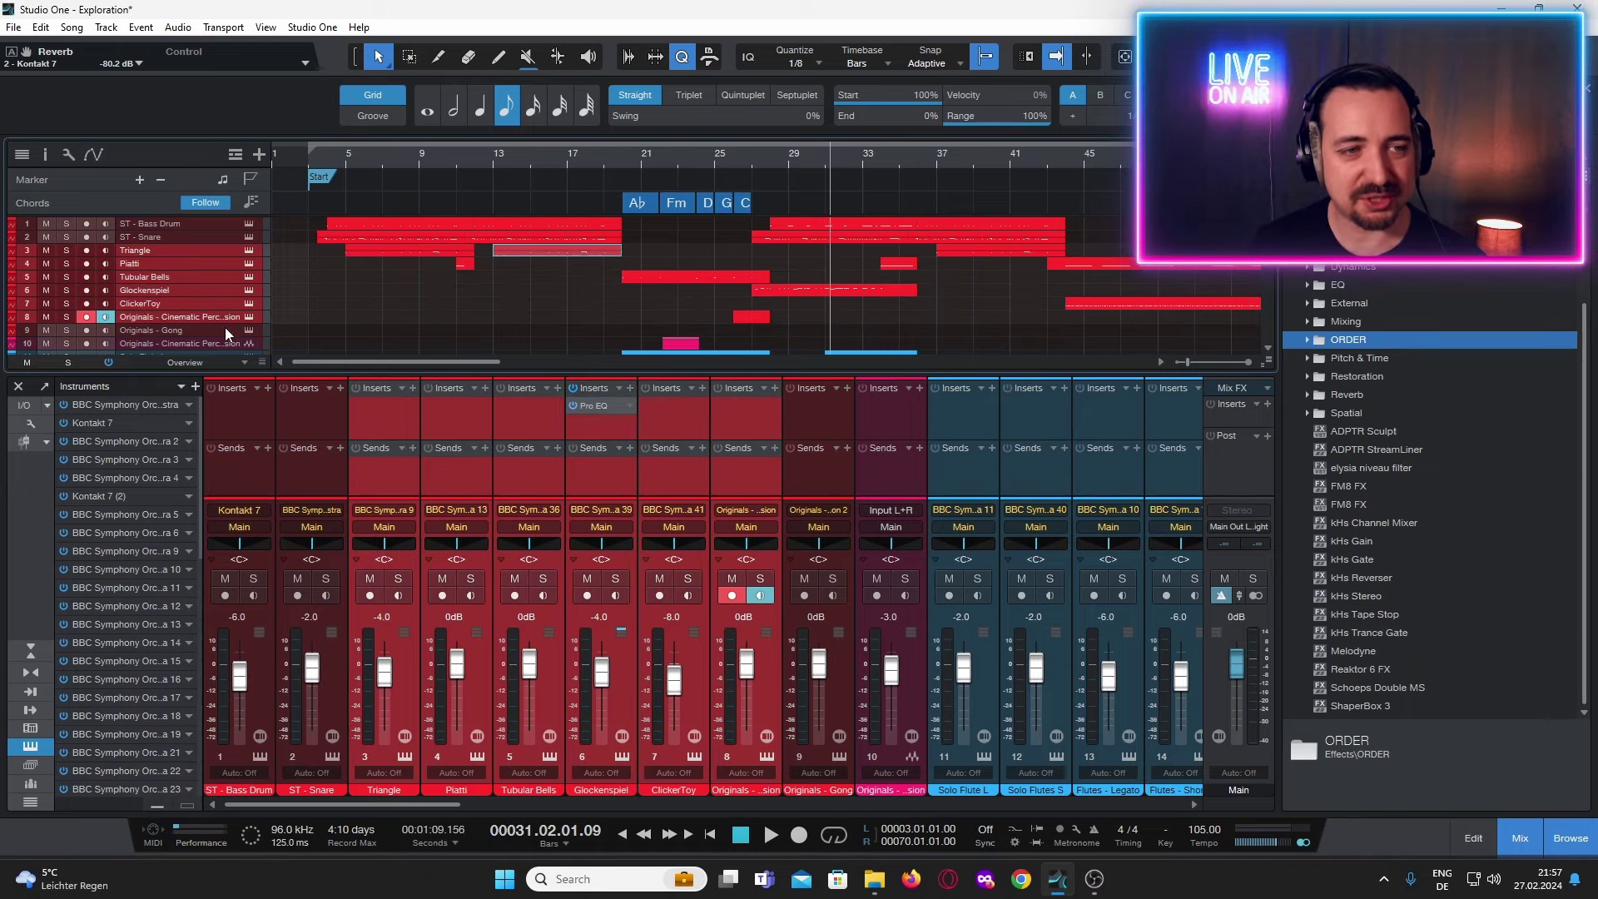
{"action": "left_click", "coordinate": [225, 328], "text": "shift"}
{"action": "left_click", "coordinate": [223, 341], "text": "shift"}
{"action": "scroll", "coordinate": [358, 306], "scroll_direction": "down", "scroll_amount": 1}
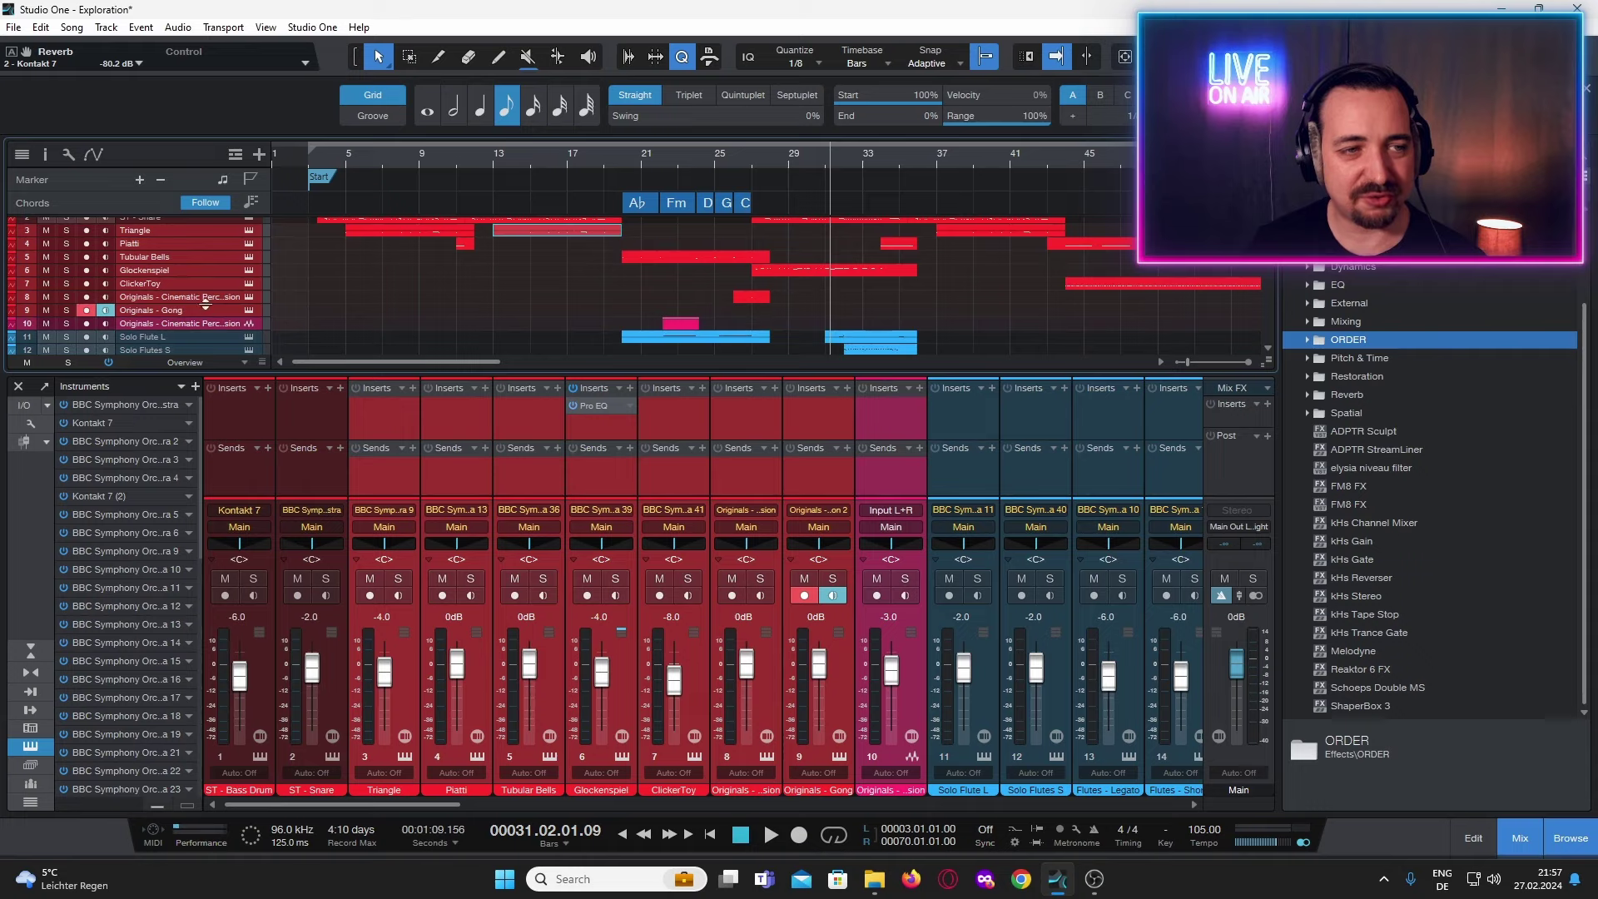
{"action": "right_click", "coordinate": [526, 421]}
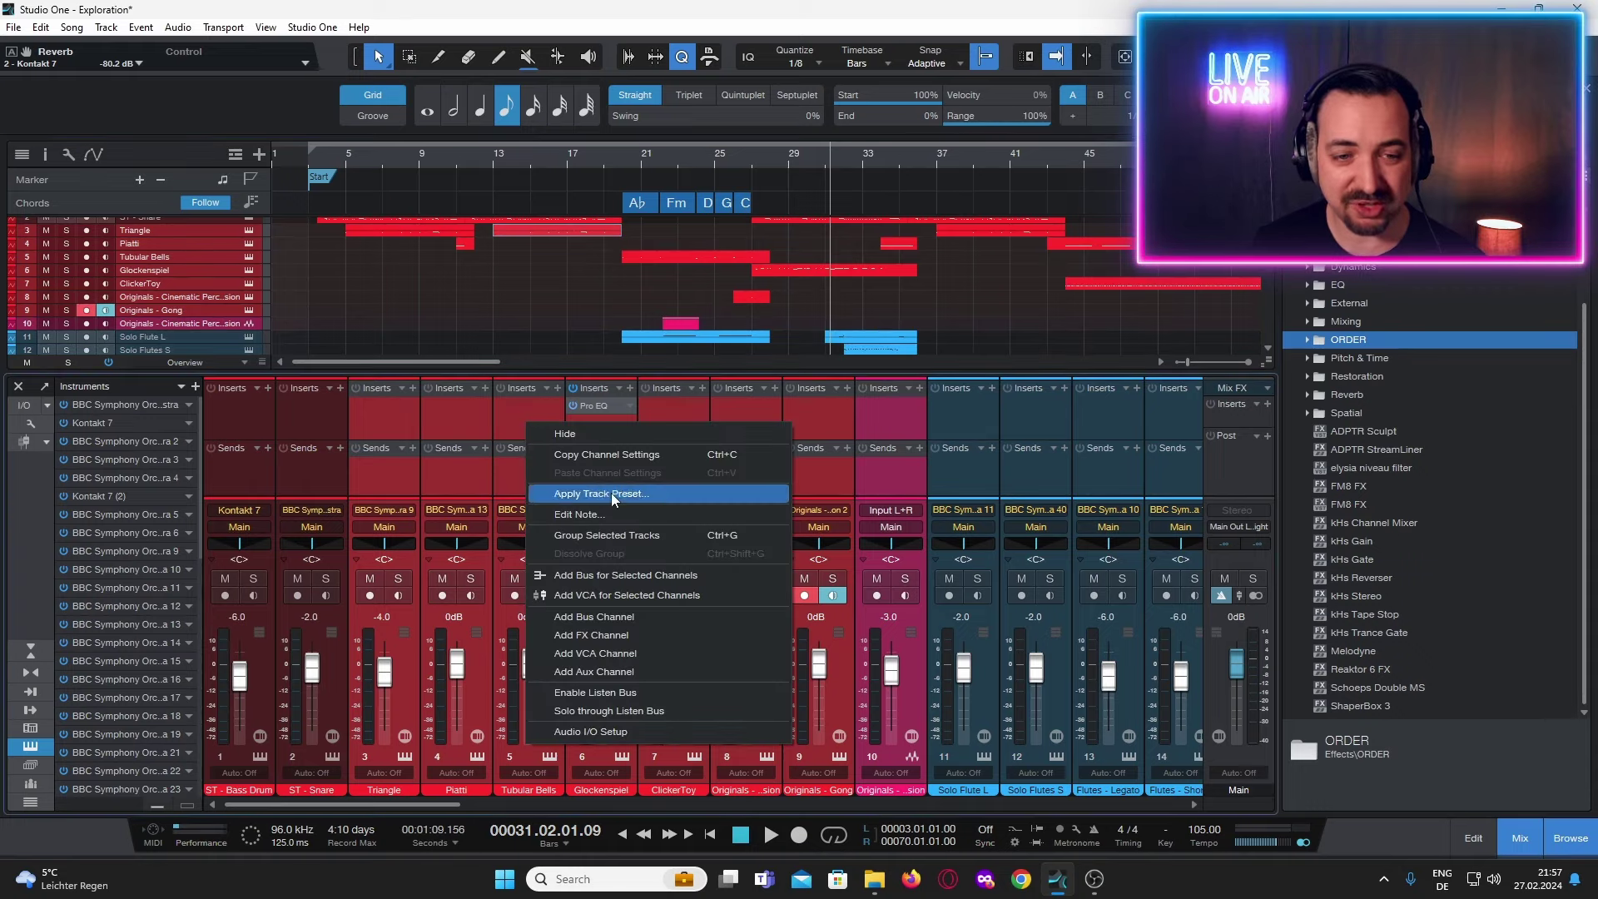
{"action": "left_click", "coordinate": [667, 571]}
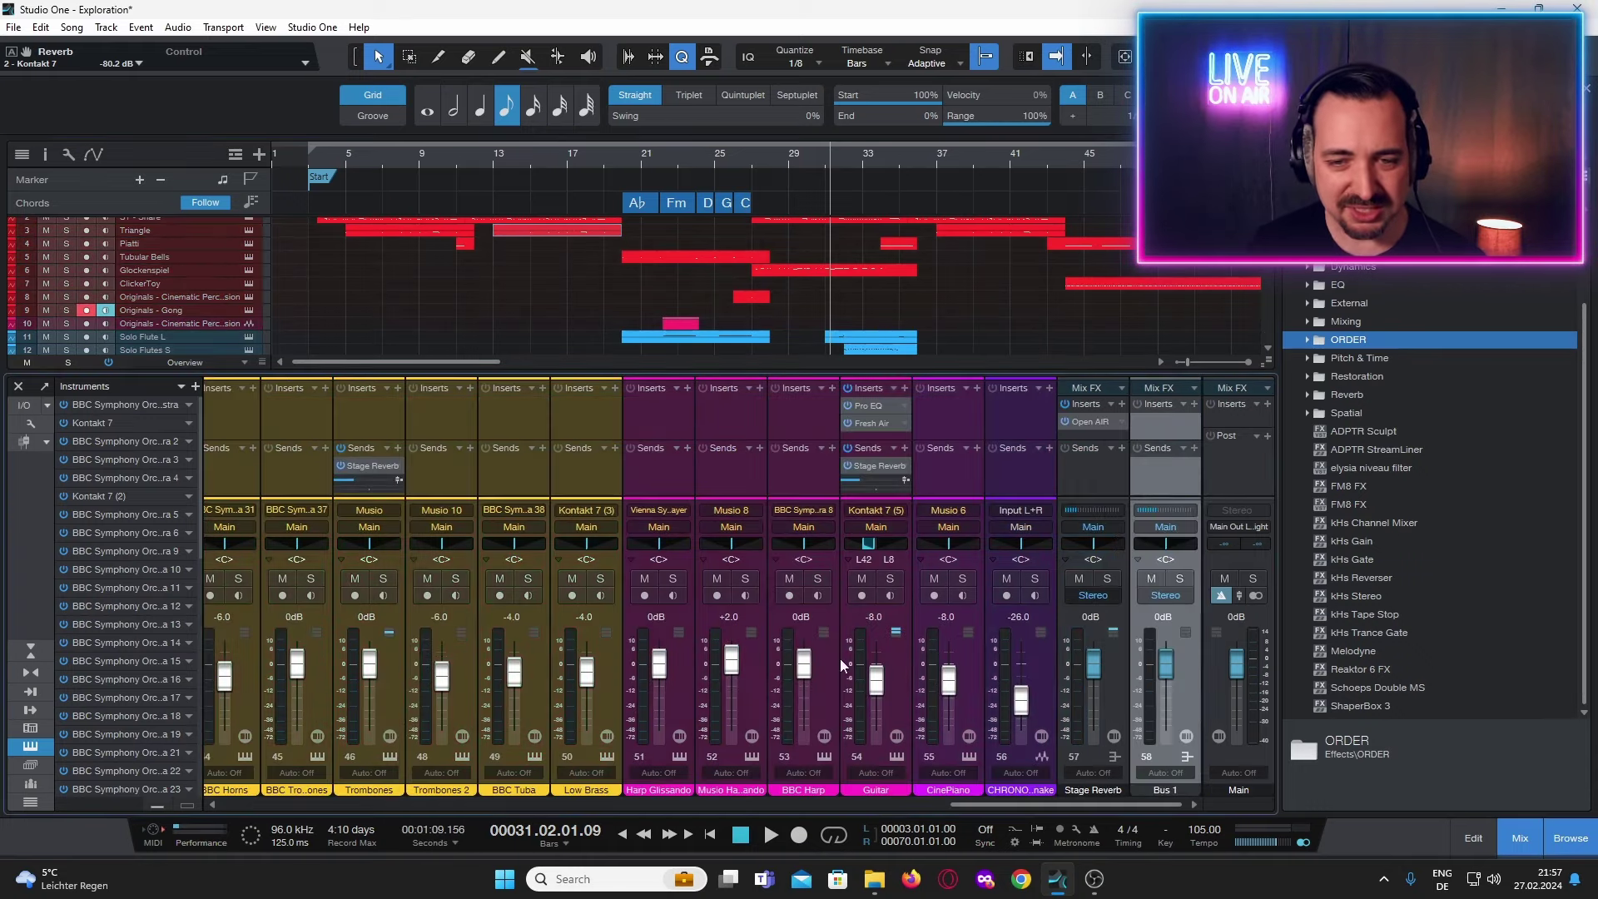
Rename the new percussion bus "ST - Percussions H".
{"action": "double_click", "coordinate": [1170, 791]}
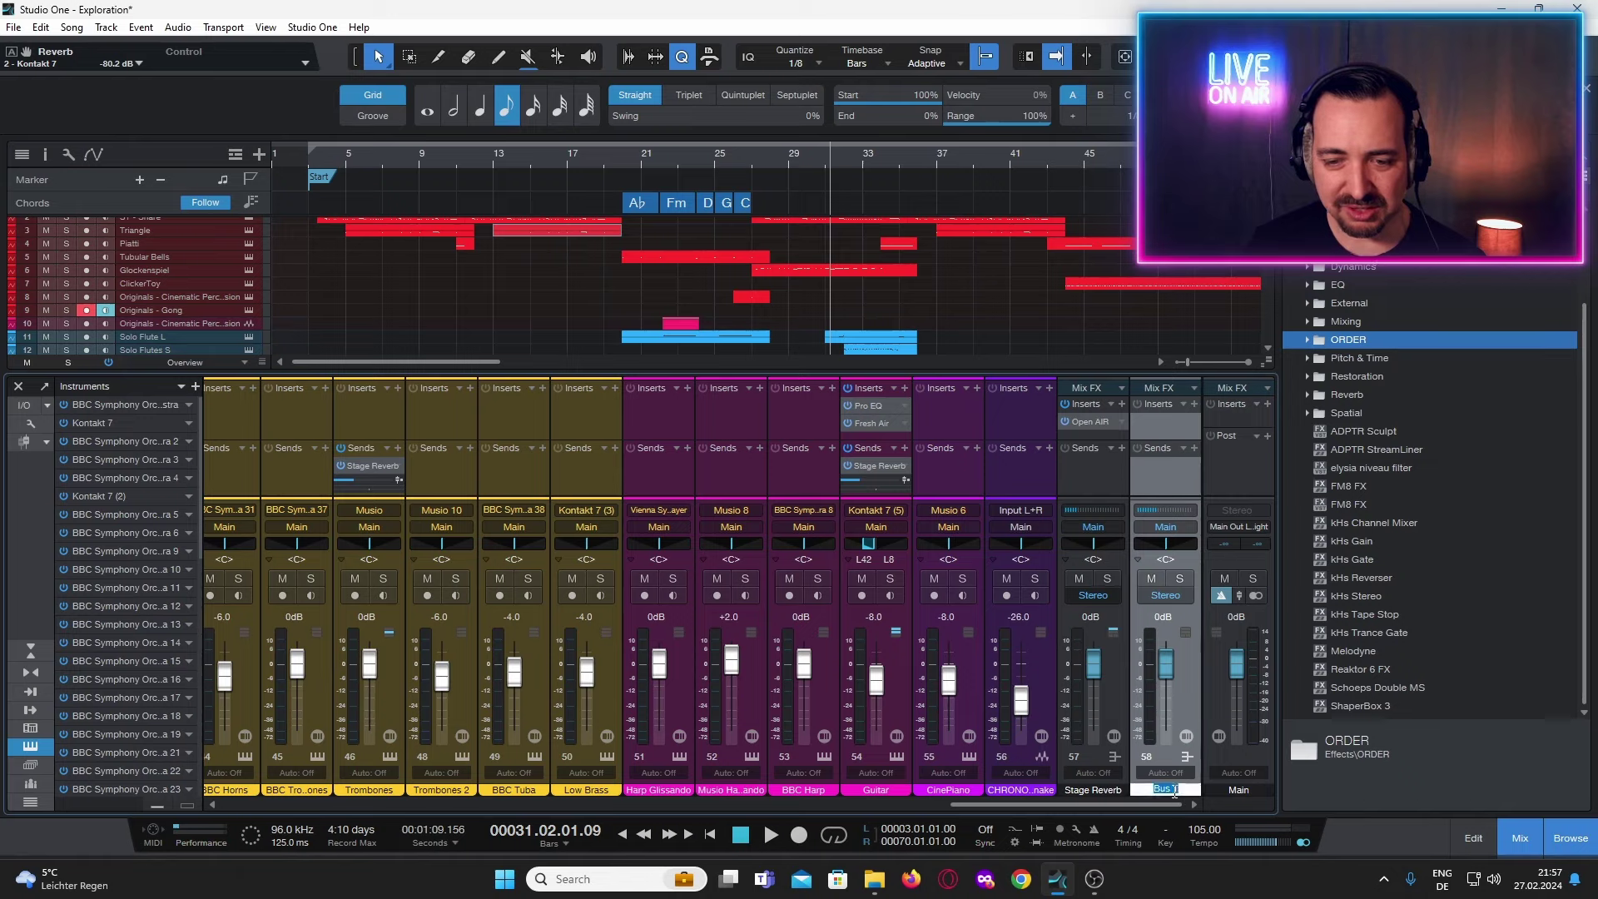
{"action": "type", "text": "ST -"}
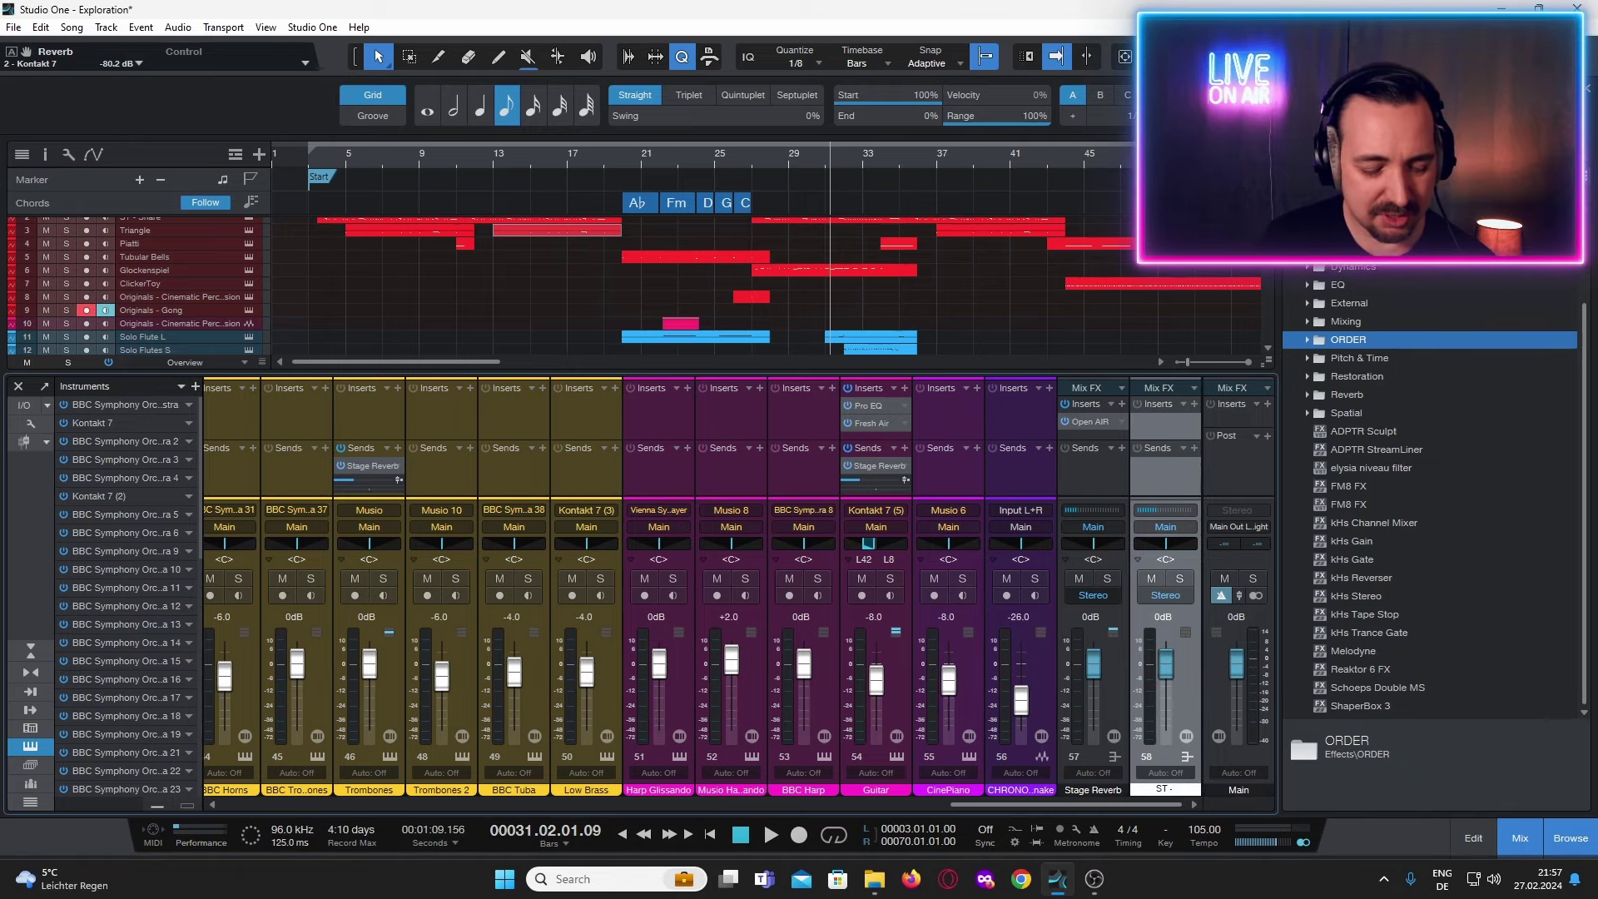
{"action": "type", "text": " Percussions"}
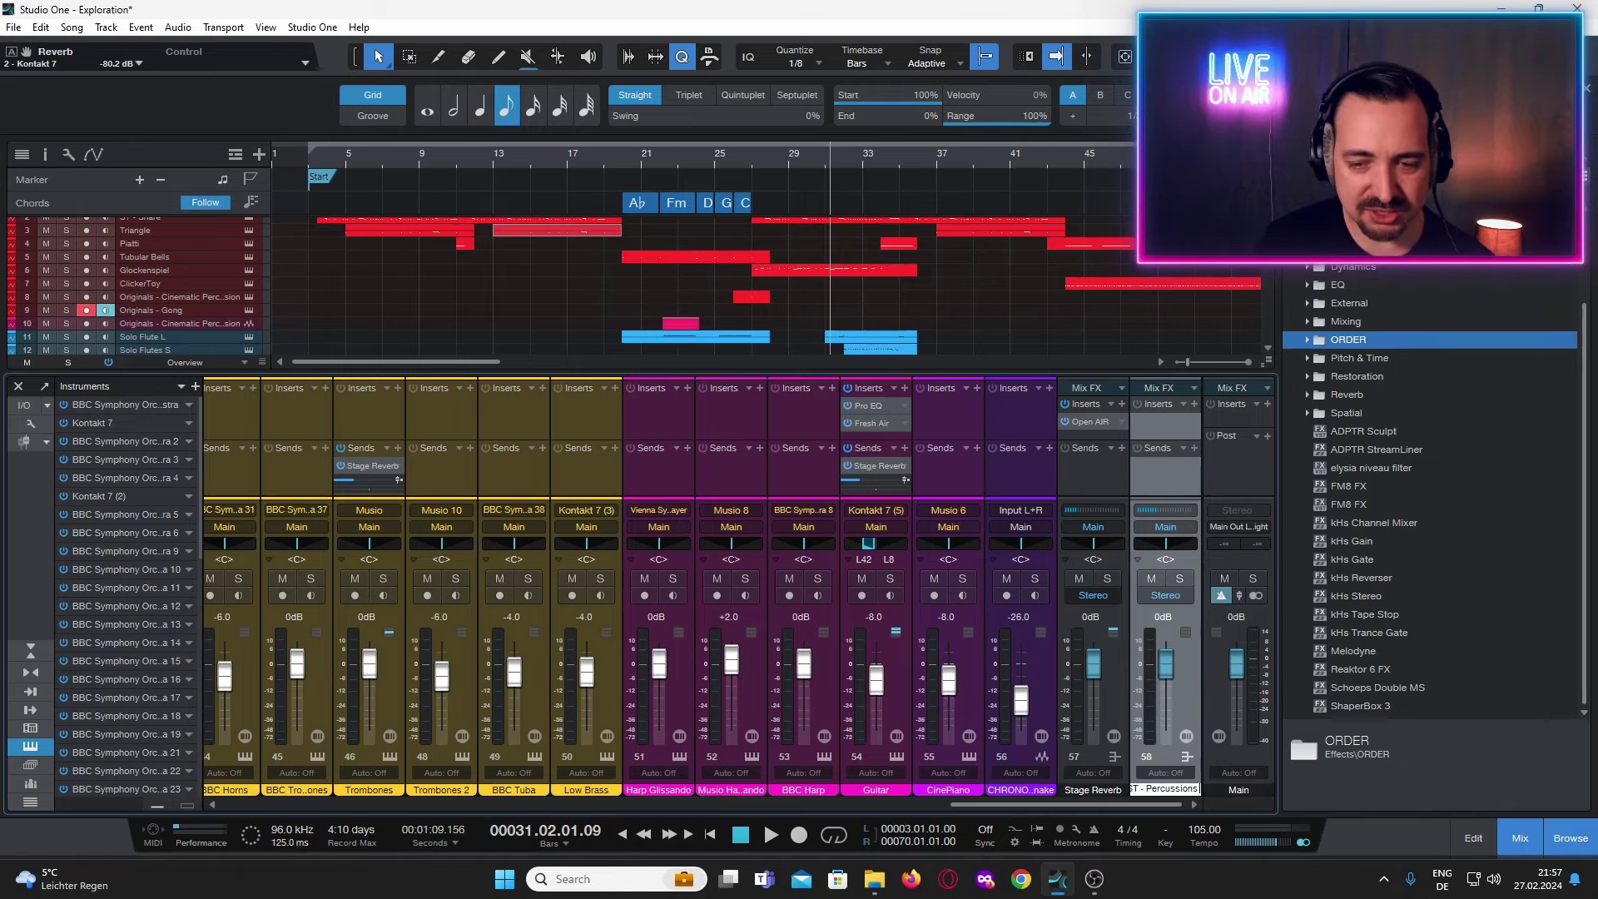
{"action": "type", "text": " H"}
{"action": "key", "text": "Return"}
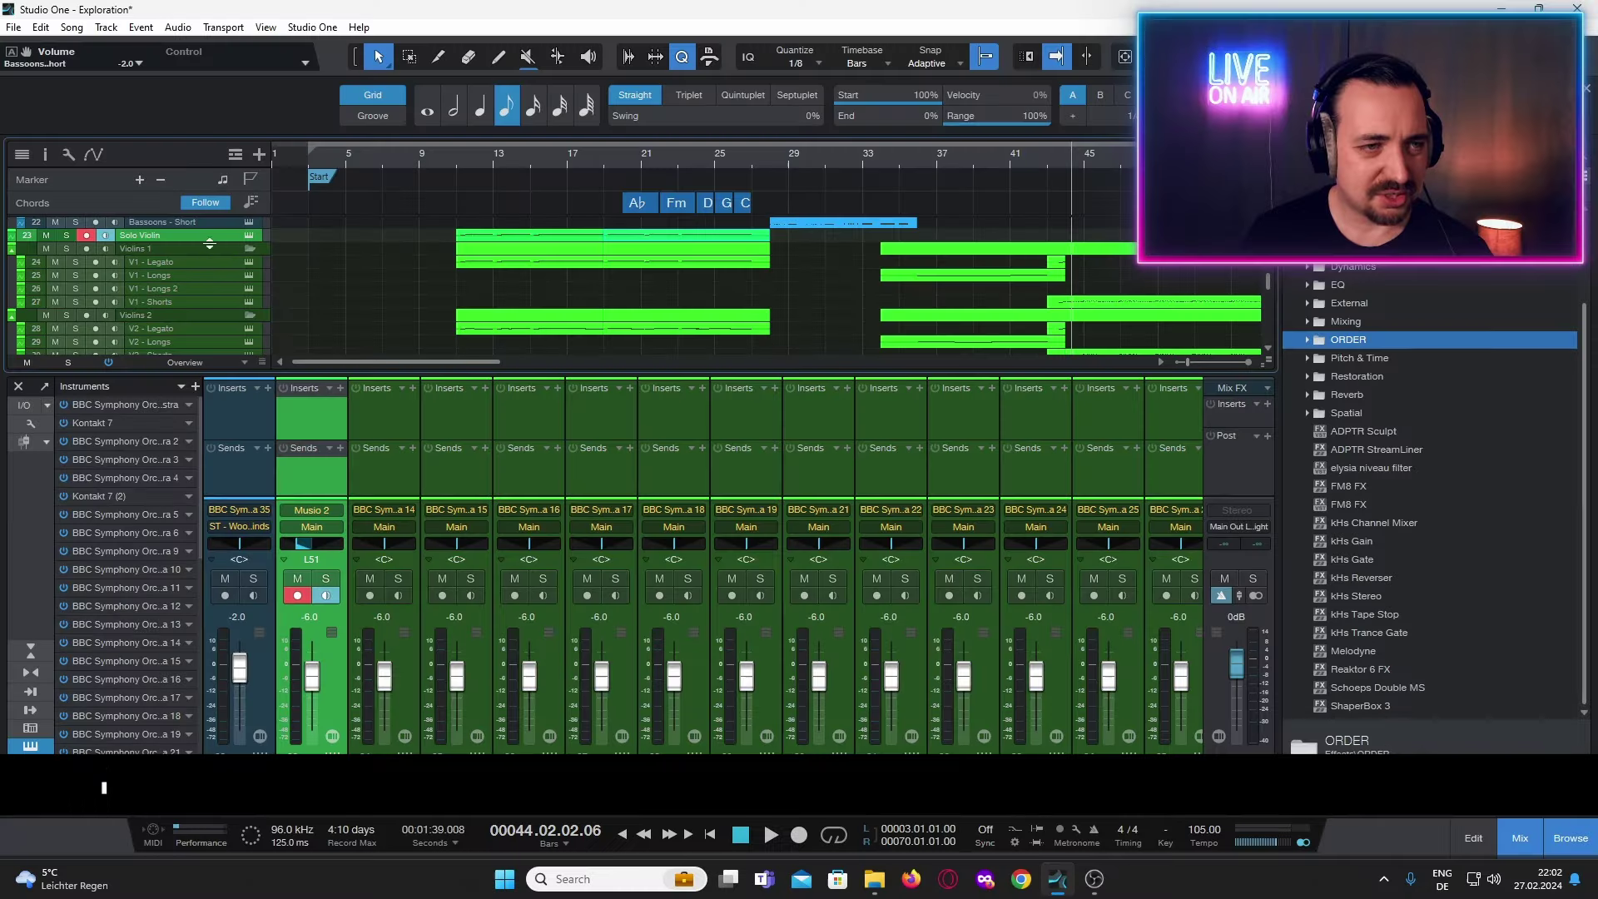
Add one bus for Solo Violin and the legato and long channels of Violins 1, Violins 2, Violas and Celli.
{"action": "left_click", "coordinate": [203, 259], "text": "shift"}
{"action": "left_click", "coordinate": [207, 273], "text": "shift"}
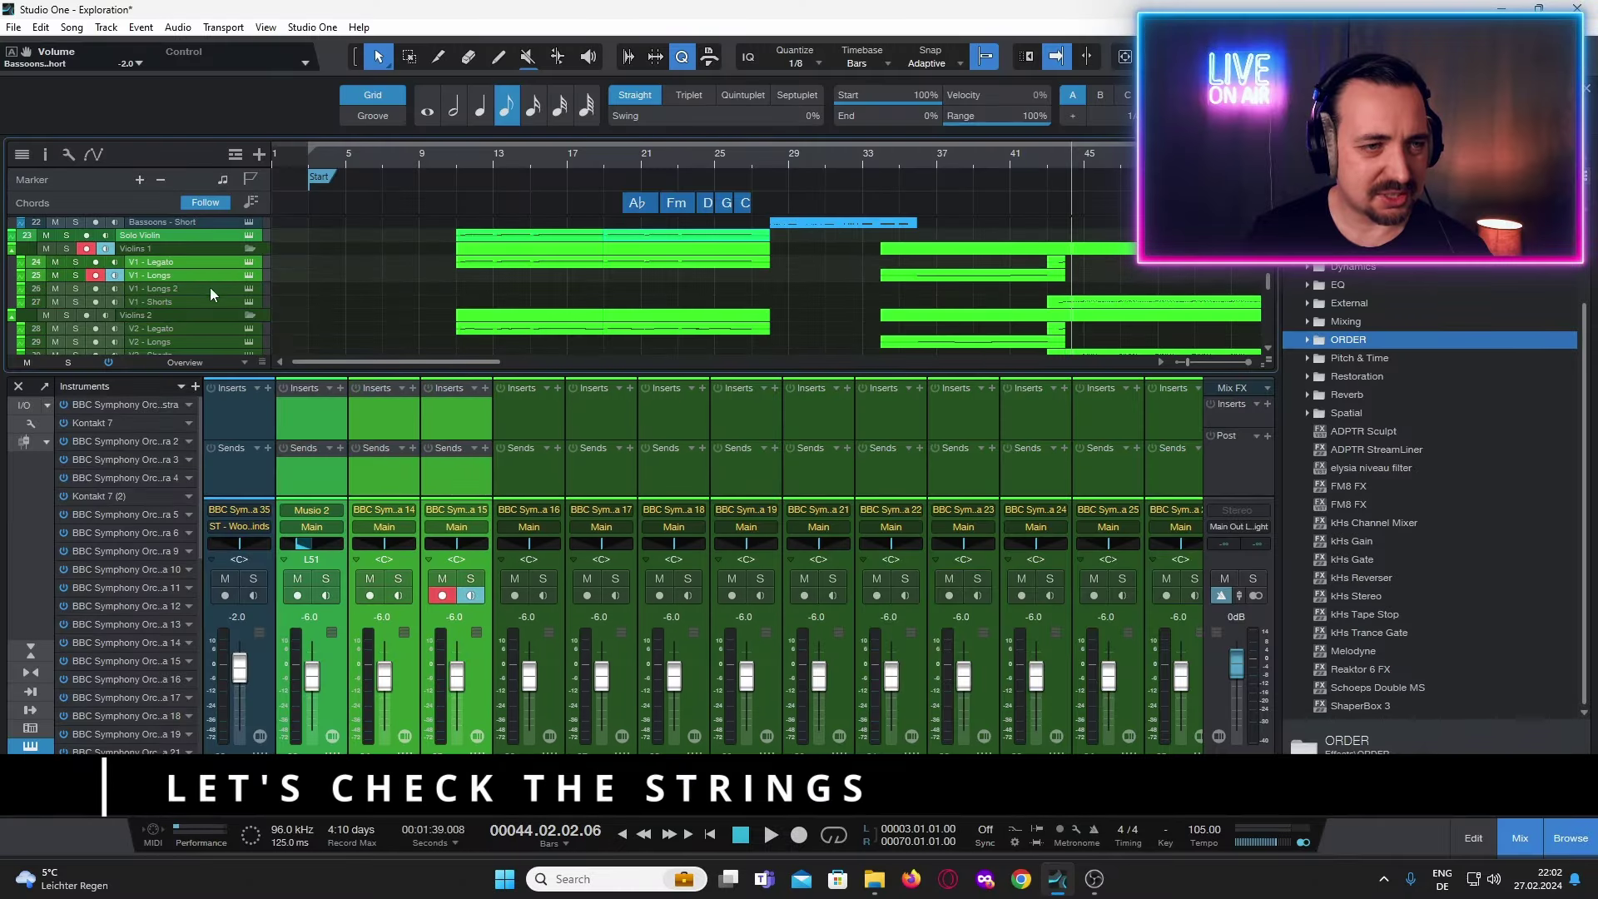
{"action": "left_click", "coordinate": [210, 287], "text": "shift"}
{"action": "scroll", "coordinate": [213, 306], "scroll_direction": "down", "scroll_amount": 3}
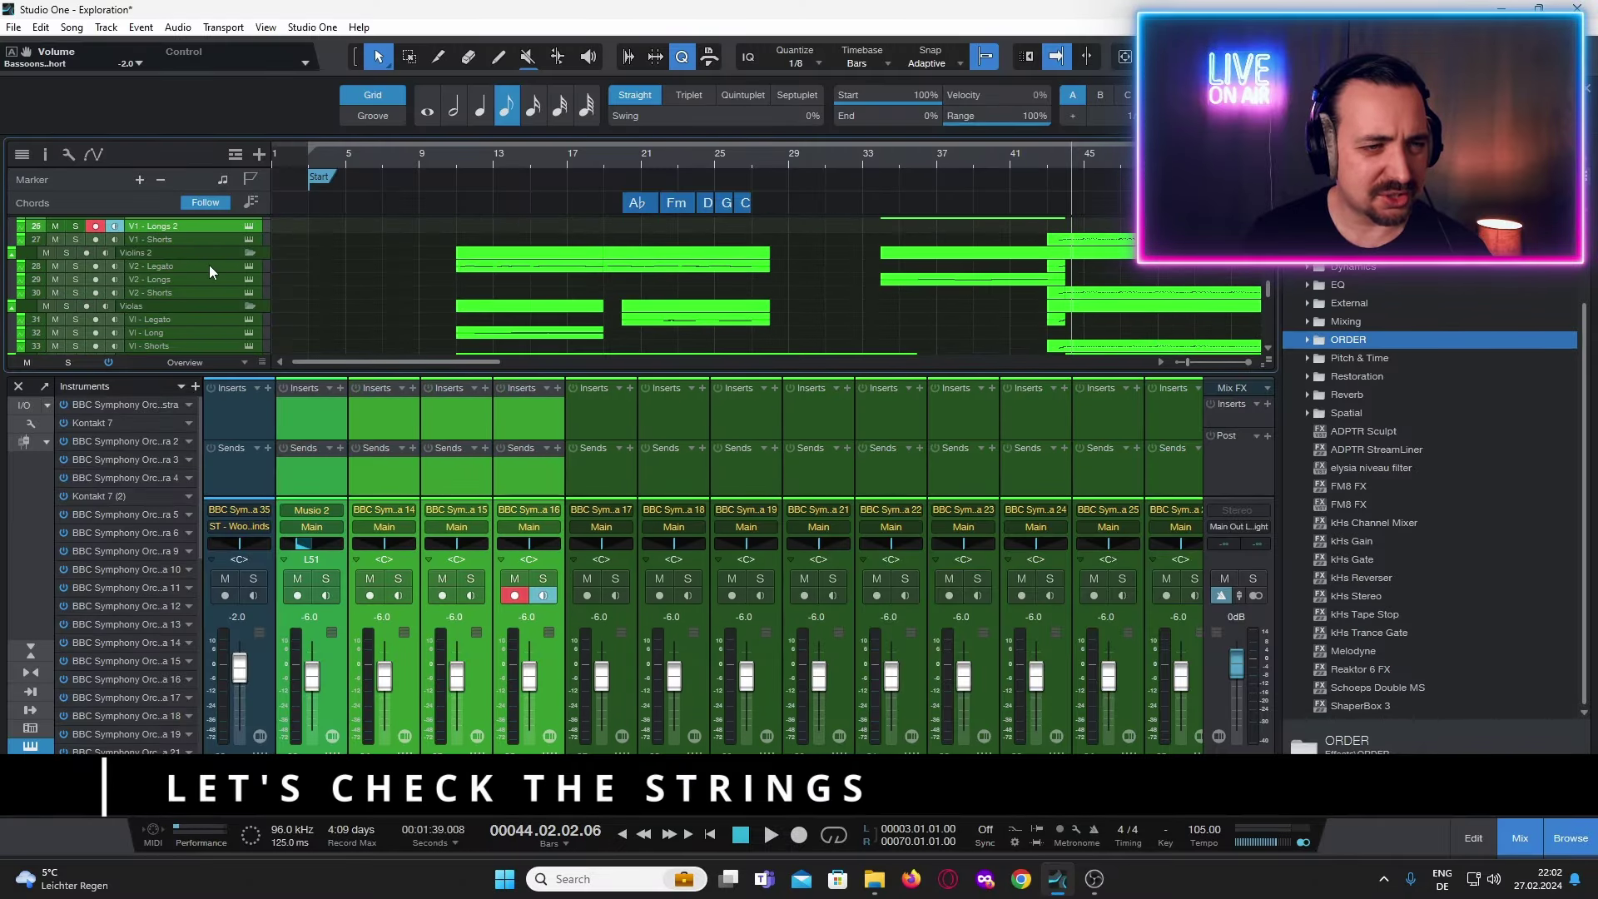
{"action": "left_click", "coordinate": [208, 264], "text": "shift"}
{"action": "left_click", "coordinate": [208, 278], "text": "shift"}
{"action": "scroll", "coordinate": [210, 277], "scroll_direction": "down", "scroll_amount": 3}
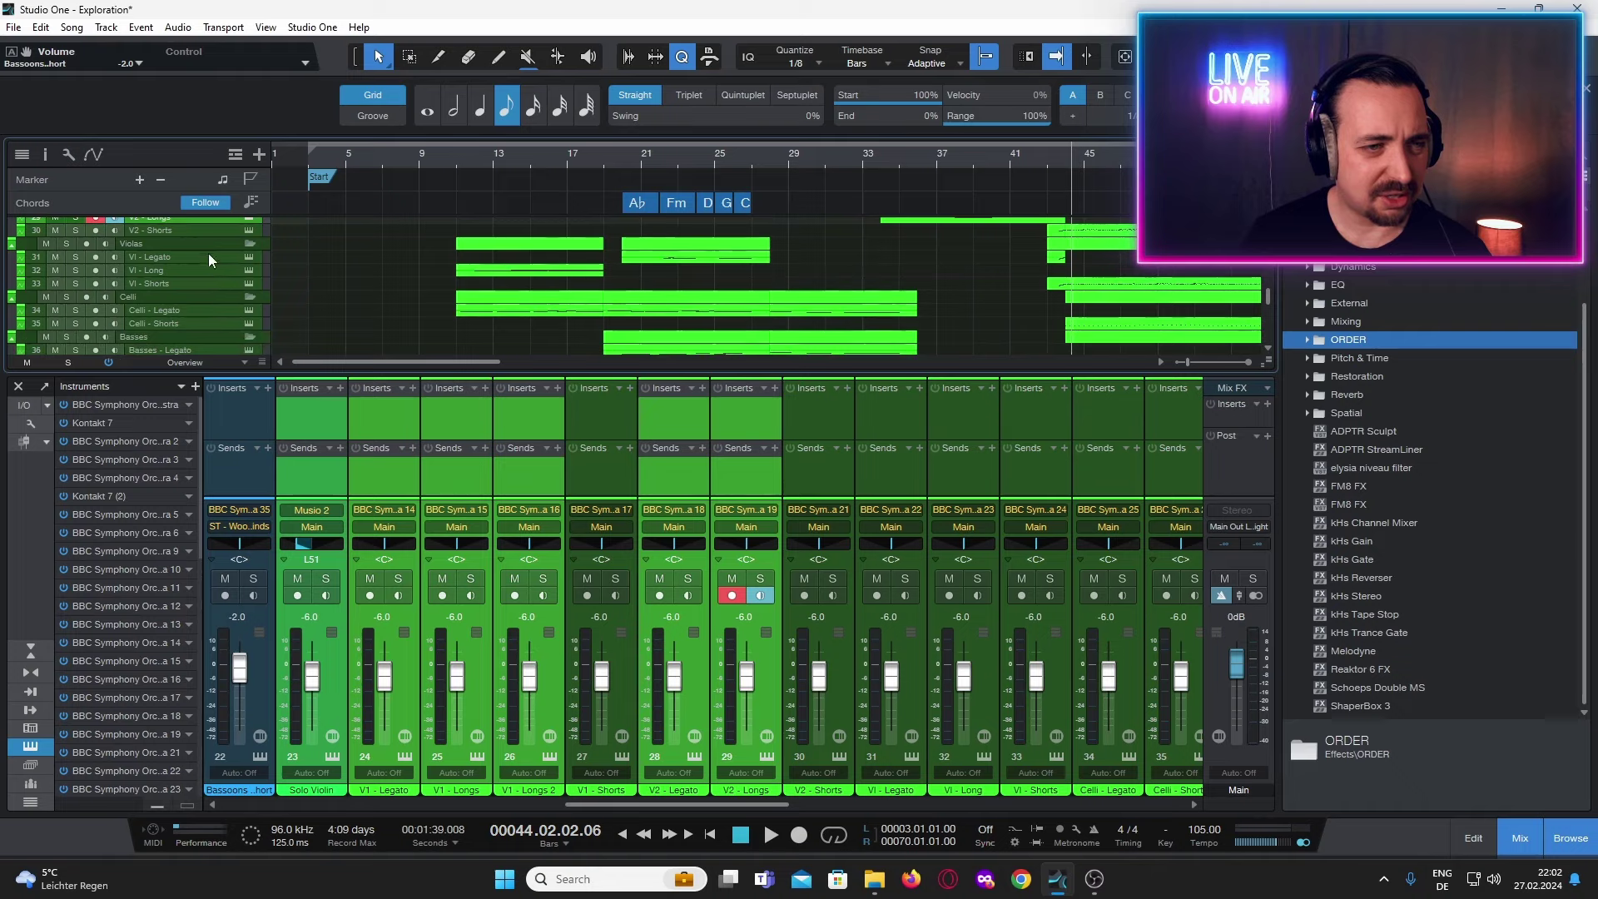
{"action": "left_click", "coordinate": [208, 257], "text": "shift"}
{"action": "left_click", "coordinate": [208, 269], "text": "shift"}
{"action": "scroll", "coordinate": [214, 282], "scroll_direction": "down", "scroll_amount": 3}
{"action": "left_click", "coordinate": [215, 260], "text": "shift"}
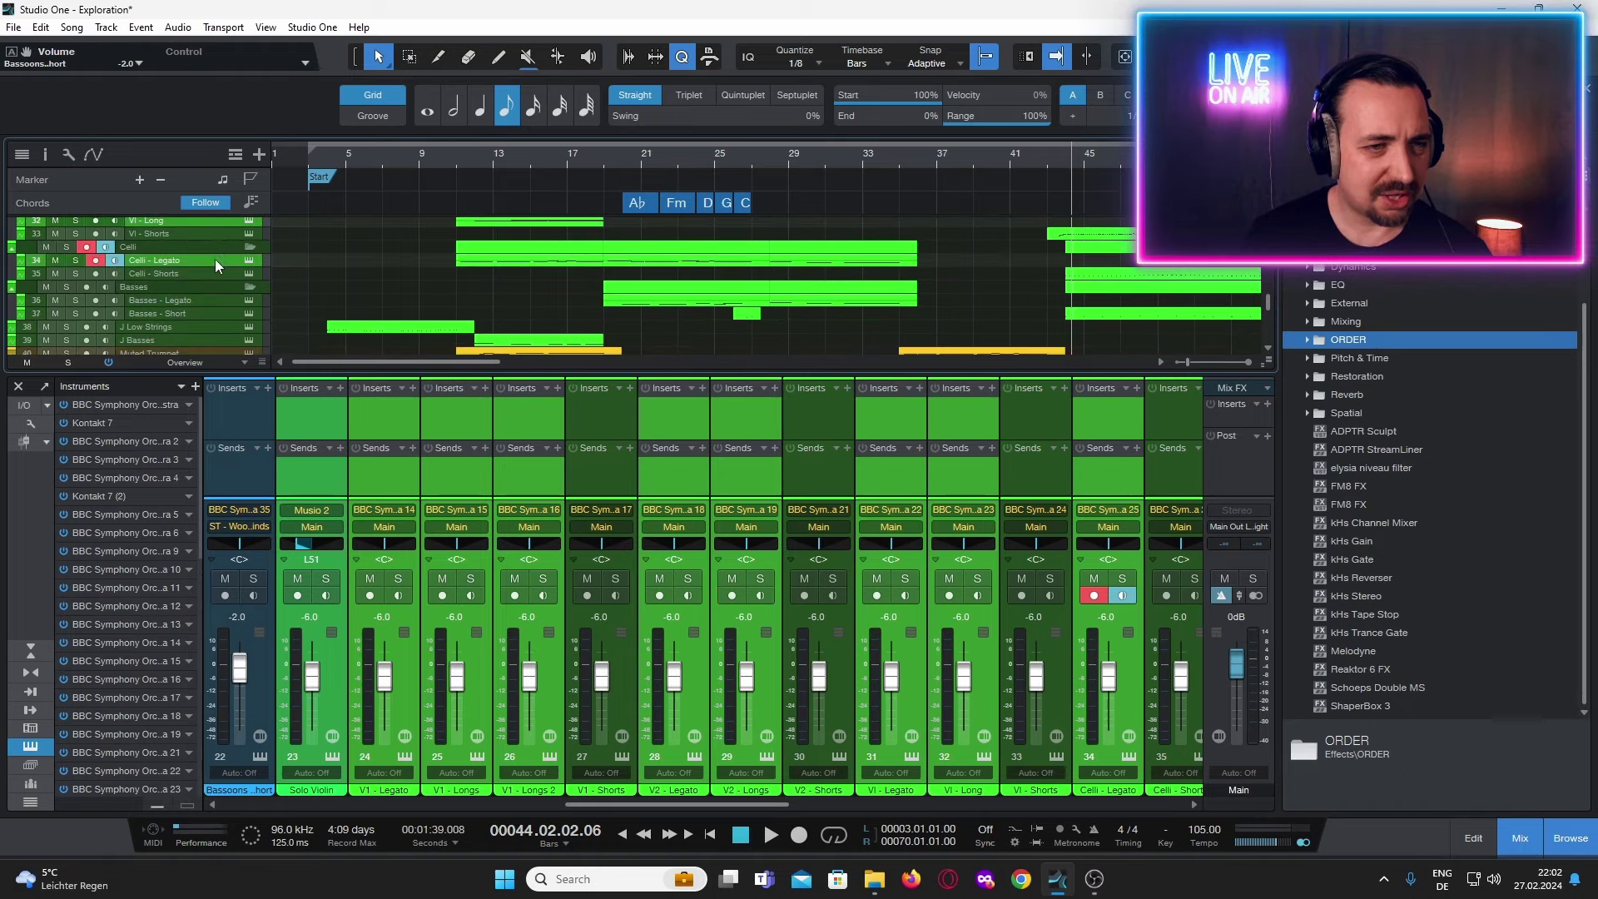
{"action": "right_click", "coordinate": [1022, 468]}
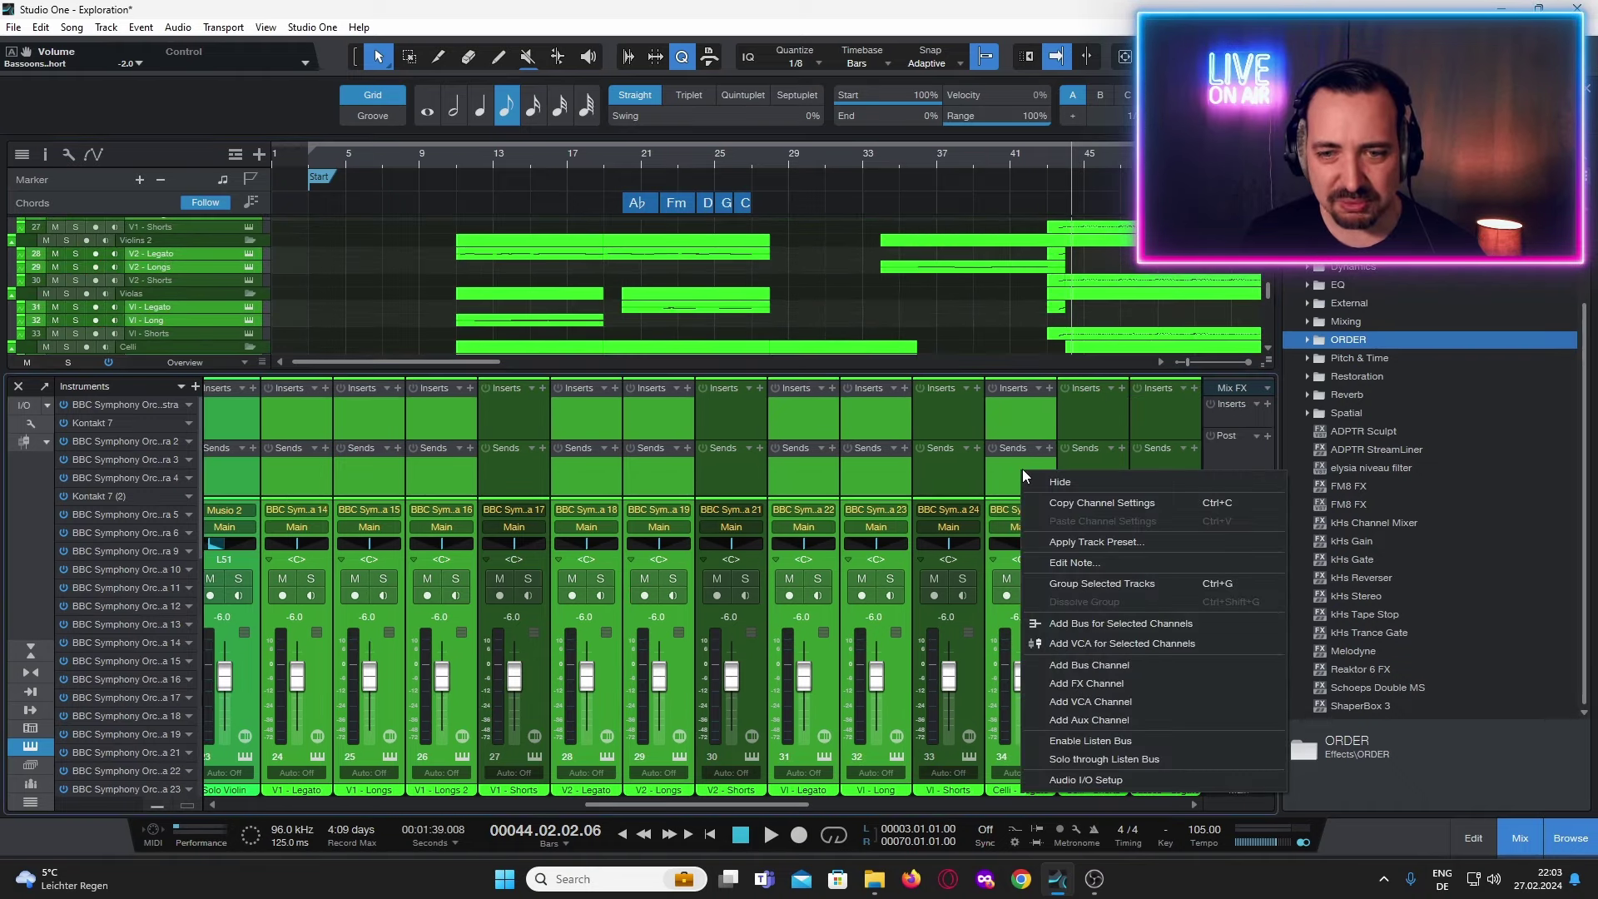
{"action": "left_click", "coordinate": [1136, 622]}
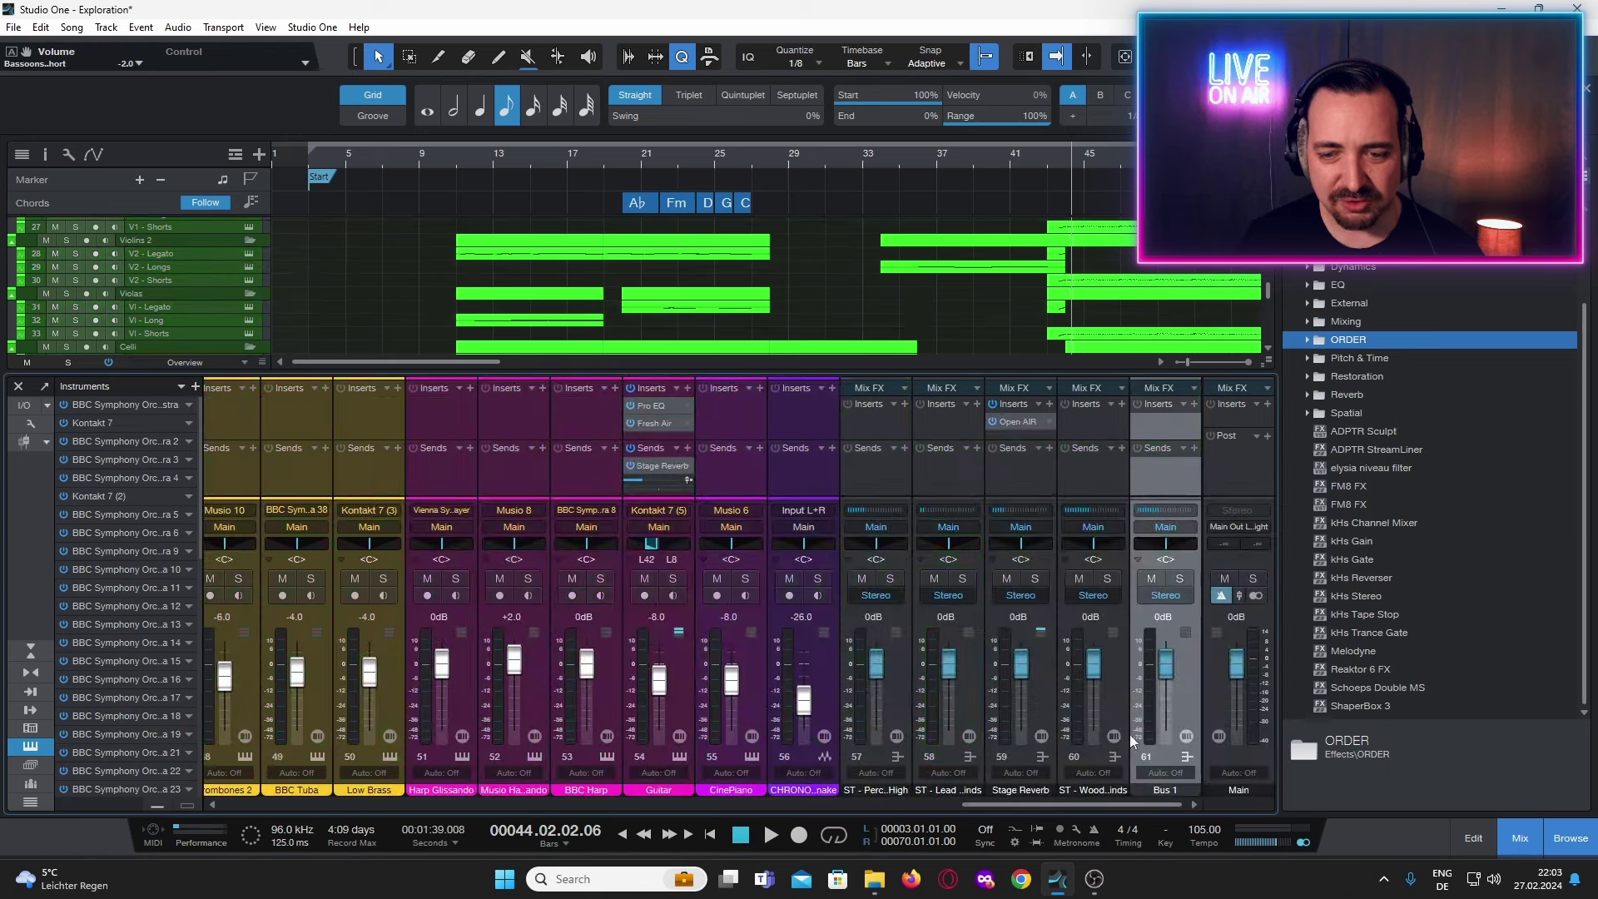
Rename the new strings bus "ST - Strings Long" and save the song.
{"action": "double_click", "coordinate": [1186, 790]}
{"action": "type", "text": "ST"}
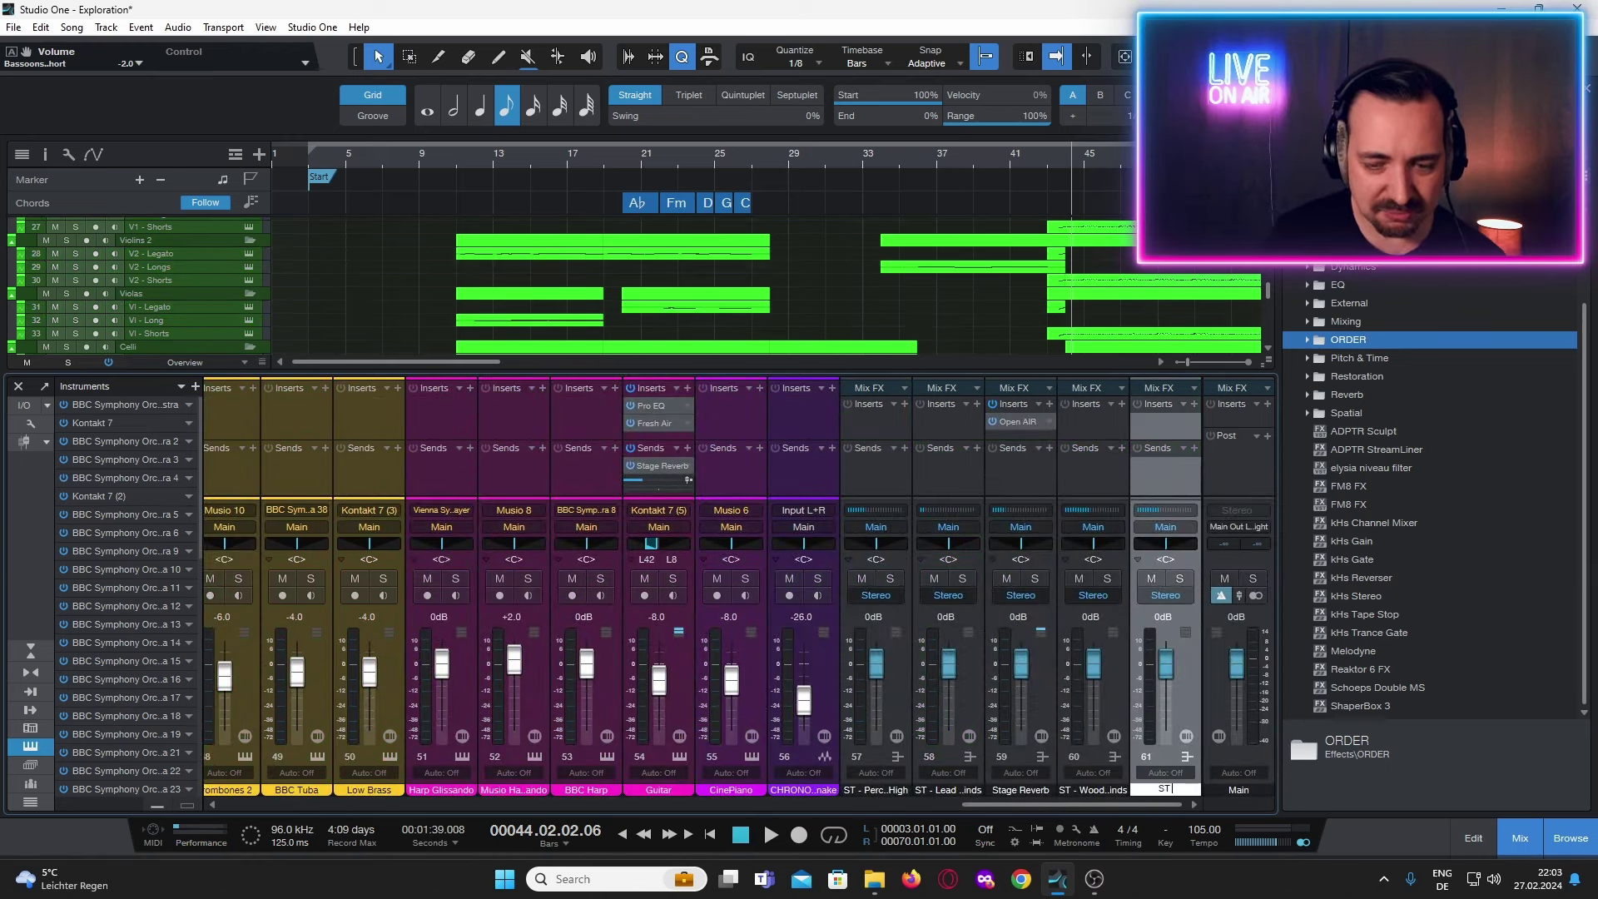
{"action": "type", "text": " - Strings"}
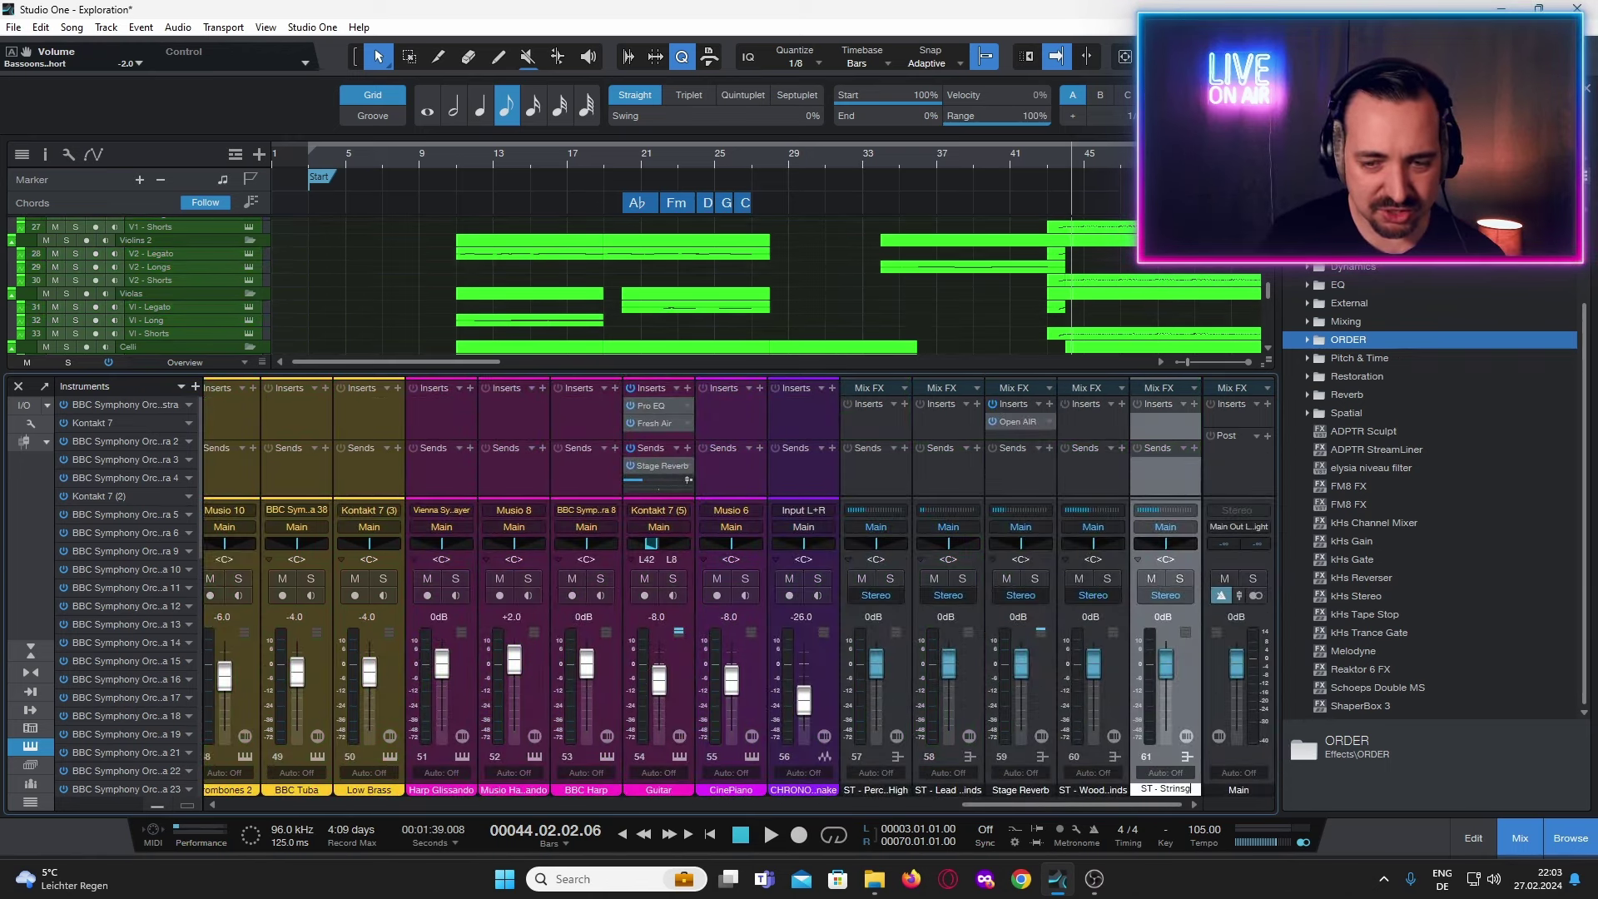
{"action": "type", "text": " Long"}
{"action": "key", "text": "Return"}
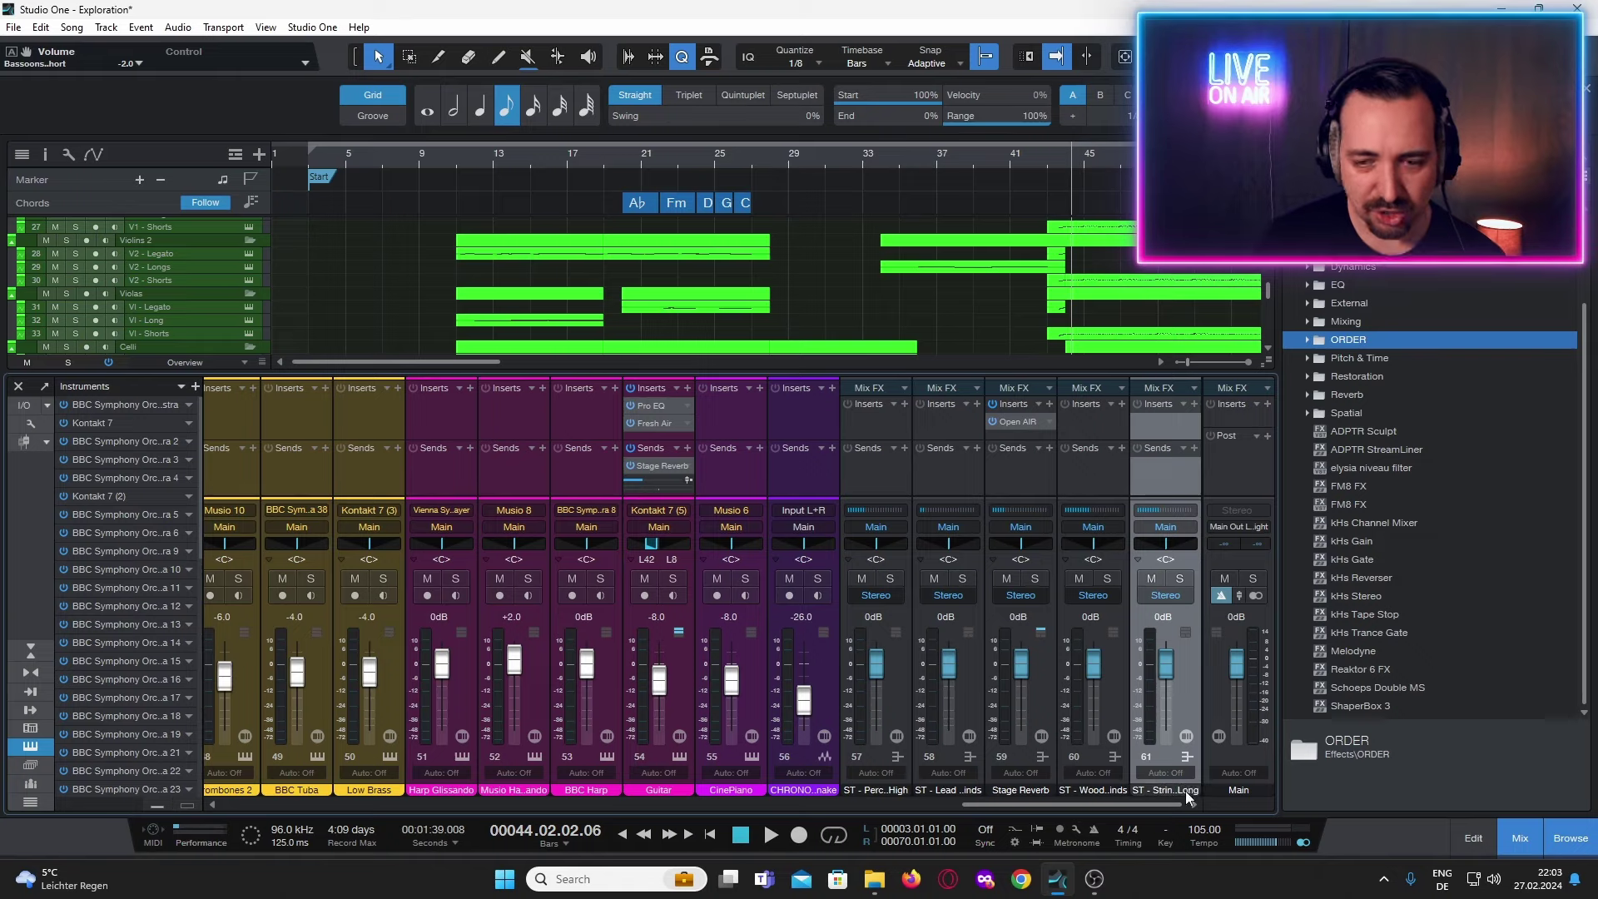
{"action": "key", "text": "ctrl+s"}
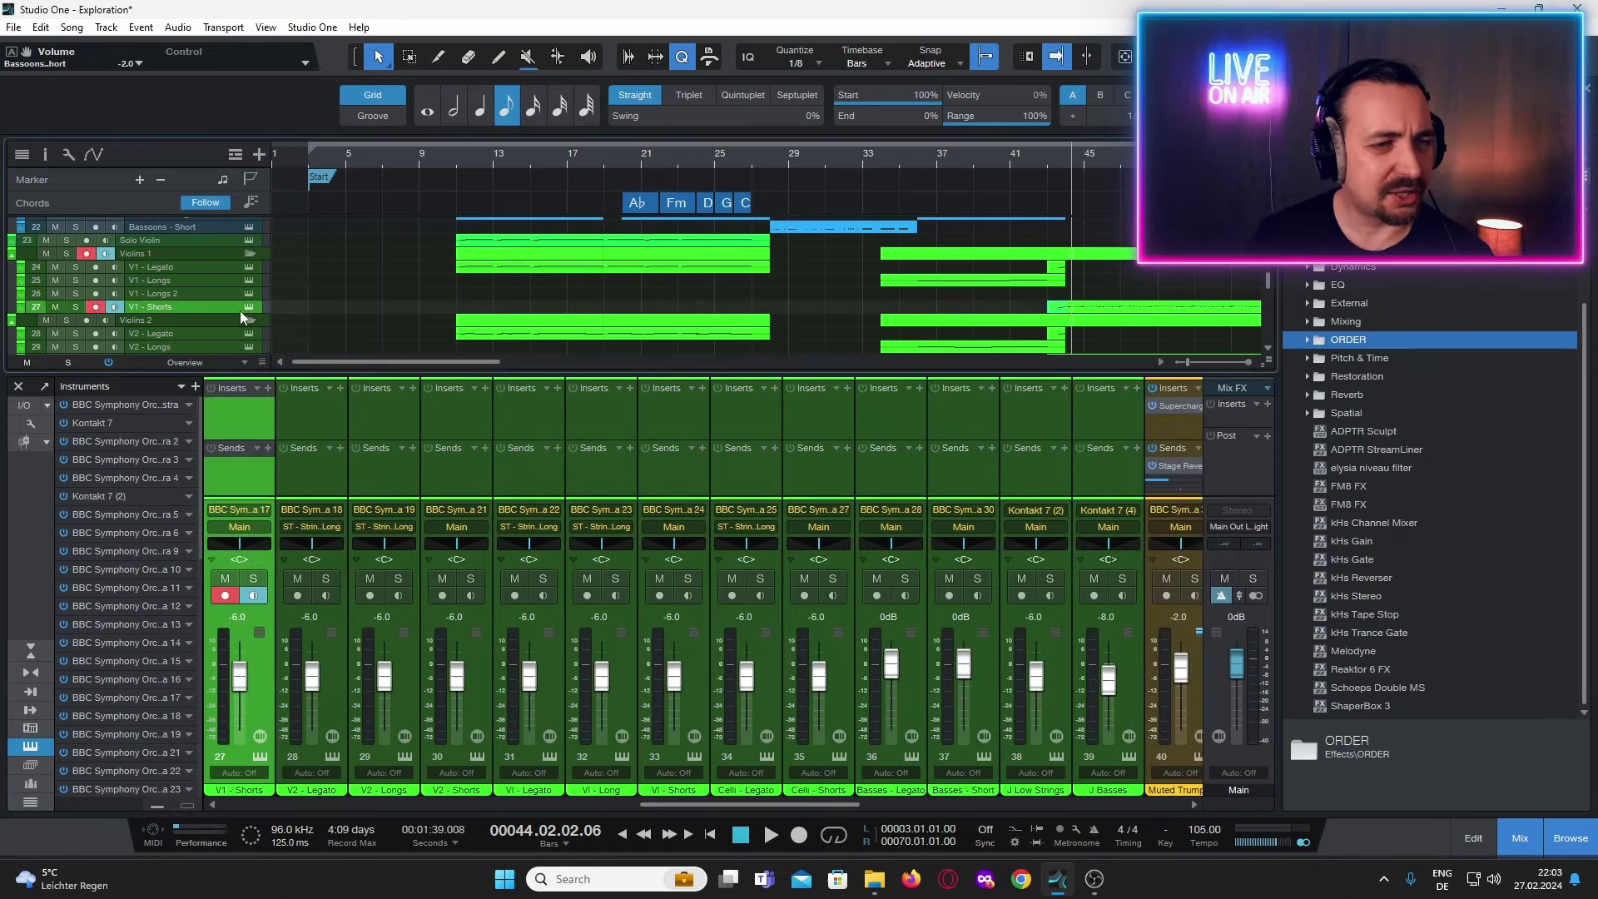
Add one bus for the Shorts channels of Violins 1, Violins 2, Violas and Celli.
{"action": "scroll", "coordinate": [240, 311], "scroll_direction": "down", "scroll_amount": 3}
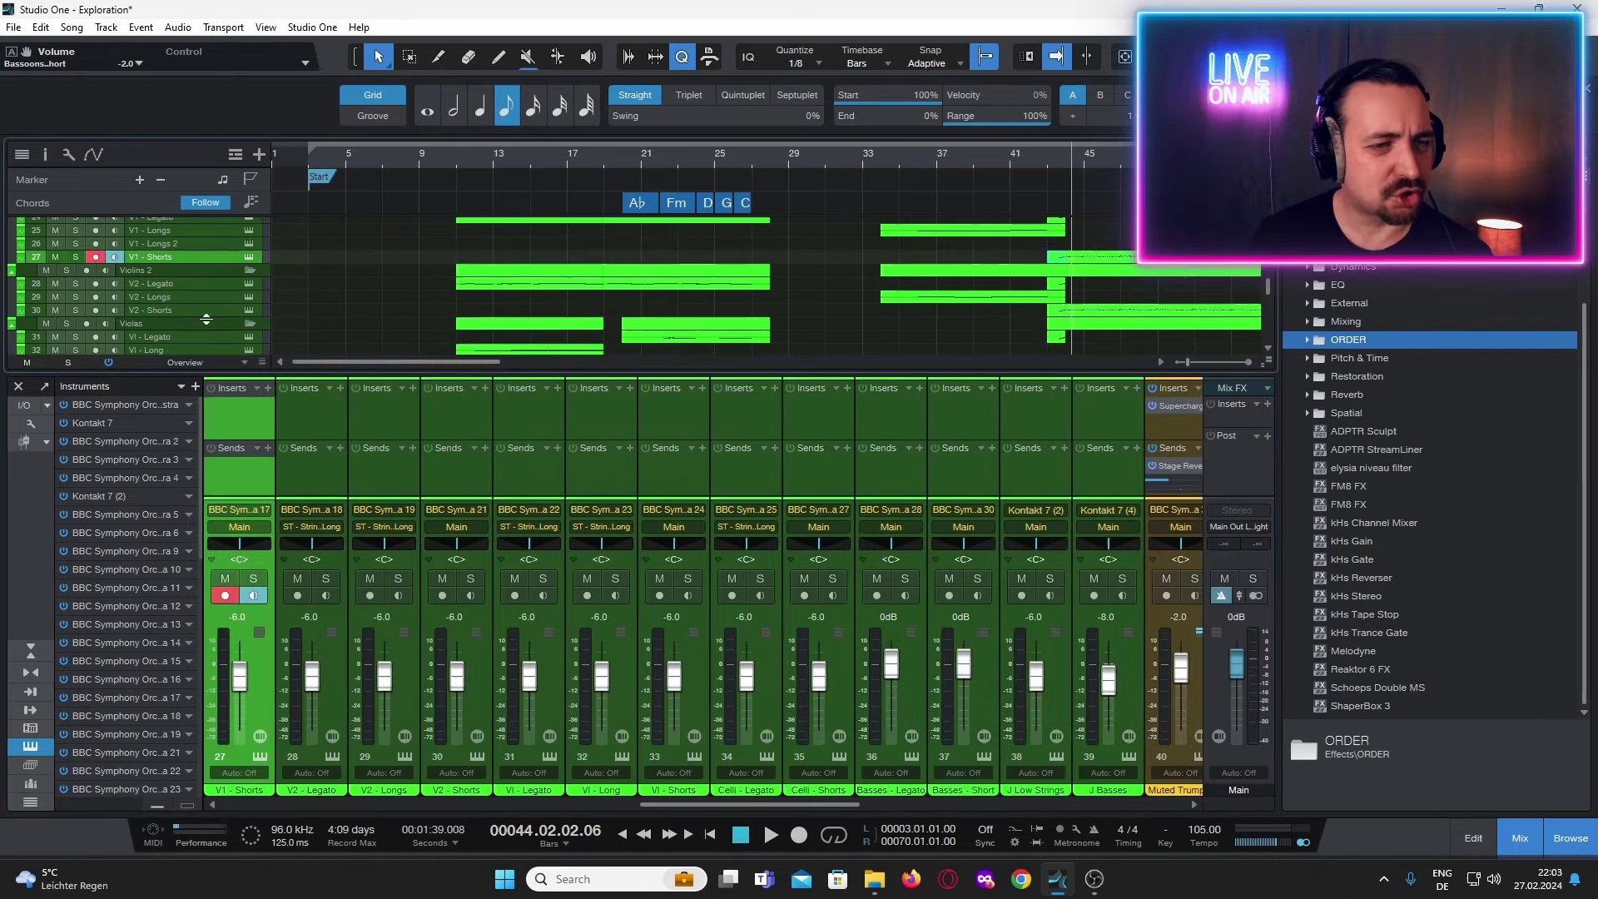
{"action": "left_click", "coordinate": [203, 309]}
{"action": "scroll", "coordinate": [298, 302], "scroll_direction": "down", "scroll_amount": 3}
{"action": "scroll", "coordinate": [298, 301], "scroll_direction": "down", "scroll_amount": 1}
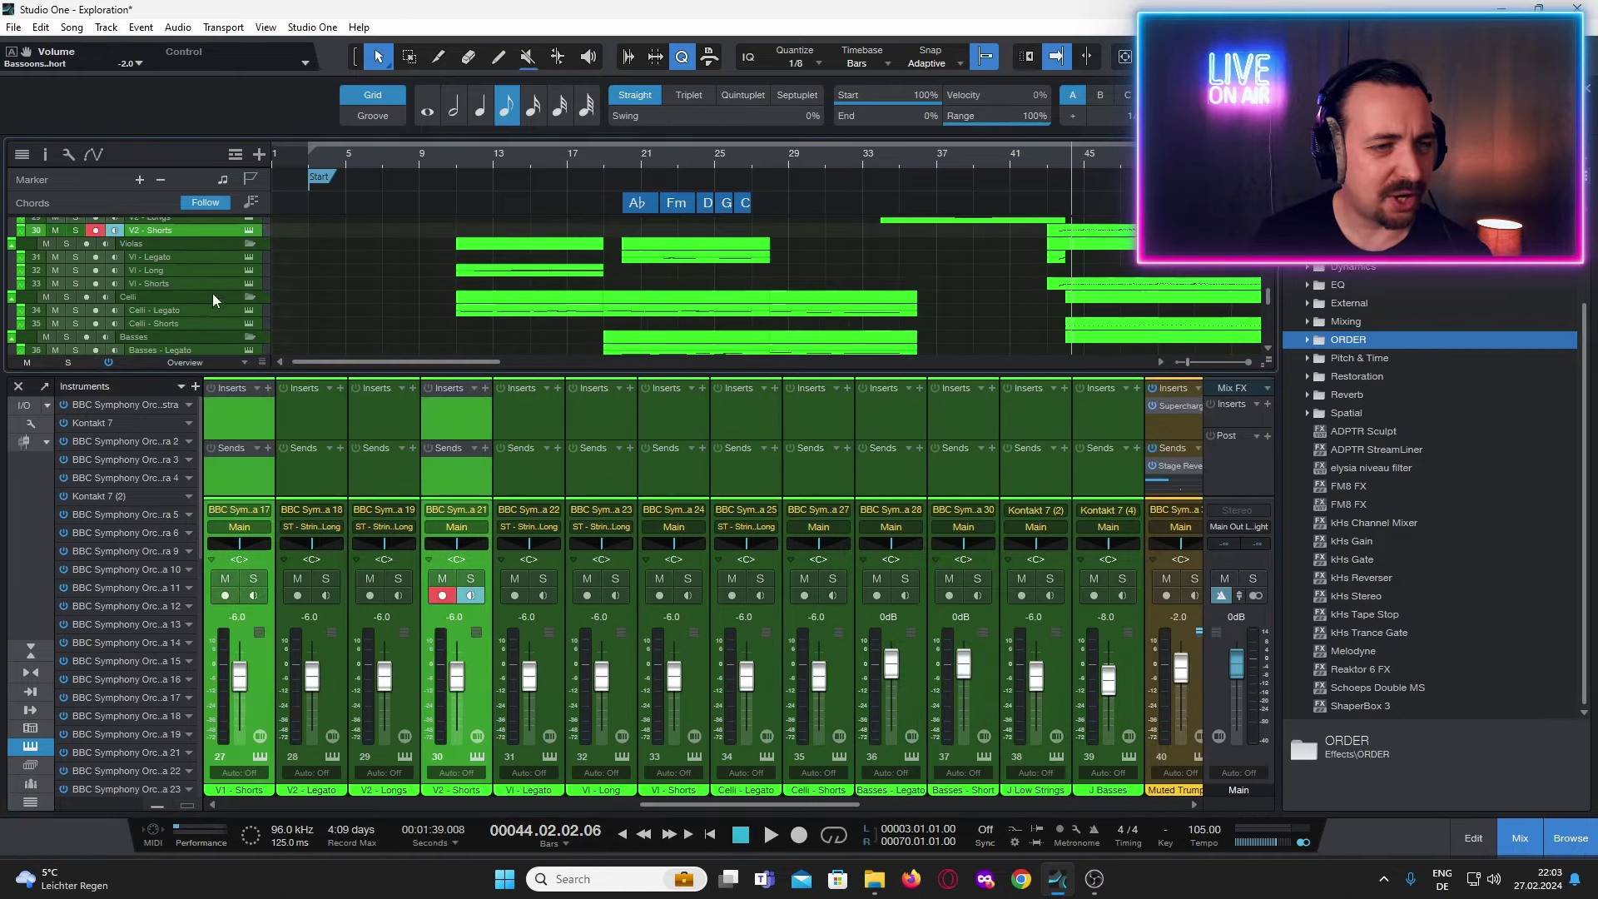
{"action": "left_click", "coordinate": [208, 283]}
{"action": "scroll", "coordinate": [243, 288], "scroll_direction": "down", "scroll_amount": 2}
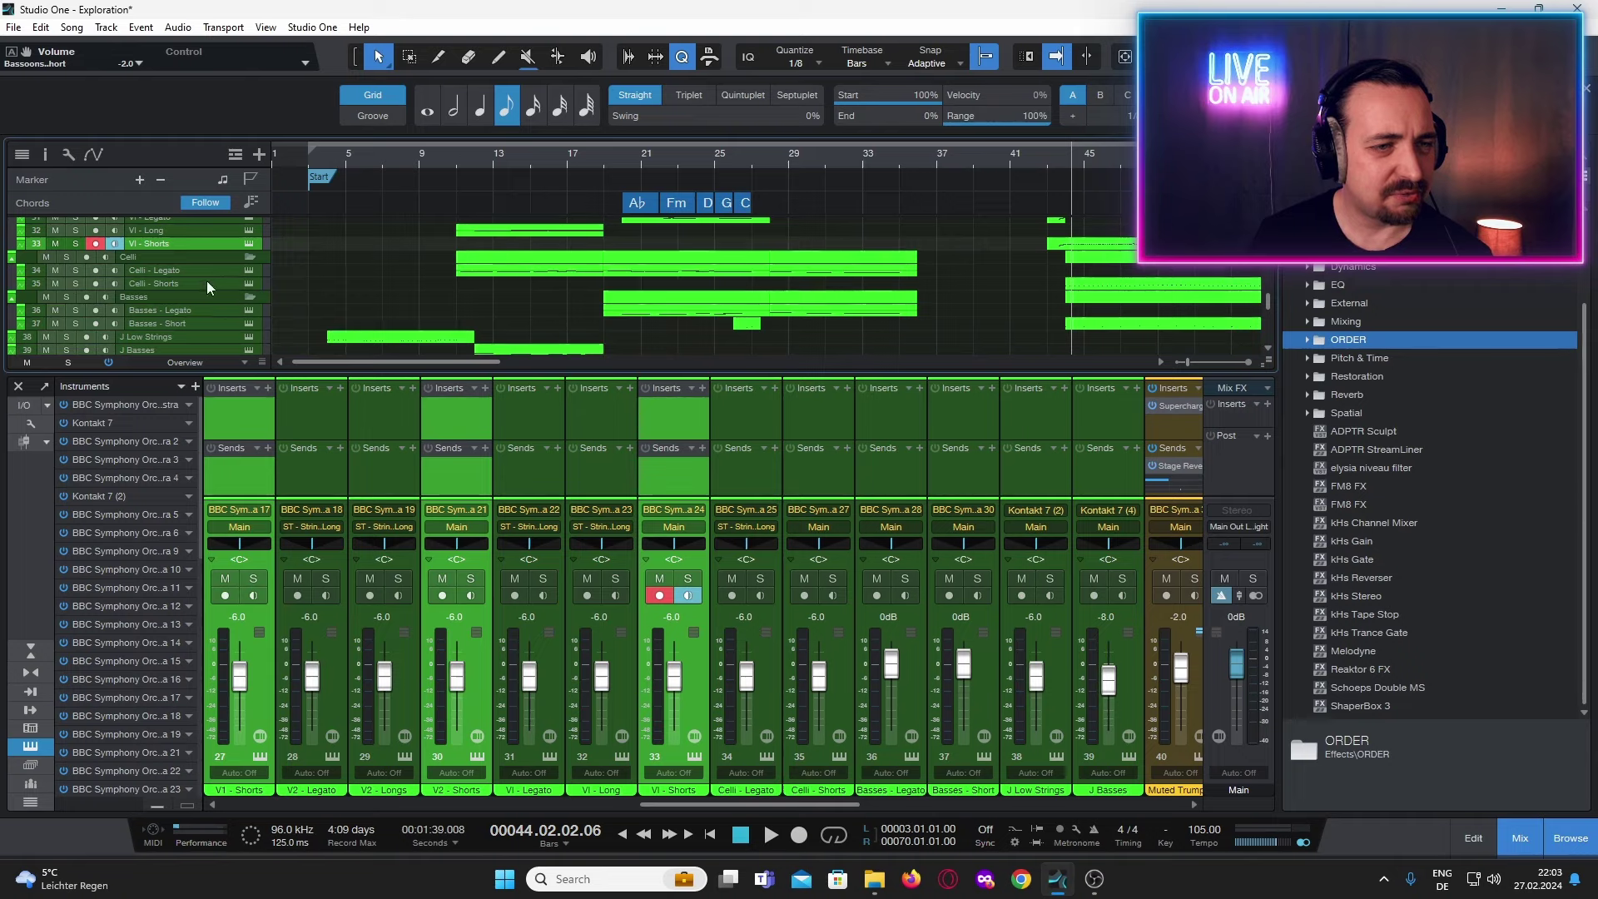
{"action": "left_click", "coordinate": [207, 283]}
{"action": "right_click", "coordinate": [807, 478]}
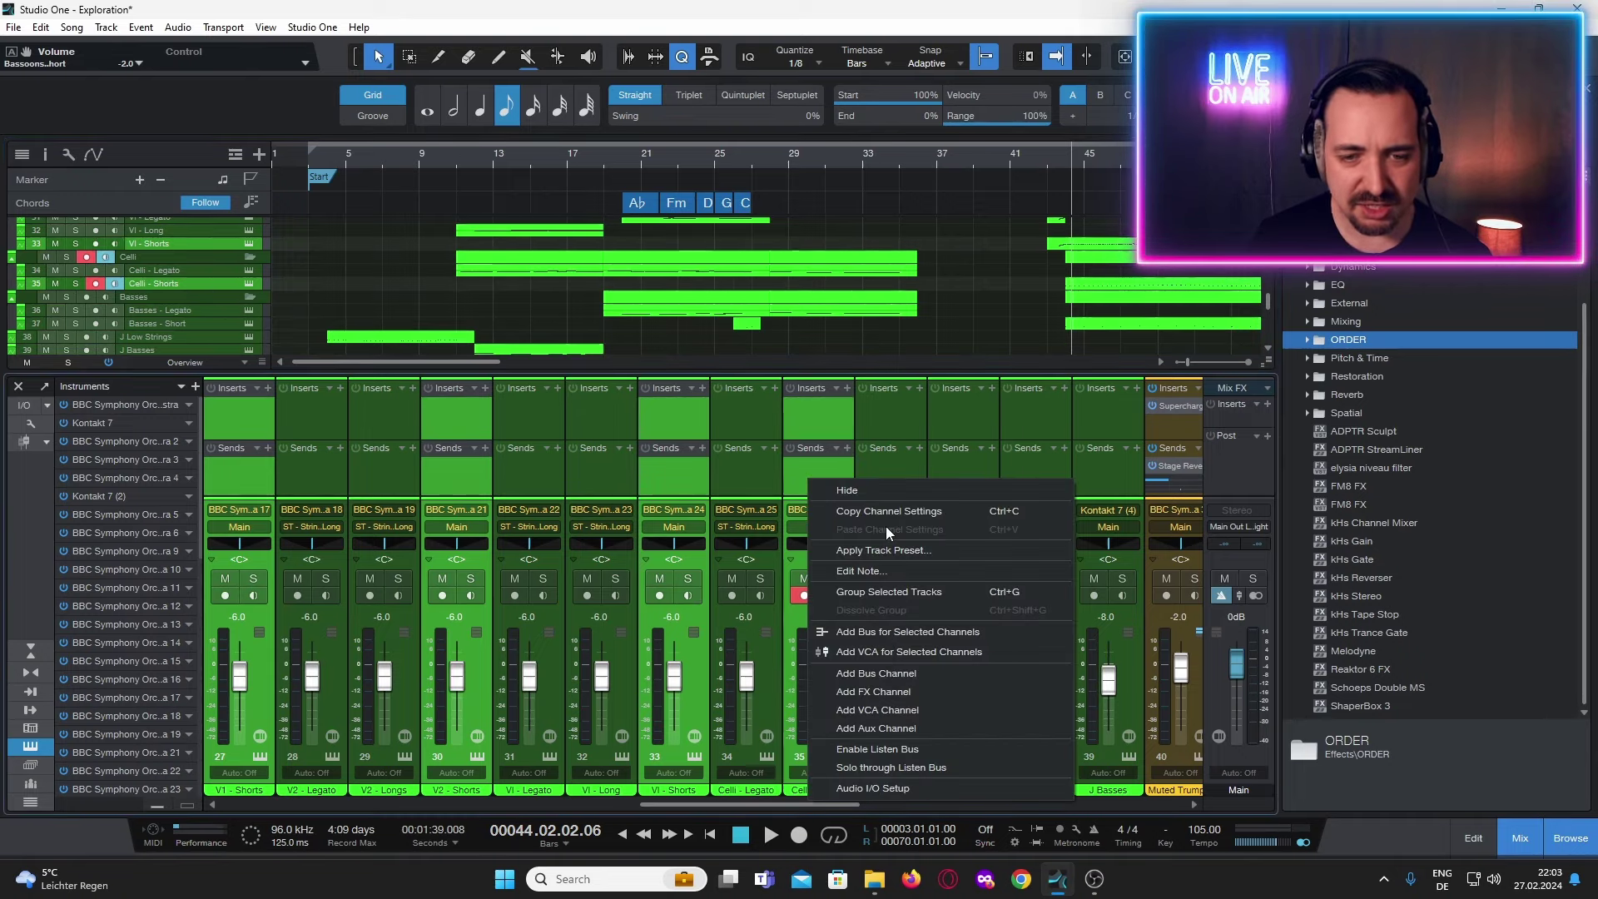
{"action": "left_click", "coordinate": [870, 633]}
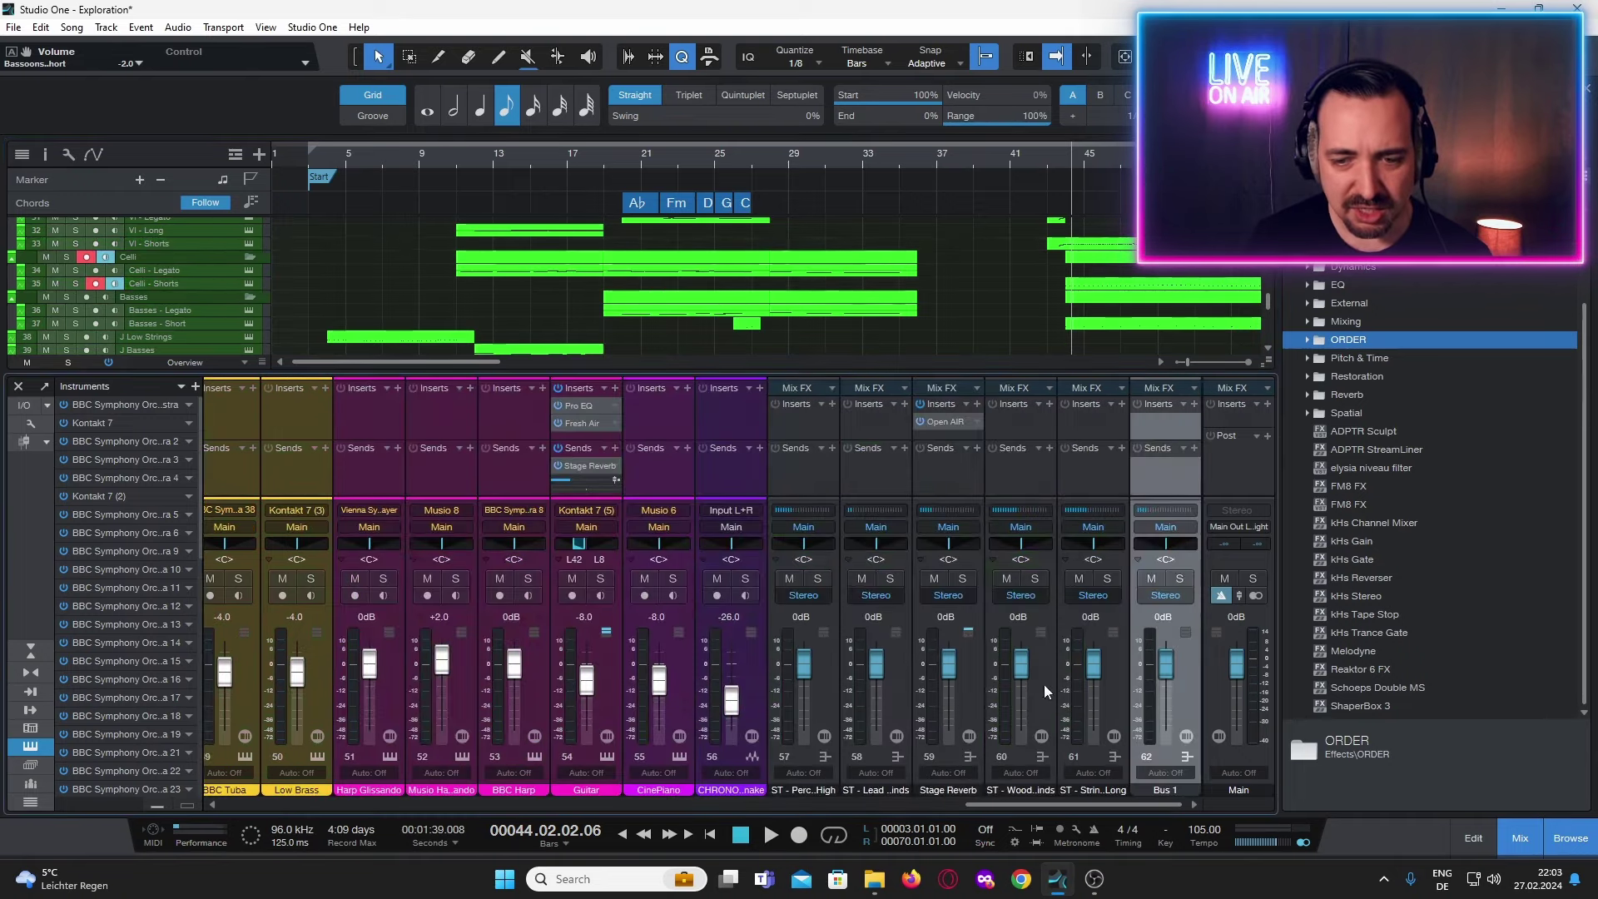
Rename the bus of the short strings "ST - Strings Short".
{"action": "double_click", "coordinate": [1185, 789]}
{"action": "type", "text": "ST - Str"}
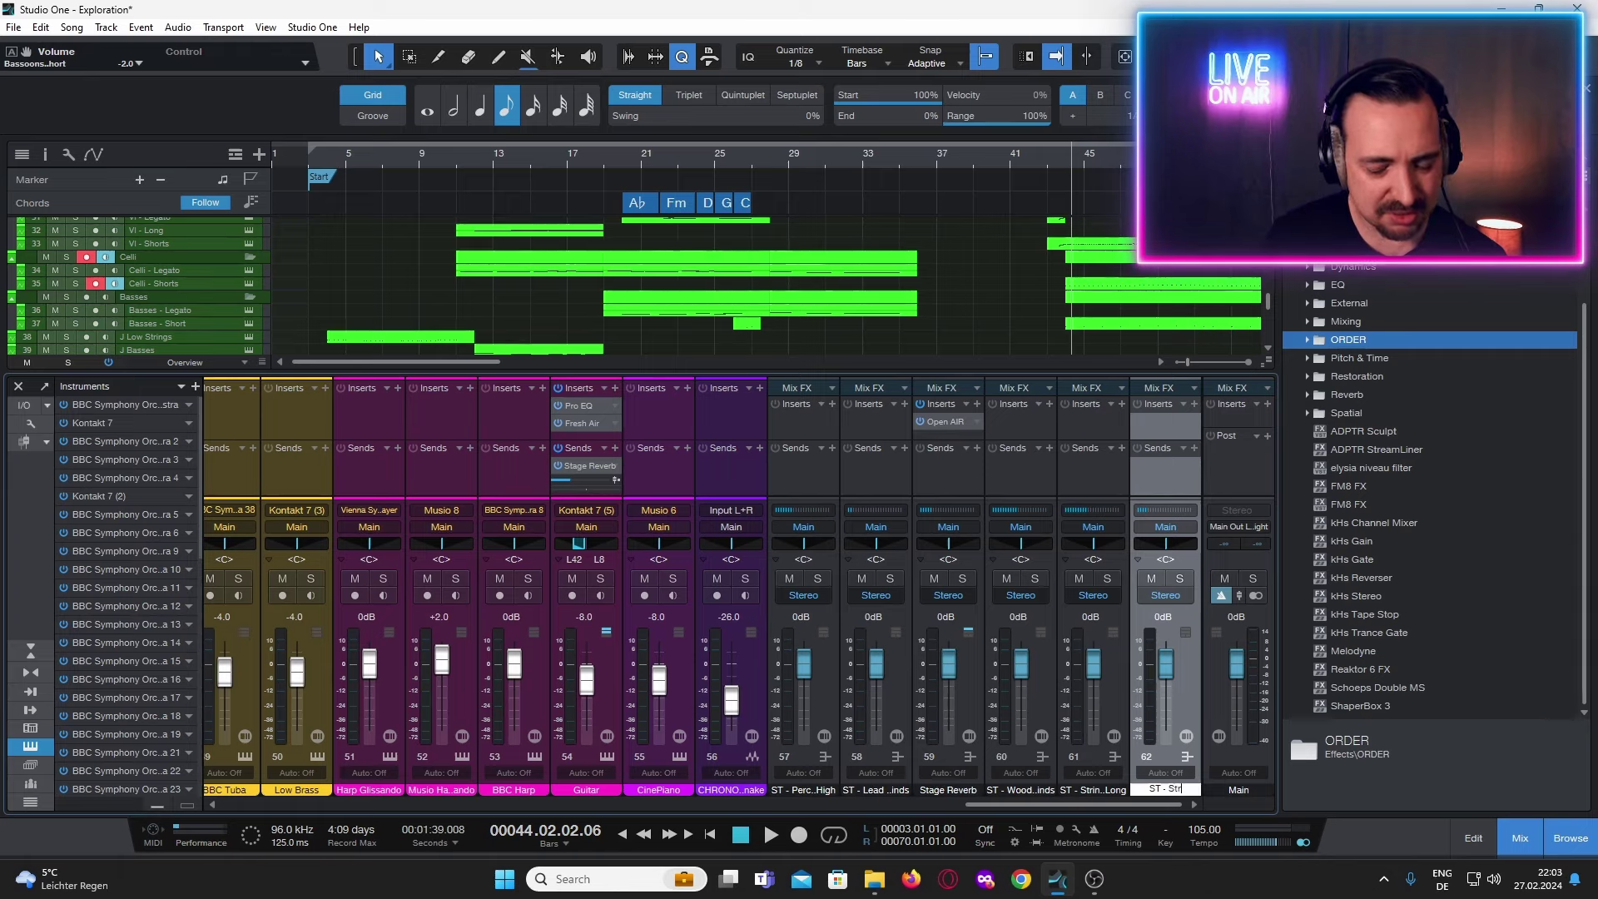
{"action": "type", "text": "ings Sh"}
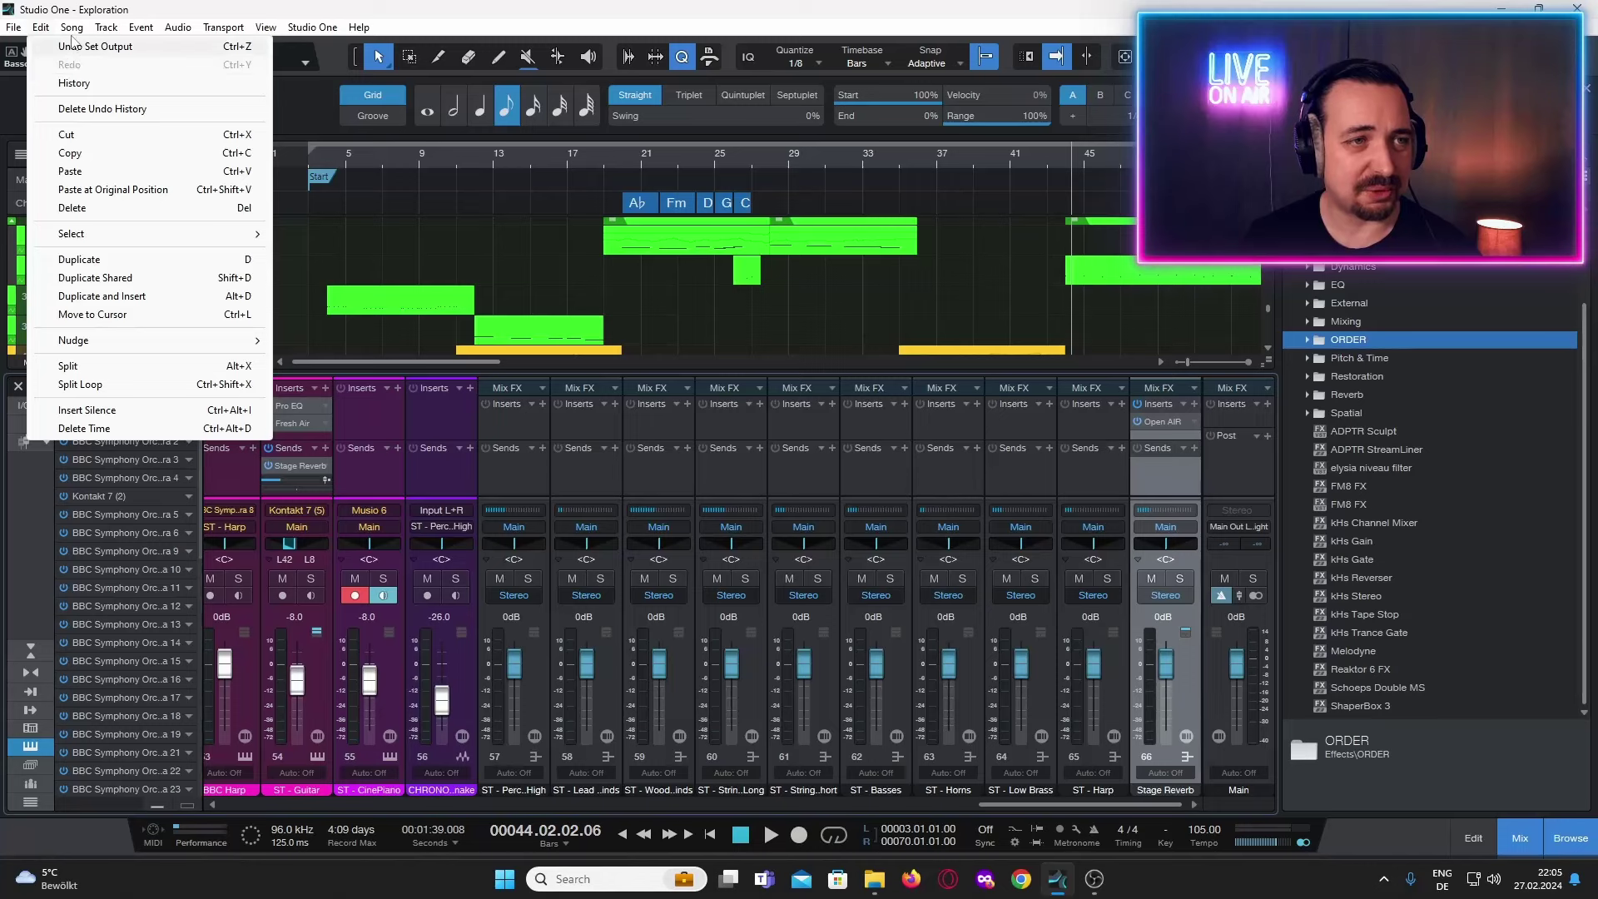
Export the channels as stems with the range set between the song start and end markers.
{"action": "mouse_move", "coordinate": [71, 27]}
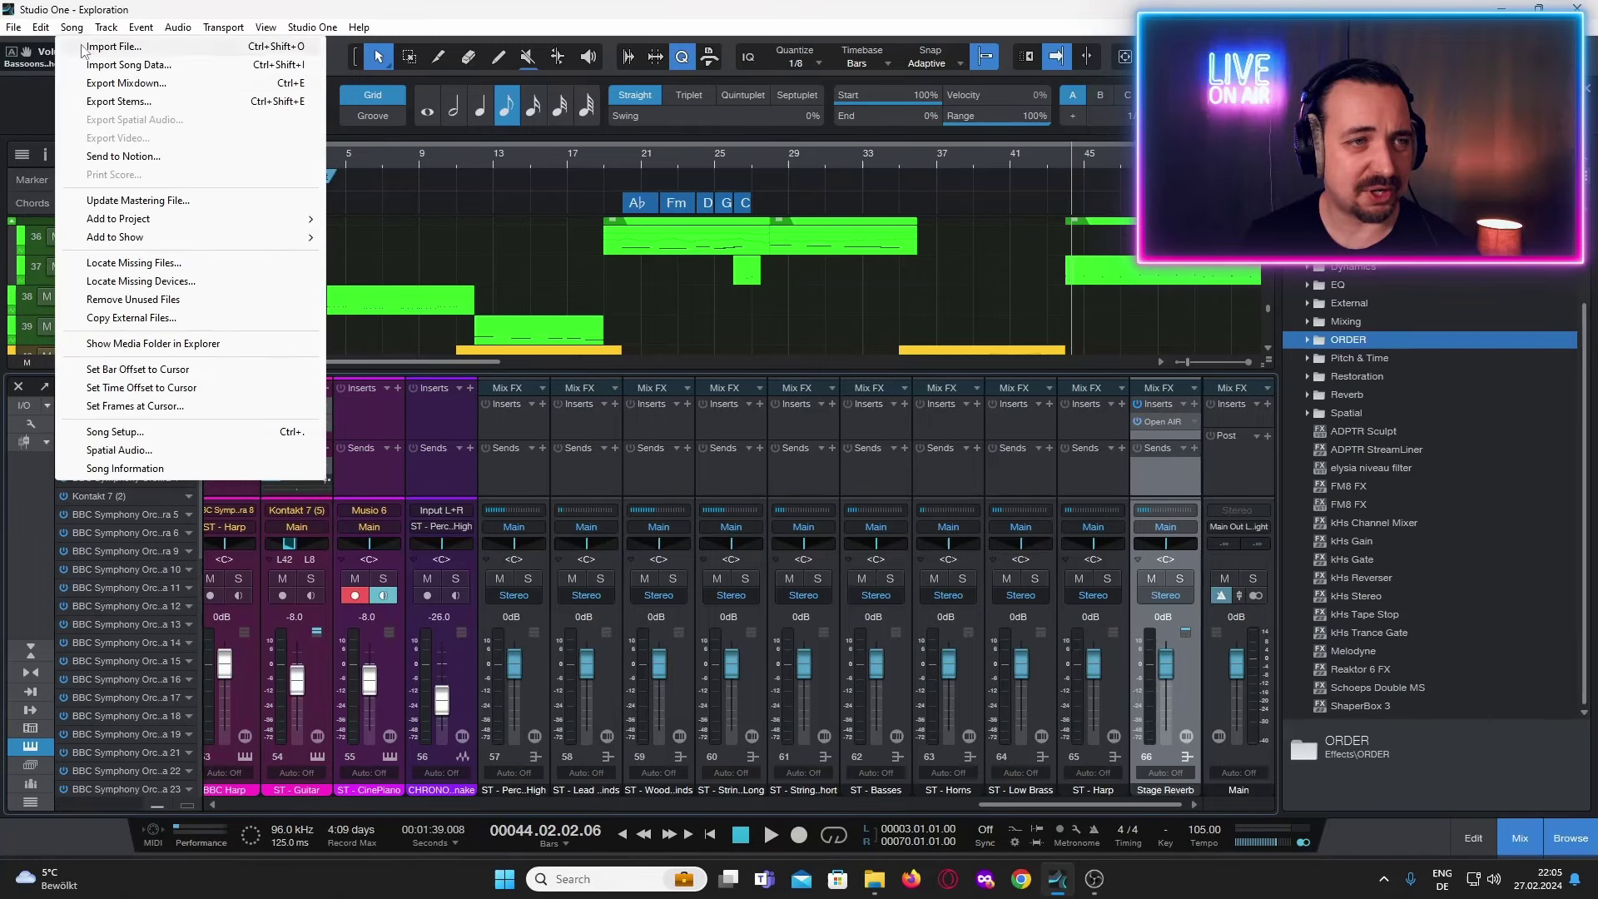
{"action": "left_click", "coordinate": [118, 101]}
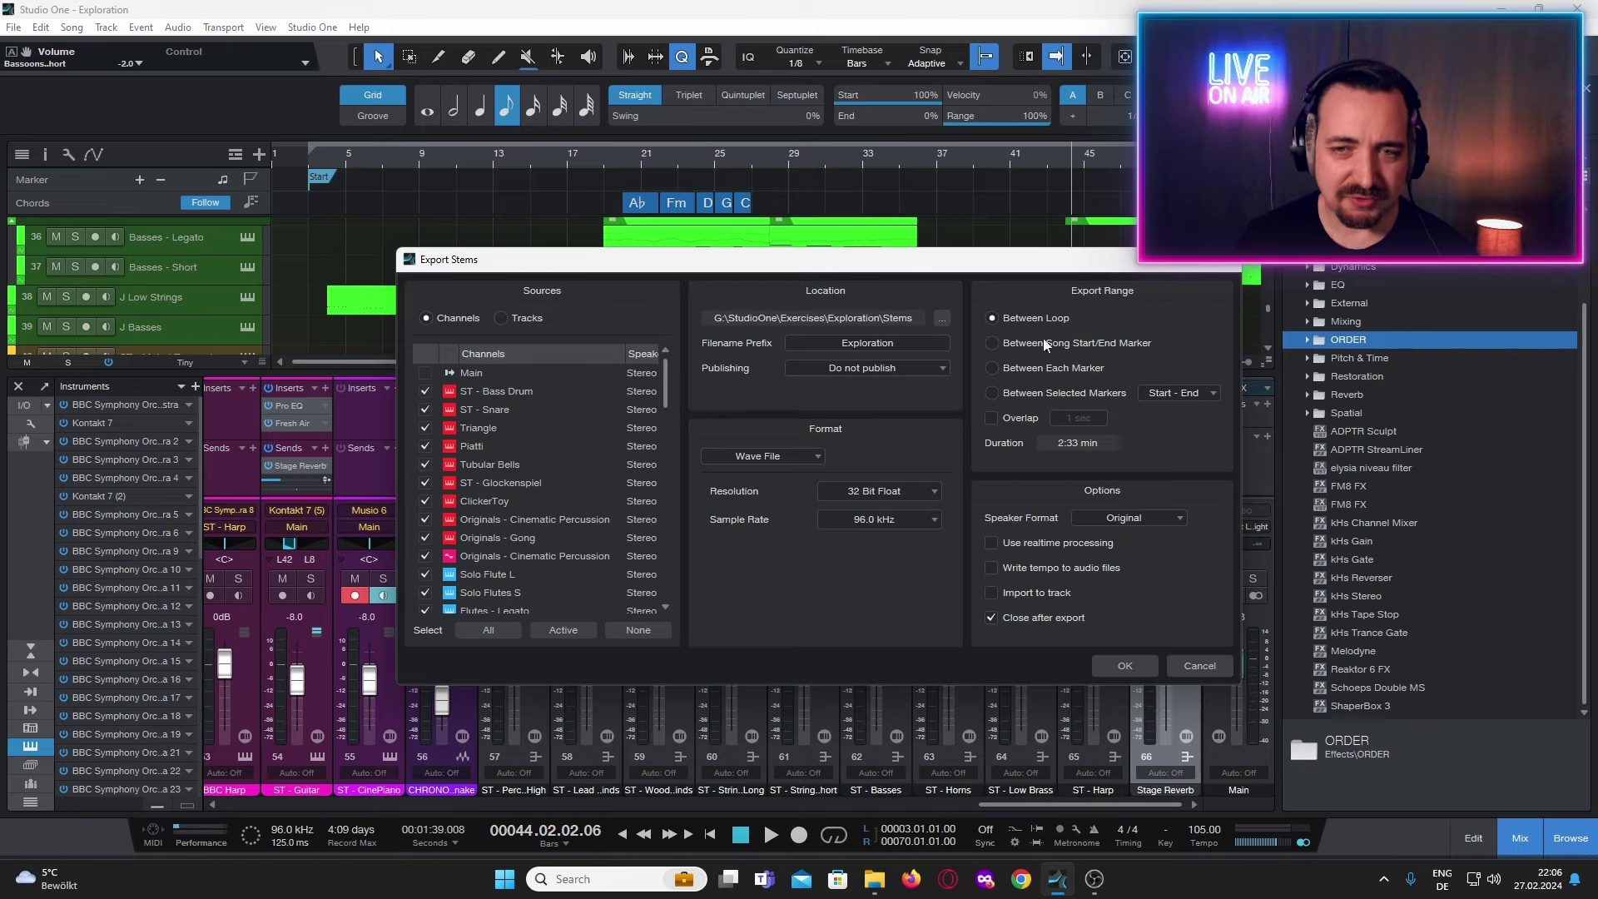
{"action": "left_click", "coordinate": [996, 342]}
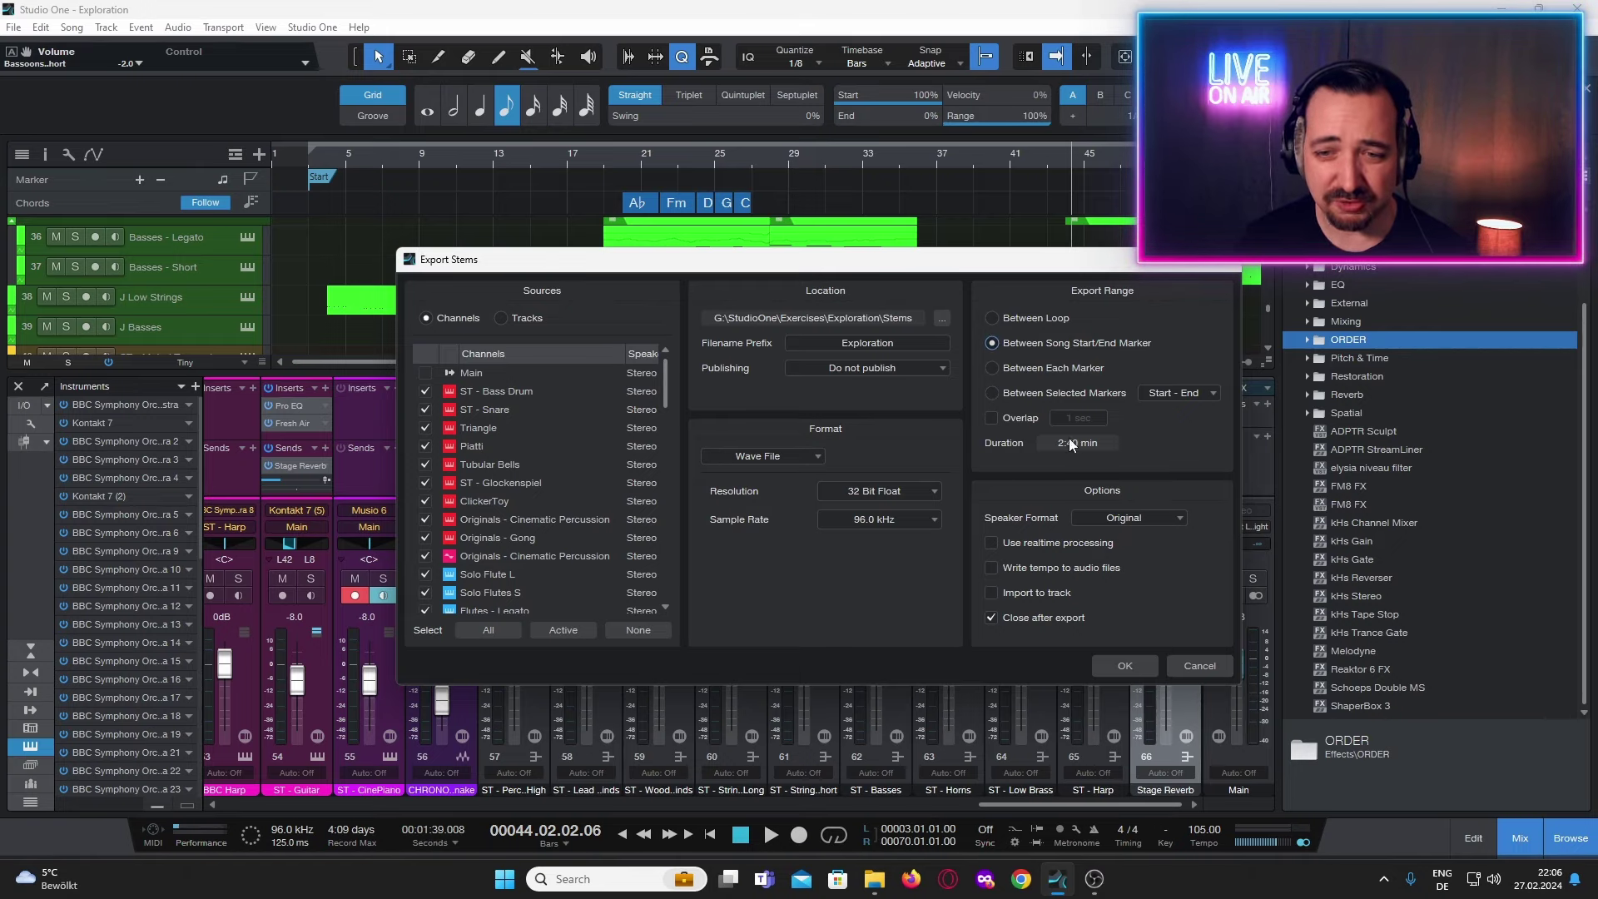
{"action": "left_click", "coordinate": [1124, 665]}
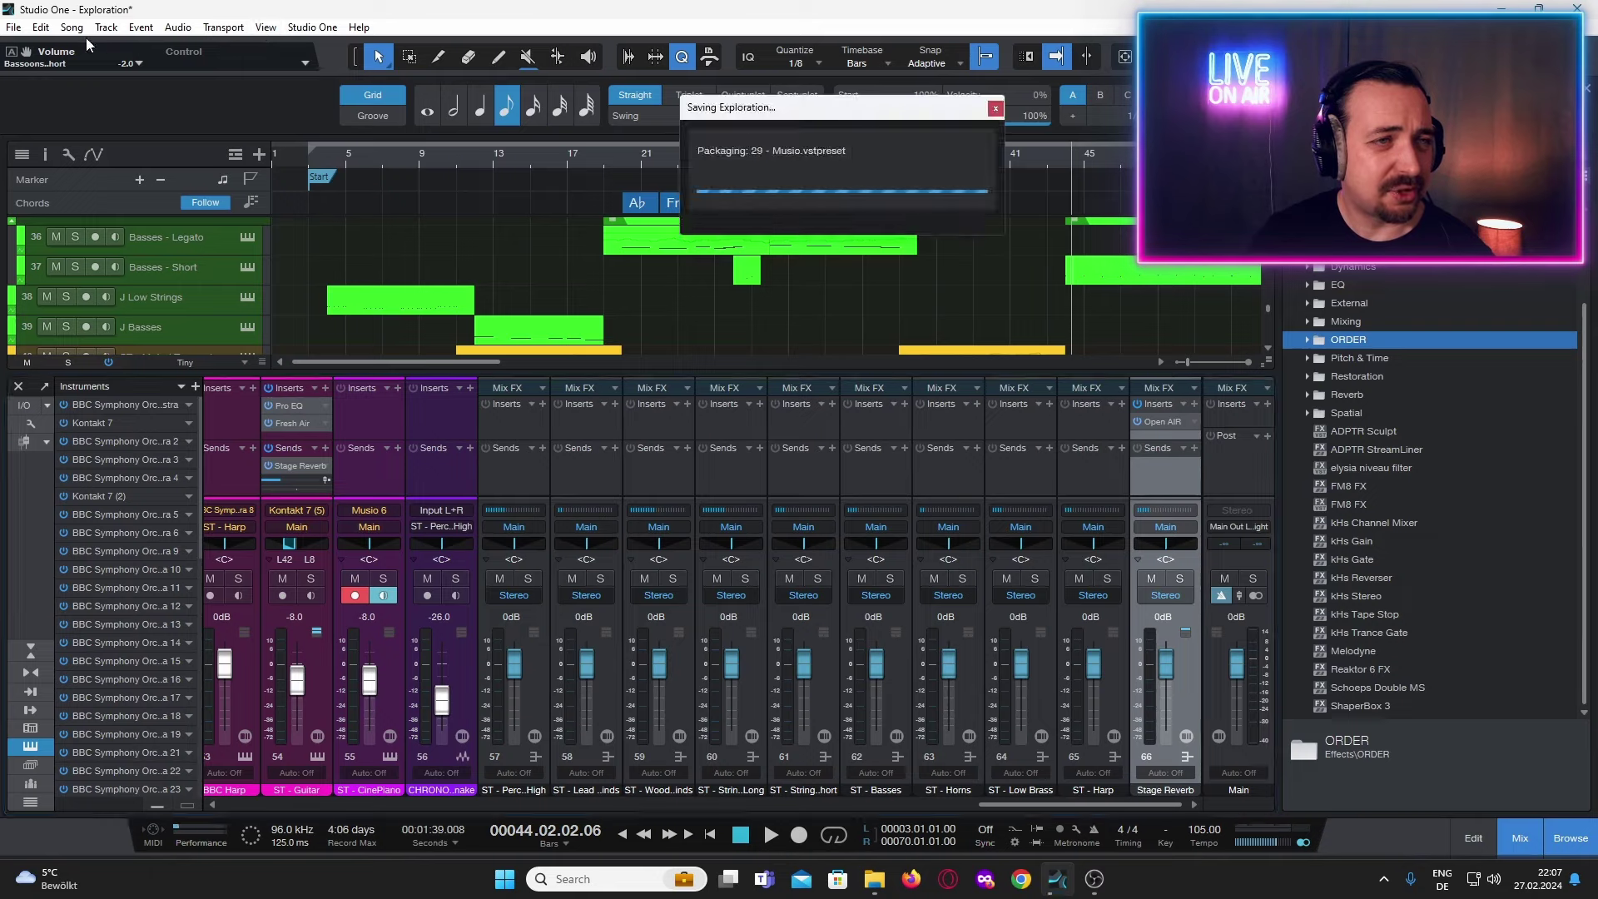
Create a new song named "WildWestMixProject" from the Record and Mix template at 96.0 kHz.
{"action": "left_click", "coordinate": [14, 27]}
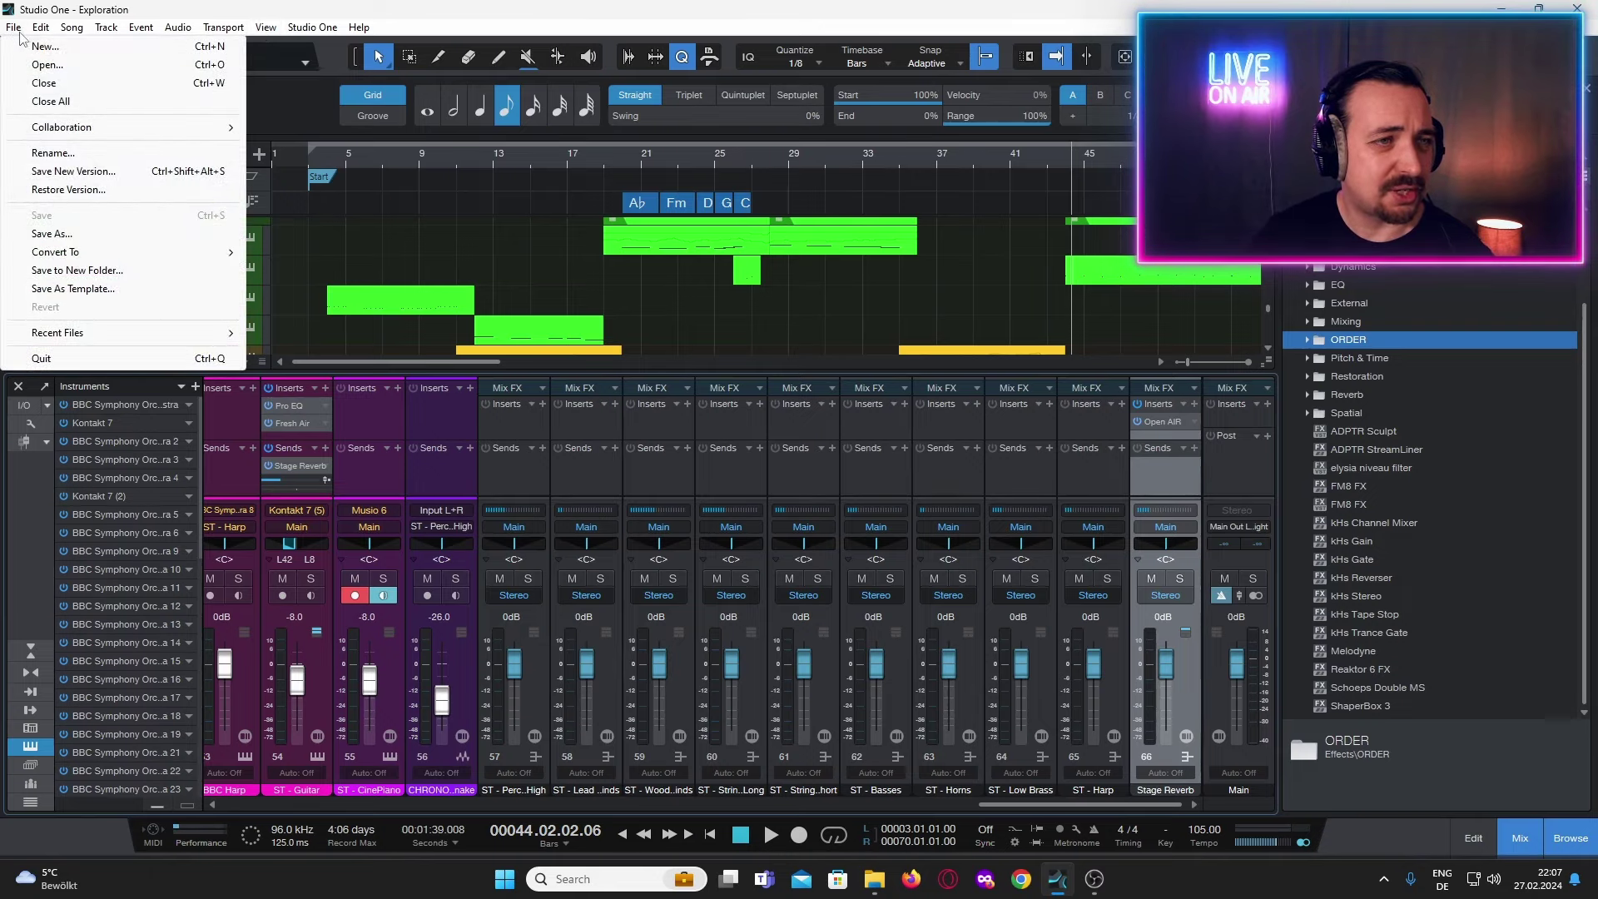
{"action": "left_click", "coordinate": [42, 46]}
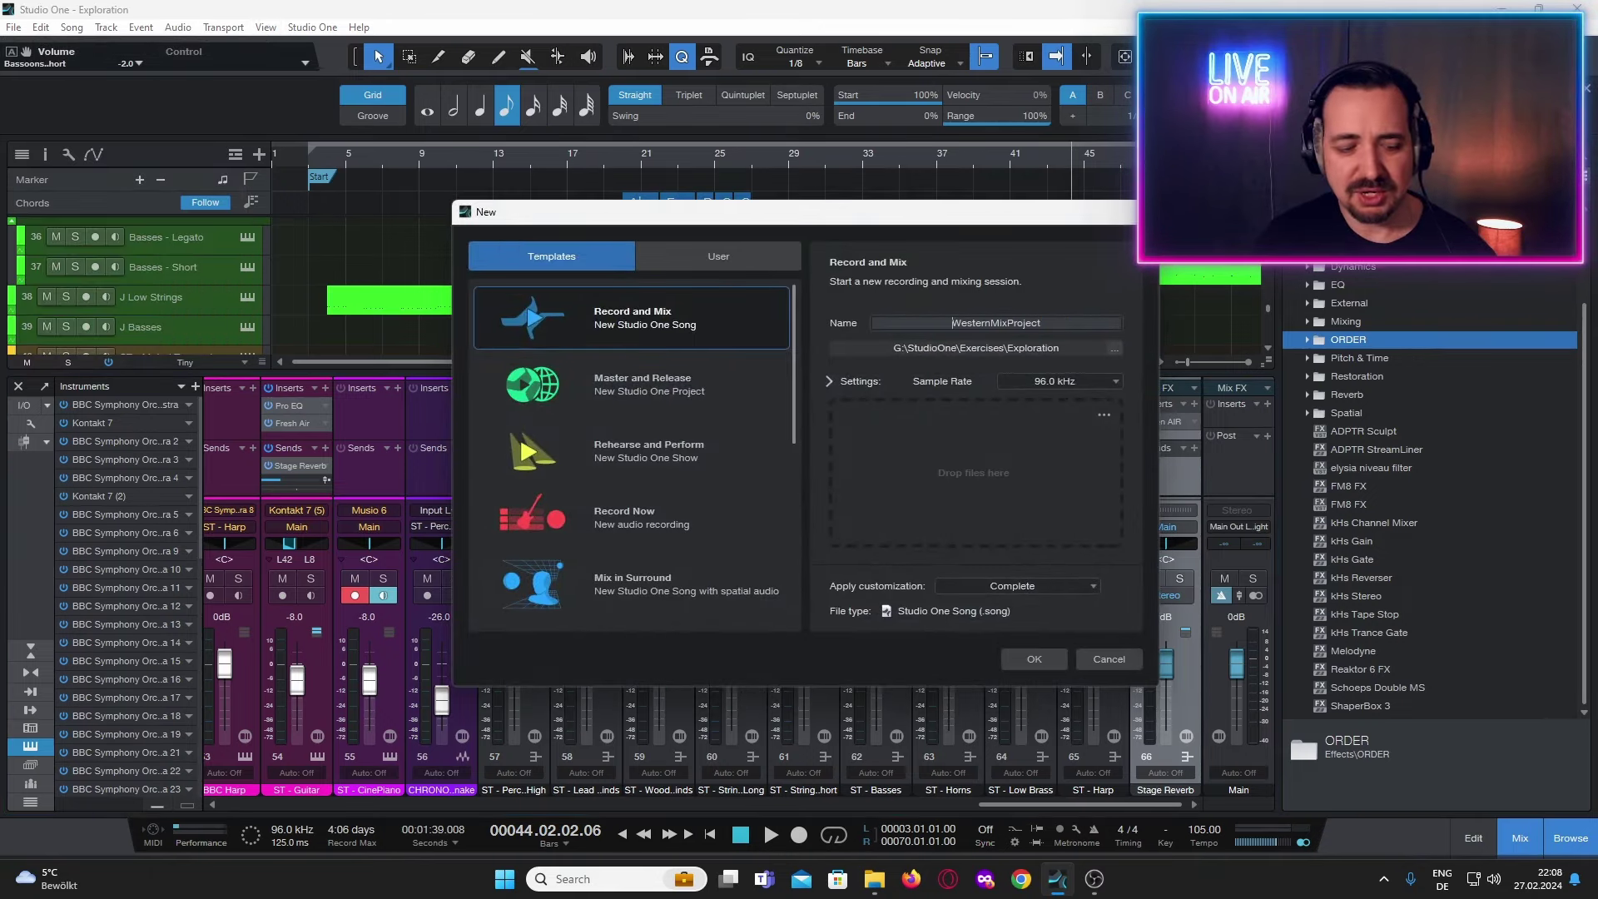
{"action": "type", "text": "Wild"}
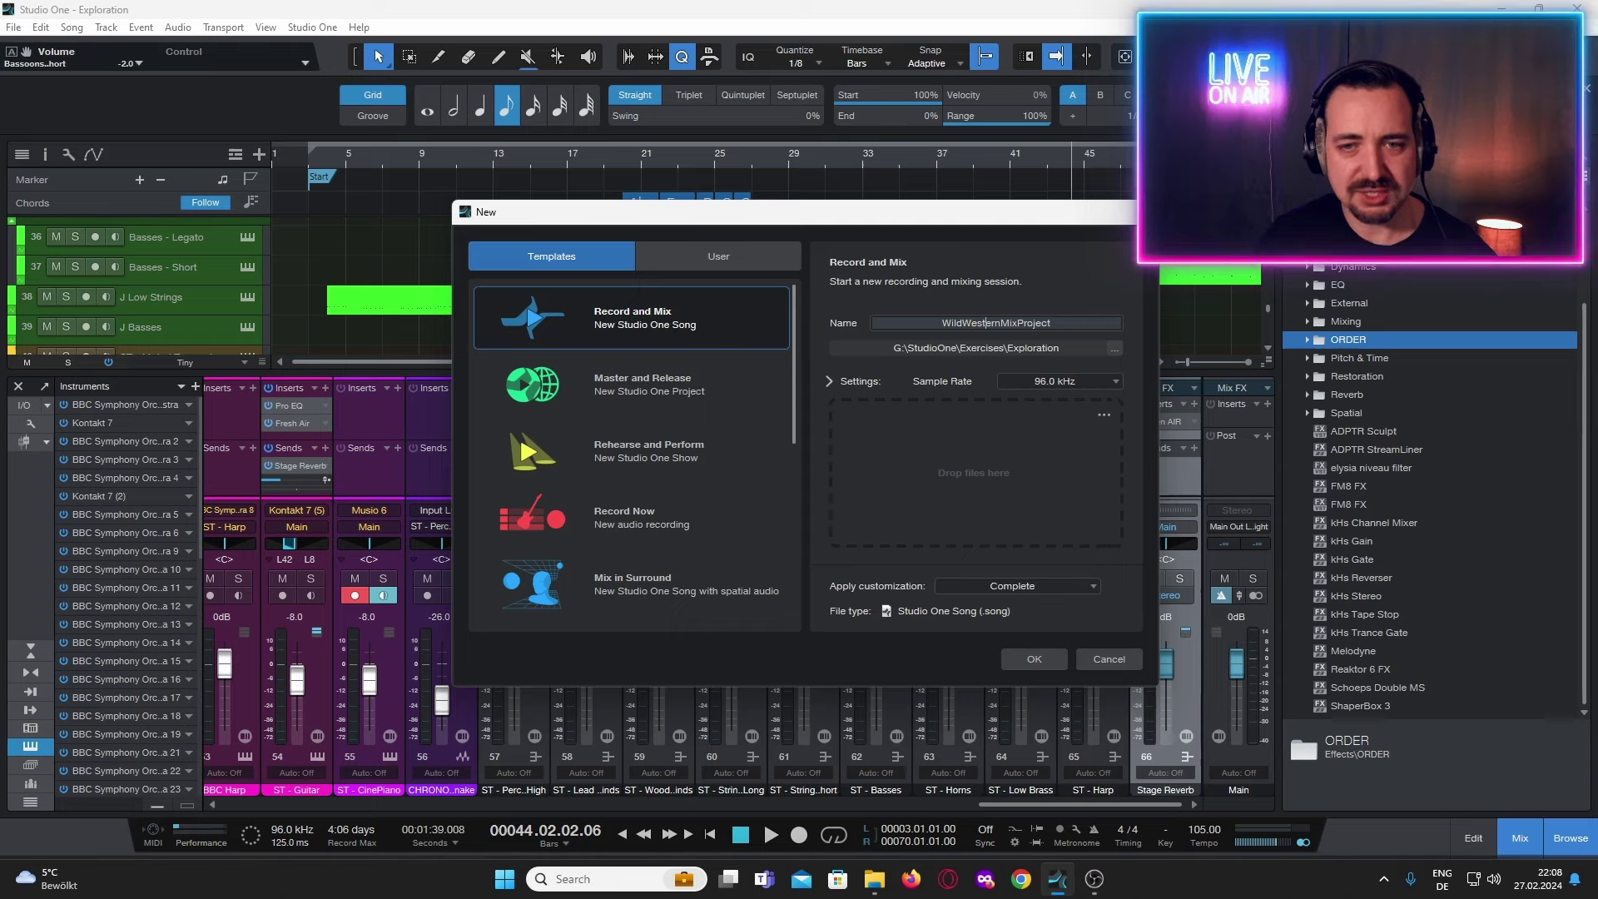
{"action": "key", "text": "Right"}
{"action": "key", "text": "Right"}
{"action": "key", "text": "Right"}
{"action": "key", "text": "Delete"}
{"action": "key", "text": "Delete"}
{"action": "key", "text": "Delete"}
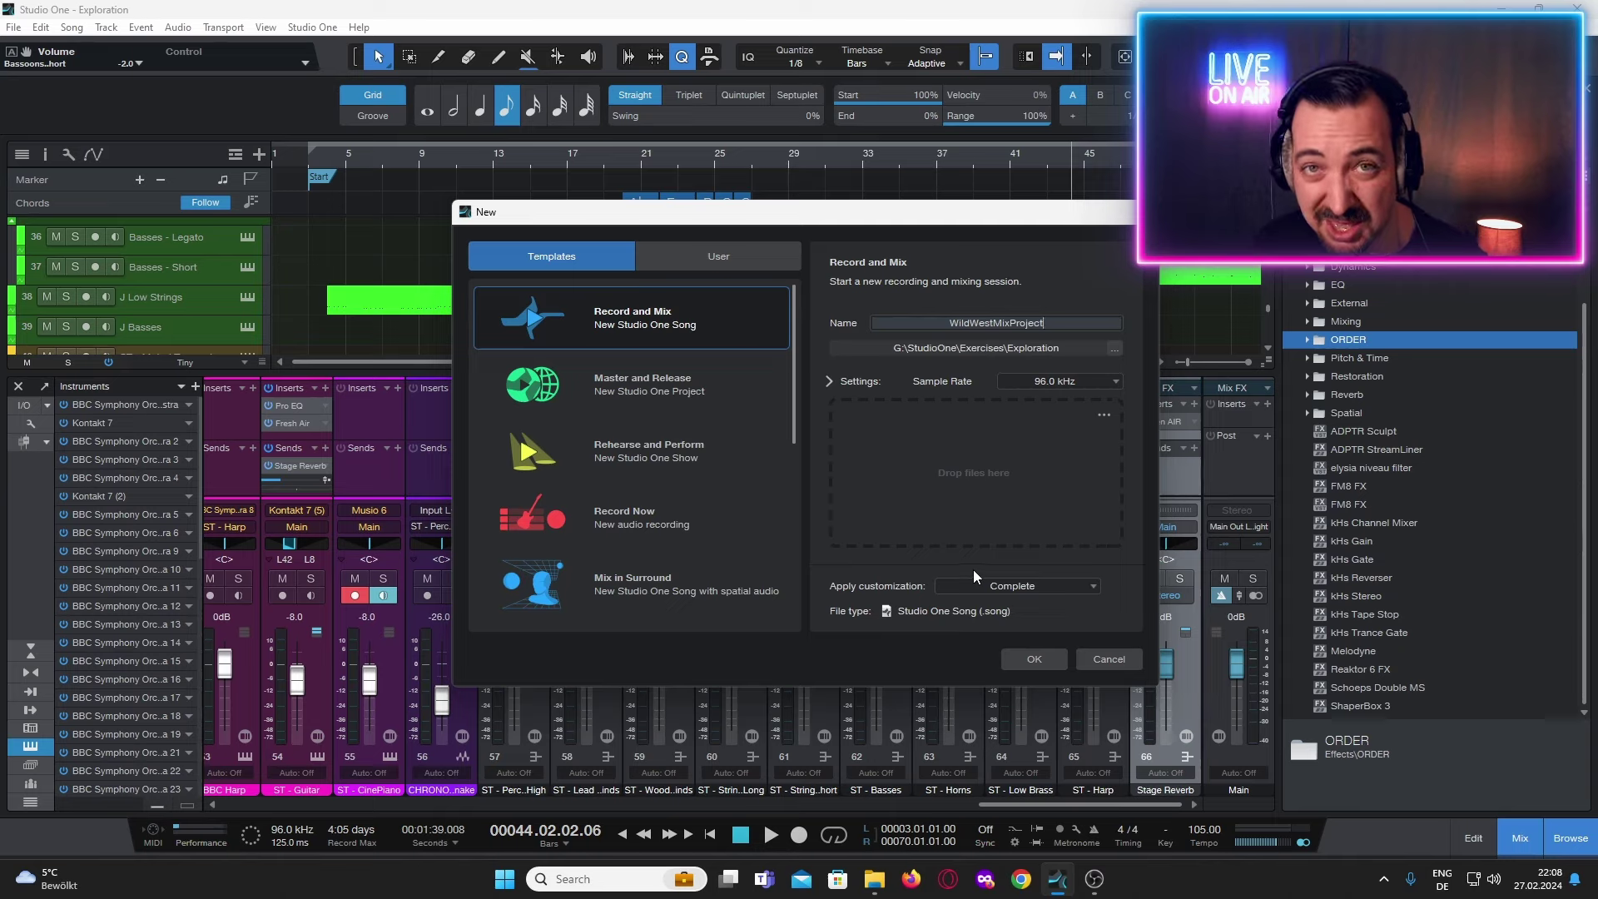
{"action": "left_click", "coordinate": [1051, 284]}
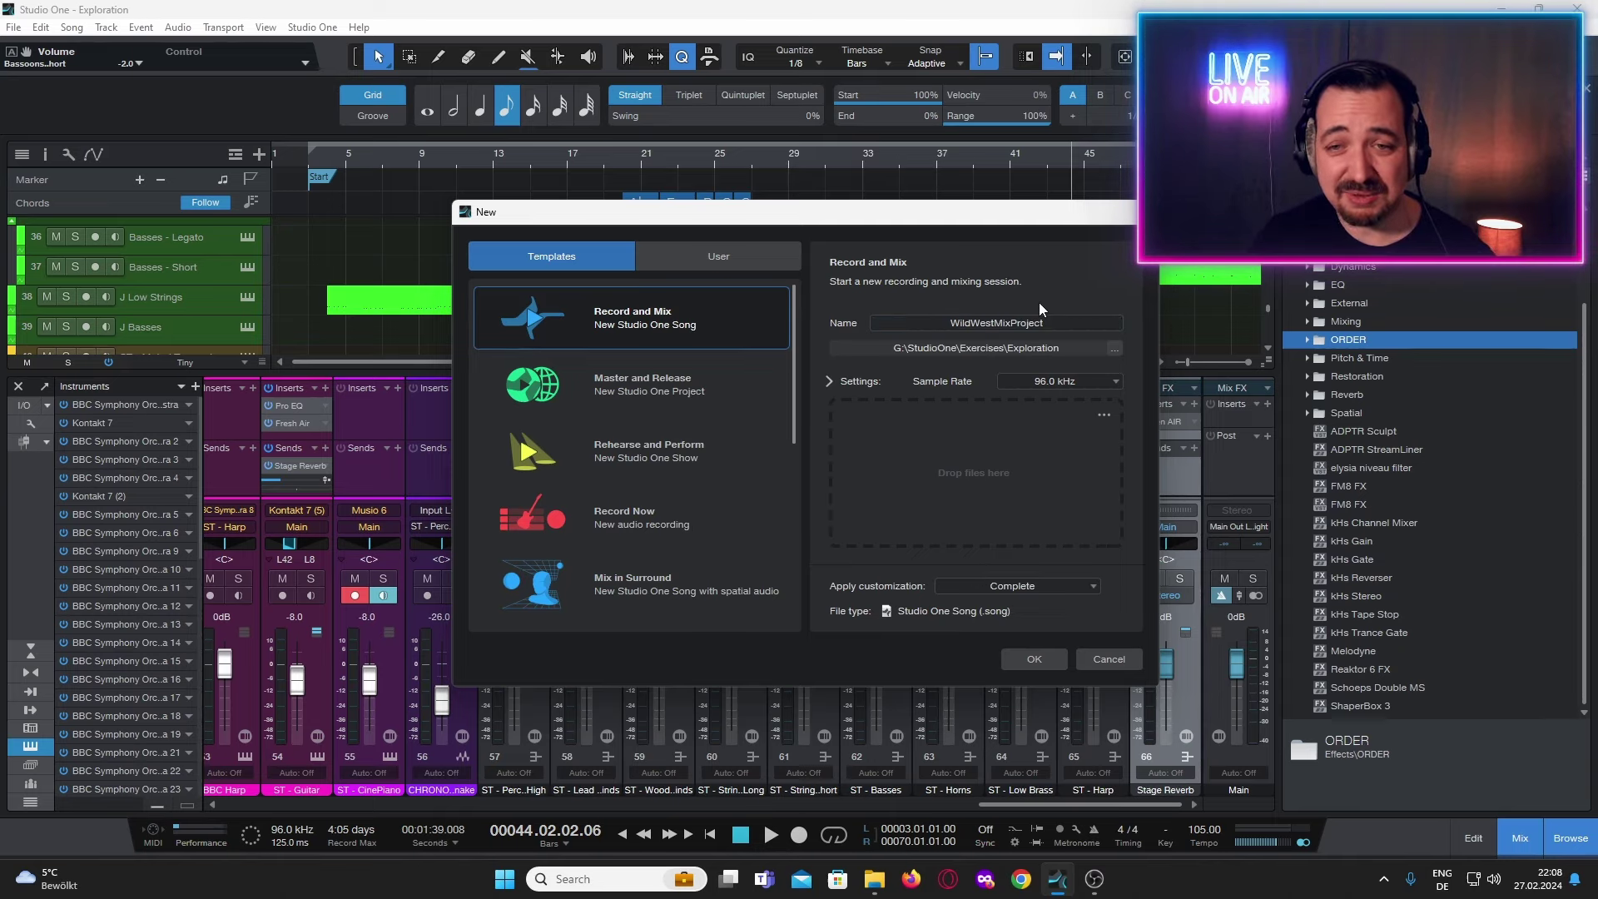
{"action": "left_click", "coordinate": [1034, 658]}
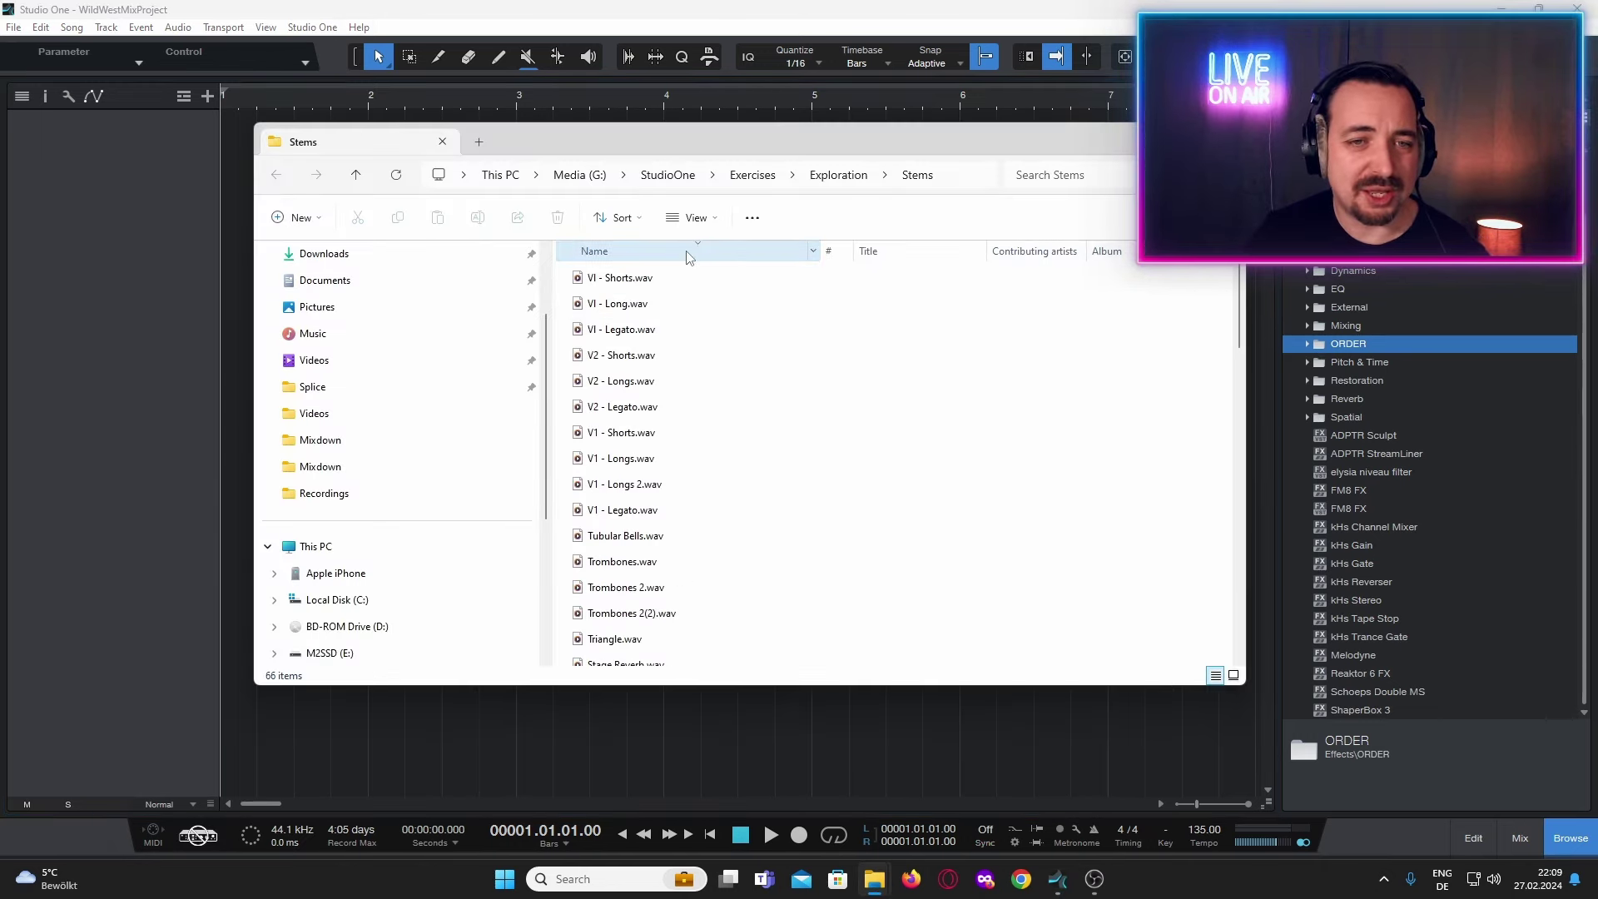
Import the files from "ST - Bass Drum.wav" through "ST - Woodwinds.wav" from the Stems folder into the new song as tracks.
{"action": "scroll", "coordinate": [682, 366], "scroll_direction": "down", "scroll_amount": 4}
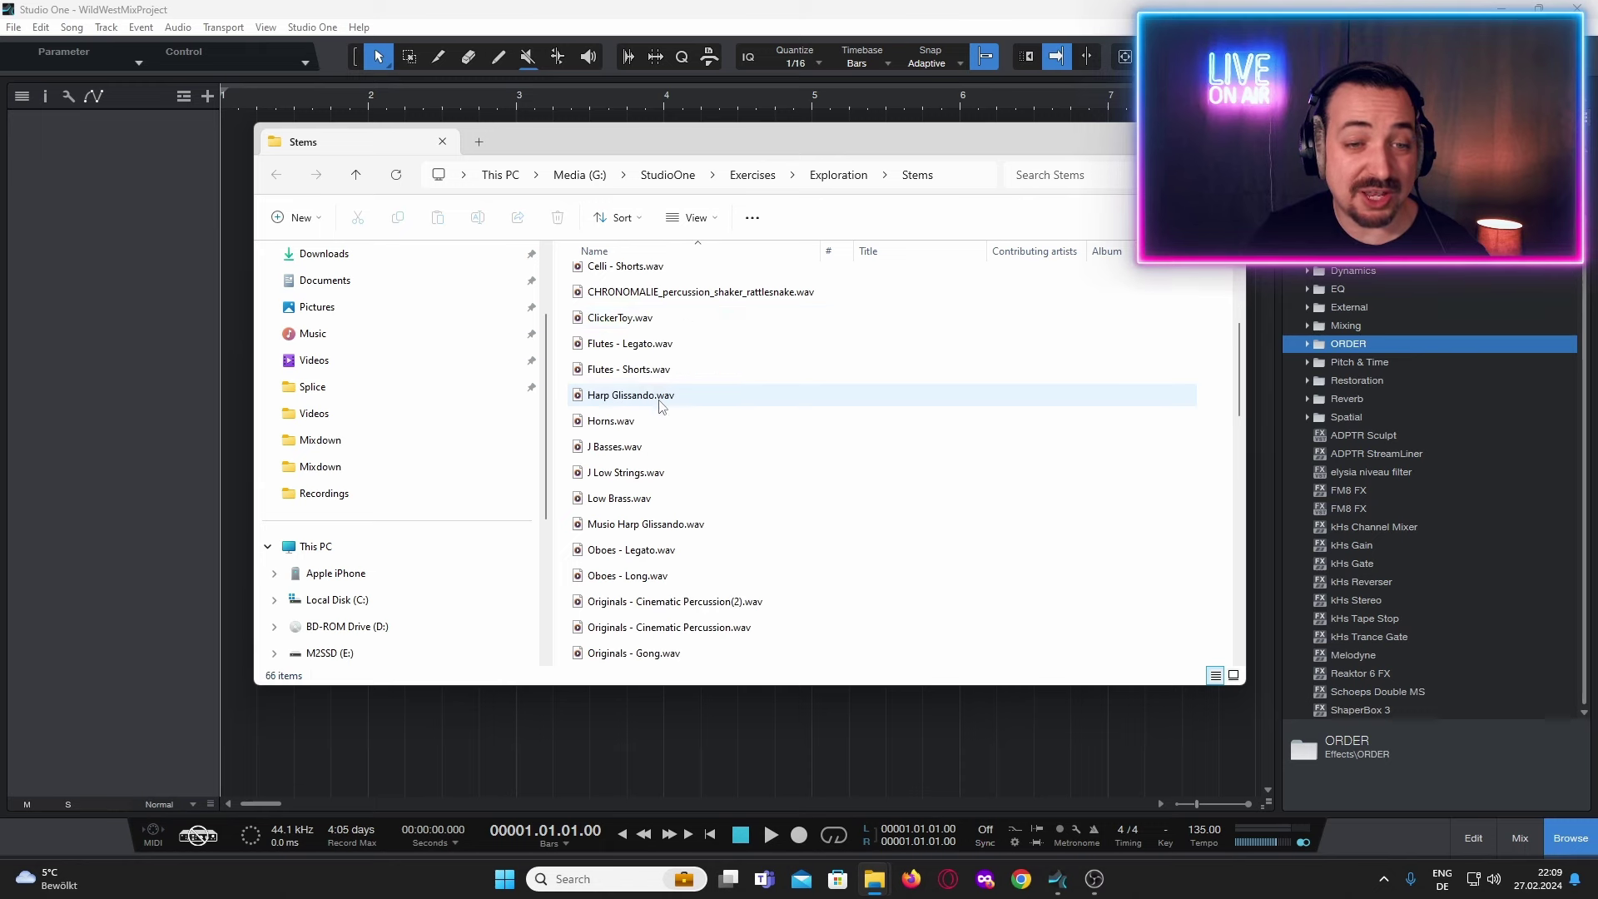
{"action": "scroll", "coordinate": [703, 420], "scroll_direction": "down", "scroll_amount": 1}
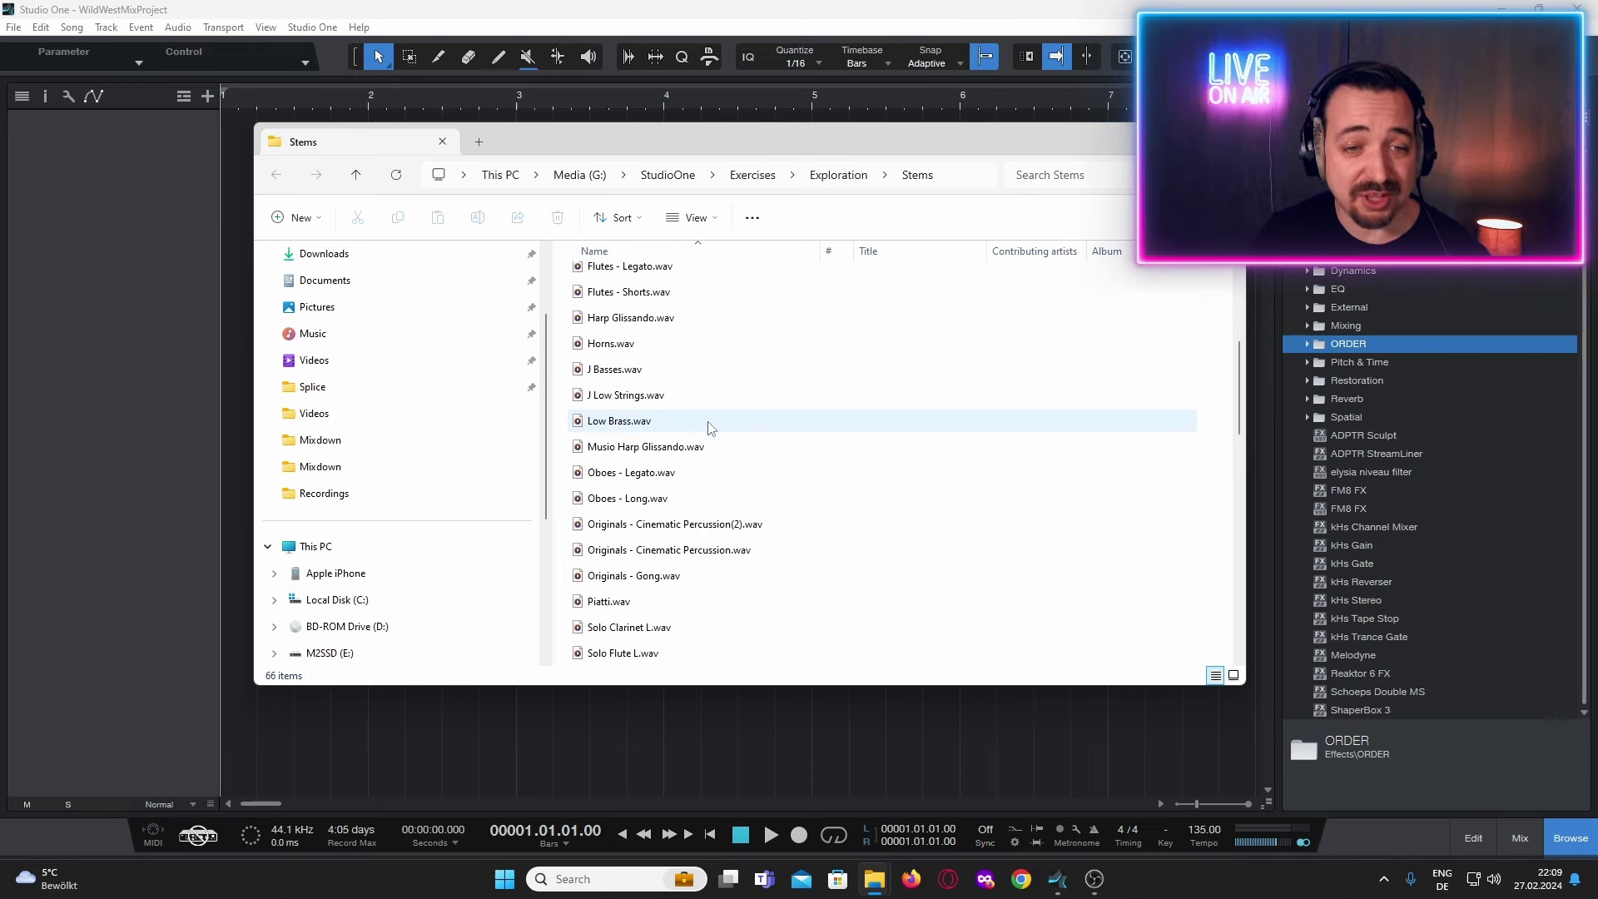
{"action": "scroll", "coordinate": [673, 442], "scroll_direction": "down", "scroll_amount": 2}
{"action": "scroll", "coordinate": [673, 442], "scroll_direction": "down", "scroll_amount": 2}
{"action": "left_click", "coordinate": [665, 420]}
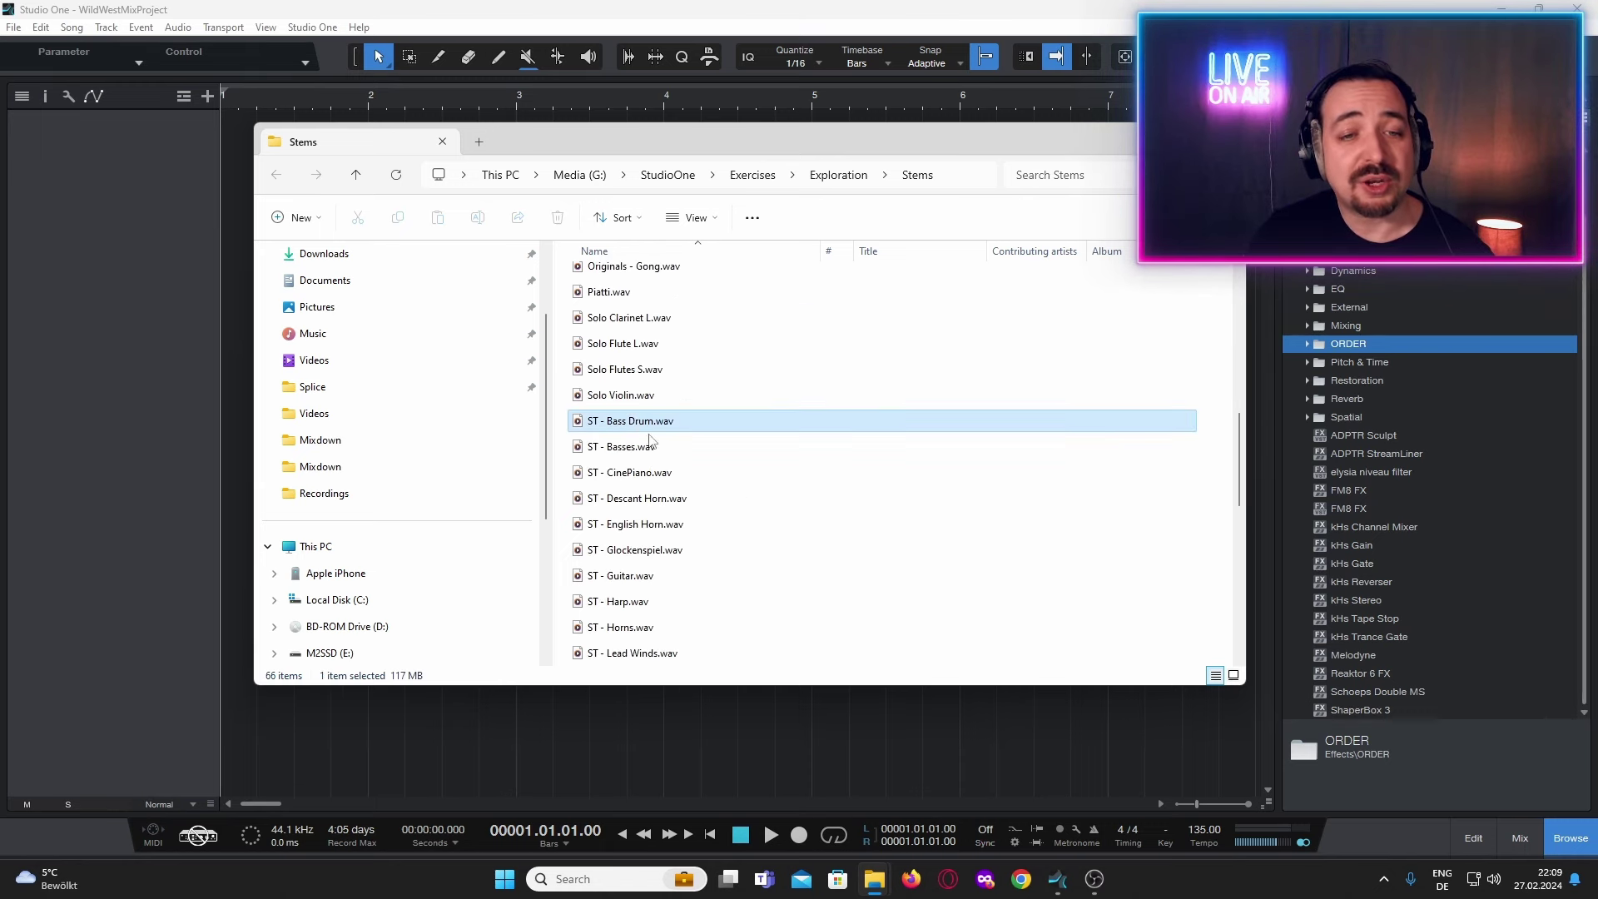
{"action": "scroll", "coordinate": [678, 466], "scroll_direction": "down", "scroll_amount": 2}
{"action": "scroll", "coordinate": [680, 503], "scroll_direction": "down", "scroll_amount": 3}
{"action": "left_click", "coordinate": [646, 474], "text": "shift"}
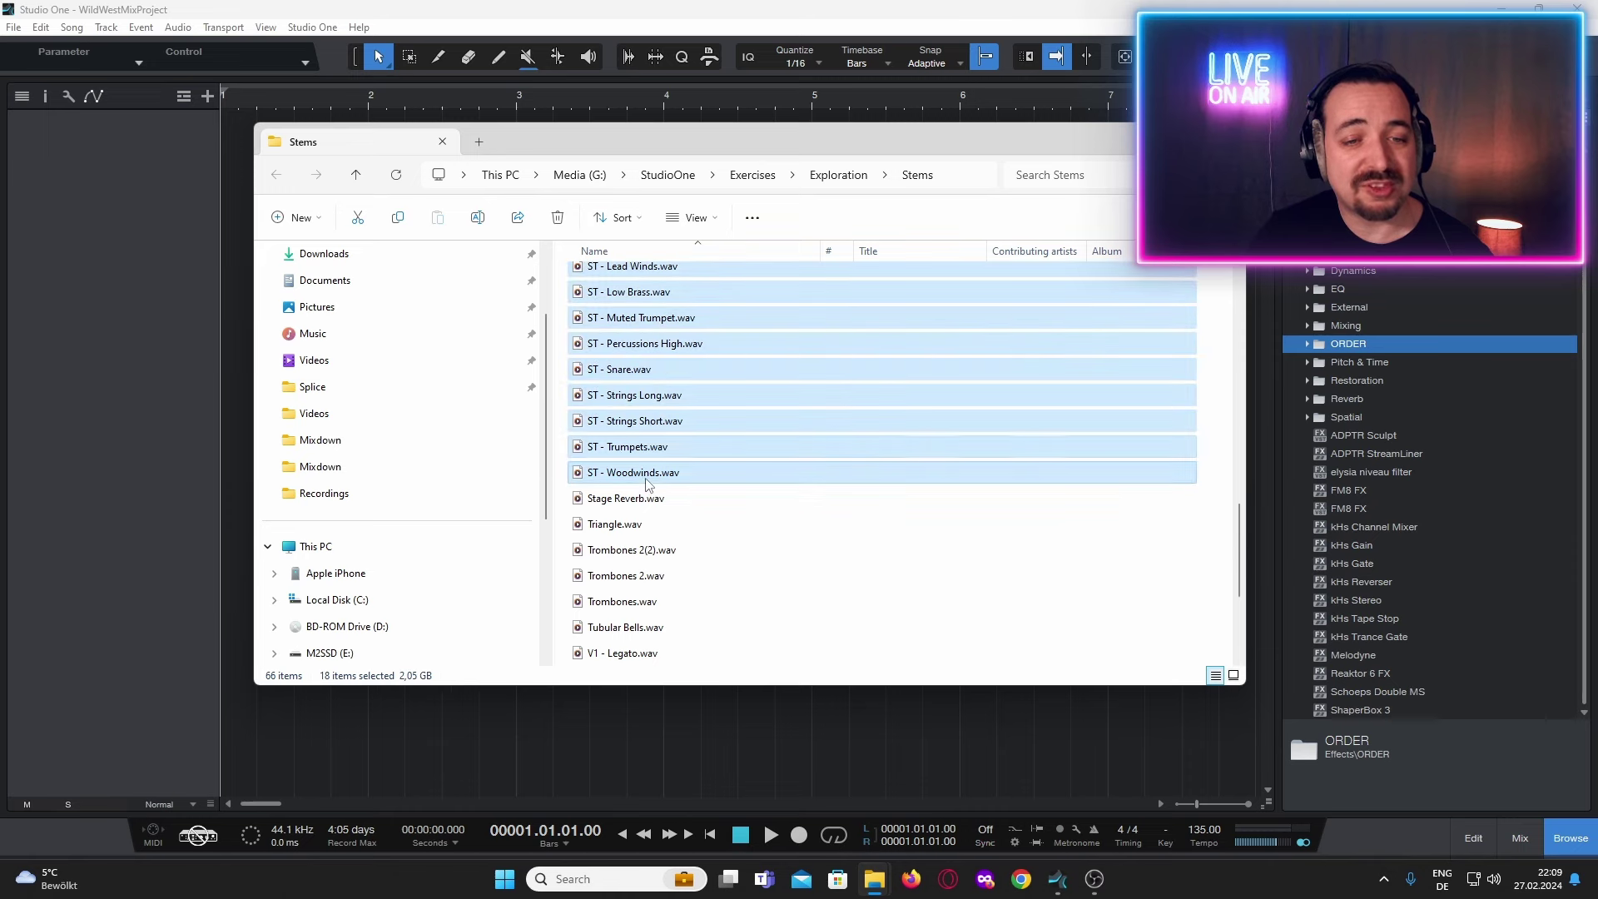
{"action": "left_click_drag", "start_coordinate": [660, 141], "coordinate": [1034, 208]}
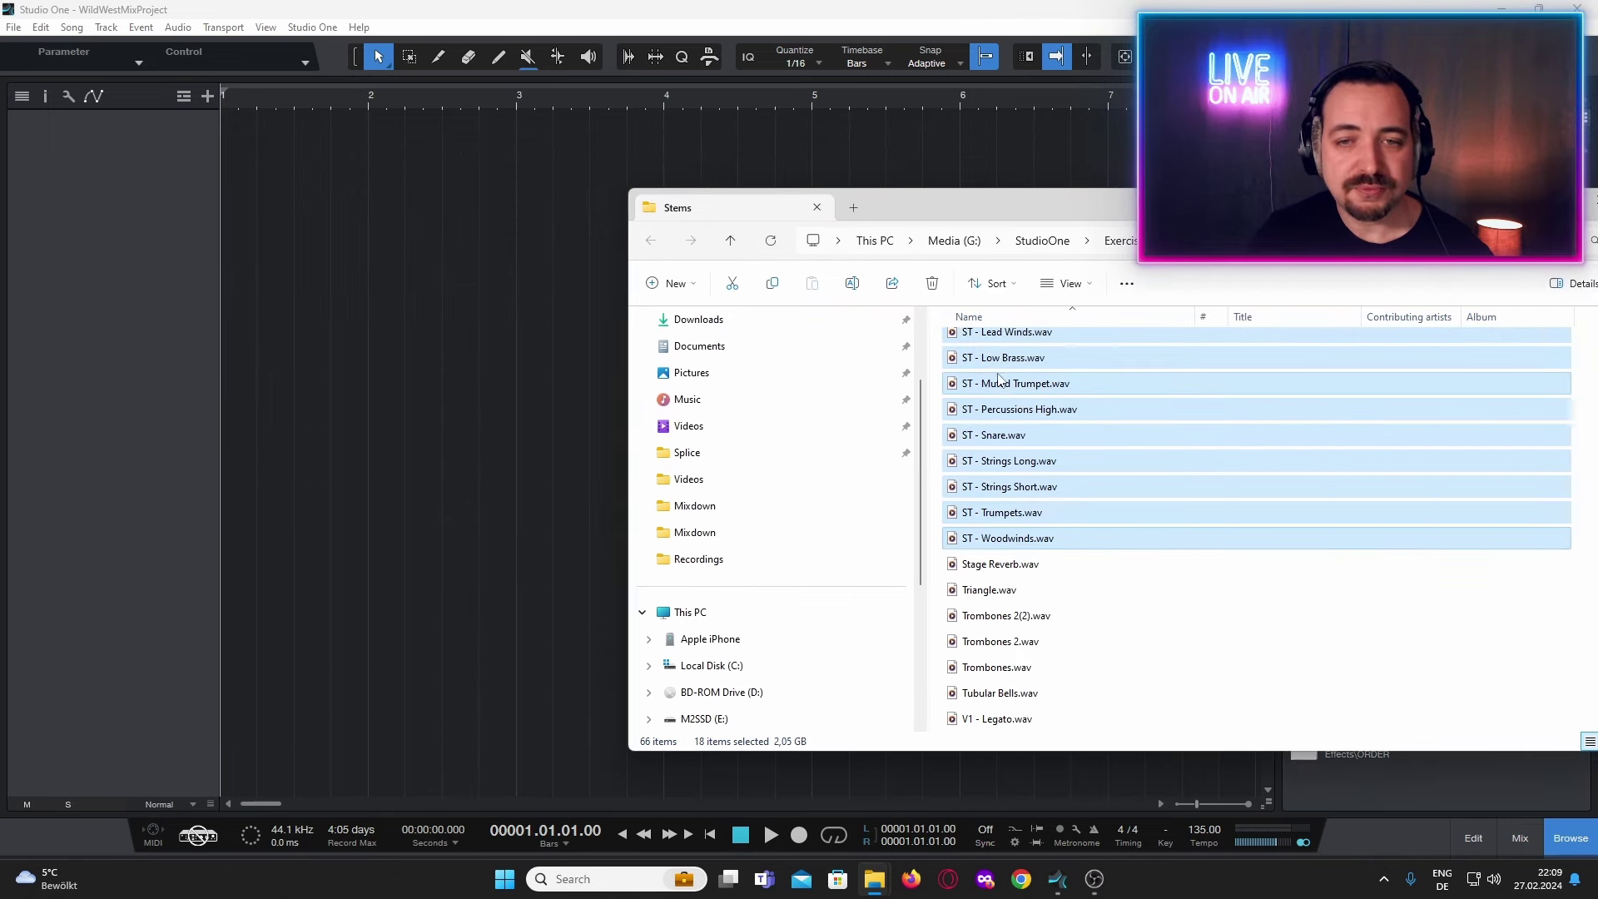
{"action": "left_click_drag", "start_coordinate": [968, 487], "coordinate": [223, 302]}
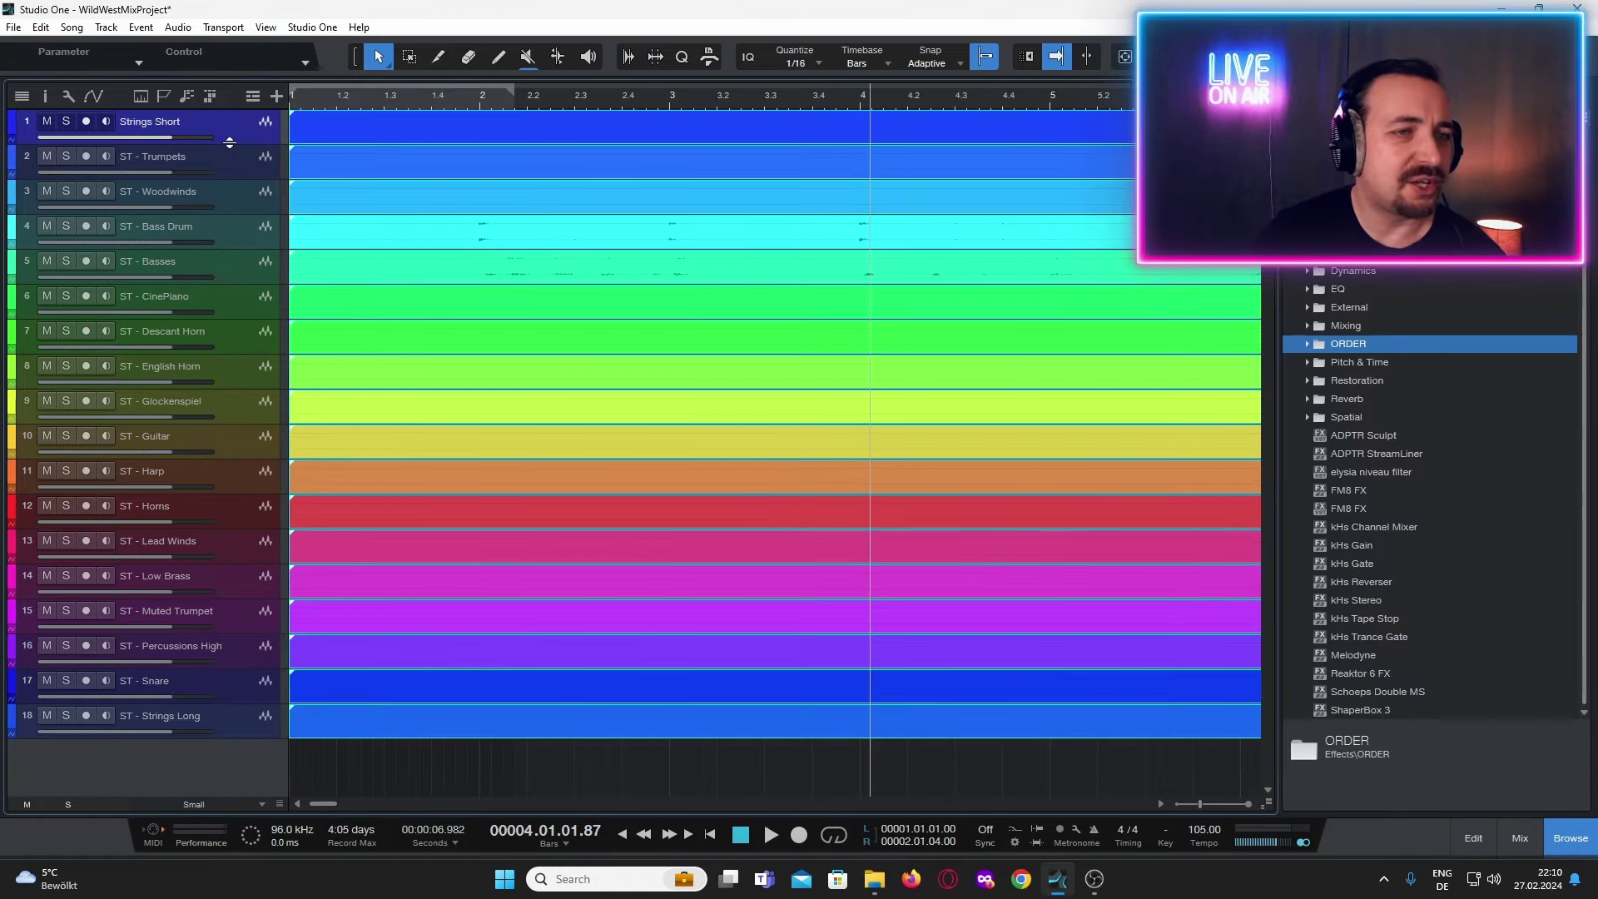
Change the color of the Strings Short track to green.
{"action": "left_click", "coordinate": [12, 125]}
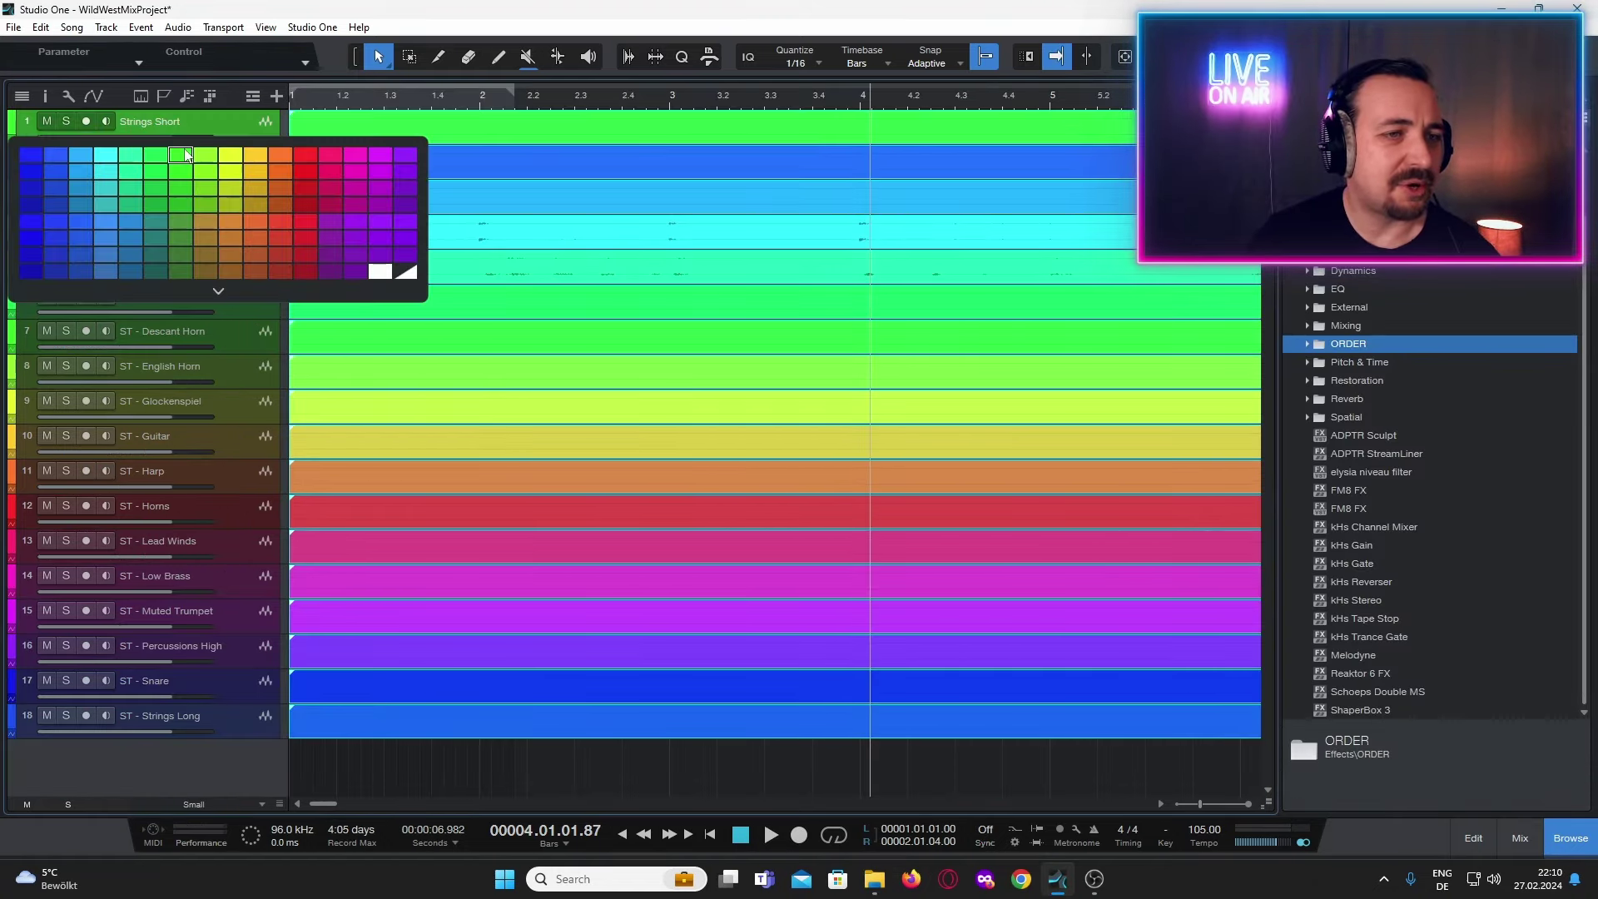
{"action": "left_click", "coordinate": [129, 167]}
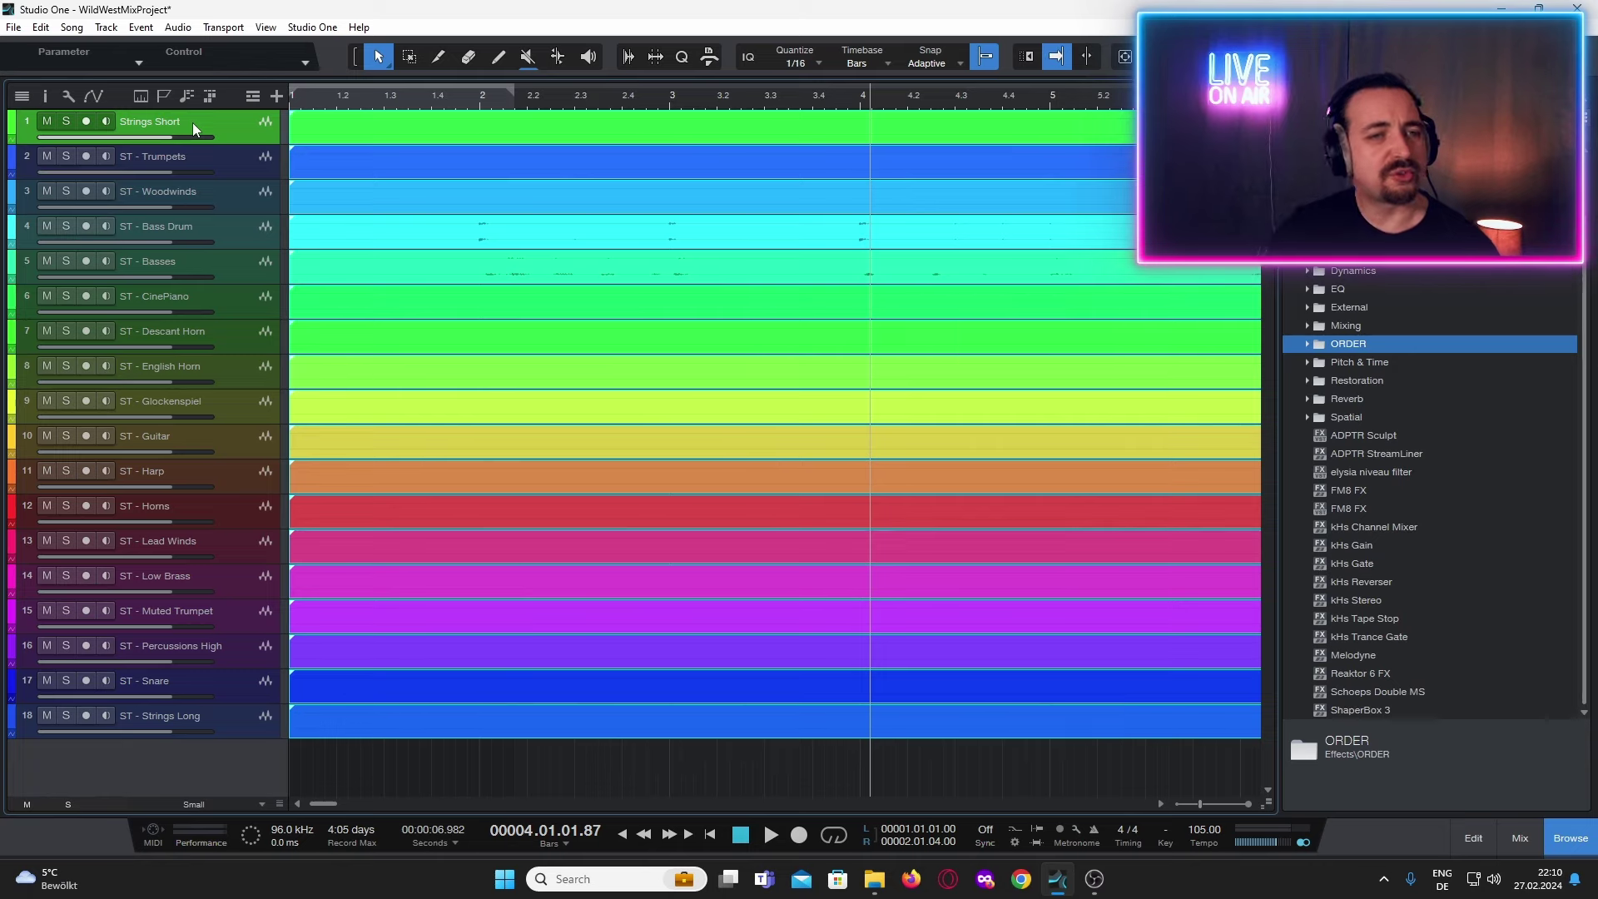
Change the color of the ST - Trumpets track to yellow.
{"action": "left_click", "coordinate": [210, 164]}
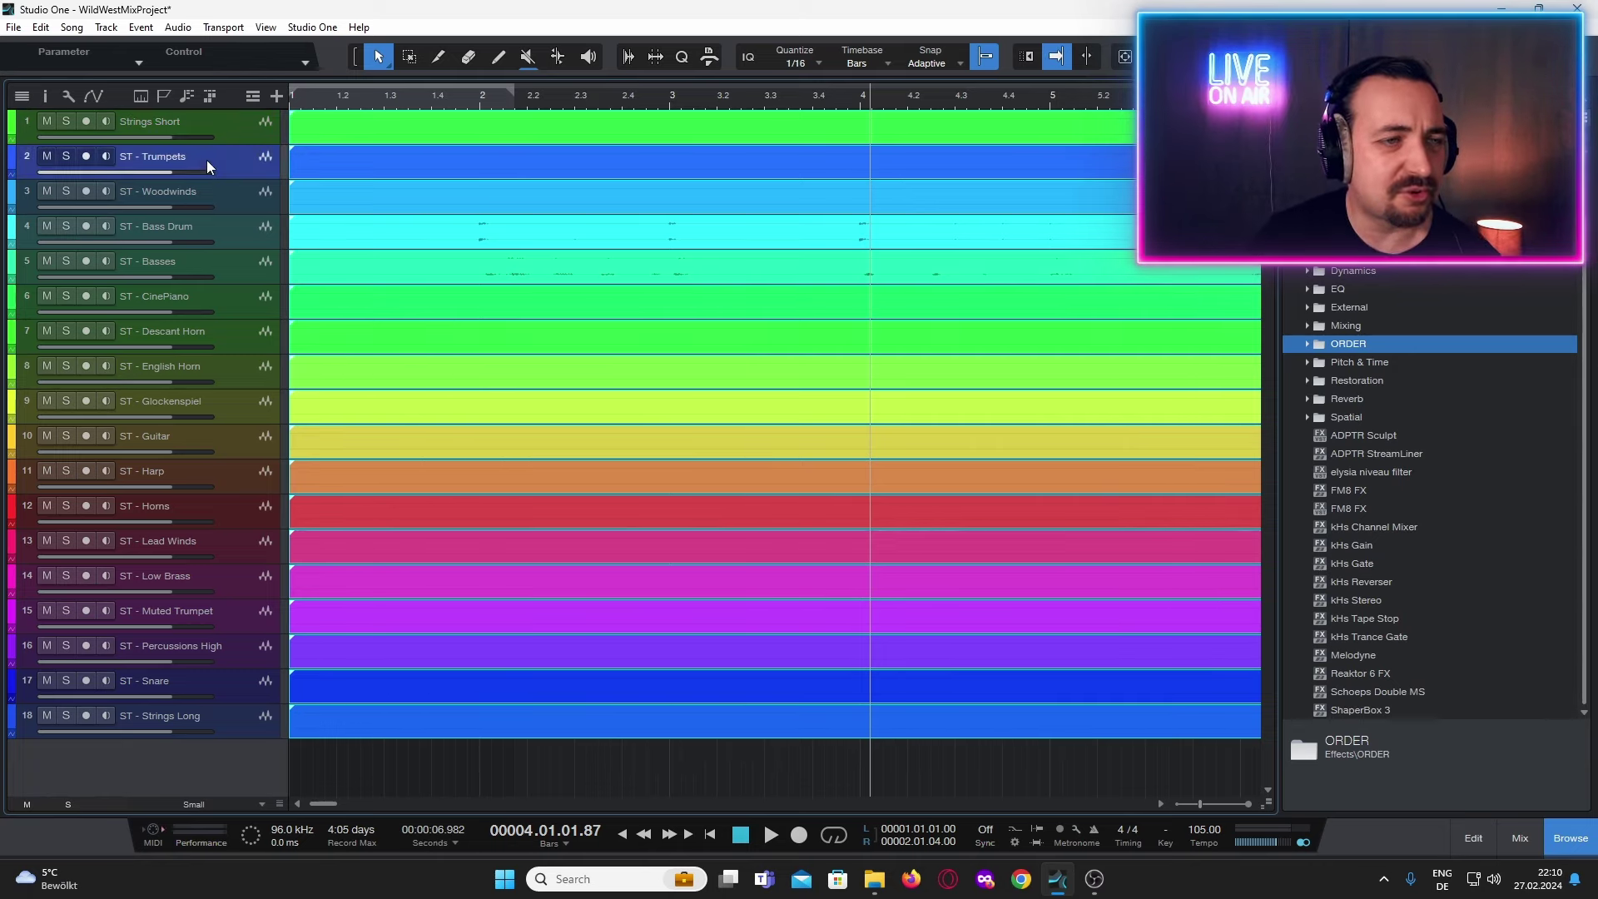
{"action": "left_click", "coordinate": [12, 163]}
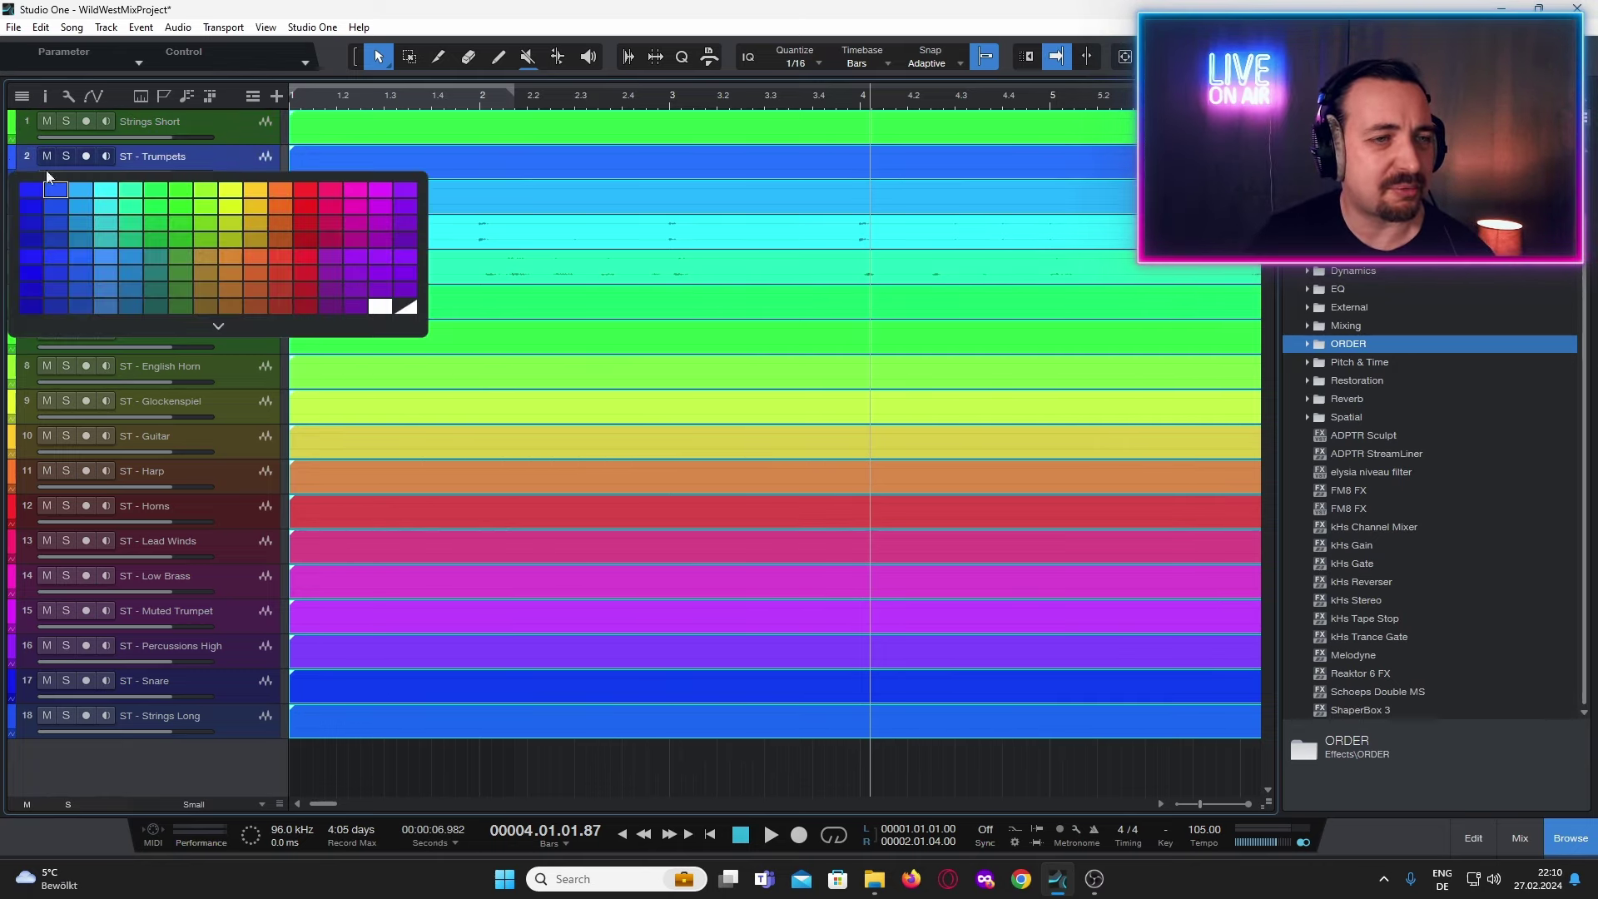
{"action": "left_click", "coordinate": [257, 196]}
Remove the "ST - " prefix from the yellow track's name so it reads "Trumpets".
{"action": "double_click", "coordinate": [198, 158]}
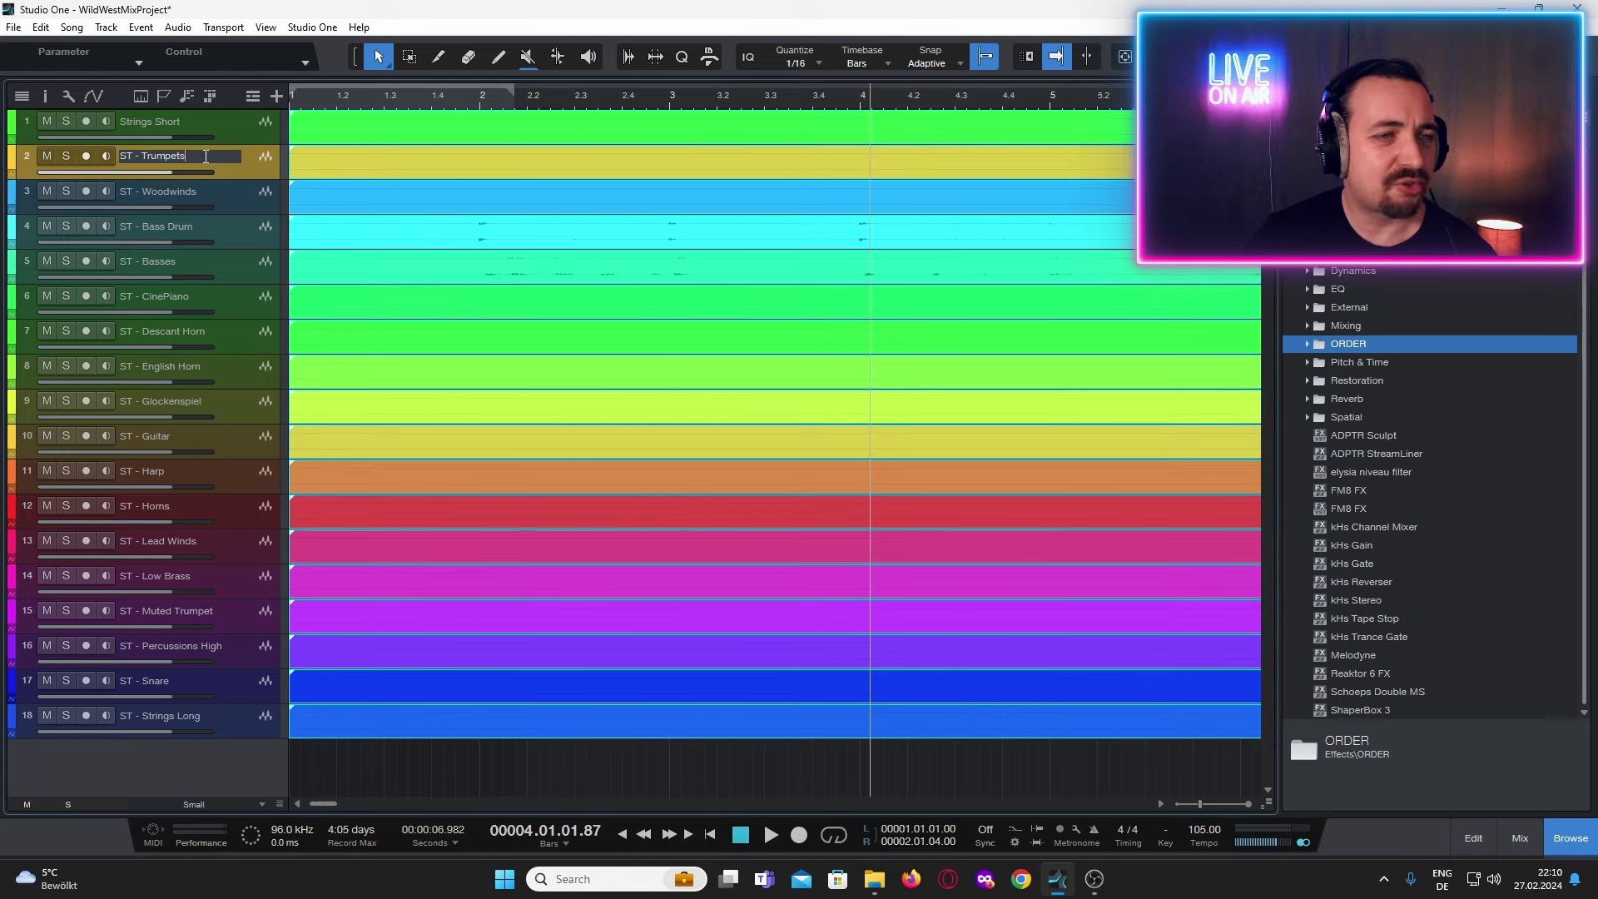
{"action": "key", "text": "Left"}
{"action": "key", "text": "Left"}
{"action": "key", "text": "Left"}
{"action": "key", "text": "Left"}
{"action": "key", "text": "Left"}
{"action": "key", "text": "Left"}
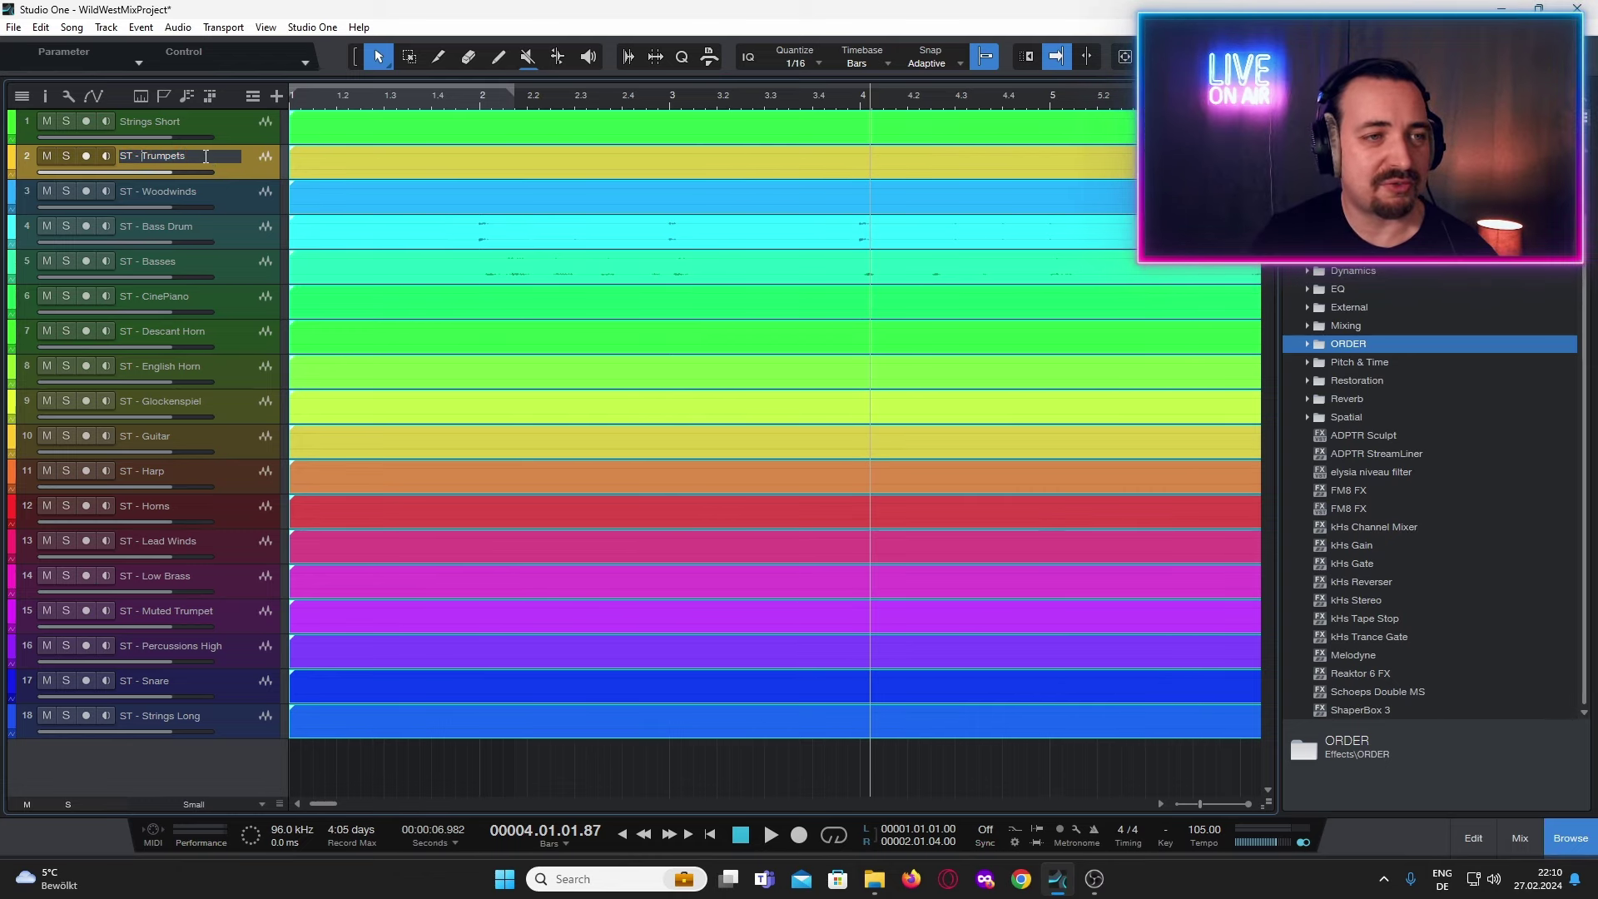
{"action": "key", "text": "shift+Home"}
{"action": "key", "text": "BackSpace"}
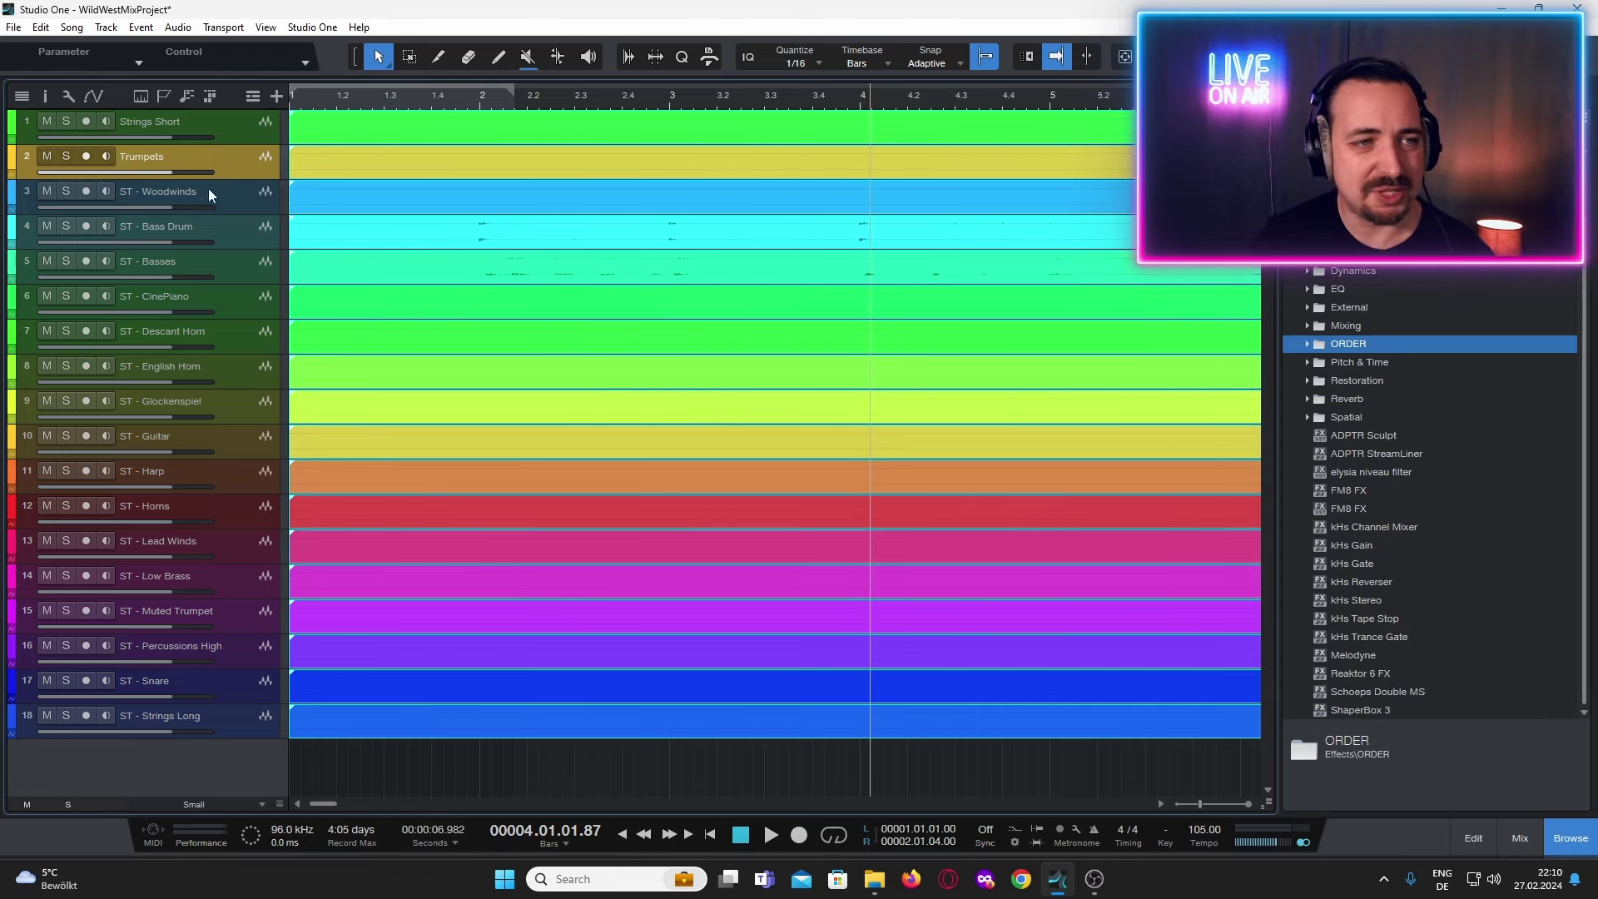
{"action": "left_click", "coordinate": [103, 189]}
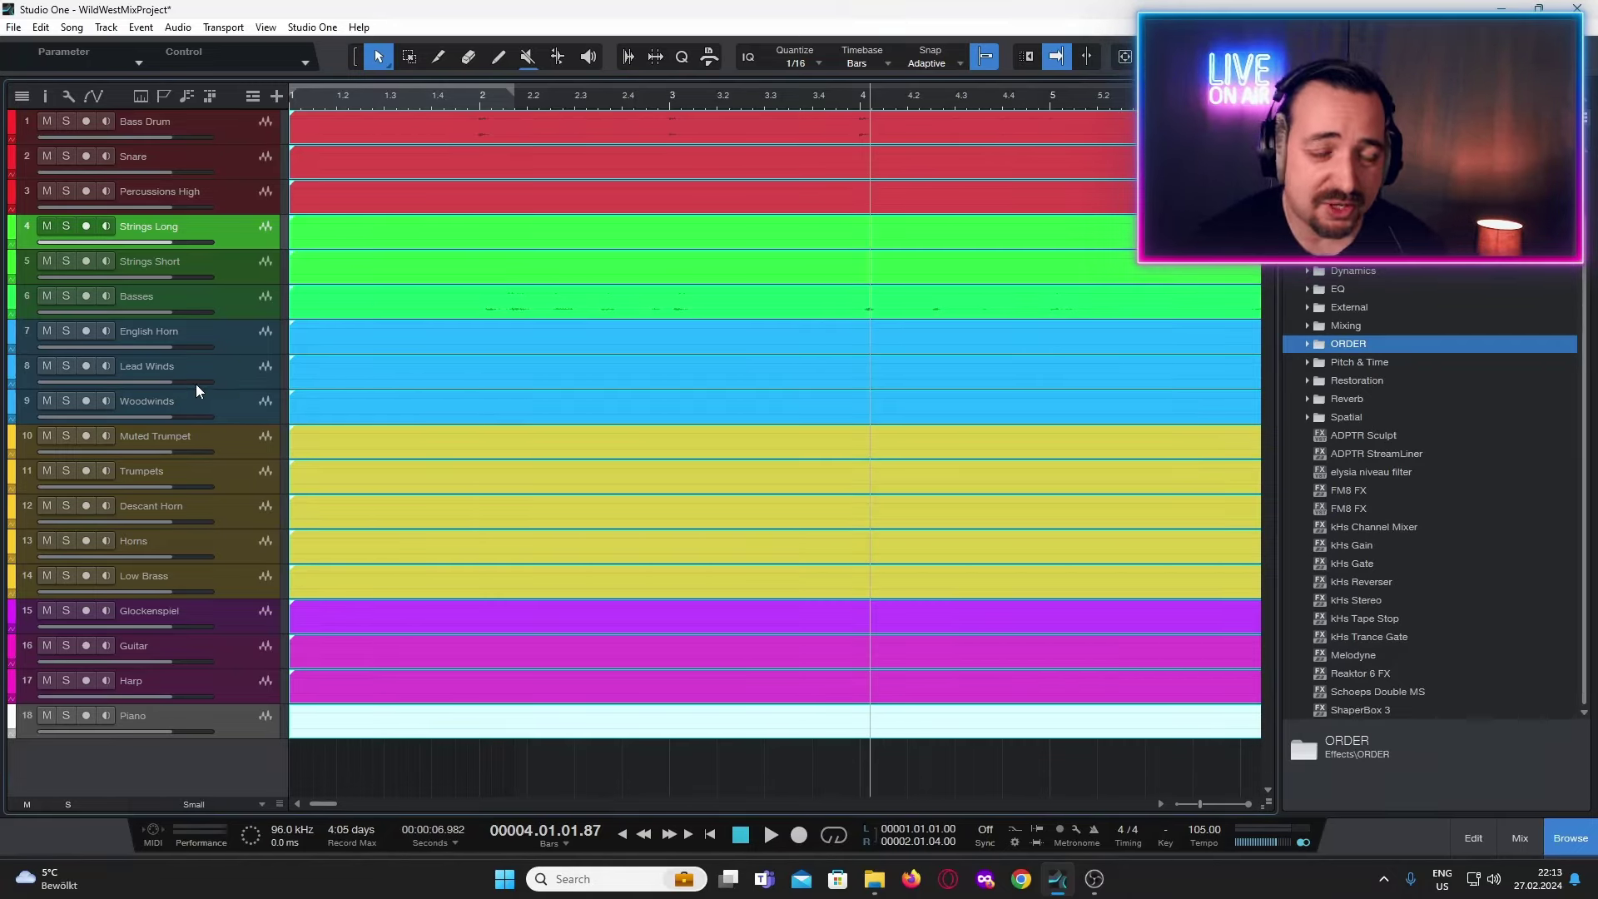
Show the mixer console below the arrangement and enlarge it to give the inserts and sends more room.
{"action": "left_click", "coordinate": [238, 138]}
{"action": "left_click", "coordinate": [243, 198]}
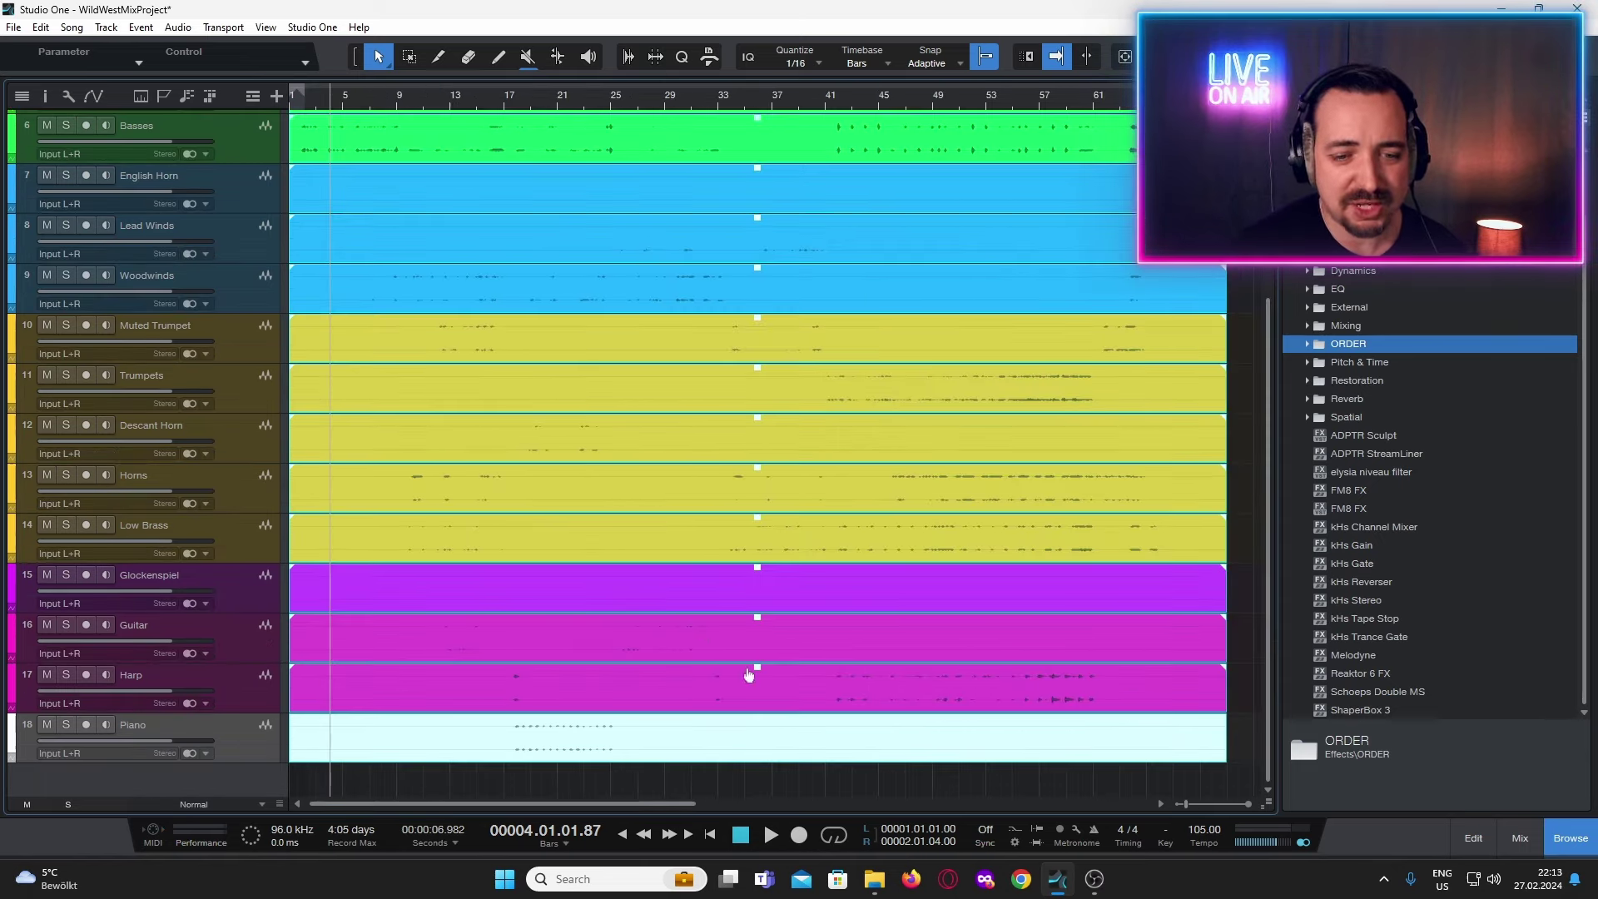
{"action": "left_click", "coordinate": [1481, 835]}
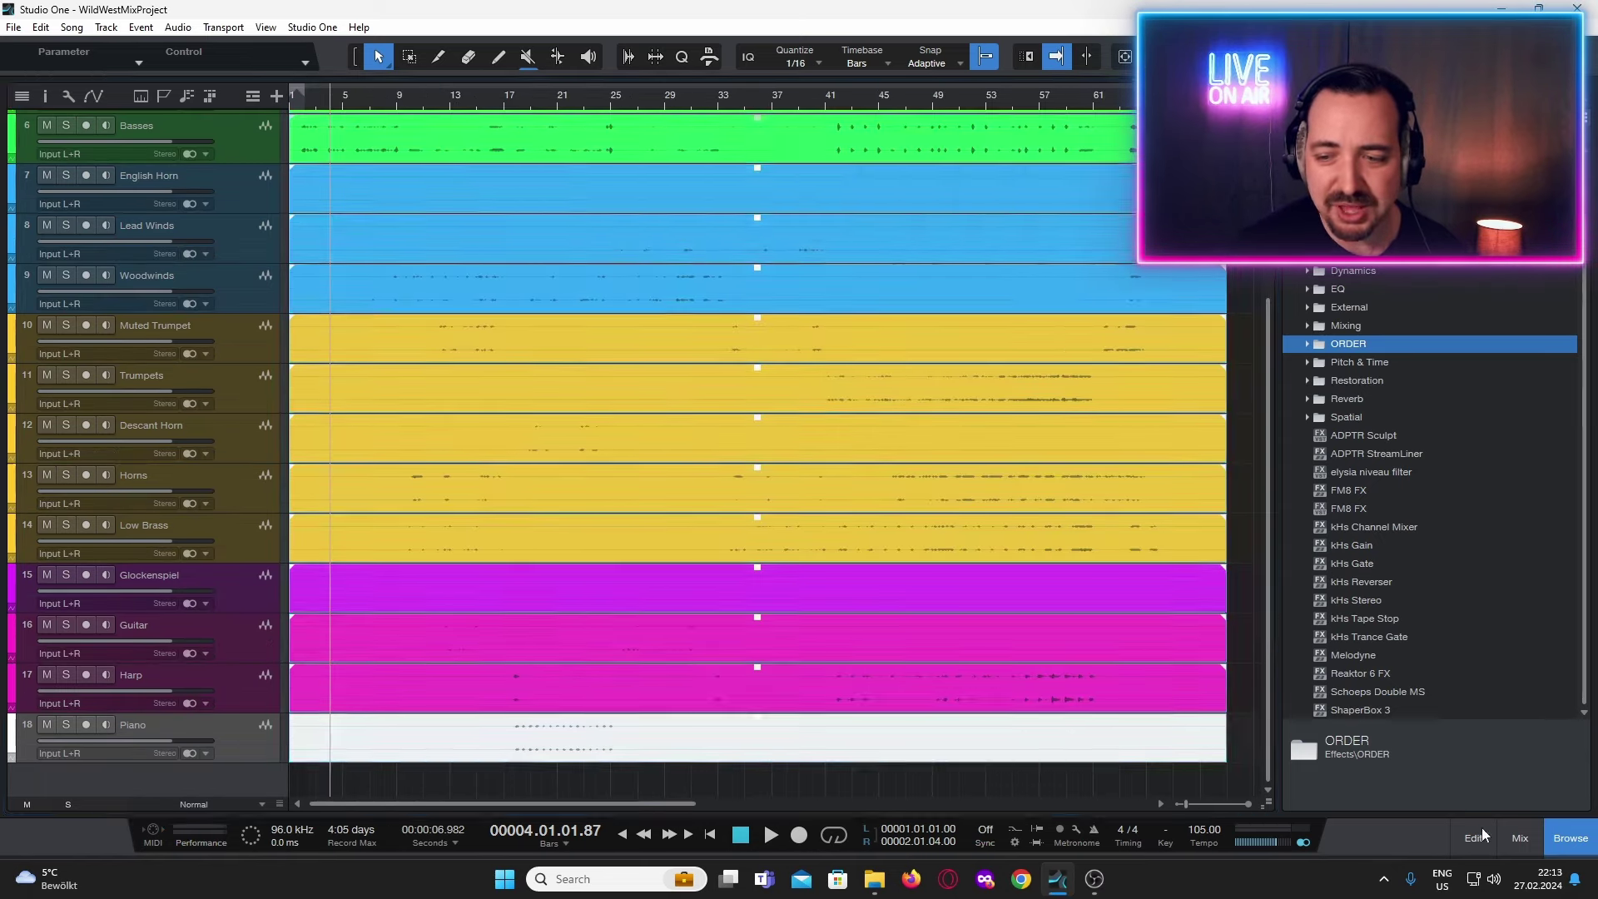
{"action": "left_click", "coordinate": [1520, 837]}
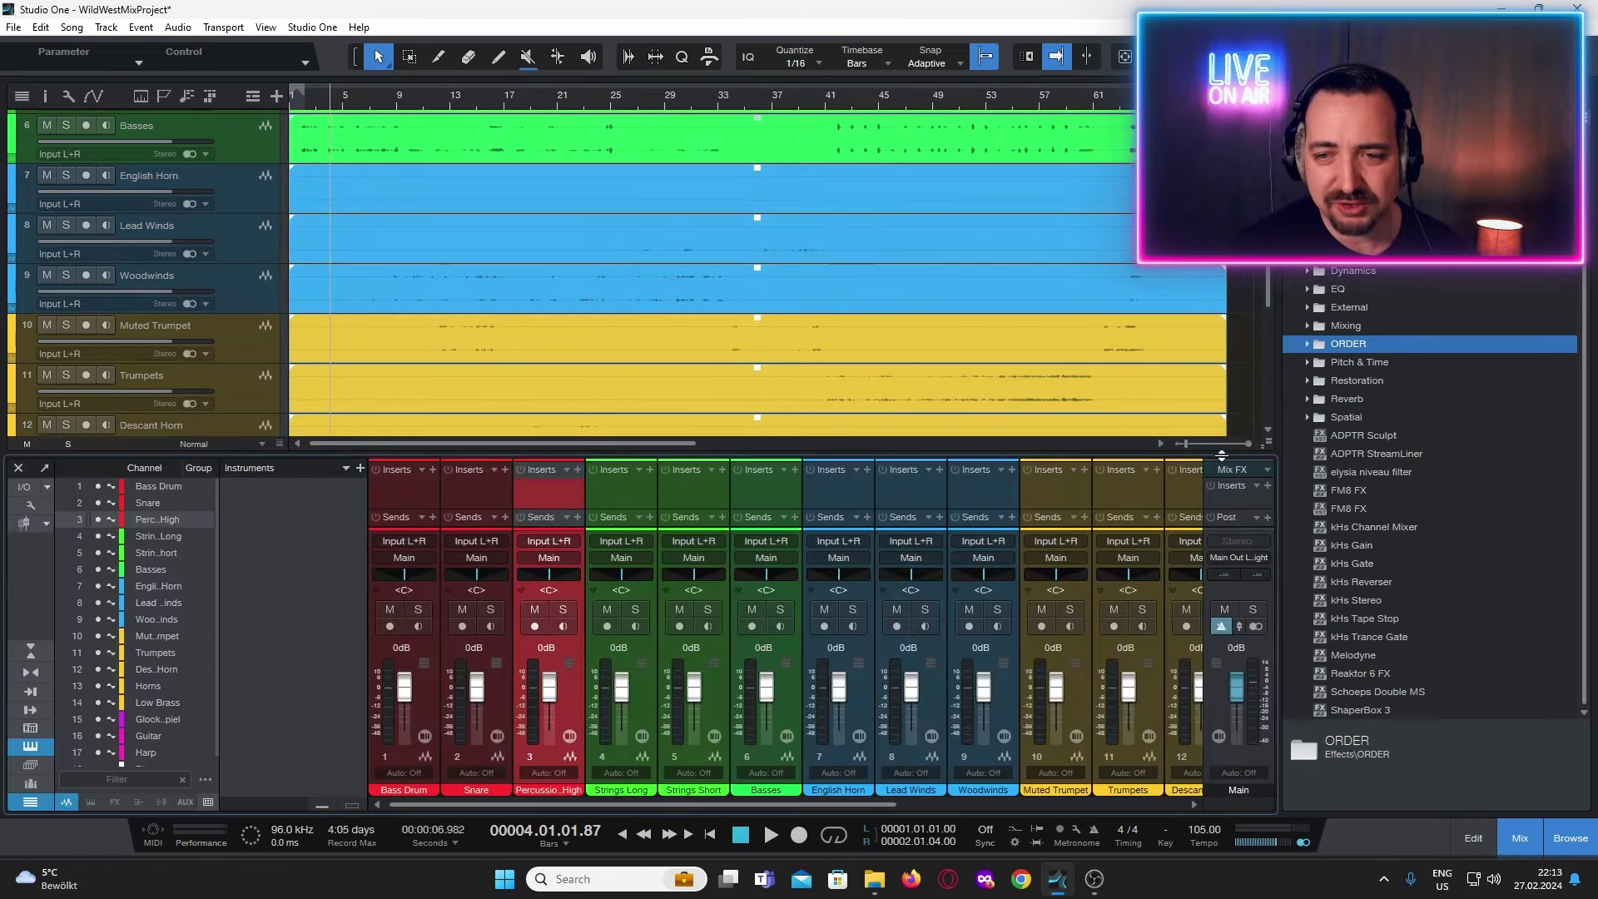
{"action": "left_click_drag", "start_coordinate": [1221, 454], "coordinate": [1221, 356]}
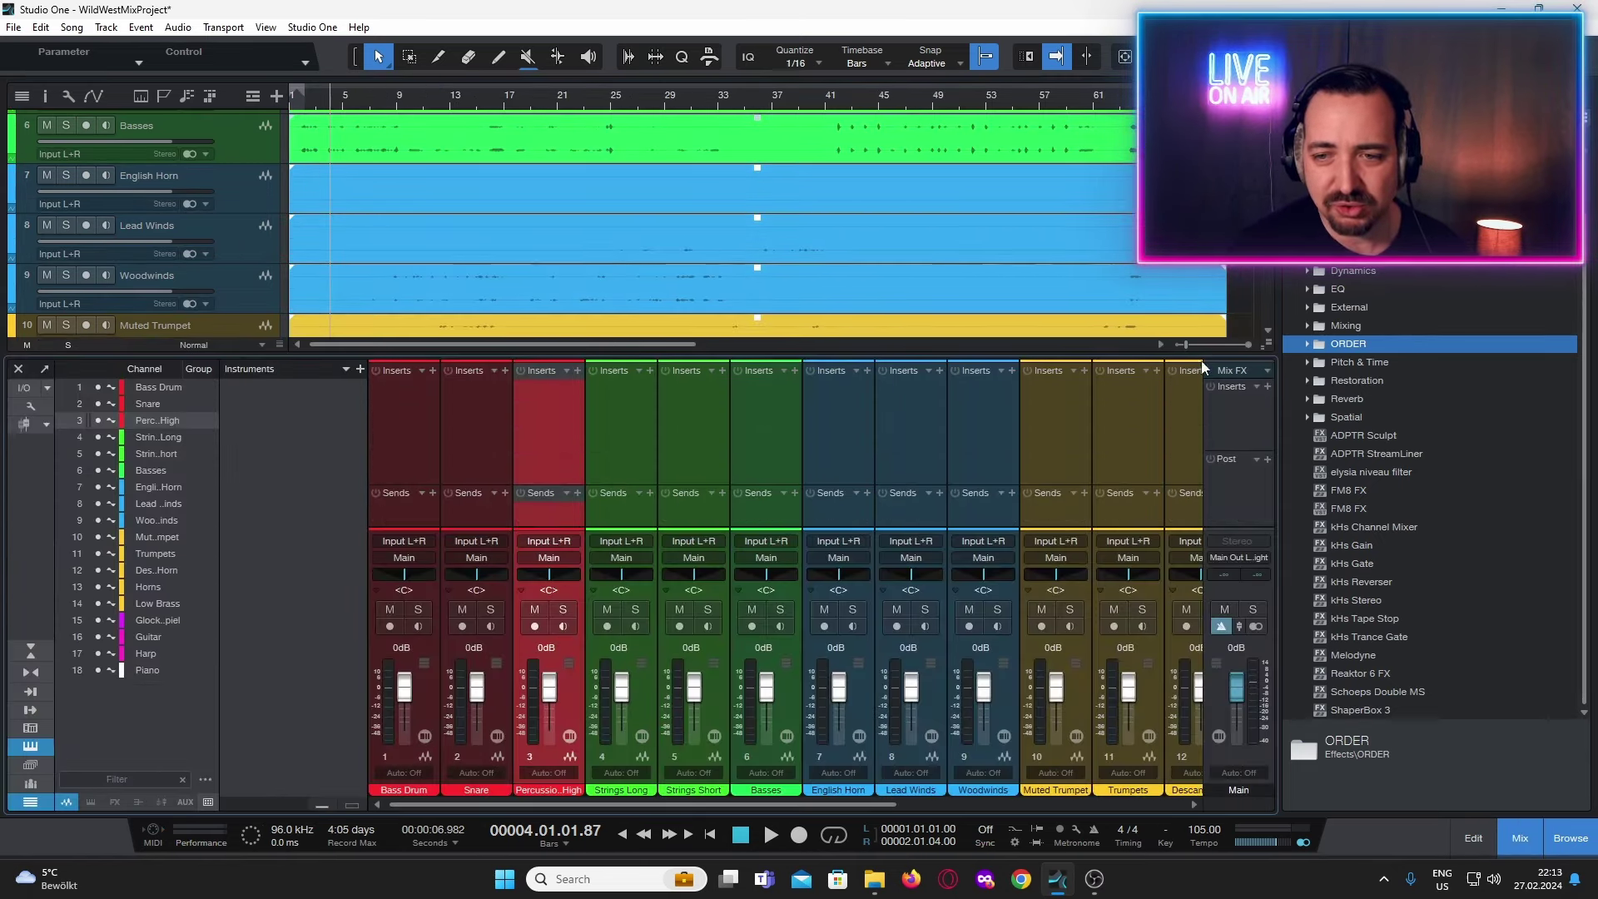
Play back the full mix and return the playhead to the start of the song.
{"action": "left_click", "coordinate": [774, 835]}
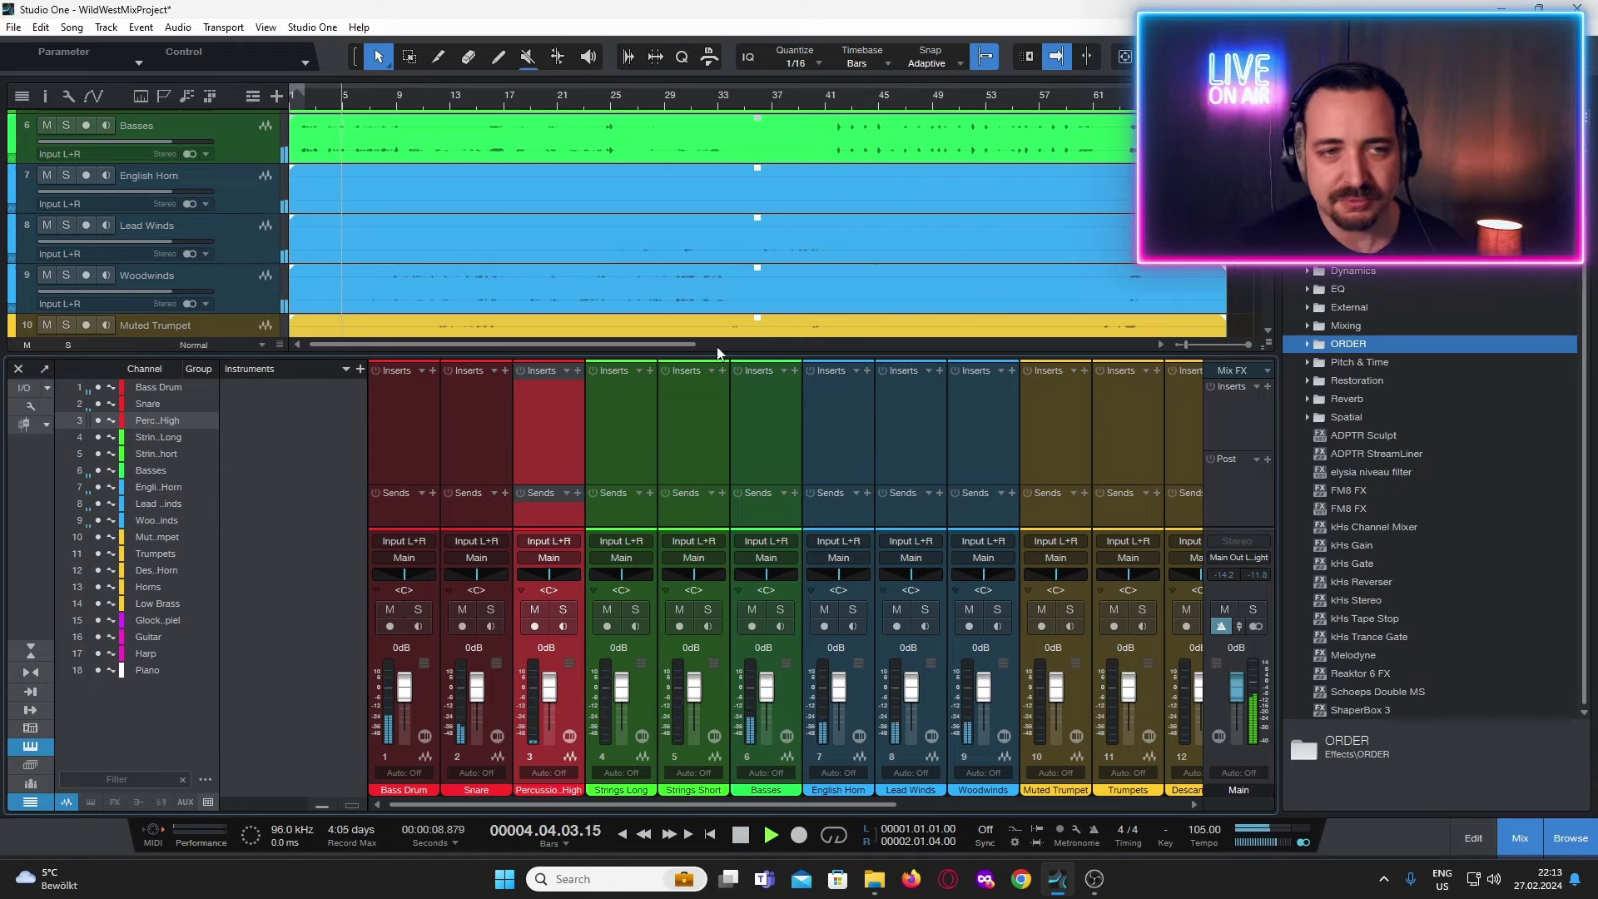
{"action": "scroll", "coordinate": [508, 266], "scroll_direction": "up", "scroll_amount": 5}
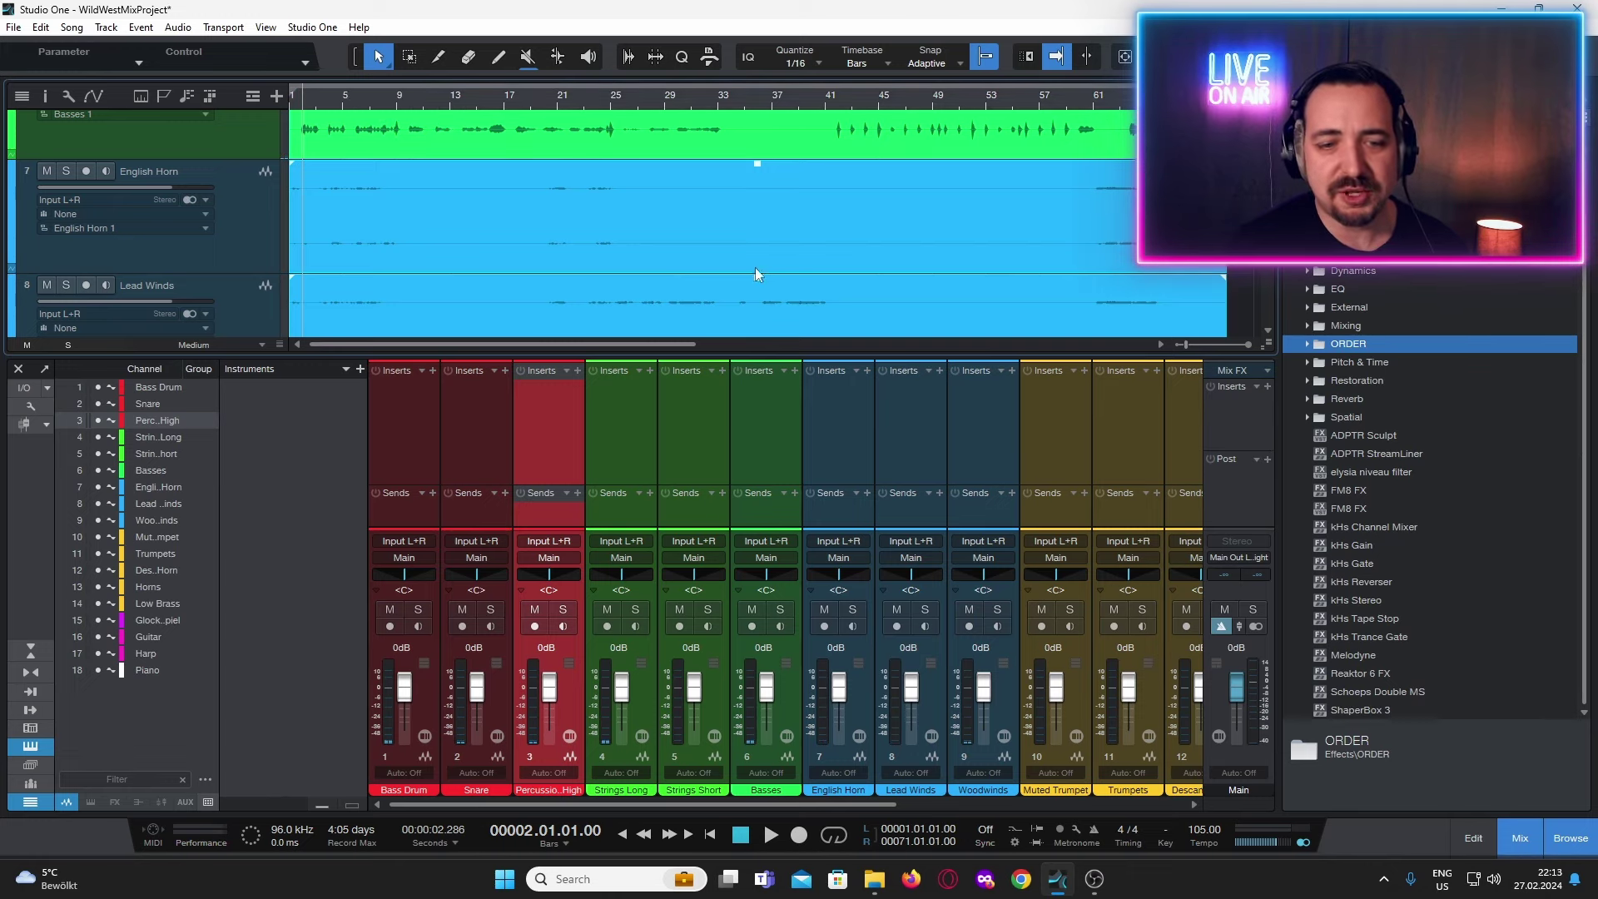
{"action": "left_click", "coordinate": [710, 835]}
Solo the English Horn track and listen to it from the song start.
{"action": "left_click", "coordinate": [238, 206]}
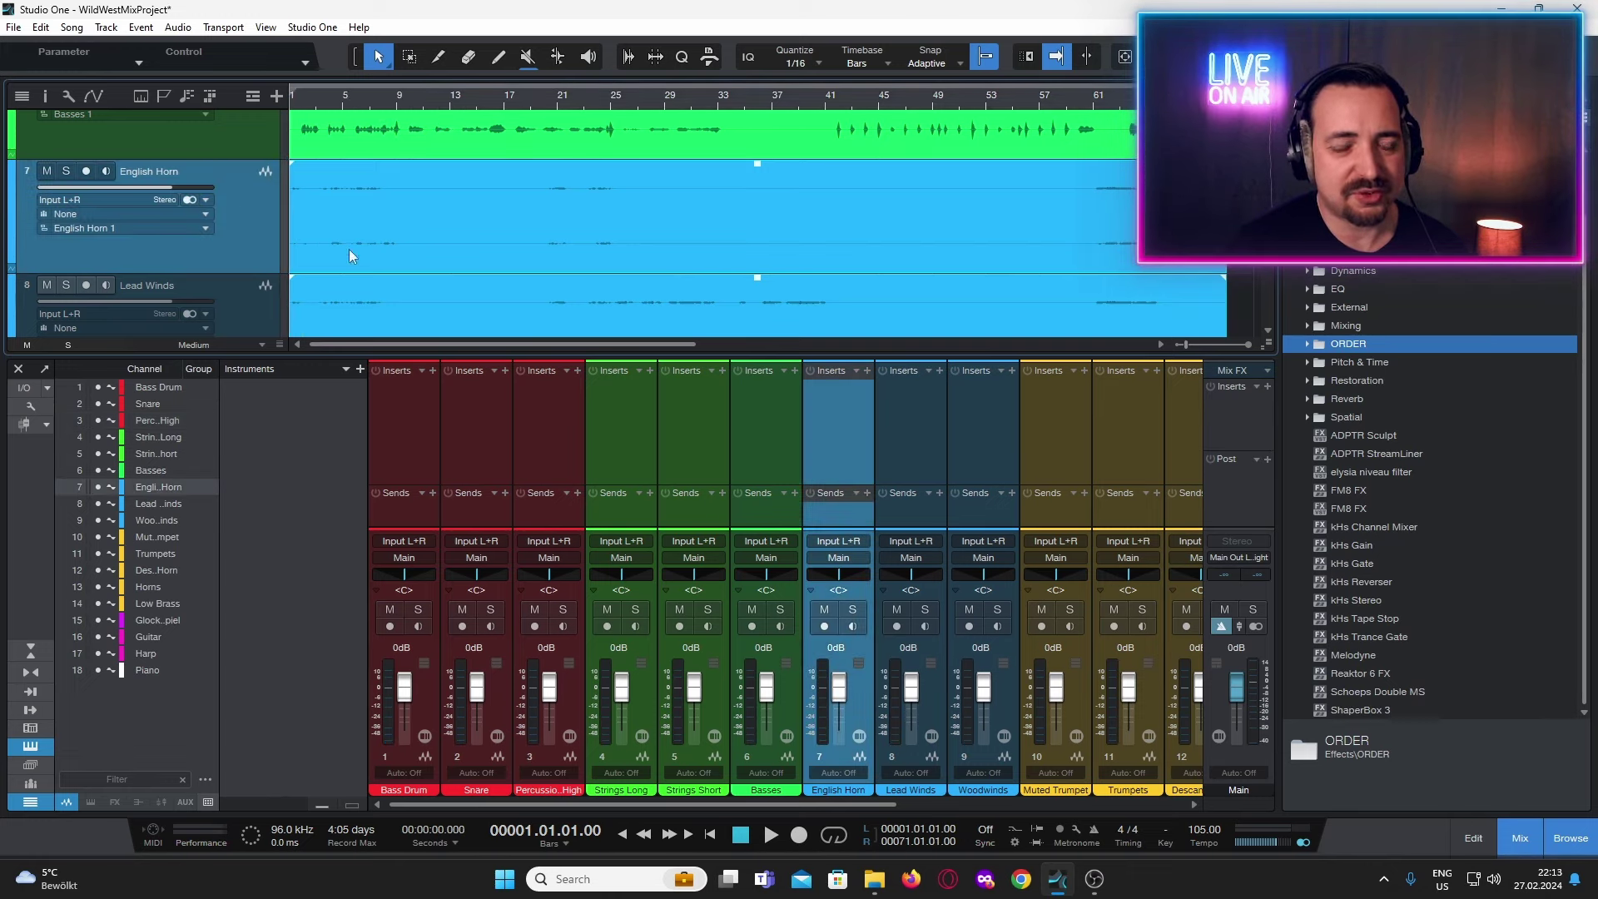
{"action": "left_click", "coordinate": [852, 609]}
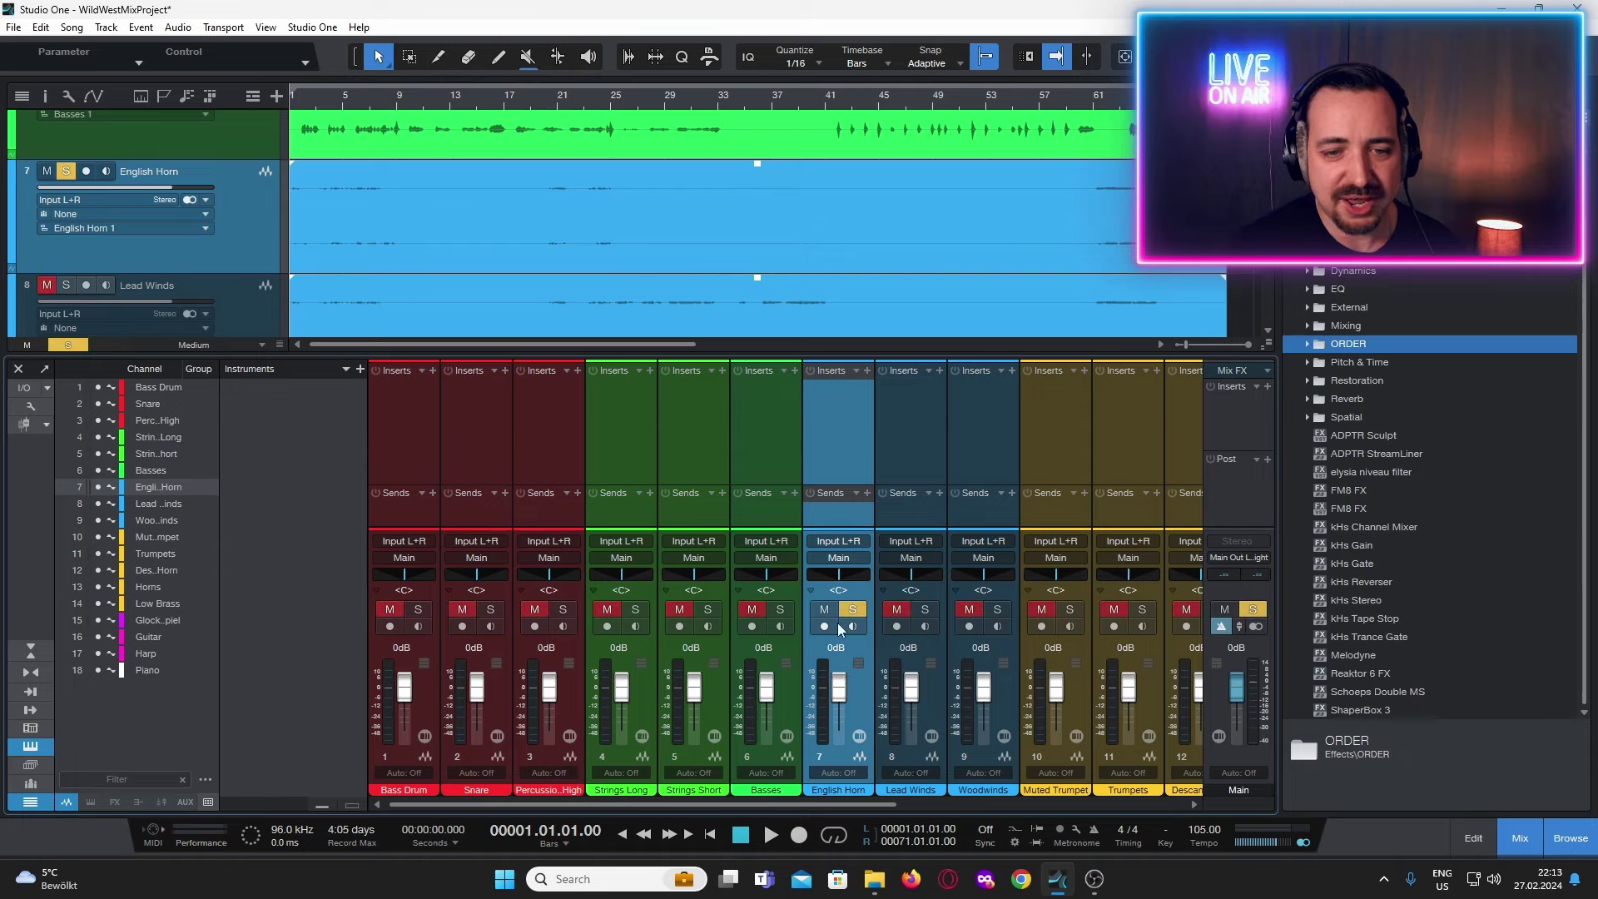
{"action": "key", "text": "space"}
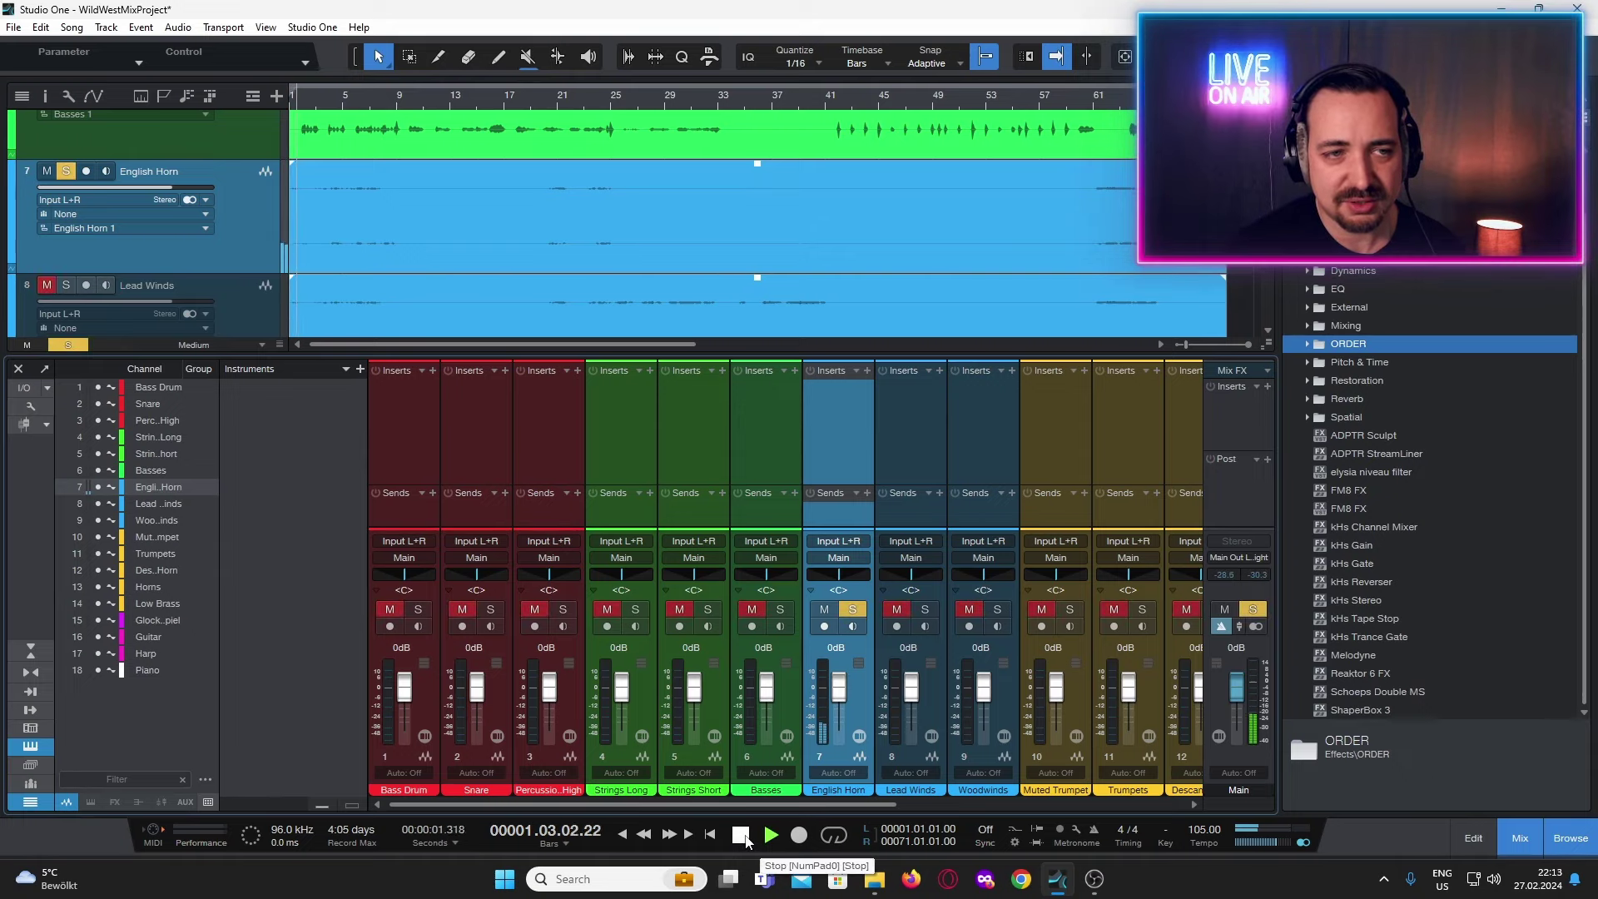
{"action": "left_click", "coordinate": [741, 836]}
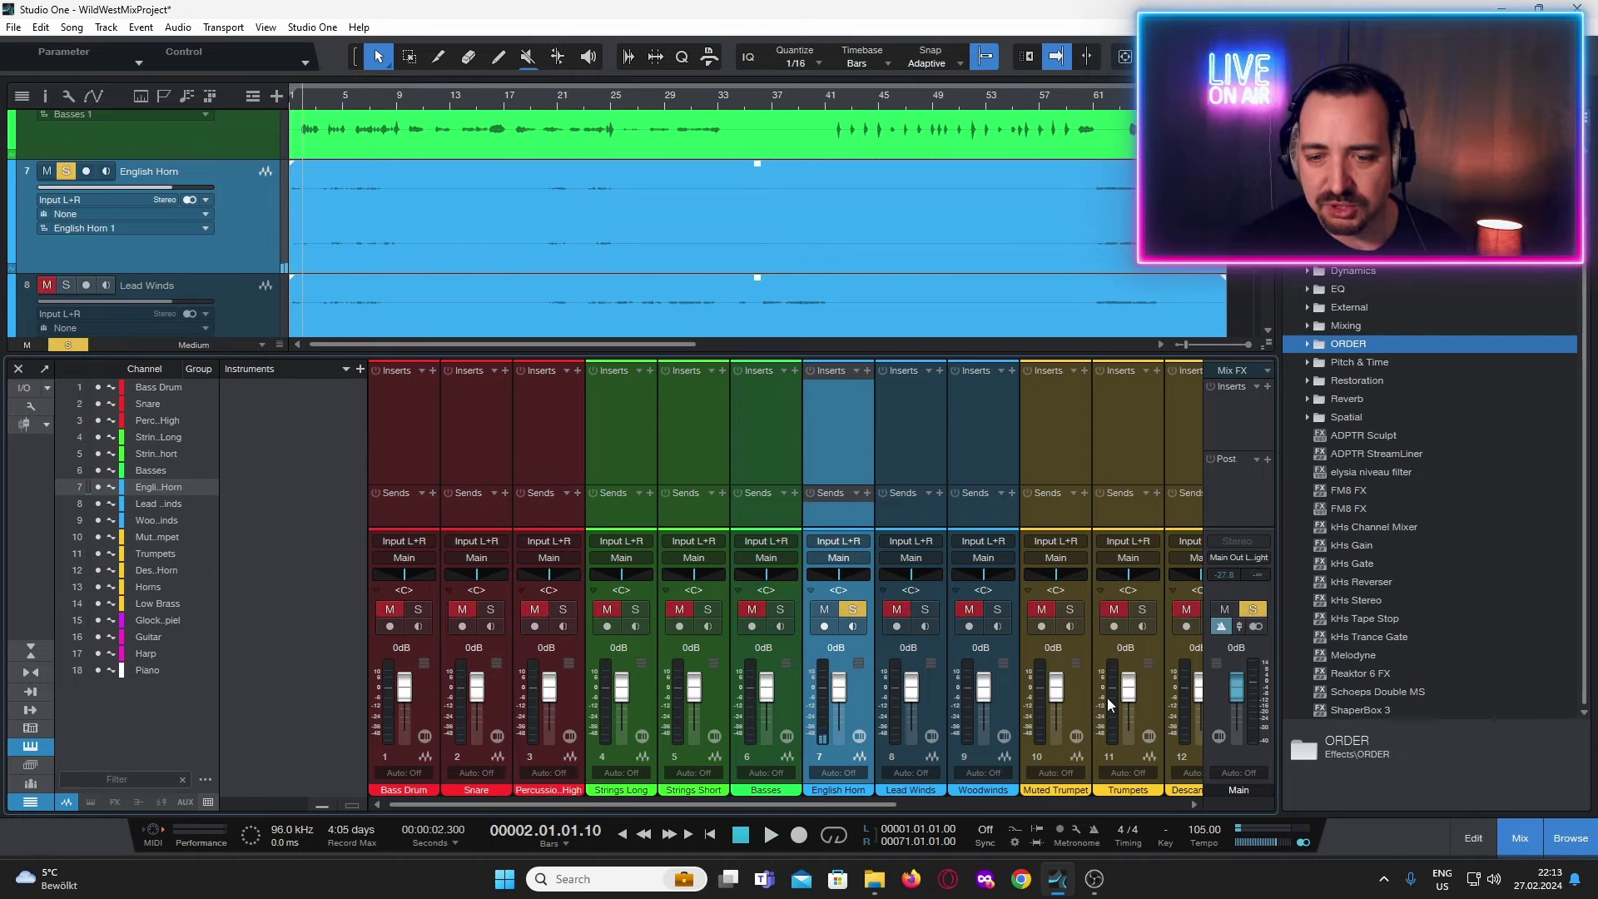
Add a send to a new bus channel on the English Horn channel.
{"action": "left_click_drag", "start_coordinate": [849, 806], "coordinate": [1211, 795]}
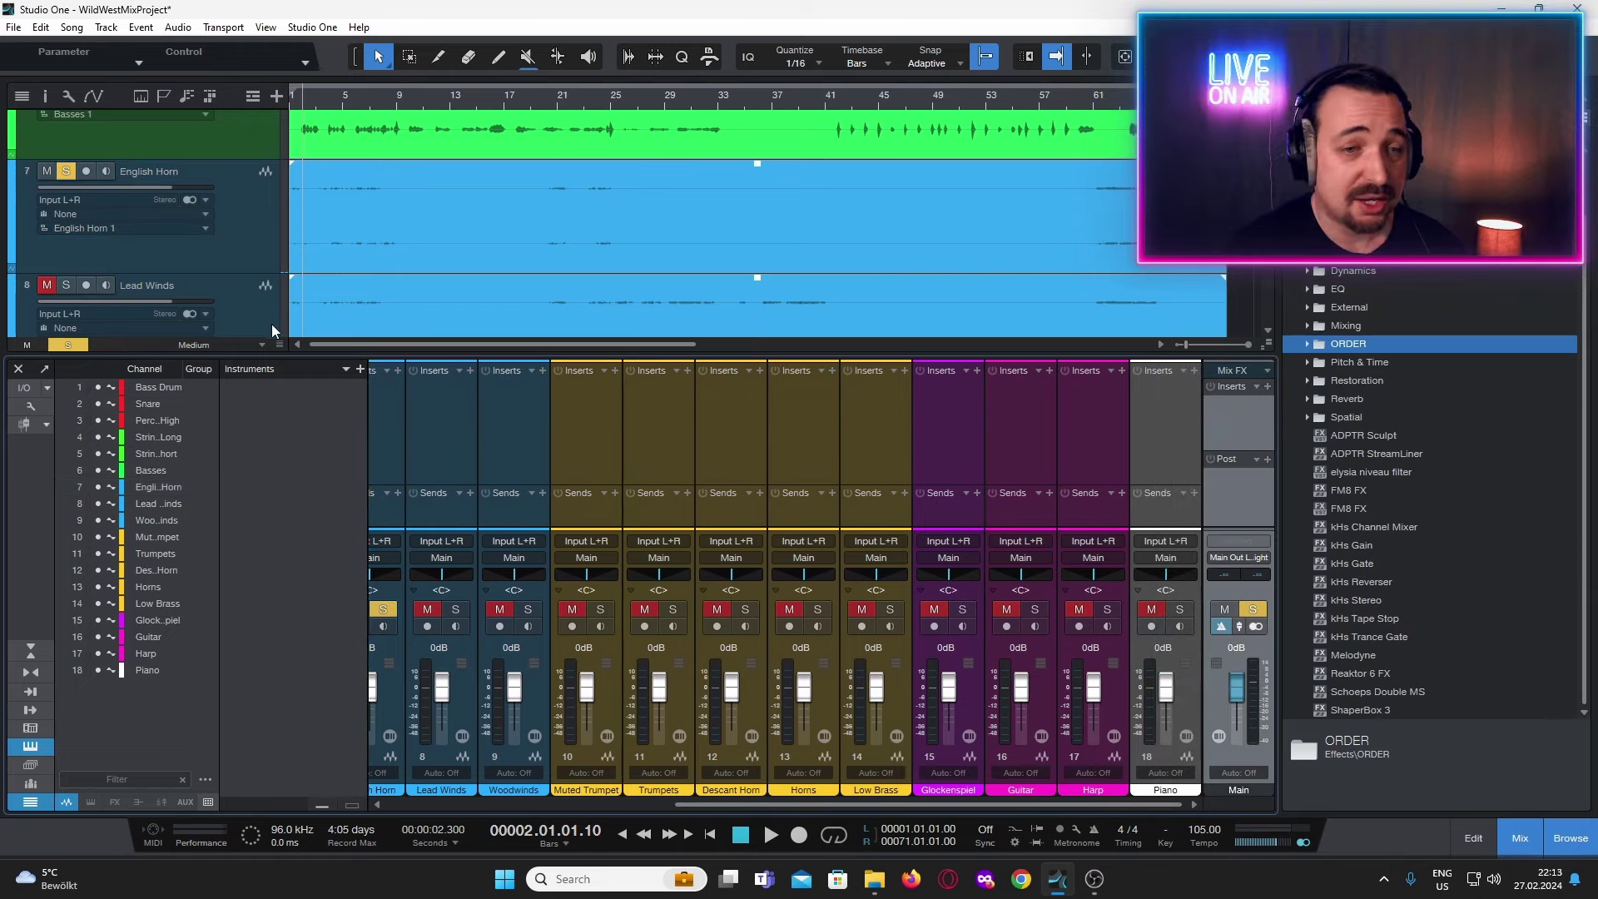
{"action": "scroll", "coordinate": [754, 437], "scroll_direction": "left", "scroll_amount": 3}
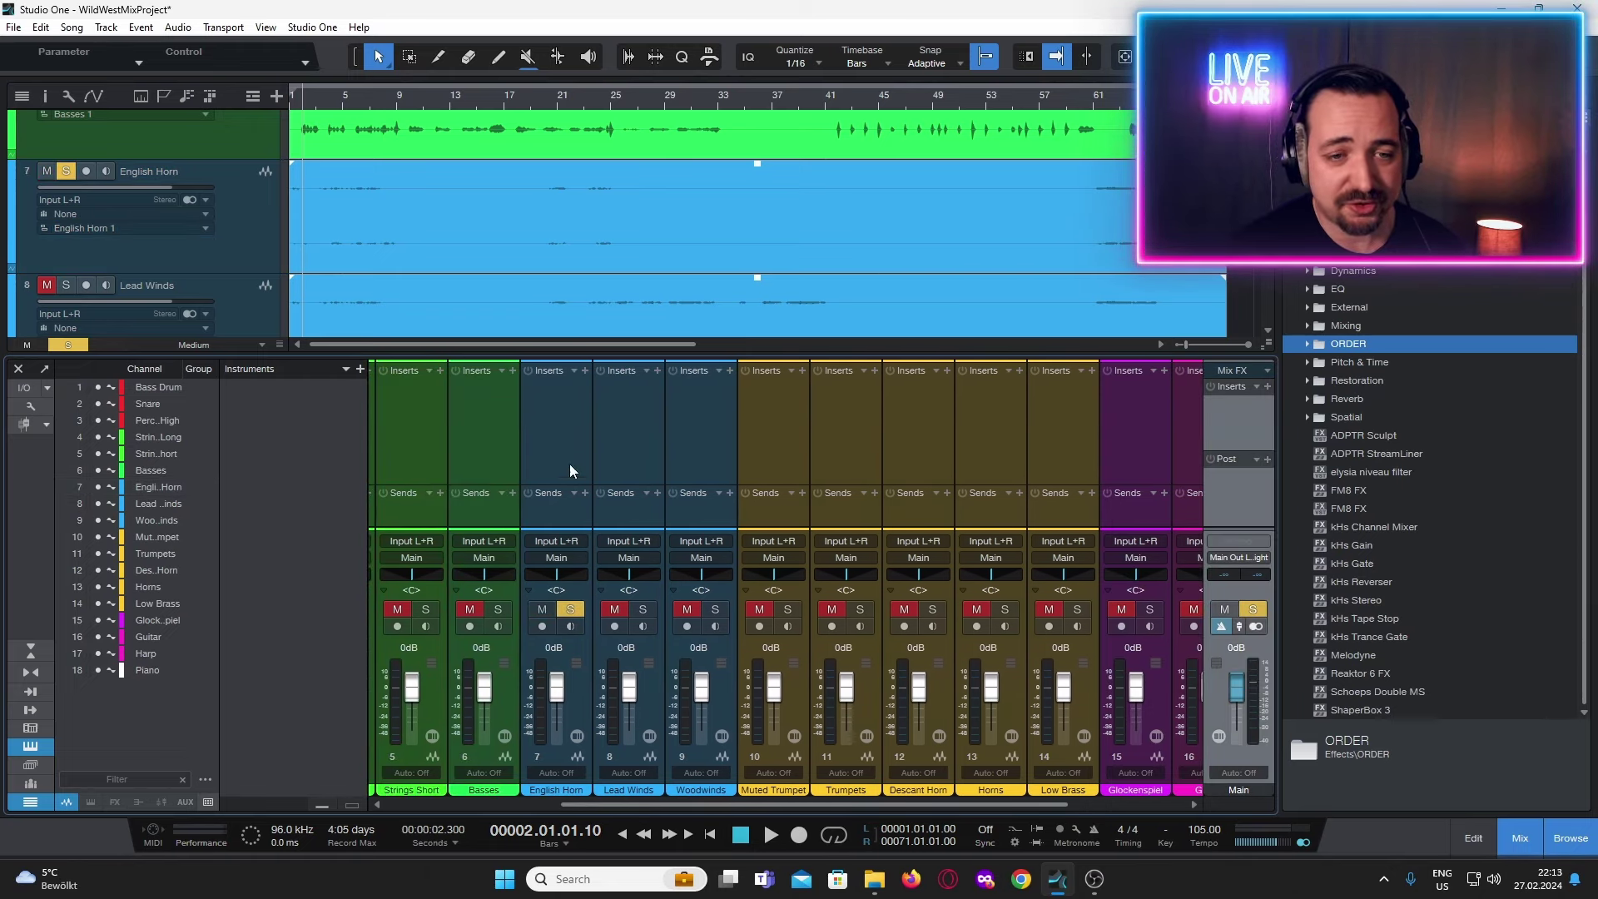
{"action": "left_click", "coordinate": [569, 470]}
{"action": "left_click", "coordinate": [584, 493]}
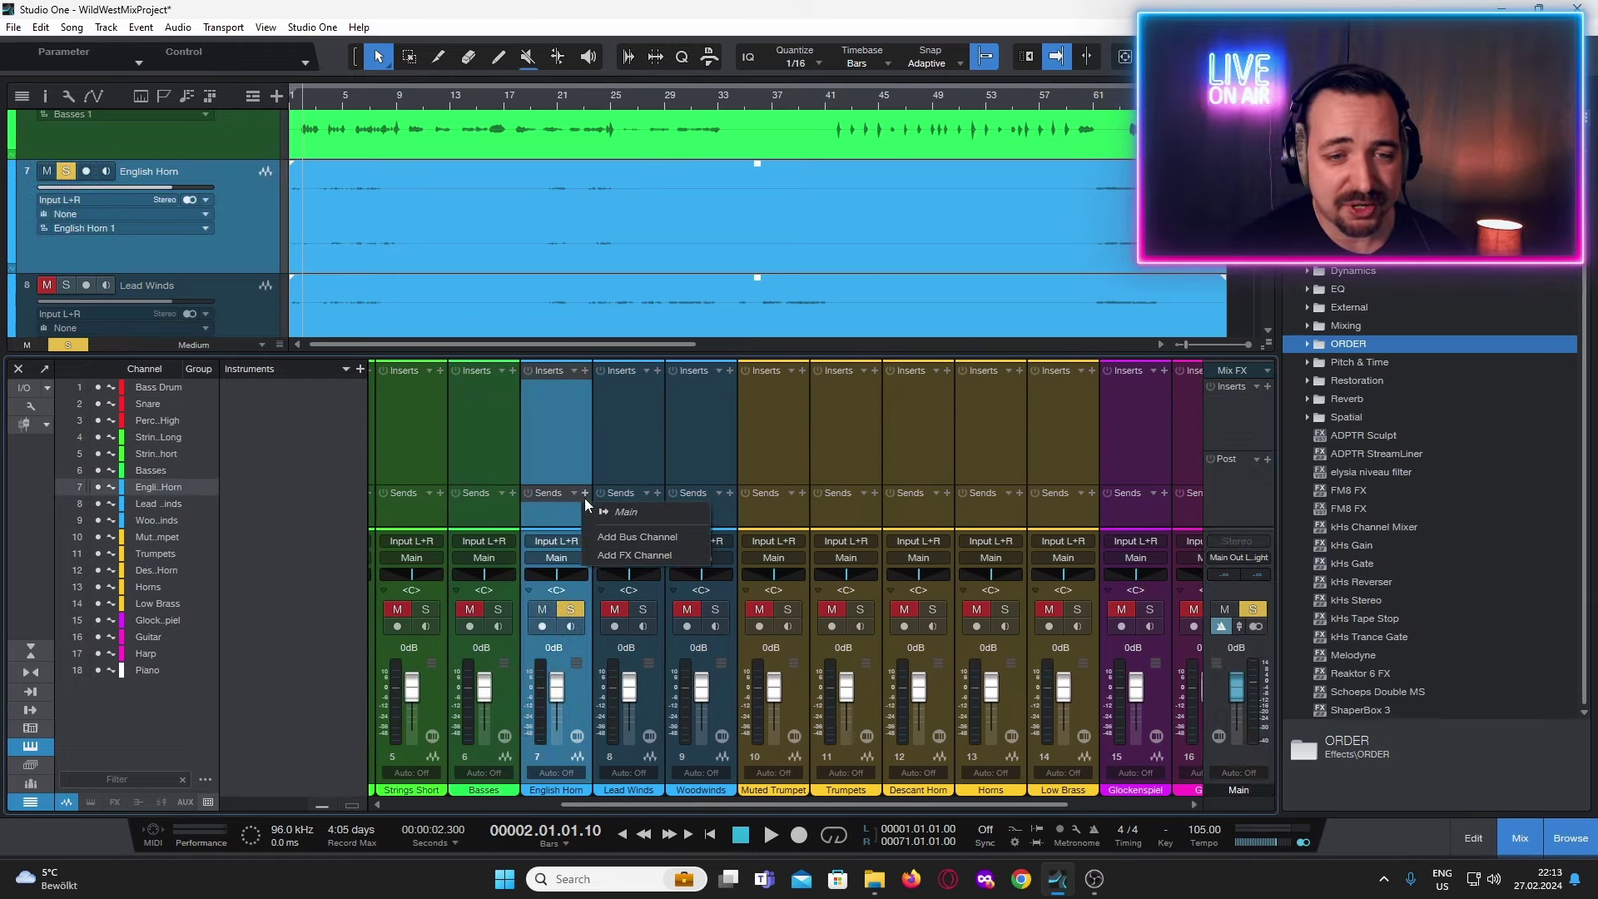
{"action": "left_click", "coordinate": [645, 538]}
Rename the new bus channel as "StageReverb".
{"action": "scroll", "coordinate": [915, 511], "scroll_direction": "right", "scroll_amount": 3}
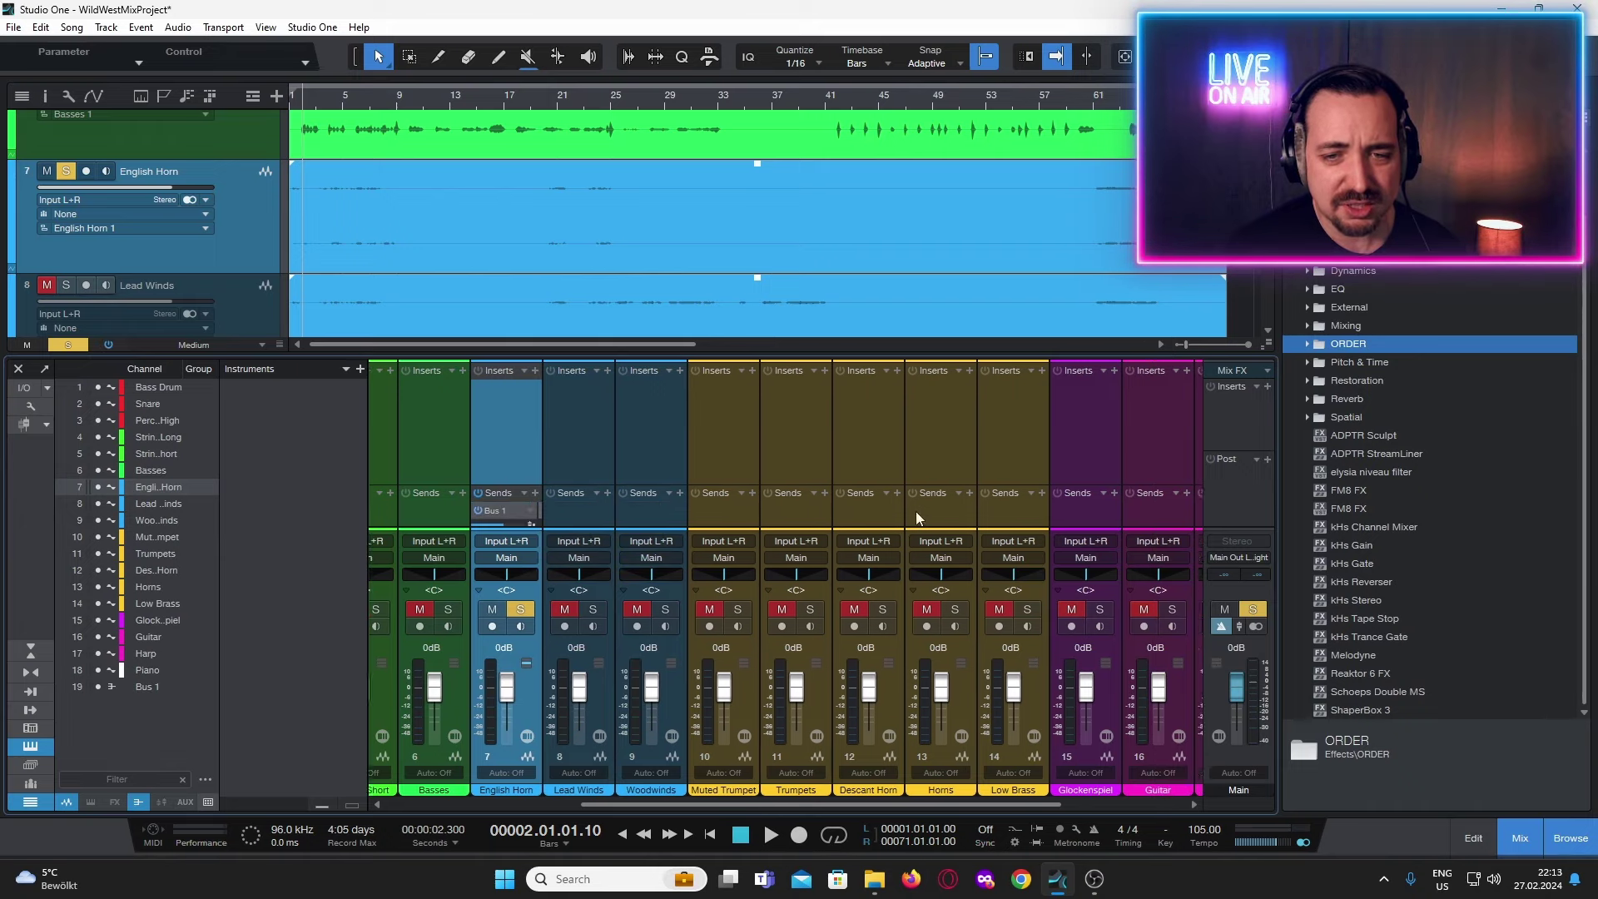
{"action": "double_click", "coordinate": [1188, 790]}
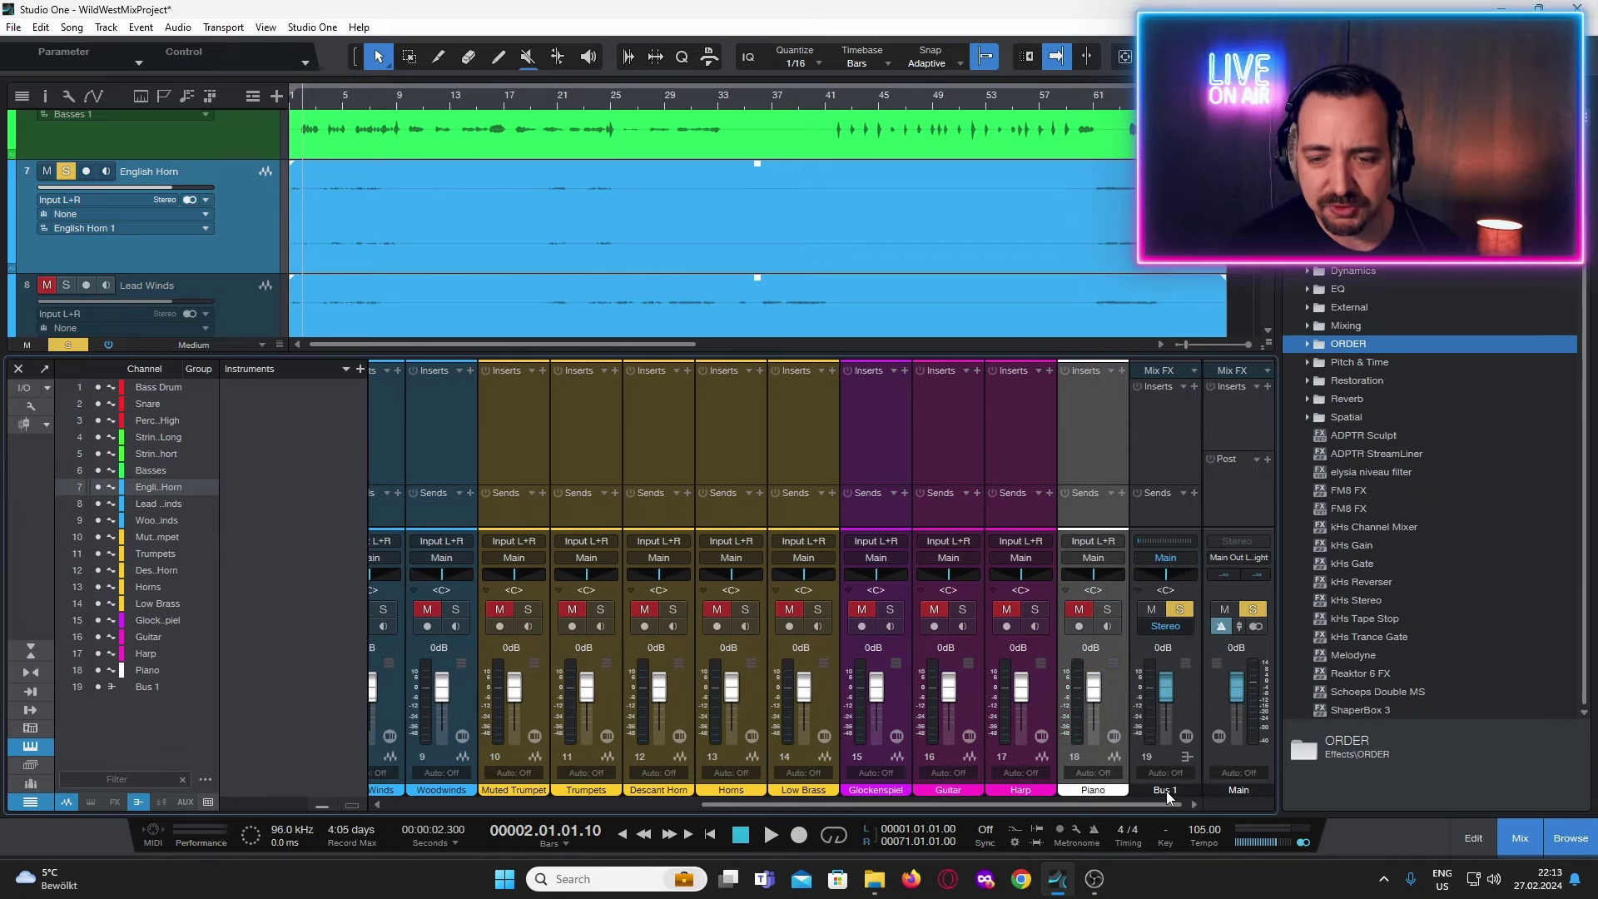
{"action": "type", "text": "StageR"}
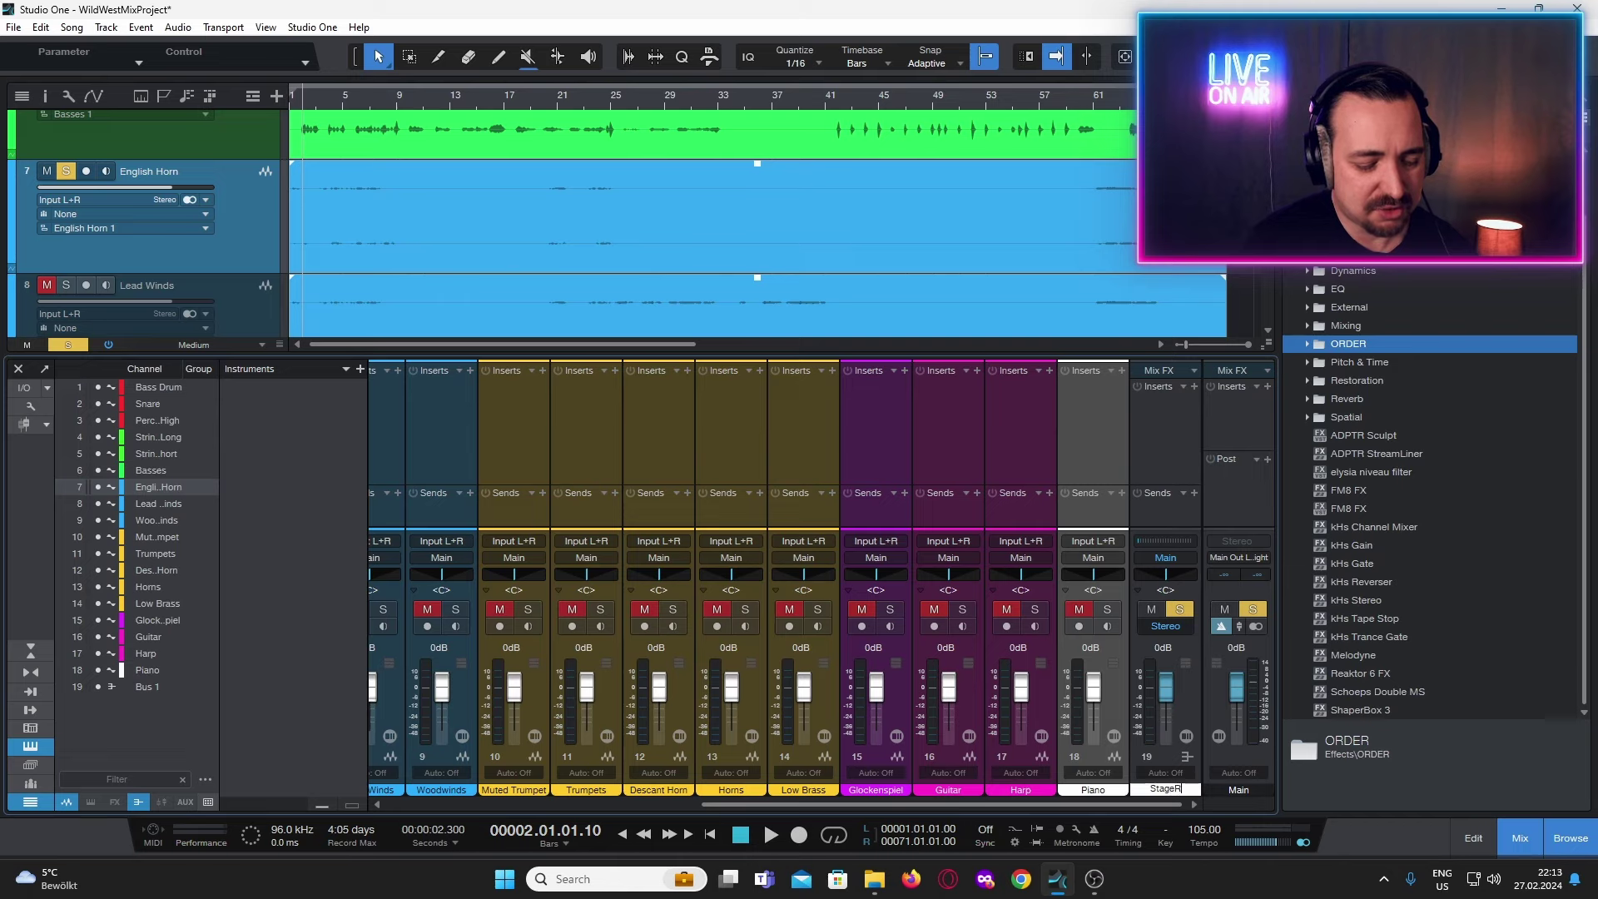
{"action": "type", "text": "everb"}
{"action": "key", "text": "Return"}
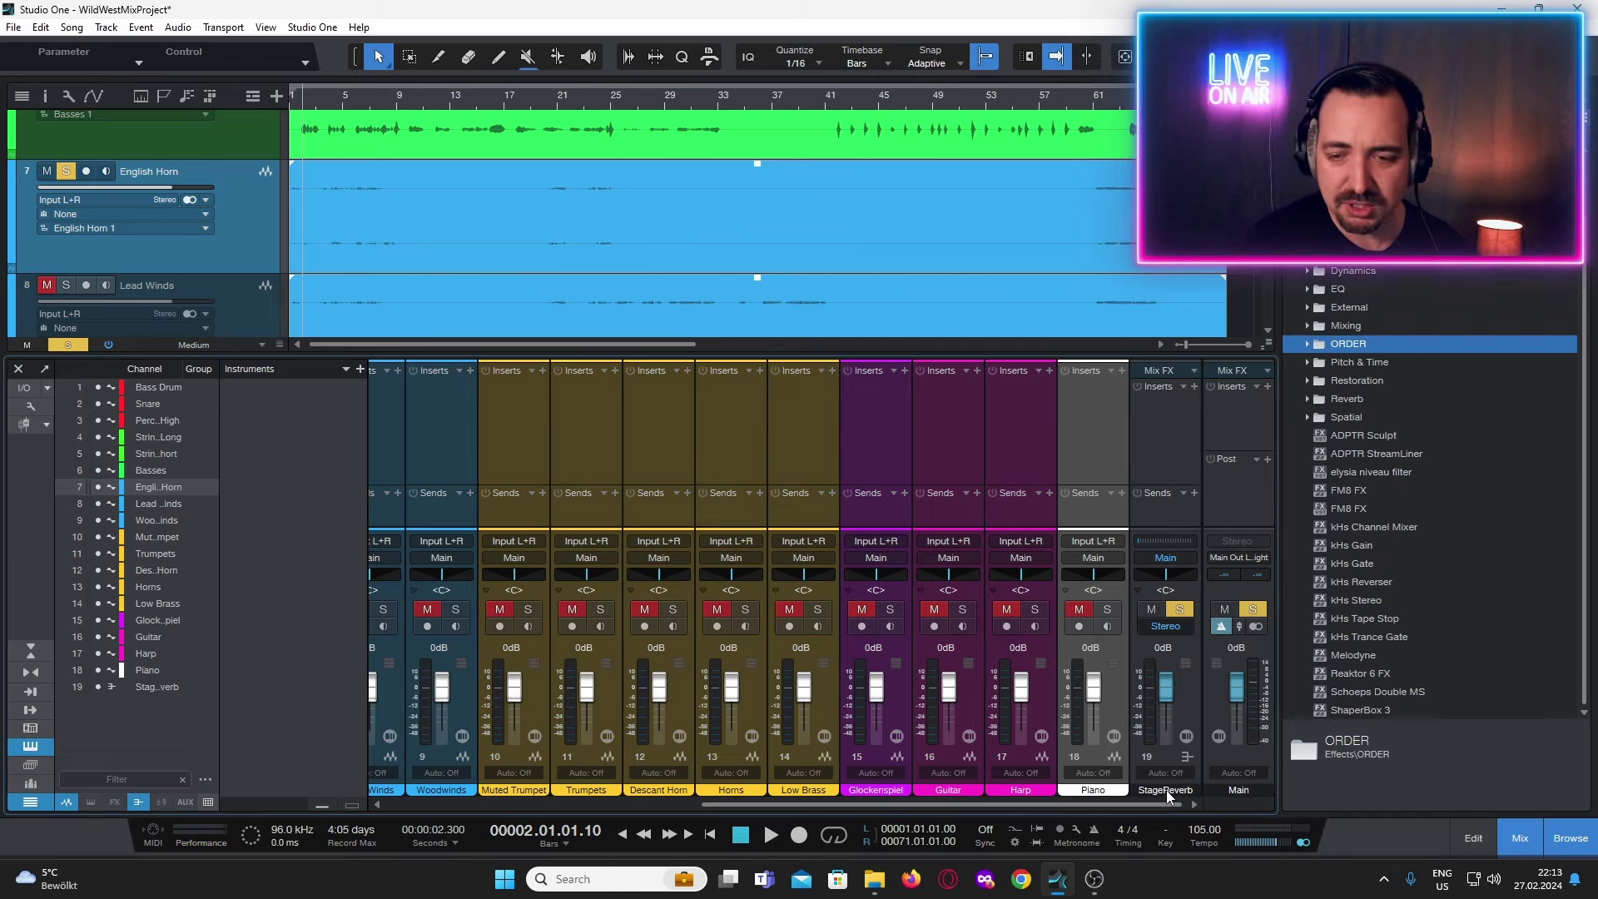
Insert the Open AIR reverb from the ORDER folder's Reverb effects on the StageReverb bus.
{"action": "left_click", "coordinate": [1173, 430]}
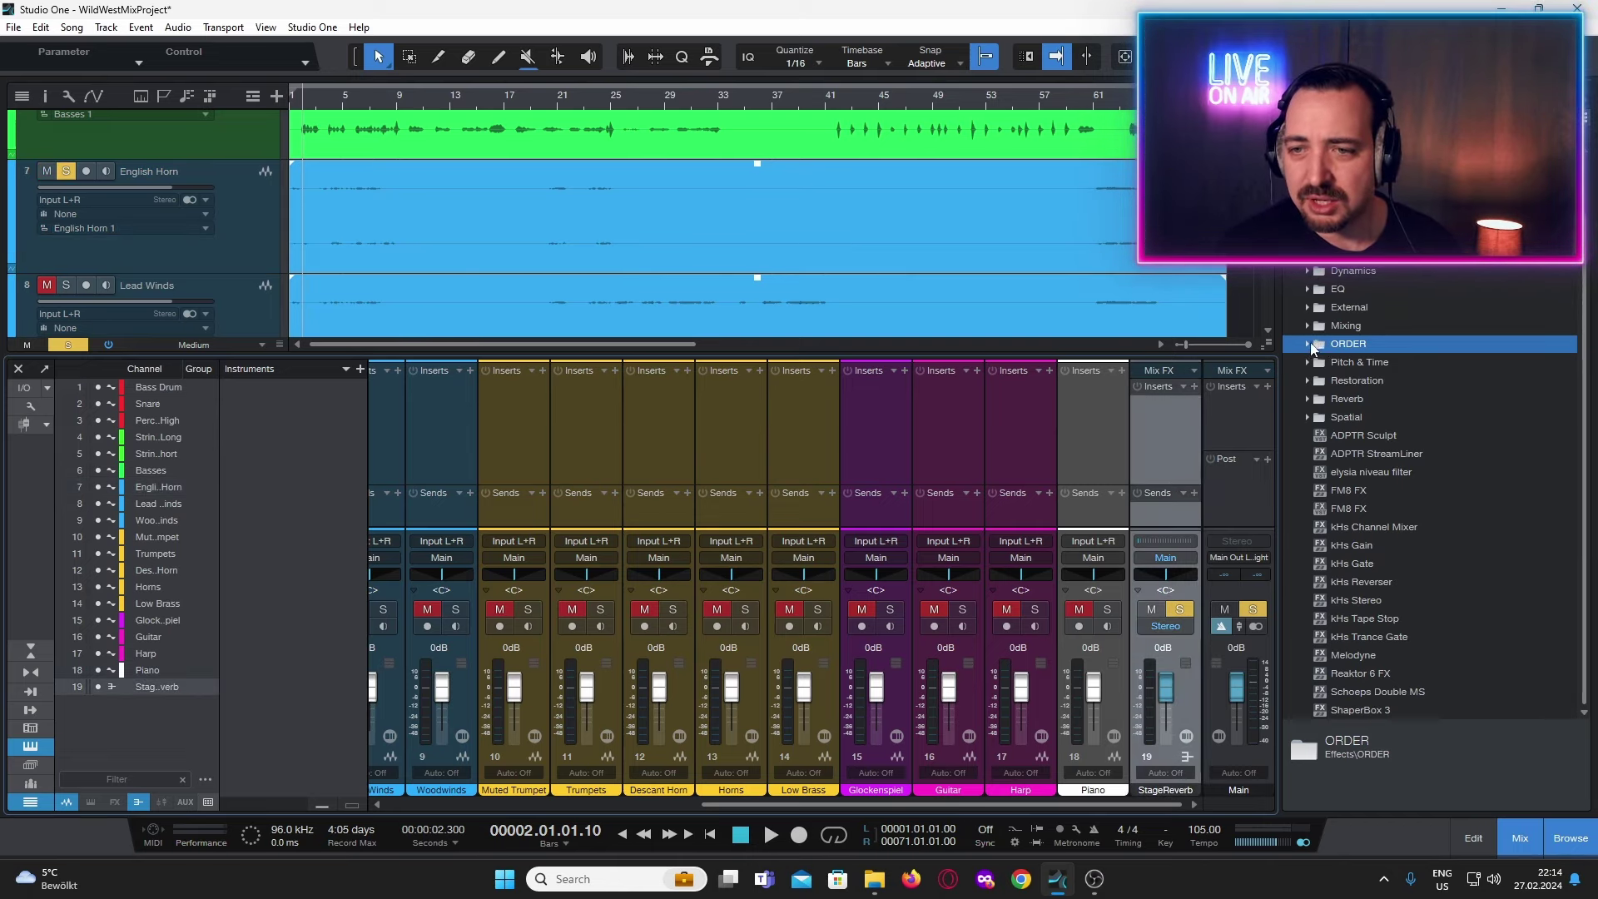
{"action": "left_click", "coordinate": [1308, 345]}
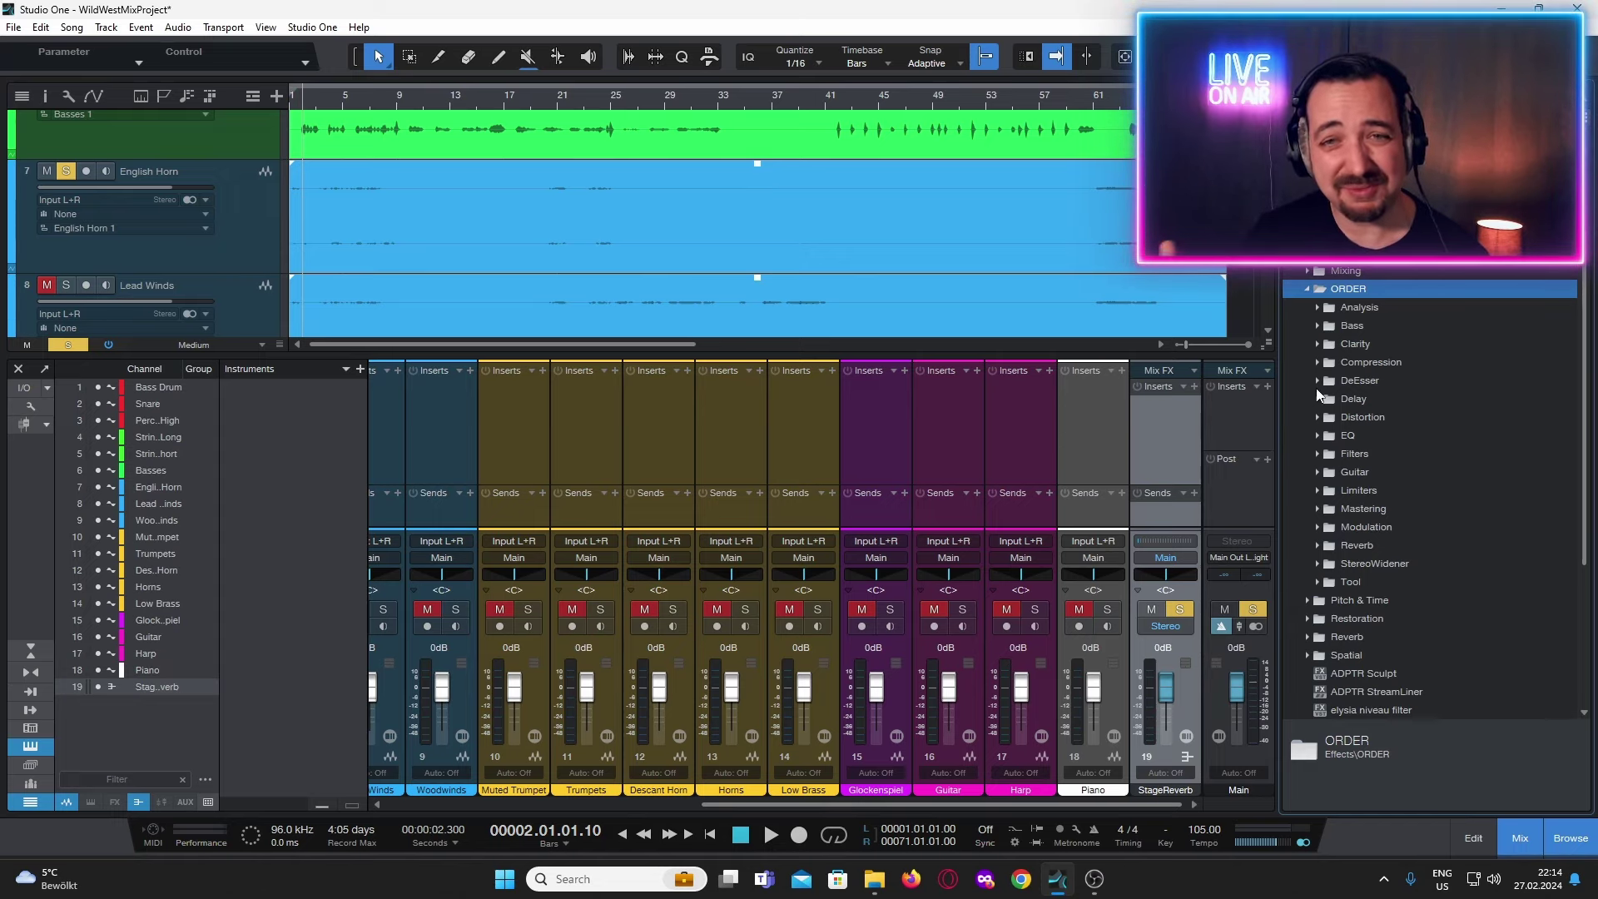
{"action": "scroll", "coordinate": [1310, 449], "scroll_direction": "down", "scroll_amount": 1}
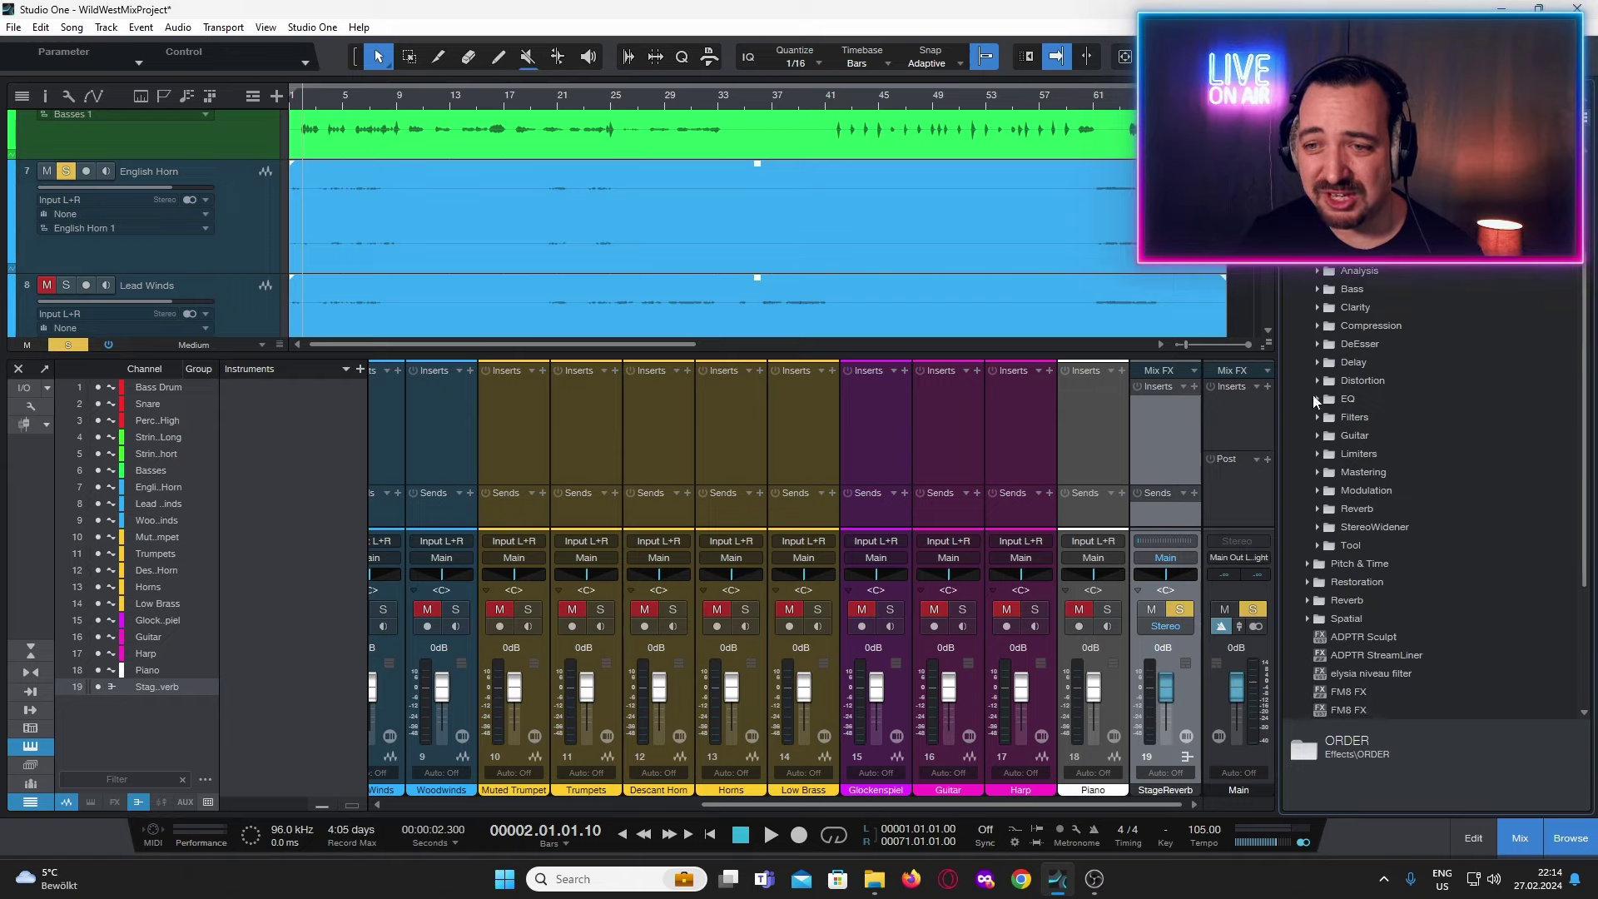
{"action": "left_click", "coordinate": [1316, 509]}
{"action": "scroll", "coordinate": [1319, 508], "scroll_direction": "down", "scroll_amount": 4}
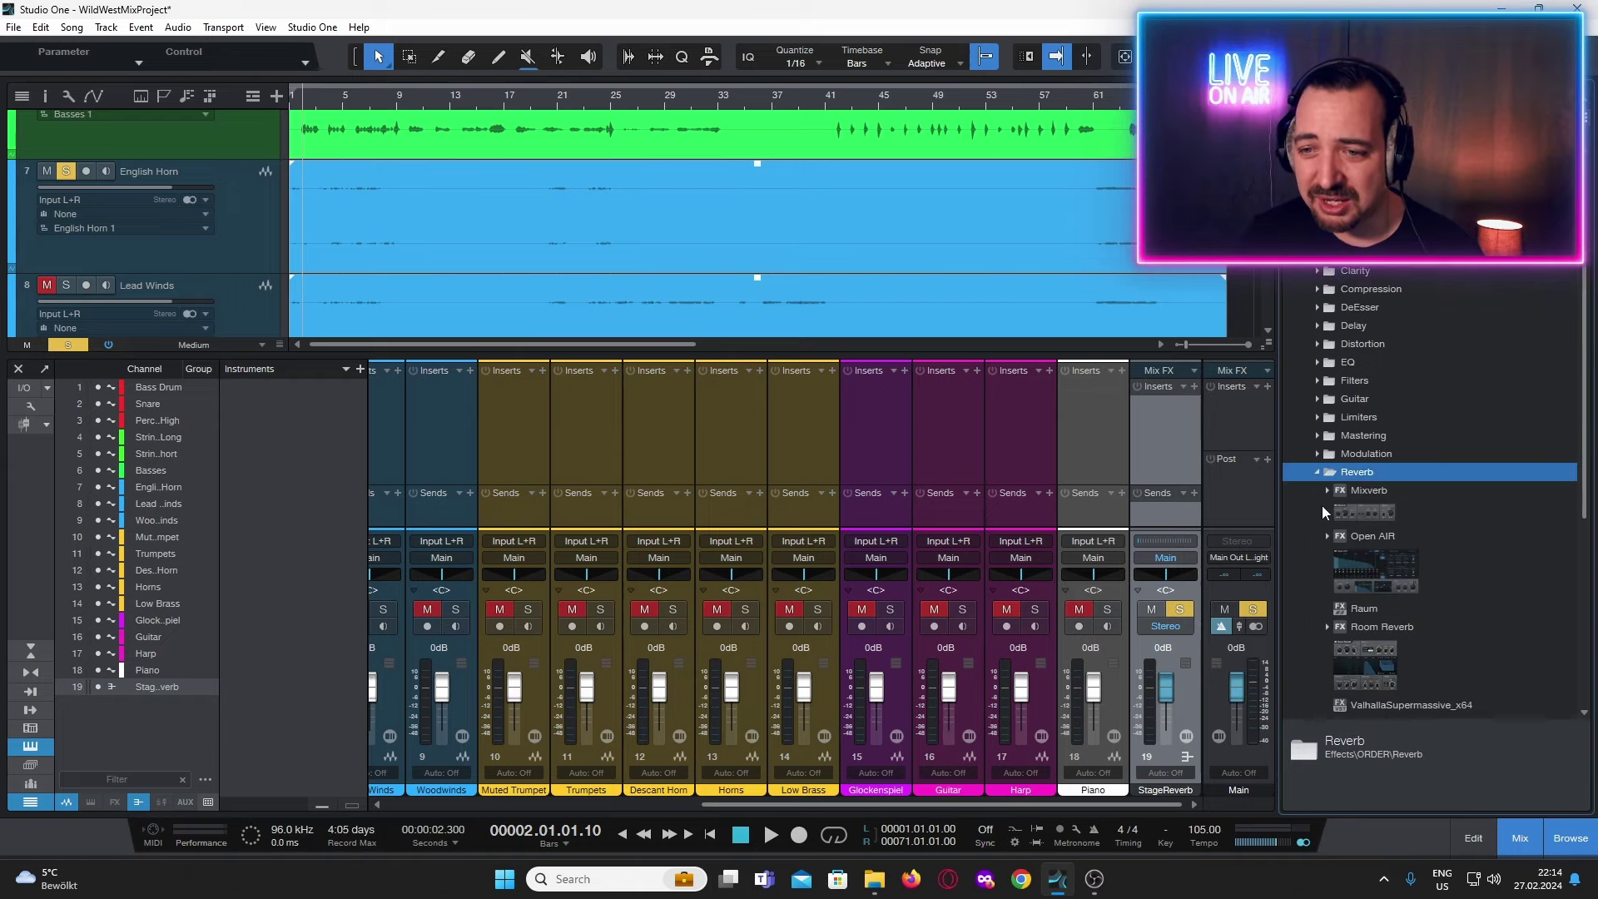
{"action": "double_click", "coordinate": [1415, 462]}
{"action": "left_click_drag", "start_coordinate": [1414, 461], "coordinate": [1175, 443]}
Load the "Arena 990" preset from the Large Rooms presets in Open AIR and close the plug-in window.
{"action": "left_click", "coordinate": [664, 261]}
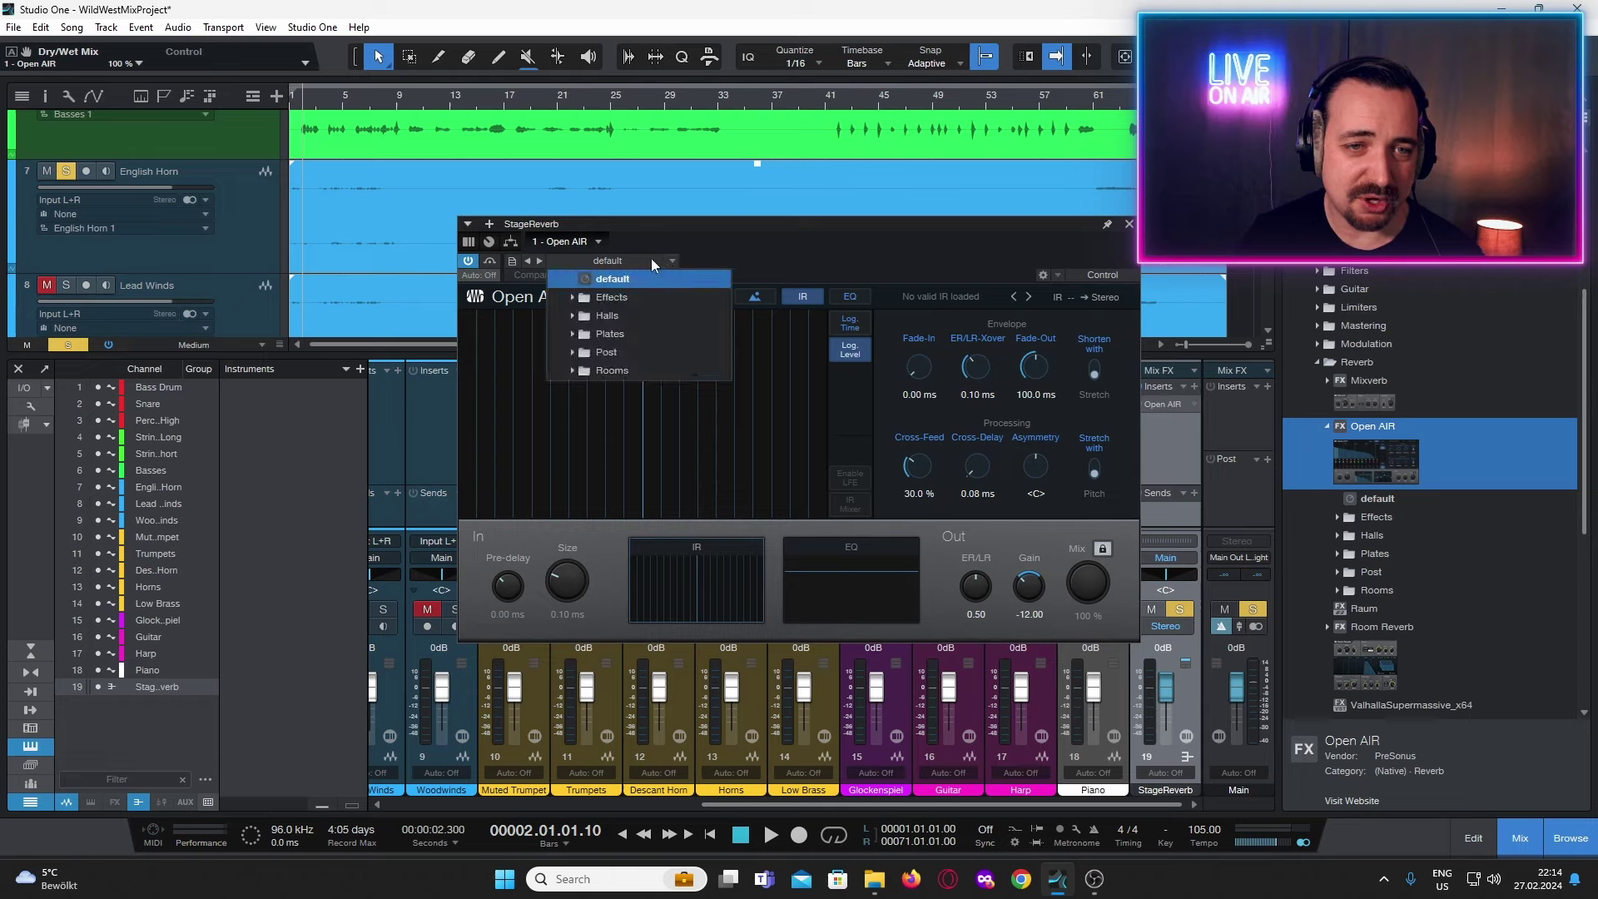
{"action": "left_click", "coordinate": [572, 369]}
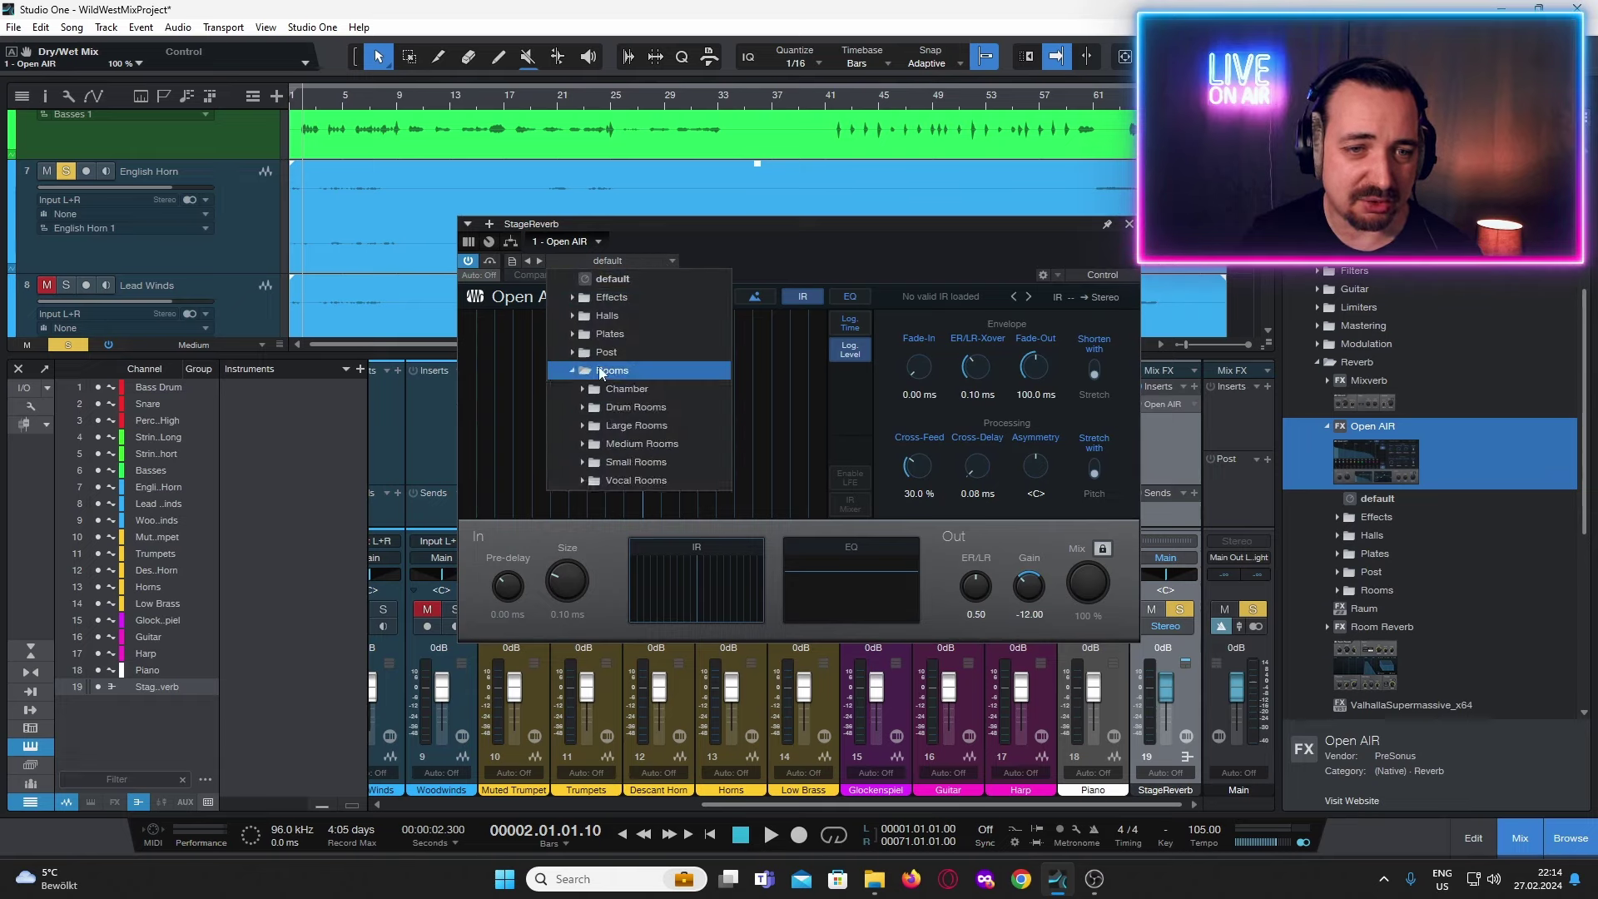
{"action": "left_click", "coordinate": [580, 425]}
{"action": "left_click", "coordinate": [636, 407]}
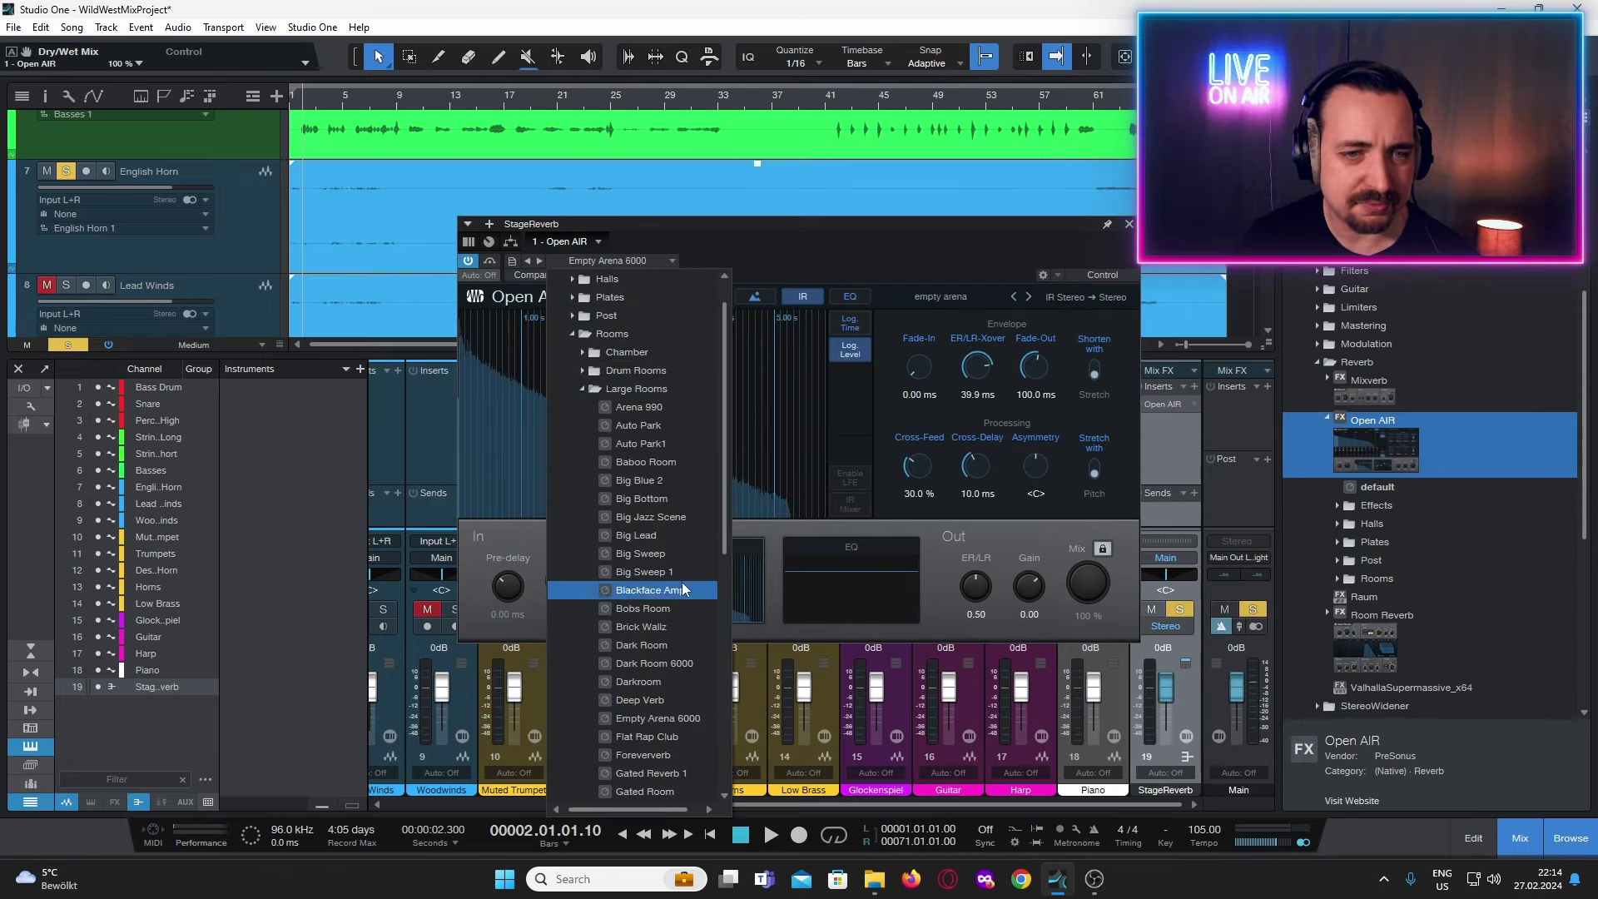
{"action": "left_click", "coordinate": [842, 265]}
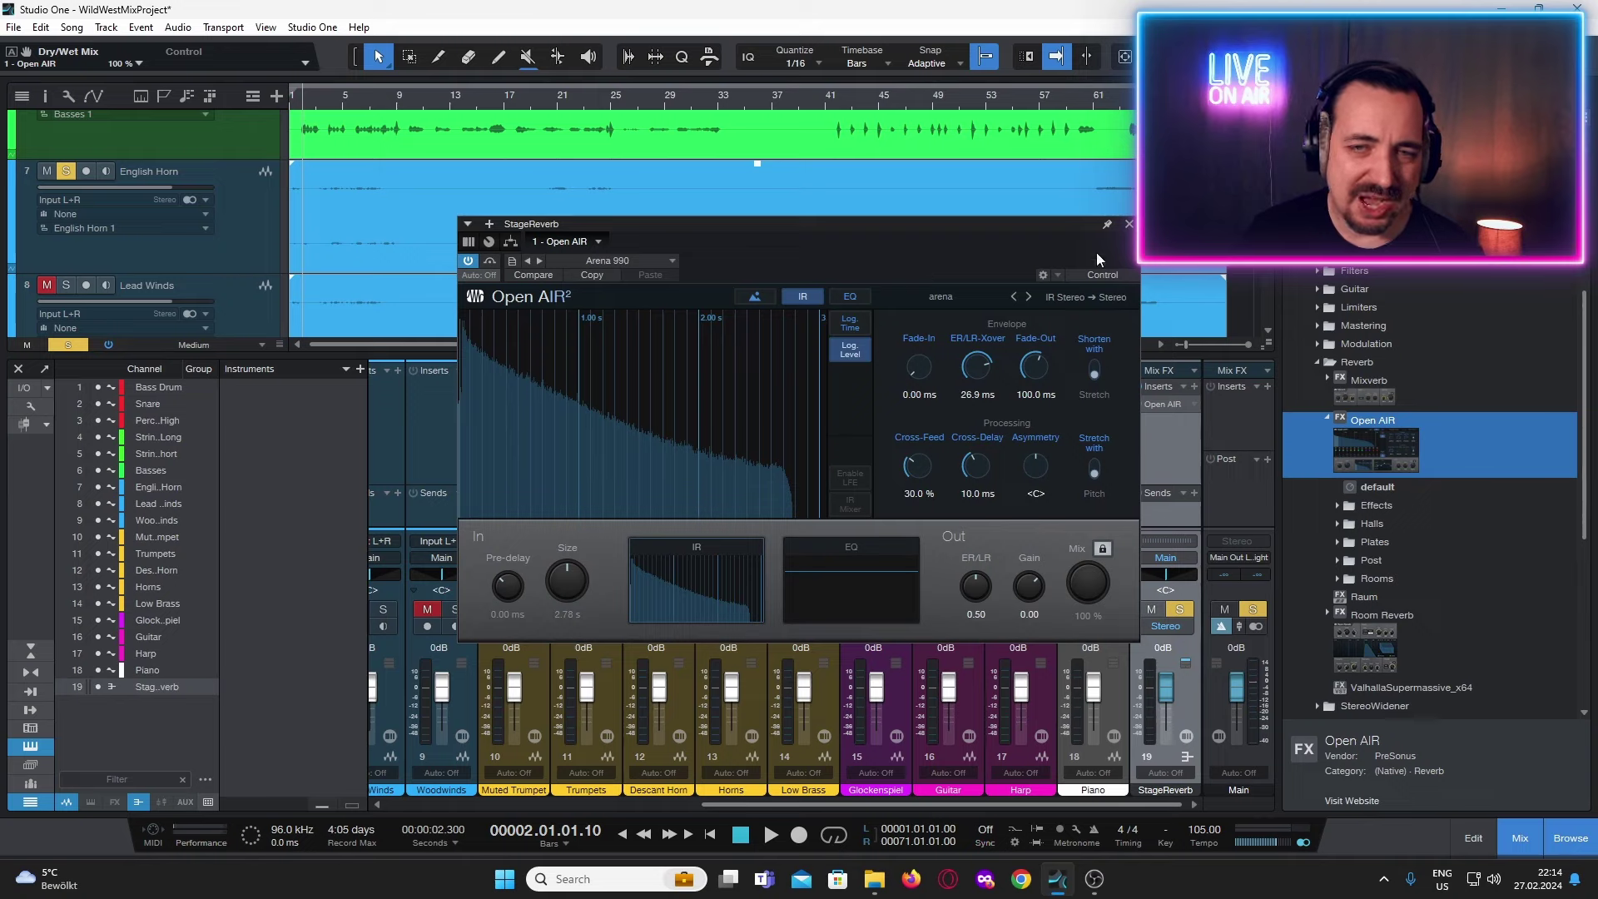
{"action": "left_click", "coordinate": [1128, 225]}
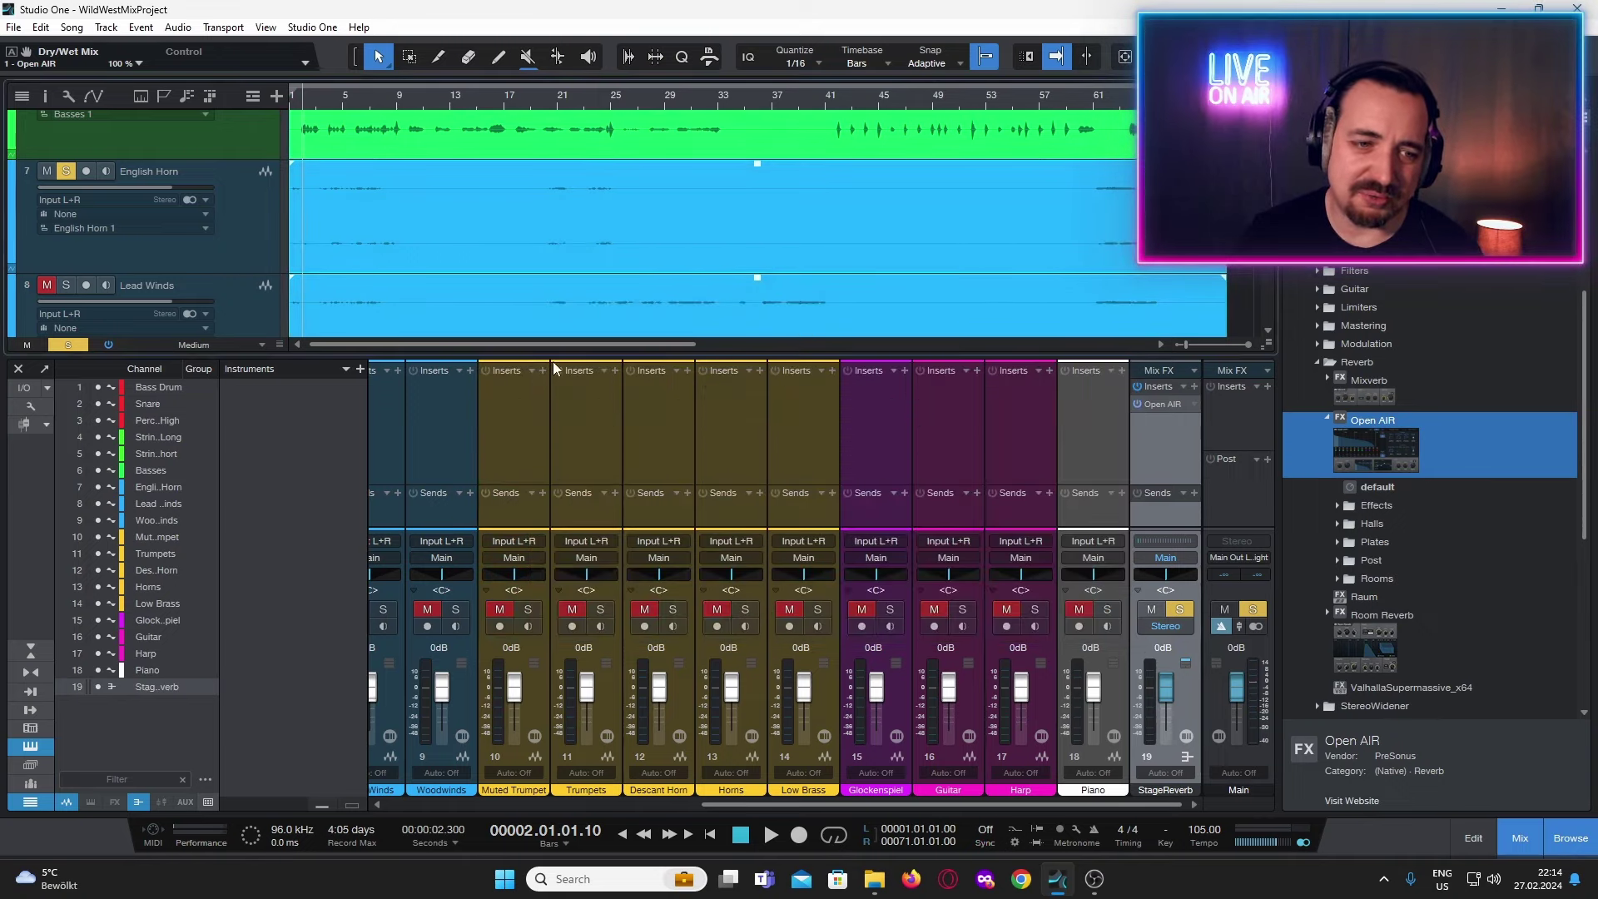
Lower the English Horn's StageReverb send to about -21.6 dB during playback and turn off the track's solo.
{"action": "left_click_drag", "start_coordinate": [973, 804], "coordinate": [631, 786]}
{"action": "left_click_drag", "start_coordinate": [934, 485], "coordinate": [933, 435]}
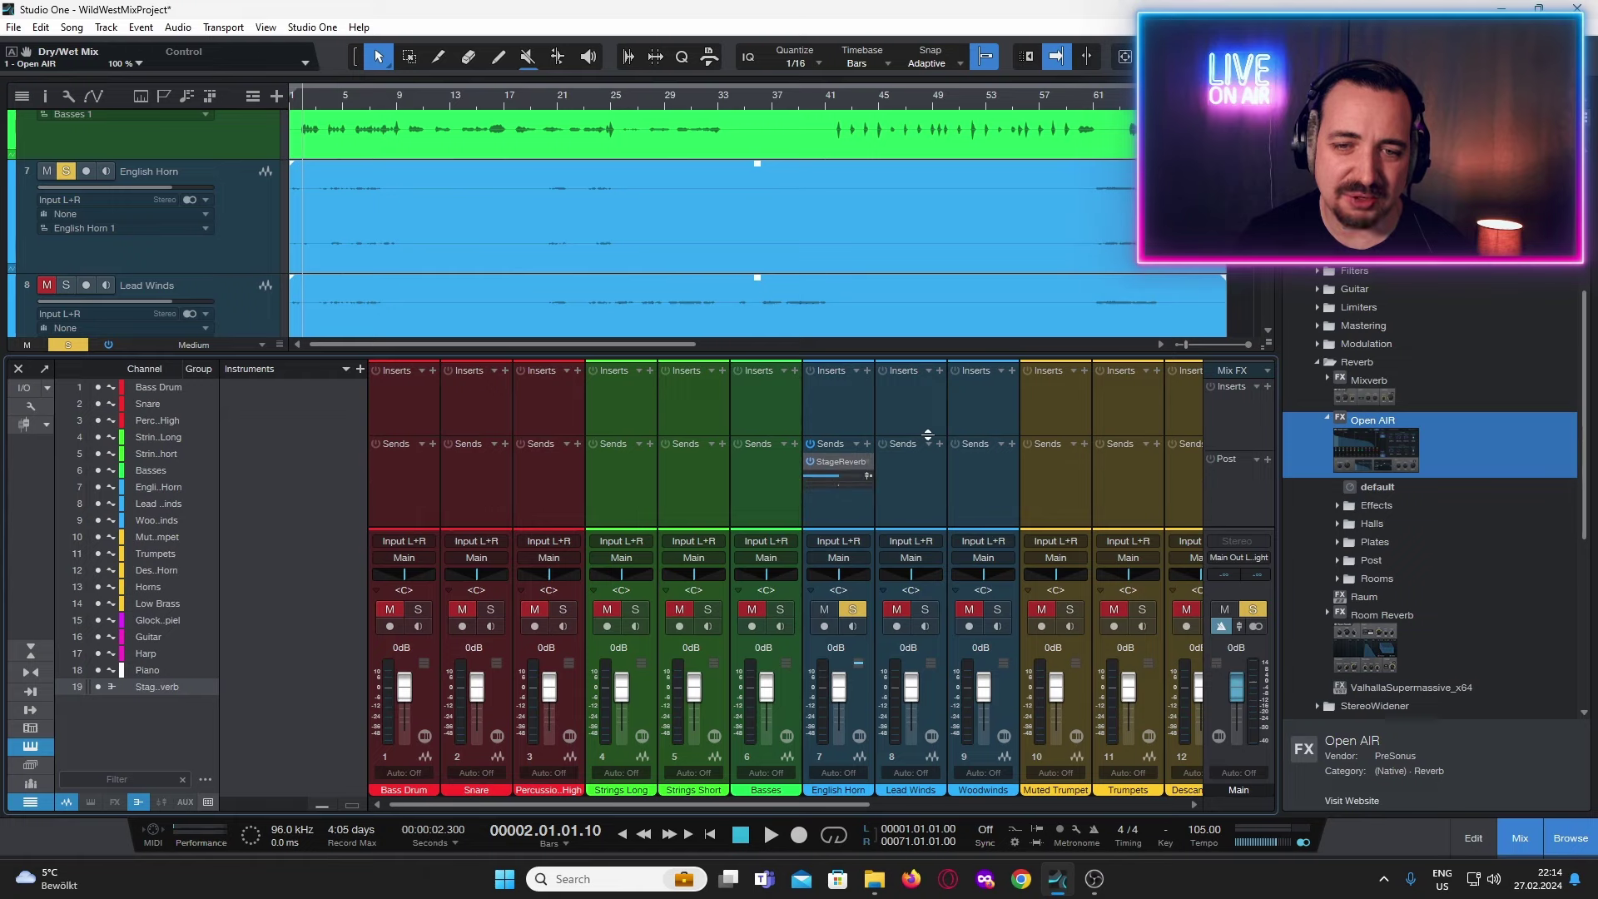
{"action": "left_click", "coordinate": [771, 835]}
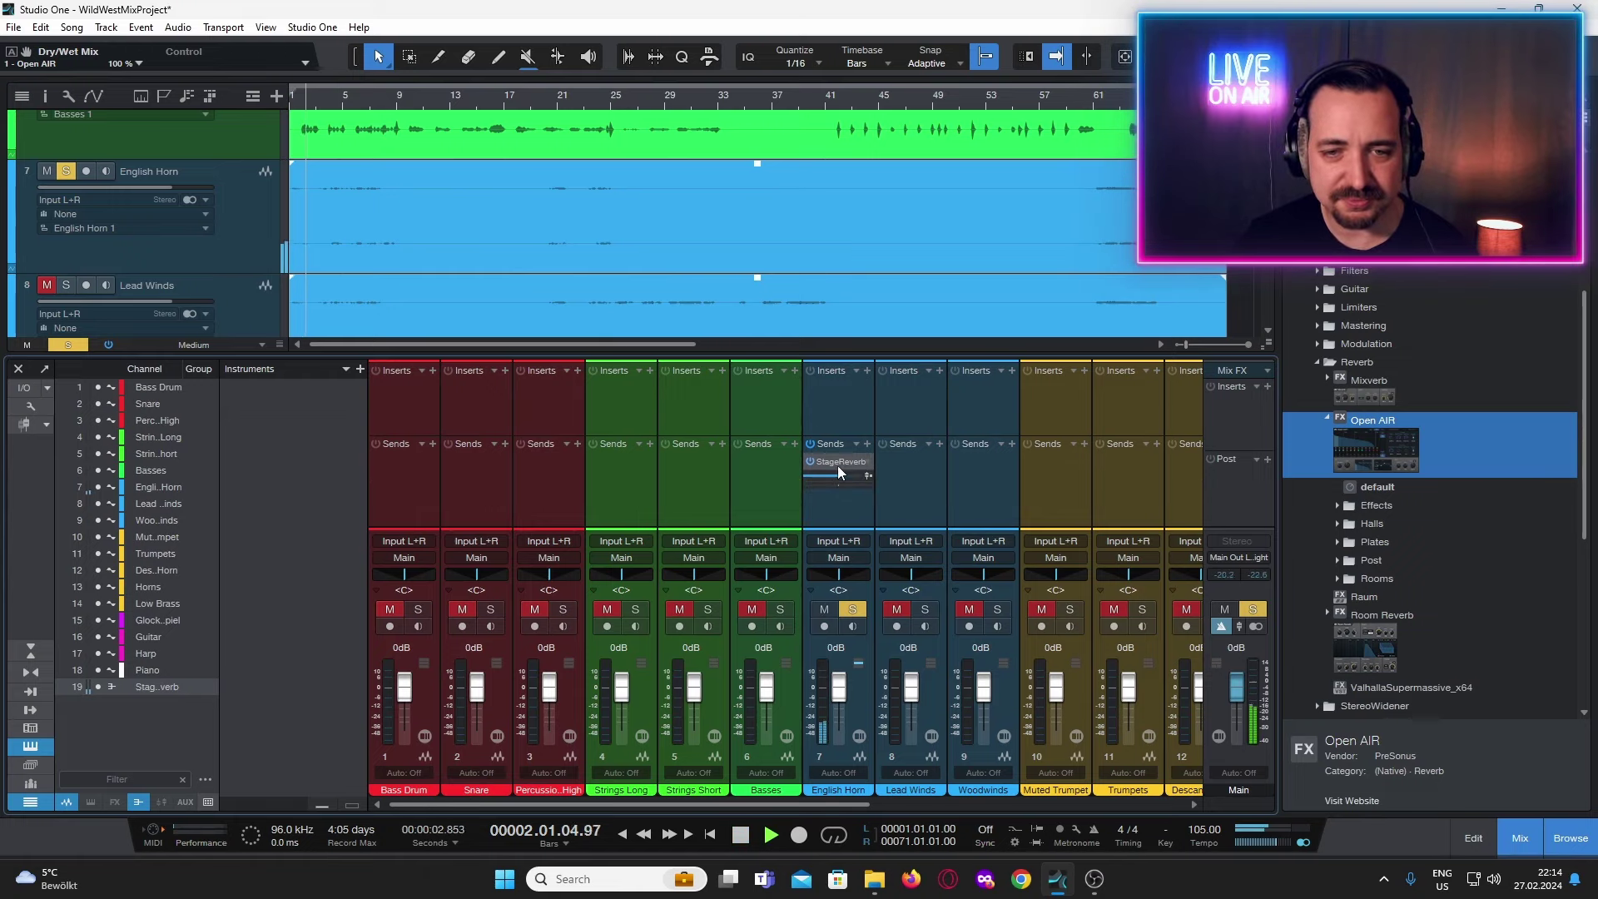
{"action": "left_click_drag", "start_coordinate": [837, 477], "coordinate": [825, 477]}
{"action": "left_click", "coordinate": [66, 171]}
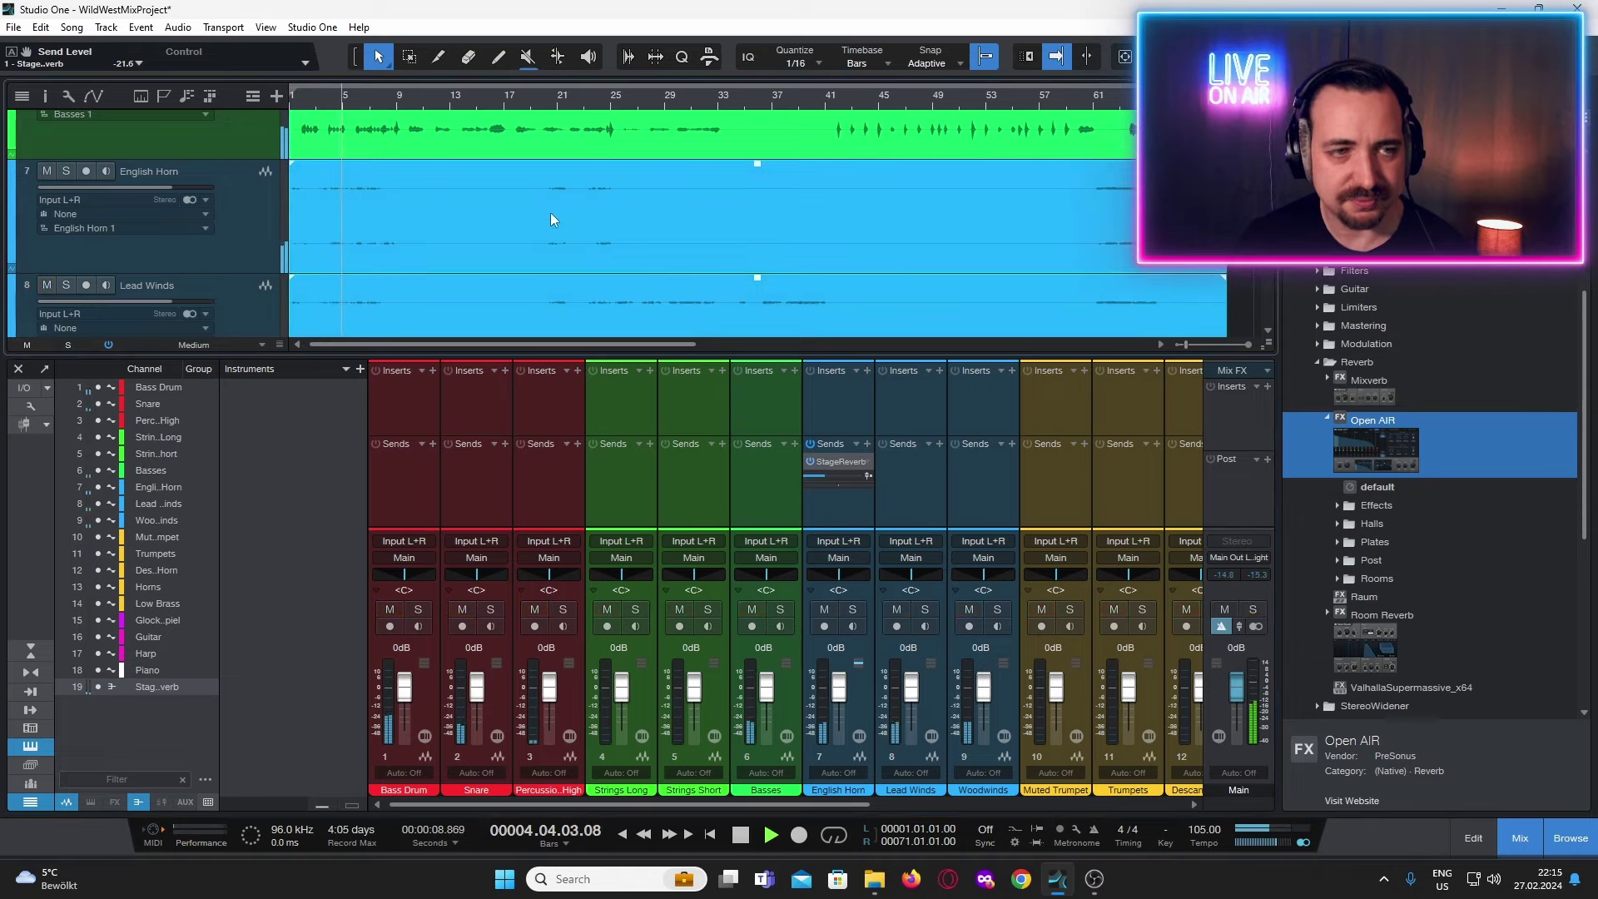
Look through the percussion, string and woodwind tracks in the arrangement during playback, and stop playback.
{"action": "scroll", "coordinate": [396, 251], "scroll_direction": "up", "scroll_amount": 2}
{"action": "scroll", "coordinate": [397, 251], "scroll_direction": "up", "scroll_amount": 2}
{"action": "scroll", "coordinate": [396, 252], "scroll_direction": "down", "scroll_amount": 5}
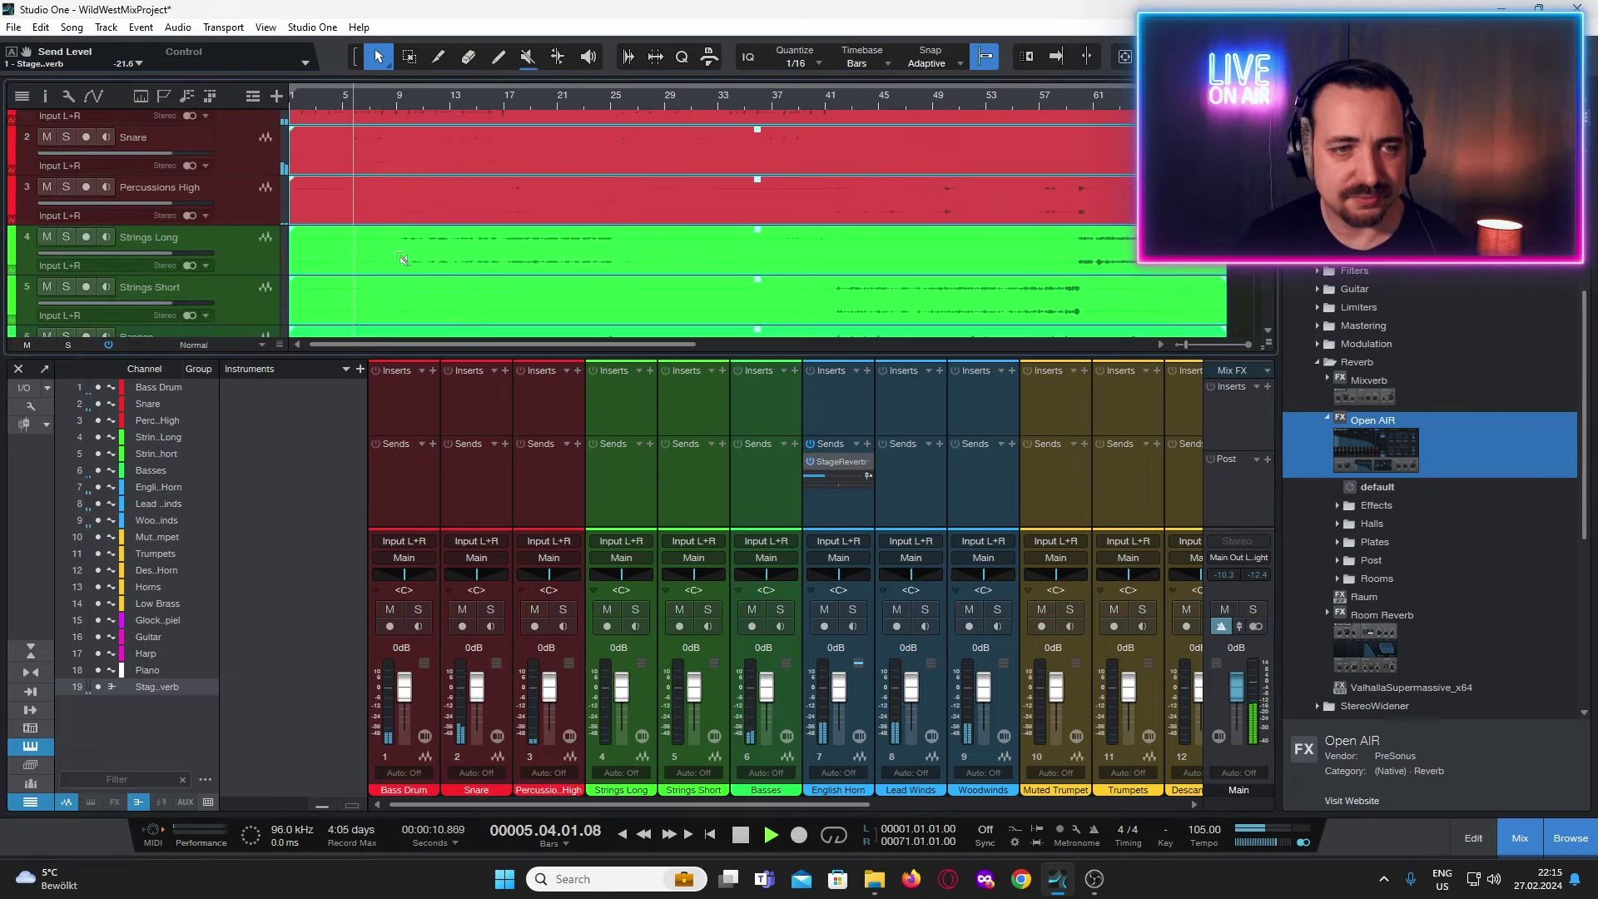
{"action": "scroll", "coordinate": [396, 252], "scroll_direction": "down", "scroll_amount": 3}
{"action": "scroll", "coordinate": [396, 251], "scroll_direction": "up", "scroll_amount": 1}
{"action": "scroll", "coordinate": [397, 251], "scroll_direction": "up", "scroll_amount": 1}
{"action": "scroll", "coordinate": [396, 251], "scroll_direction": "up", "scroll_amount": 3}
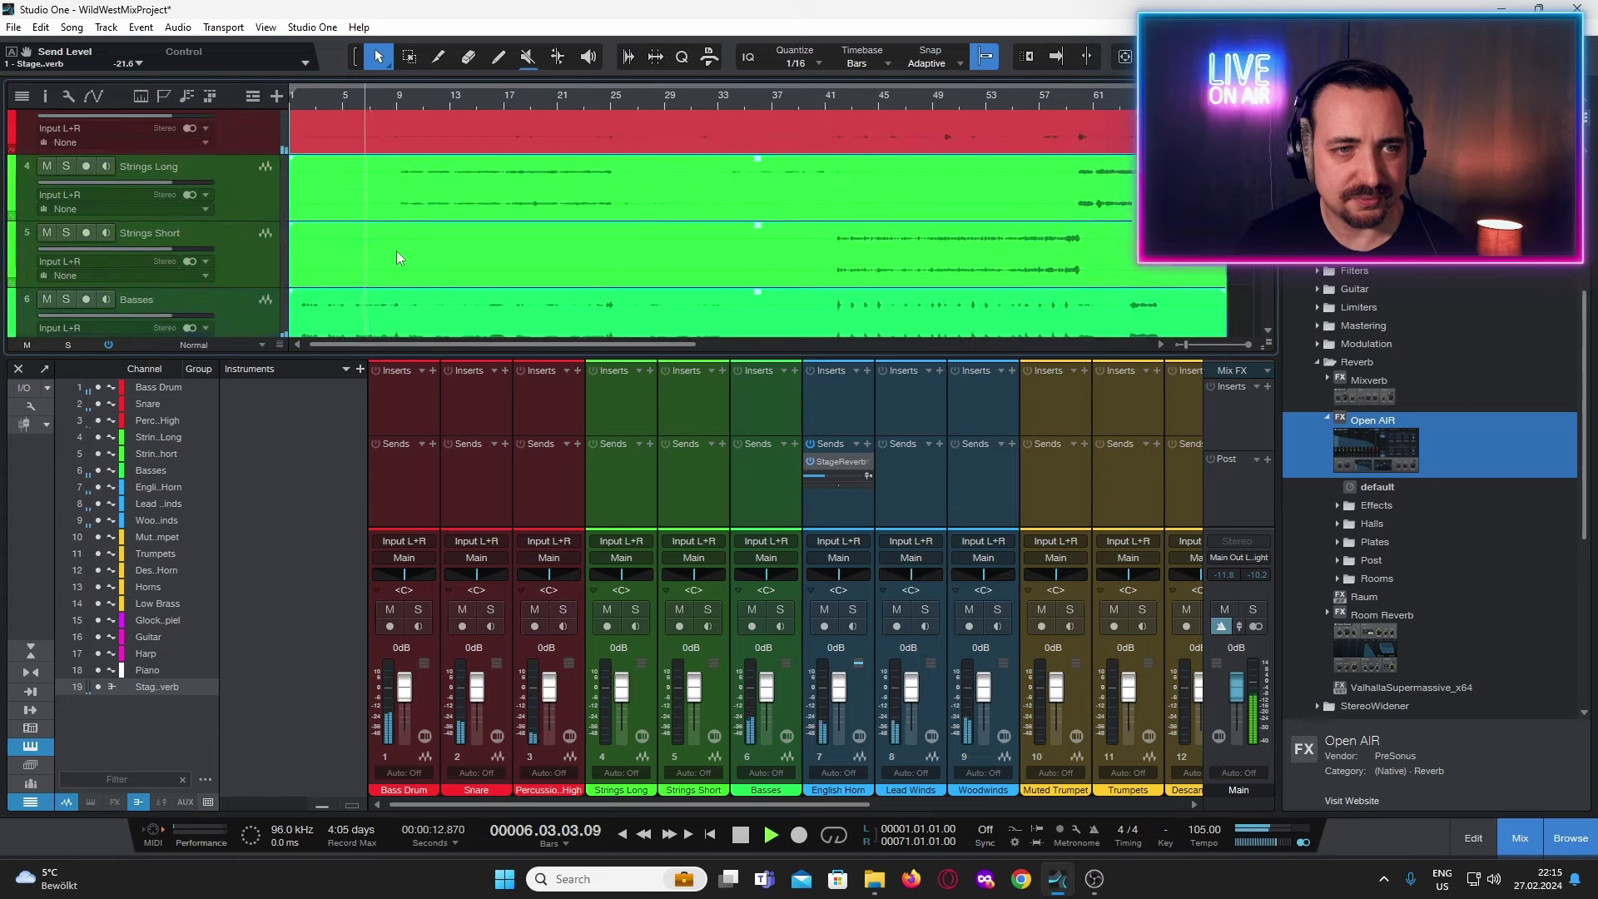
{"action": "scroll", "coordinate": [396, 258], "scroll_direction": "down", "scroll_amount": 1}
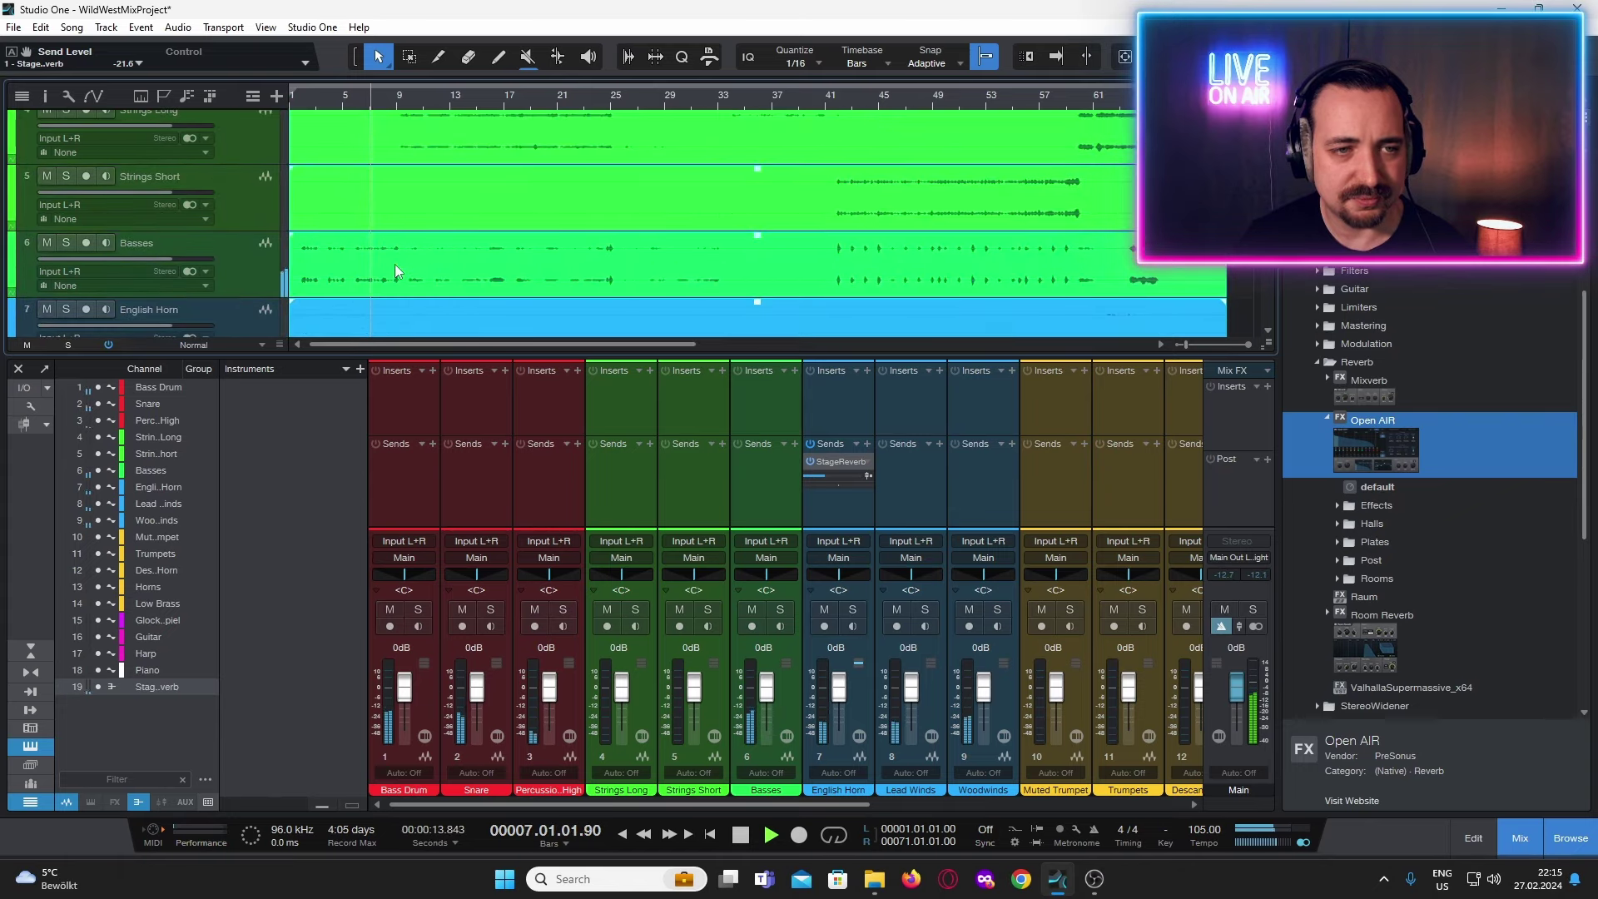
{"action": "left_click", "coordinate": [735, 830]}
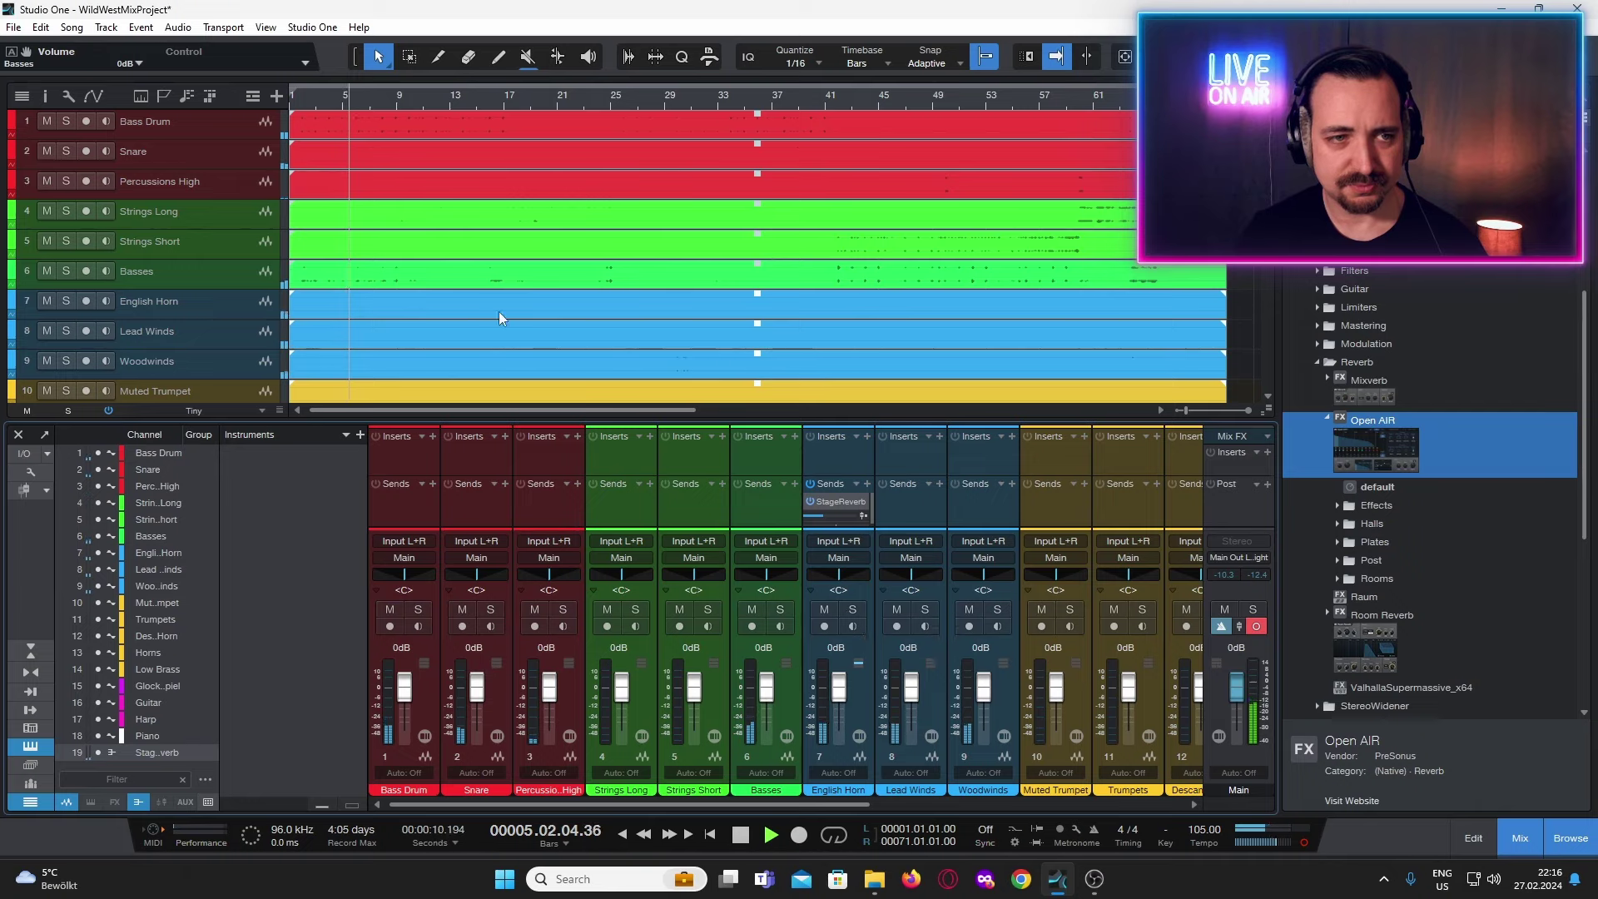
Set the Bass Drum channel's volume to -2 dB during playback.
{"action": "left_click", "coordinate": [215, 126]}
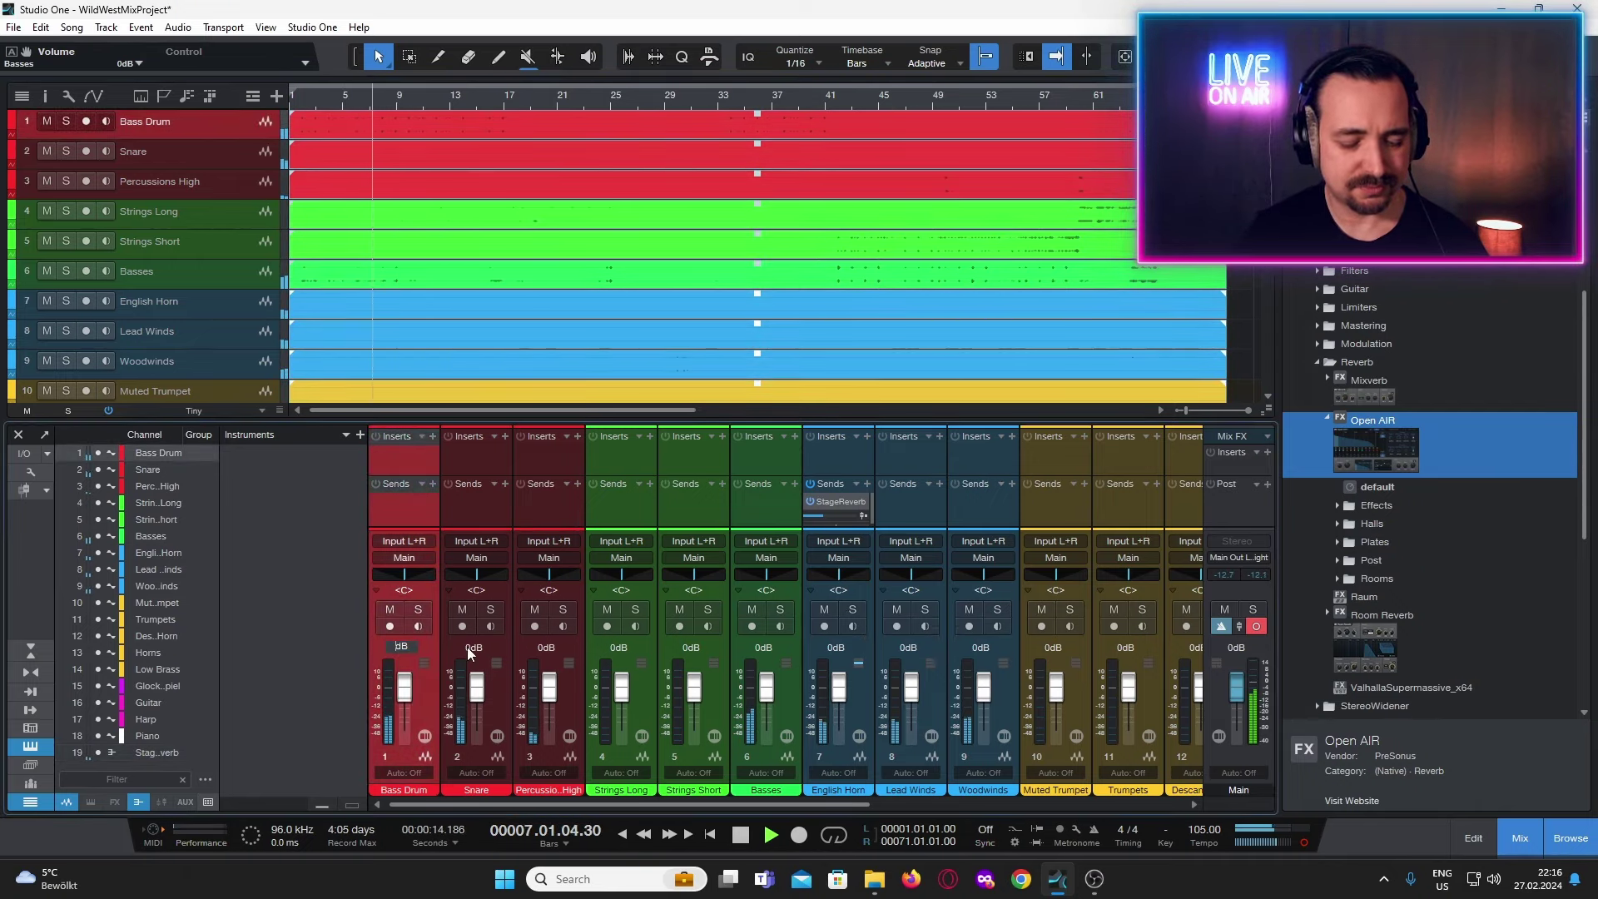
{"action": "type", "text": "0"}
{"action": "key", "text": "Return"}
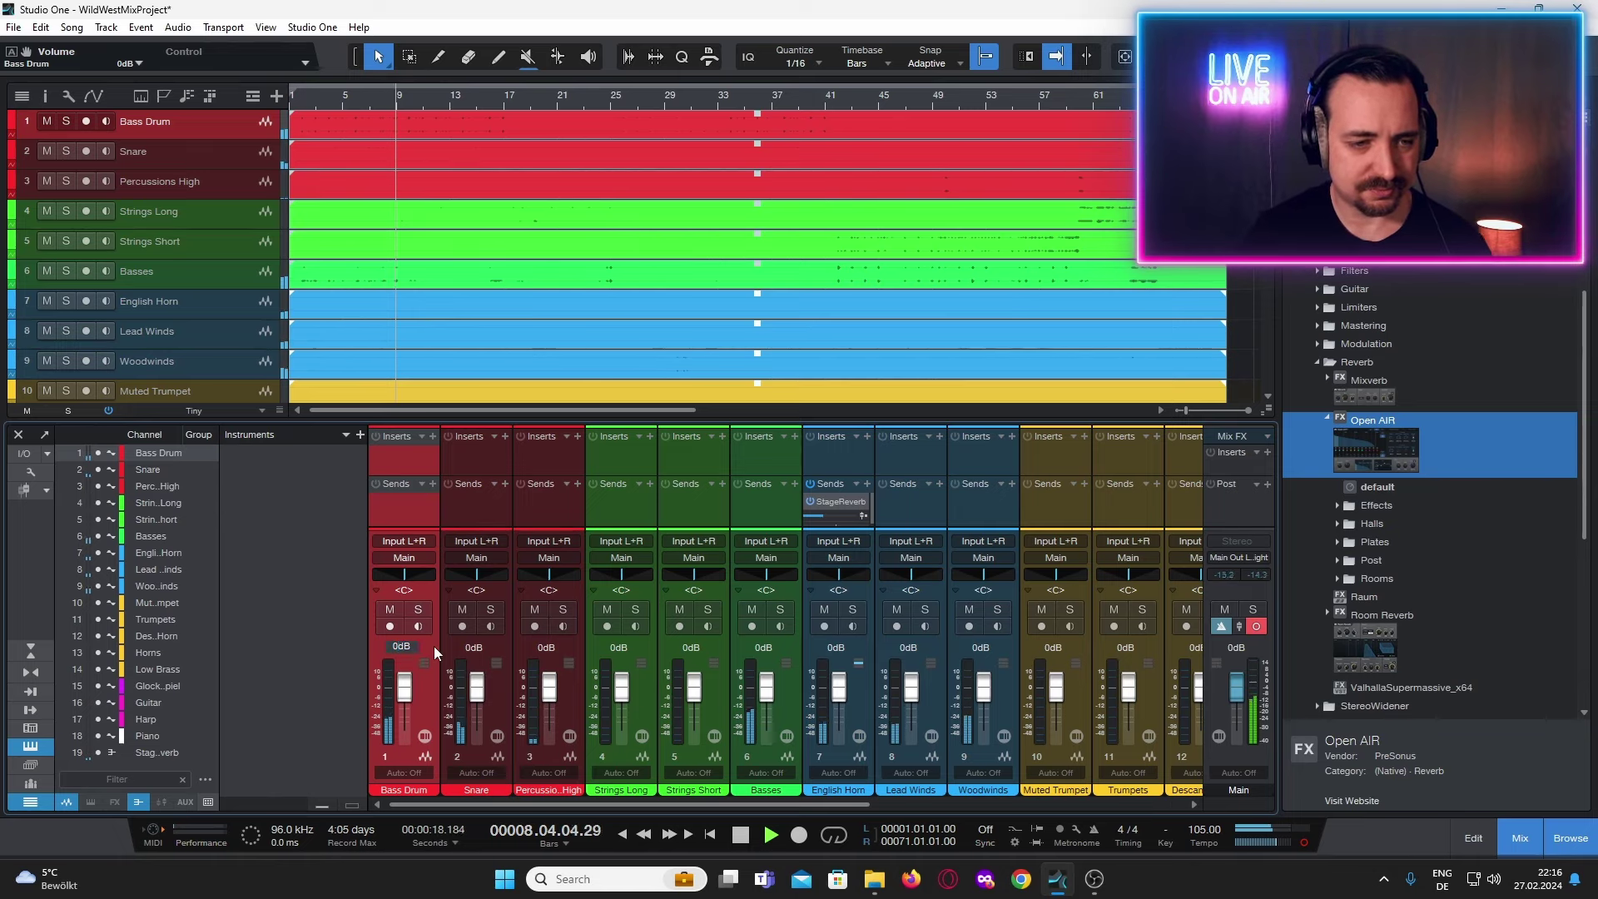
{"action": "type", "text": "-2"}
{"action": "key", "text": "Return"}
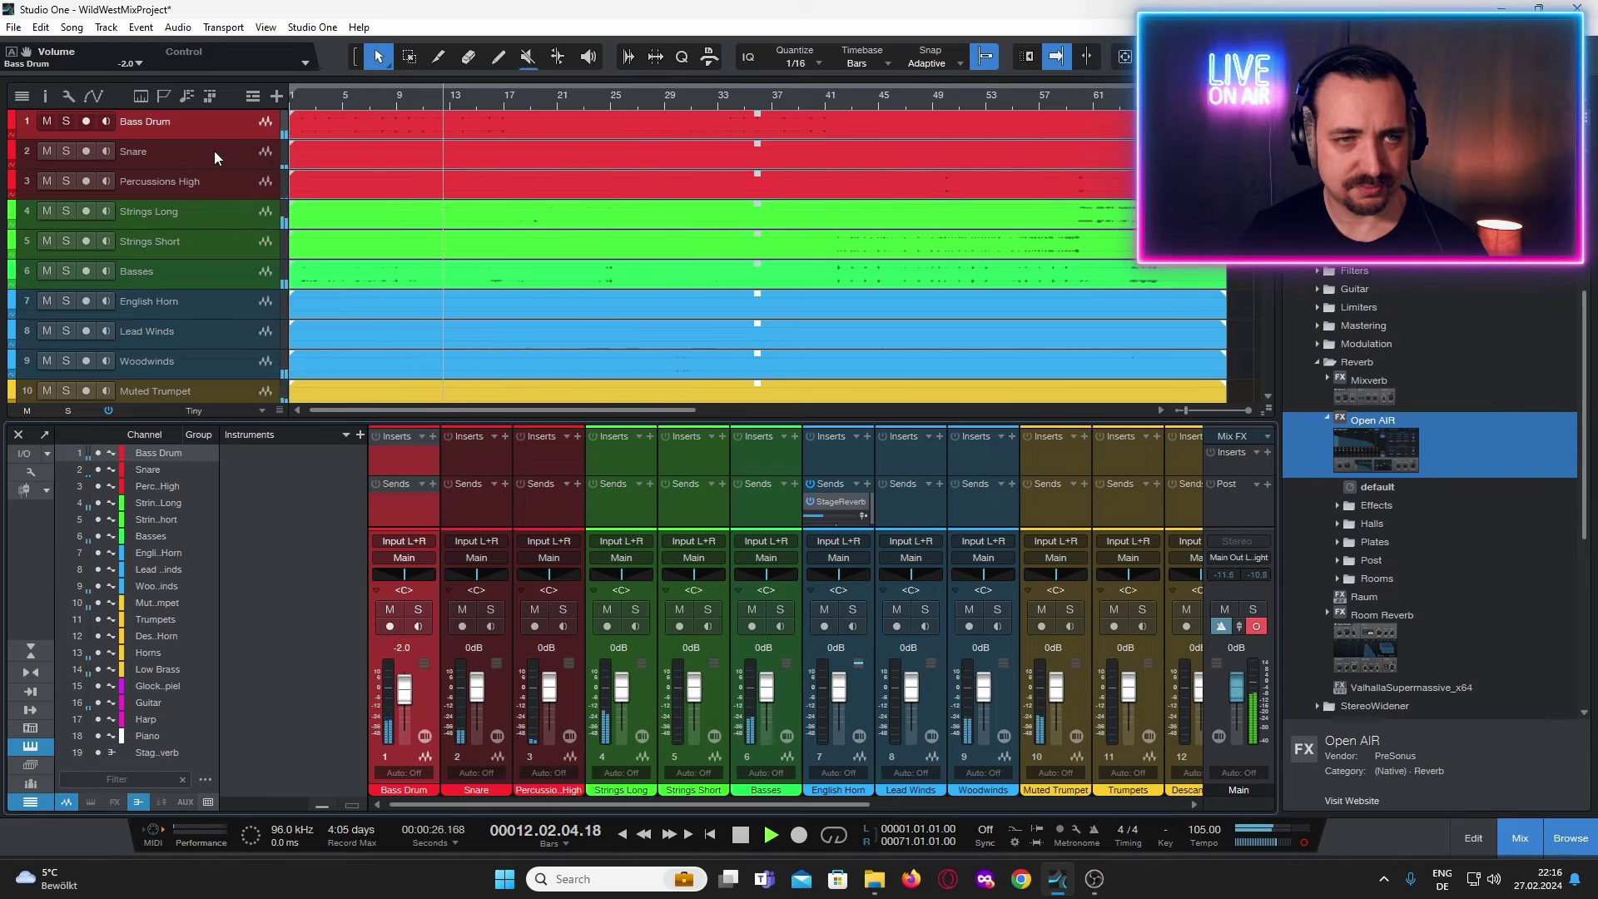
Try the Strings Long channel's volume at +1 dB during playback and return it to 0 dB.
{"action": "scroll", "coordinate": [421, 266], "scroll_direction": "down", "scroll_amount": 3}
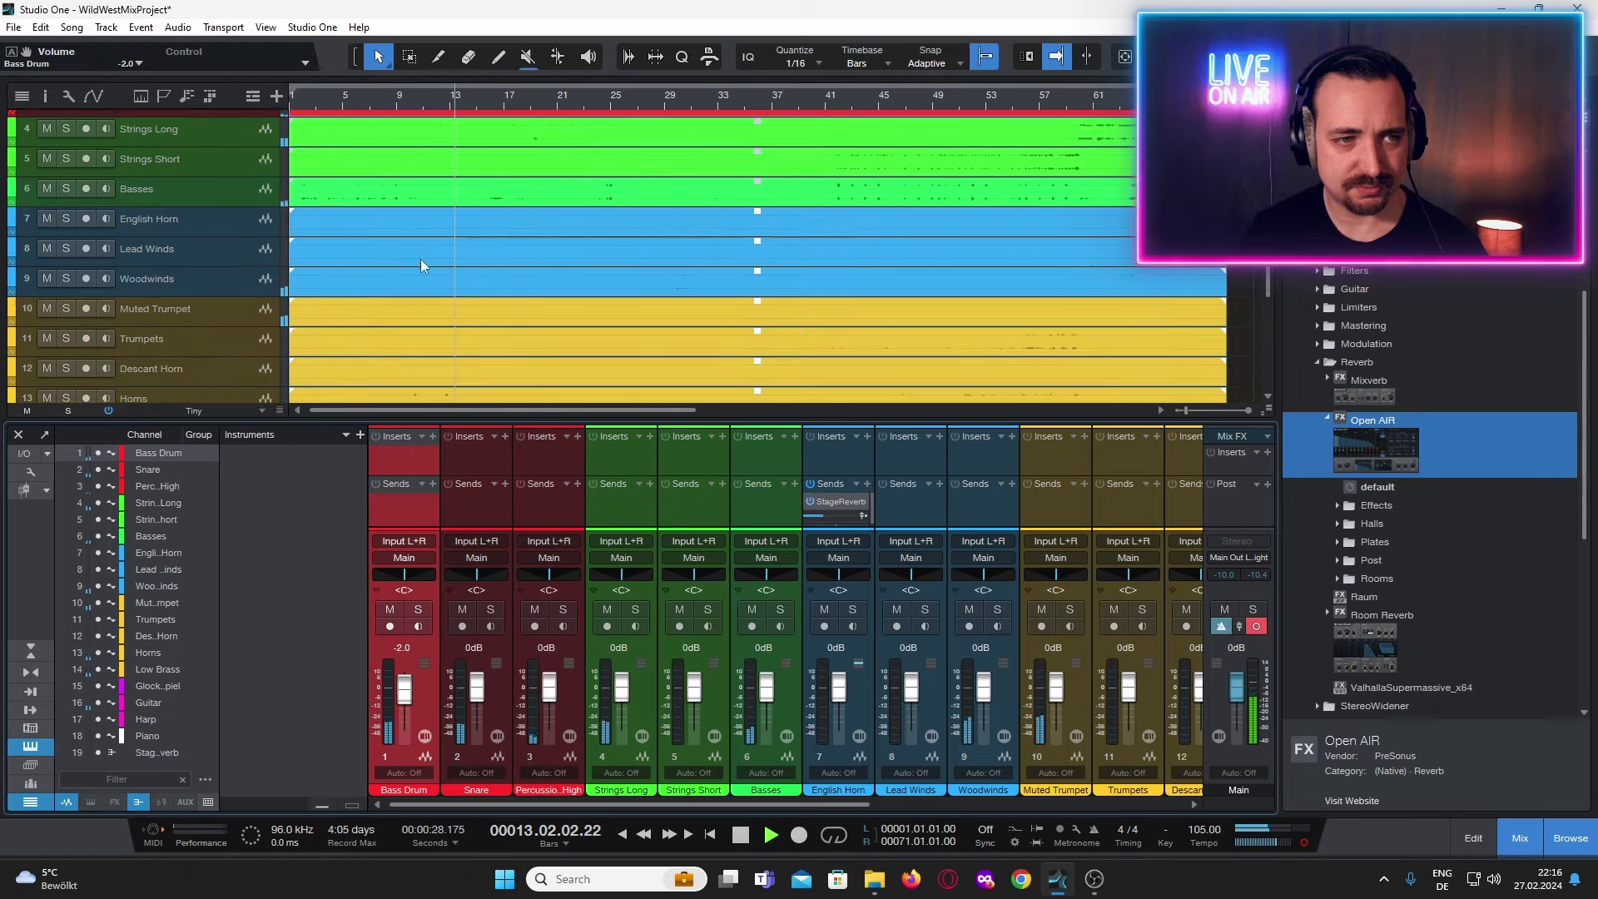
{"action": "scroll", "coordinate": [212, 241], "scroll_direction": "up", "scroll_amount": 1}
{"action": "left_click", "coordinate": [202, 158]}
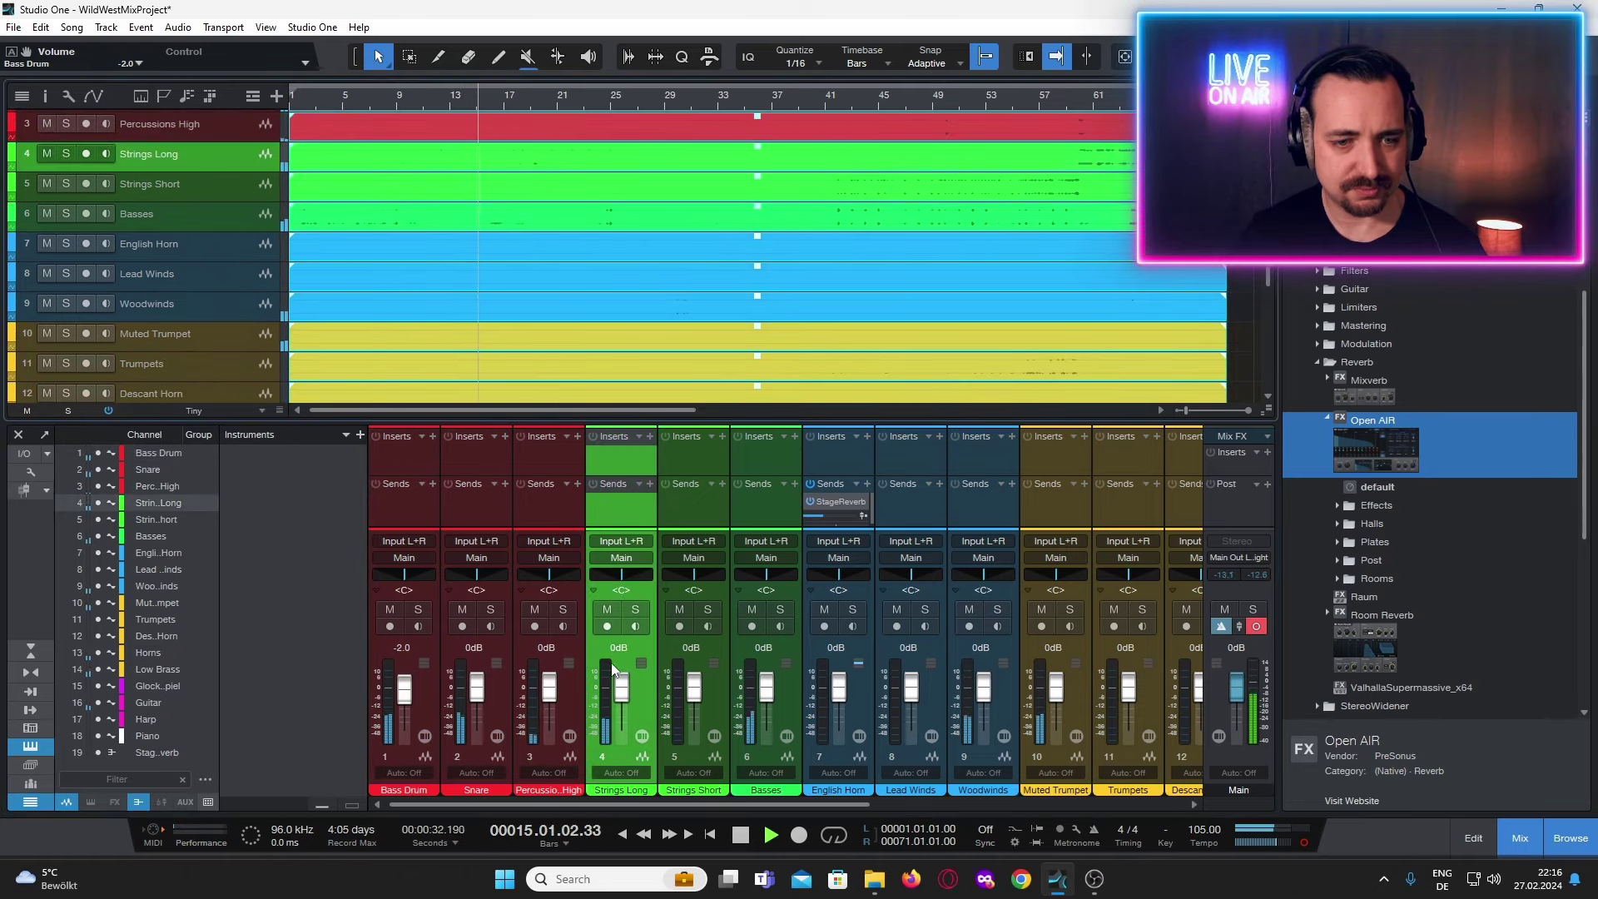
{"action": "scroll", "coordinate": [613, 668], "scroll_direction": "up", "scroll_amount": 2}
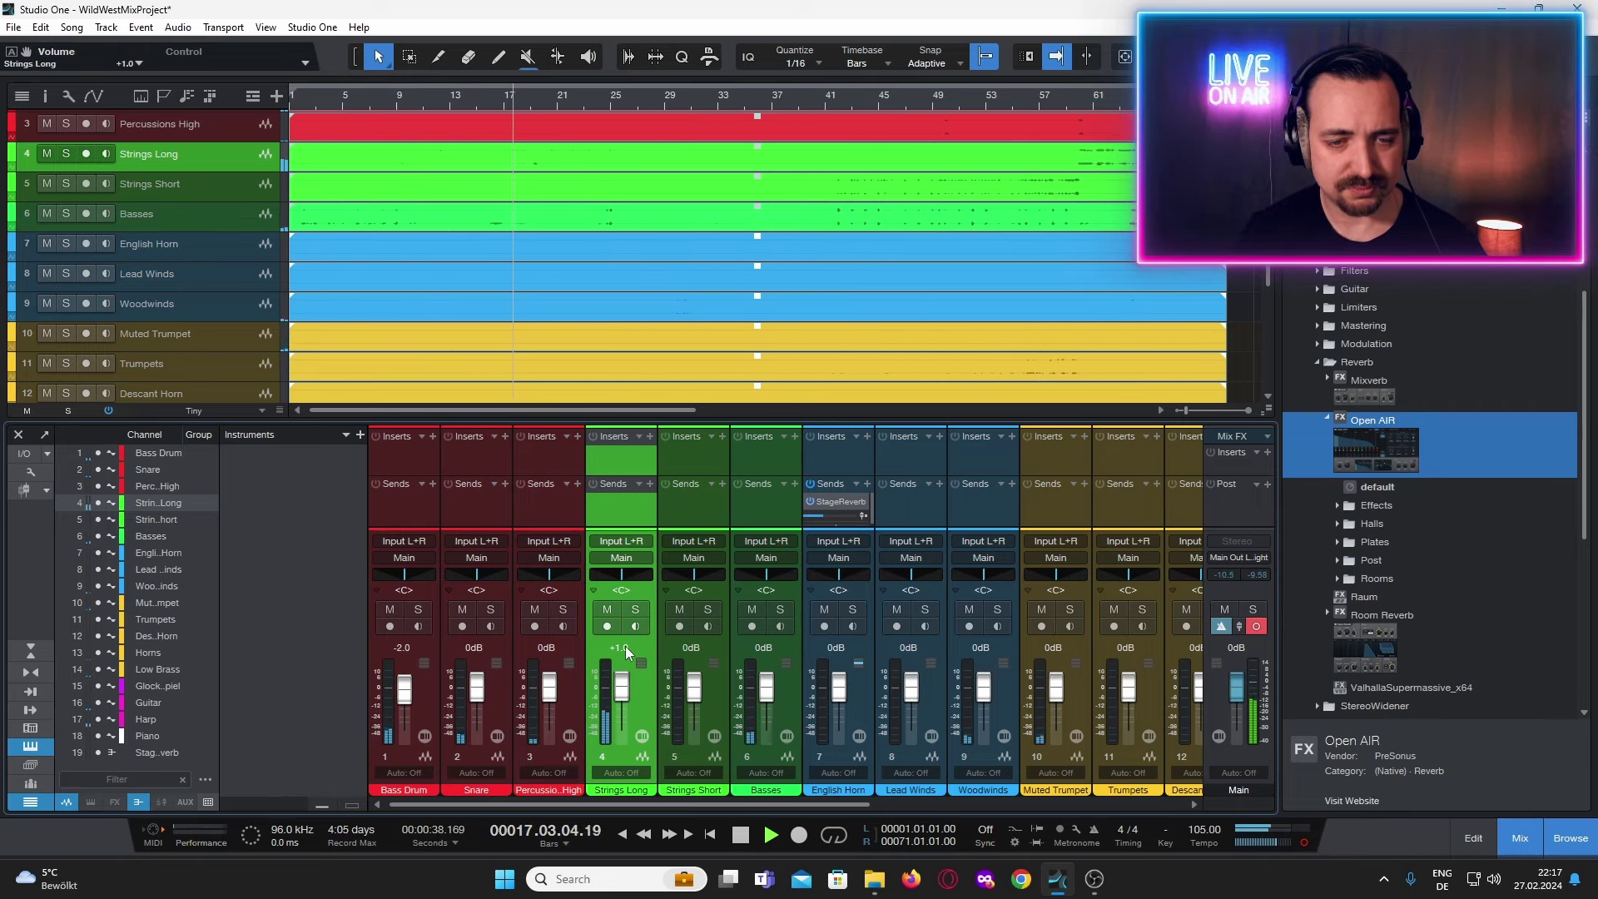
{"action": "left_click", "coordinate": [622, 646]}
{"action": "type", "text": "0"}
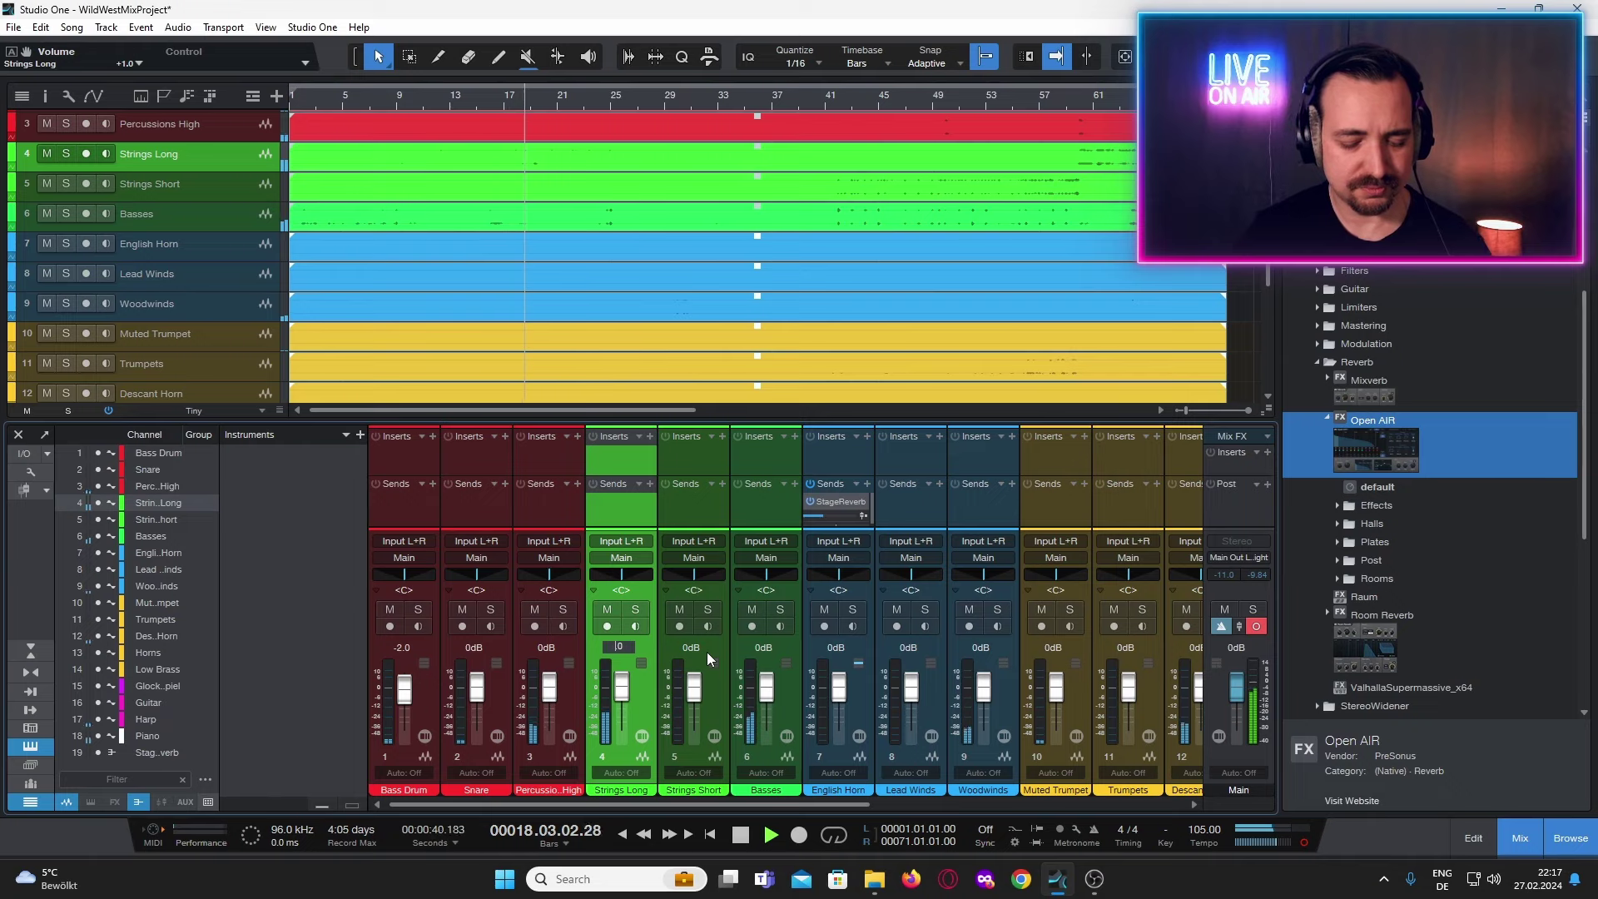
{"action": "key", "text": "Return"}
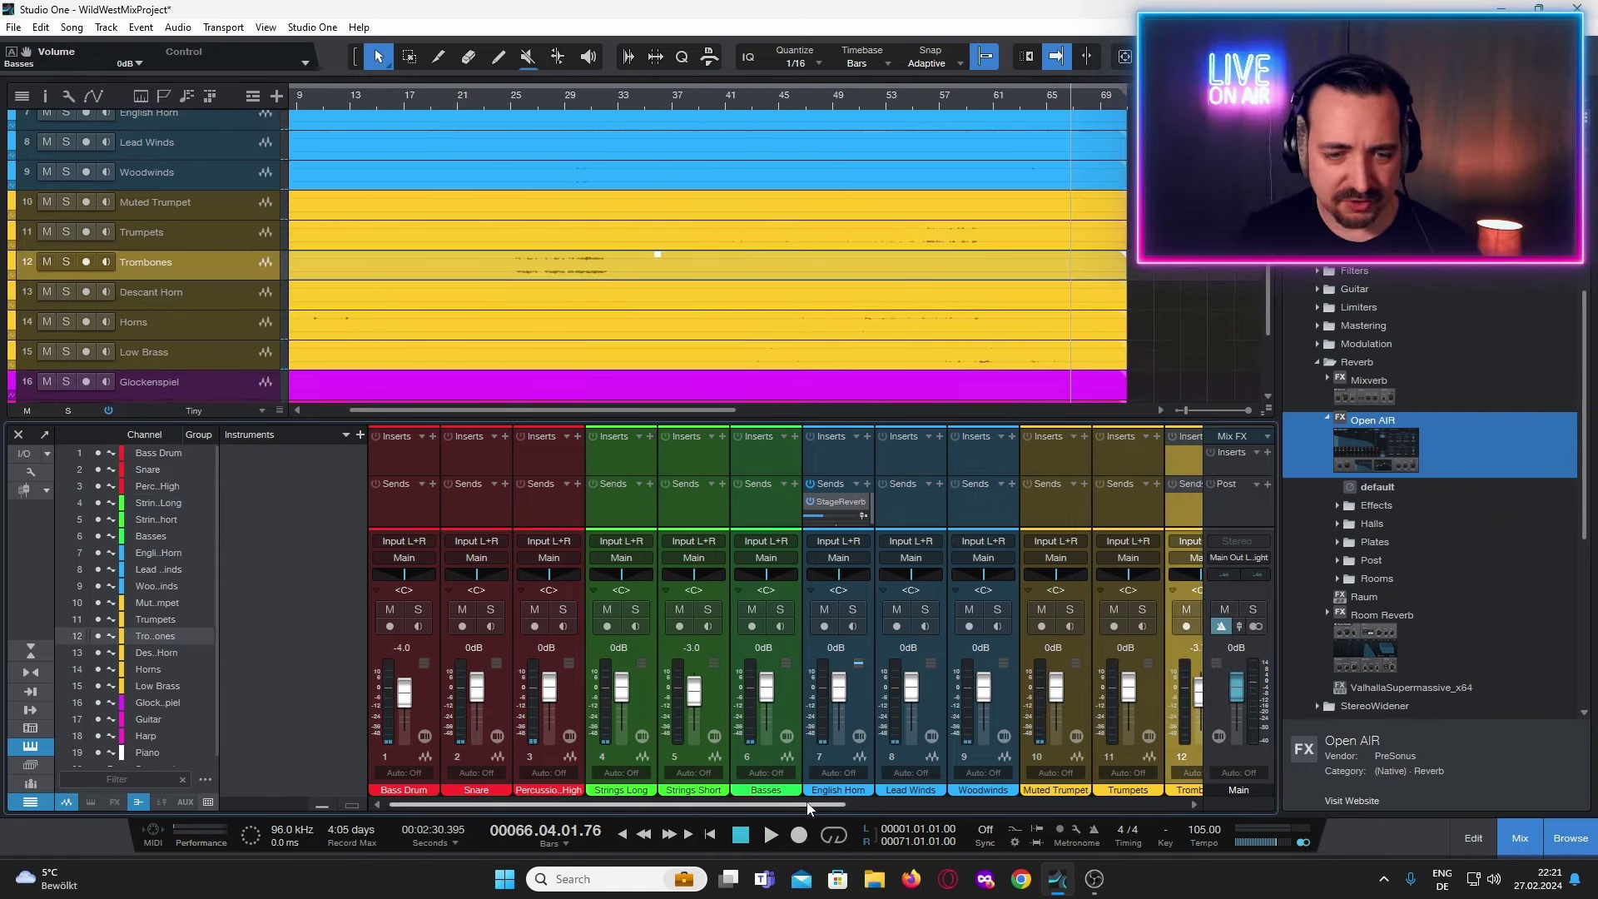
Review the volume levels across the mixer channels, selecting Low Brass, and return to the first tracks in the arrangement.
{"action": "scroll", "coordinate": [957, 804], "scroll_direction": "right", "scroll_amount": 4}
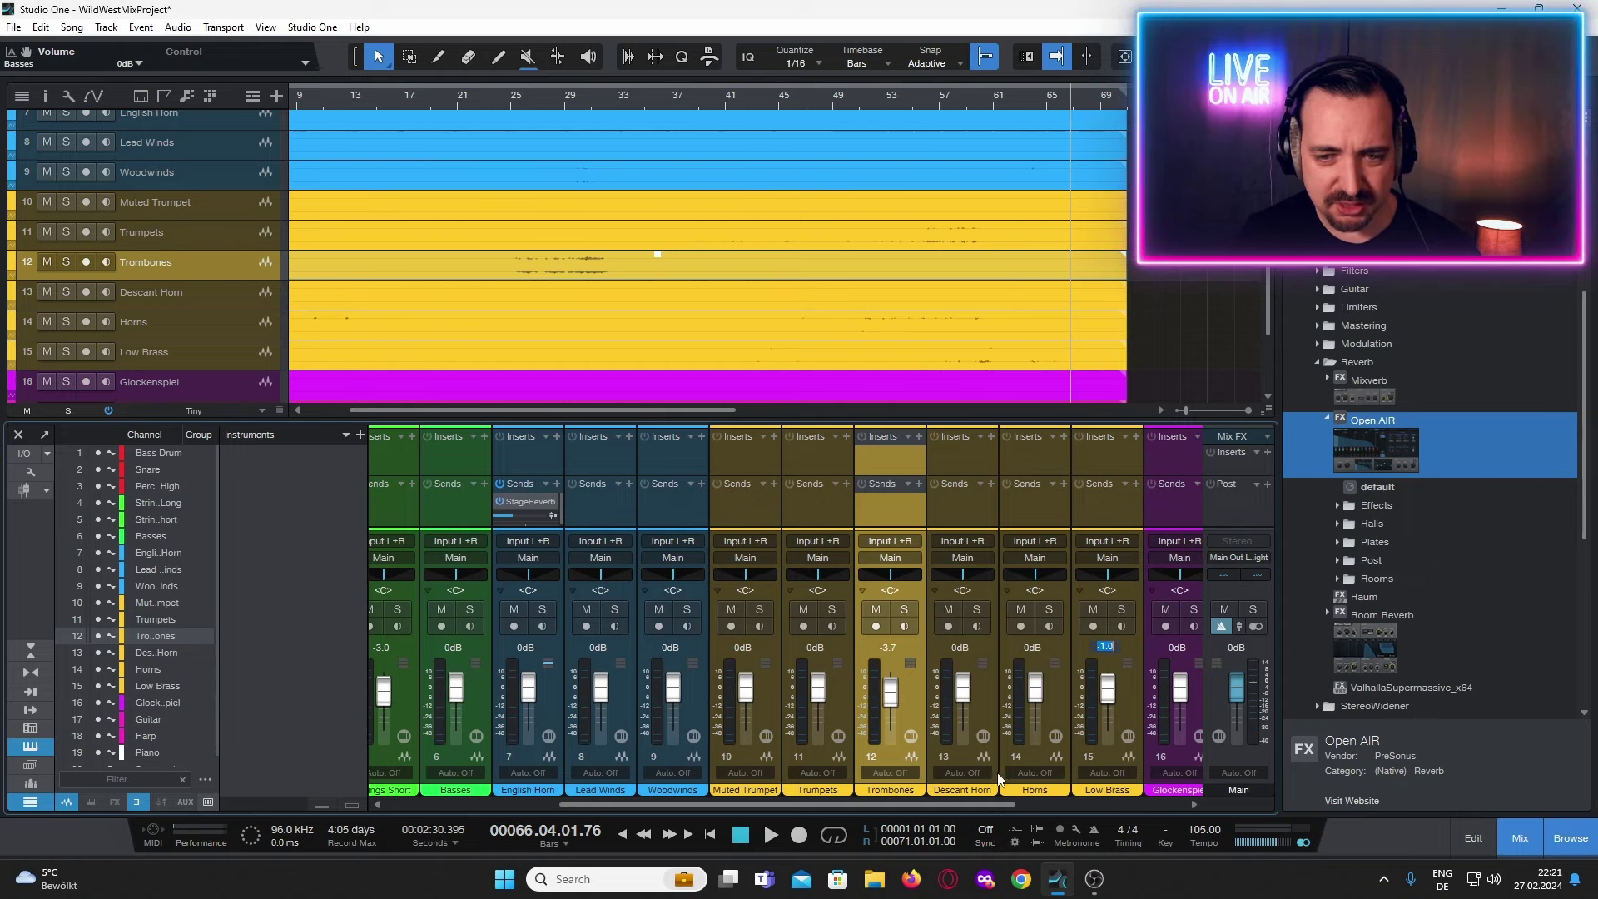
{"action": "left_click", "coordinate": [1107, 512]}
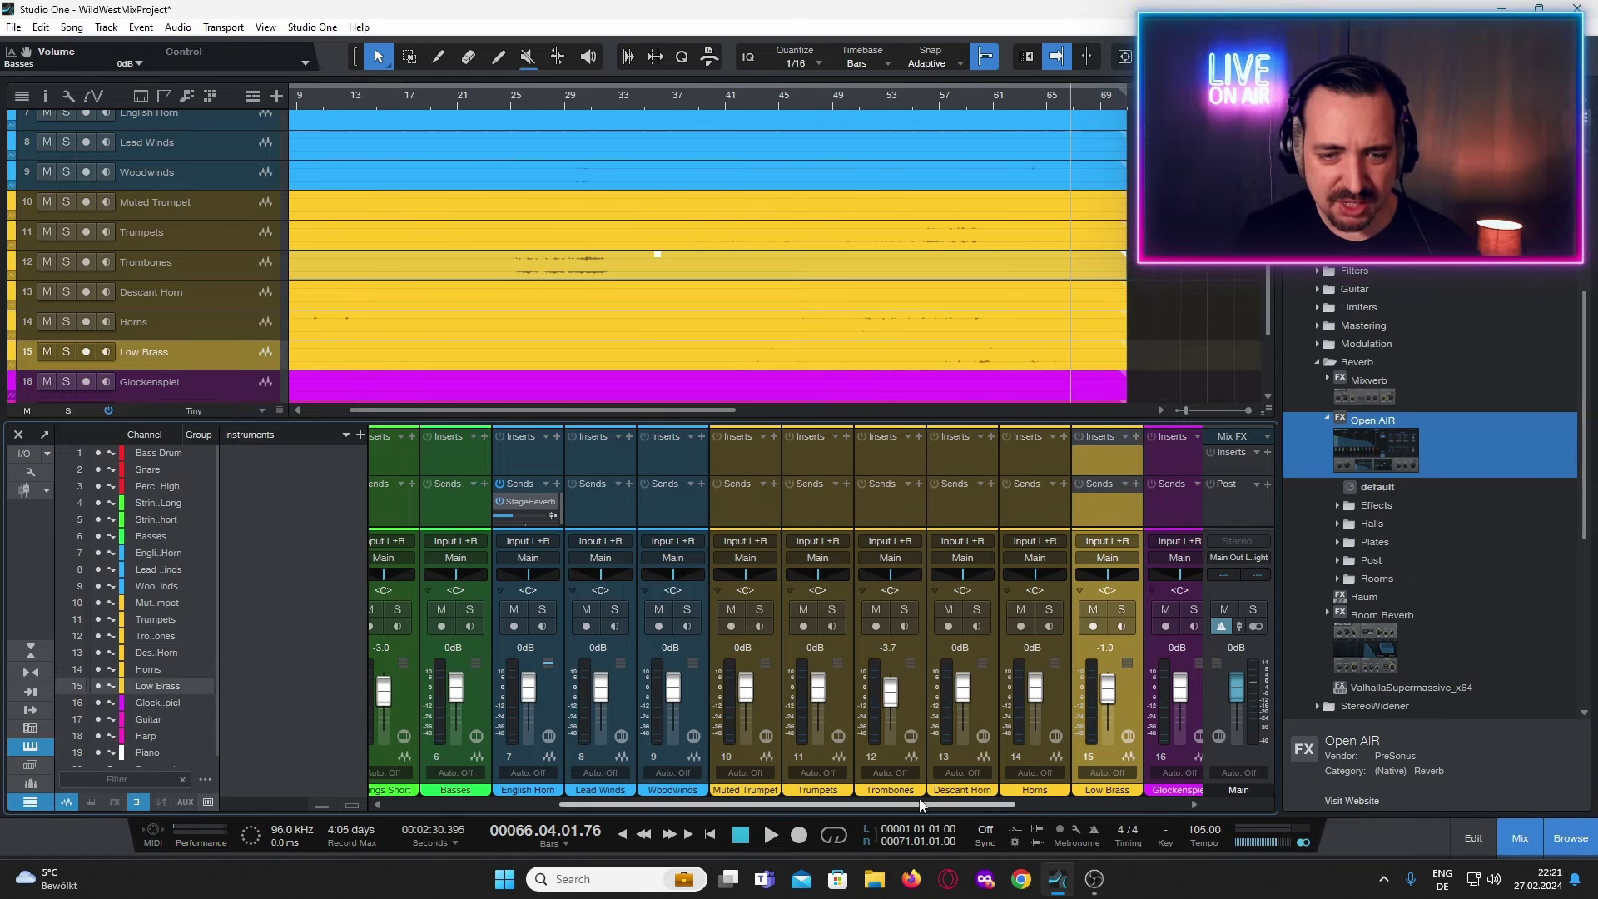
{"action": "scroll", "coordinate": [961, 804], "scroll_direction": "right", "scroll_amount": 1}
{"action": "left_click_drag", "start_coordinate": [962, 807], "coordinate": [774, 806]}
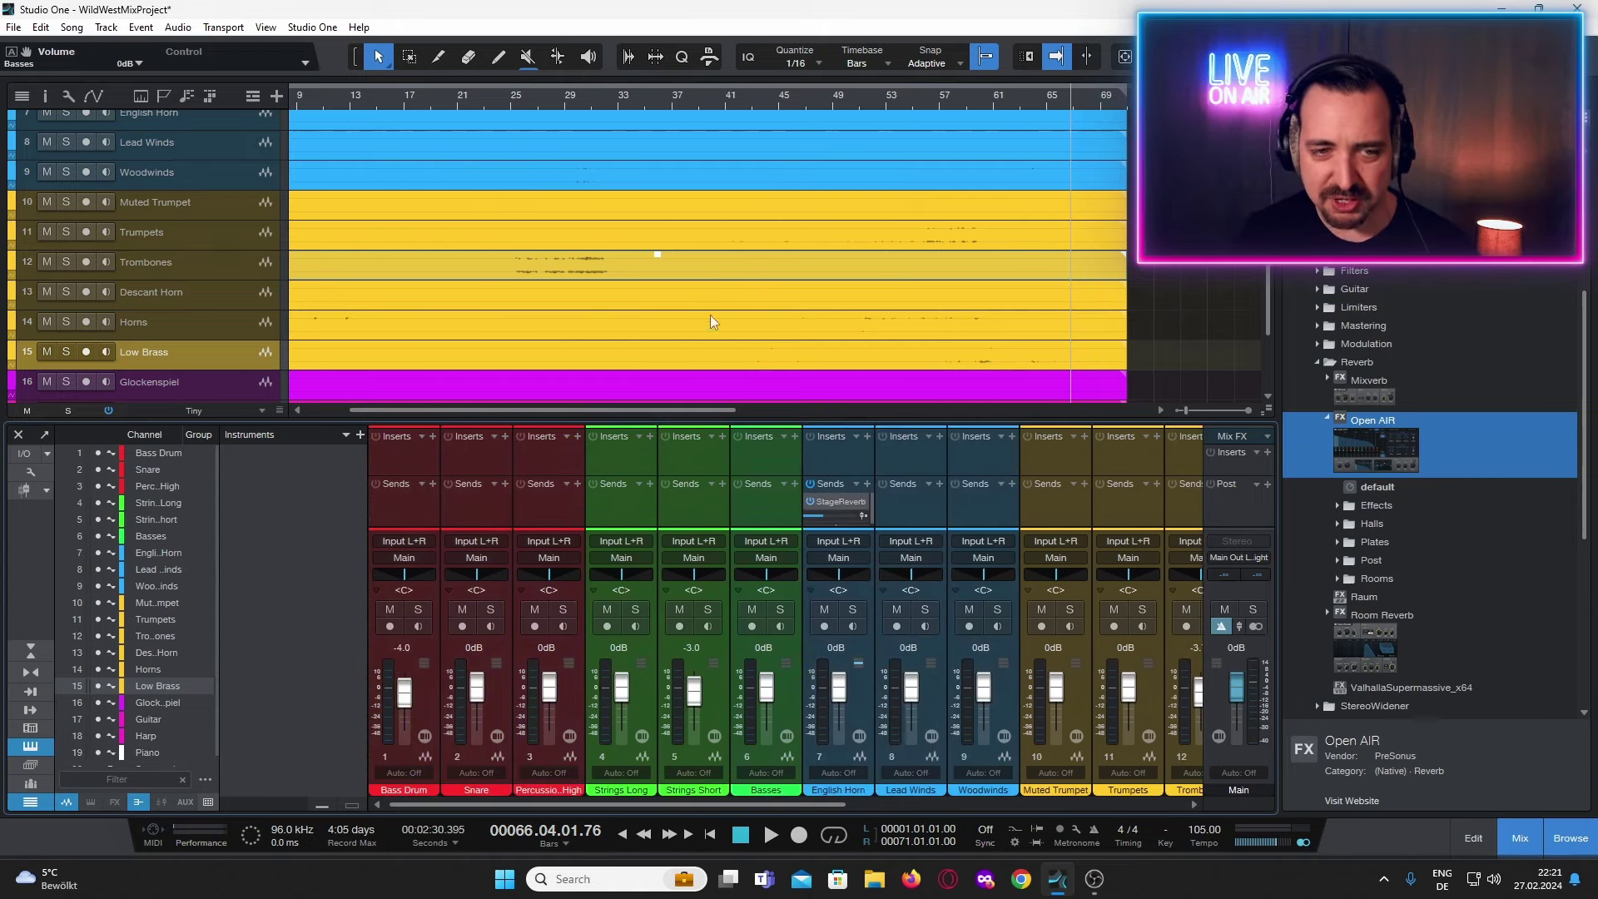
{"action": "scroll", "coordinate": [716, 309], "scroll_direction": "left", "scroll_amount": 3}
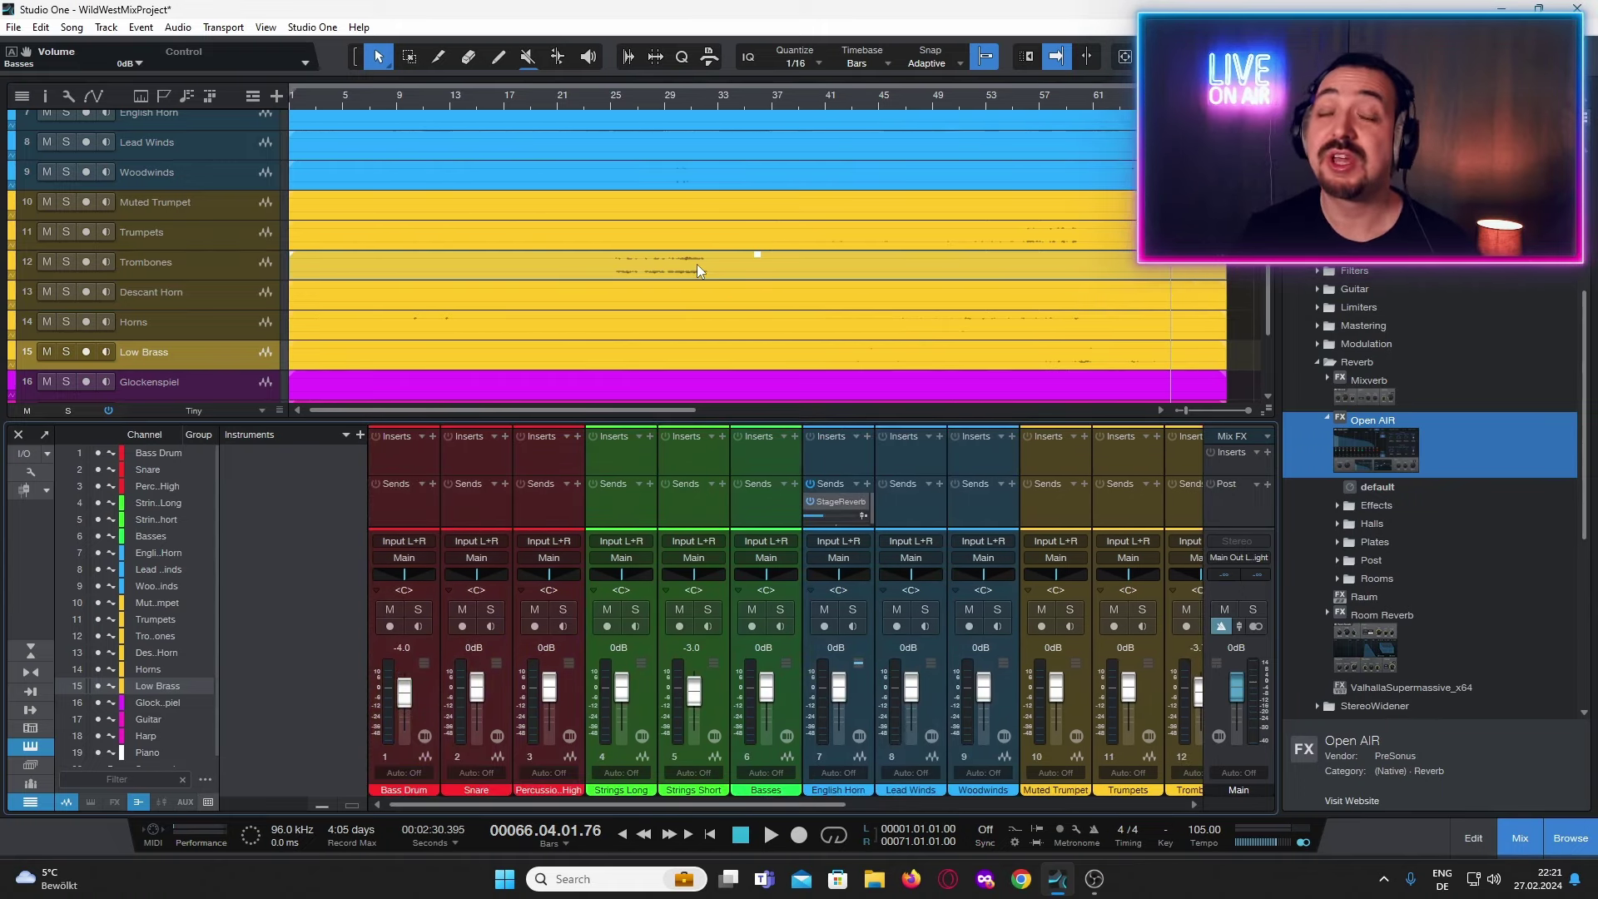
{"action": "scroll", "coordinate": [466, 278], "scroll_direction": "up", "scroll_amount": 3}
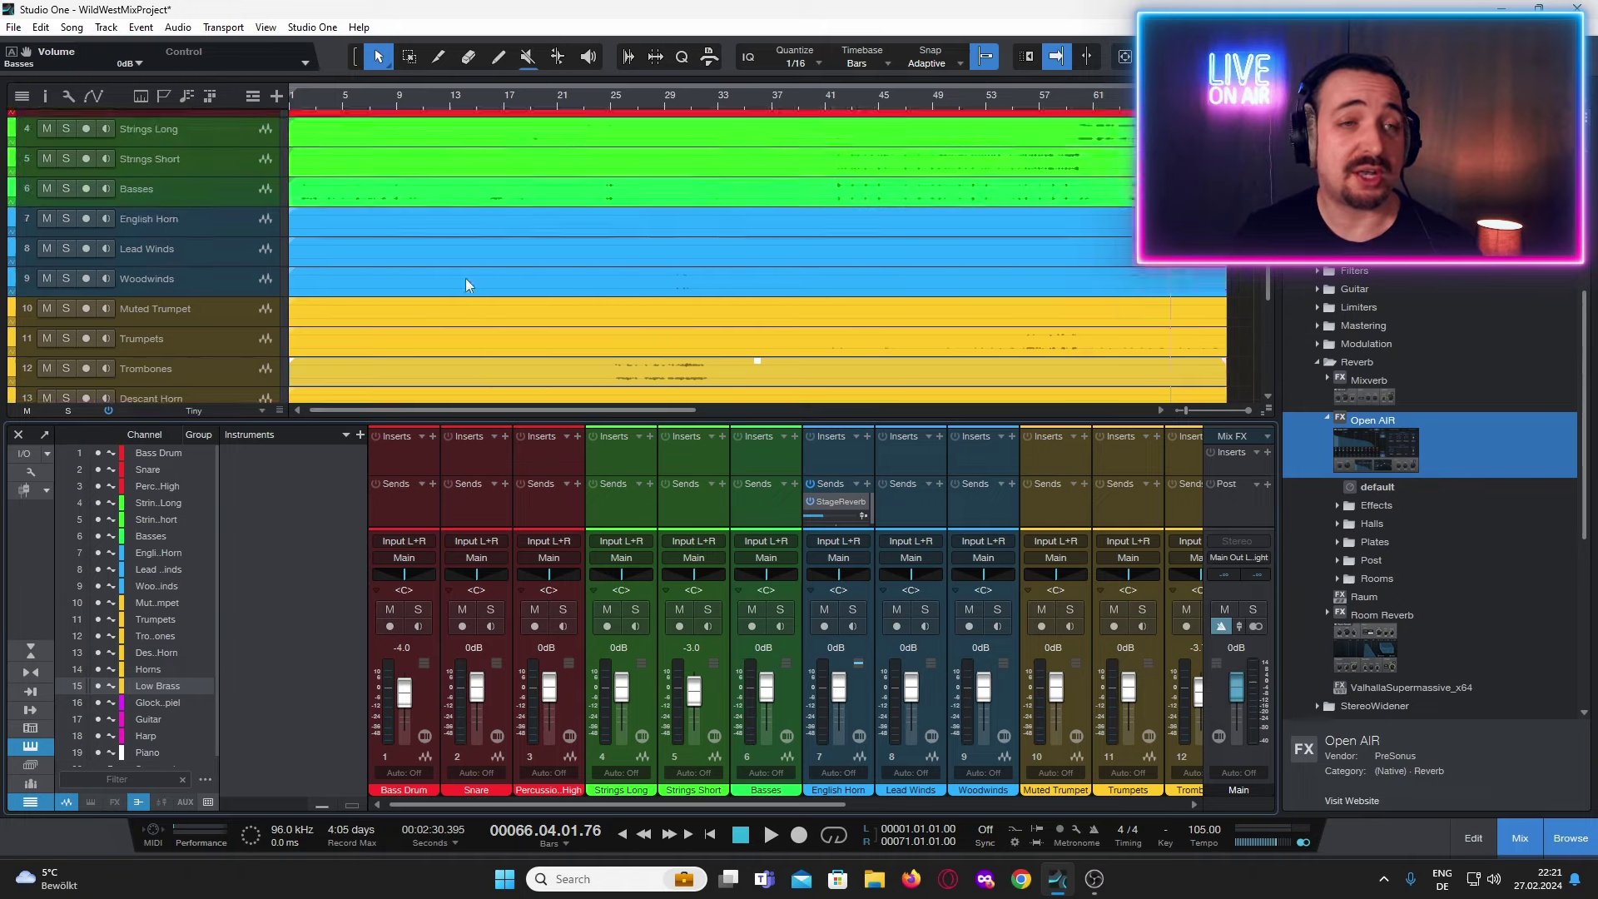
{"action": "scroll", "coordinate": [450, 218], "scroll_direction": "down", "scroll_amount": 1}
{"action": "scroll", "coordinate": [466, 219], "scroll_direction": "up", "scroll_amount": 2}
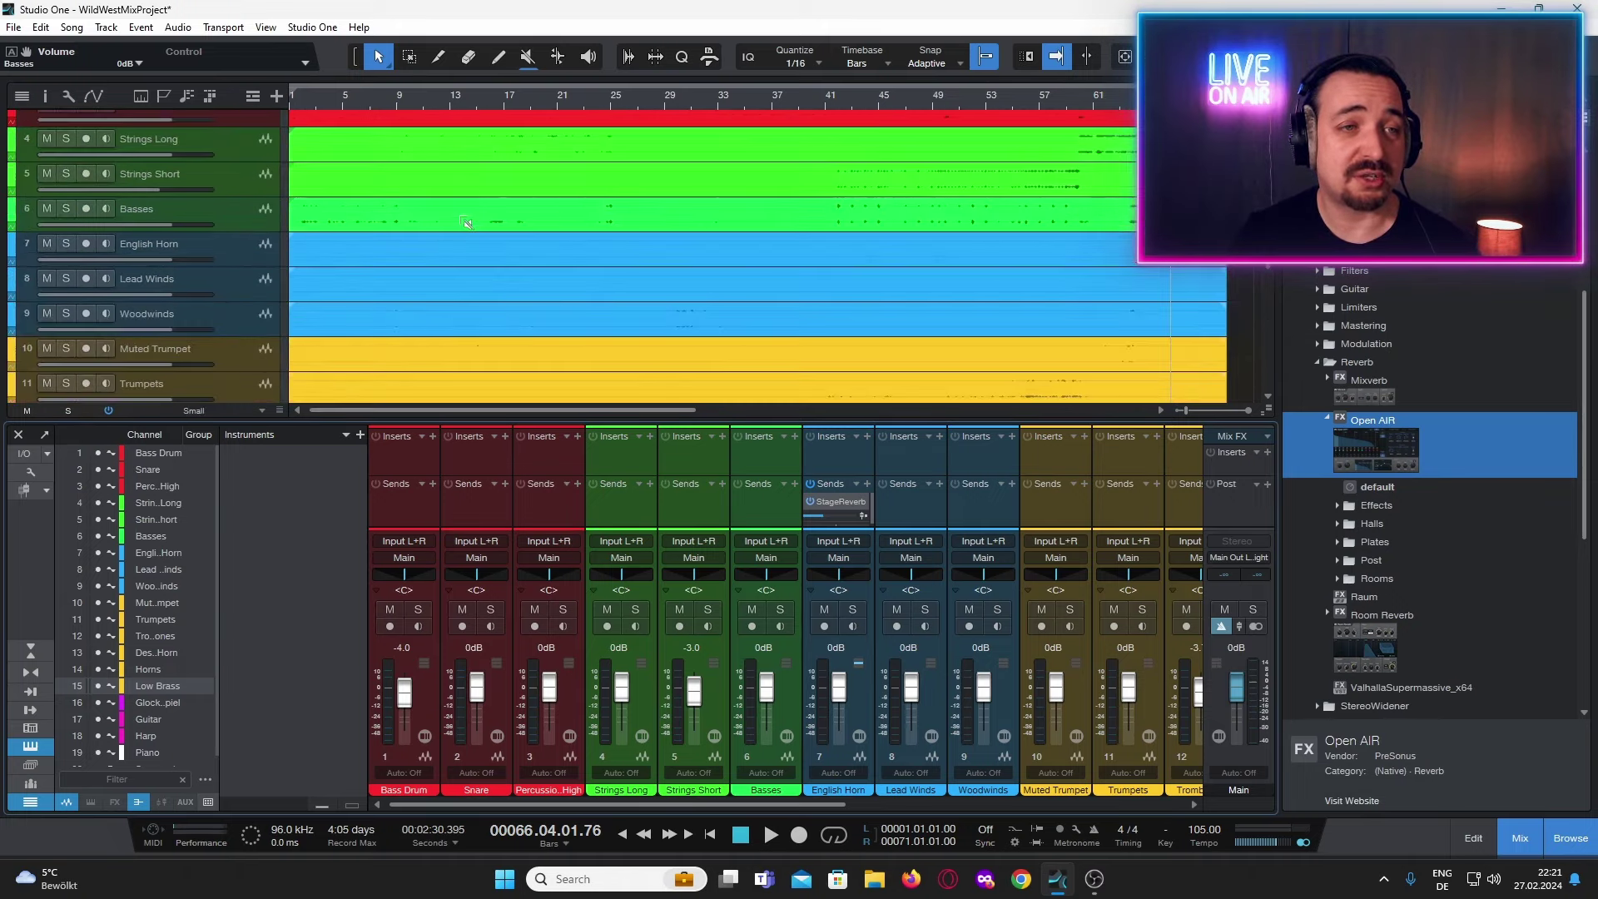
{"action": "scroll", "coordinate": [474, 219], "scroll_direction": "up", "scroll_amount": 2}
Play from the song's start, add a StageReverb send to the Bass Drum at about -27.6 dB, and stop playback.
{"action": "left_click", "coordinate": [372, 95]}
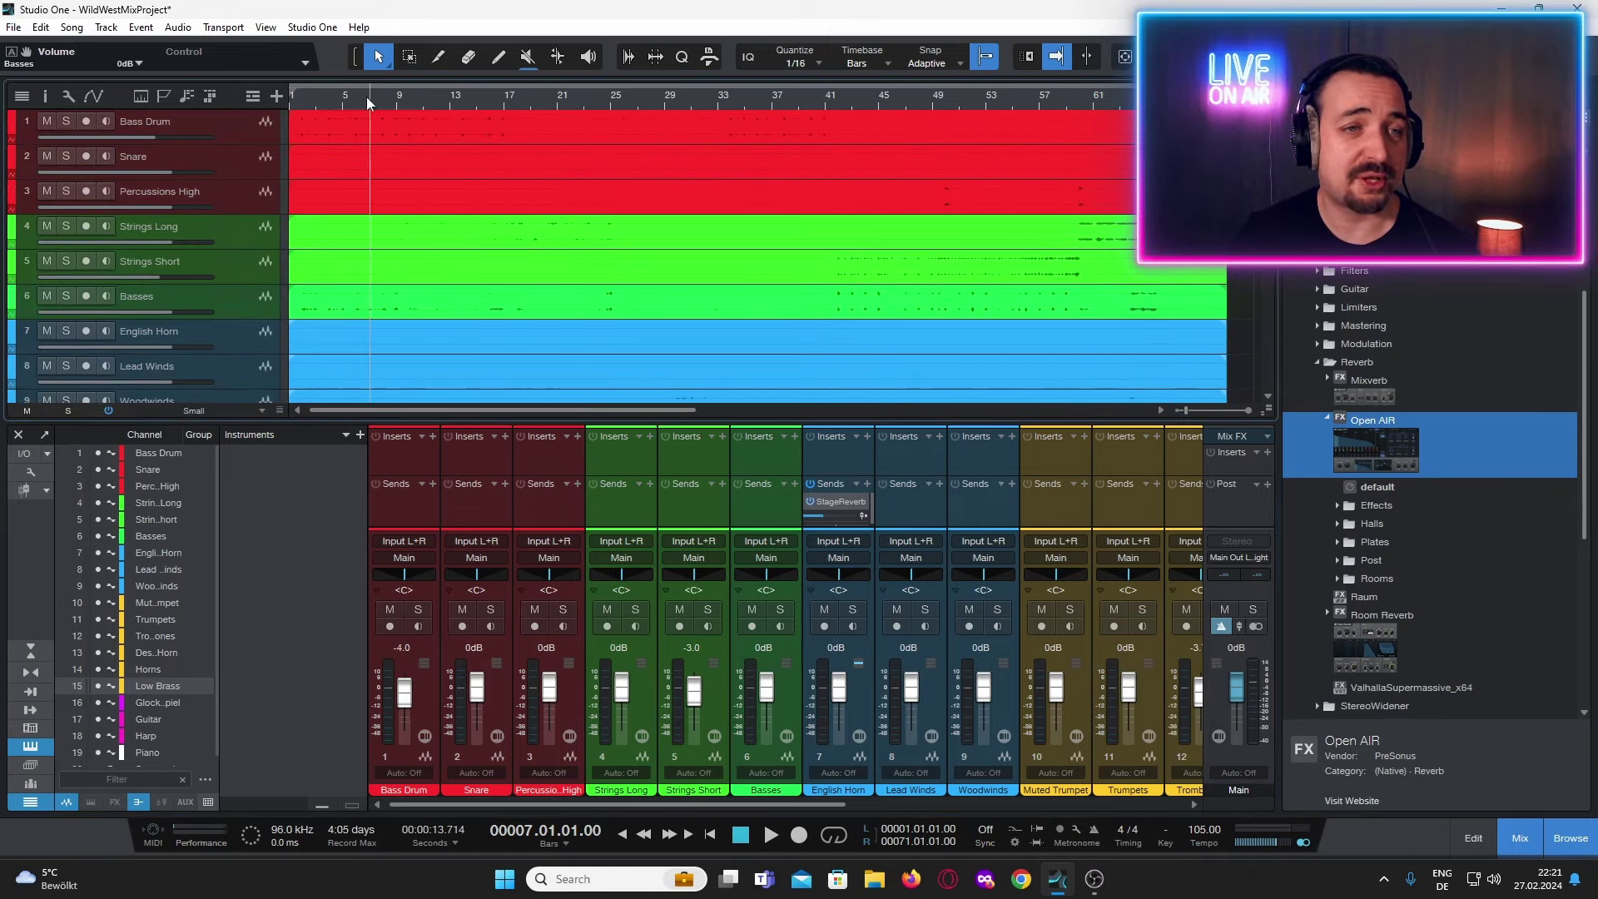
{"action": "left_click", "coordinate": [711, 833]}
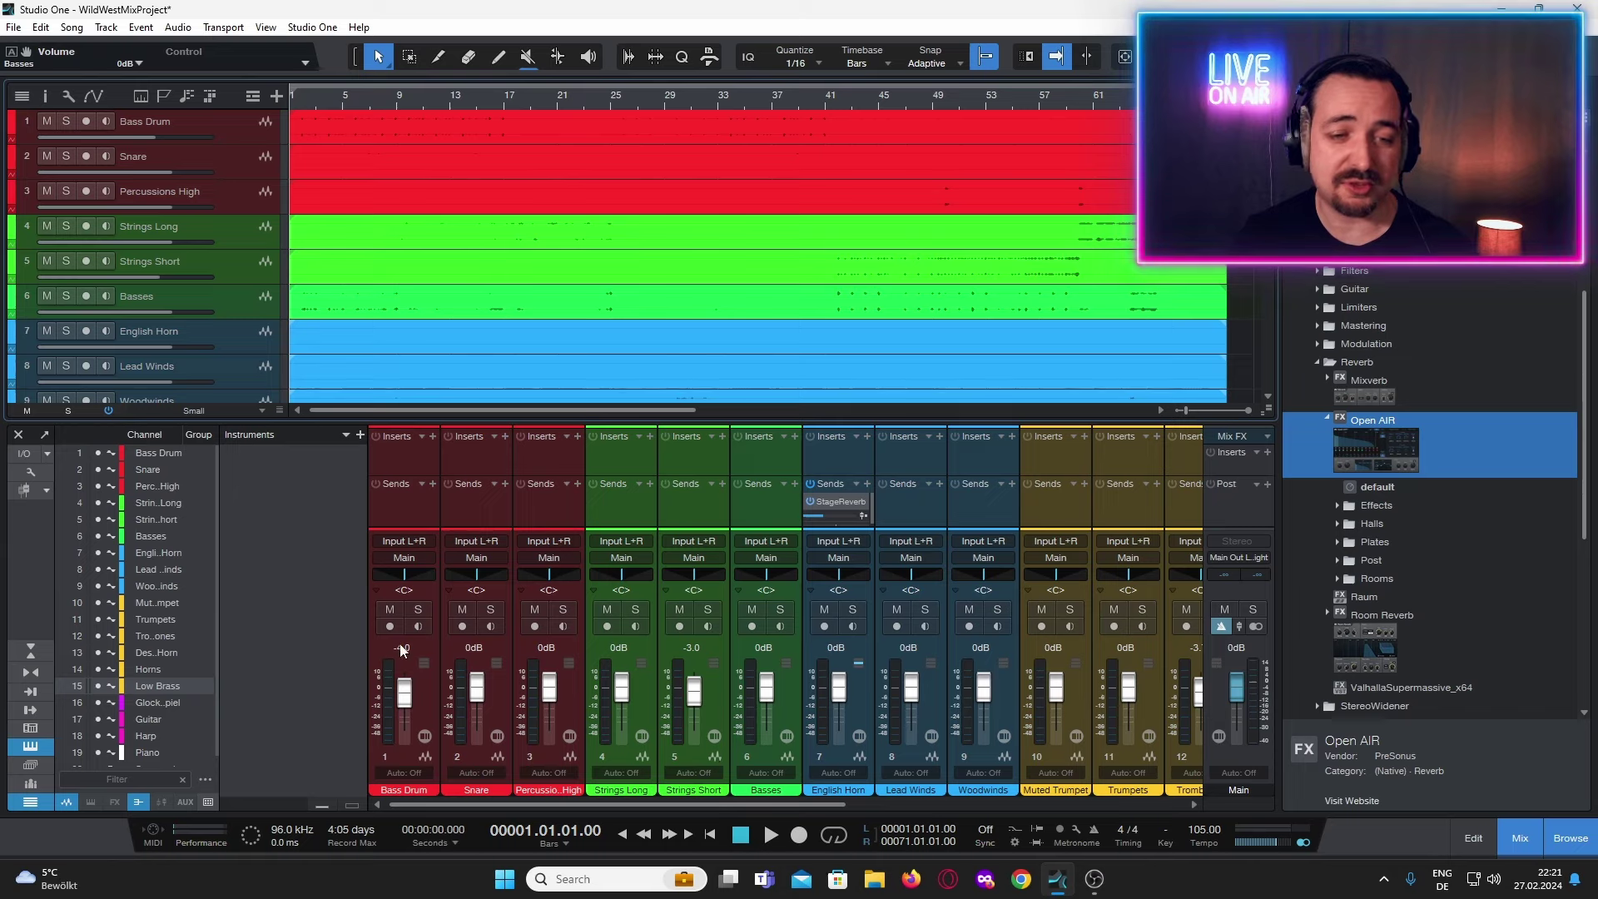
{"action": "left_click", "coordinate": [771, 837]}
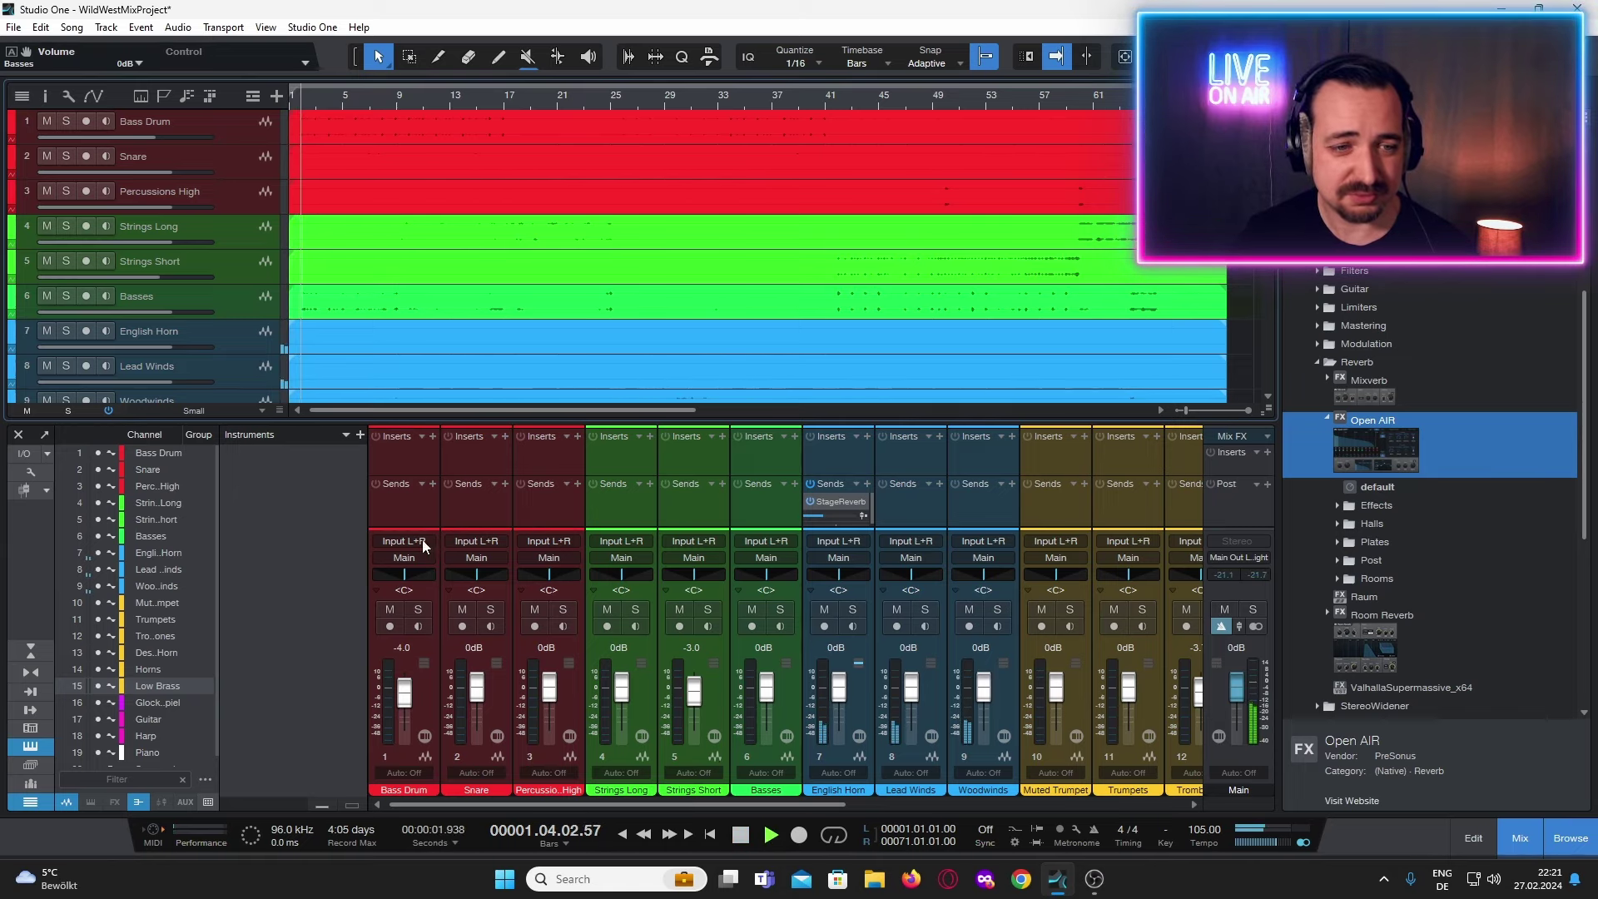
{"action": "left_click", "coordinate": [432, 483]}
{"action": "left_click", "coordinate": [483, 521]}
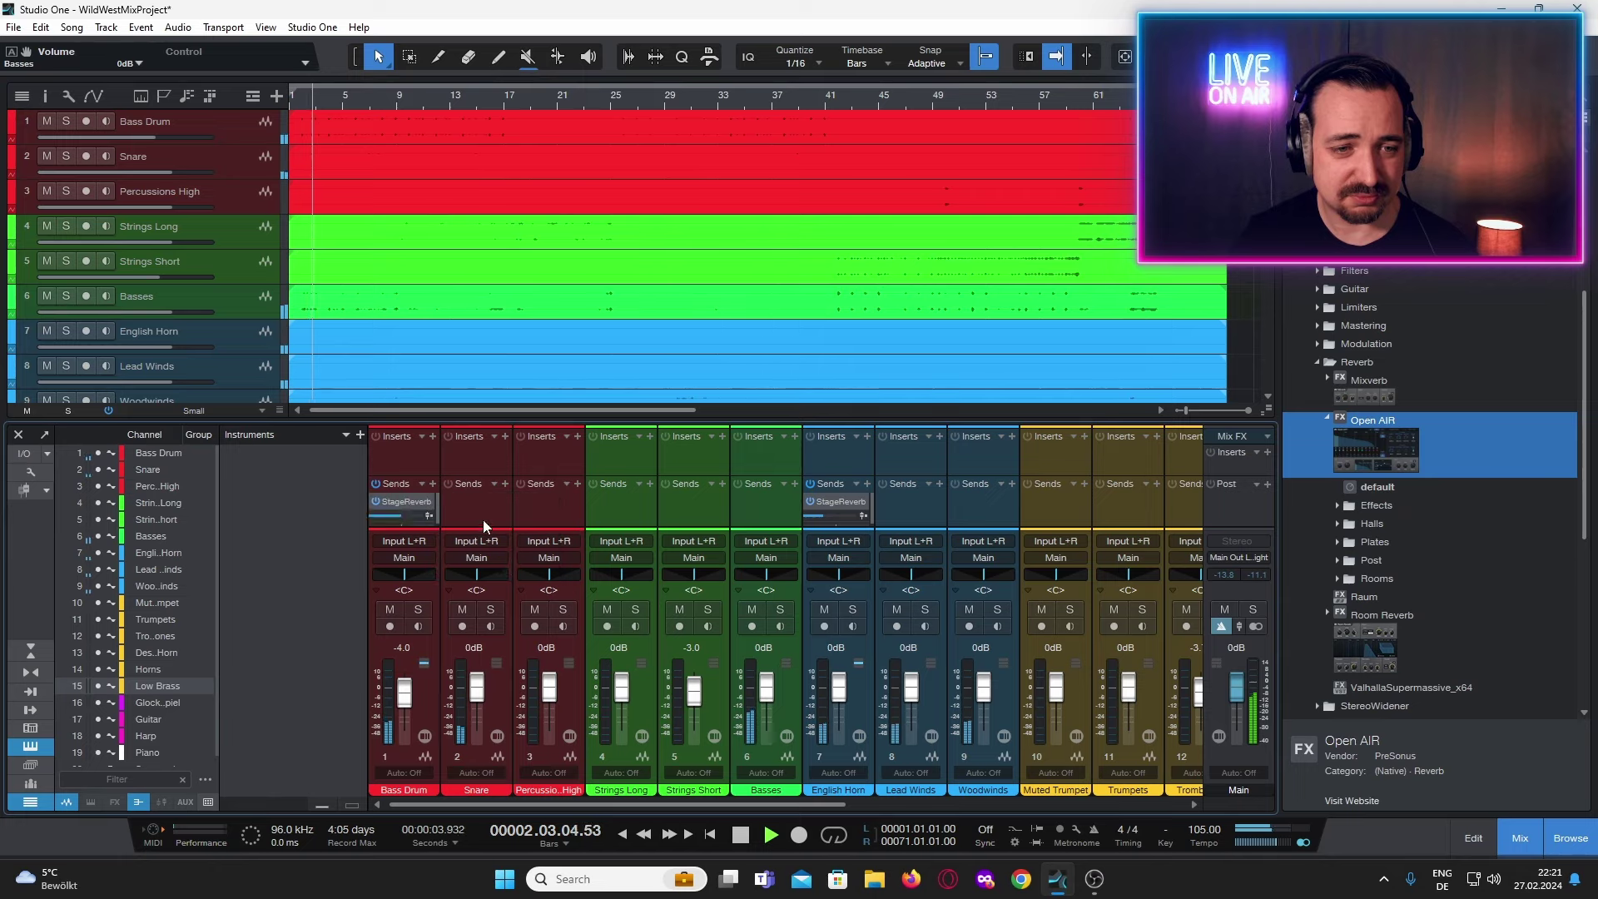
{"action": "left_click_drag", "start_coordinate": [398, 512], "coordinate": [383, 518]}
{"action": "left_click", "coordinate": [411, 451]}
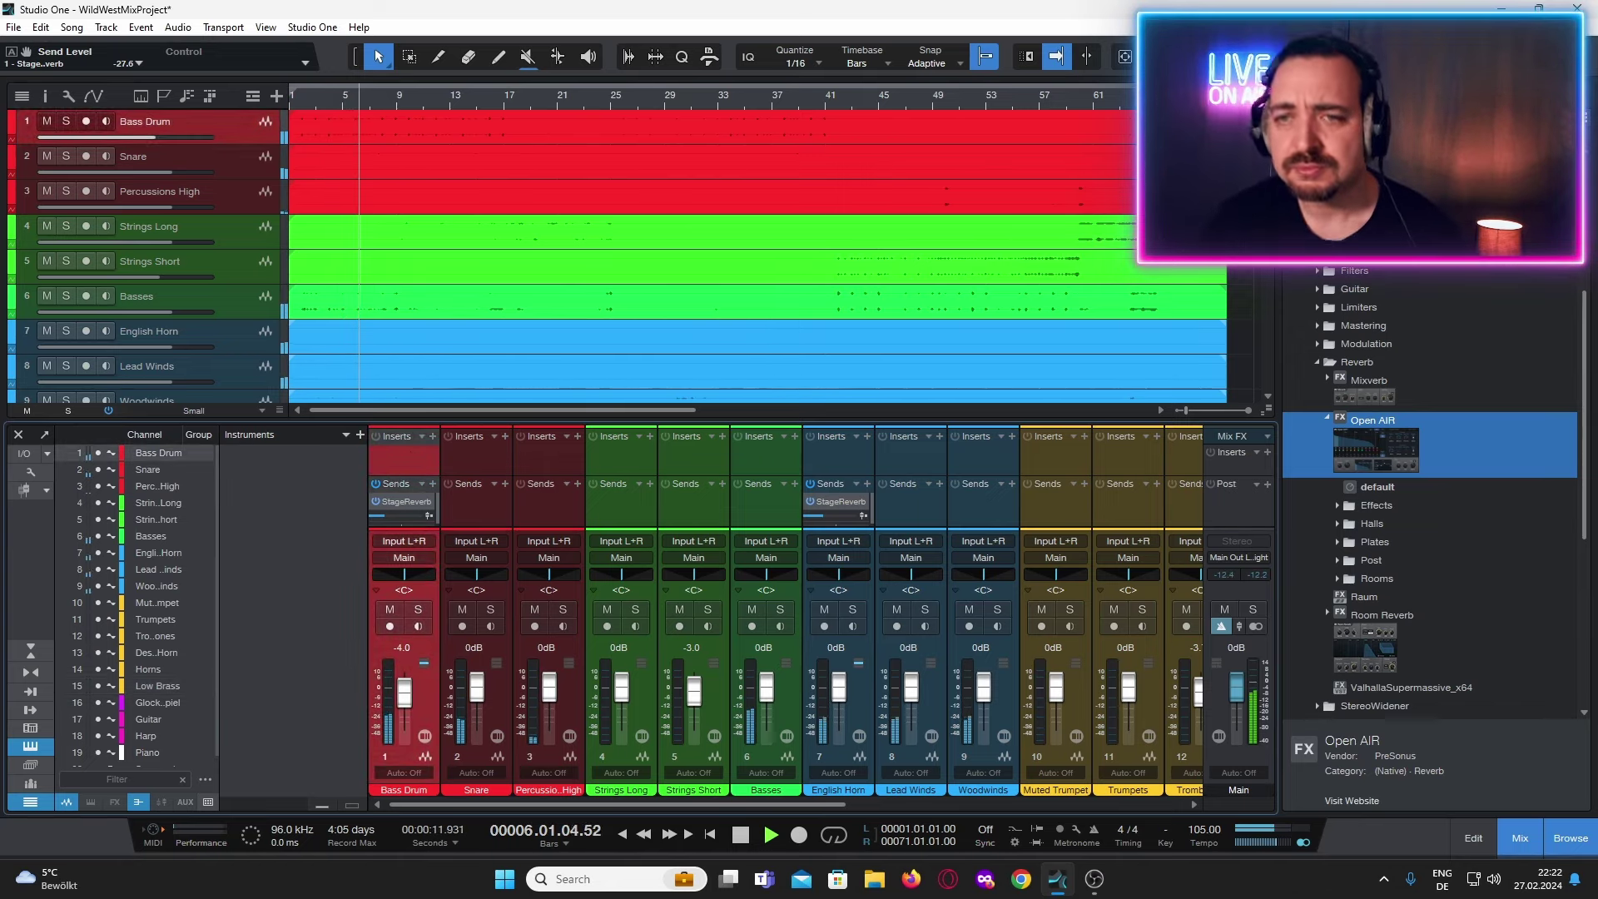
{"action": "key", "text": "space"}
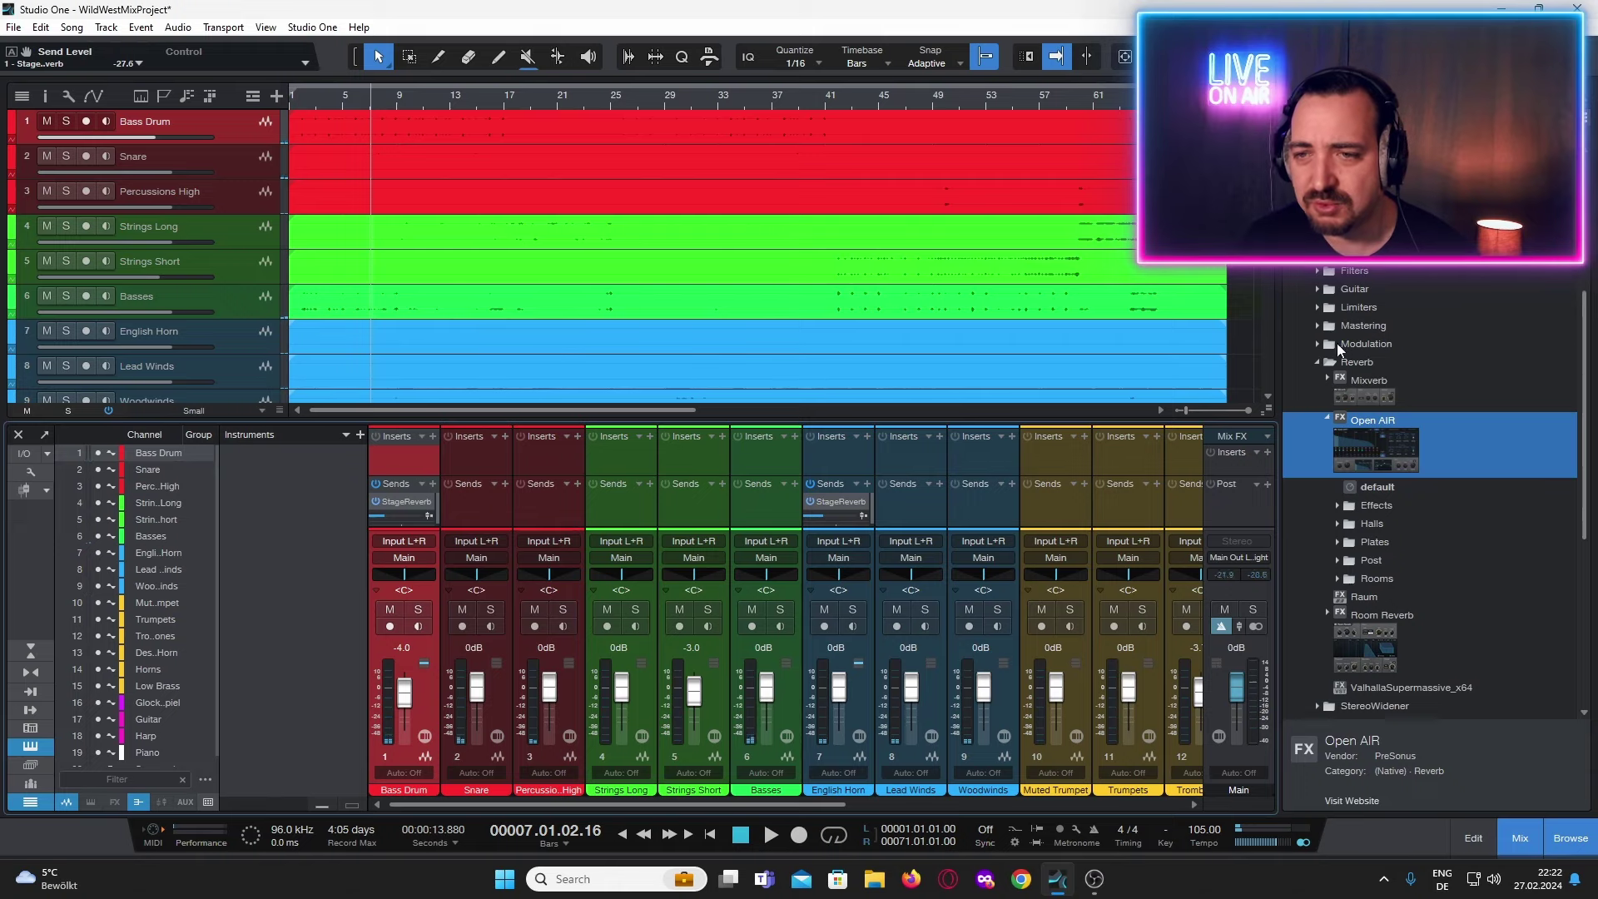
Insert the Pro EQ from the ORDER folder's EQ effects on the Bass Drum channel.
{"action": "left_click", "coordinate": [1320, 365]}
{"action": "scroll", "coordinate": [1329, 333], "scroll_direction": "up", "scroll_amount": 1}
{"action": "left_click", "coordinate": [1319, 289]}
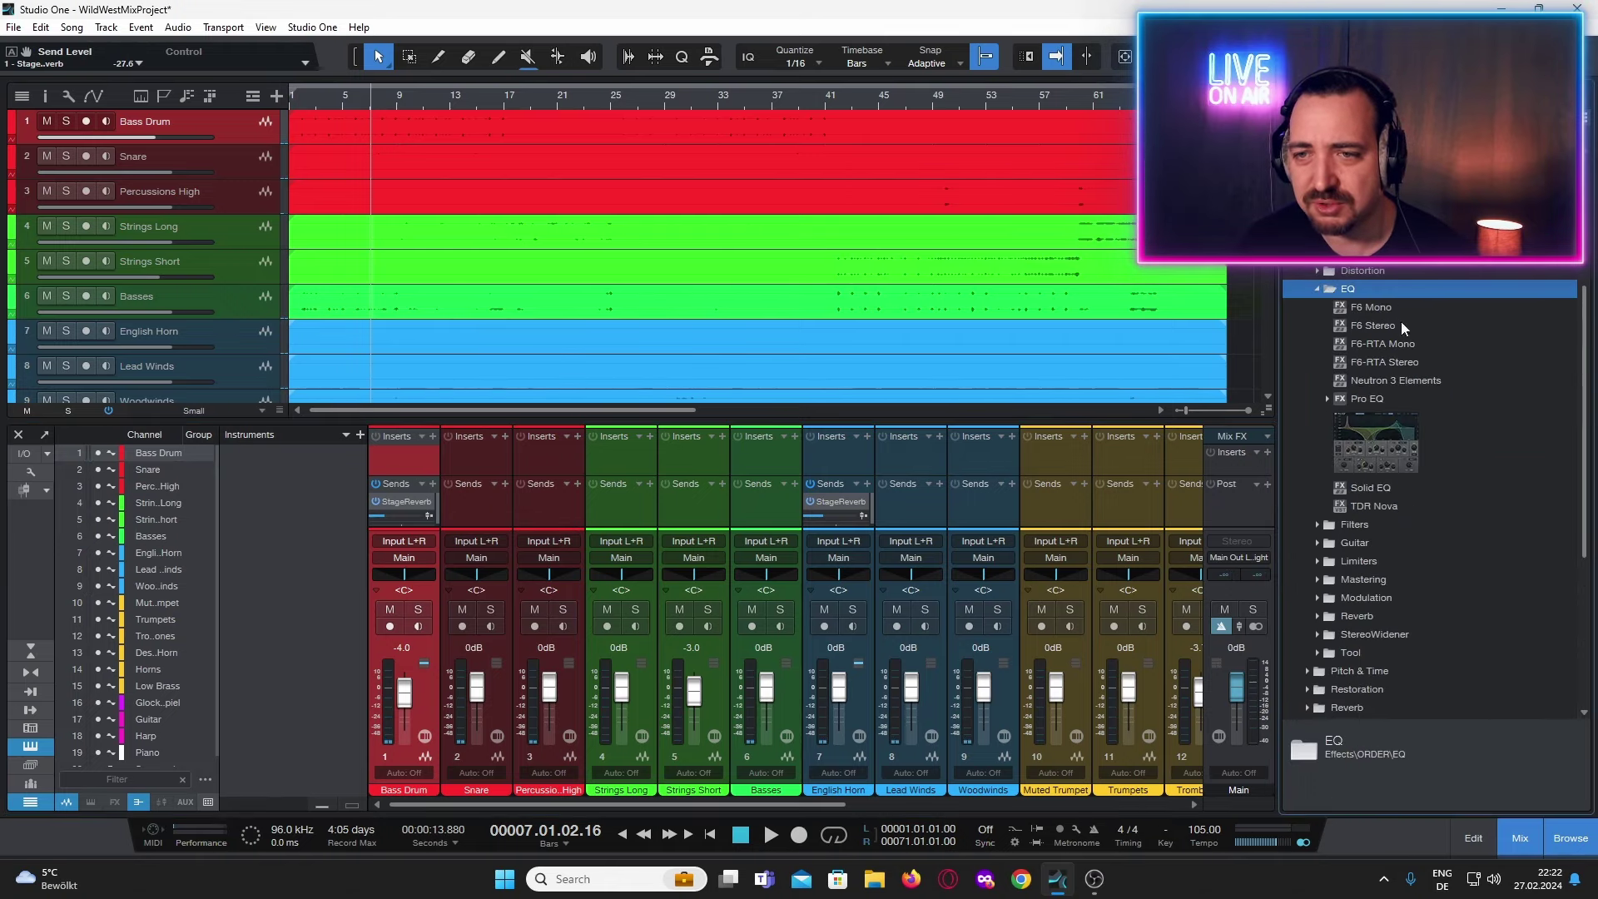
{"action": "left_click", "coordinate": [1391, 425]}
{"action": "left_click_drag", "start_coordinate": [1391, 439], "coordinate": [439, 471]}
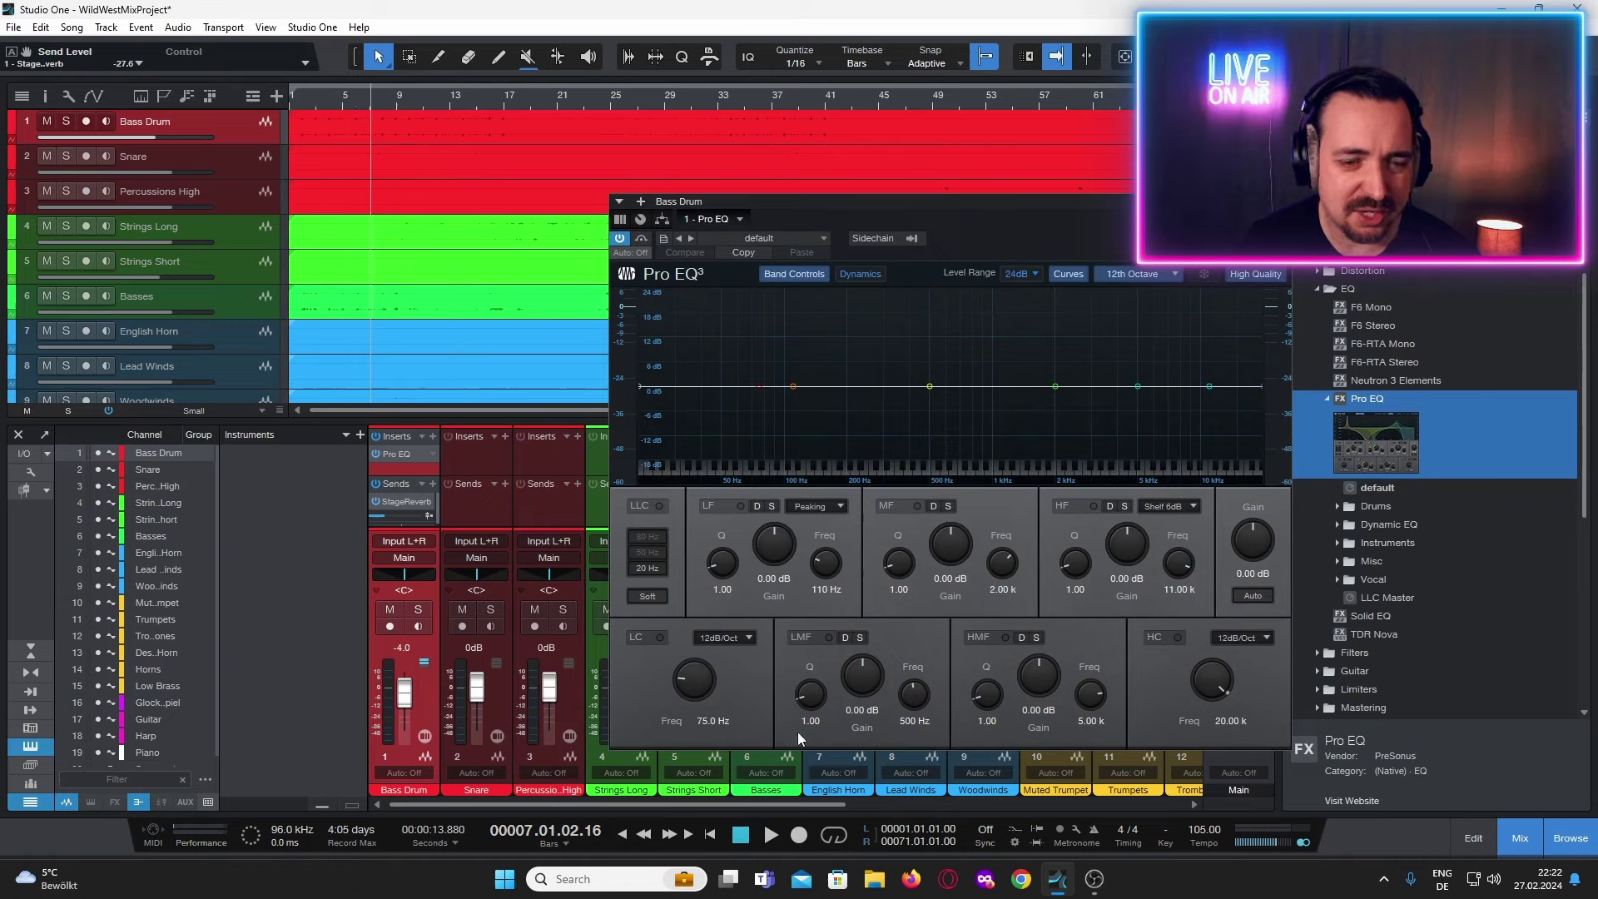
During playback, set the Bass Drum EQ's low cut to about 37 Hz and LF band to about -2 dB at 140 Hz, and close it.
{"action": "left_click", "coordinate": [712, 835]}
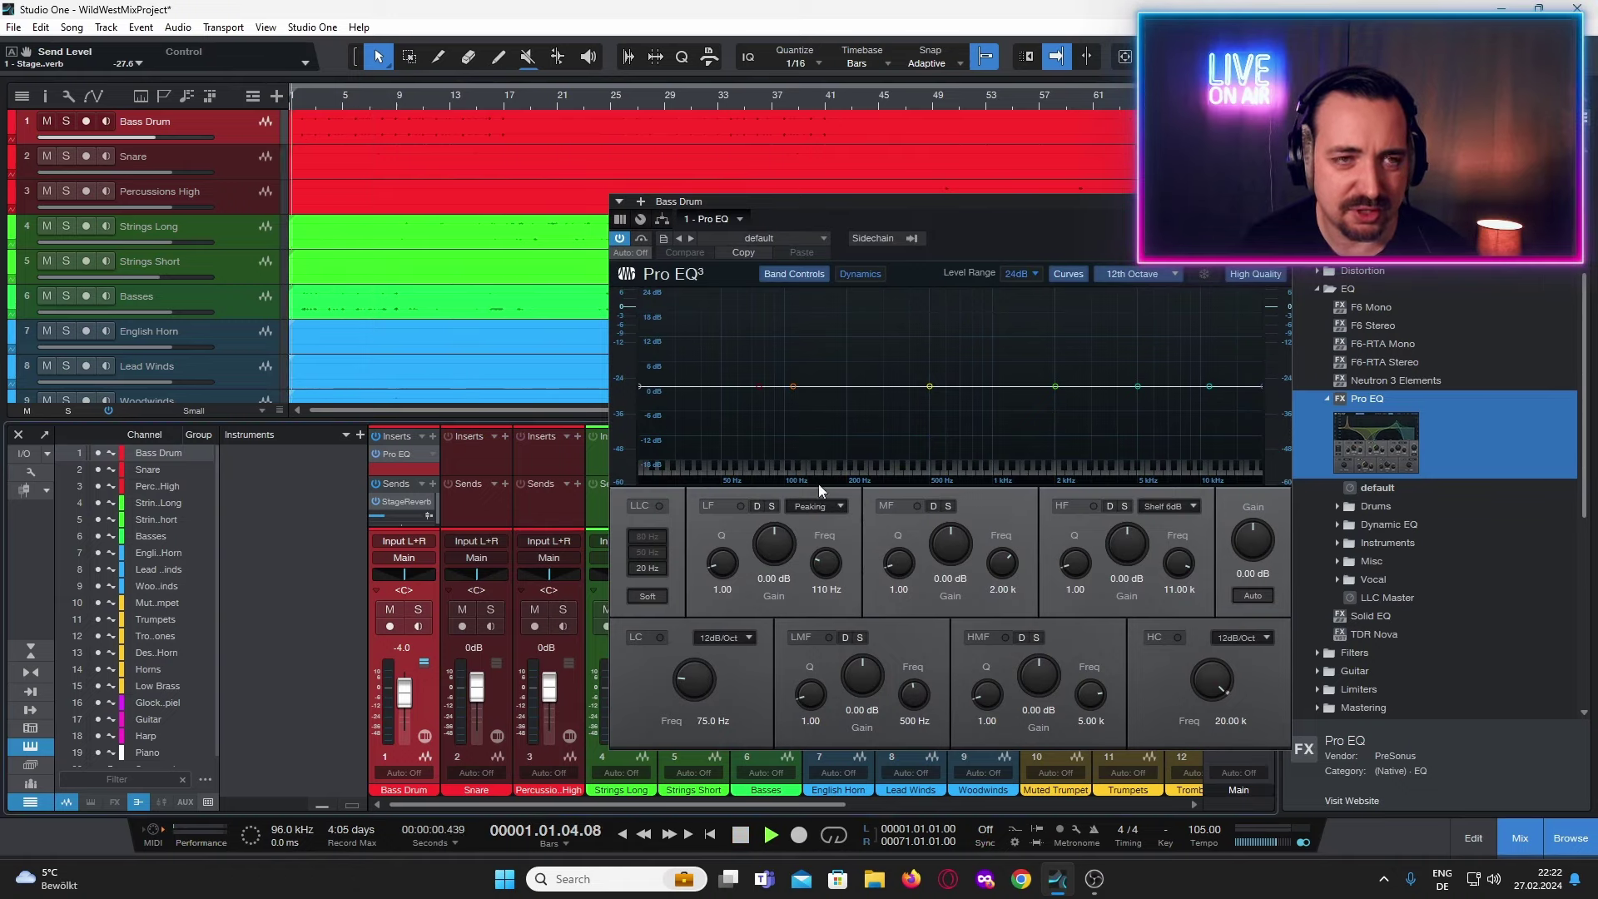
{"action": "left_click_drag", "start_coordinate": [759, 386], "coordinate": [696, 389]}
{"action": "left_click_drag", "start_coordinate": [793, 386], "coordinate": [781, 388]}
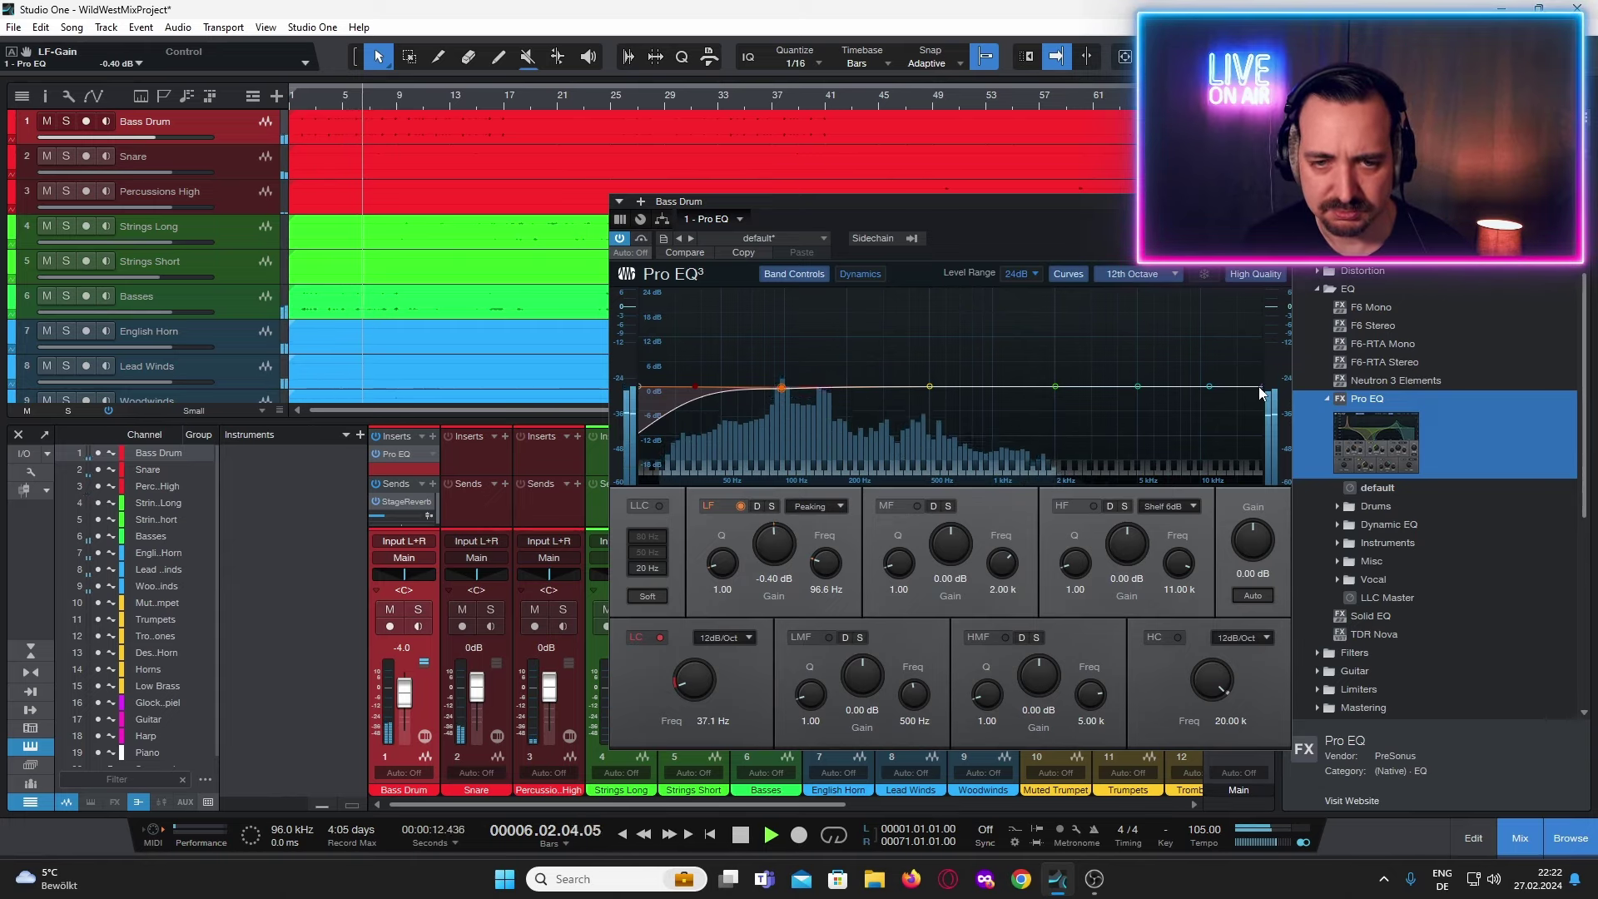
{"action": "left_click_drag", "start_coordinate": [782, 388], "coordinate": [816, 393]}
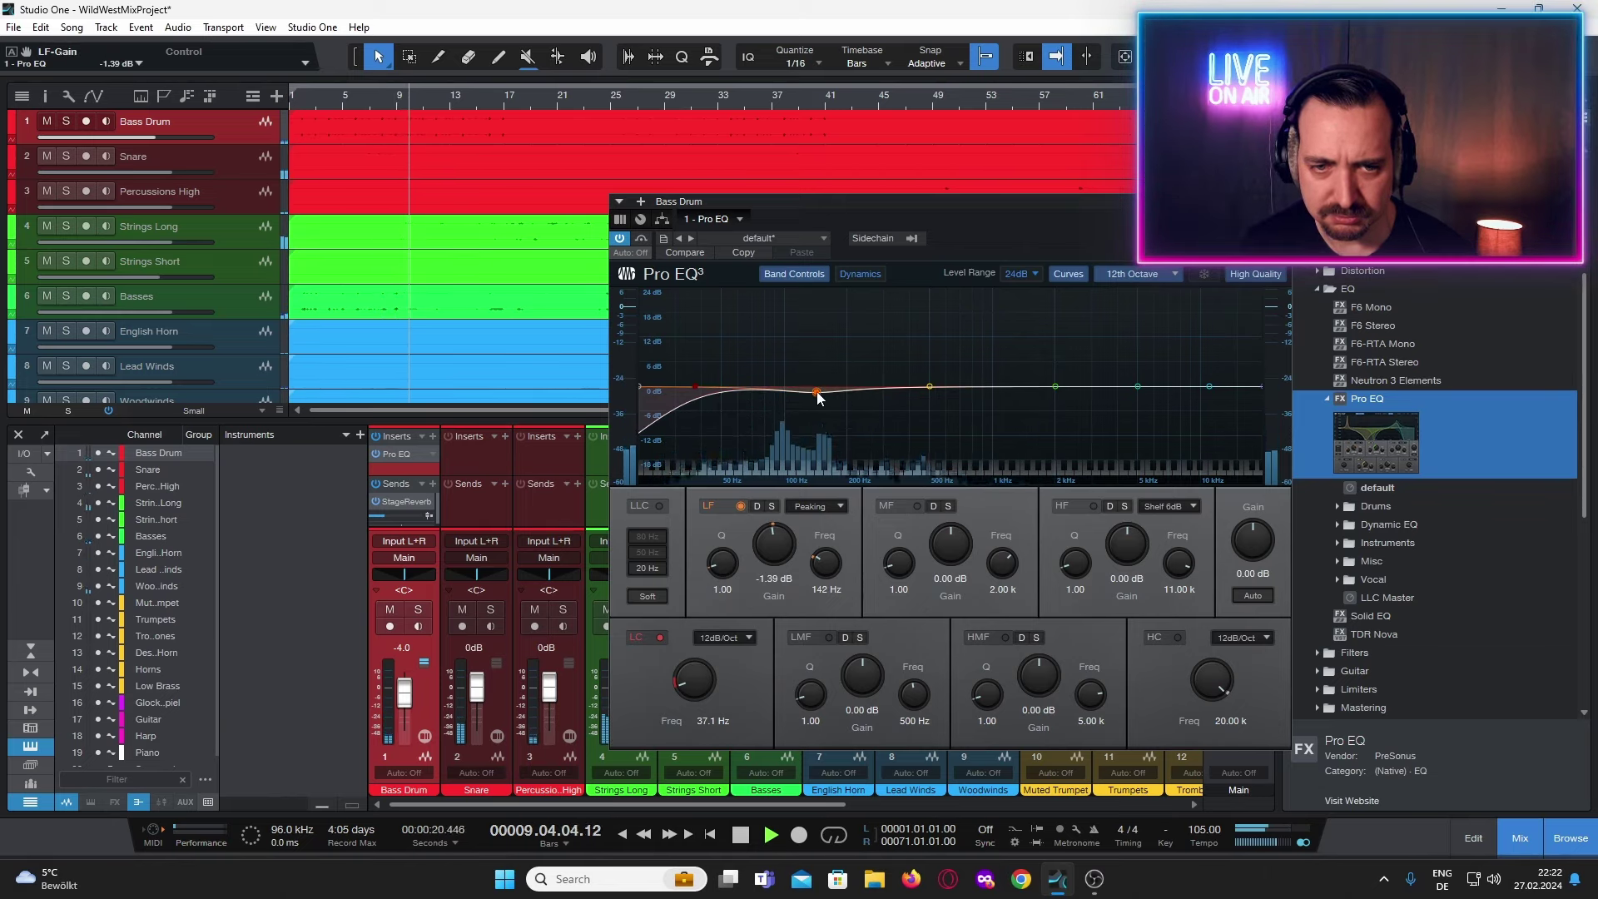
{"action": "left_click_drag", "start_coordinate": [816, 392], "coordinate": [814, 394]}
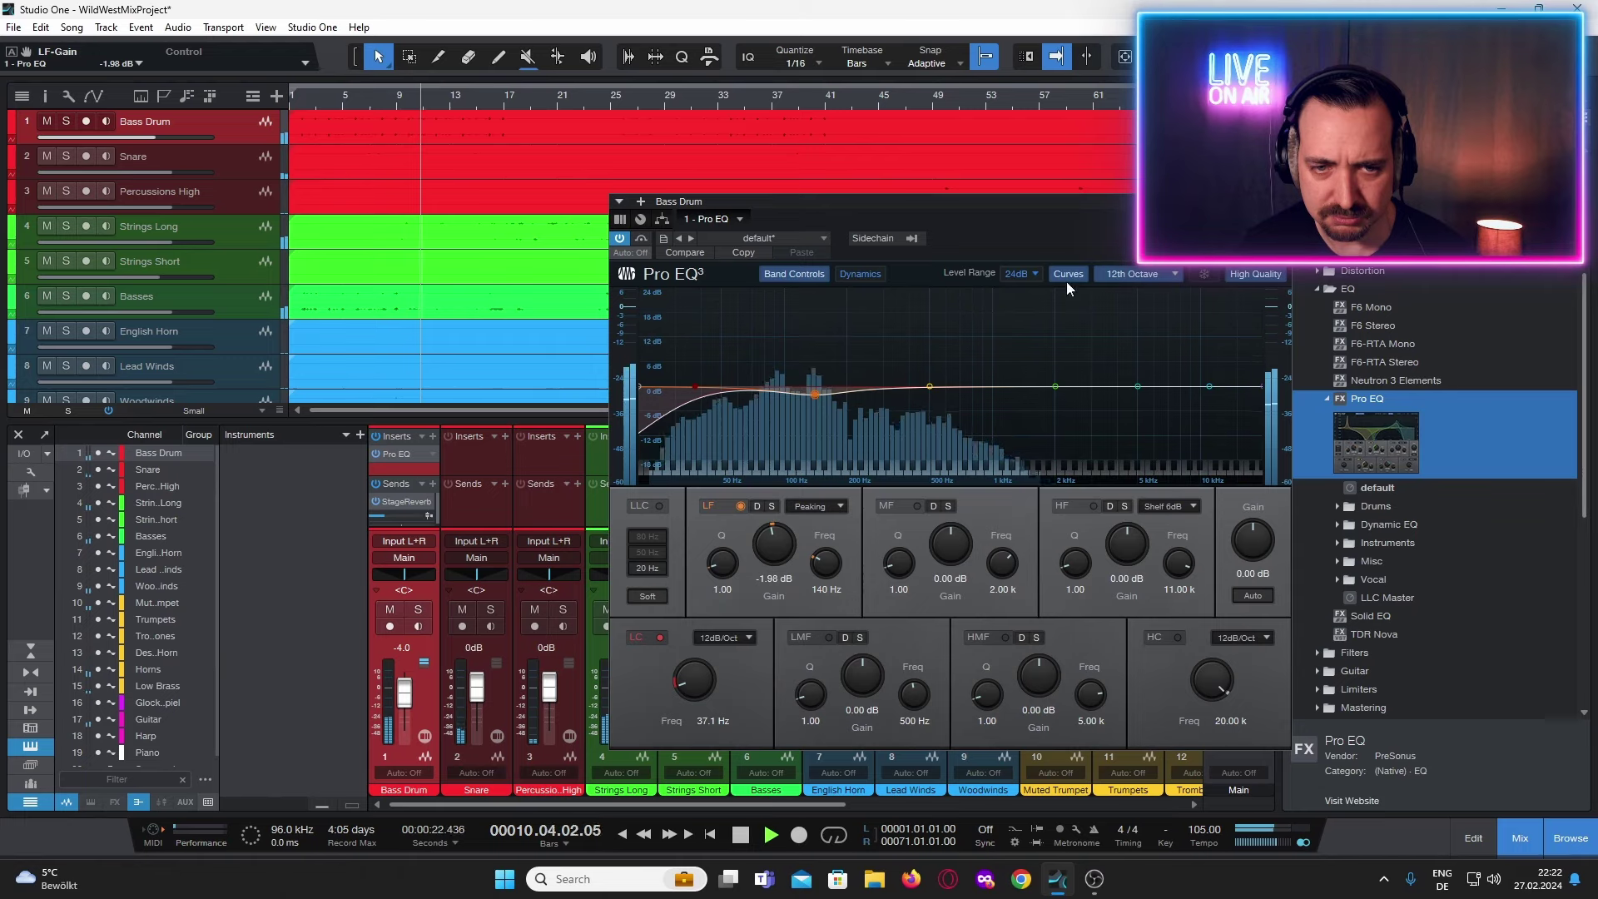
{"action": "left_click", "coordinate": [1281, 201]}
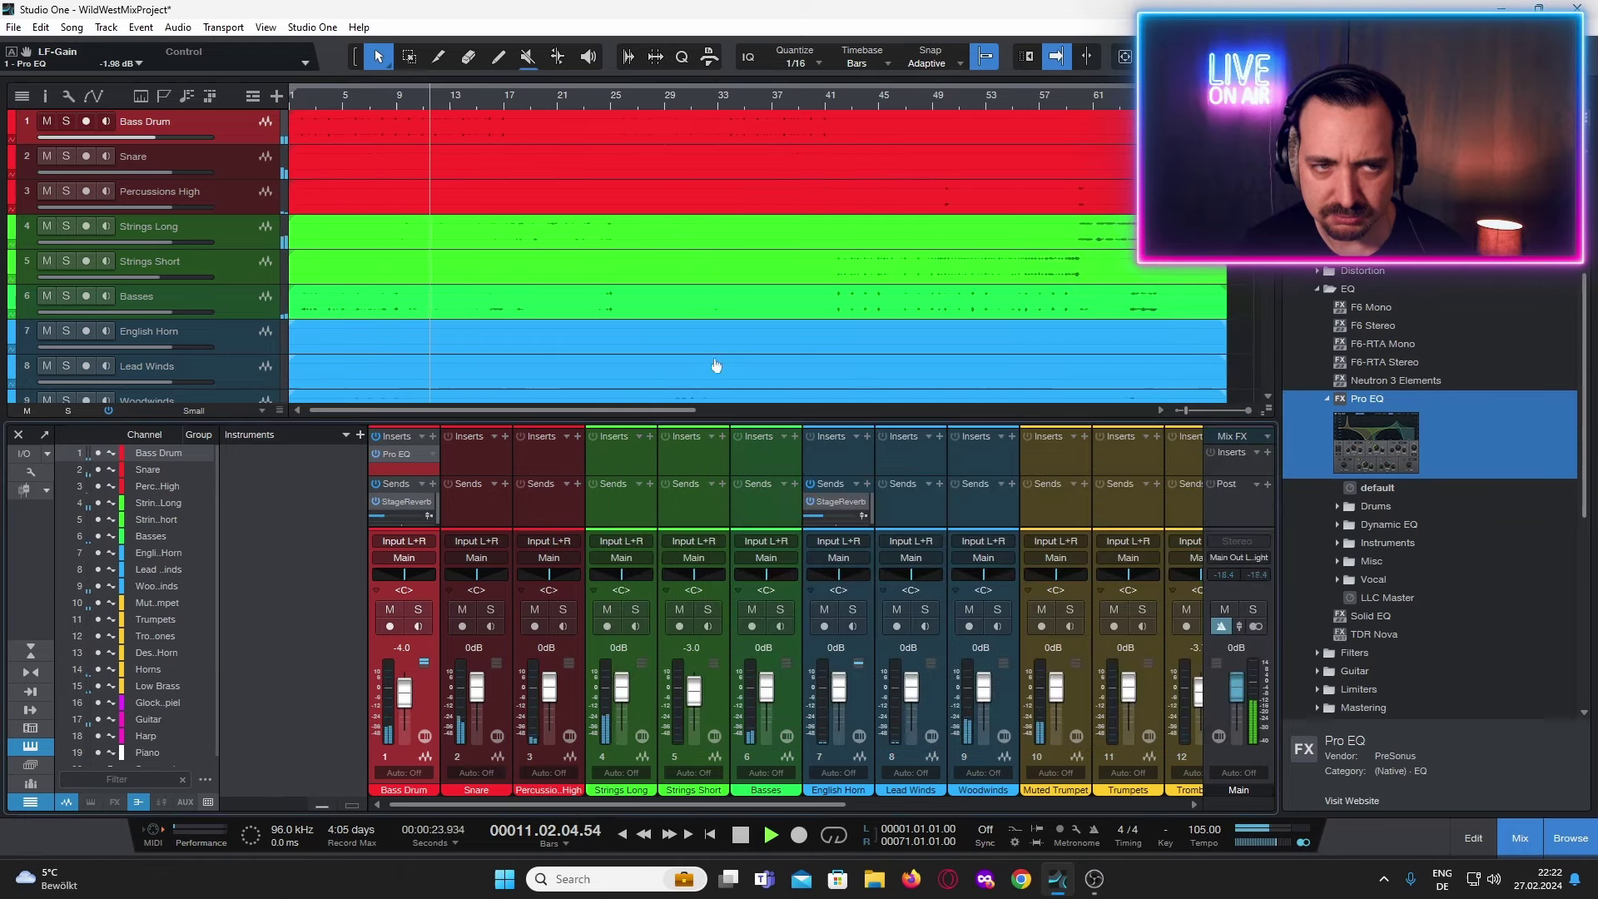
Listen to the Bass Drum in solo, turn its solo off and stop playback.
{"action": "left_click", "coordinate": [65, 123]}
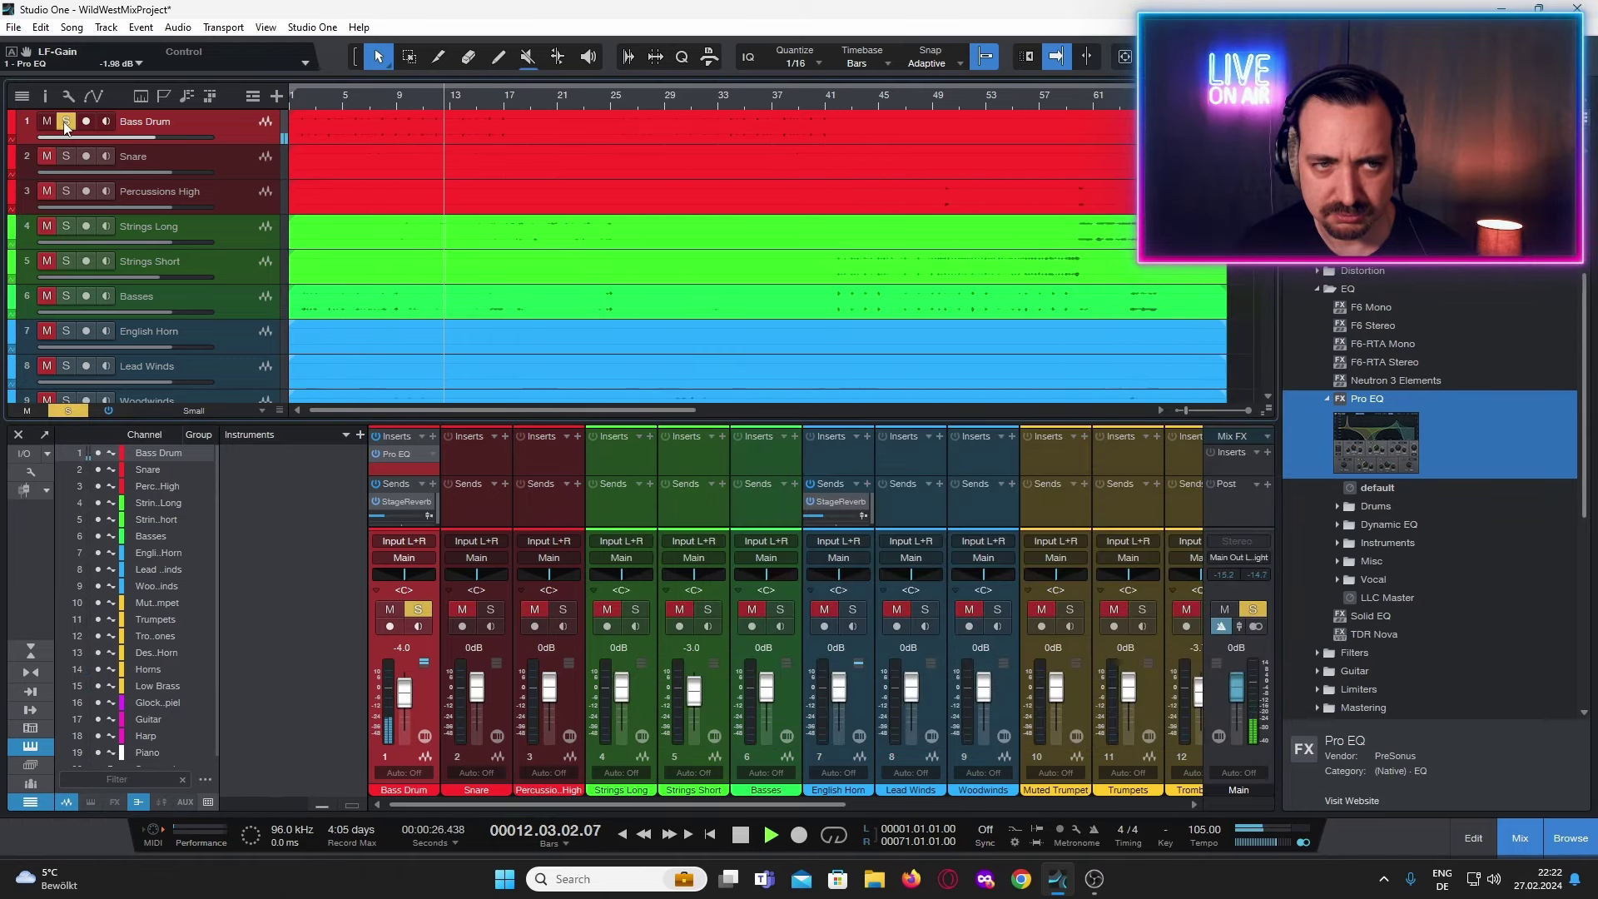
{"action": "left_click", "coordinate": [66, 123]}
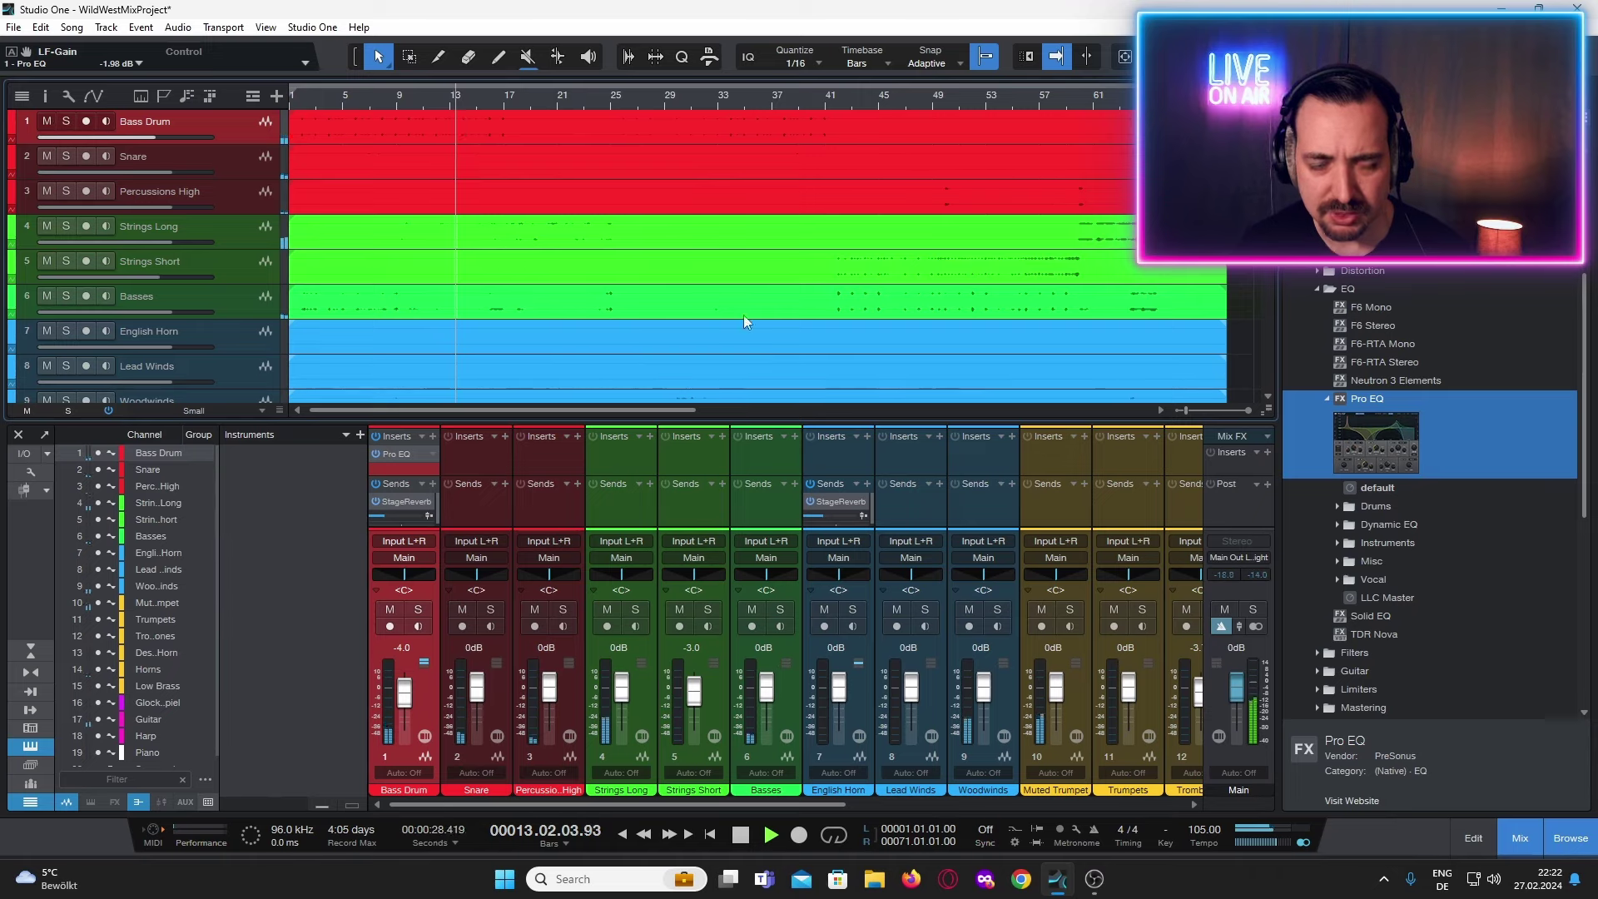
{"action": "left_click", "coordinate": [739, 835]}
Enlarge the mixer and insert a Pro EQ after Open AIR on the StageReverb bus.
{"action": "left_click_drag", "start_coordinate": [817, 807], "coordinate": [1182, 805]}
{"action": "left_click", "coordinate": [1146, 519]}
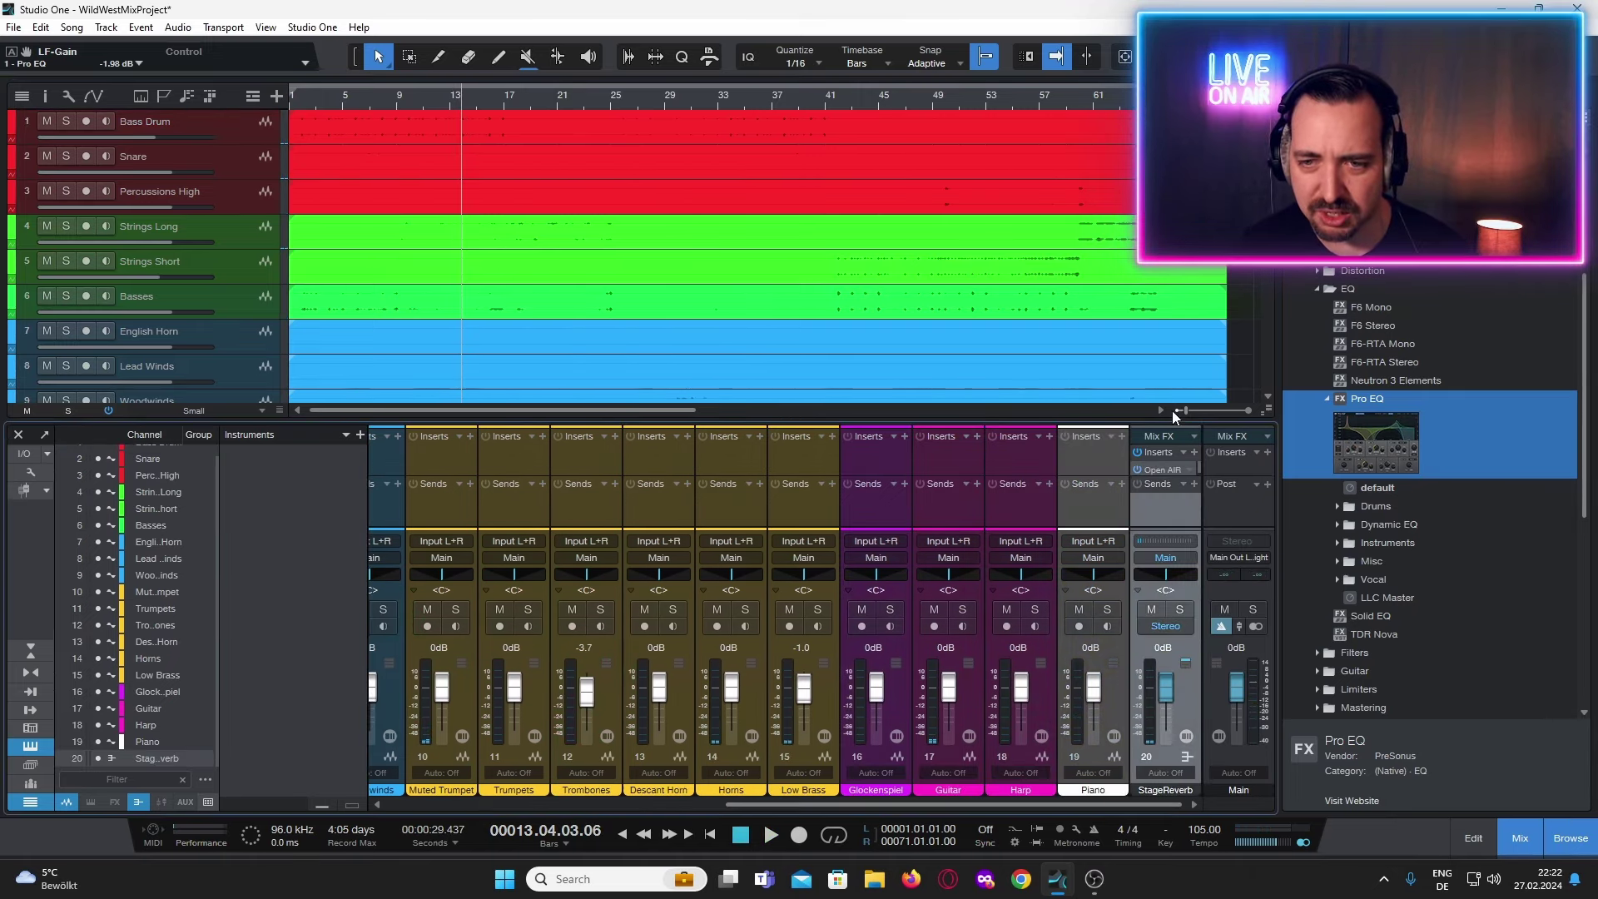
{"action": "left_click_drag", "start_coordinate": [1170, 413], "coordinate": [1168, 309]}
{"action": "left_click_drag", "start_coordinate": [1377, 446], "coordinate": [1165, 400]}
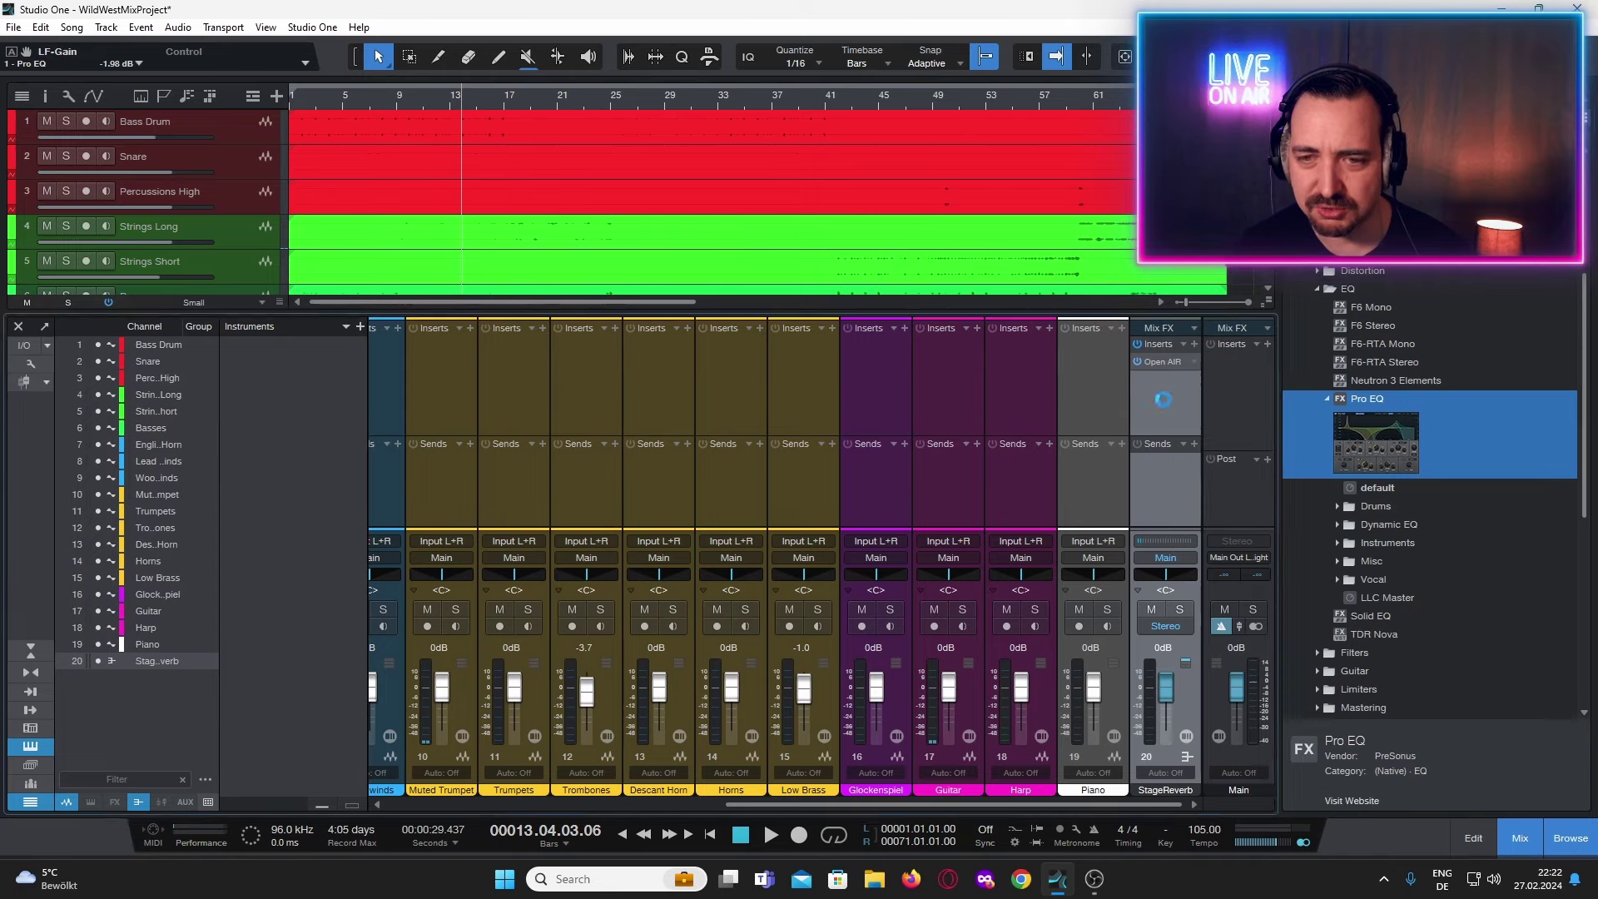
Set the StageReverb EQ's low cut to about 166 Hz and high cut to about 14.5 kHz, and close it during playback.
{"action": "left_click_drag", "start_coordinate": [753, 388], "coordinate": [830, 397]}
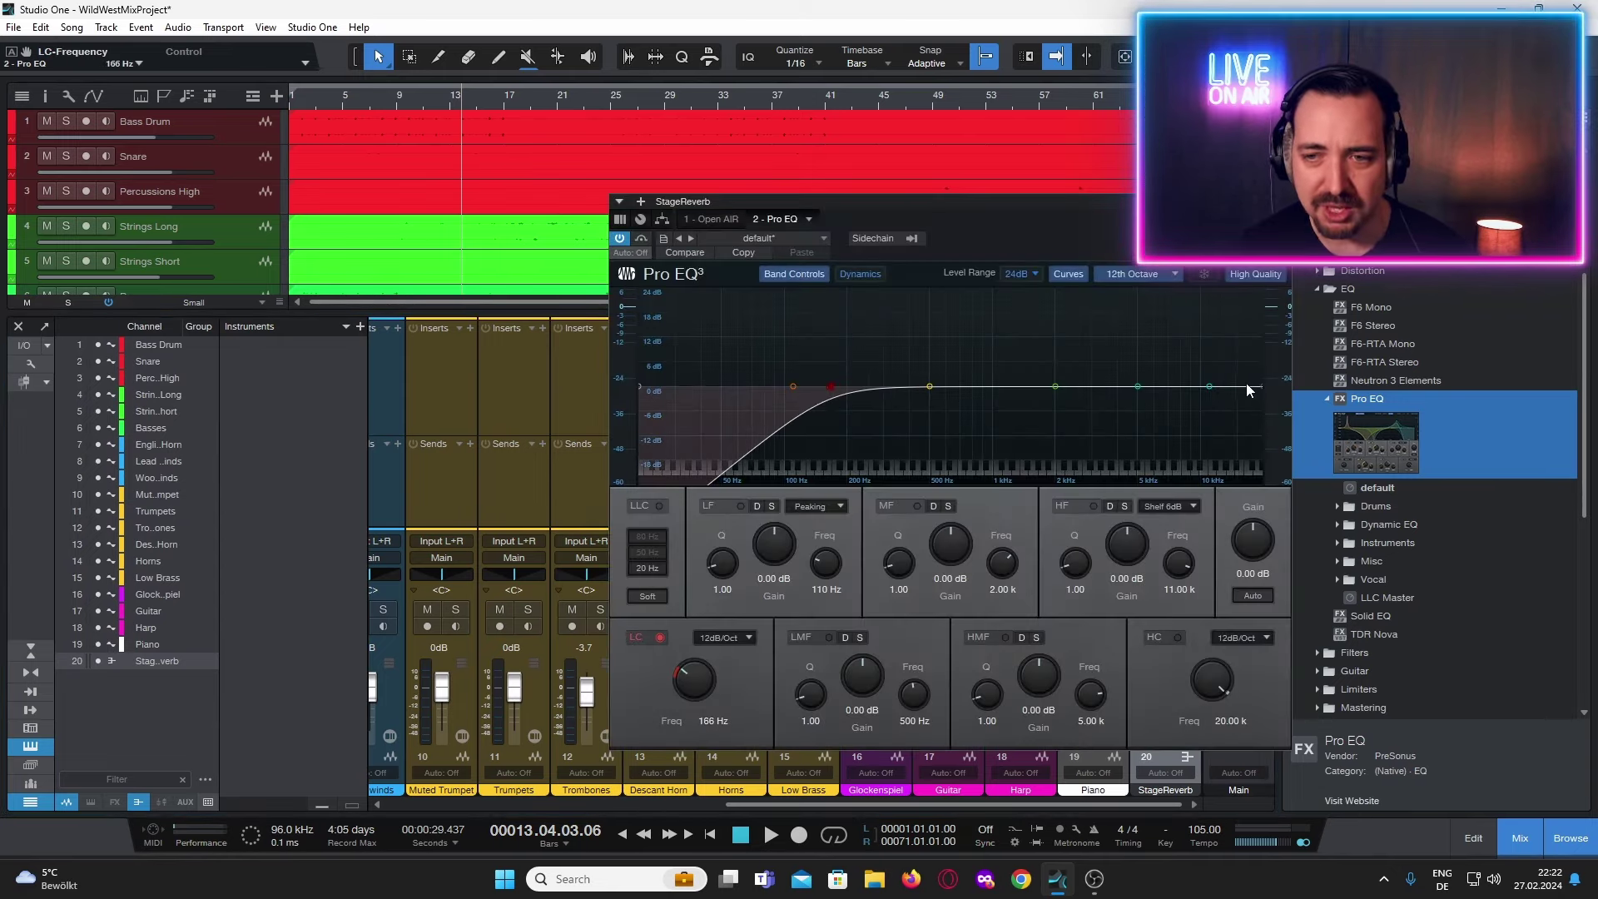
{"action": "left_click_drag", "start_coordinate": [1262, 394], "coordinate": [1234, 399]}
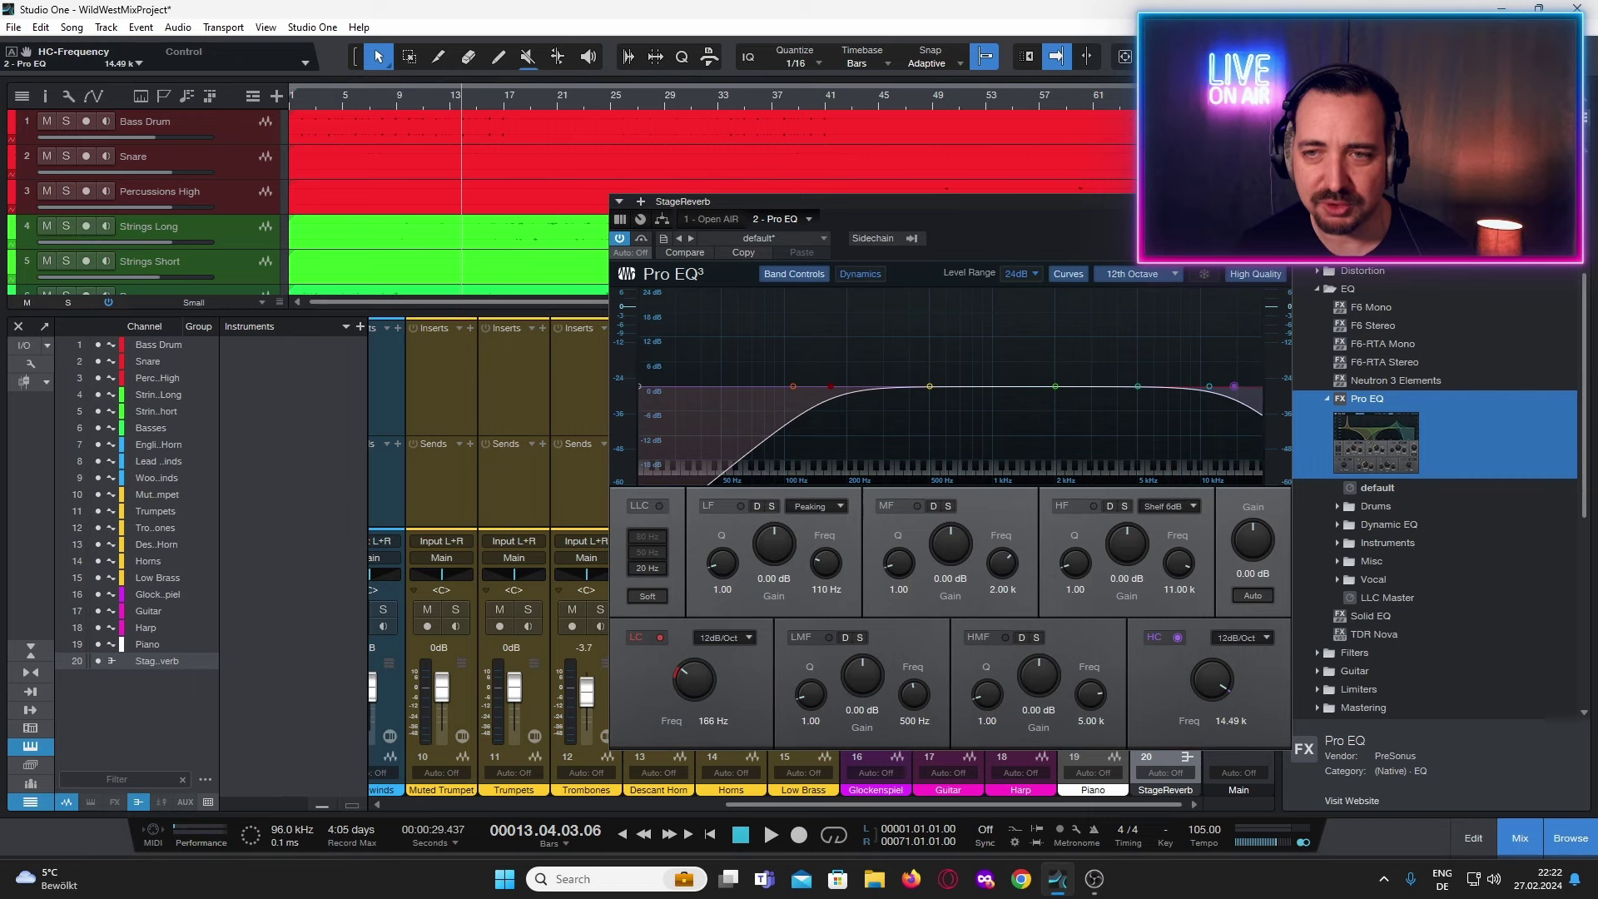
{"action": "left_click", "coordinate": [770, 836]}
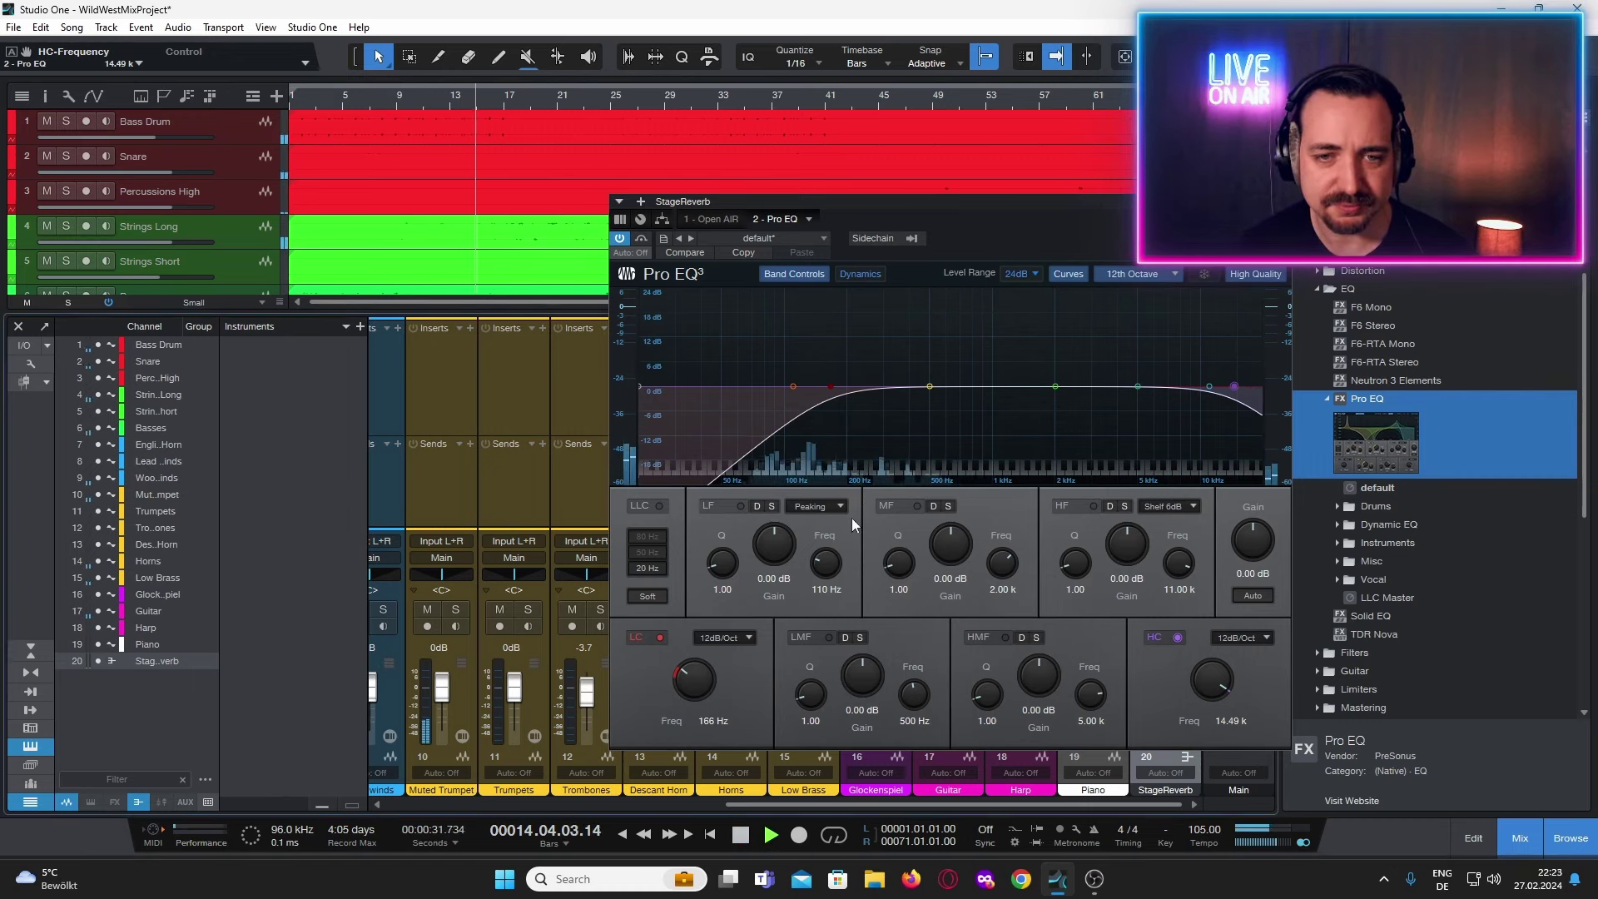
{"action": "left_click", "coordinate": [1282, 202]}
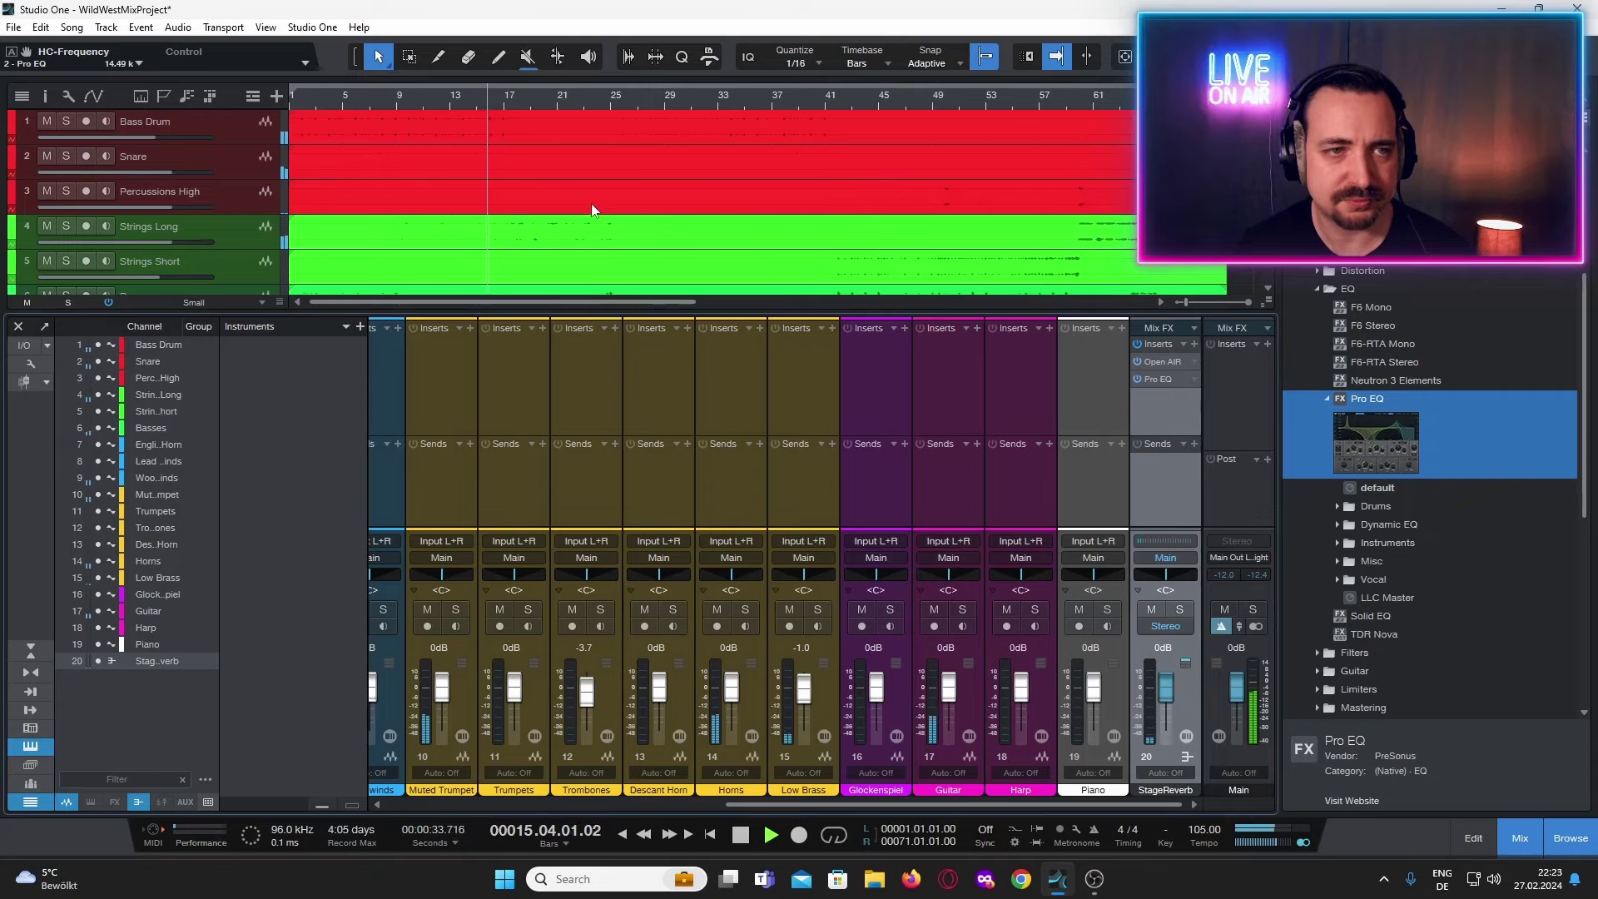
{"action": "scroll", "coordinate": [580, 223], "scroll_direction": "down", "scroll_amount": 2}
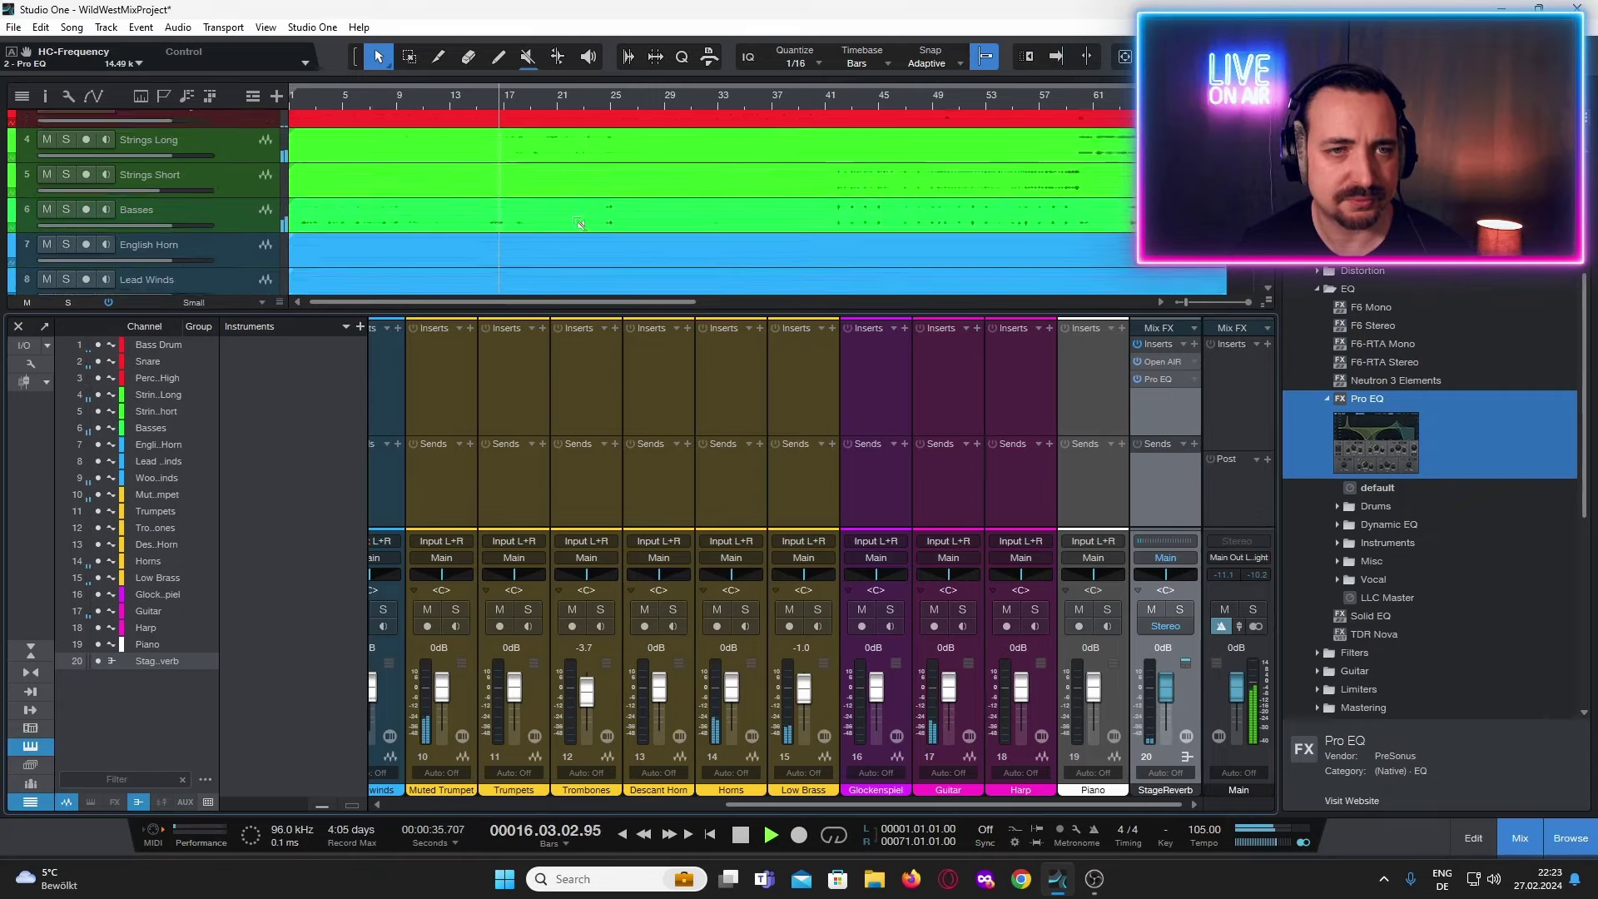
{"action": "scroll", "coordinate": [571, 216], "scroll_direction": "up", "scroll_amount": 3}
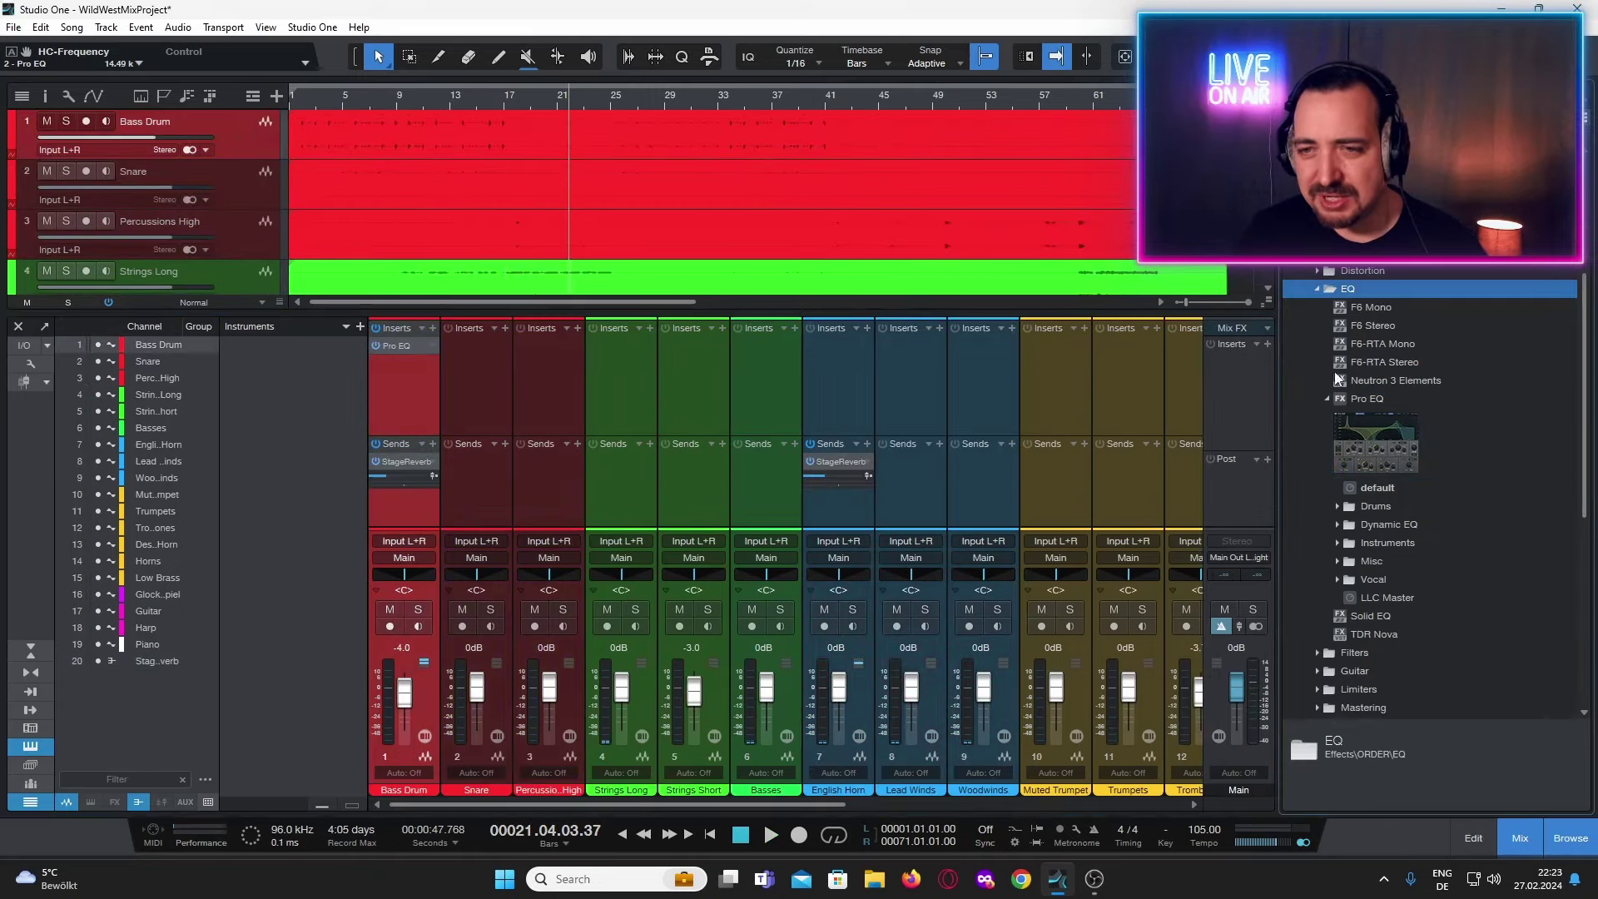
Insert Supercharger GT from the ORDER folder's Compression effects after the Pro EQ on the Bass Drum channel.
{"action": "left_click", "coordinate": [1319, 288]}
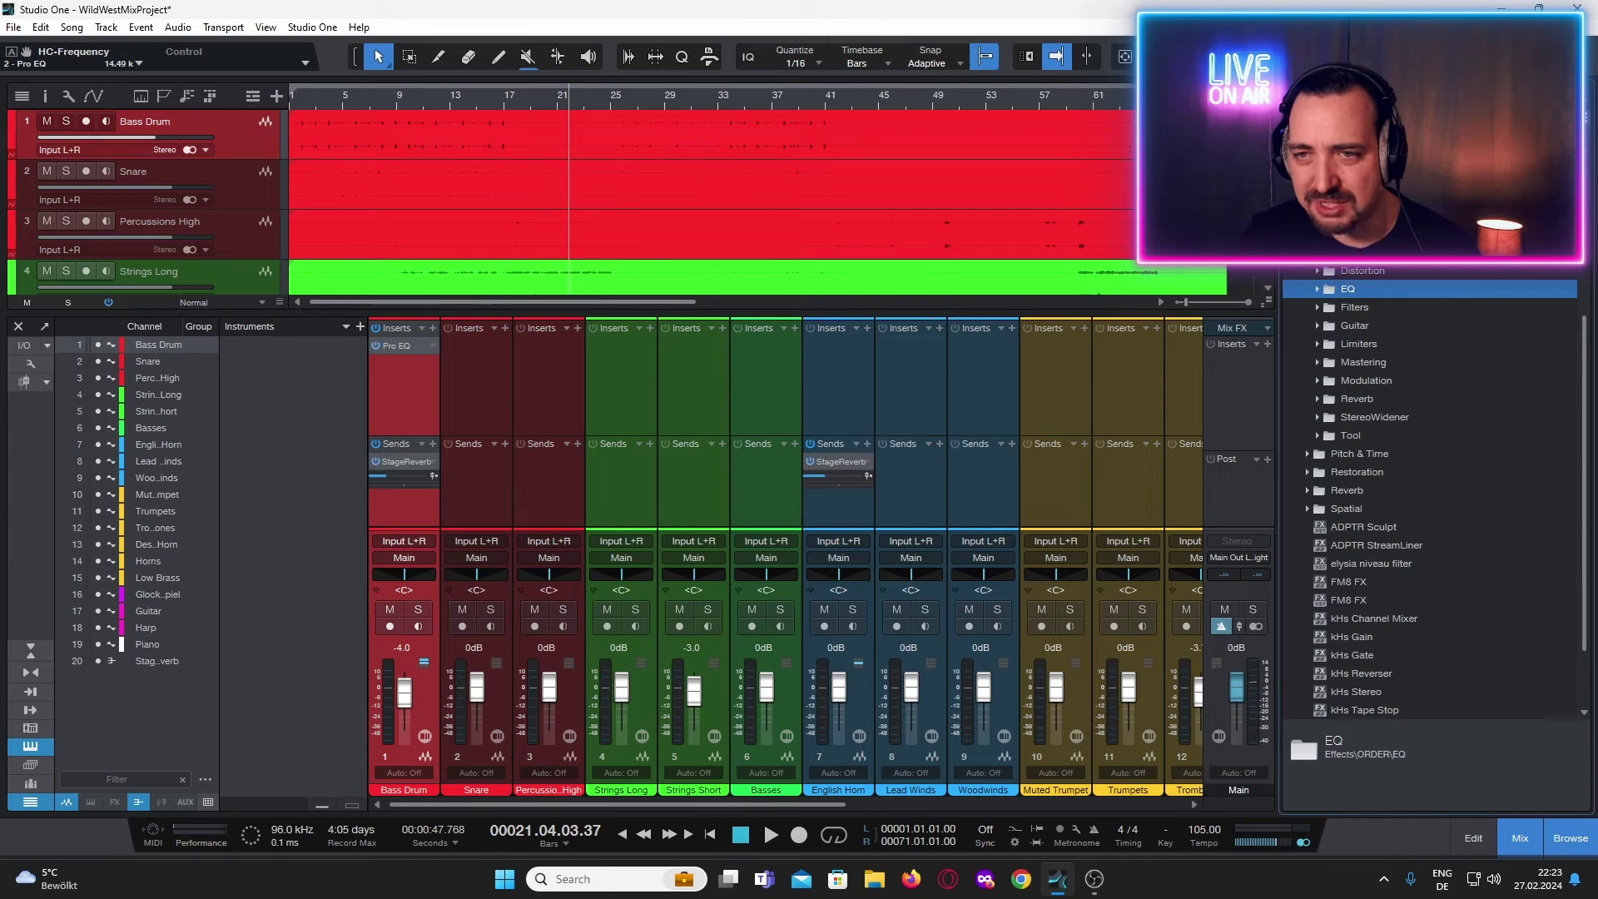
{"action": "left_click", "coordinate": [1318, 216]}
{"action": "scroll", "coordinate": [1380, 367], "scroll_direction": "down", "scroll_amount": 3}
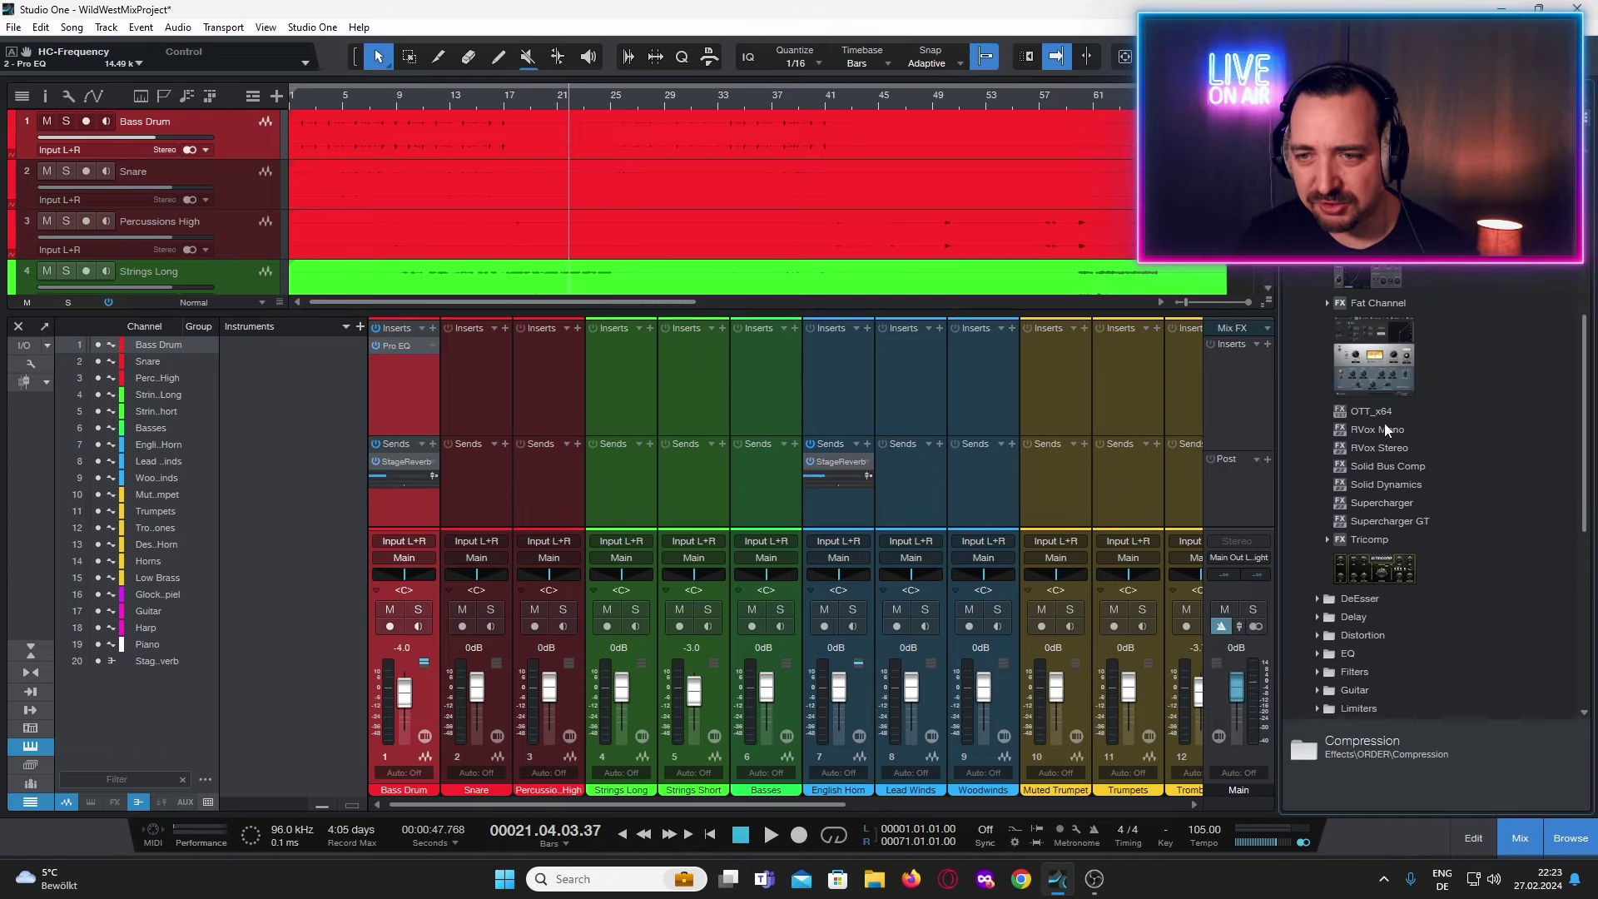
{"action": "left_click_drag", "start_coordinate": [1420, 528], "coordinate": [445, 404]}
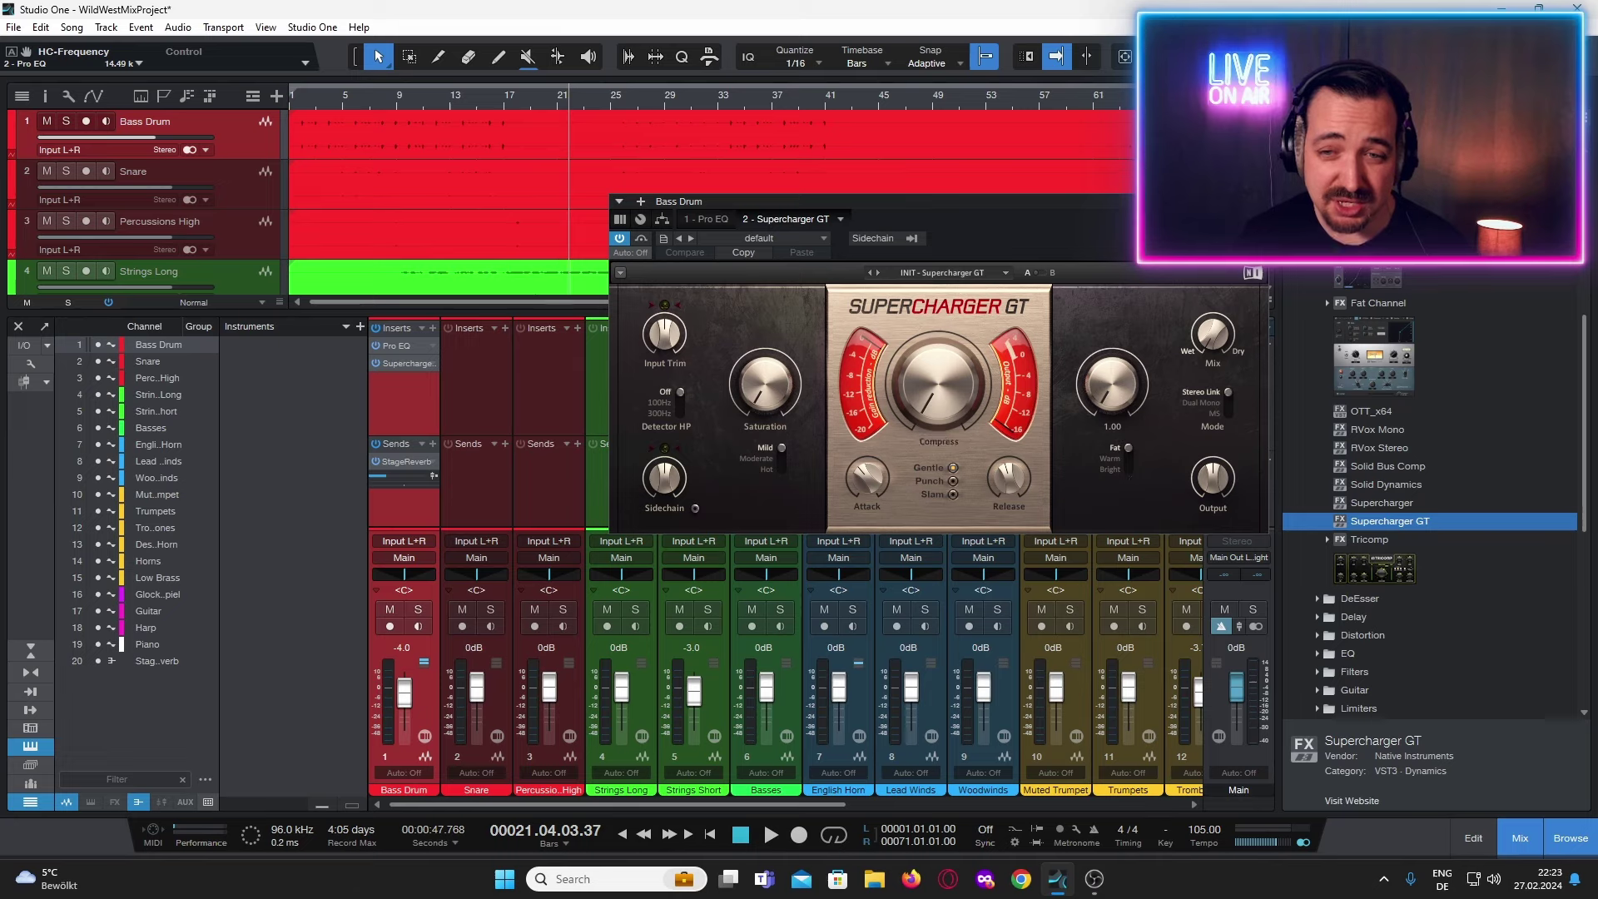
Set the Bass Drum Supercharger GT's Character to 1.85 and, playing from the song start, its Compress to about 2.95.
{"action": "left_click_drag", "start_coordinate": [1112, 385], "coordinate": [1111, 372]}
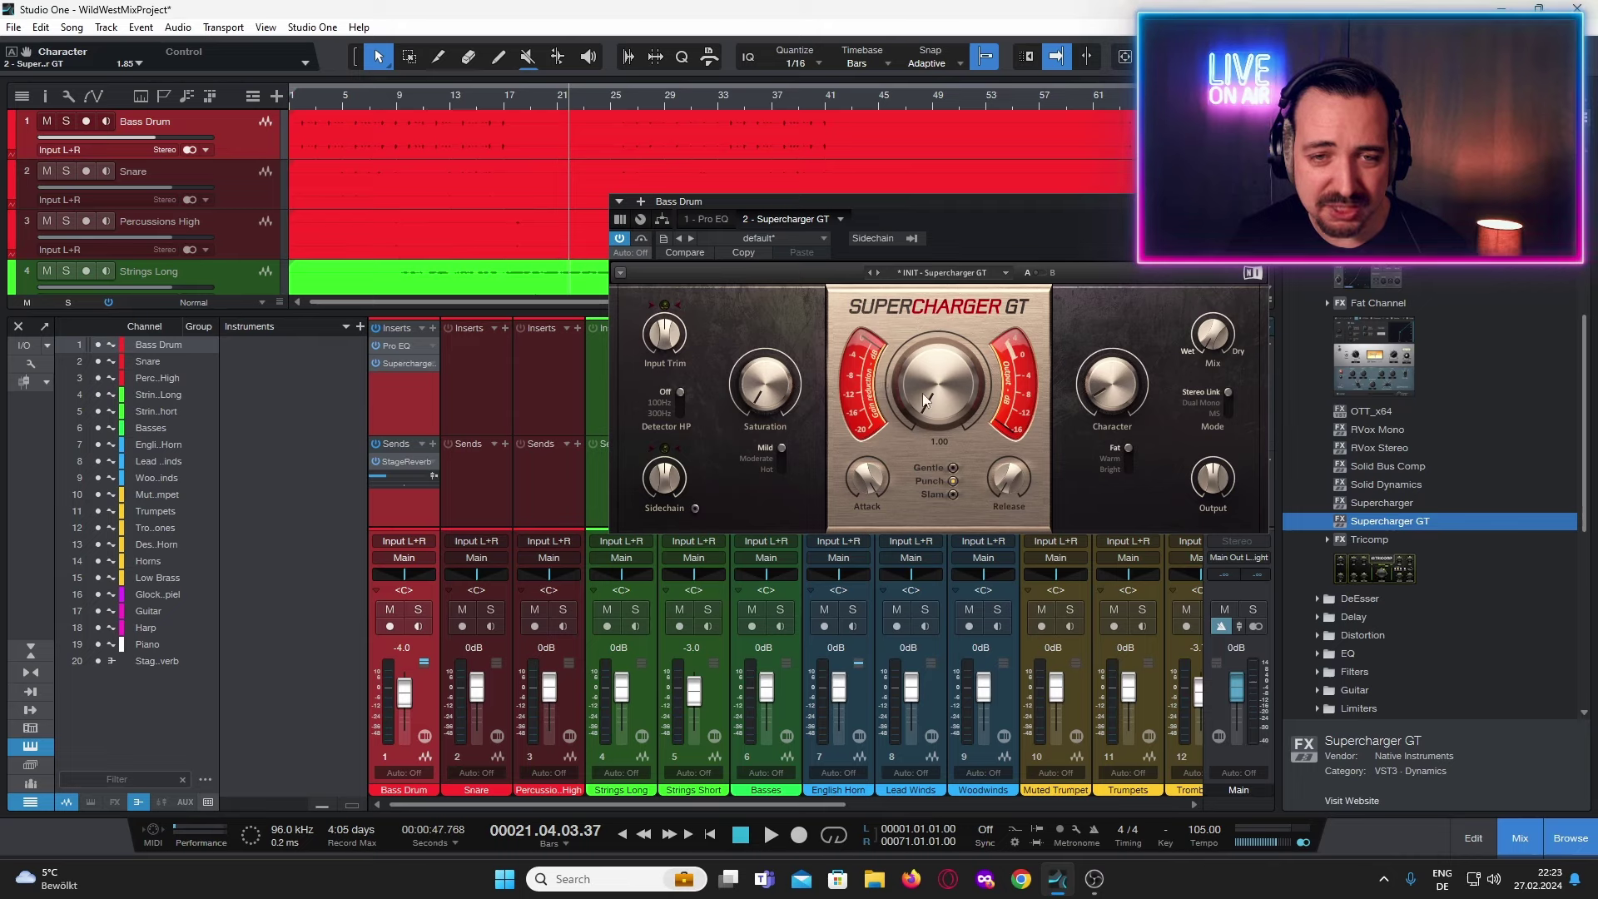
{"action": "left_click_drag", "start_coordinate": [938, 384], "coordinate": [938, 371]}
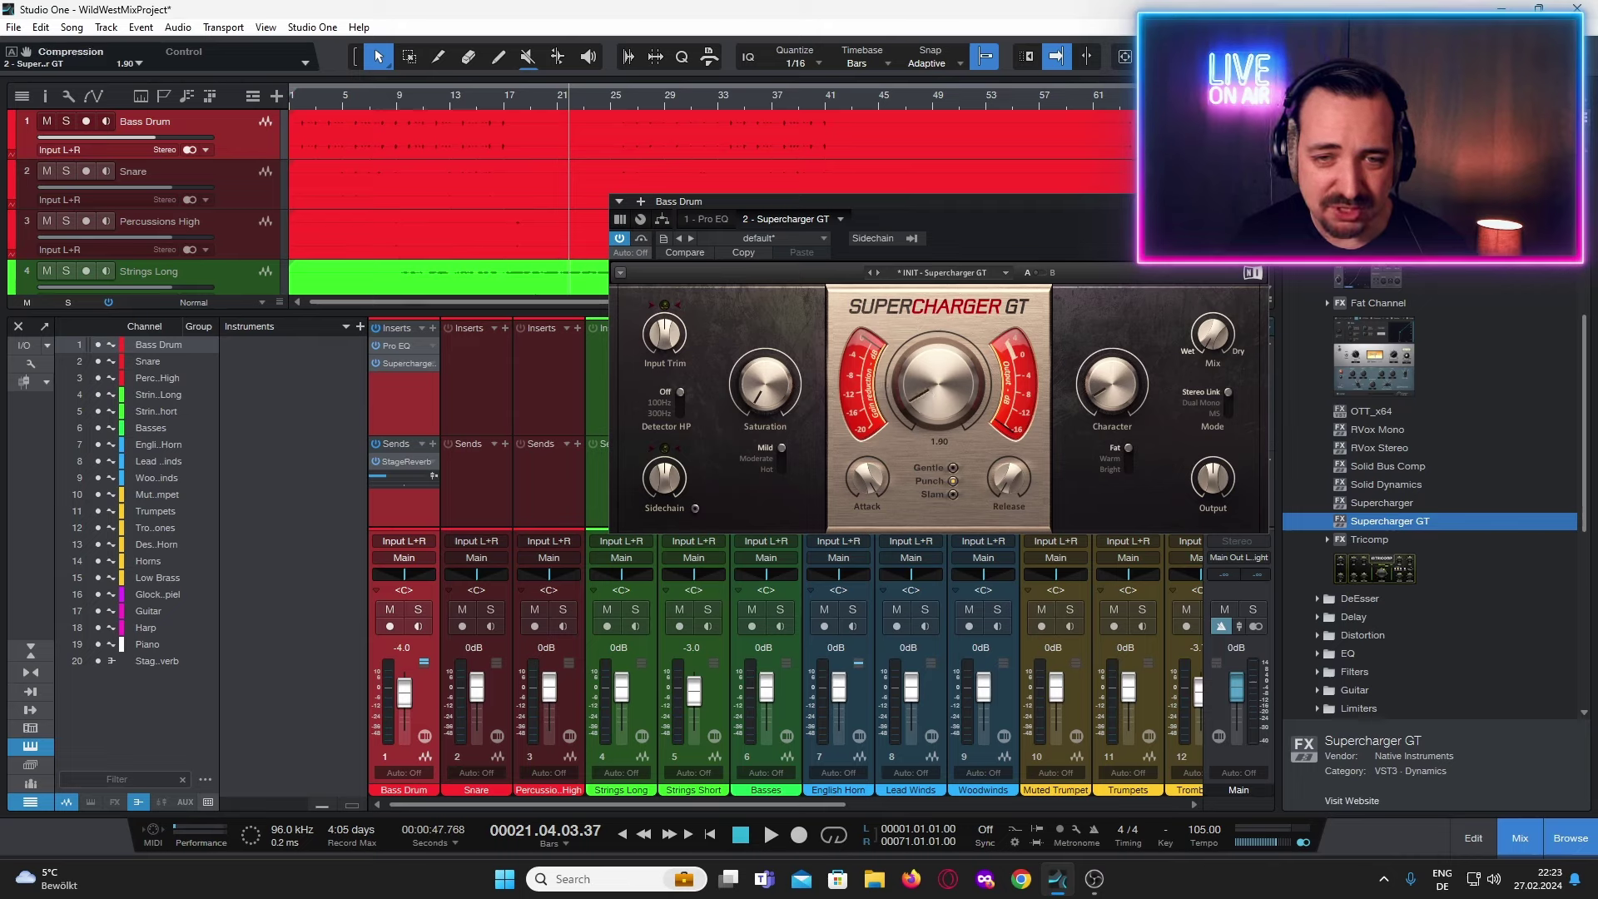
{"action": "left_click", "coordinate": [362, 97]}
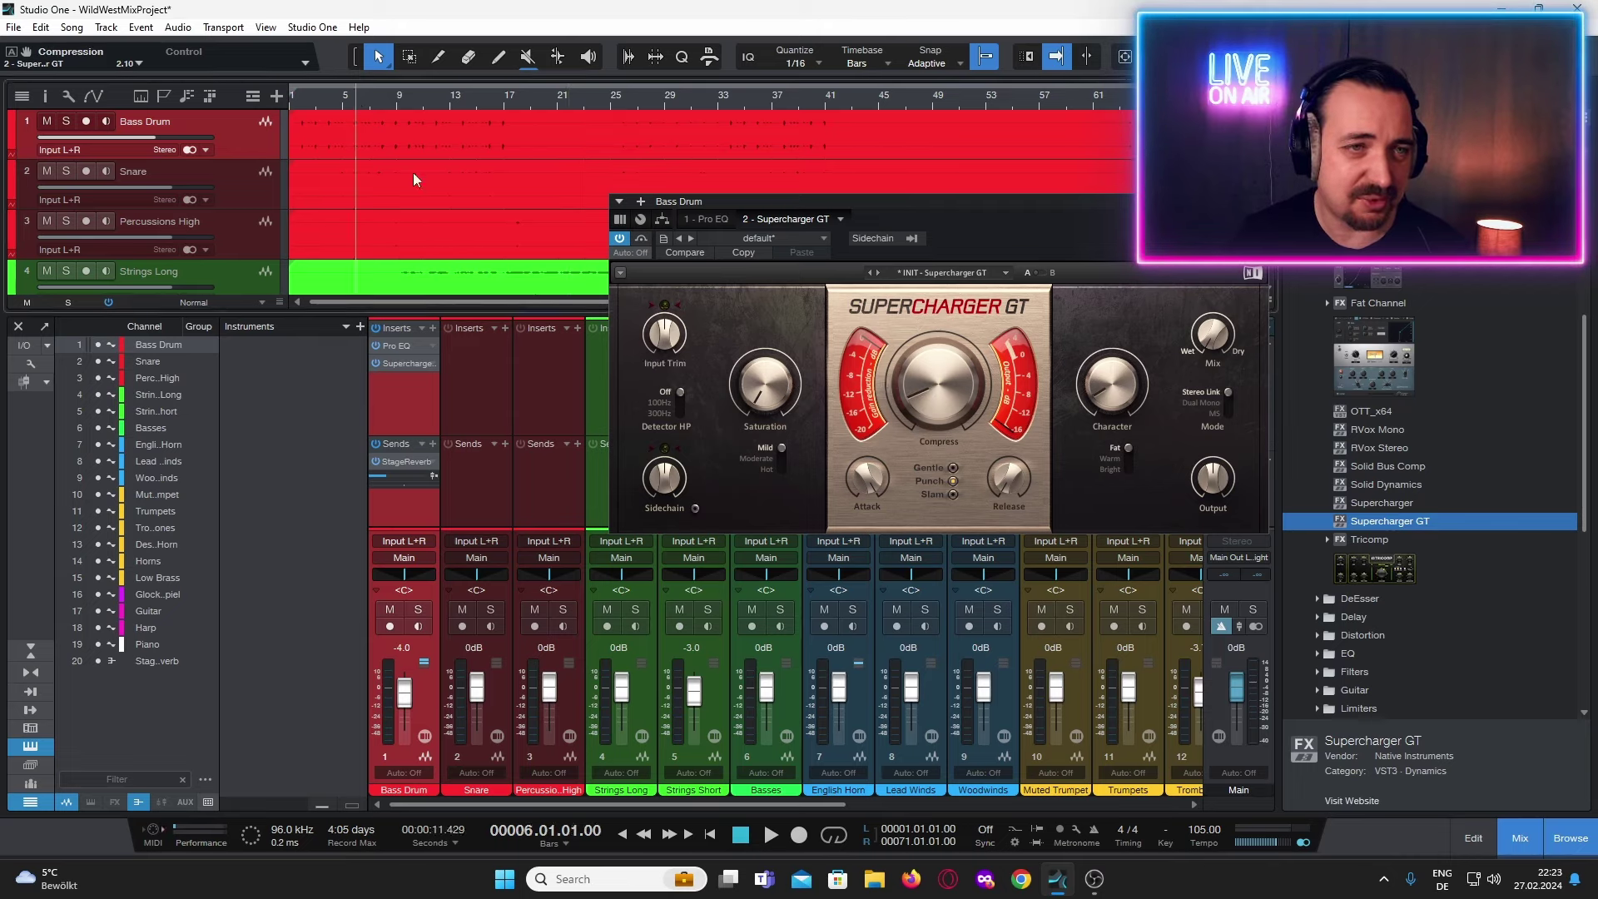
{"action": "left_click", "coordinate": [708, 833]}
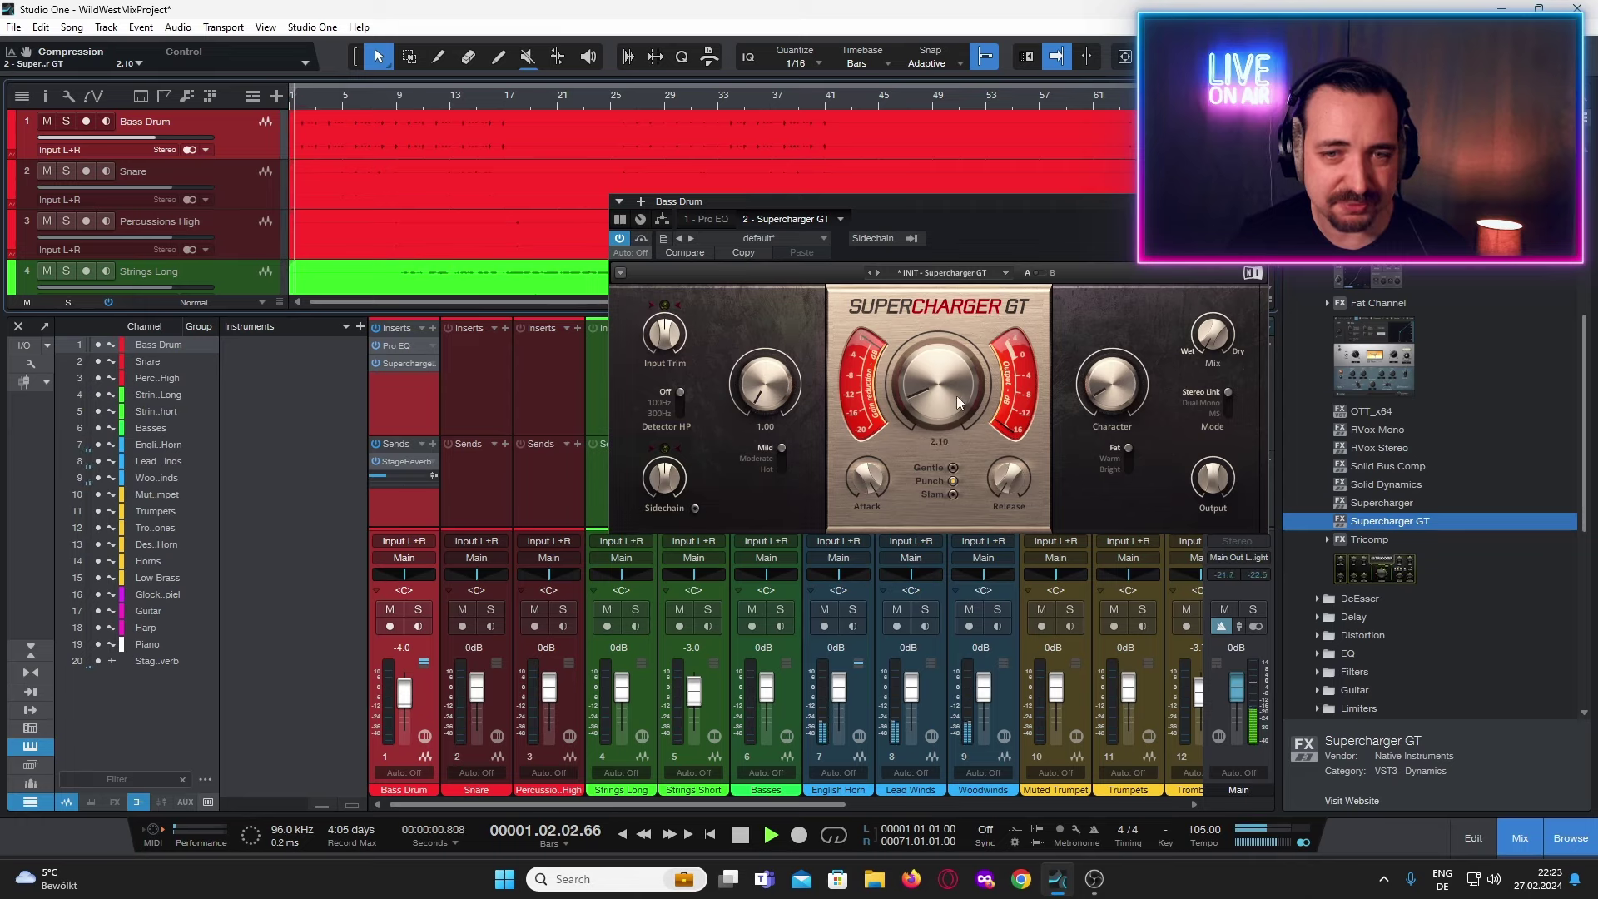
{"action": "mouse_move", "coordinate": [956, 396]}
{"action": "left_mouse_down"}
{"action": "mouse_move", "coordinate": [956, 416]}
{"action": "mouse_move", "coordinate": [956, 382]}
{"action": "left_mouse_up"}
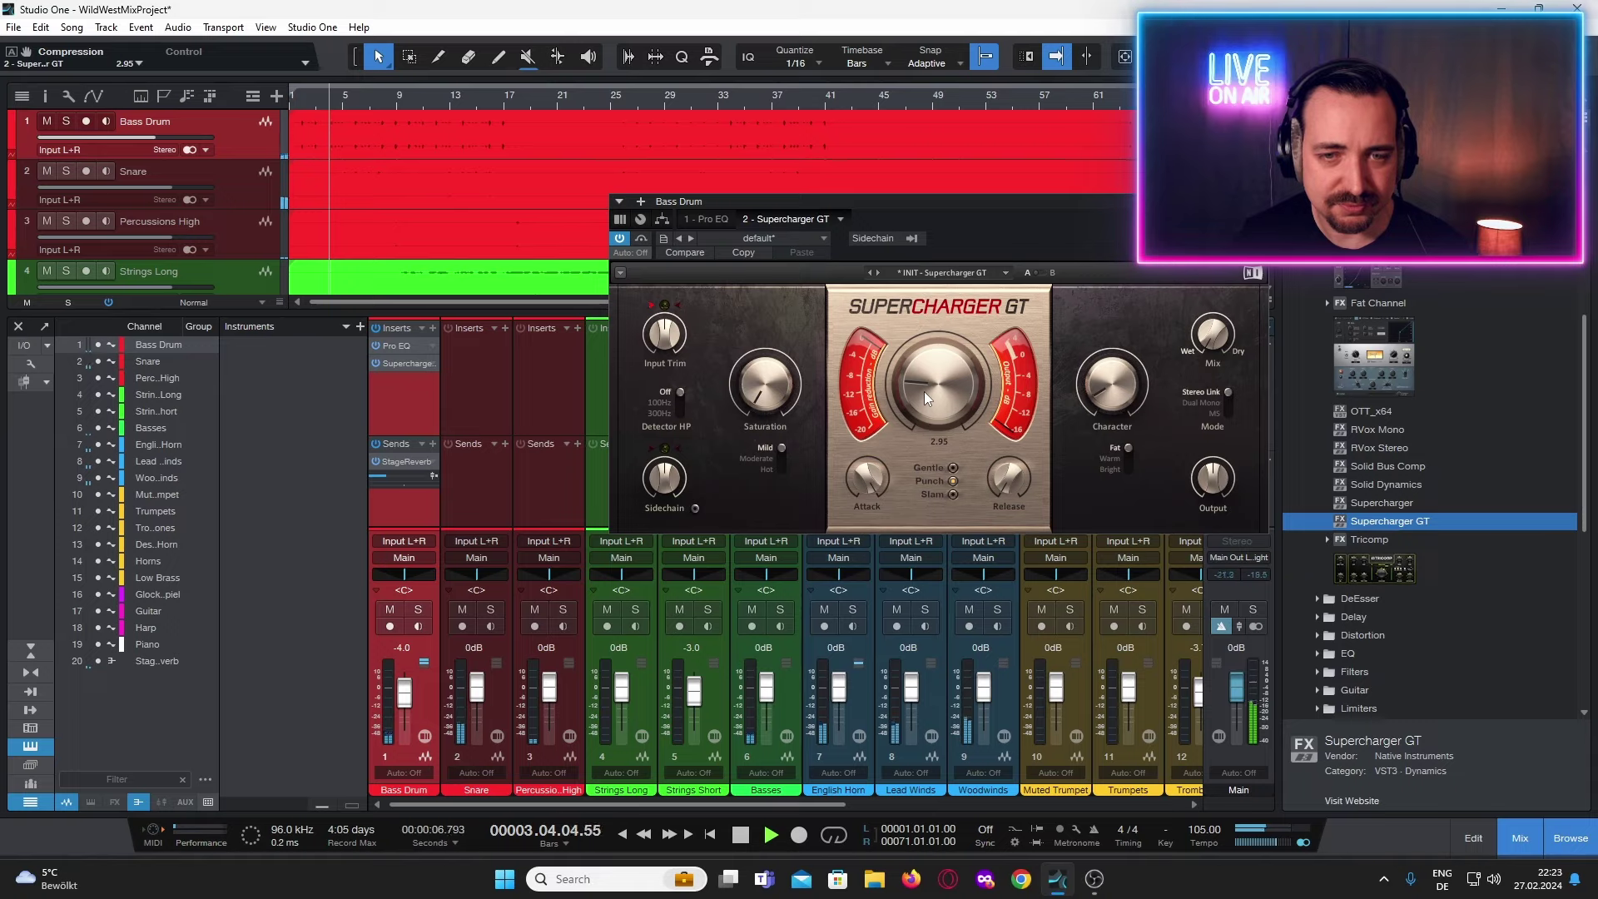
Insert a Pro EQ on Percussions High, set its low cut to about 195 Hz during playback, and close it.
{"action": "scroll", "coordinate": [924, 391], "scroll_direction": "down", "scroll_amount": 1}
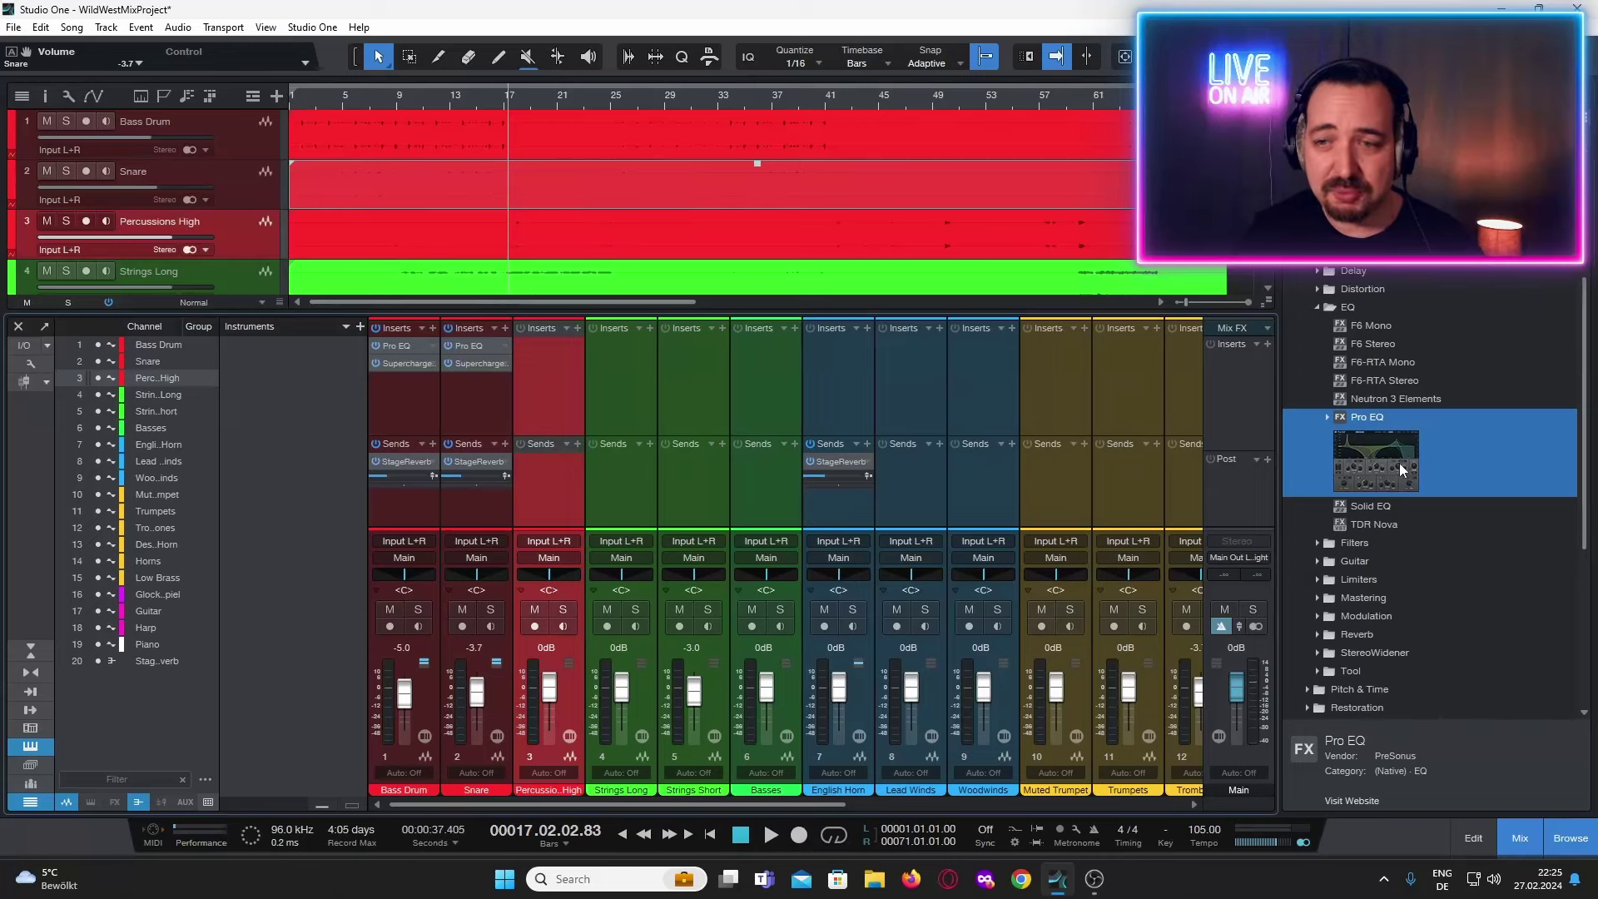
{"action": "left_click_drag", "start_coordinate": [1400, 463], "coordinate": [533, 374]}
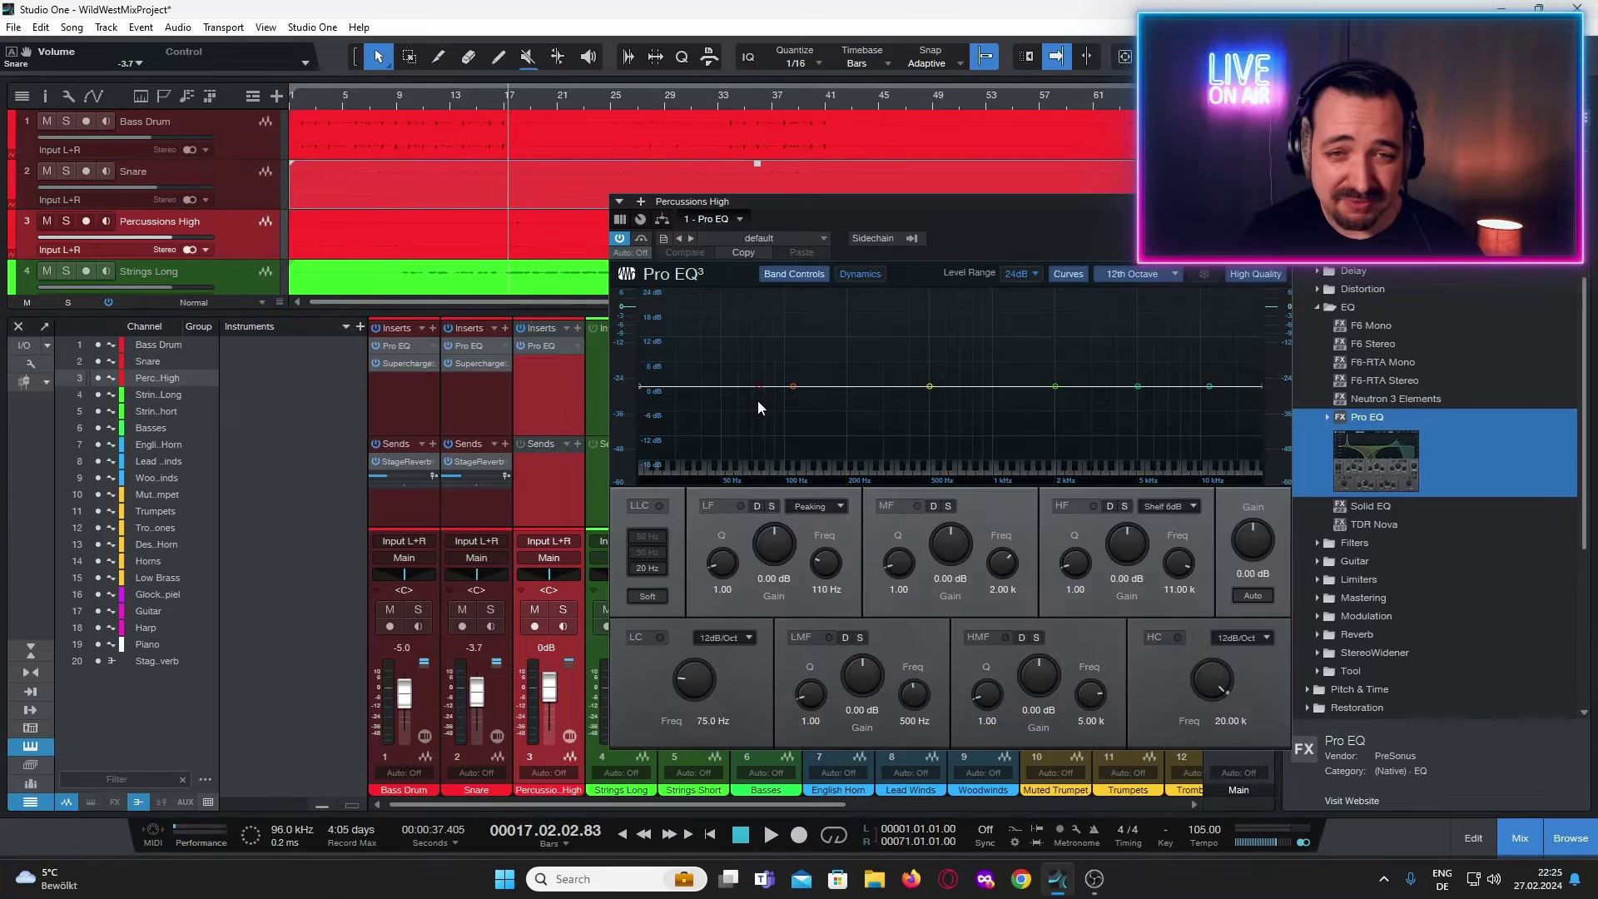
{"action": "left_click_drag", "start_coordinate": [757, 388], "coordinate": [854, 416]}
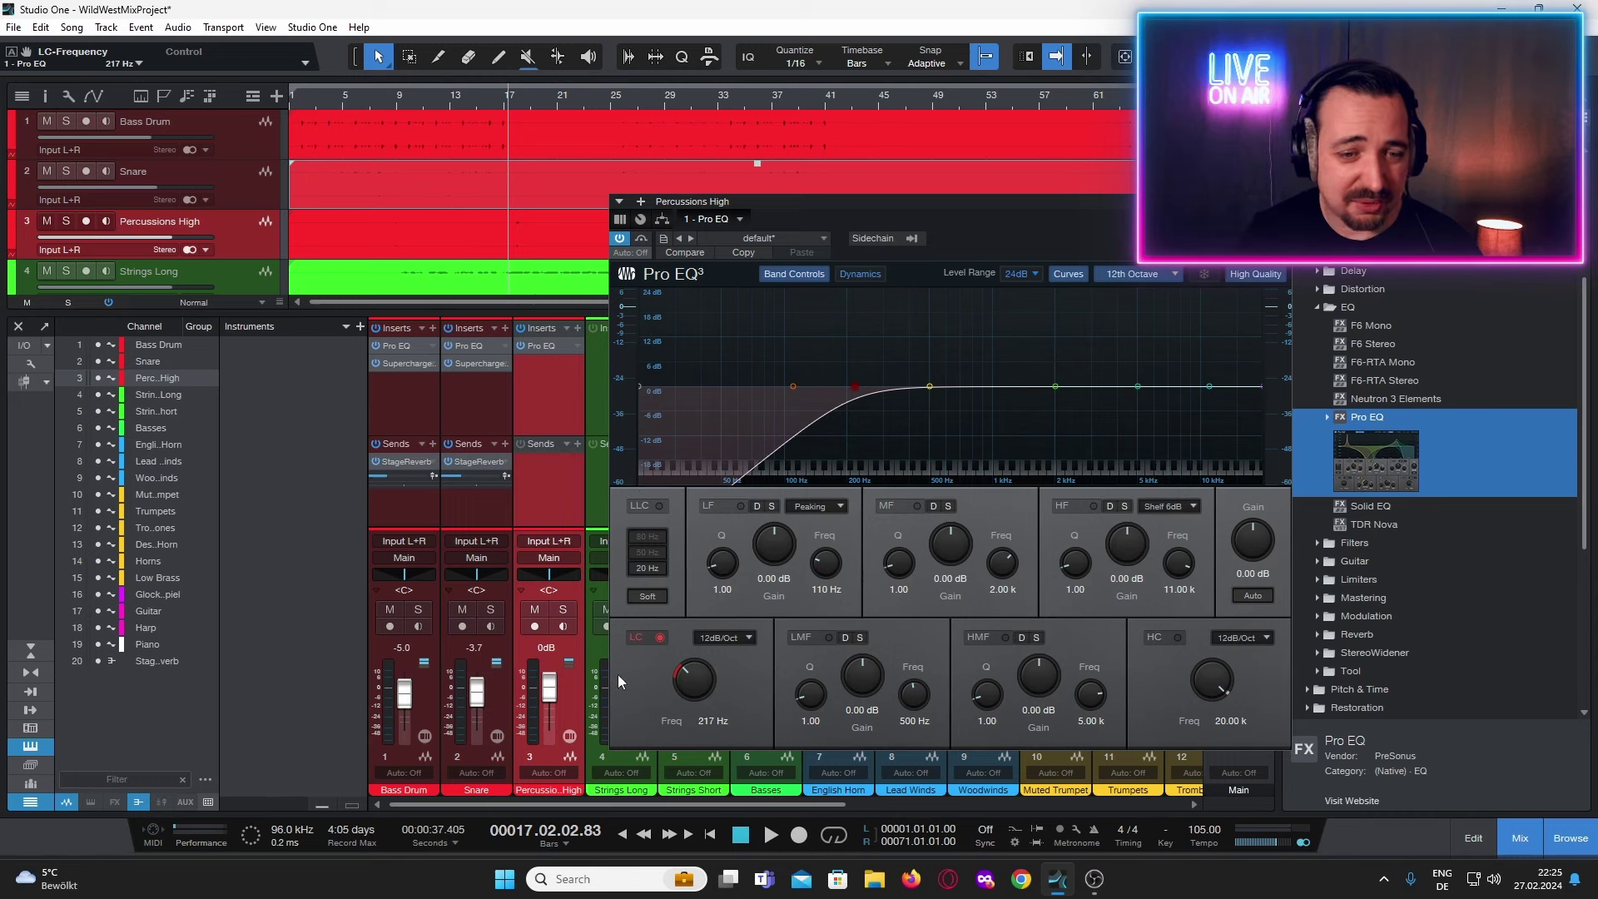
{"action": "left_click", "coordinate": [773, 835]}
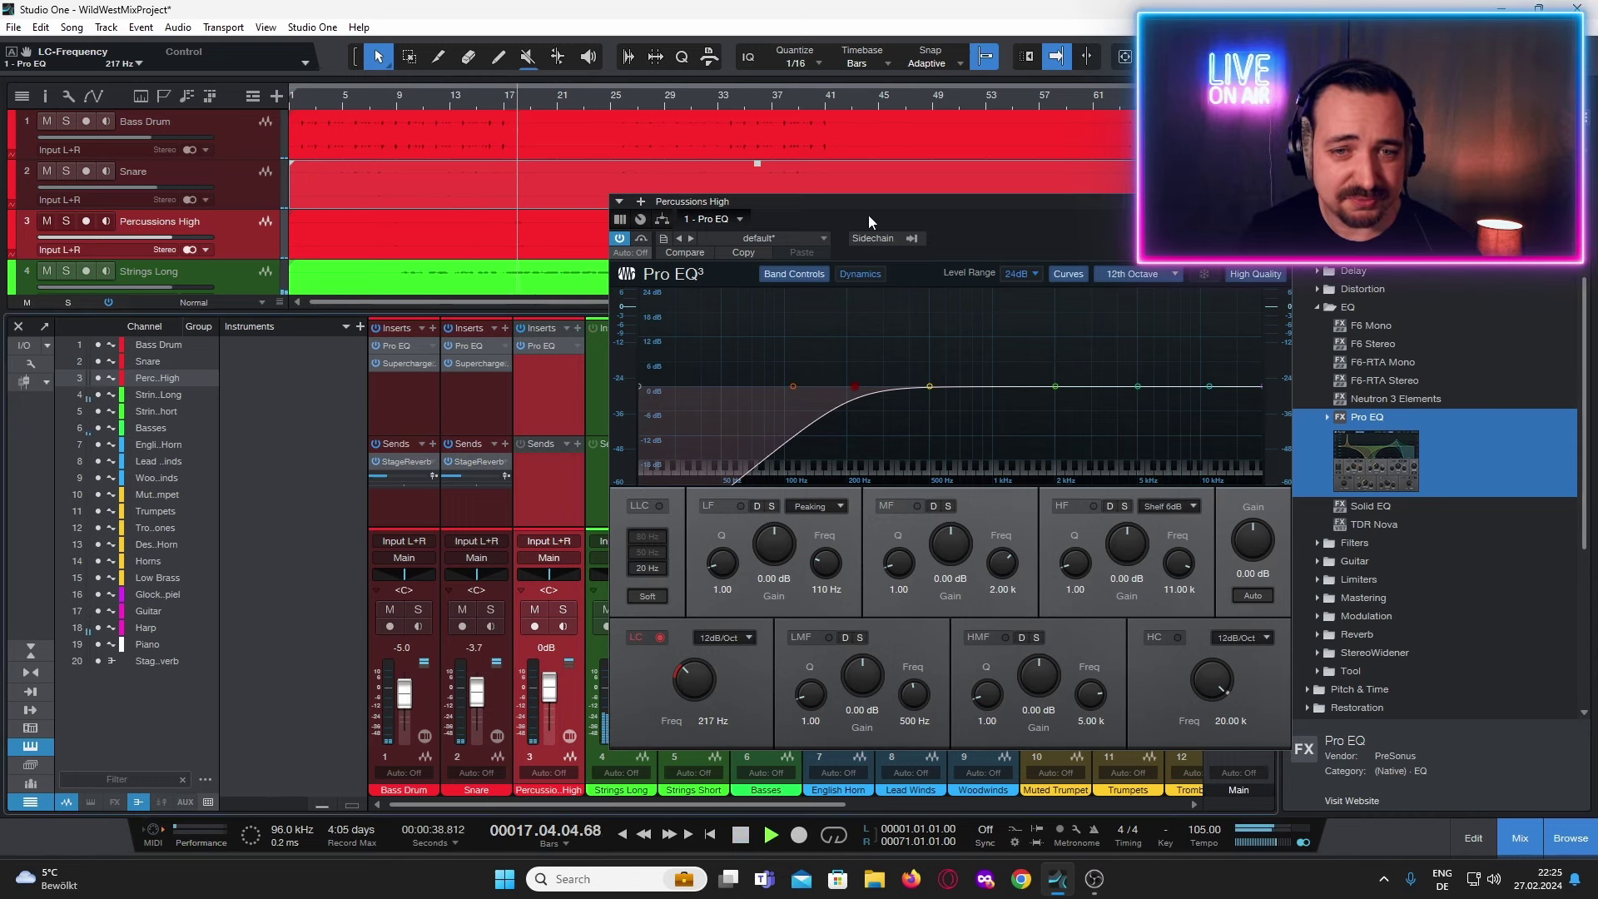
{"action": "left_click_drag", "start_coordinate": [850, 396], "coordinate": [844, 386]}
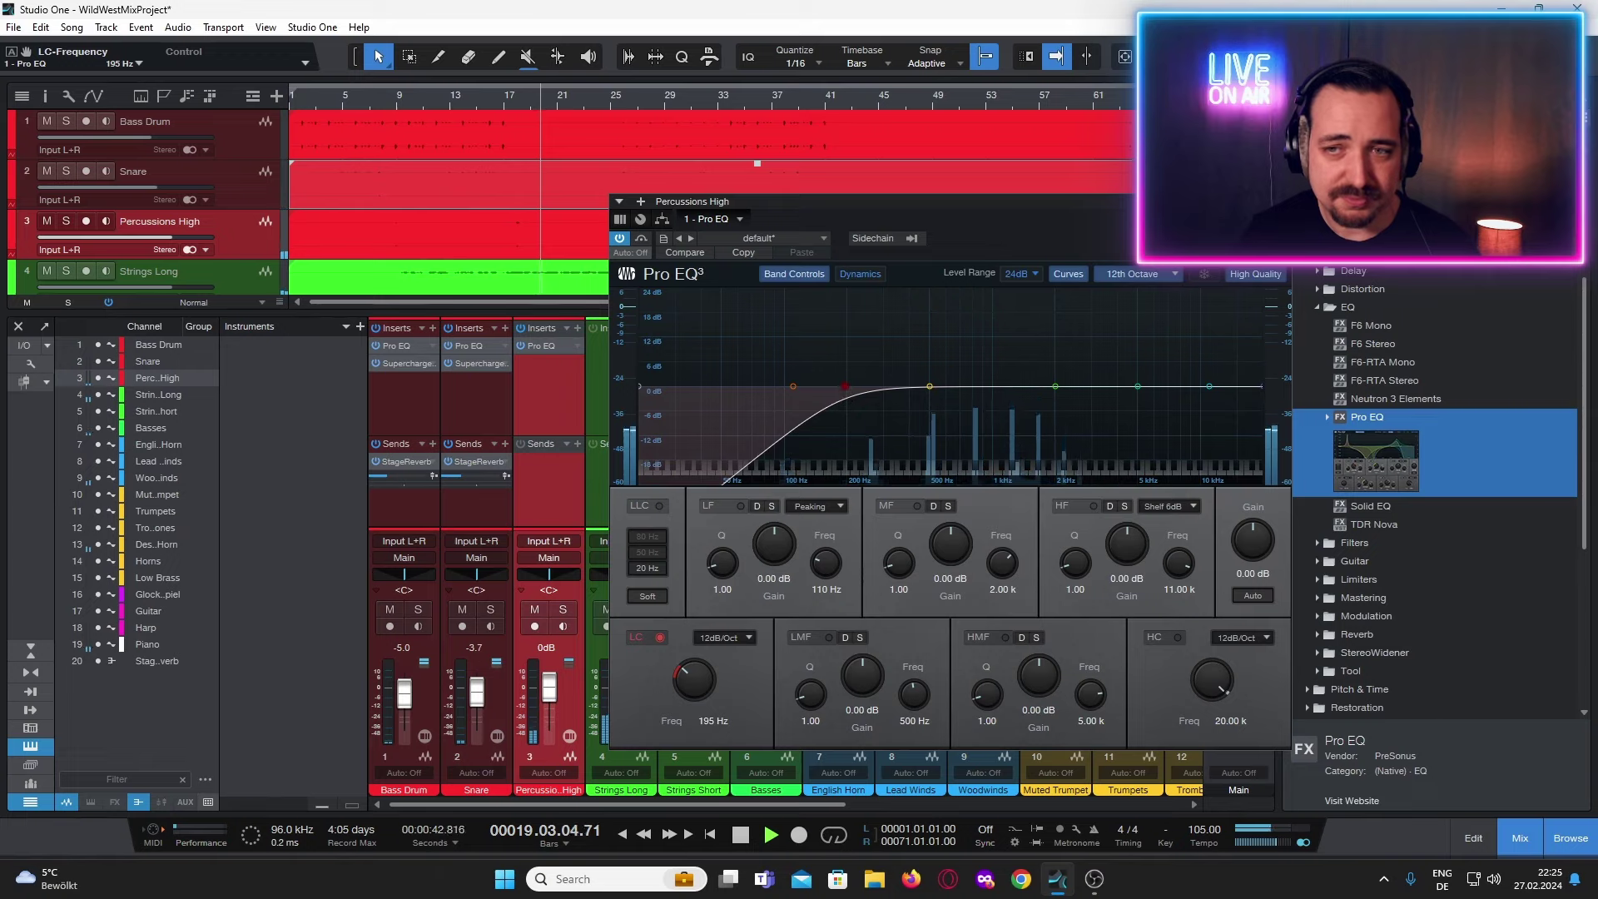
{"action": "left_click", "coordinate": [1283, 201]}
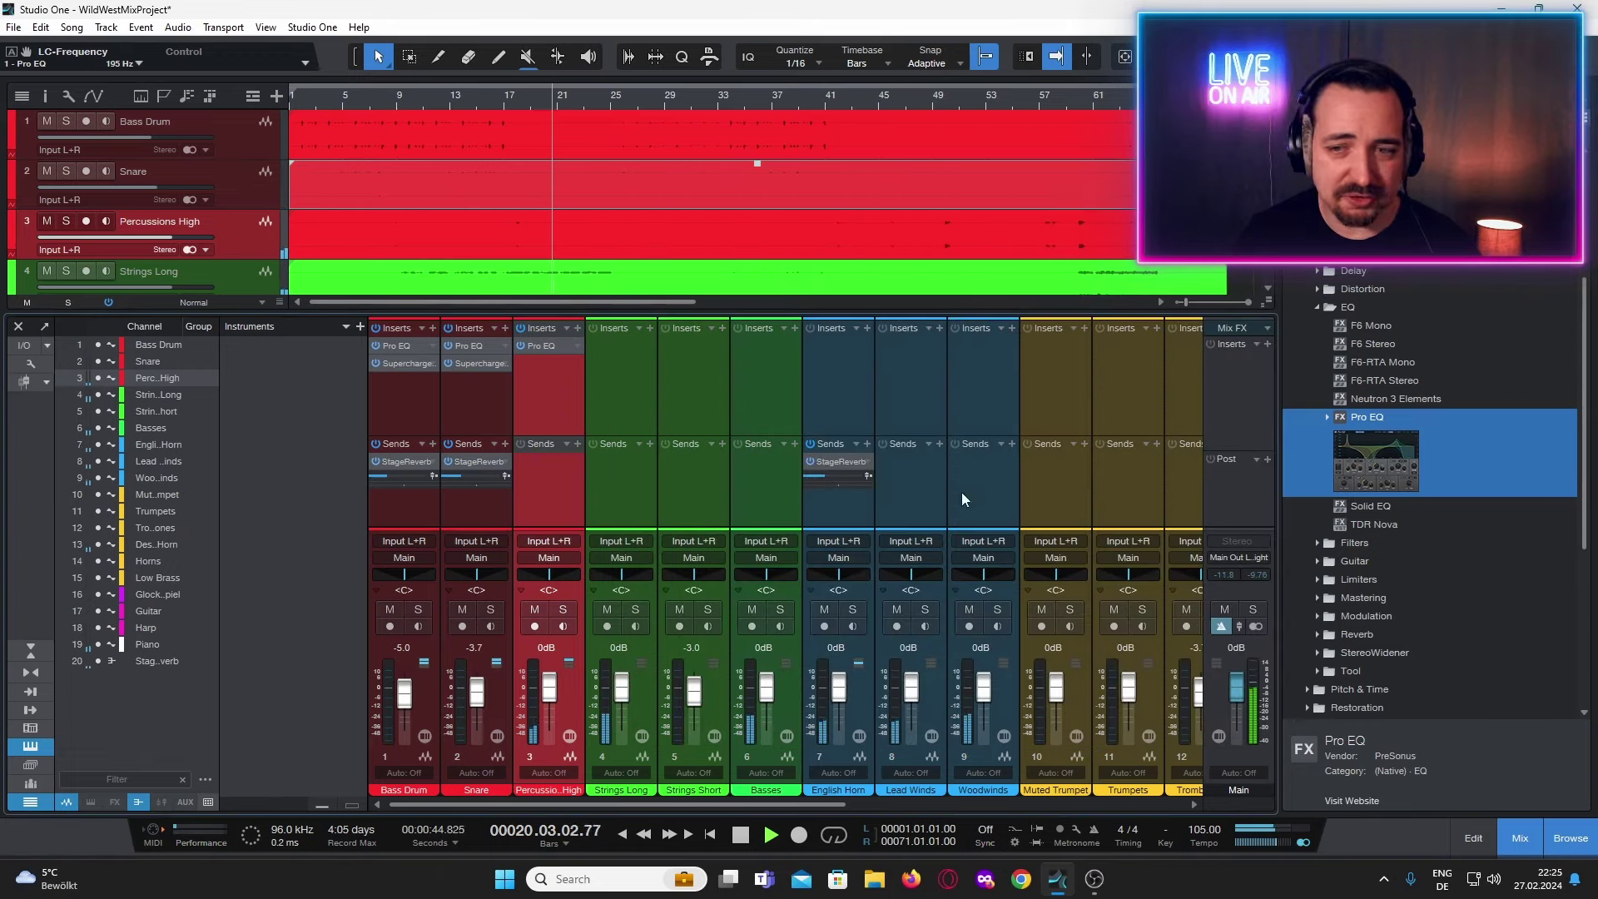
Stop playback and insert Fresh Air from the ORDER folder's Clarity effects after the Pro EQ on Percussions High.
{"action": "left_click", "coordinate": [1364, 308]}
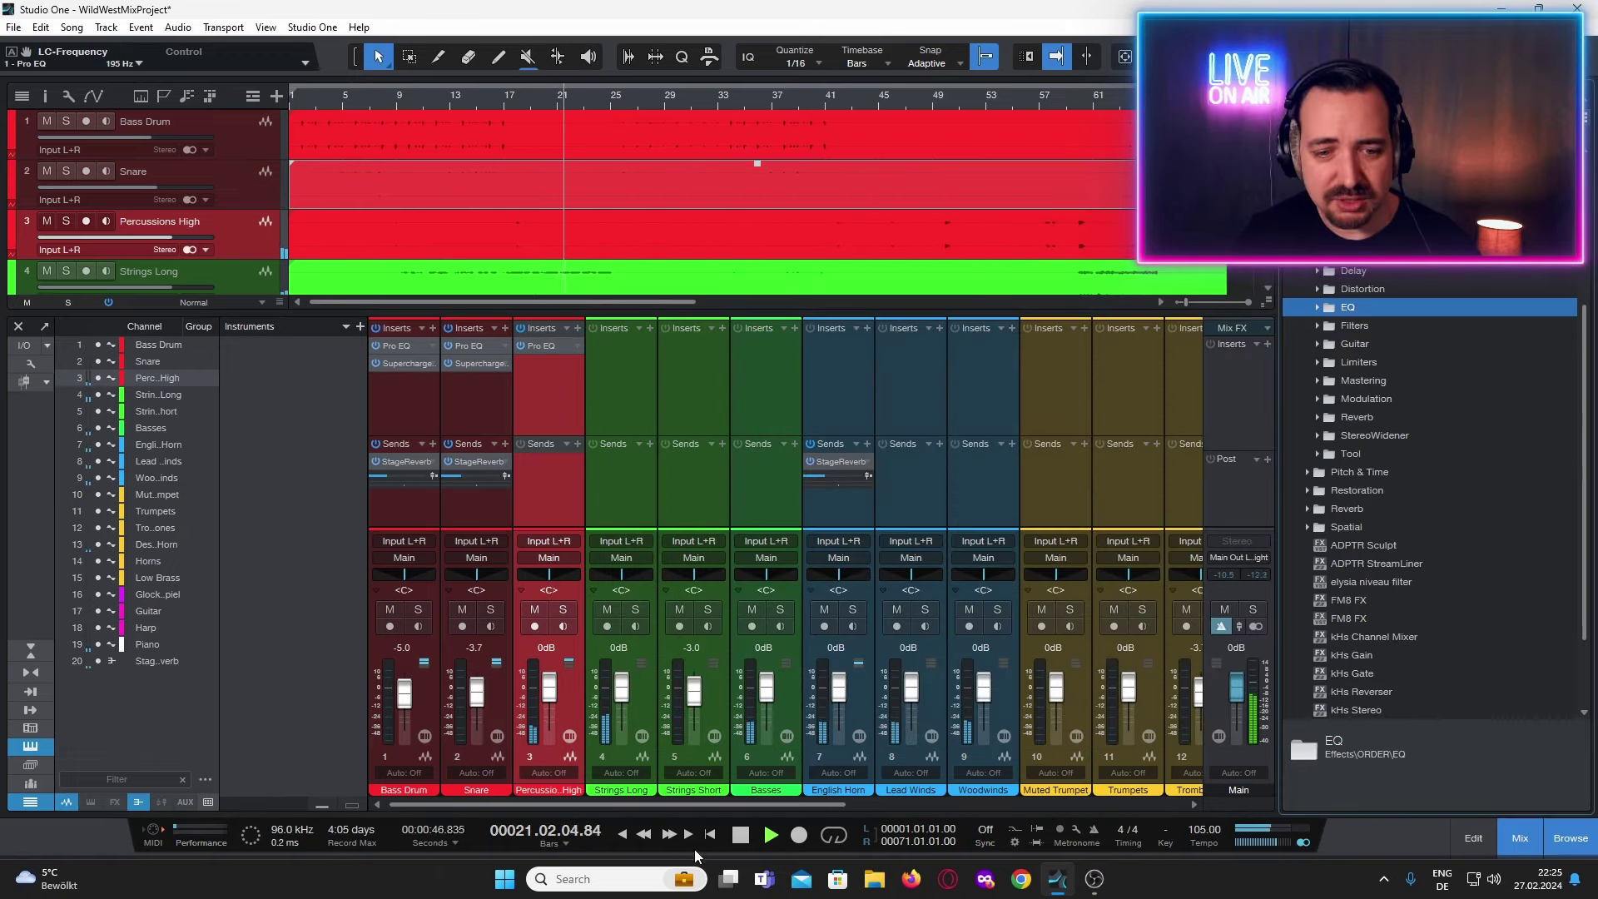
{"action": "left_click", "coordinate": [740, 834]}
{"action": "left_click", "coordinate": [1369, 234]}
{"action": "scroll", "coordinate": [1411, 337], "scroll_direction": "down", "scroll_amount": 2}
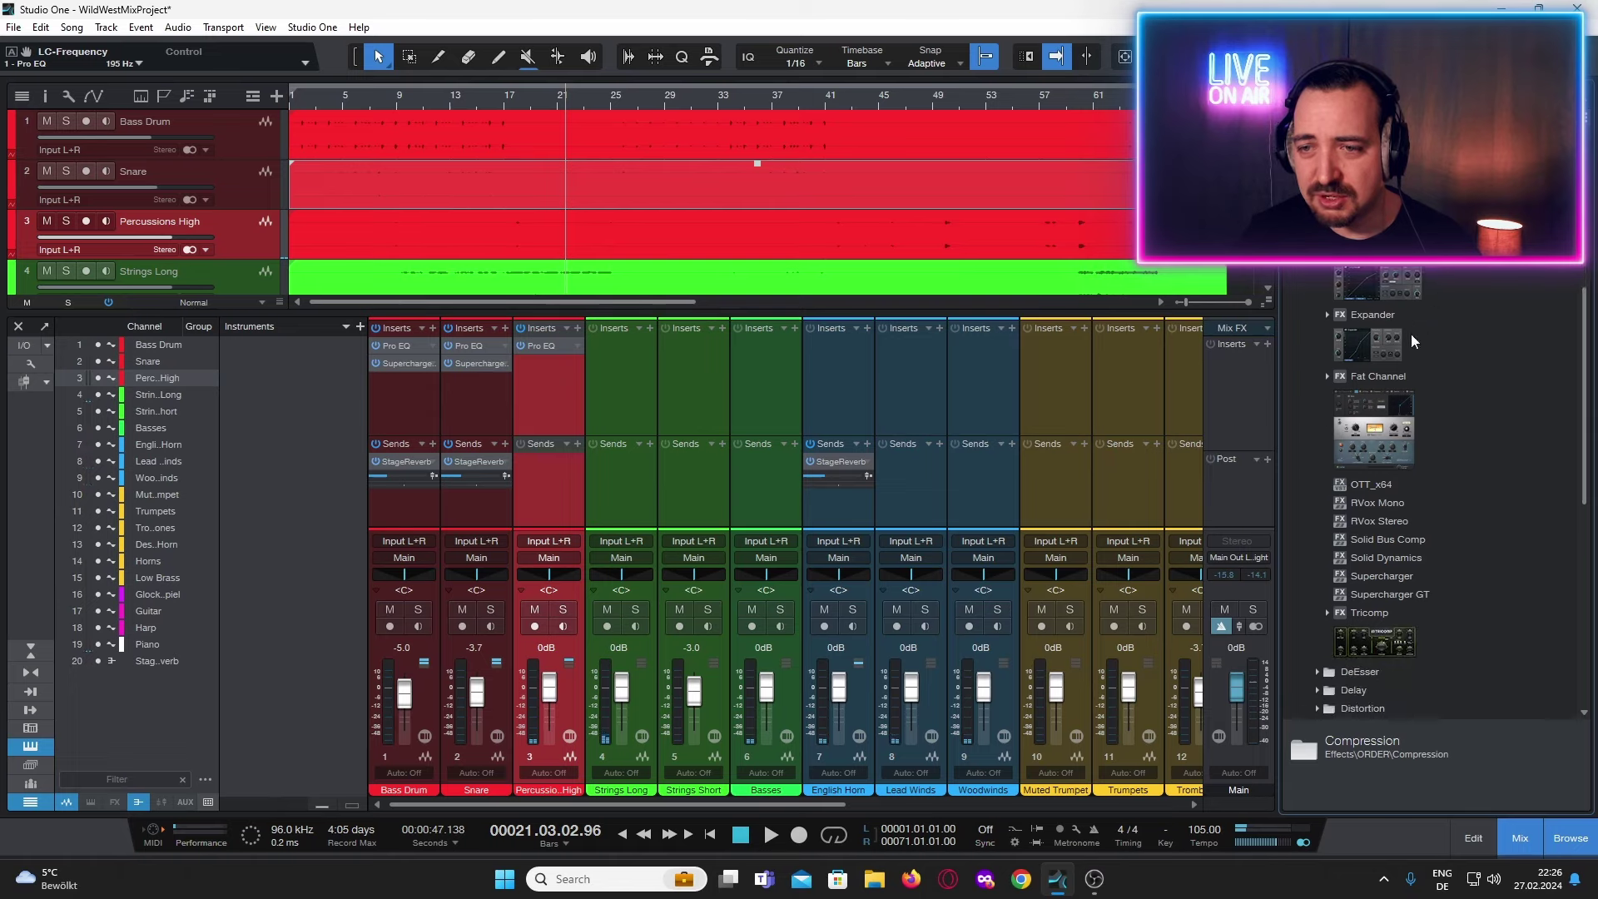
{"action": "scroll", "coordinate": [1390, 465], "scroll_direction": "up", "scroll_amount": 3}
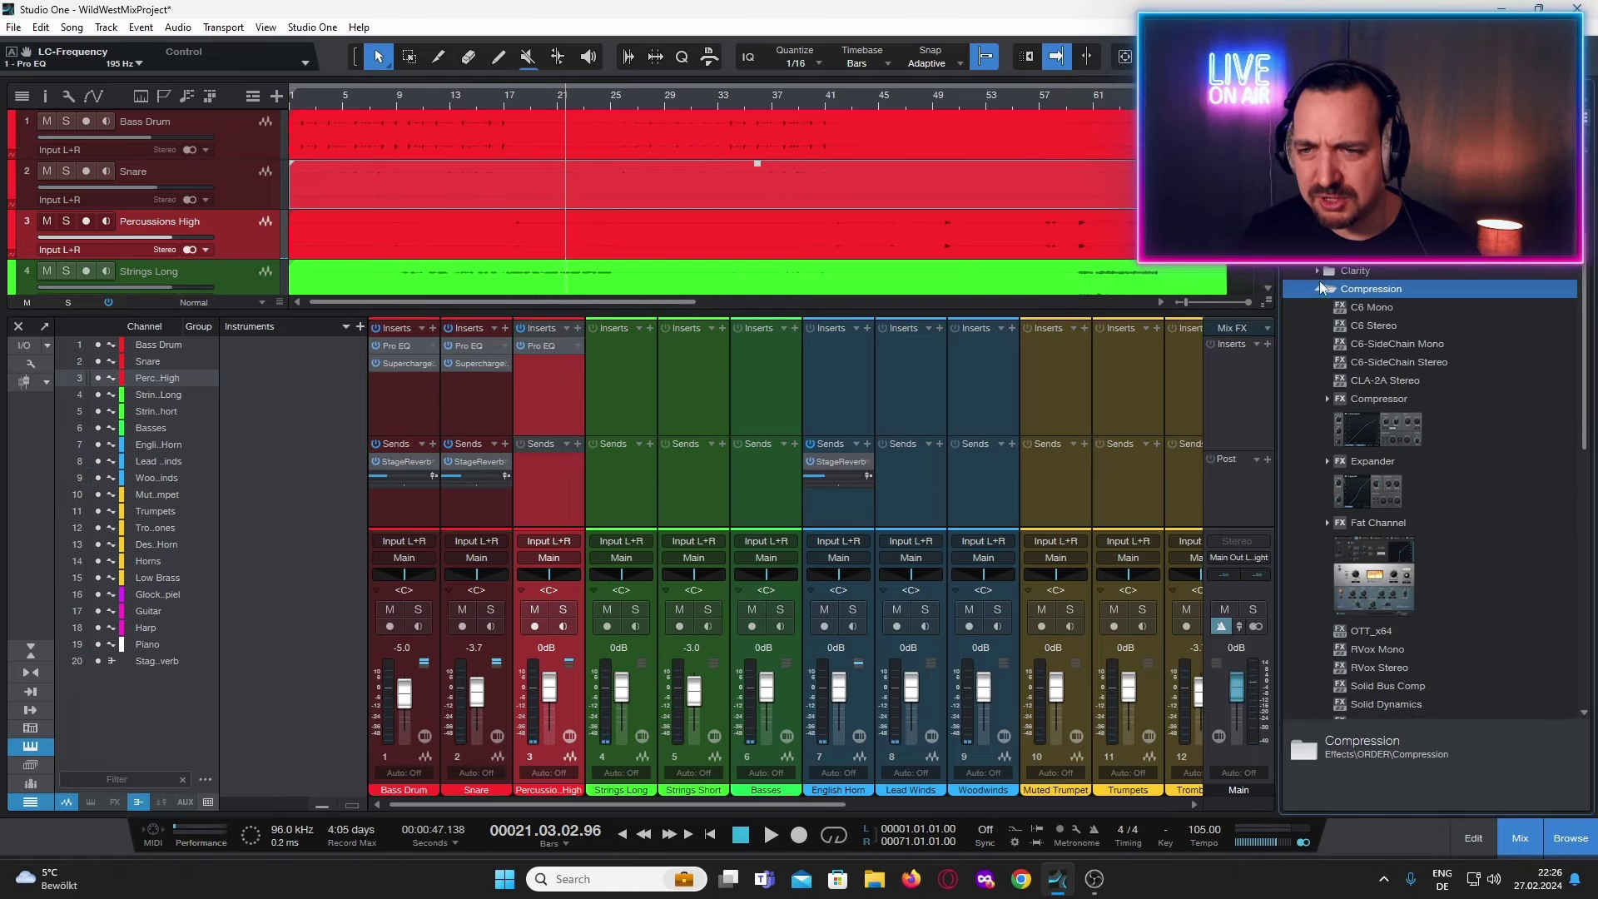
{"action": "left_click", "coordinate": [1320, 287]}
{"action": "left_click", "coordinate": [1318, 271]}
{"action": "left_click", "coordinate": [1382, 307]}
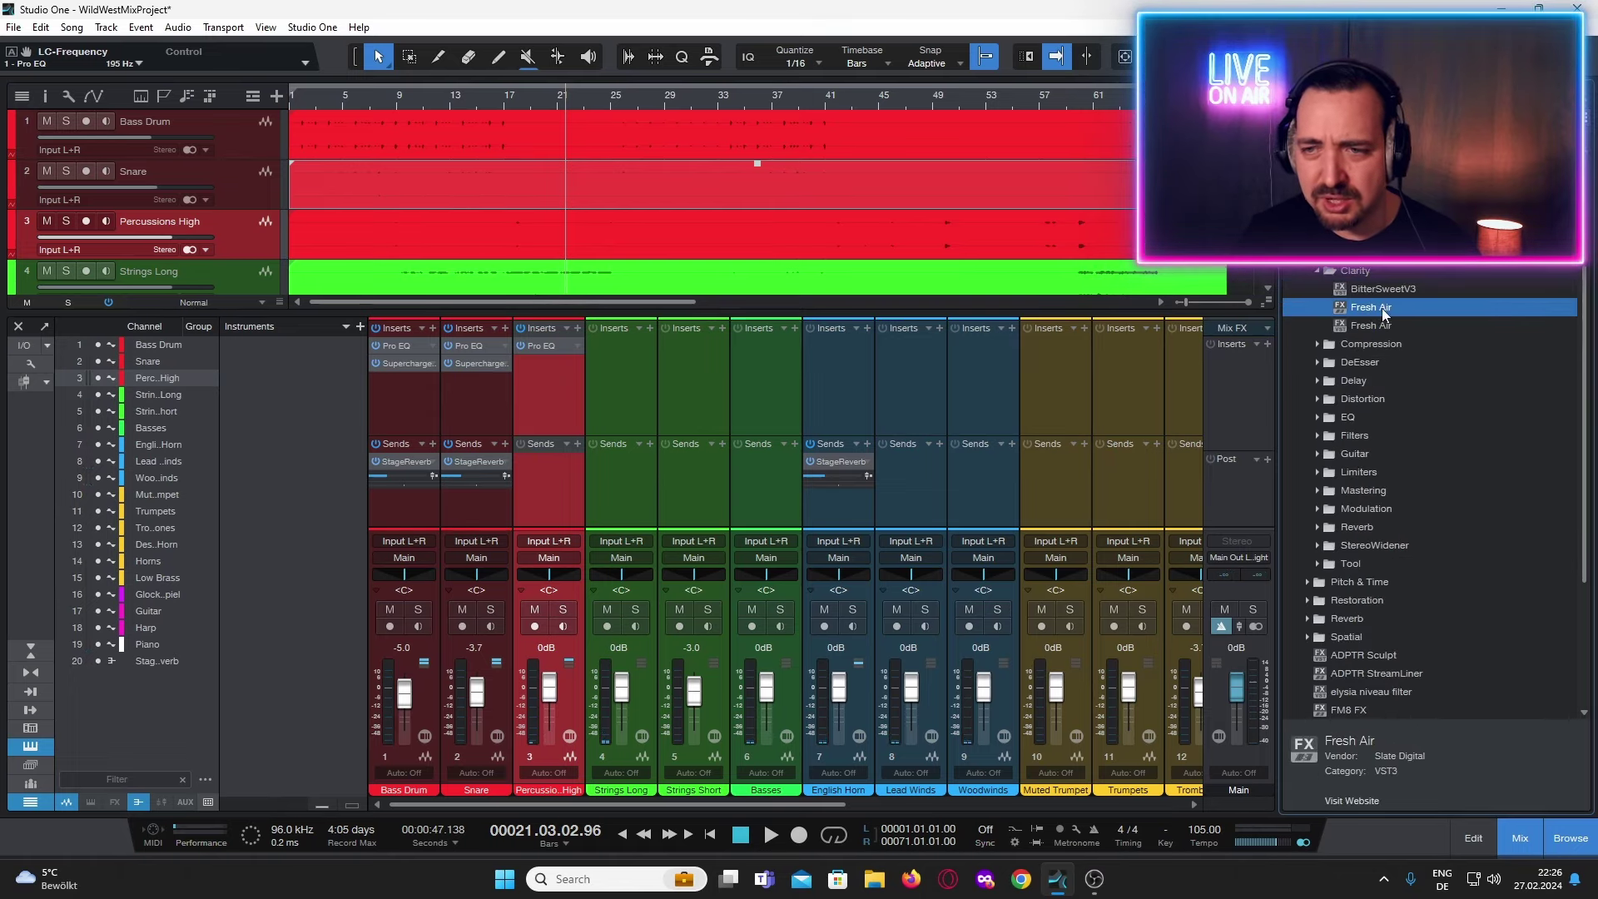
{"action": "left_click_drag", "start_coordinate": [1384, 313], "coordinate": [574, 406]}
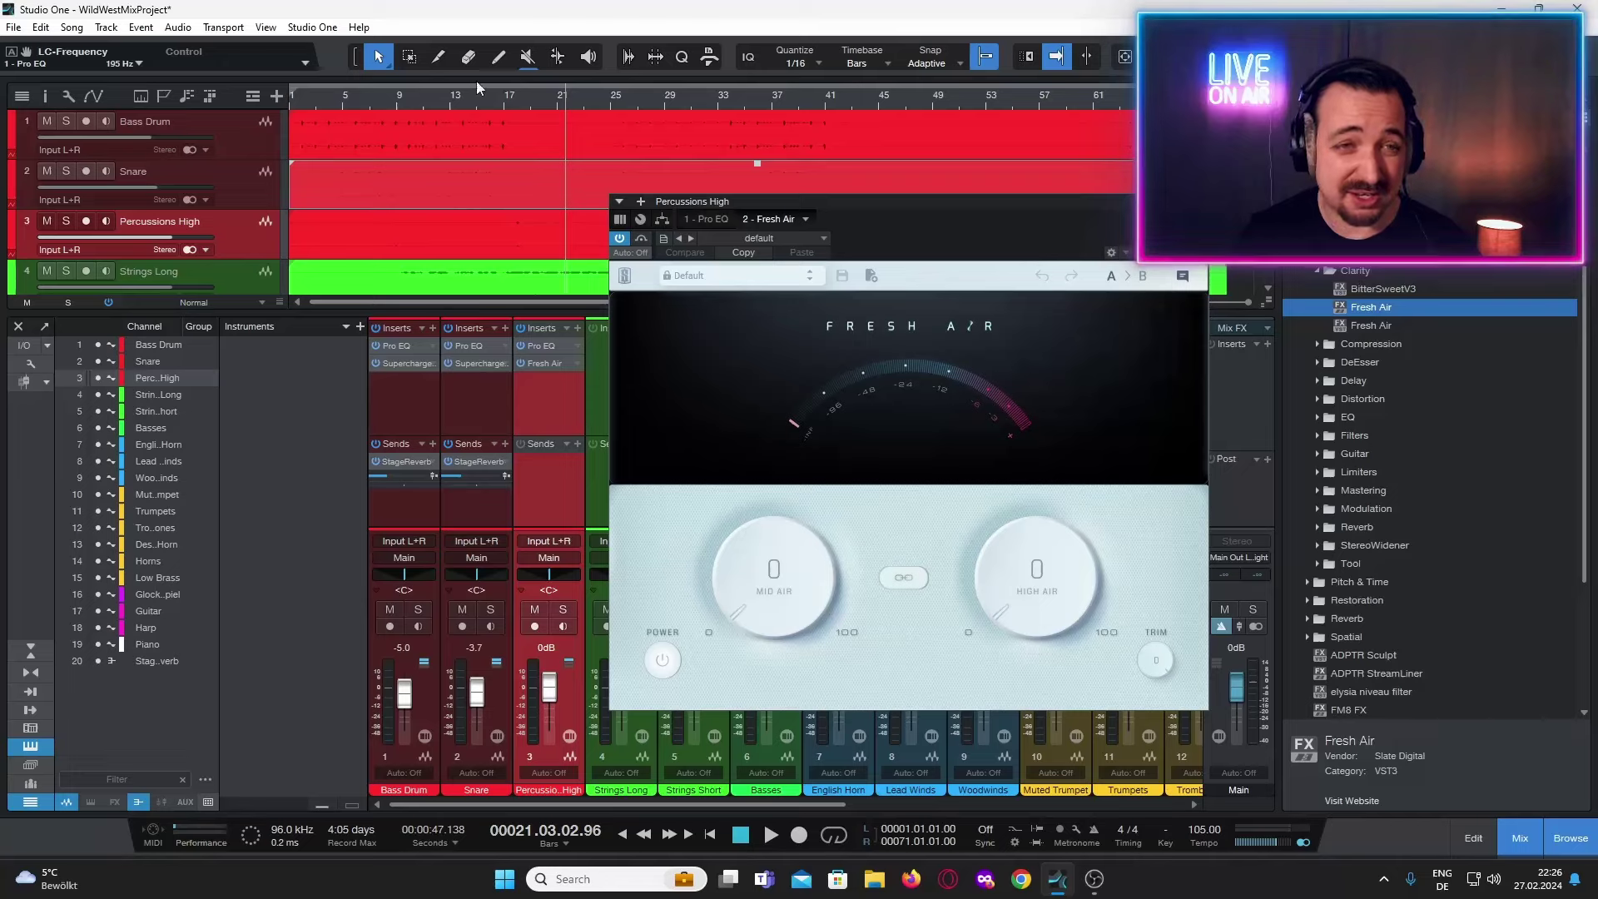
Place the playhead at bar 17 and set Fresh Air's Mid Air to 12 and High Air to 16.
{"action": "left_click", "coordinate": [497, 102]}
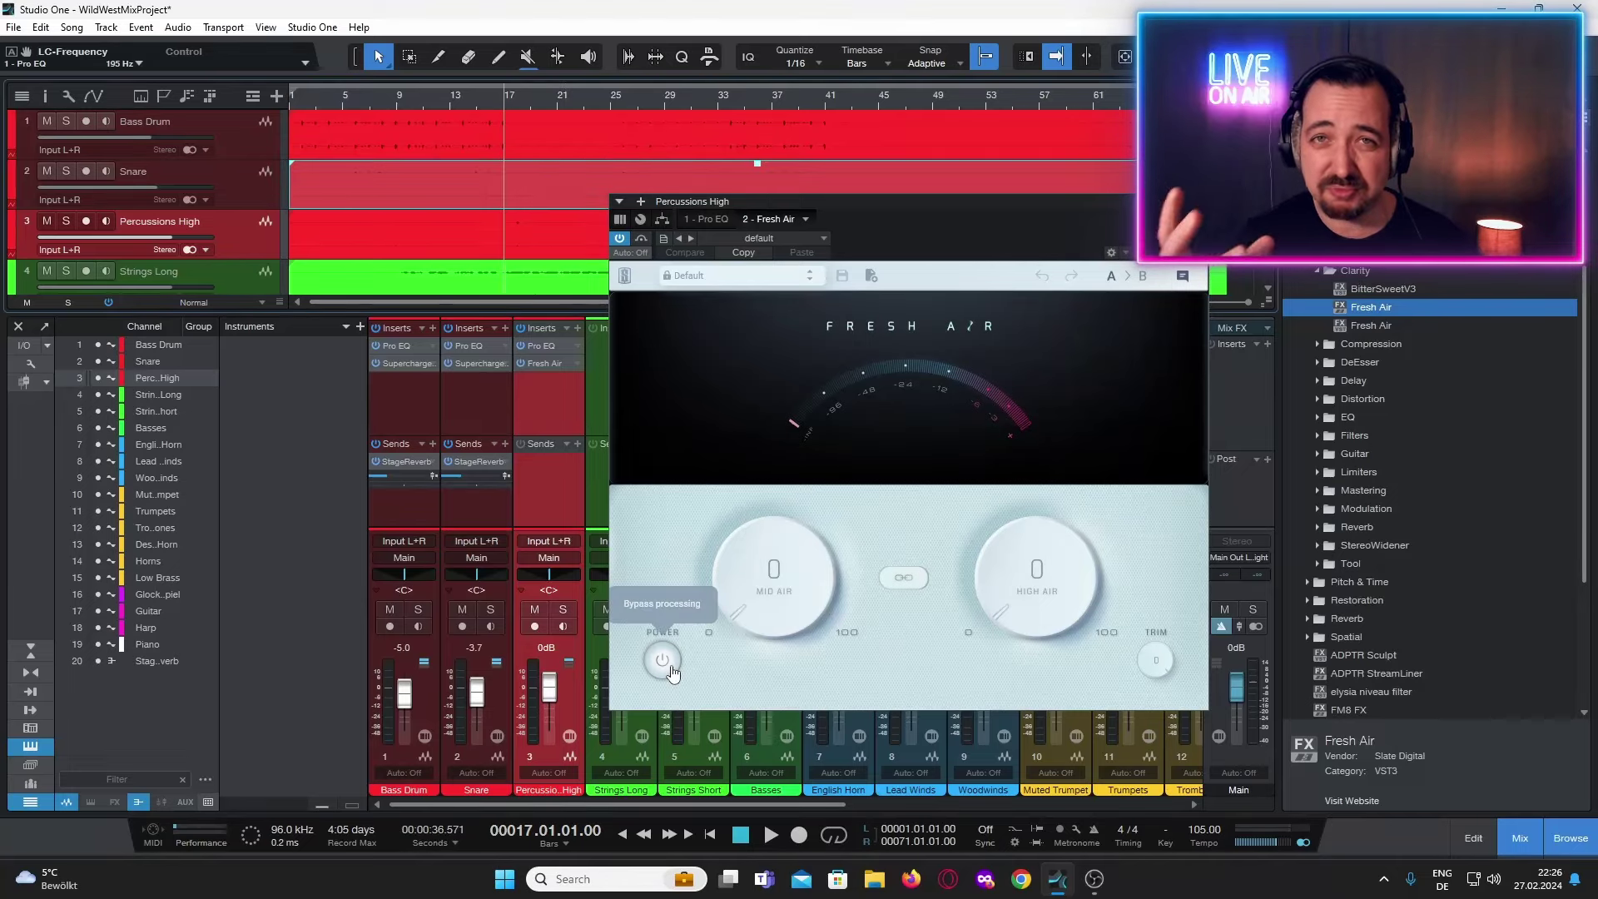
{"action": "left_click_drag", "start_coordinate": [805, 574], "coordinate": [805, 549]}
{"action": "left_click_drag", "start_coordinate": [994, 576], "coordinate": [980, 503]}
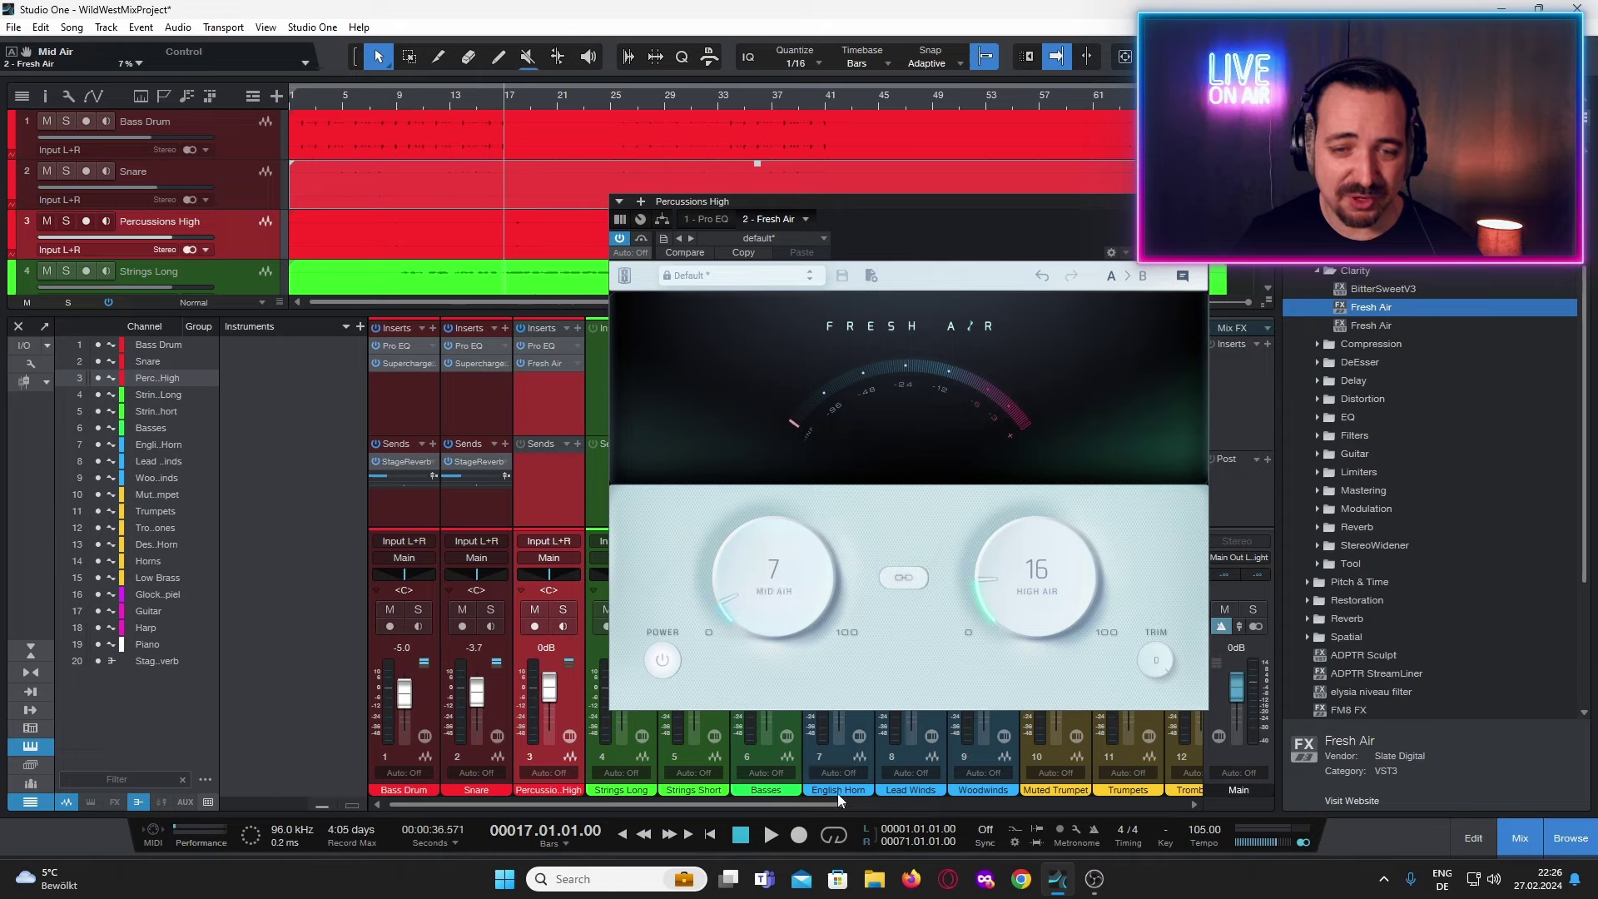
{"action": "mouse_move", "coordinate": [757, 566]}
{"action": "left_mouse_down"}
{"action": "mouse_move", "coordinate": [761, 537]}
{"action": "mouse_move", "coordinate": [756, 558]}
{"action": "left_mouse_up"}
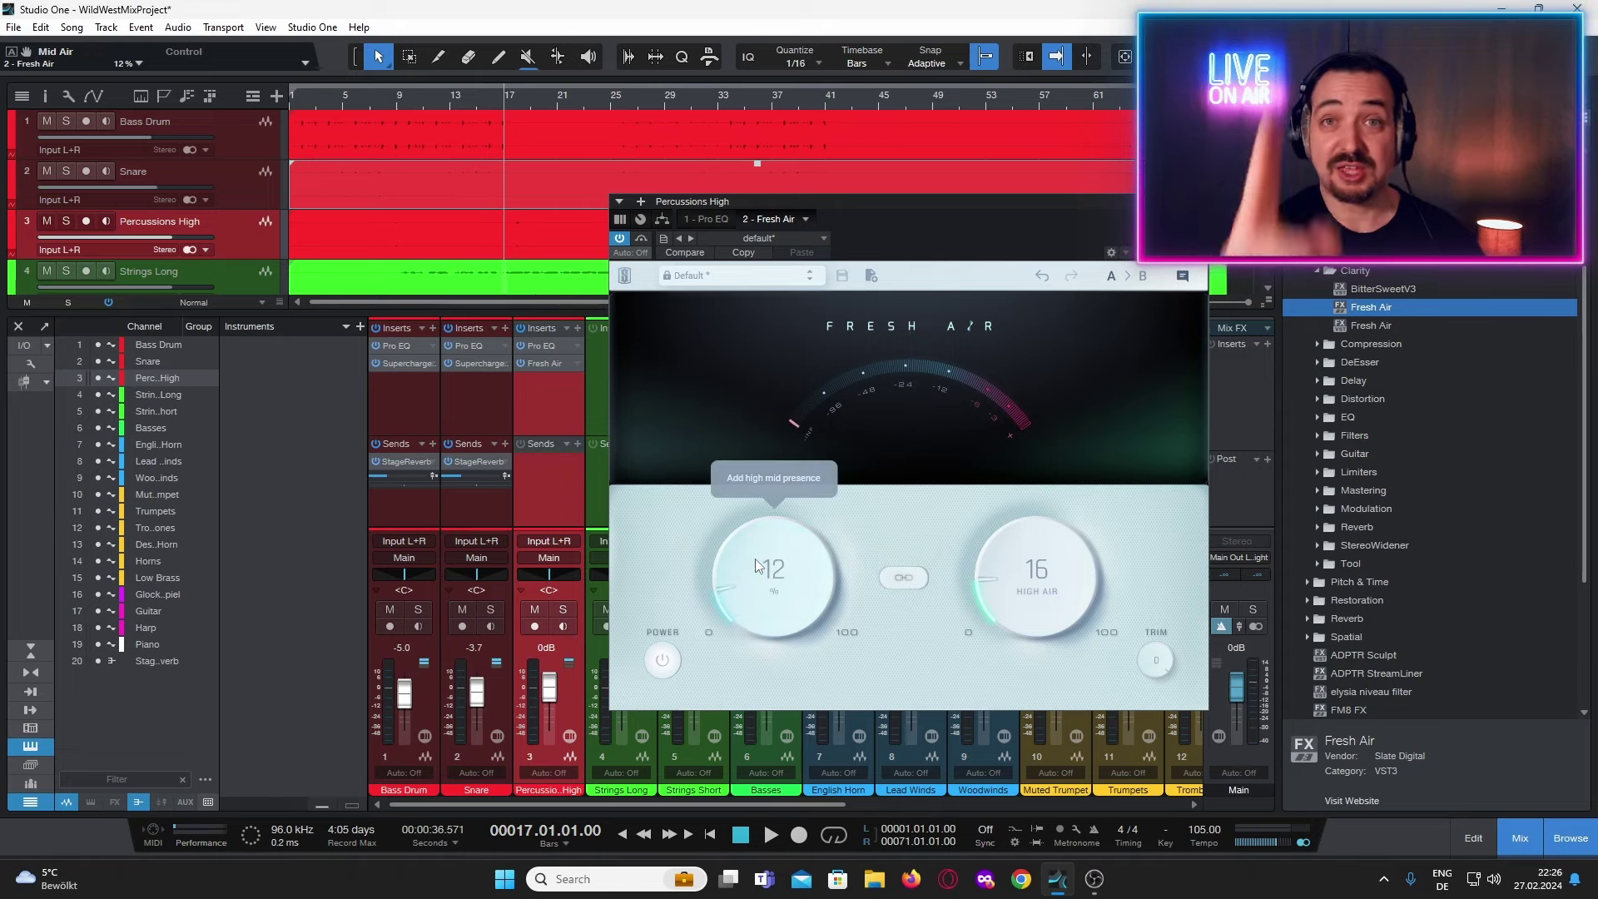
During playback, test Fresh Air's High Air up to 100, set it to 17, and move the plugin window clear of the tracks.
{"action": "left_click", "coordinate": [772, 836]}
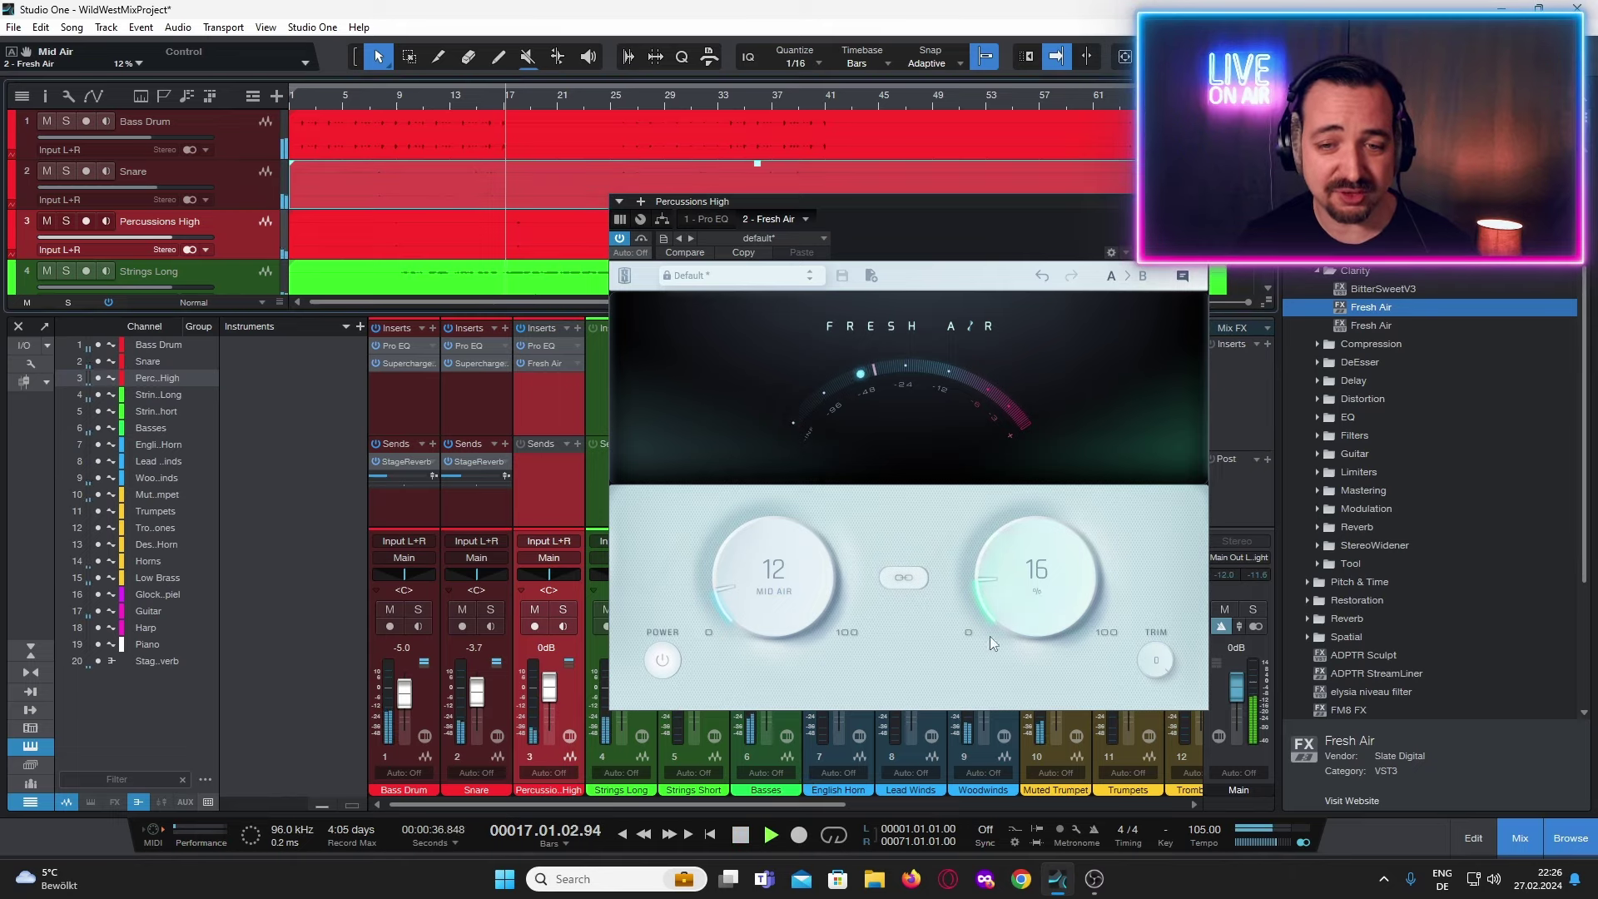
{"action": "left_click_drag", "start_coordinate": [1007, 608], "coordinate": [1100, 456]}
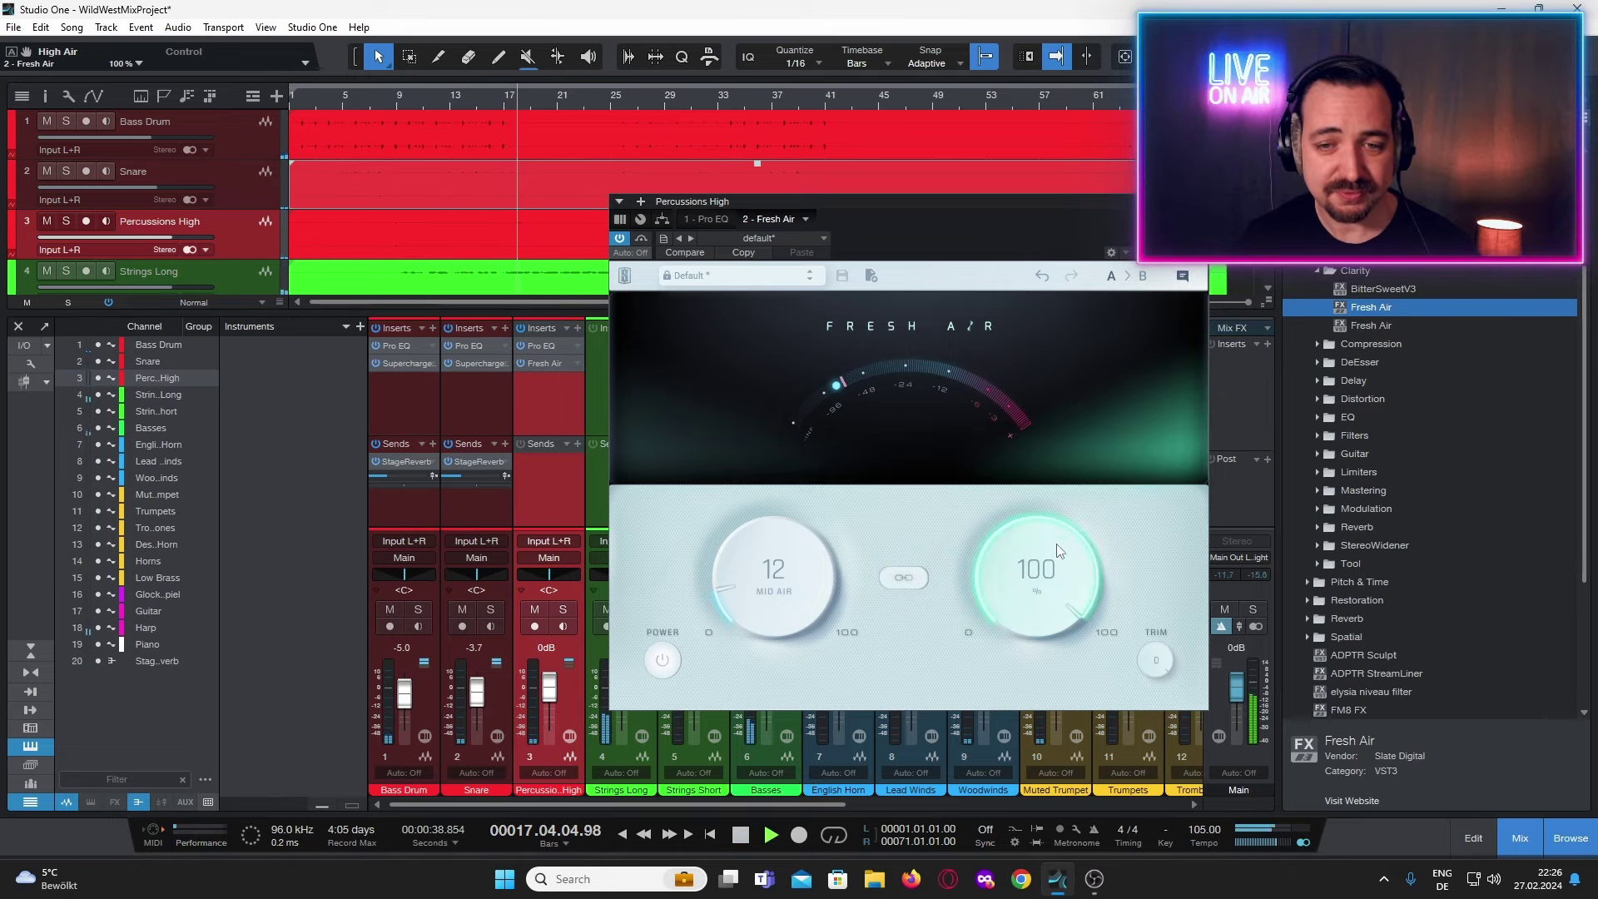
{"action": "left_click_drag", "start_coordinate": [1037, 571], "coordinate": [1002, 746]}
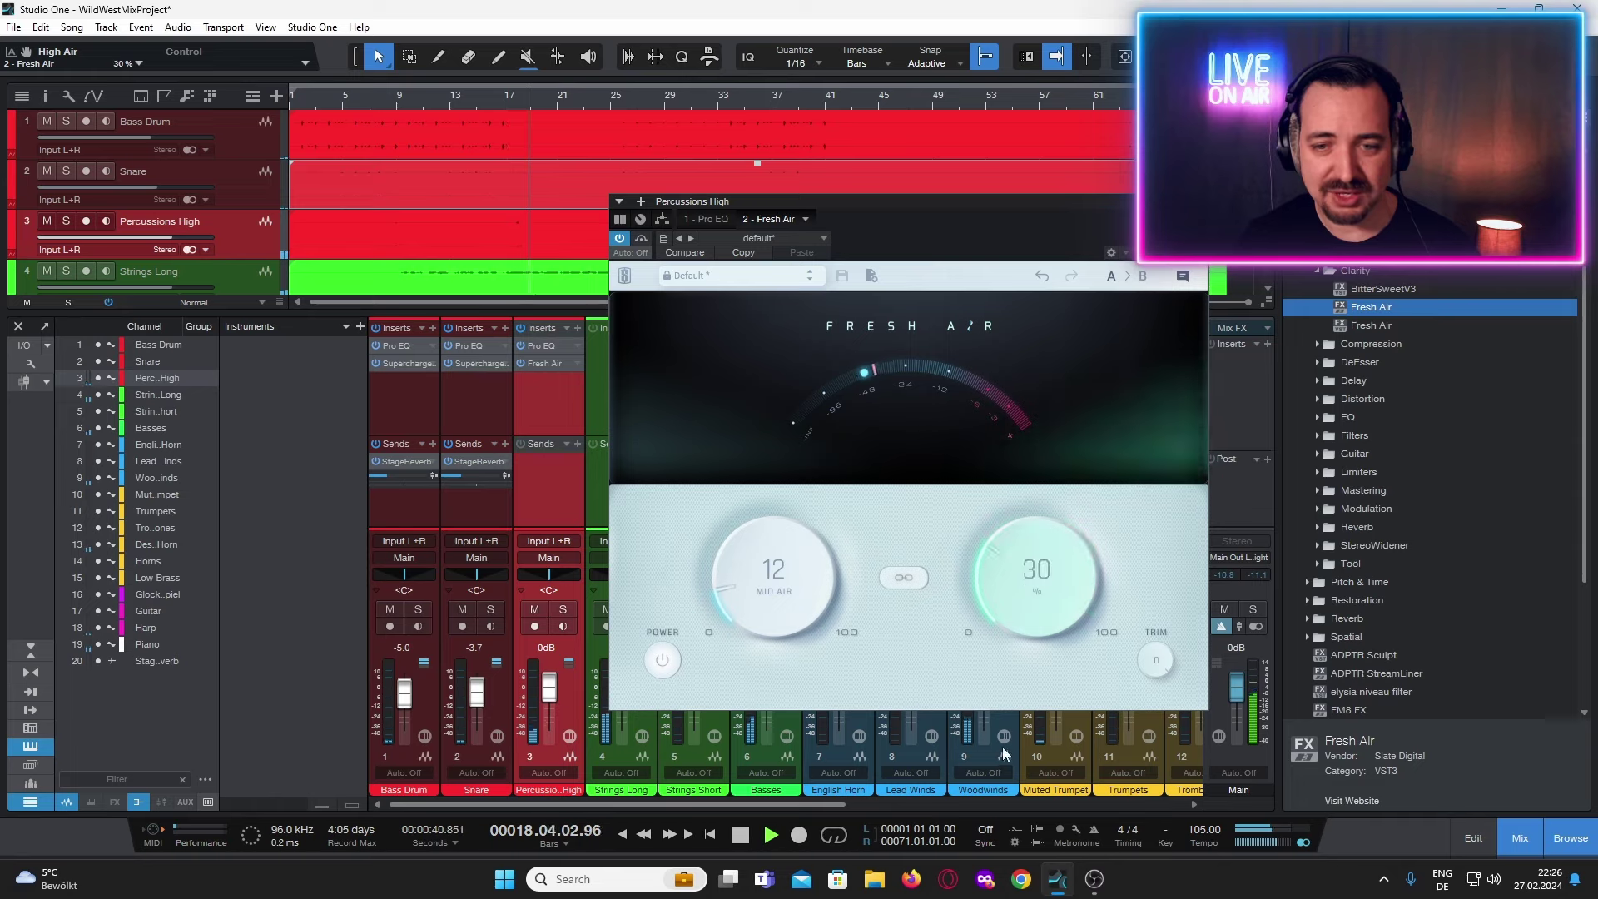
{"action": "left_click", "coordinate": [495, 97]}
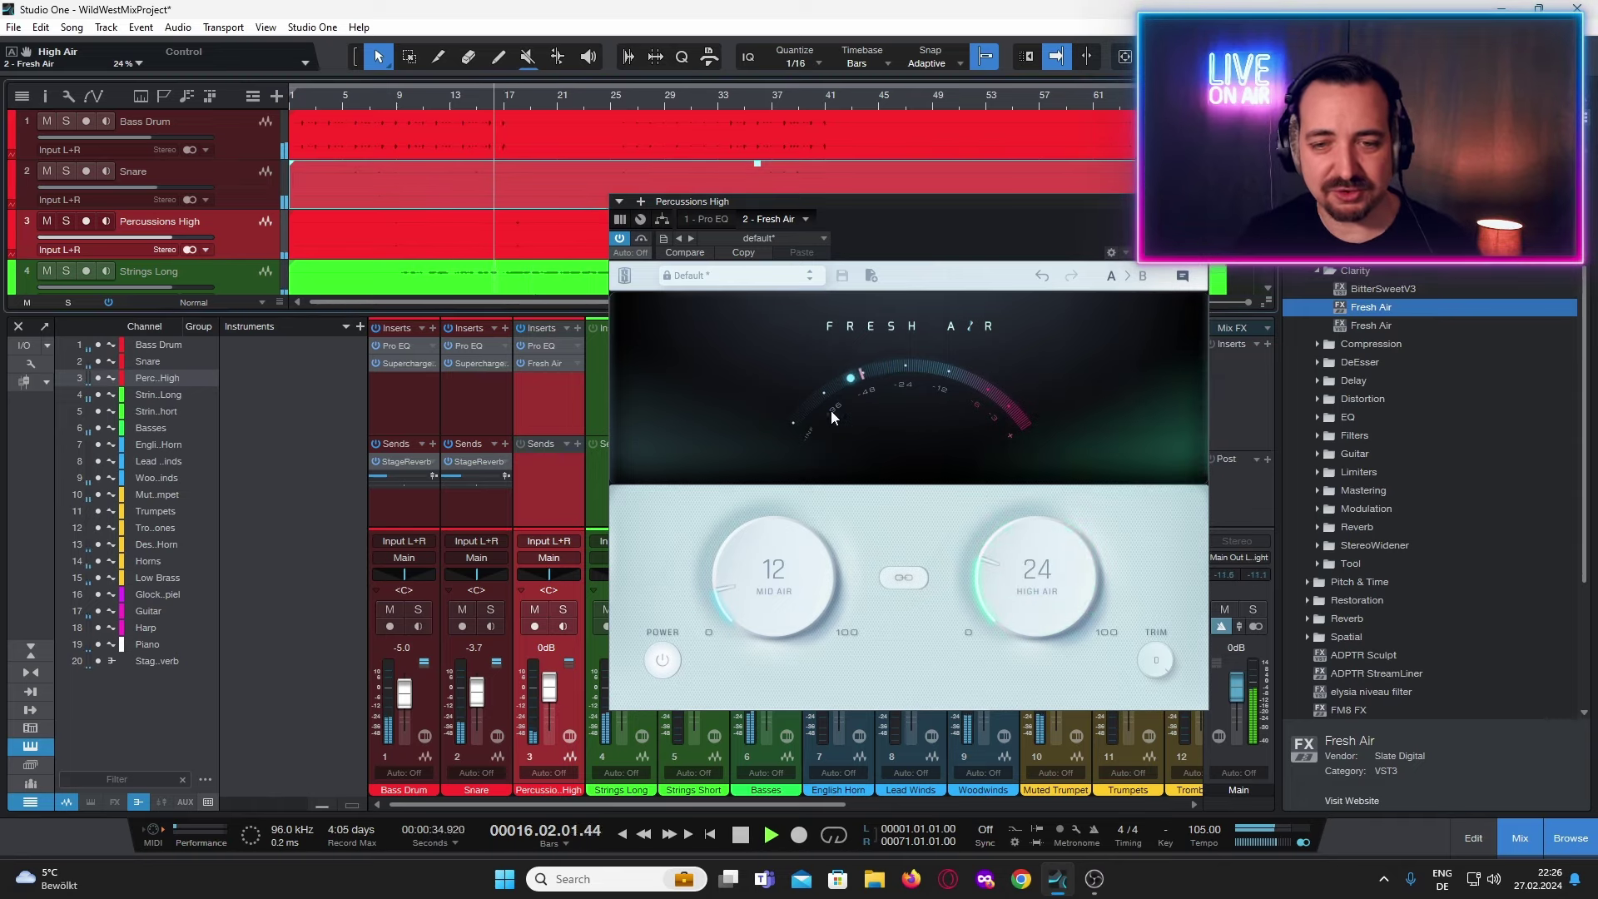
{"action": "left_click_drag", "start_coordinate": [996, 557], "coordinate": [996, 569]}
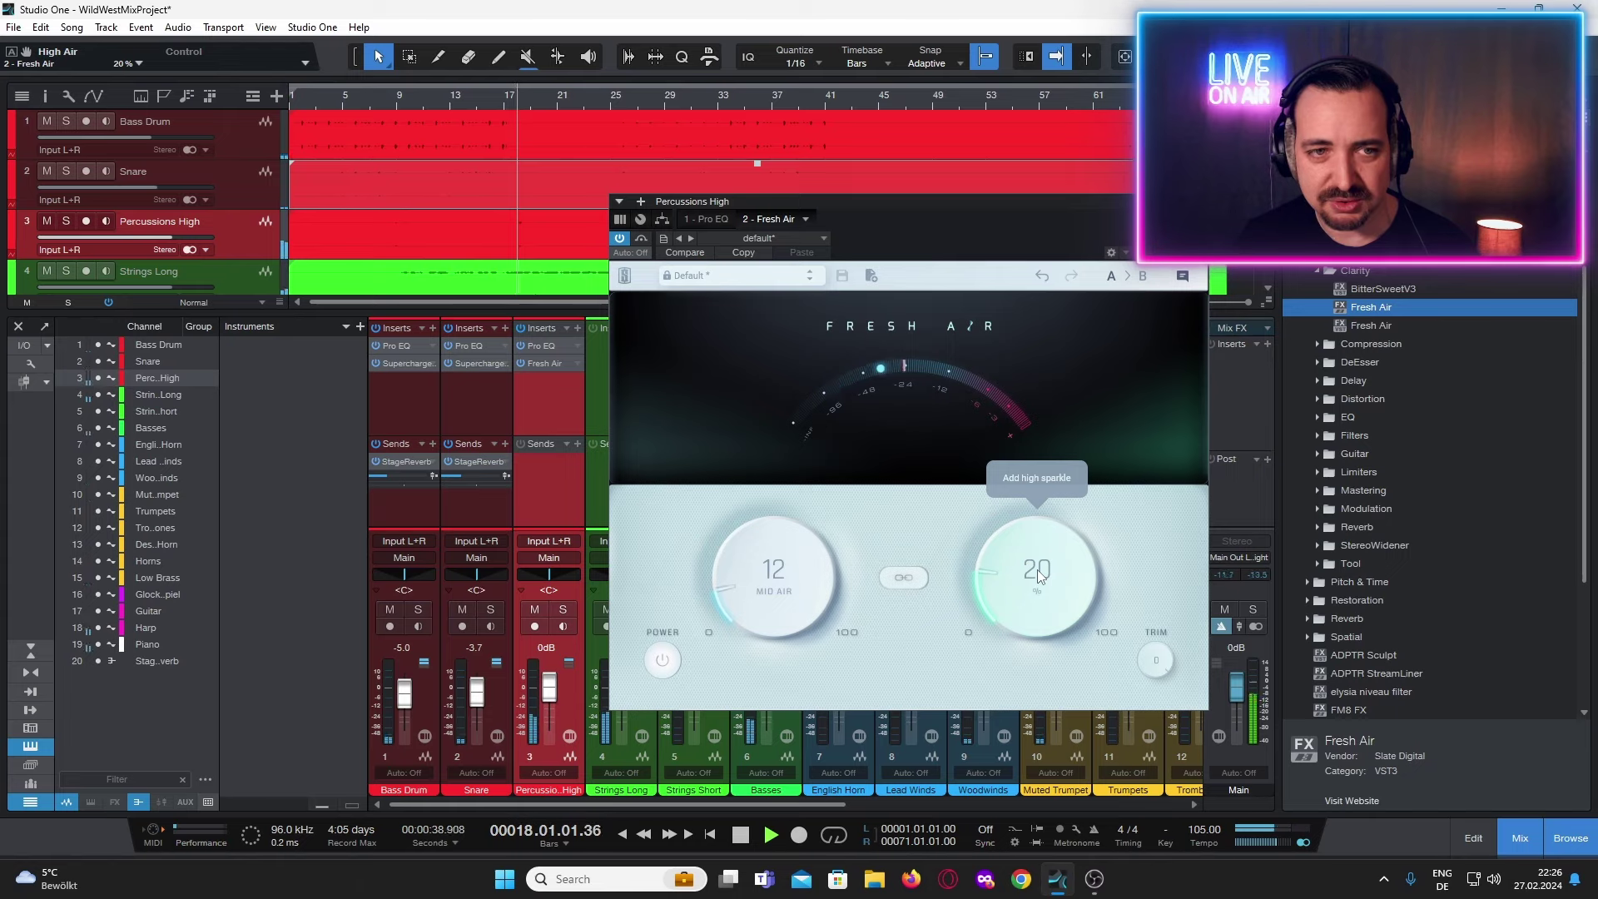
{"action": "left_click_drag", "start_coordinate": [1039, 576], "coordinate": [1038, 584]}
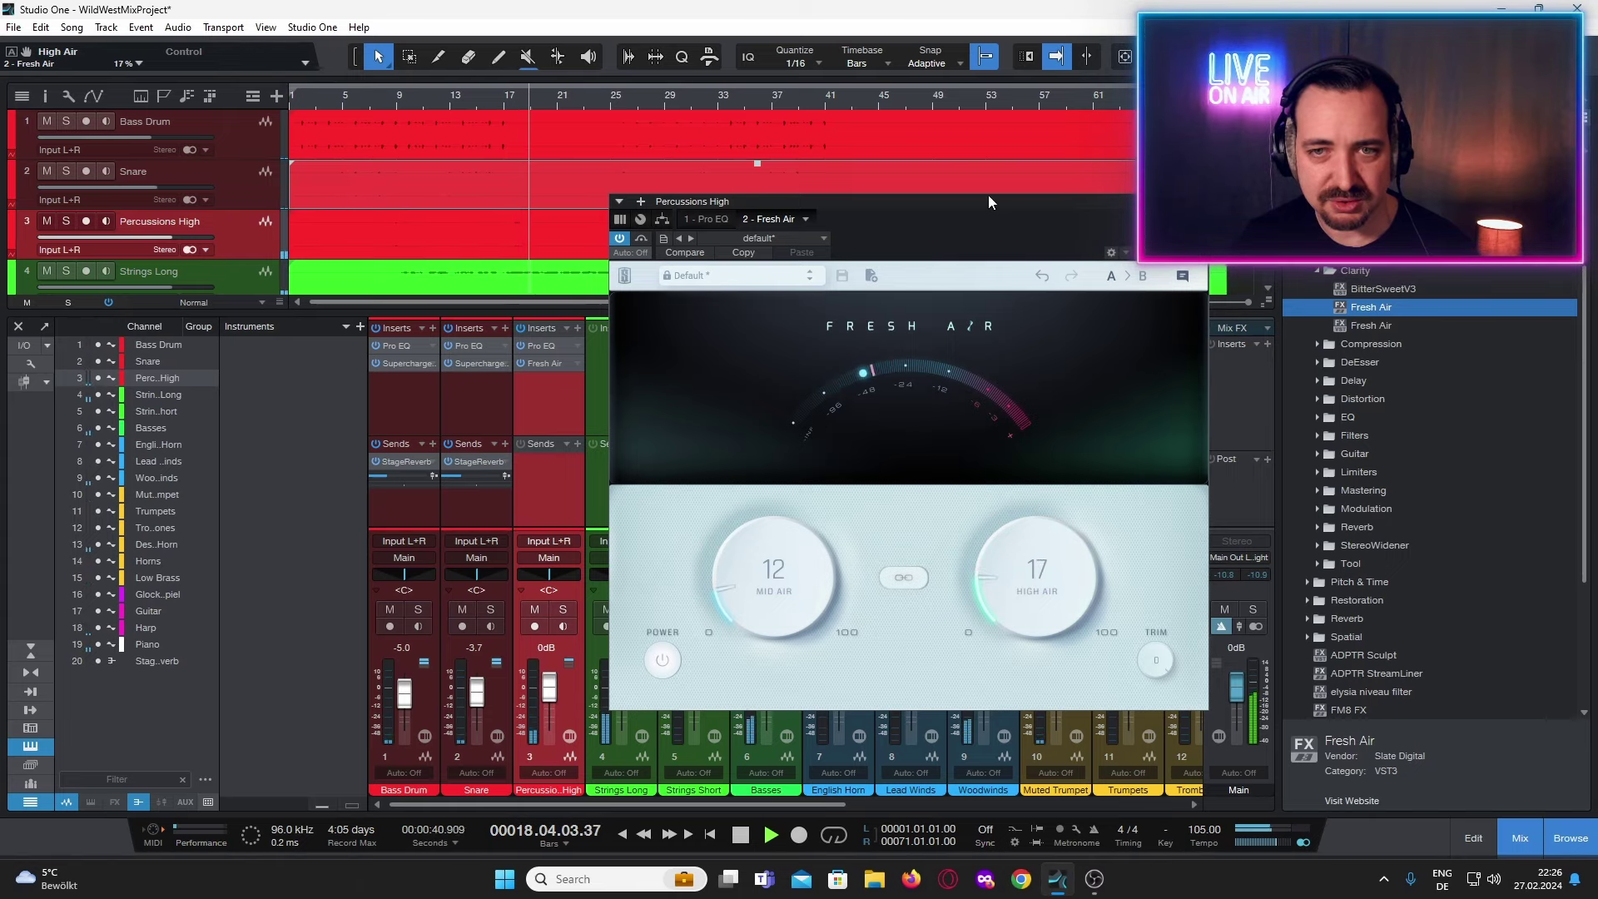
{"action": "left_click_drag", "start_coordinate": [987, 200], "coordinate": [973, 289]}
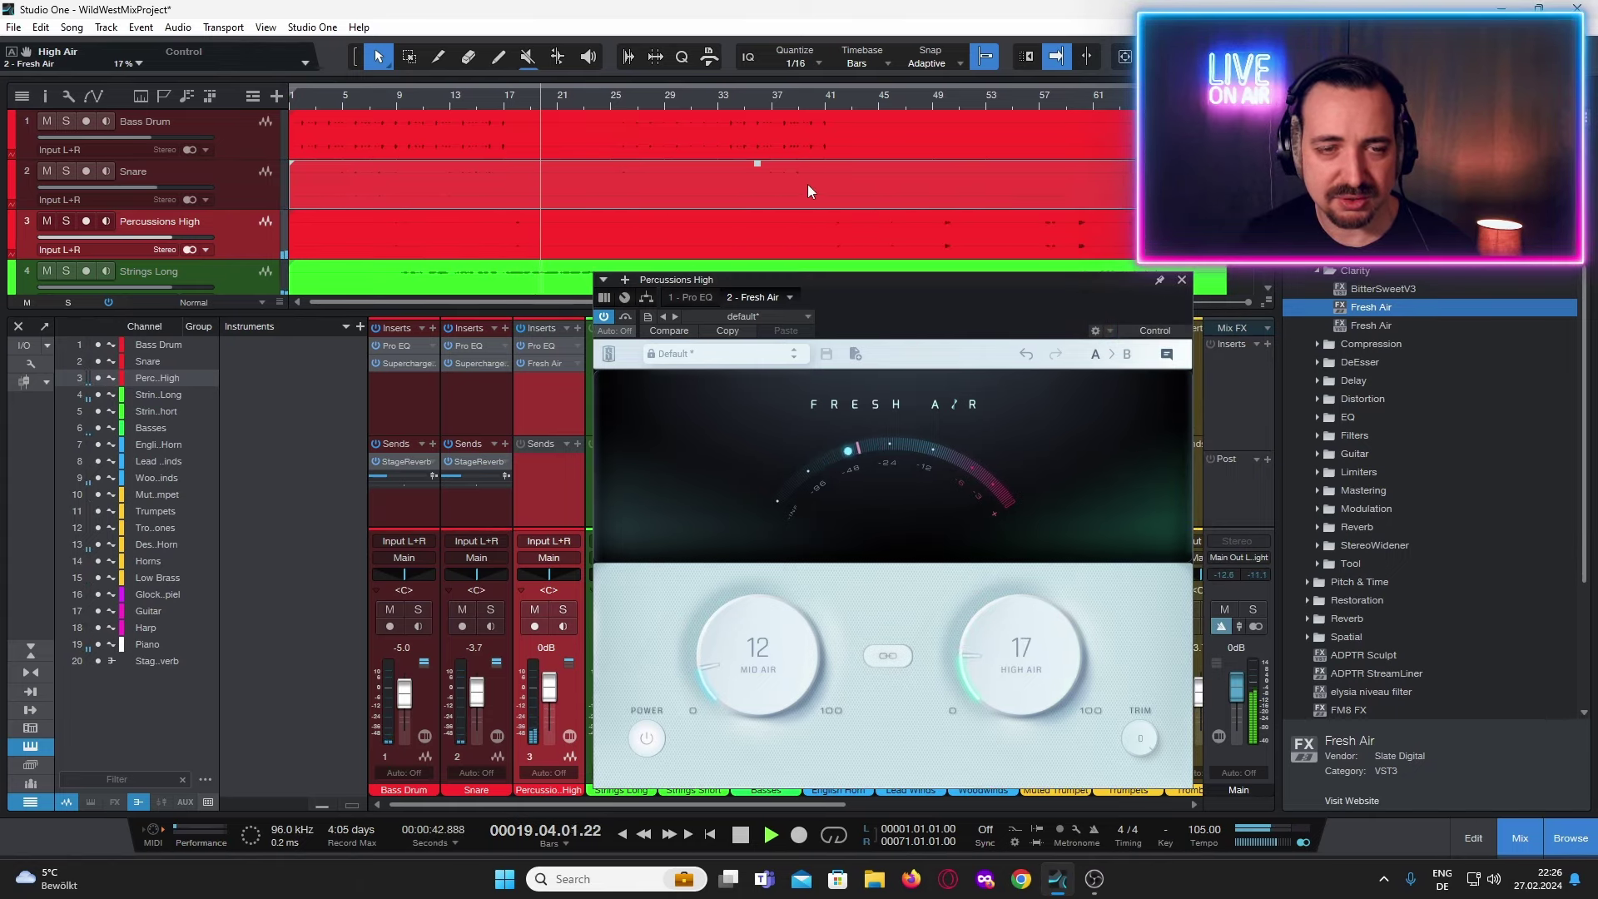
Play the song from around bar 41, set Fresh Air's High Air to 13 and Mid Air to 10, and close it.
{"action": "left_click", "coordinate": [827, 102]}
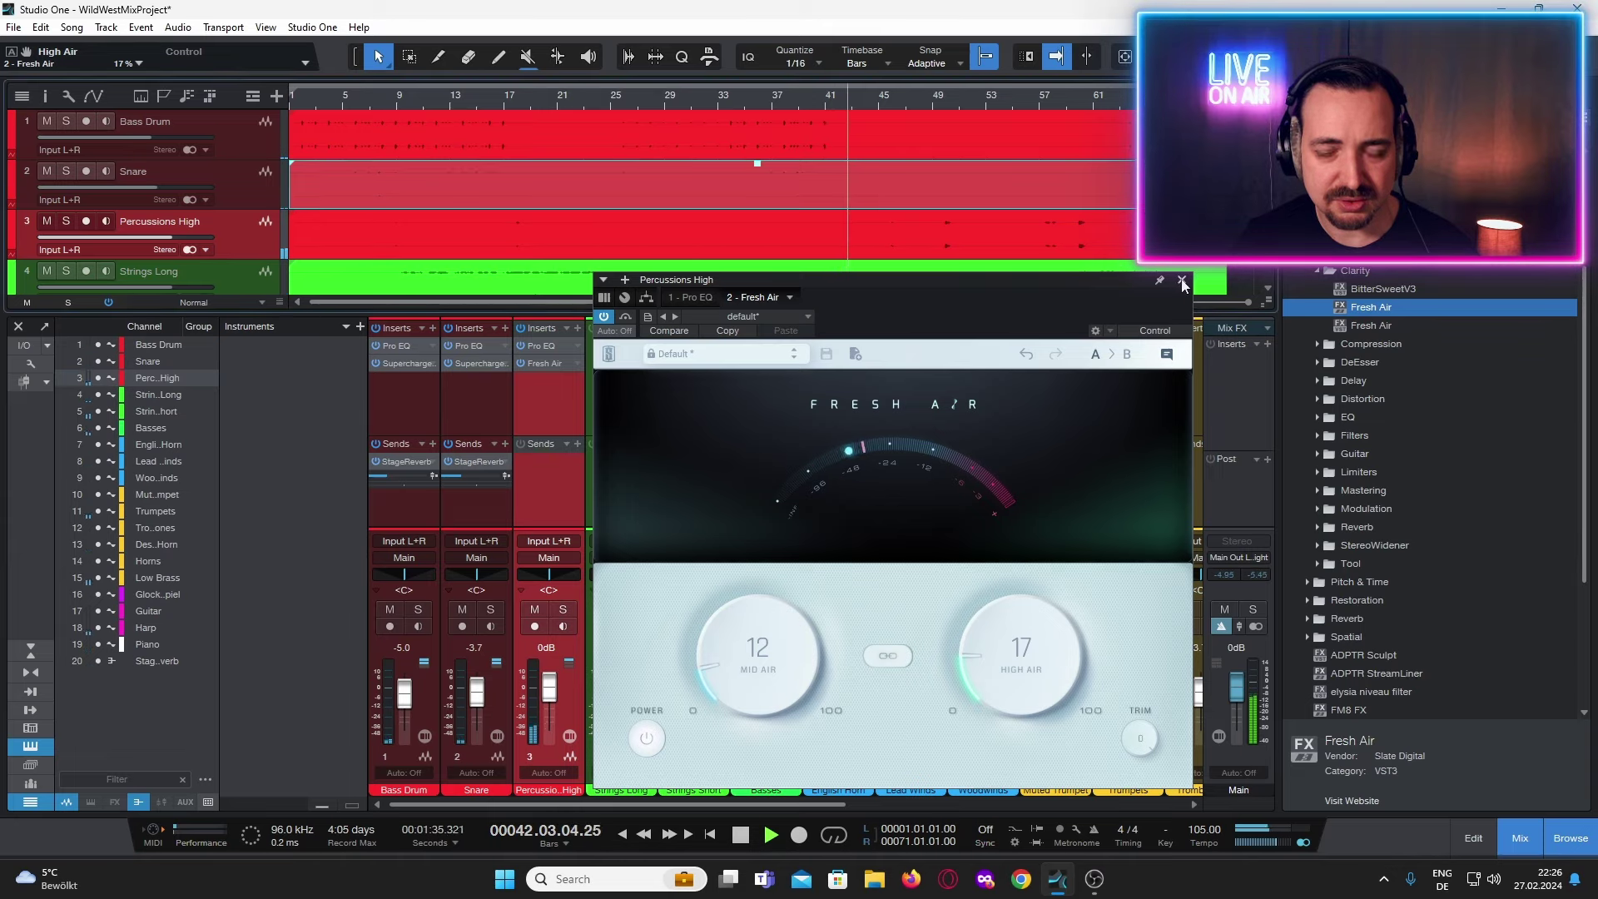
{"action": "left_click_drag", "start_coordinate": [1086, 601], "coordinate": [1062, 751]}
{"action": "left_click_drag", "start_coordinate": [1010, 688], "coordinate": [1001, 646]}
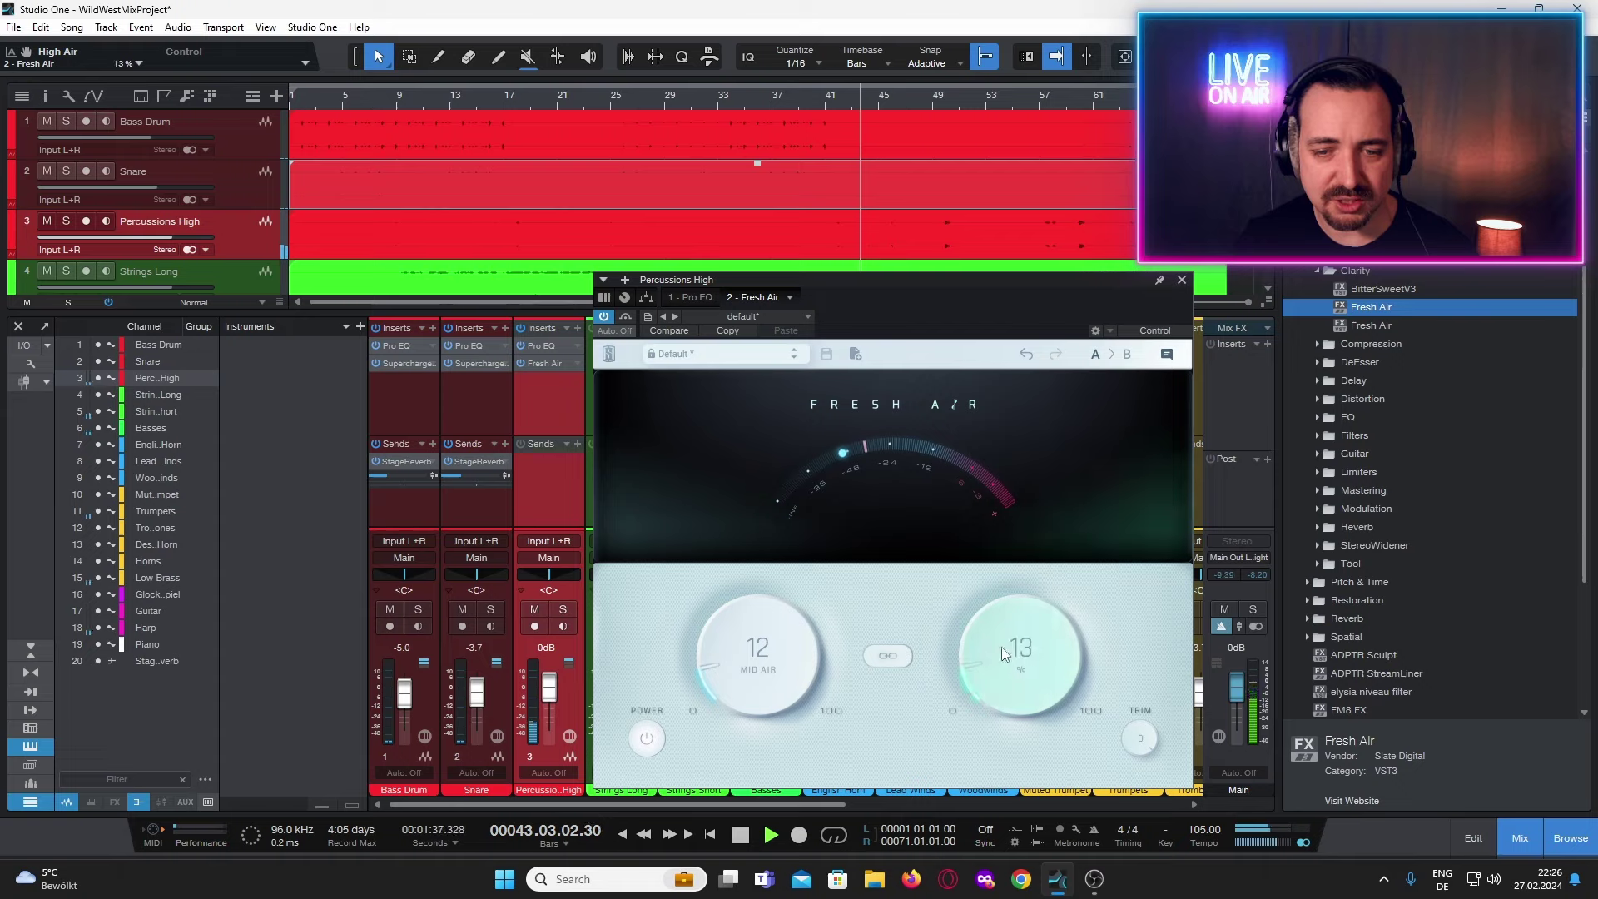
{"action": "left_click_drag", "start_coordinate": [755, 646], "coordinate": [752, 656]}
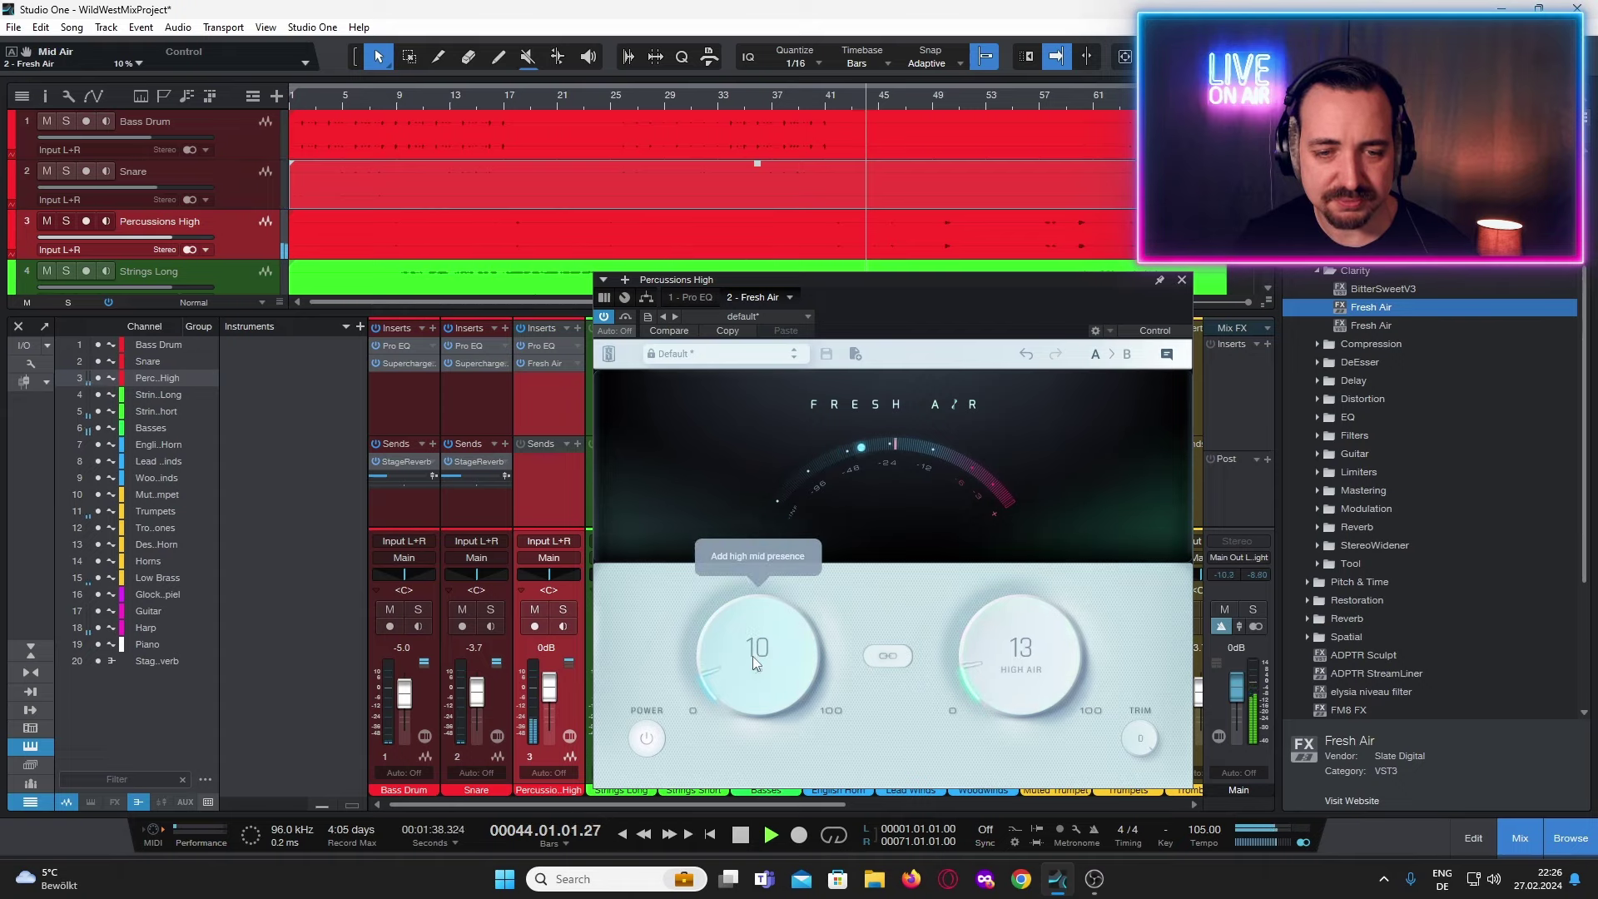
{"action": "left_click", "coordinate": [1181, 279]}
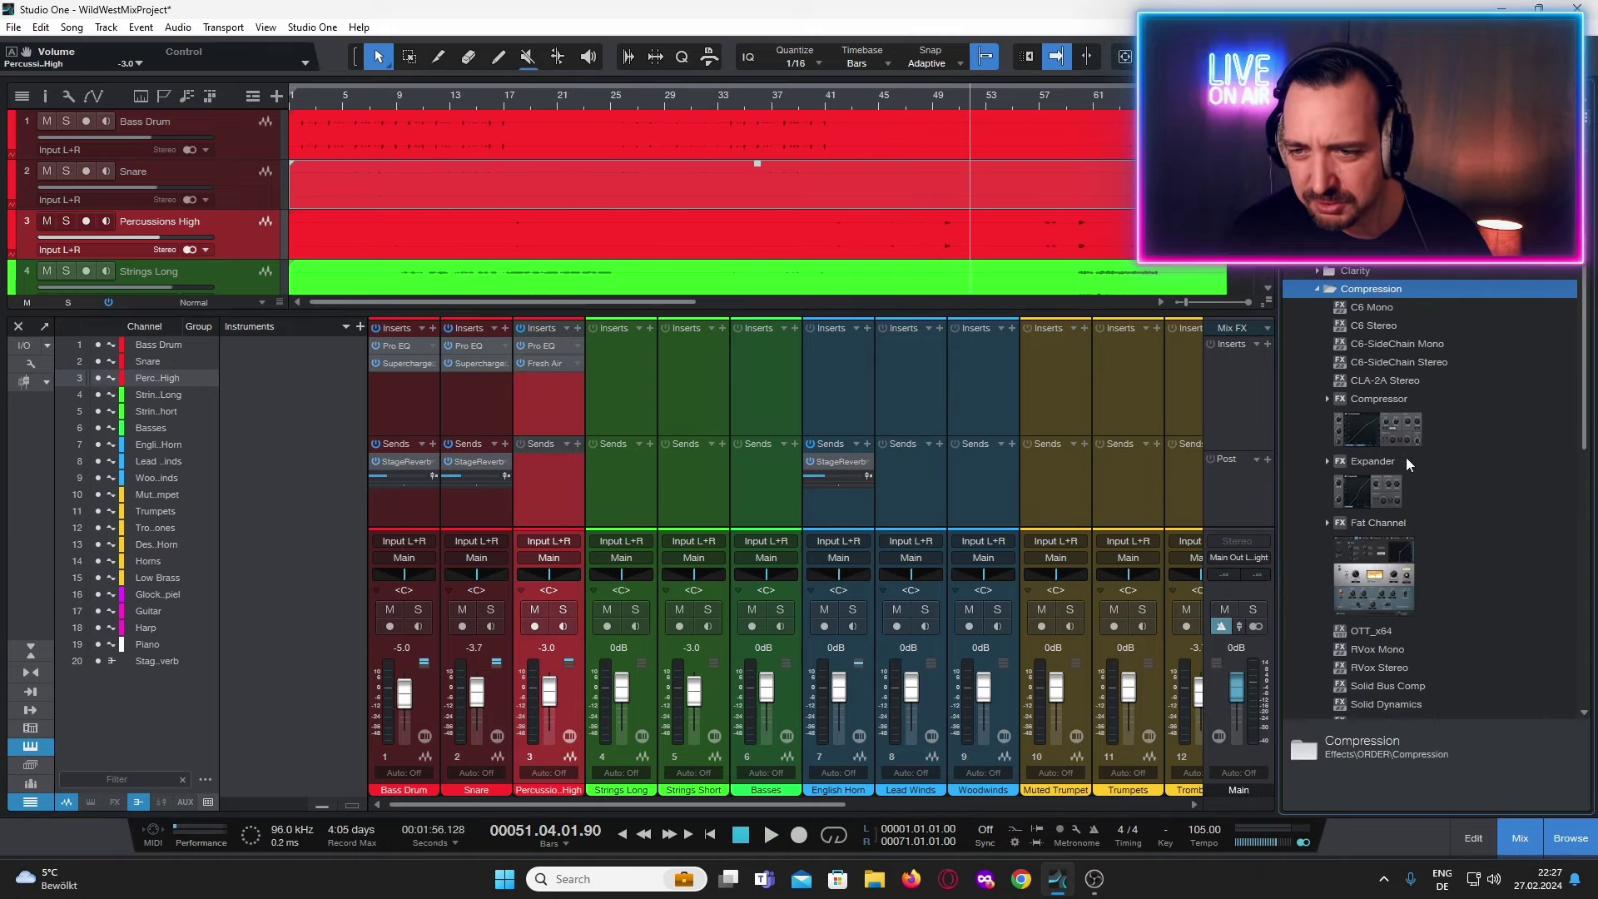
Insert Supercharger GT from the Compression effects after Fresh Air on Percussions High and move its window lower.
{"action": "scroll", "coordinate": [1406, 457], "scroll_direction": "down", "scroll_amount": 5}
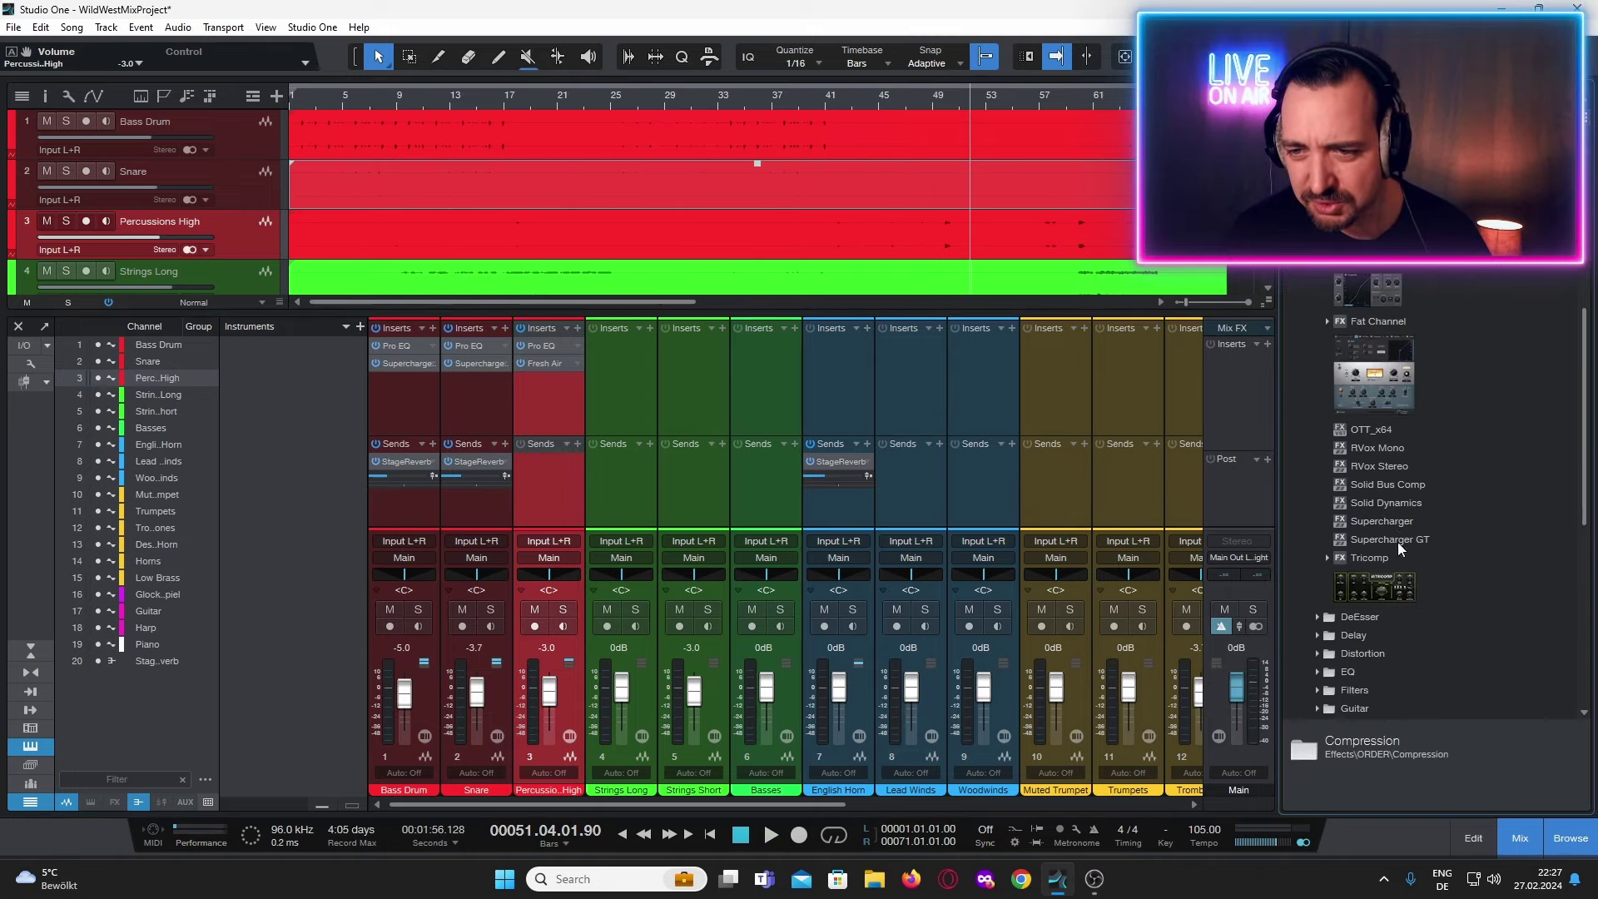
{"action": "left_click_drag", "start_coordinate": [1396, 541], "coordinate": [572, 421]}
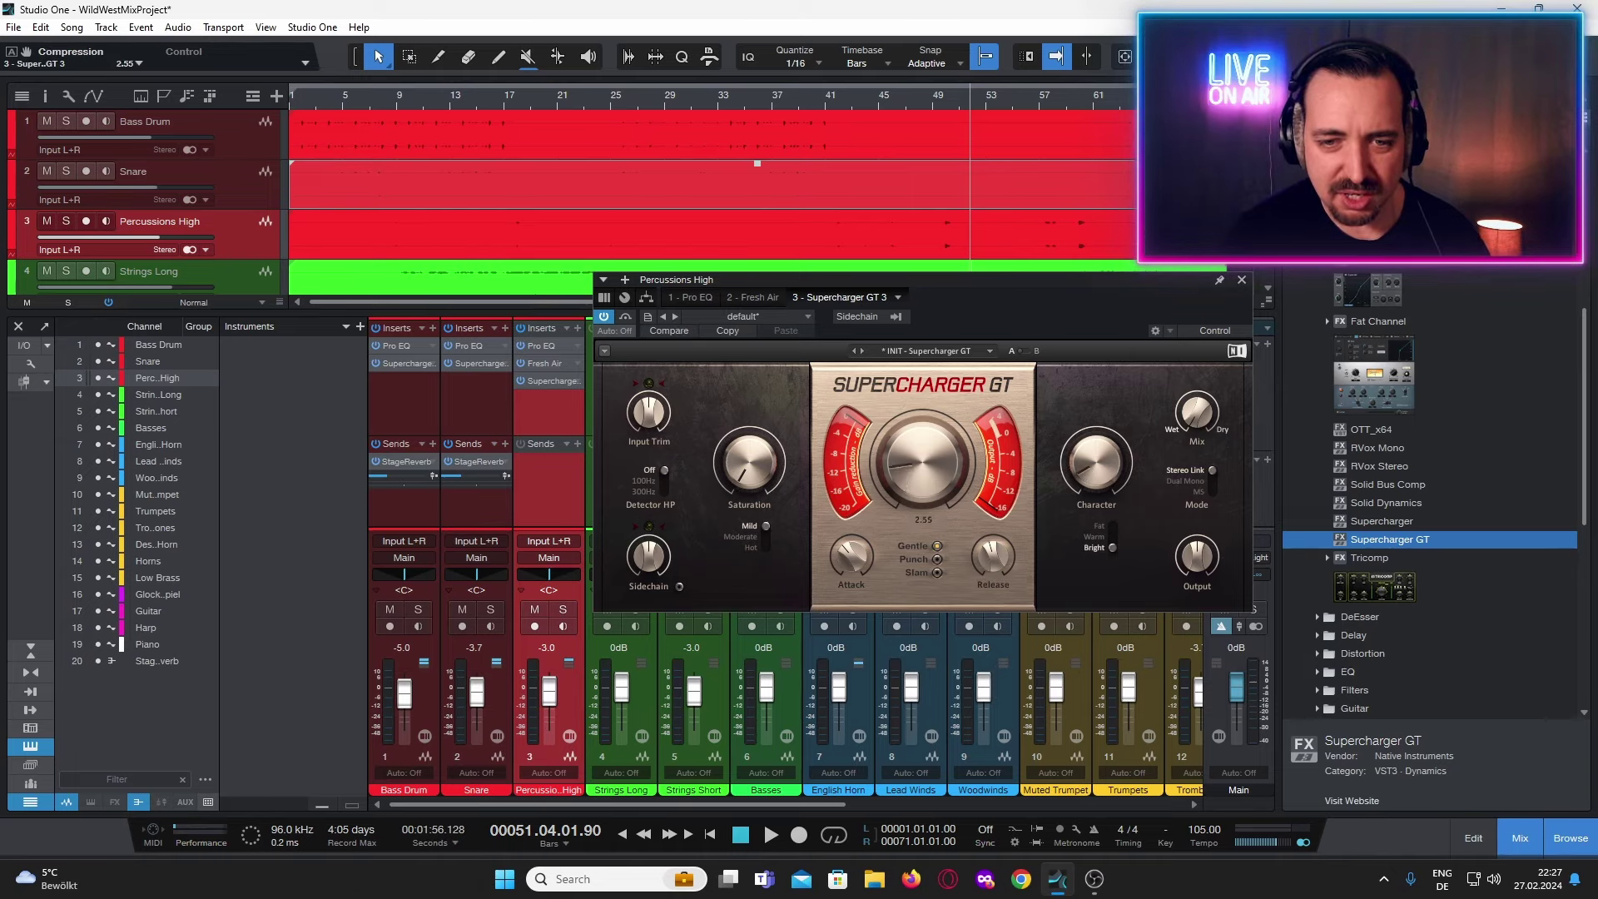
{"action": "left_click_drag", "start_coordinate": [932, 281], "coordinate": [933, 306]}
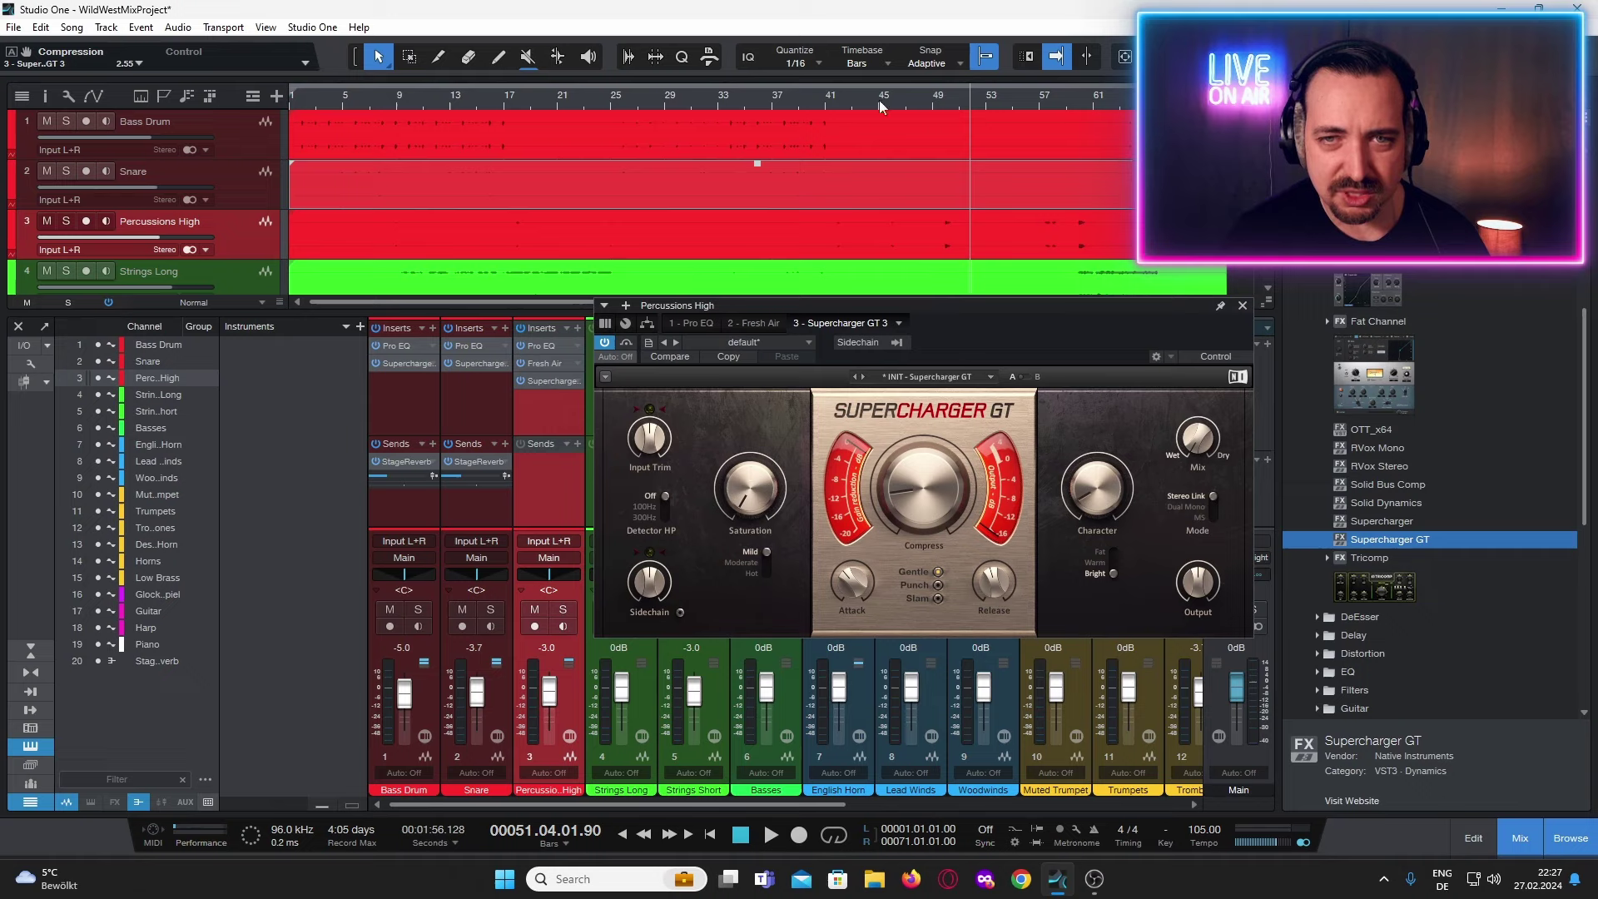
Save the song, play from bar 41, close Supercharger GT, lower Percussions High to -7.6 dB, and stop playback.
{"action": "left_click", "coordinate": [821, 102]}
{"action": "key", "text": "ctrl+s"}
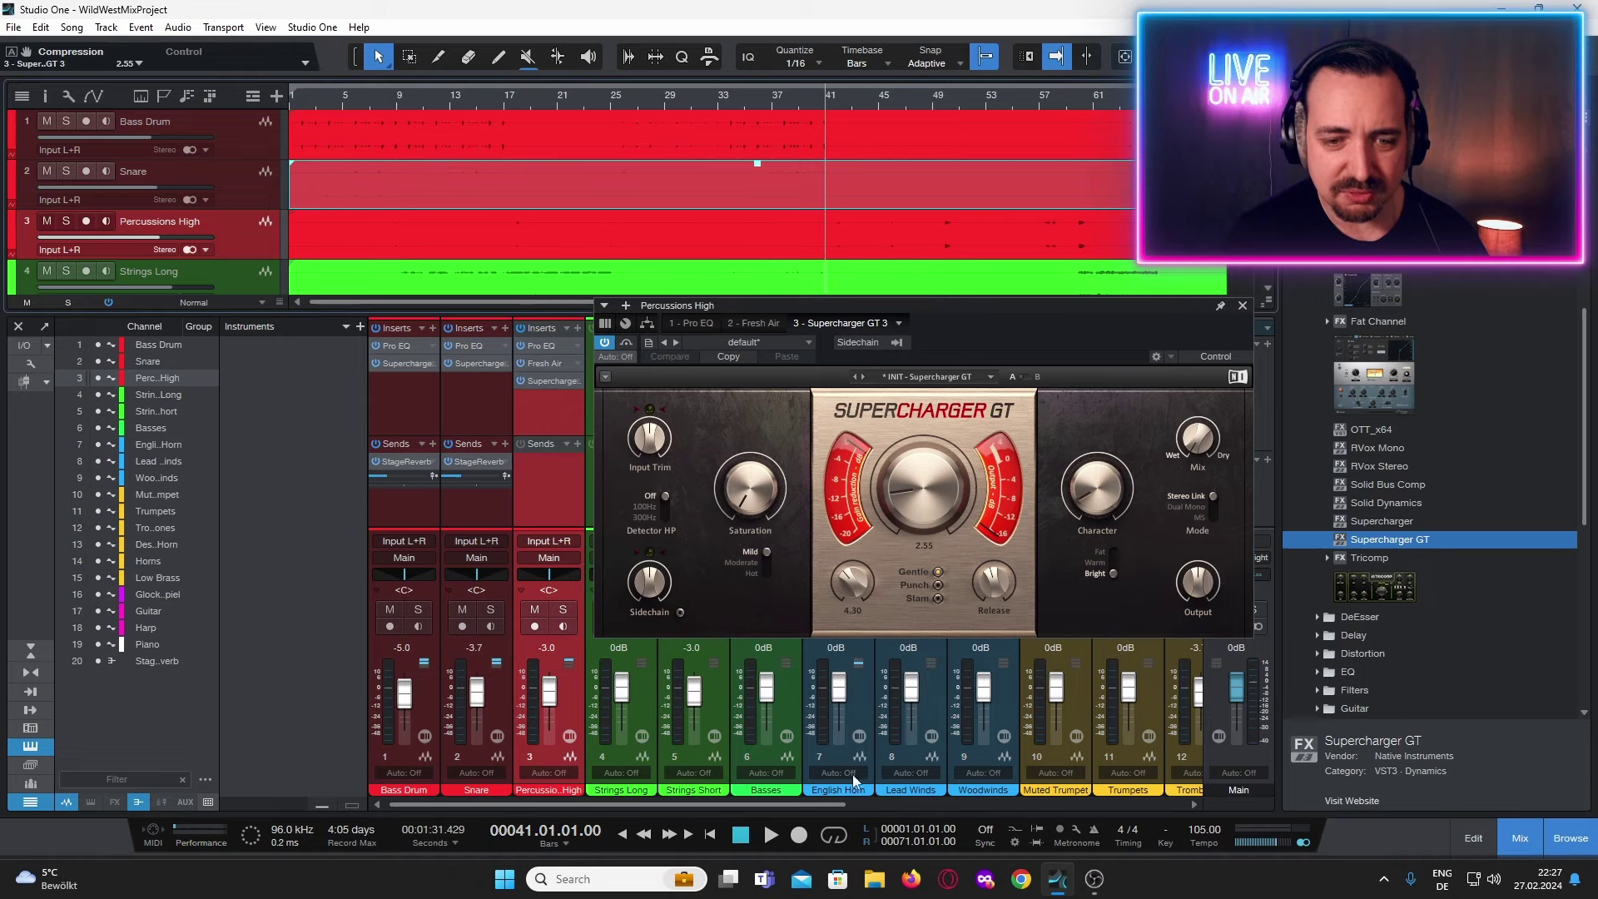
{"action": "left_click", "coordinate": [773, 835]}
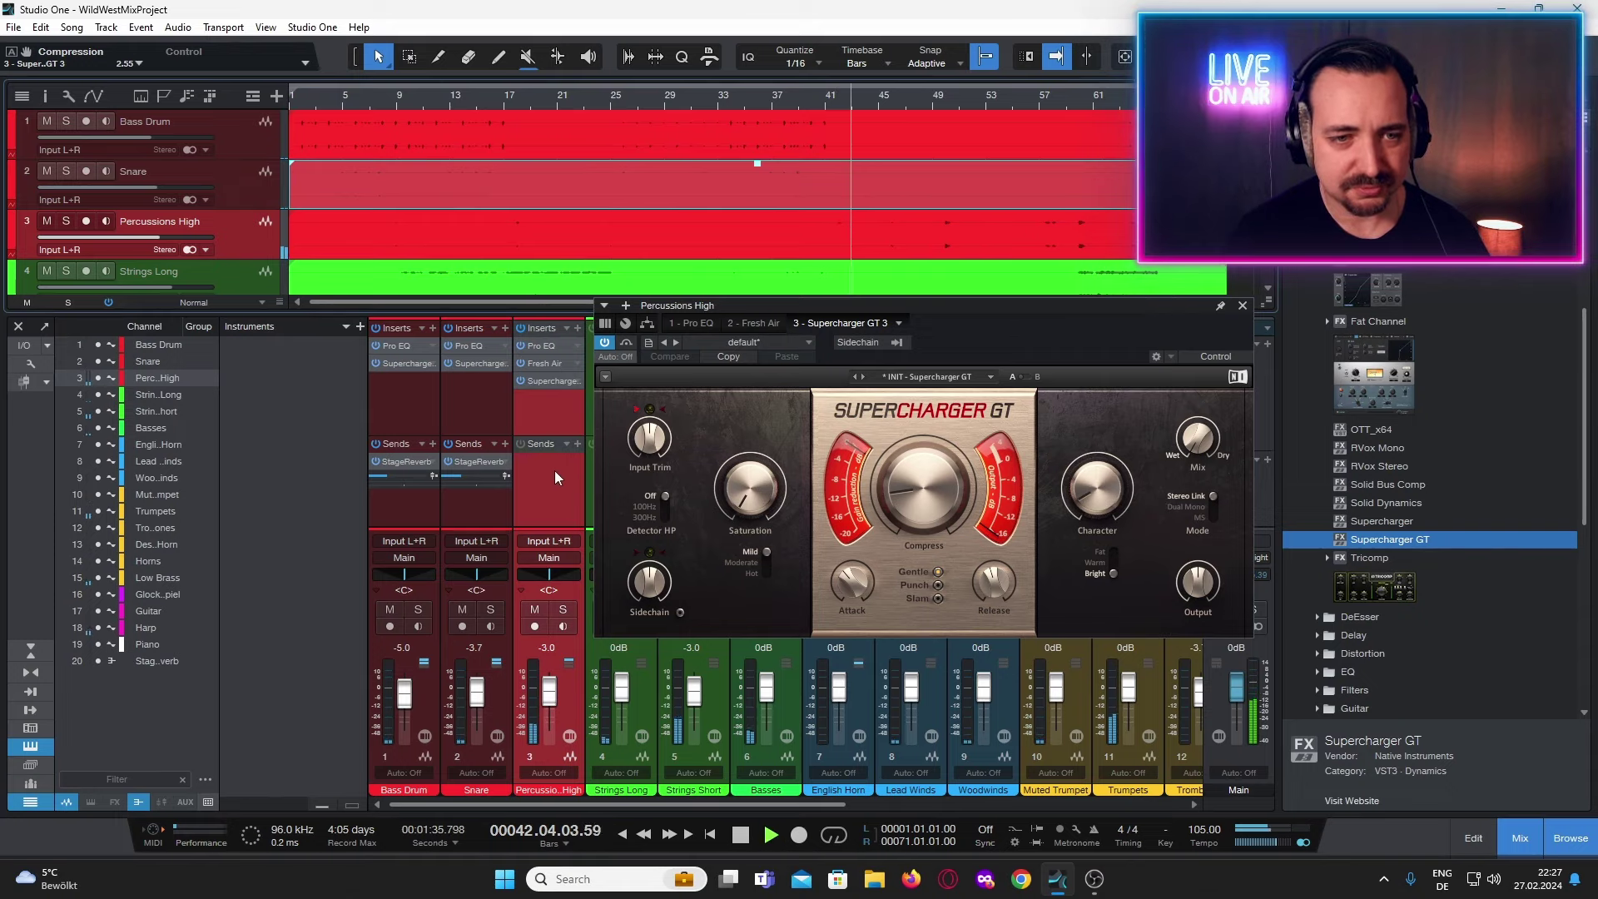
{"action": "left_click", "coordinate": [1243, 306]}
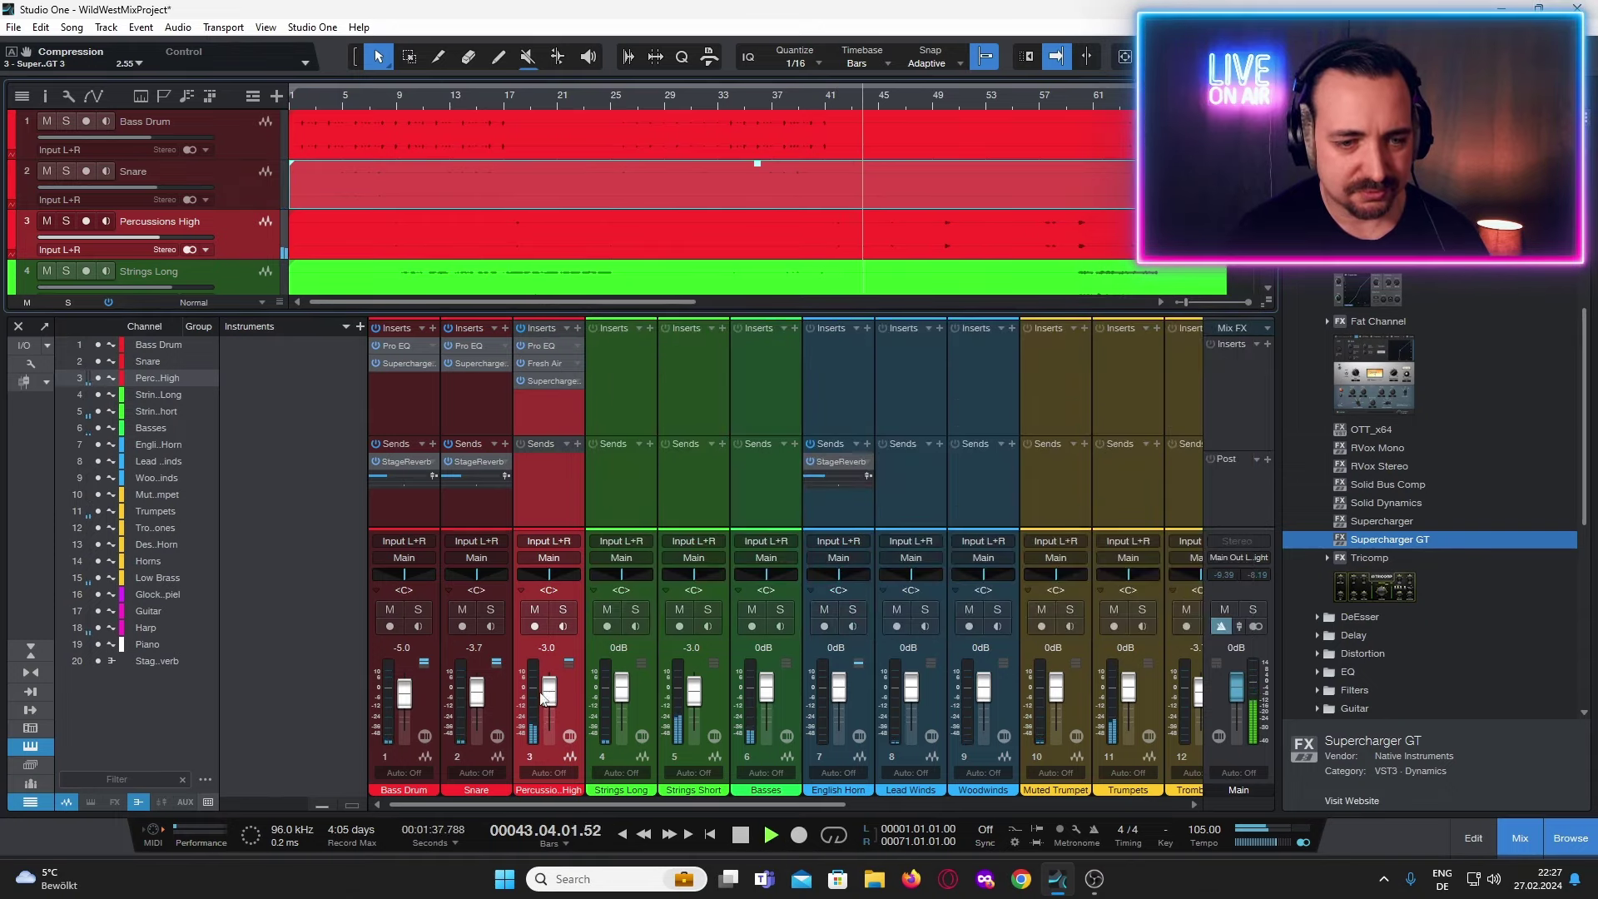
{"action": "left_click_drag", "start_coordinate": [549, 692], "coordinate": [549, 702]}
{"action": "key", "text": "space"}
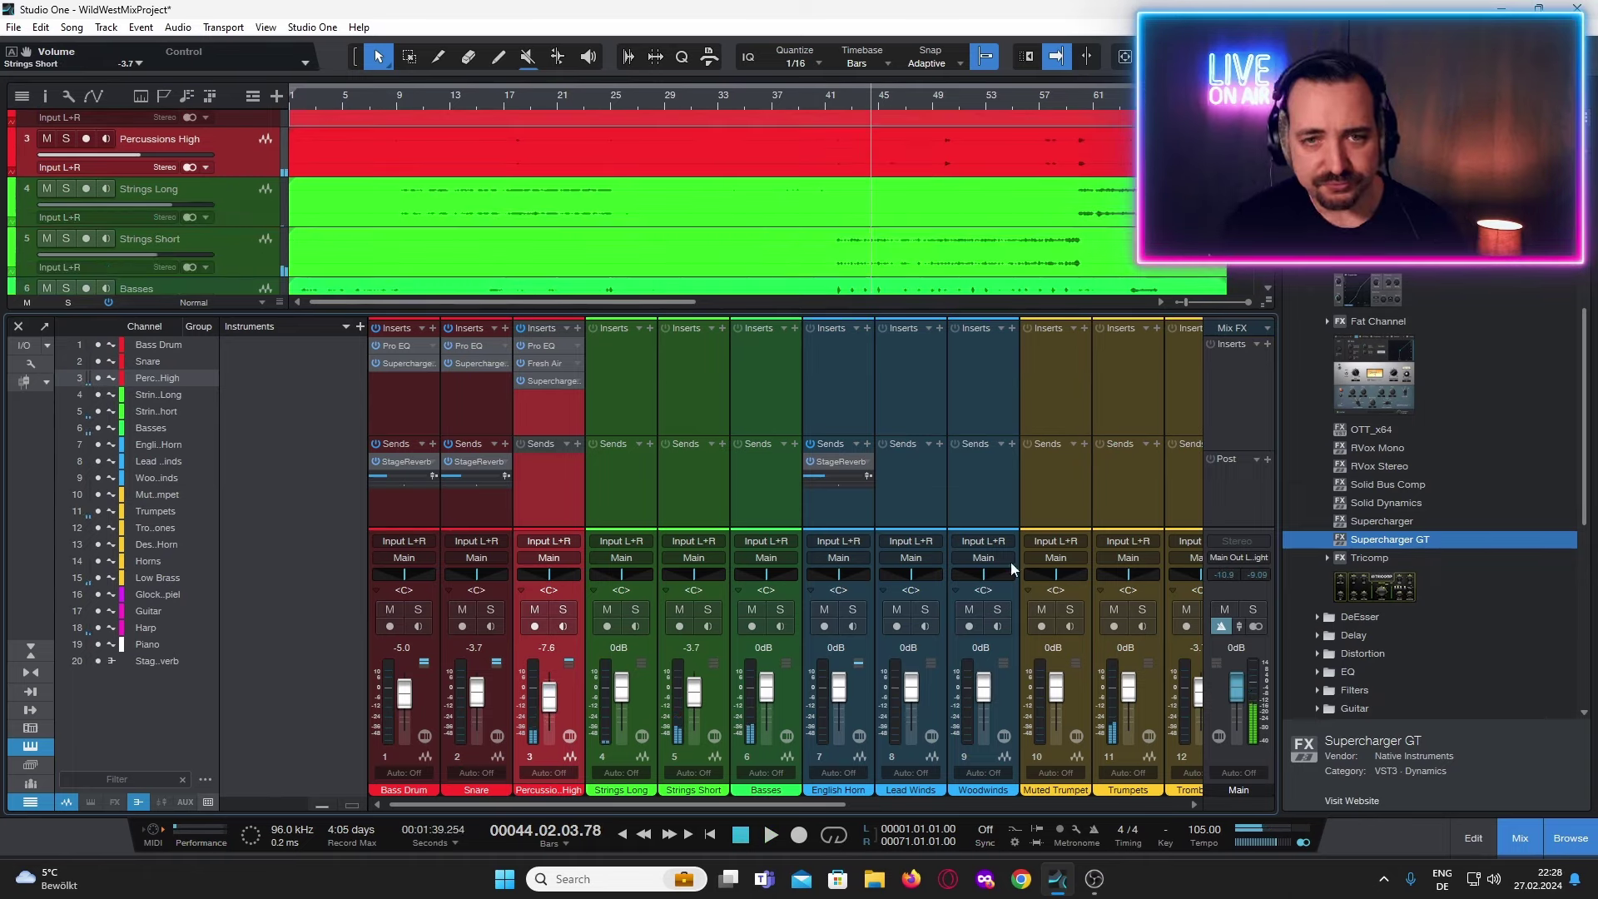
Insert S1 Imager Stereo from the StereoWidener effects on Strings Short and move its window clear of the channel faders.
{"action": "scroll", "coordinate": [1362, 363], "scroll_direction": "up", "scroll_amount": 4}
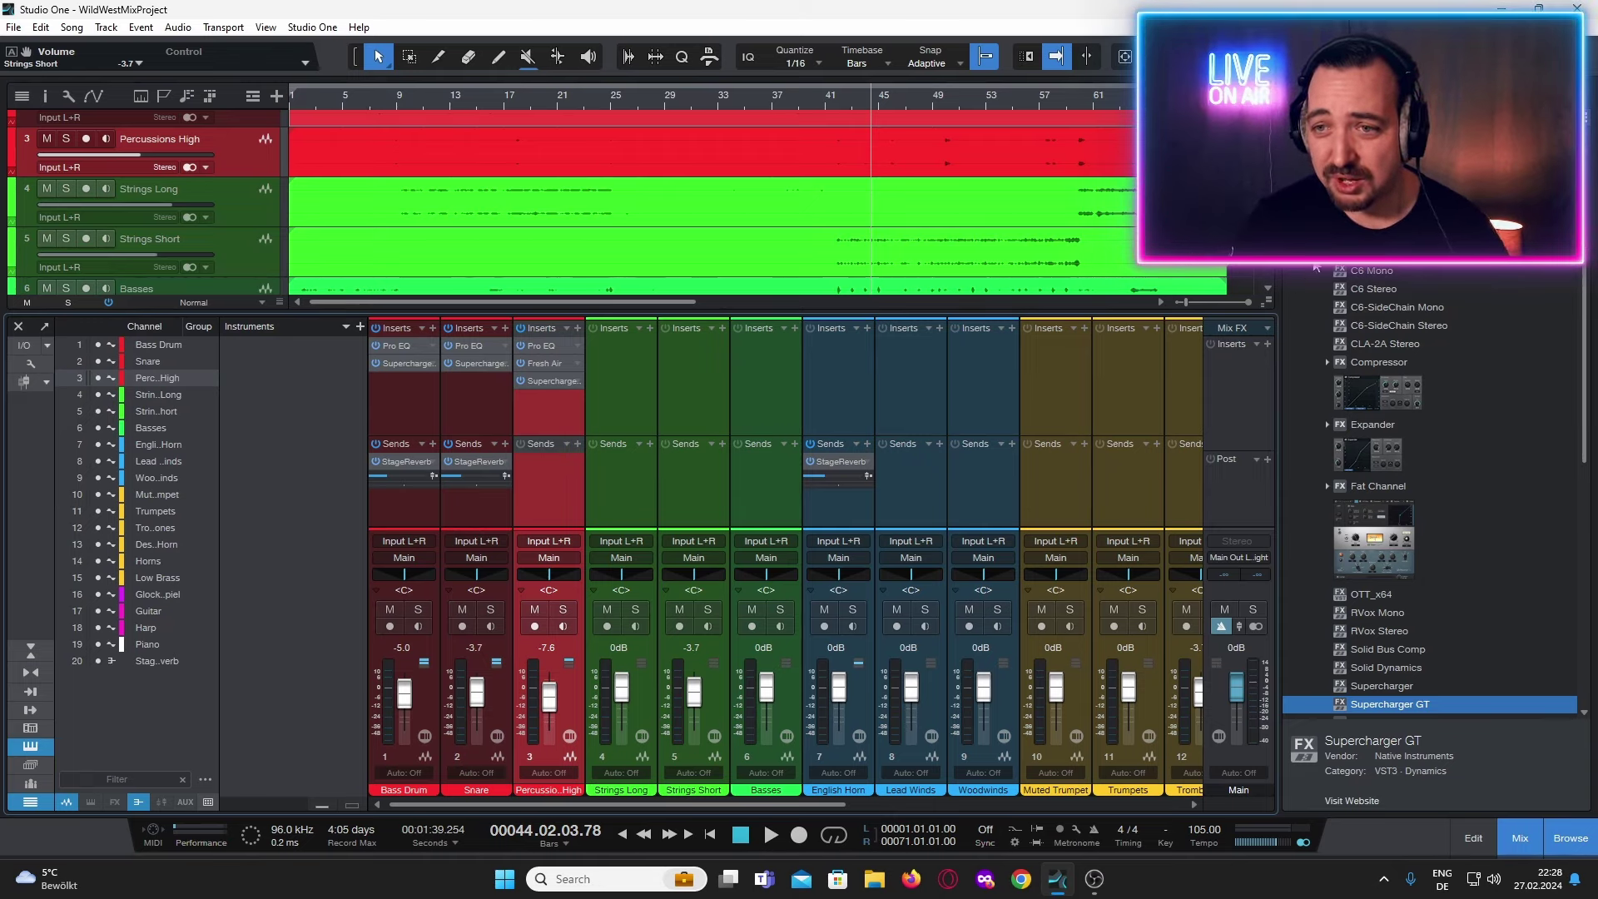
{"action": "scroll", "coordinate": [1310, 270], "scroll_direction": "up", "scroll_amount": 5}
{"action": "left_click", "coordinate": [1318, 453]}
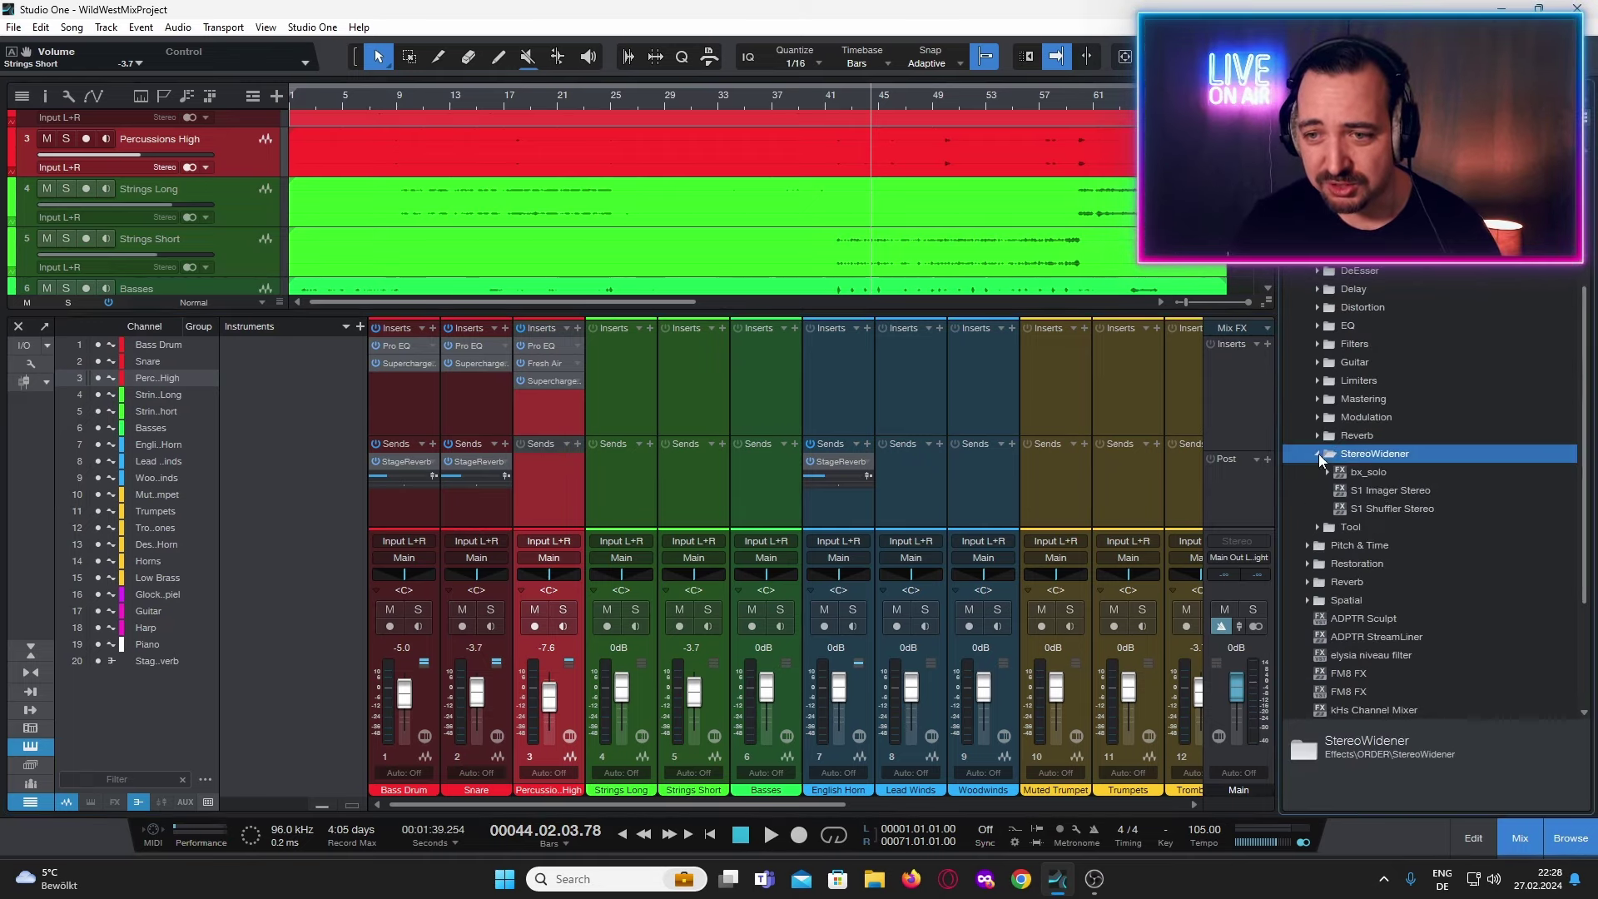
{"action": "left_click_drag", "start_coordinate": [1371, 489], "coordinate": [716, 389]}
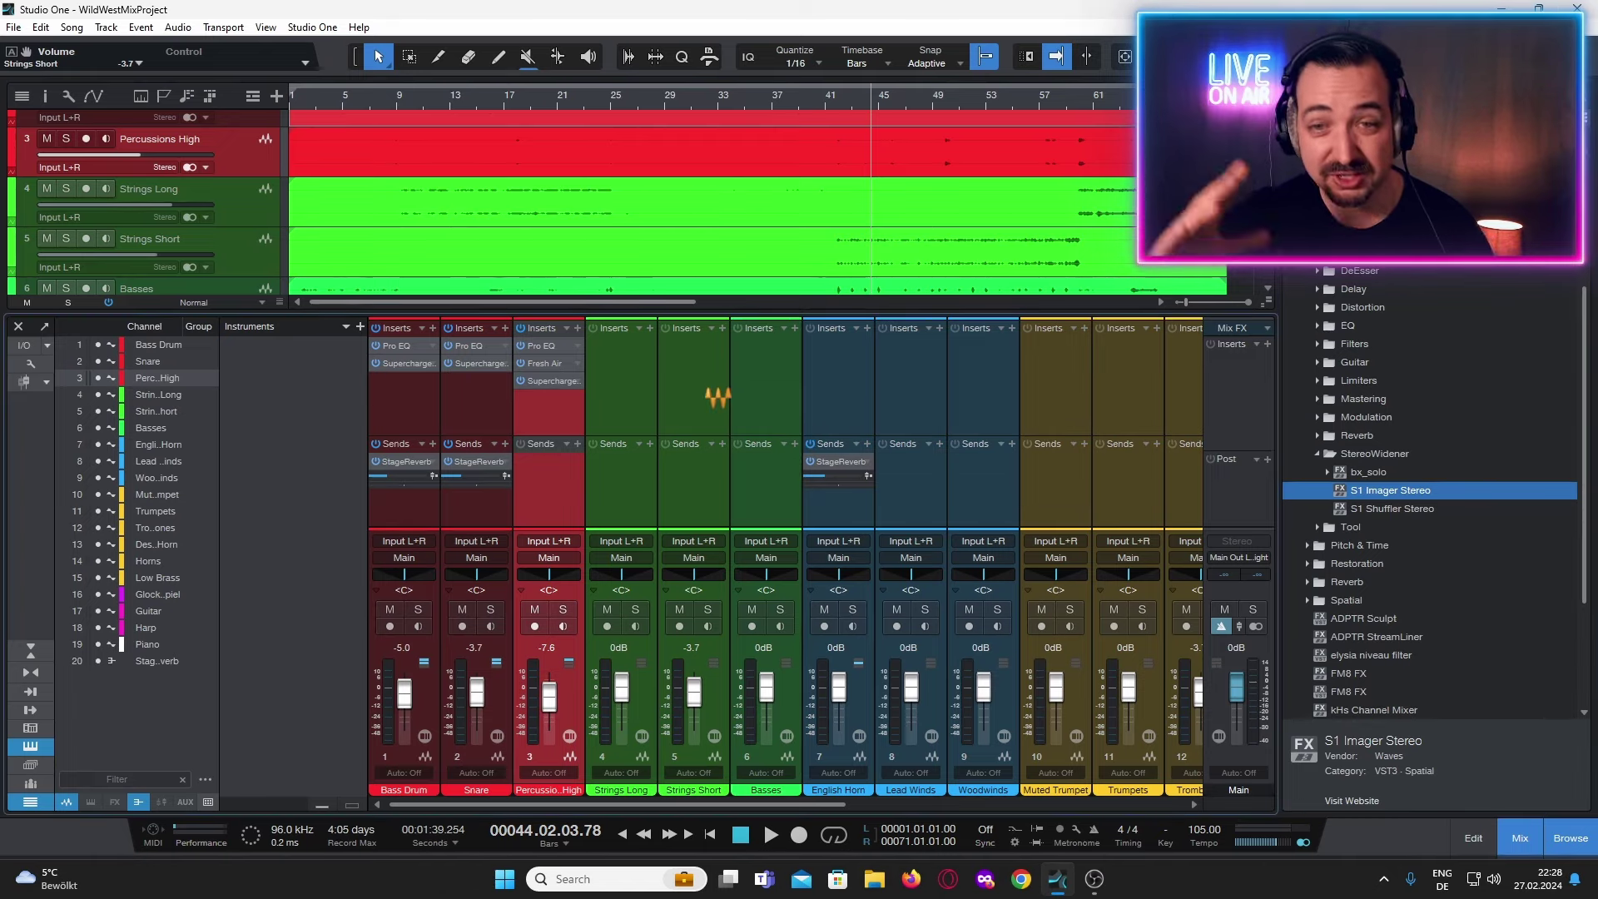
{"action": "left_click_drag", "start_coordinate": [768, 306], "coordinate": [532, 226]}
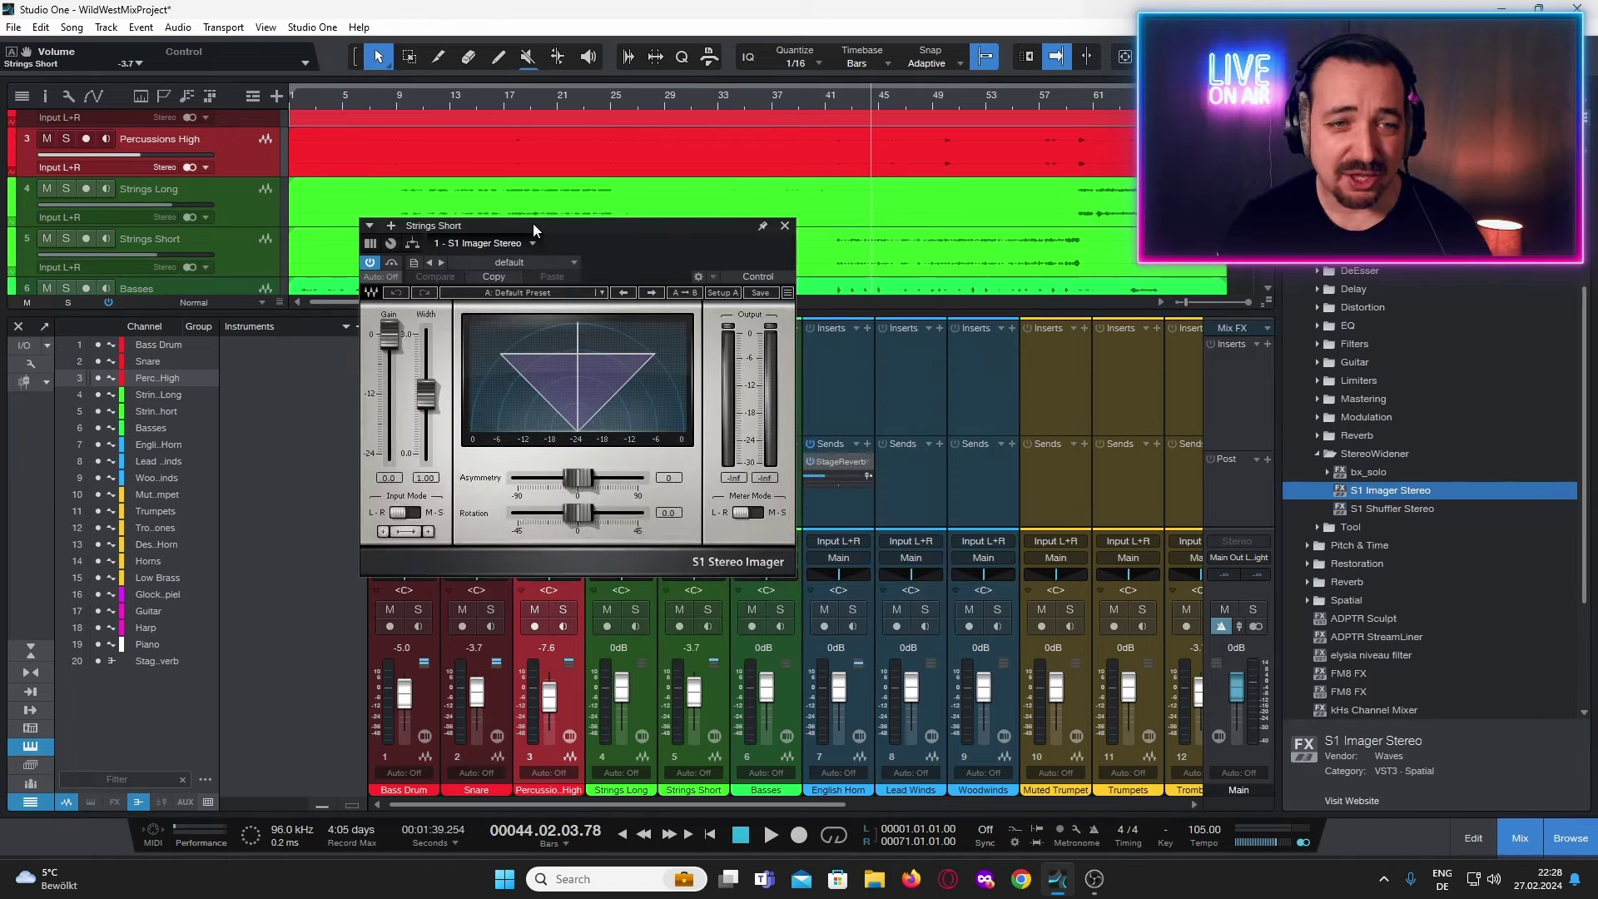
Play from bar 42, widen Strings Short by setting the S1 Imager's Width to 1.73, and close the plugin.
{"action": "left_click", "coordinate": [836, 100]}
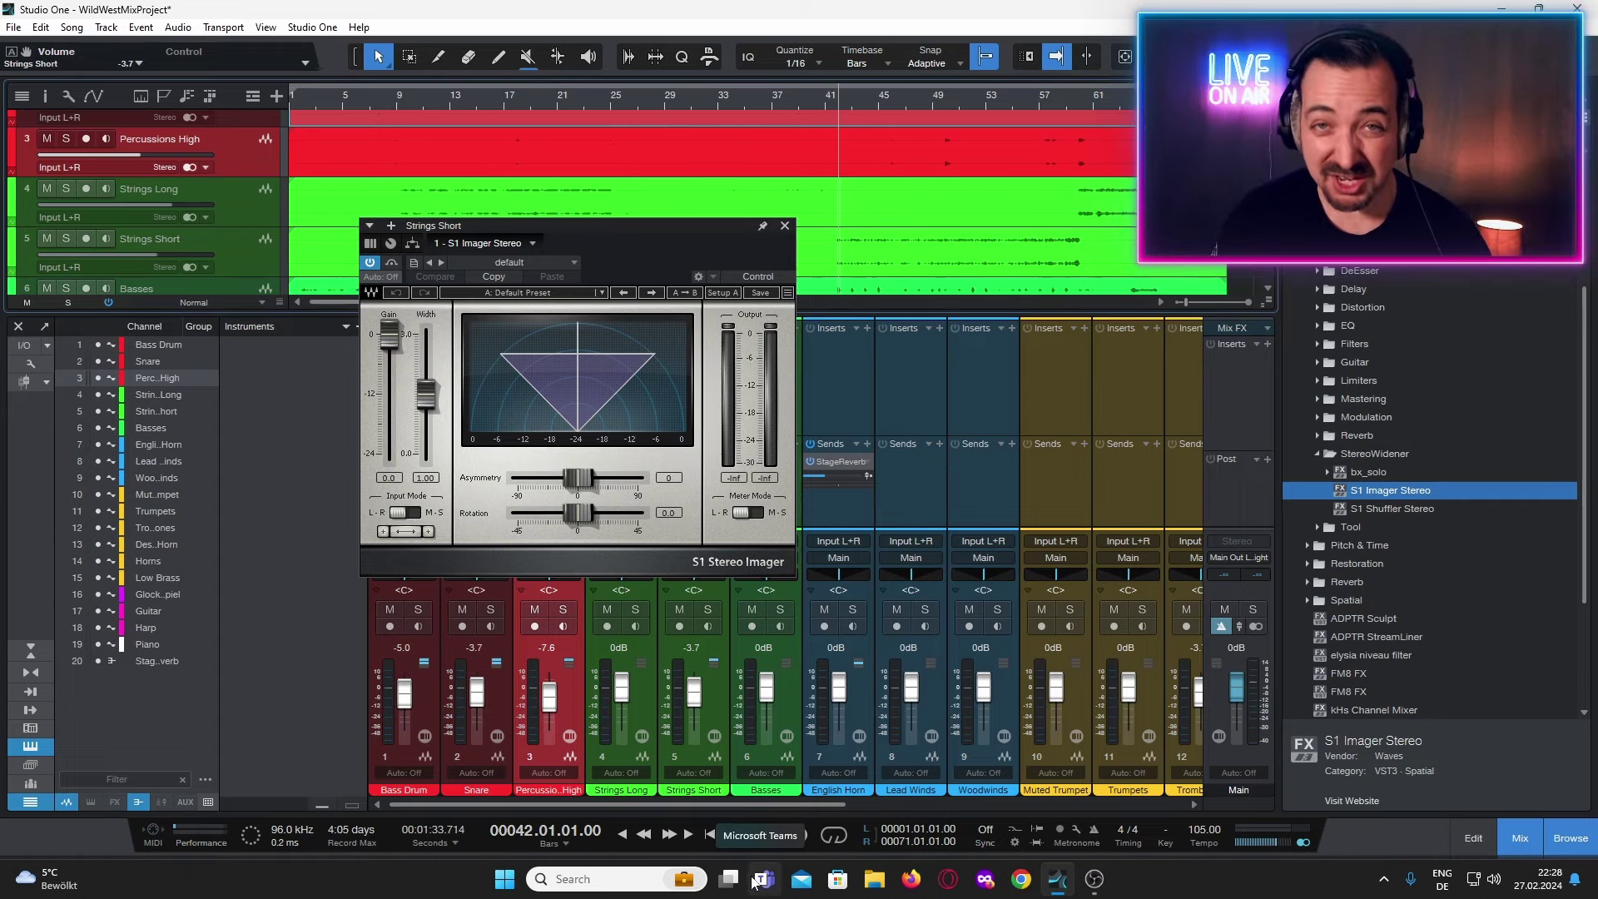
{"action": "mouse_move", "coordinate": [736, 880]}
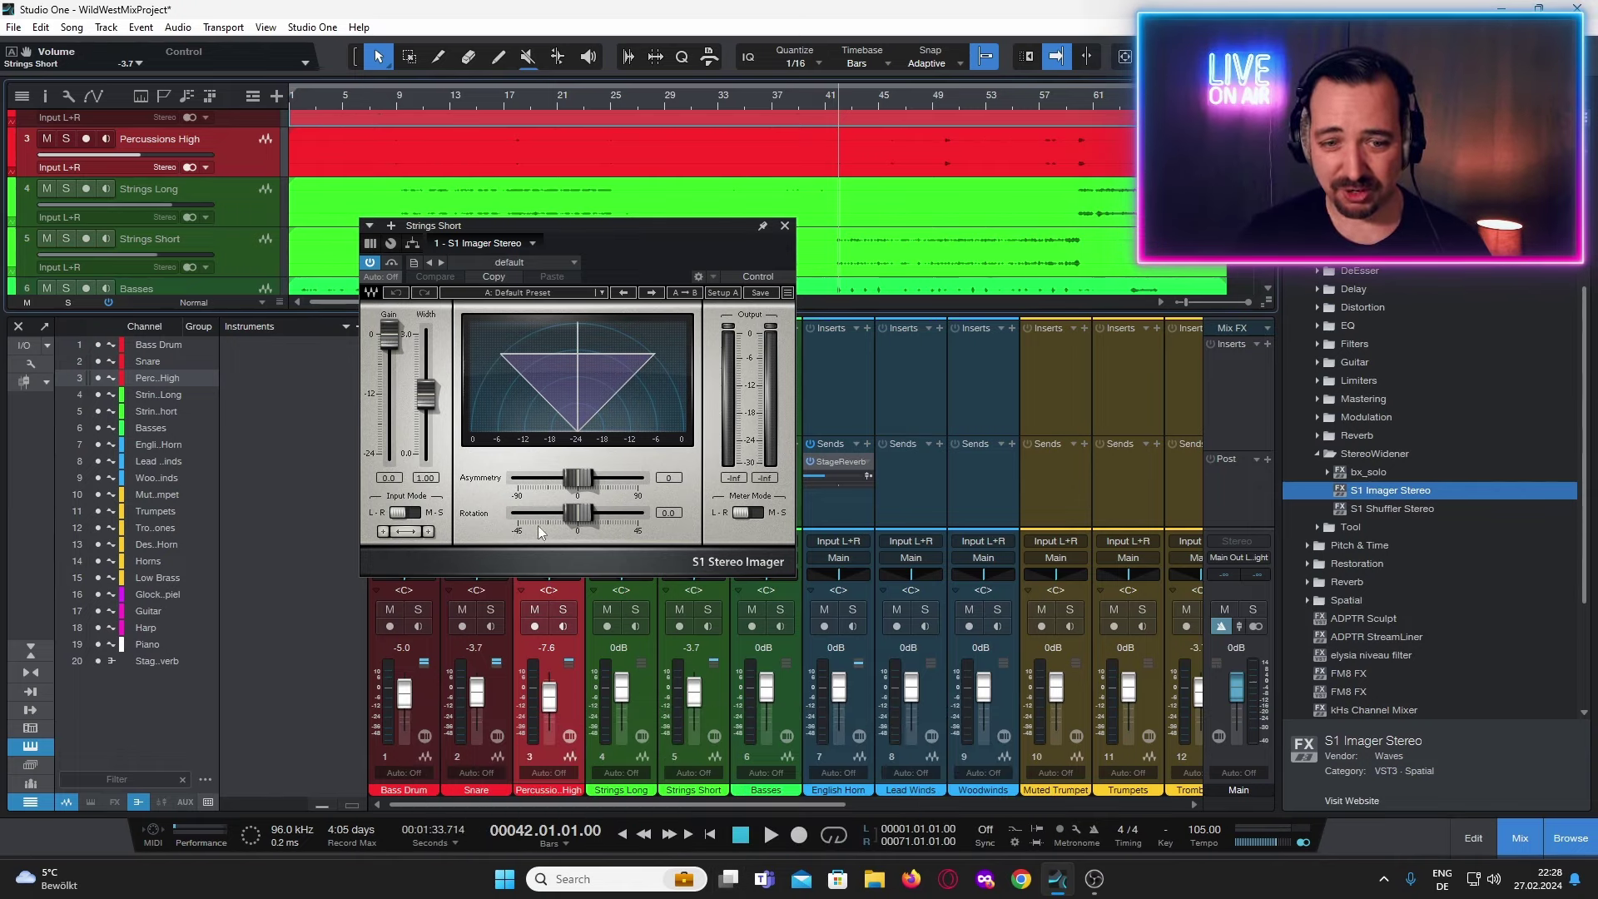
{"action": "left_click", "coordinate": [771, 836]}
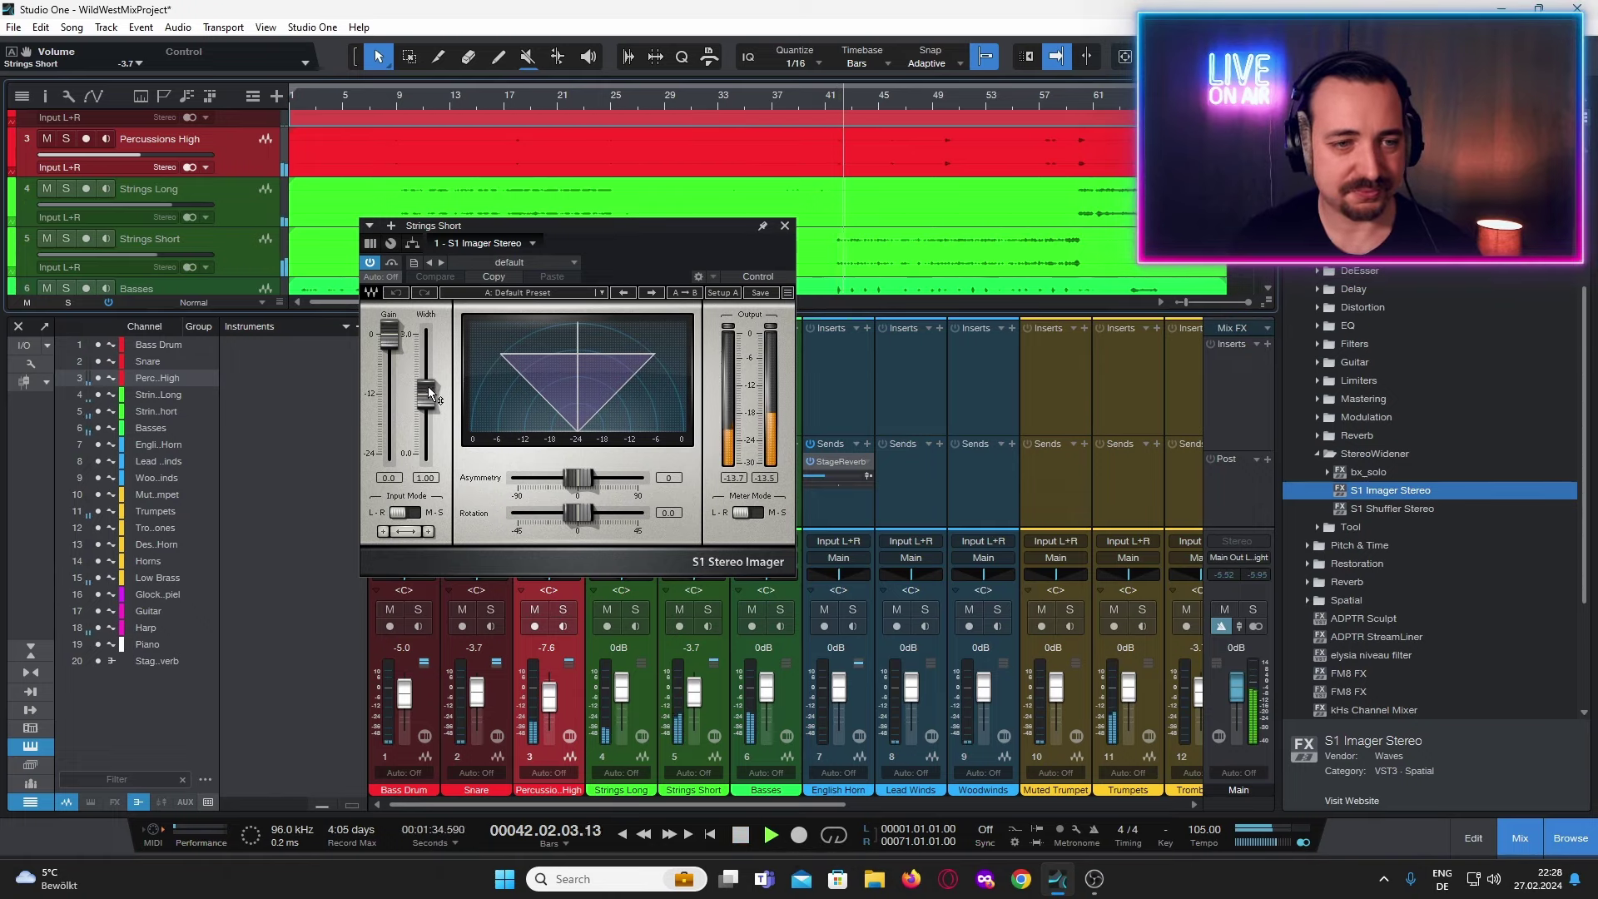
{"action": "left_click_drag", "start_coordinate": [428, 386], "coordinate": [426, 376]}
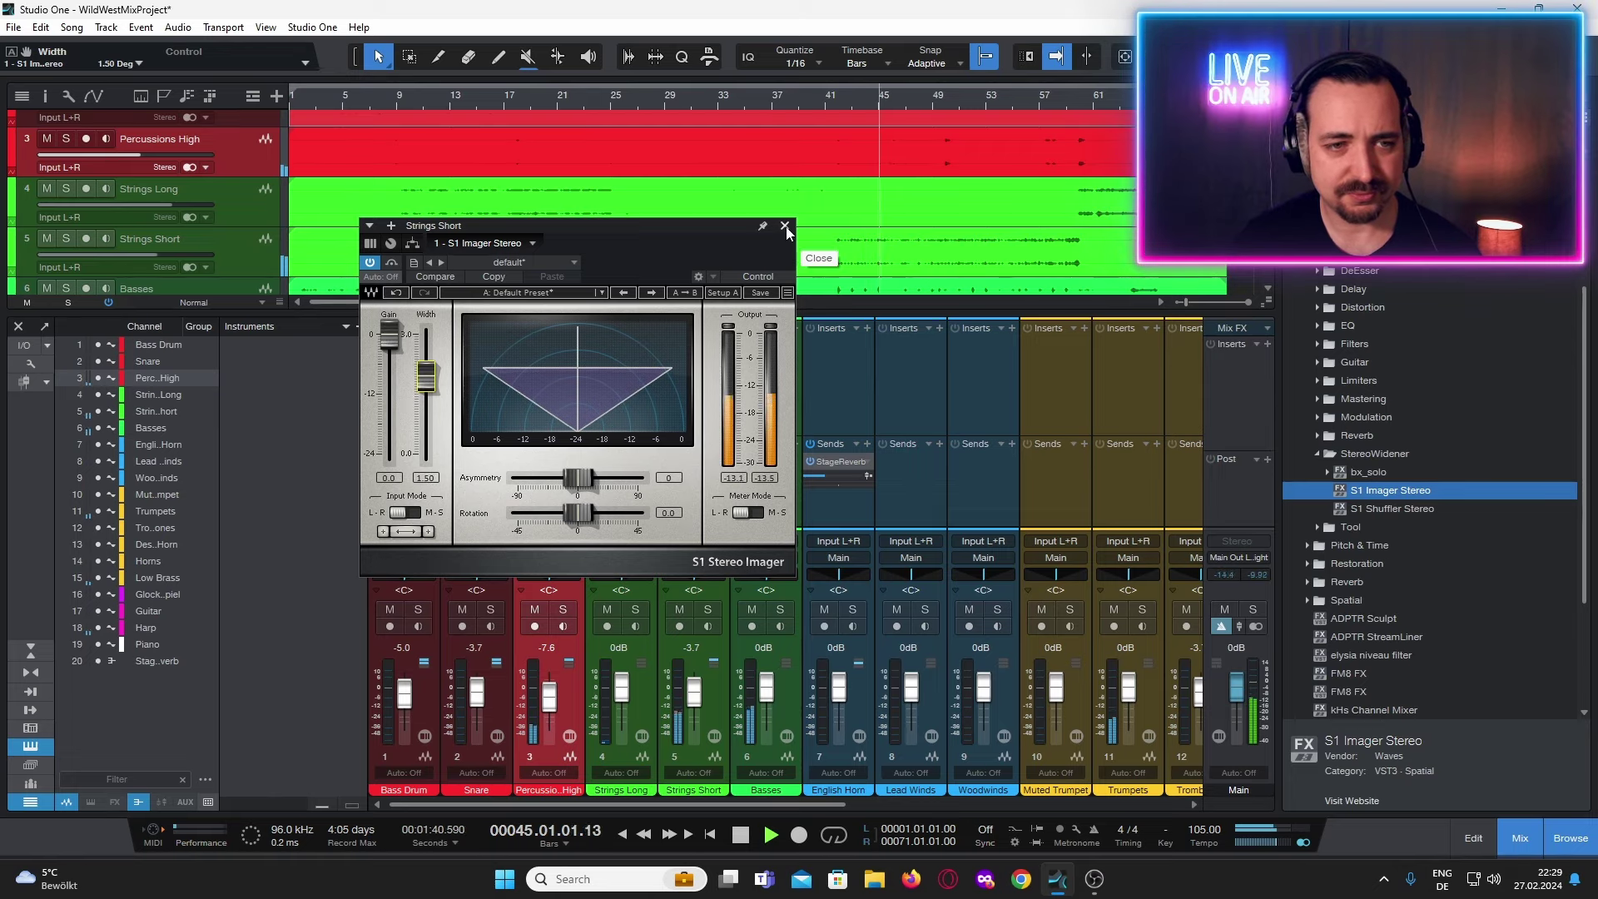
{"action": "mouse_move", "coordinate": [427, 379]}
{"action": "left_mouse_down"}
{"action": "mouse_move", "coordinate": [425, 333]}
{"action": "mouse_move", "coordinate": [425, 369]}
{"action": "left_mouse_up"}
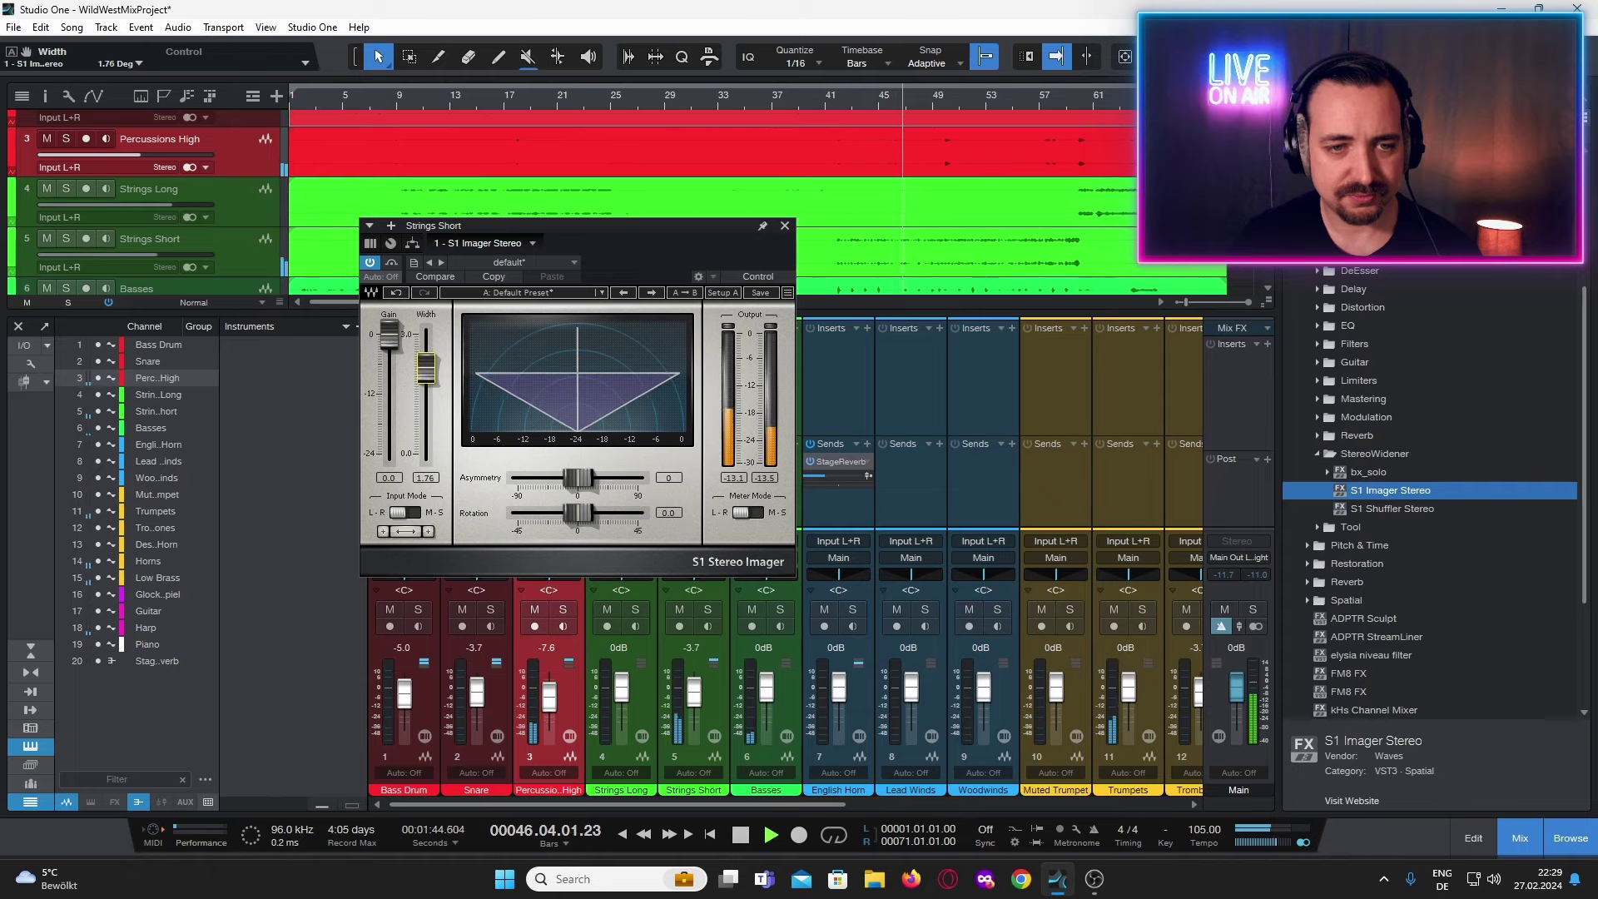
{"action": "left_click", "coordinate": [784, 225]}
Add a StageReverb send to Strings Short and lower its send level slightly.
{"action": "left_click", "coordinate": [712, 496]}
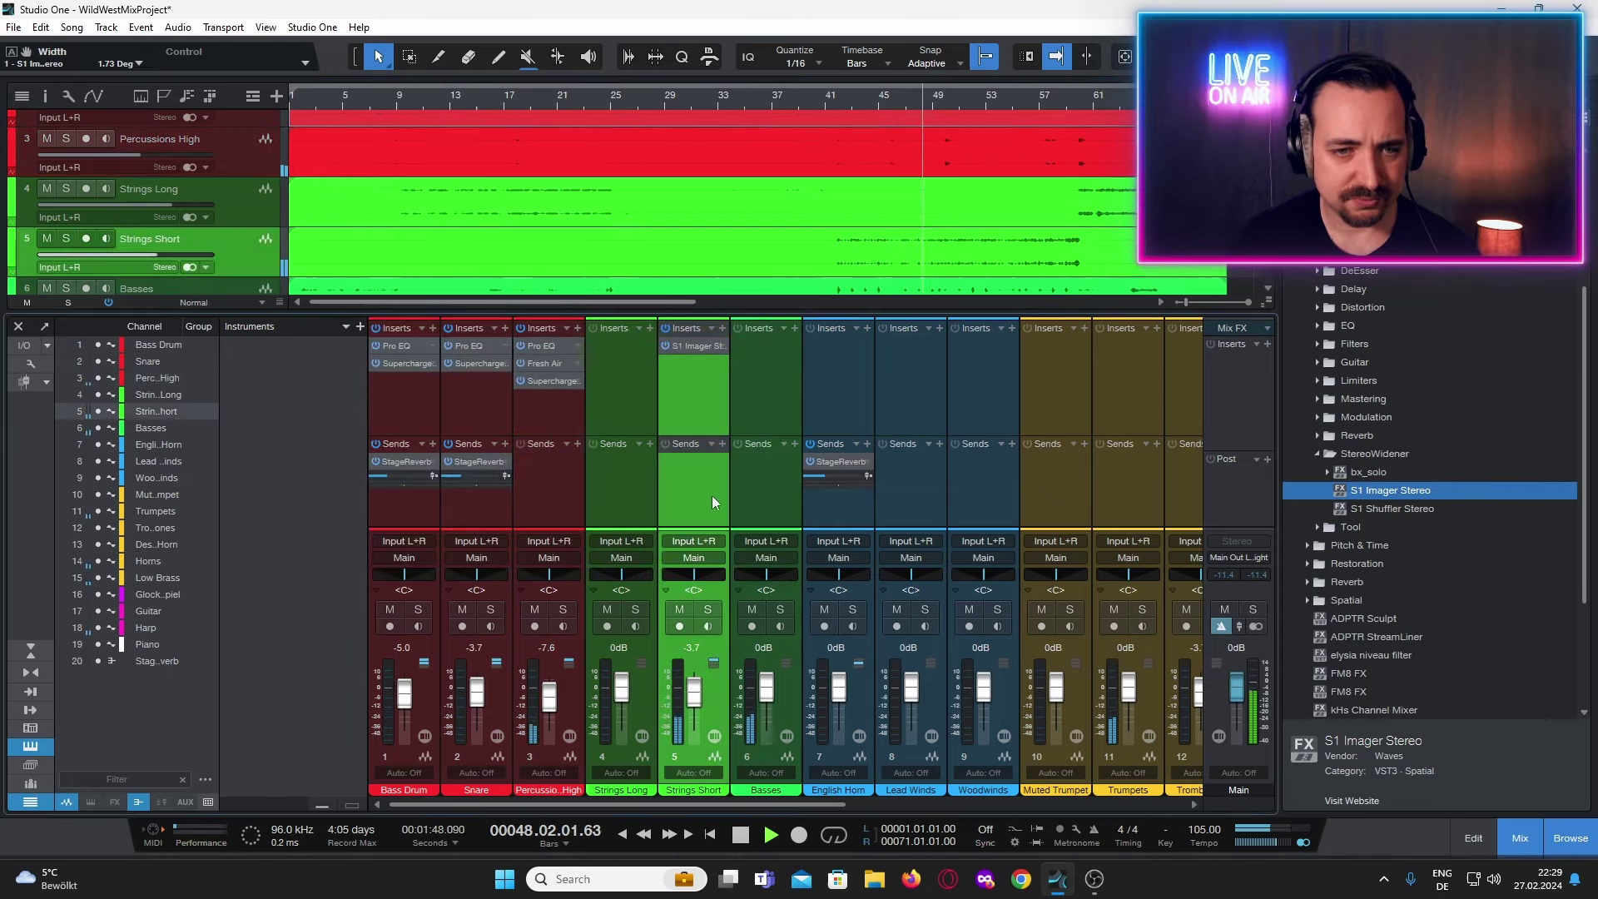
{"action": "left_click", "coordinate": [723, 445]}
{"action": "left_click", "coordinate": [774, 481]}
{"action": "left_click_drag", "start_coordinate": [692, 477], "coordinate": [683, 477]}
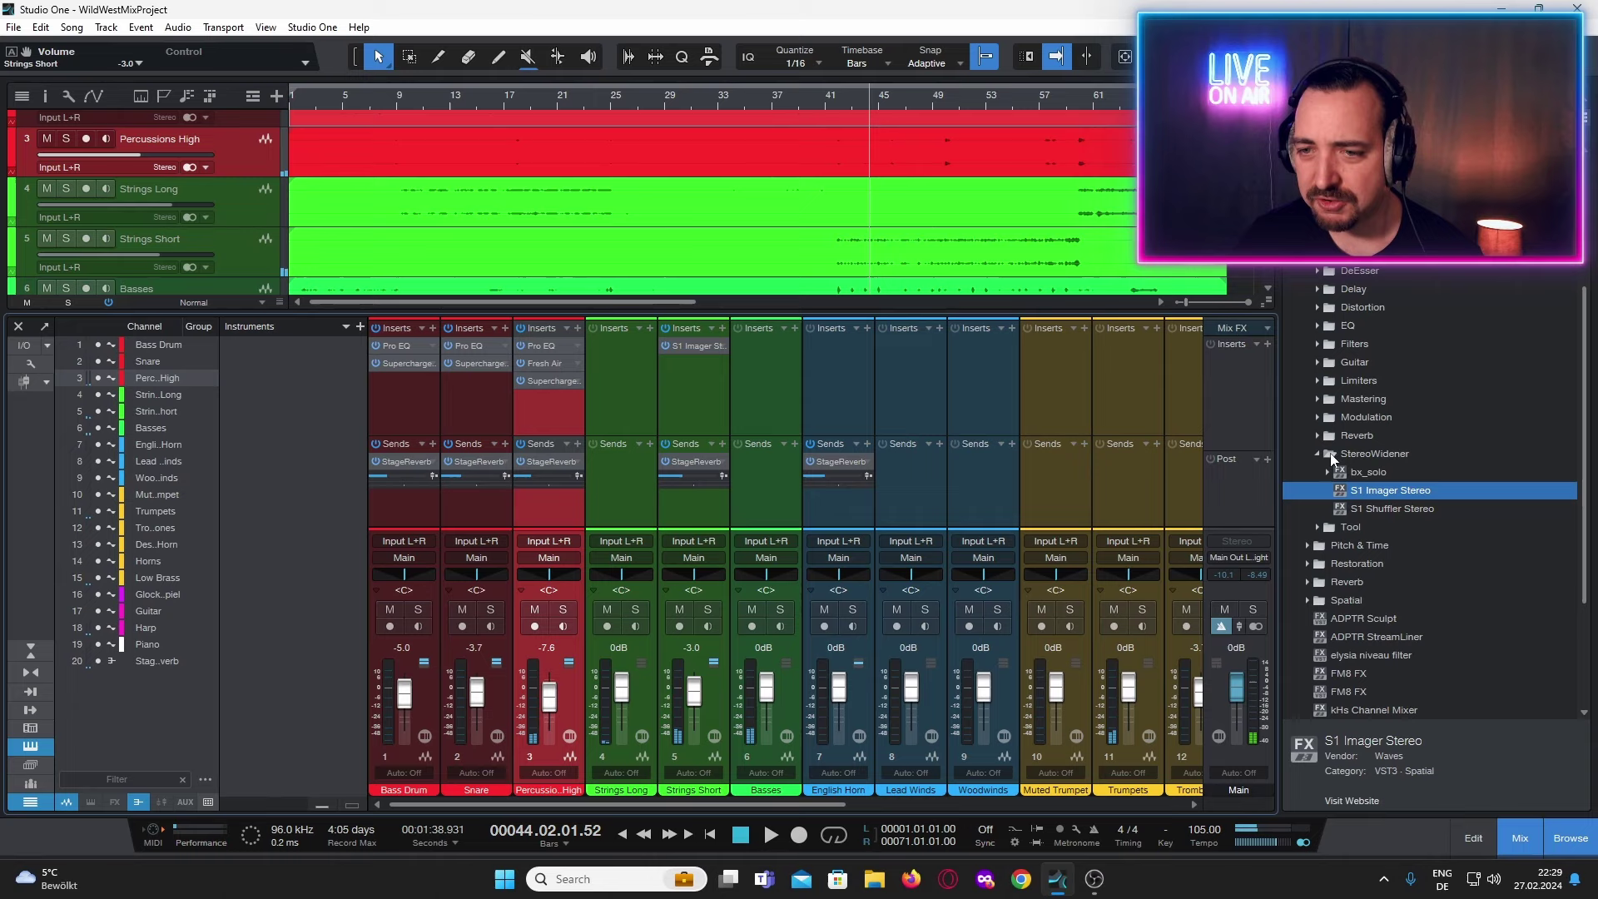
Collapse the StereoWidener folder, copy the S1 Imager from Strings Short to Strings Long, and close the plugin window.
{"action": "left_click", "coordinate": [1332, 456]}
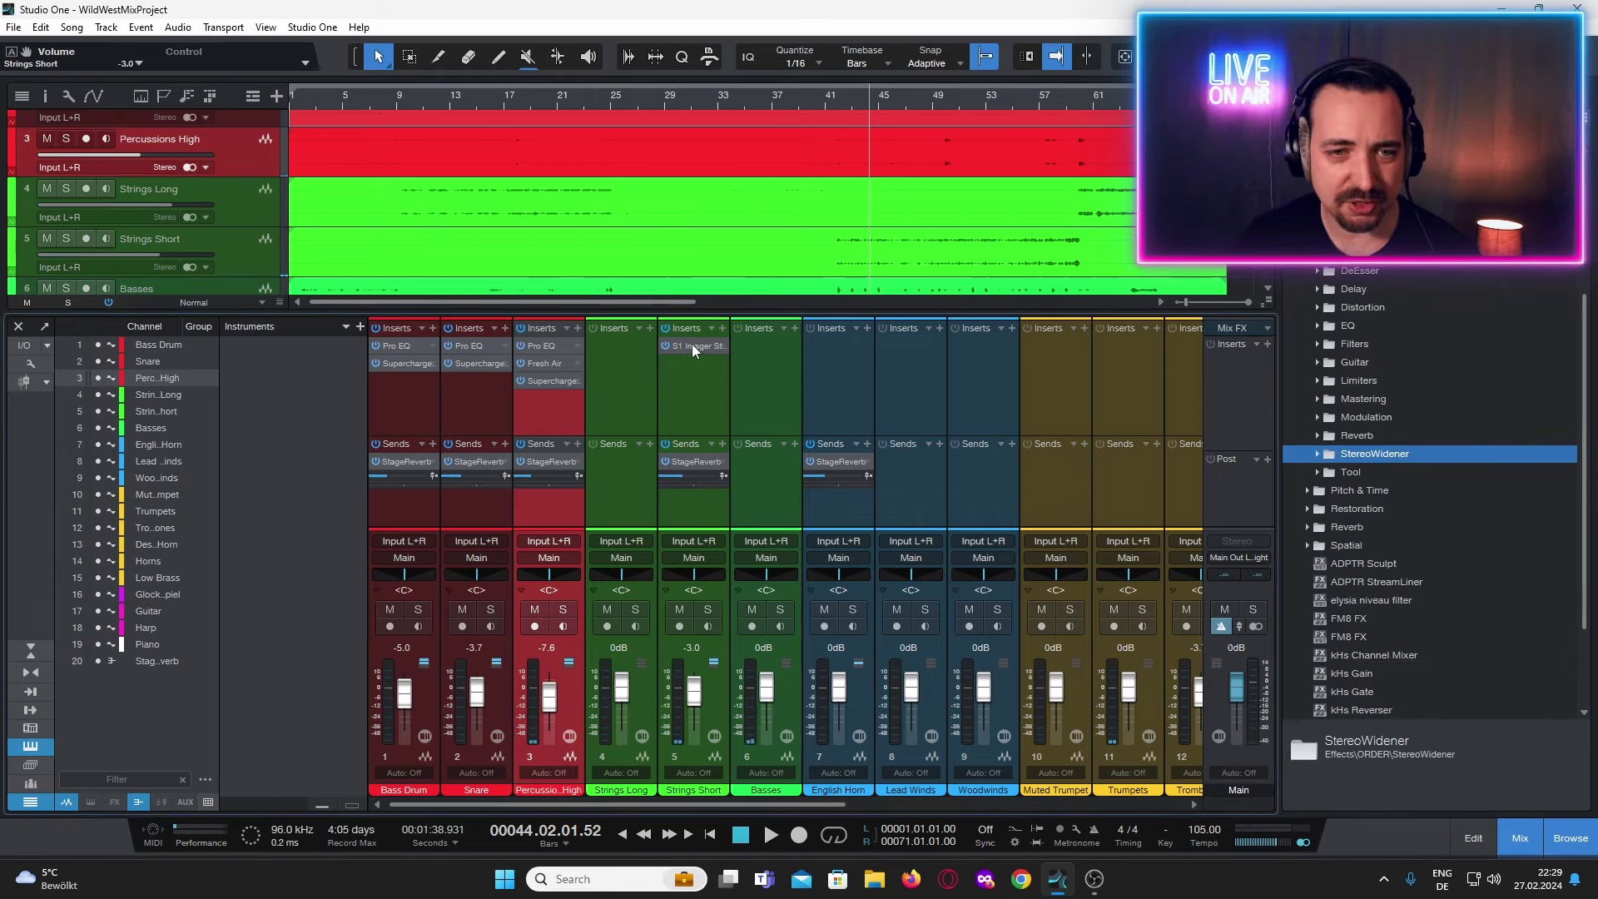
{"action": "left_click_drag", "start_coordinate": [691, 343], "coordinate": [610, 343]}
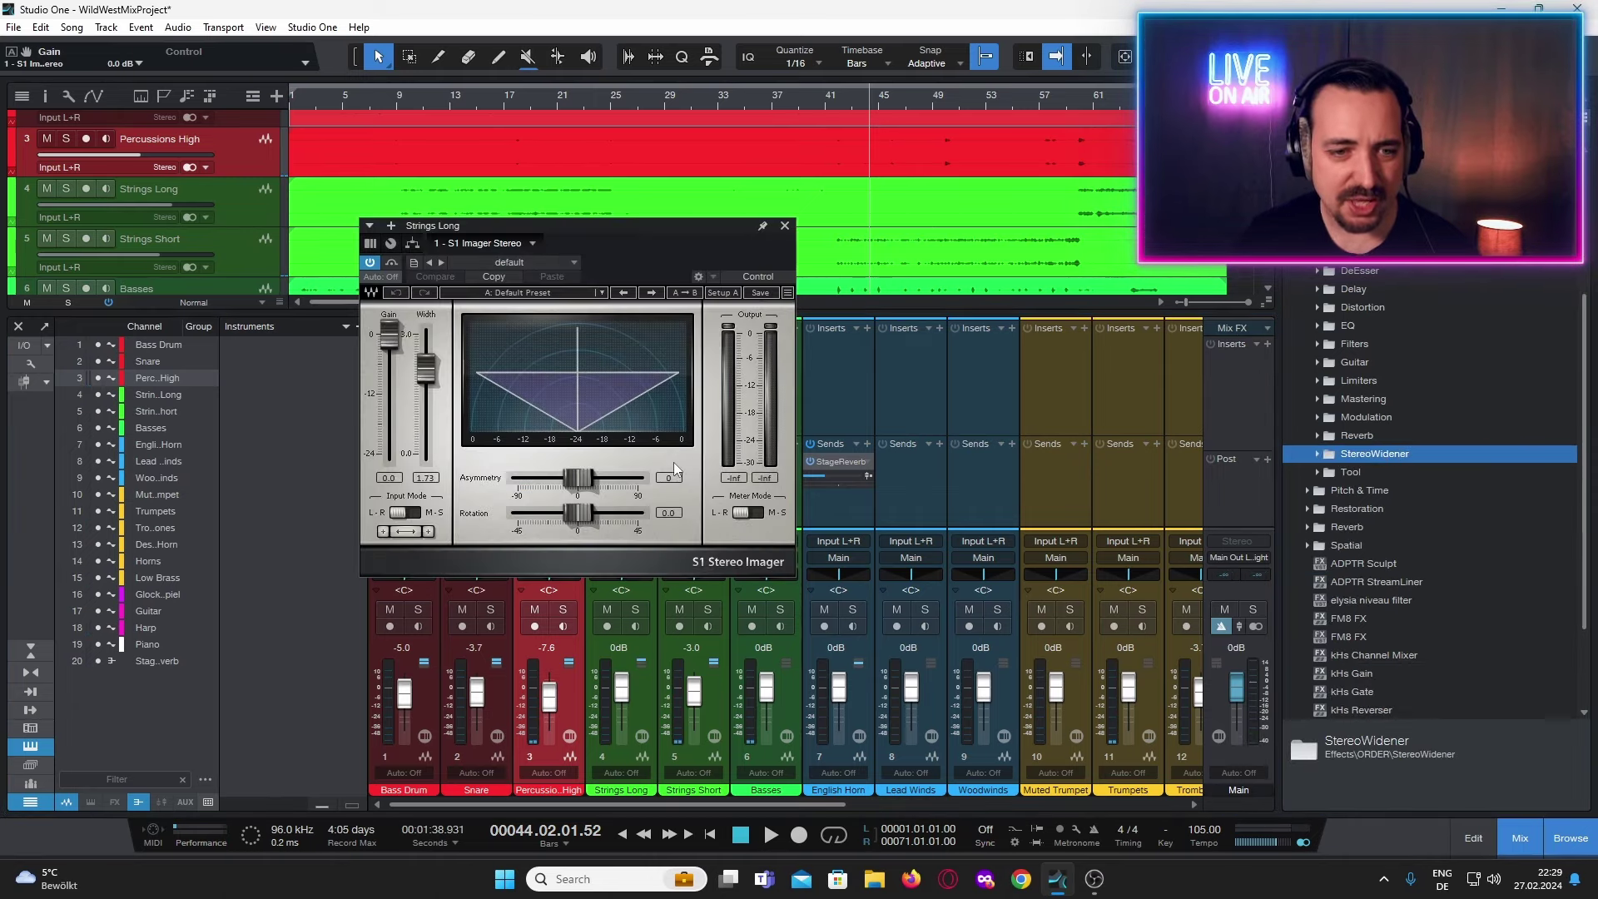
{"action": "left_click", "coordinate": [785, 227]}
Copy the StageReverb send from Strings Short to Strings Long and close the reverb window.
{"action": "left_click", "coordinate": [622, 396]}
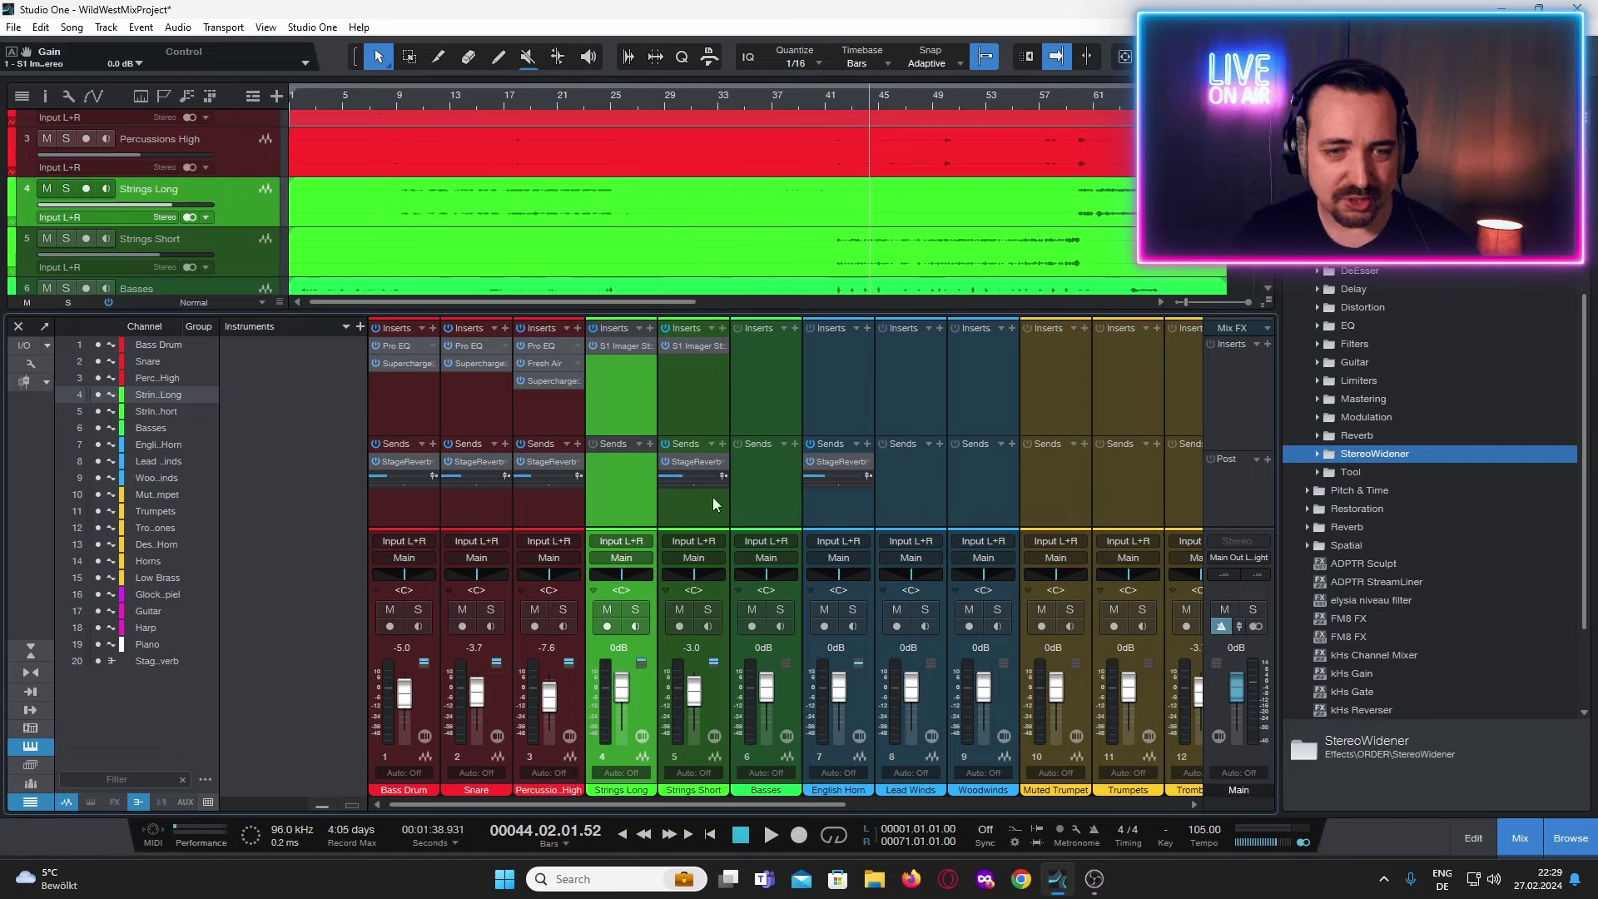
{"action": "double_click", "coordinate": [696, 461]}
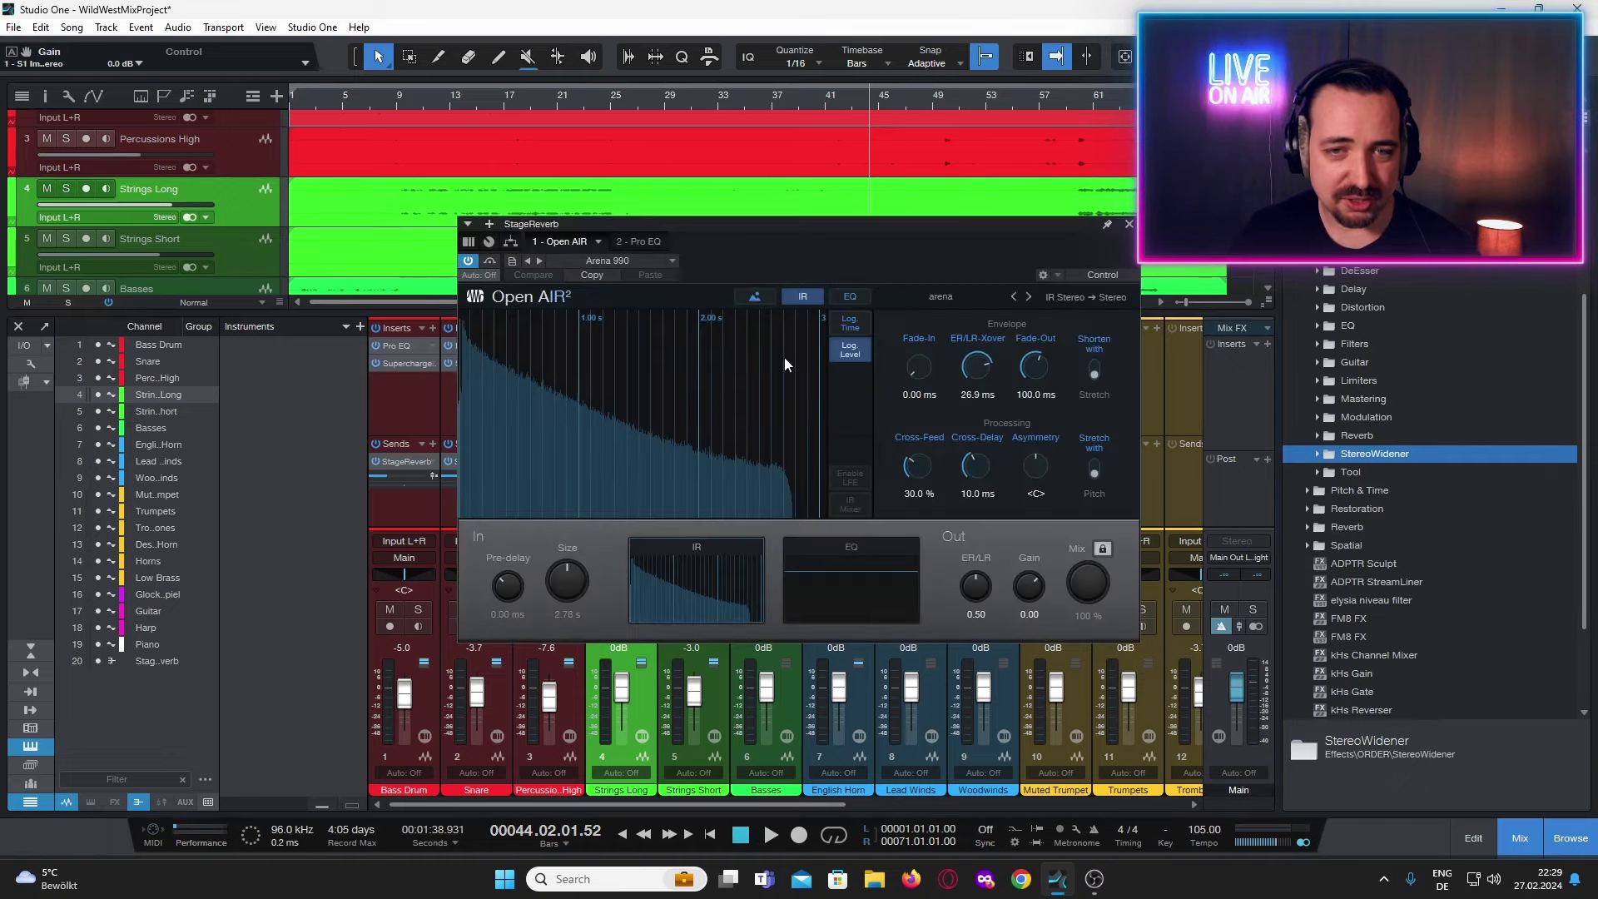
{"action": "left_click", "coordinate": [1127, 225]}
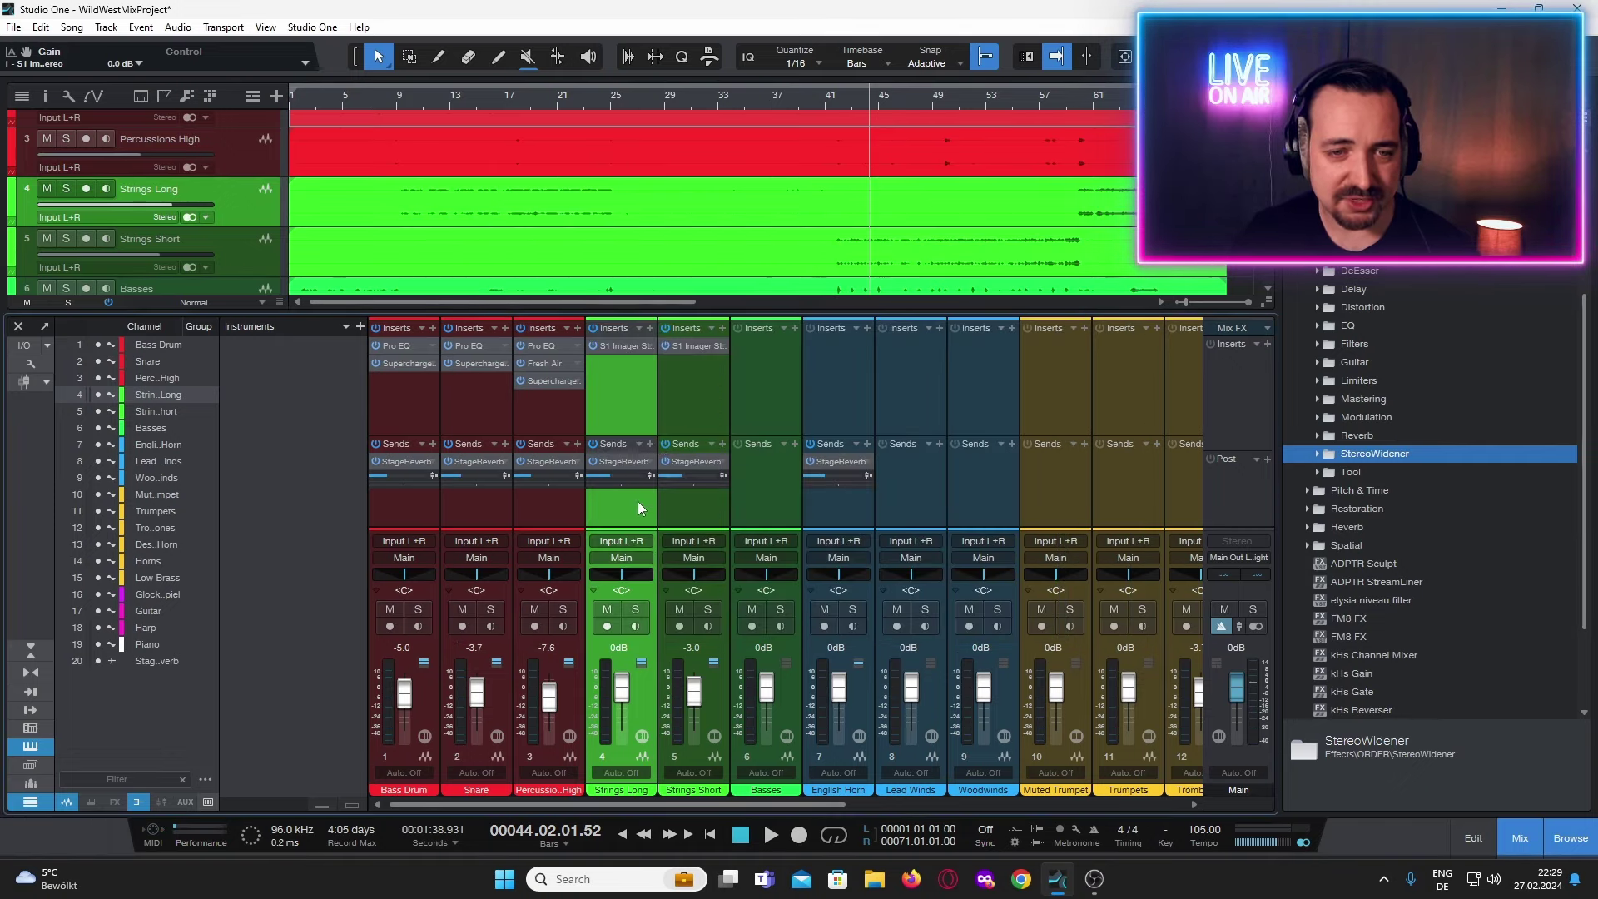
Play the mix from bar 15 and from around bar 44 to audition the string channels.
{"action": "left_click", "coordinate": [481, 103]}
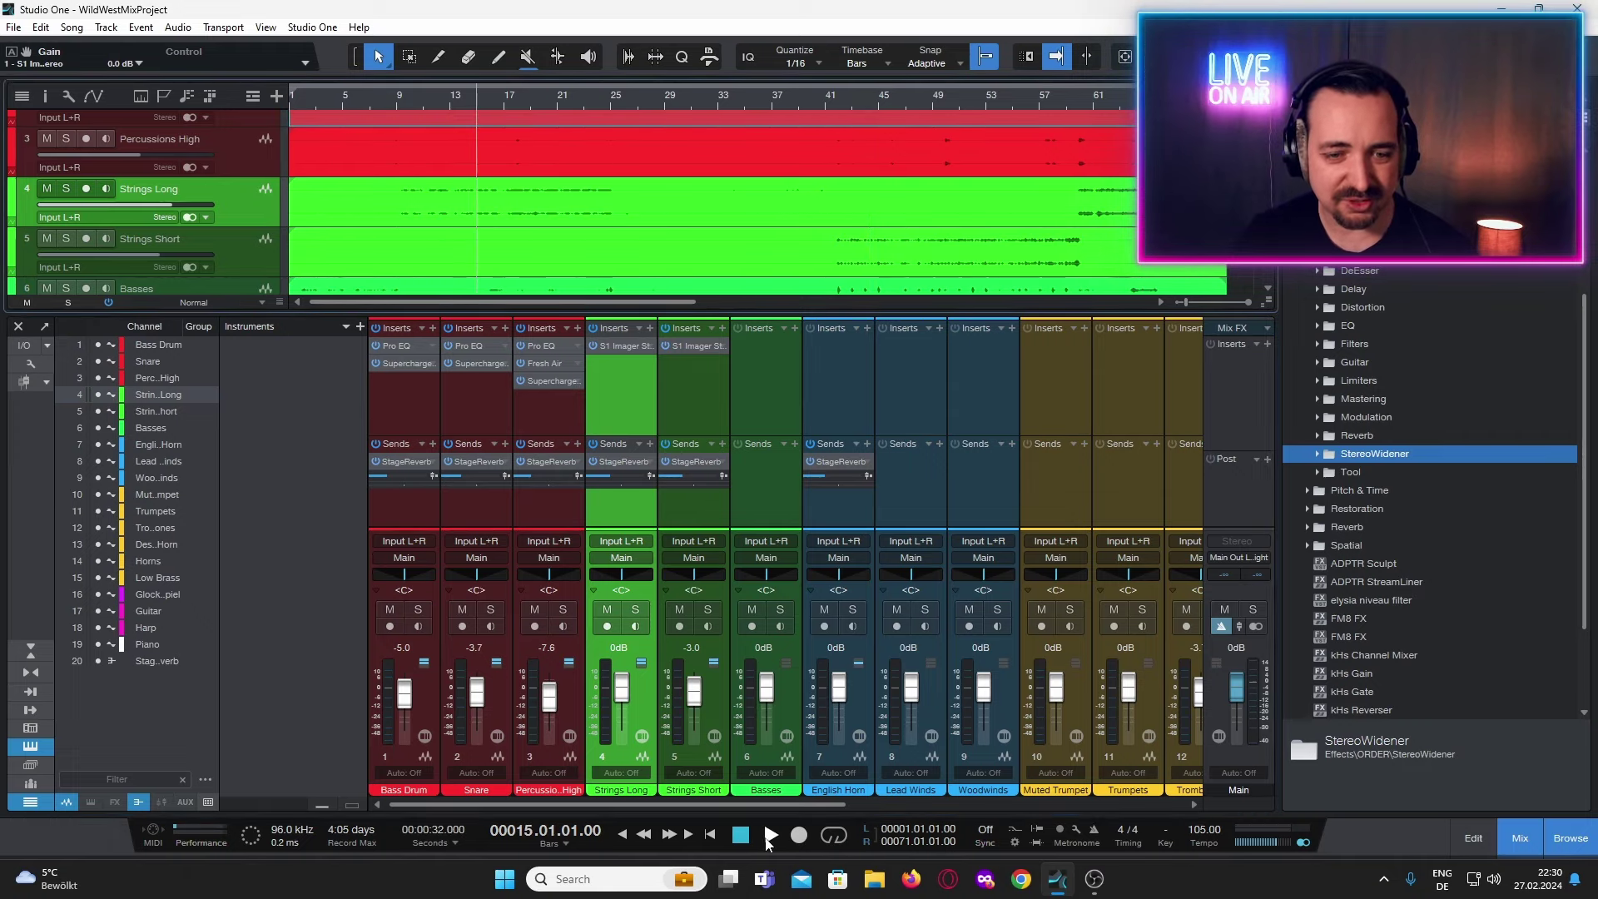
{"action": "left_click", "coordinate": [770, 836]}
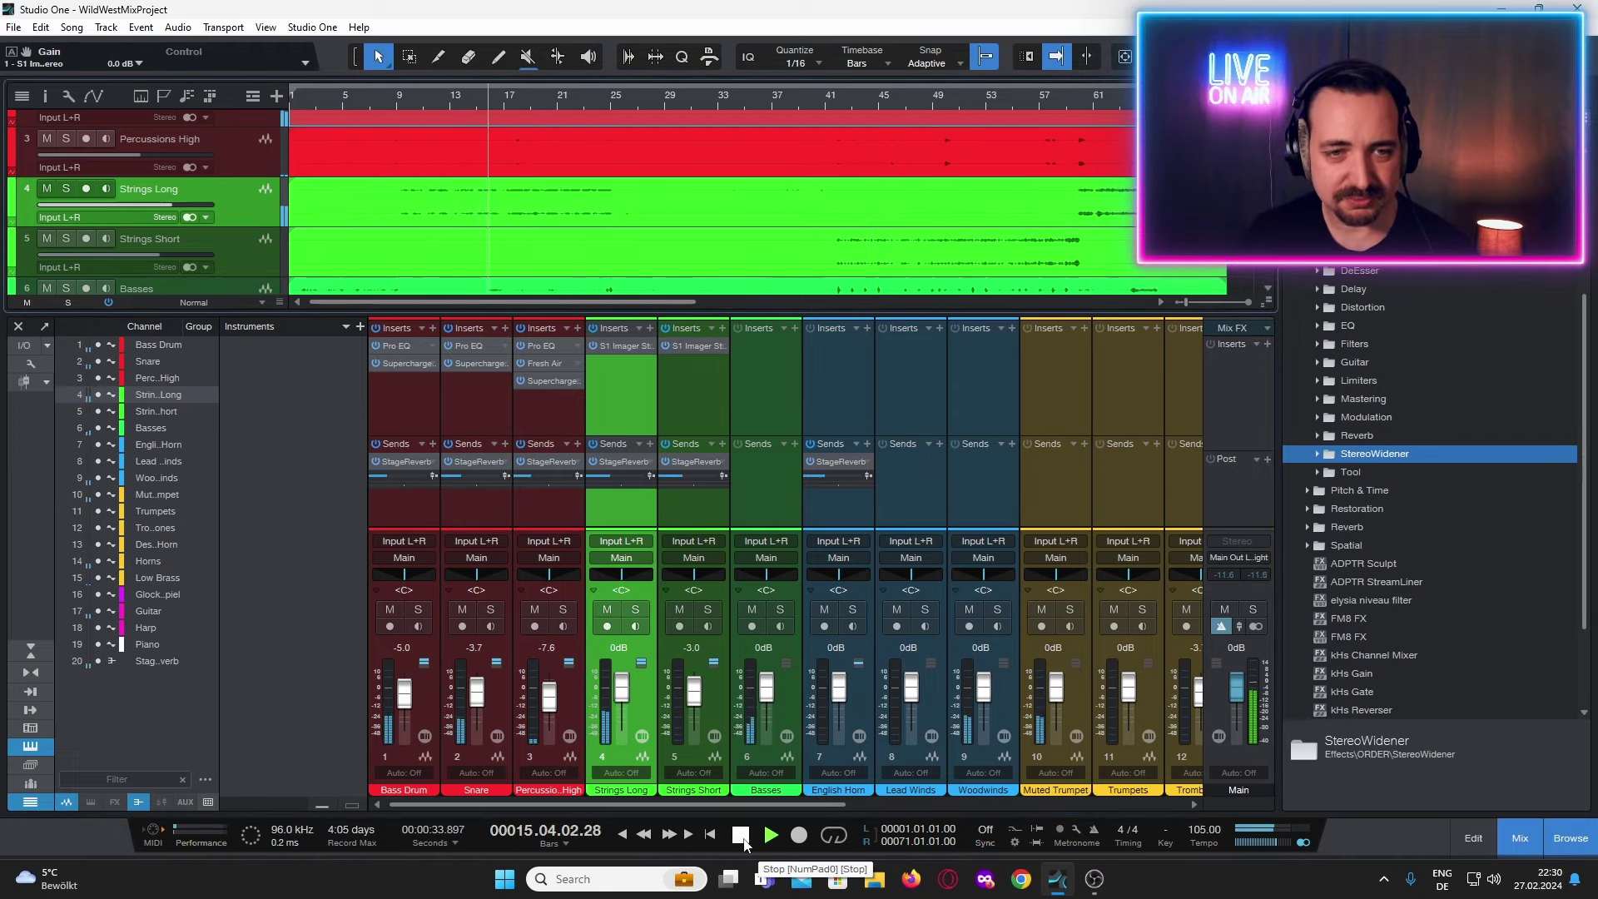
{"action": "left_click", "coordinate": [868, 102]}
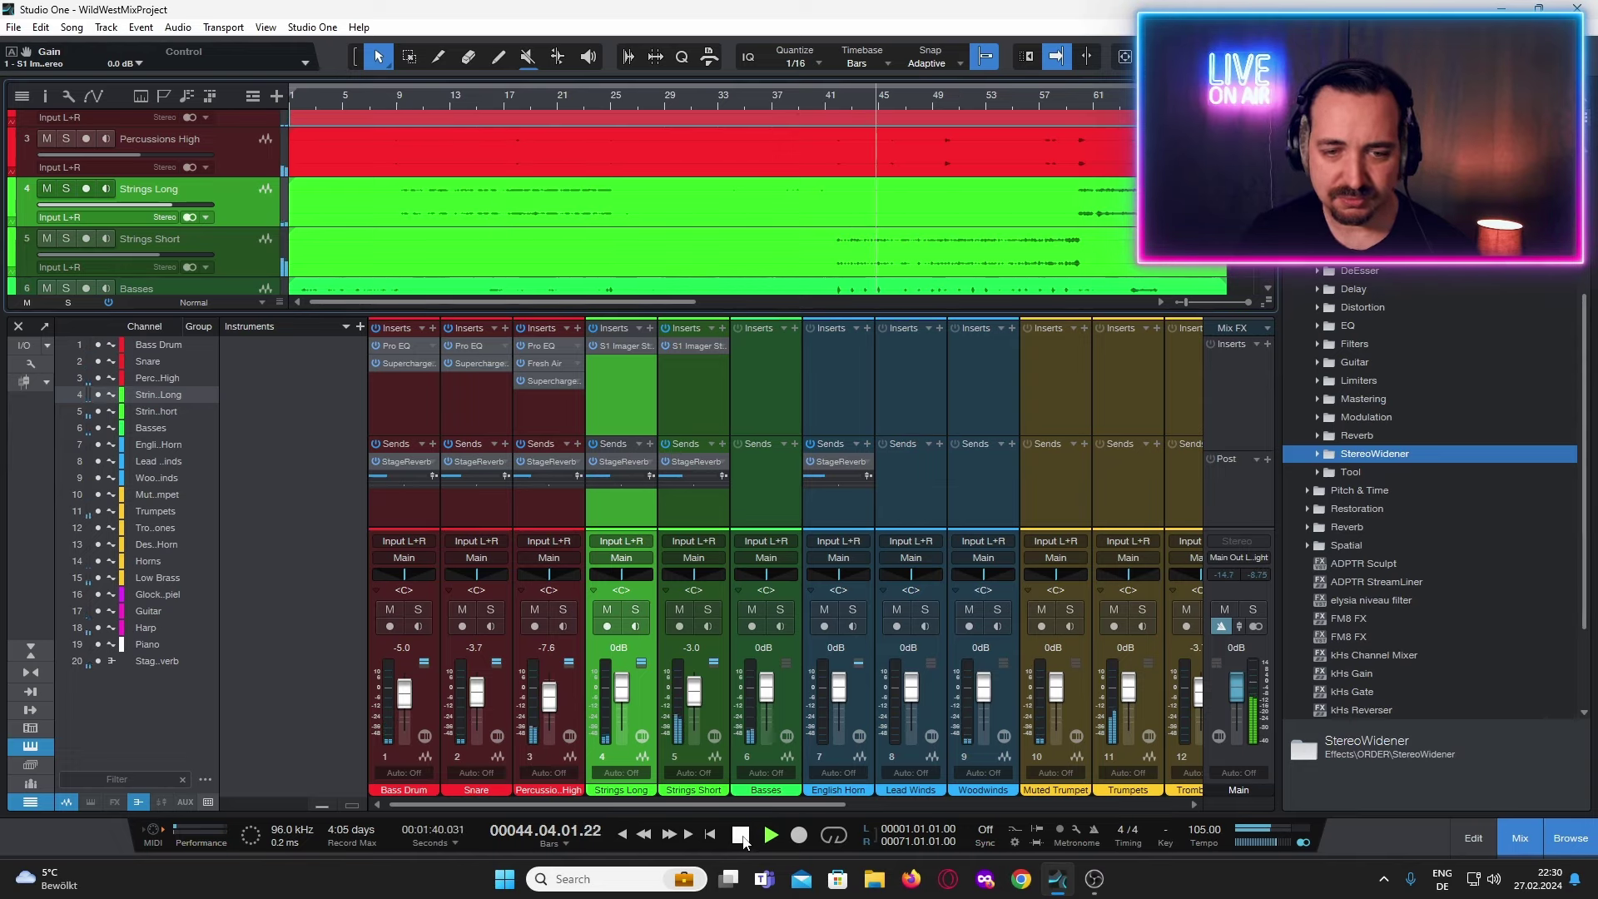
{"action": "left_click", "coordinate": [689, 376]}
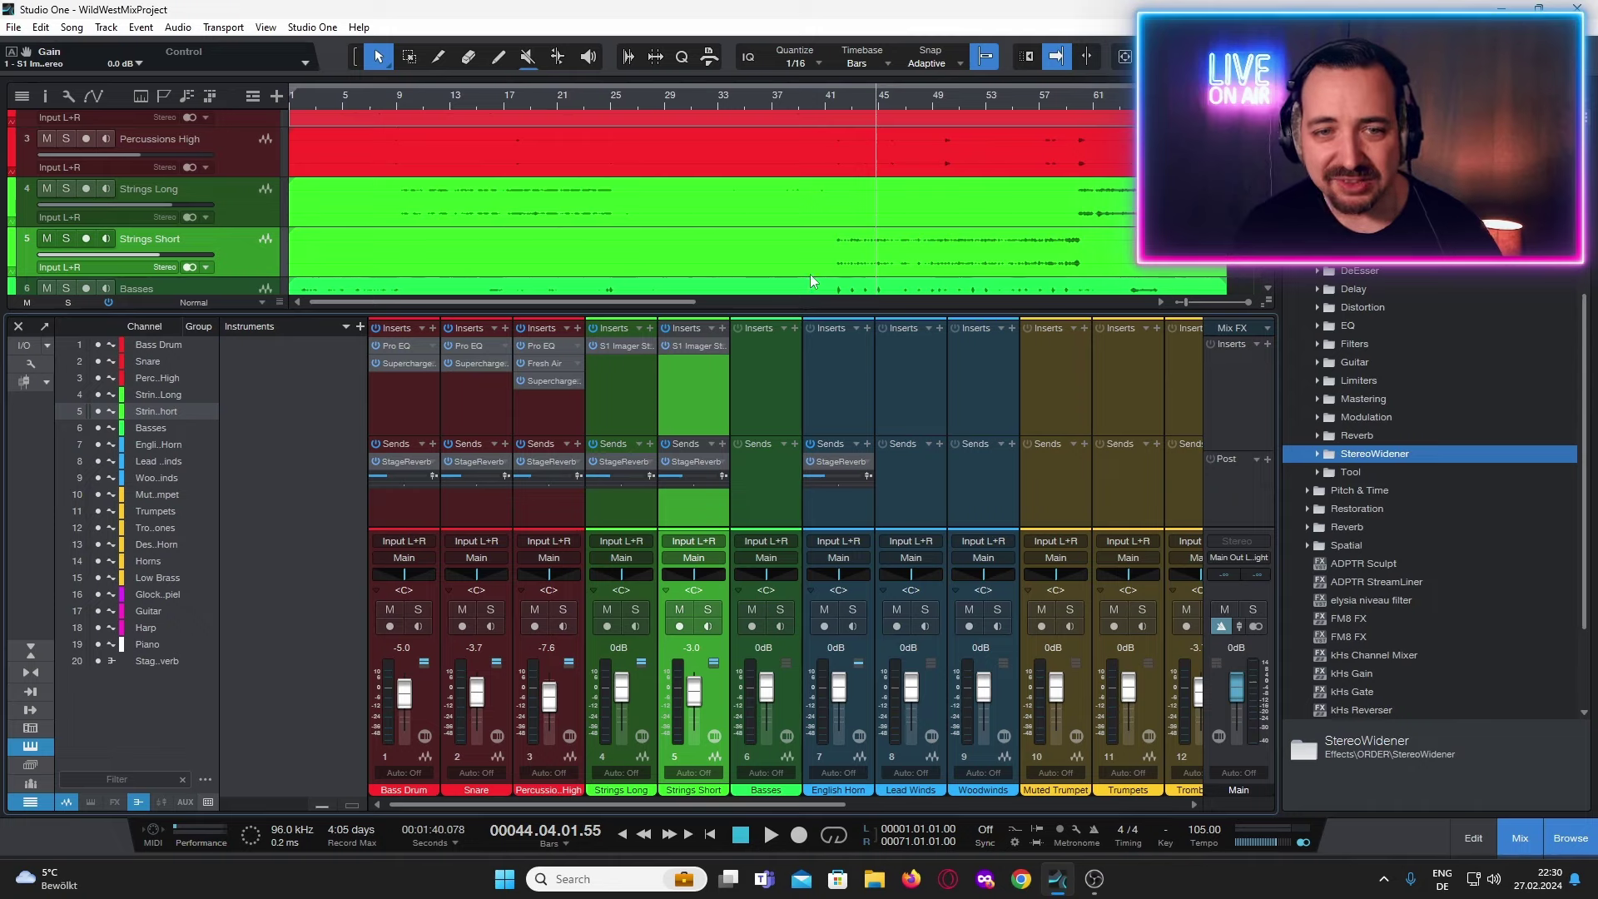
{"action": "left_click", "coordinate": [626, 396]}
{"action": "left_click", "coordinate": [746, 381]}
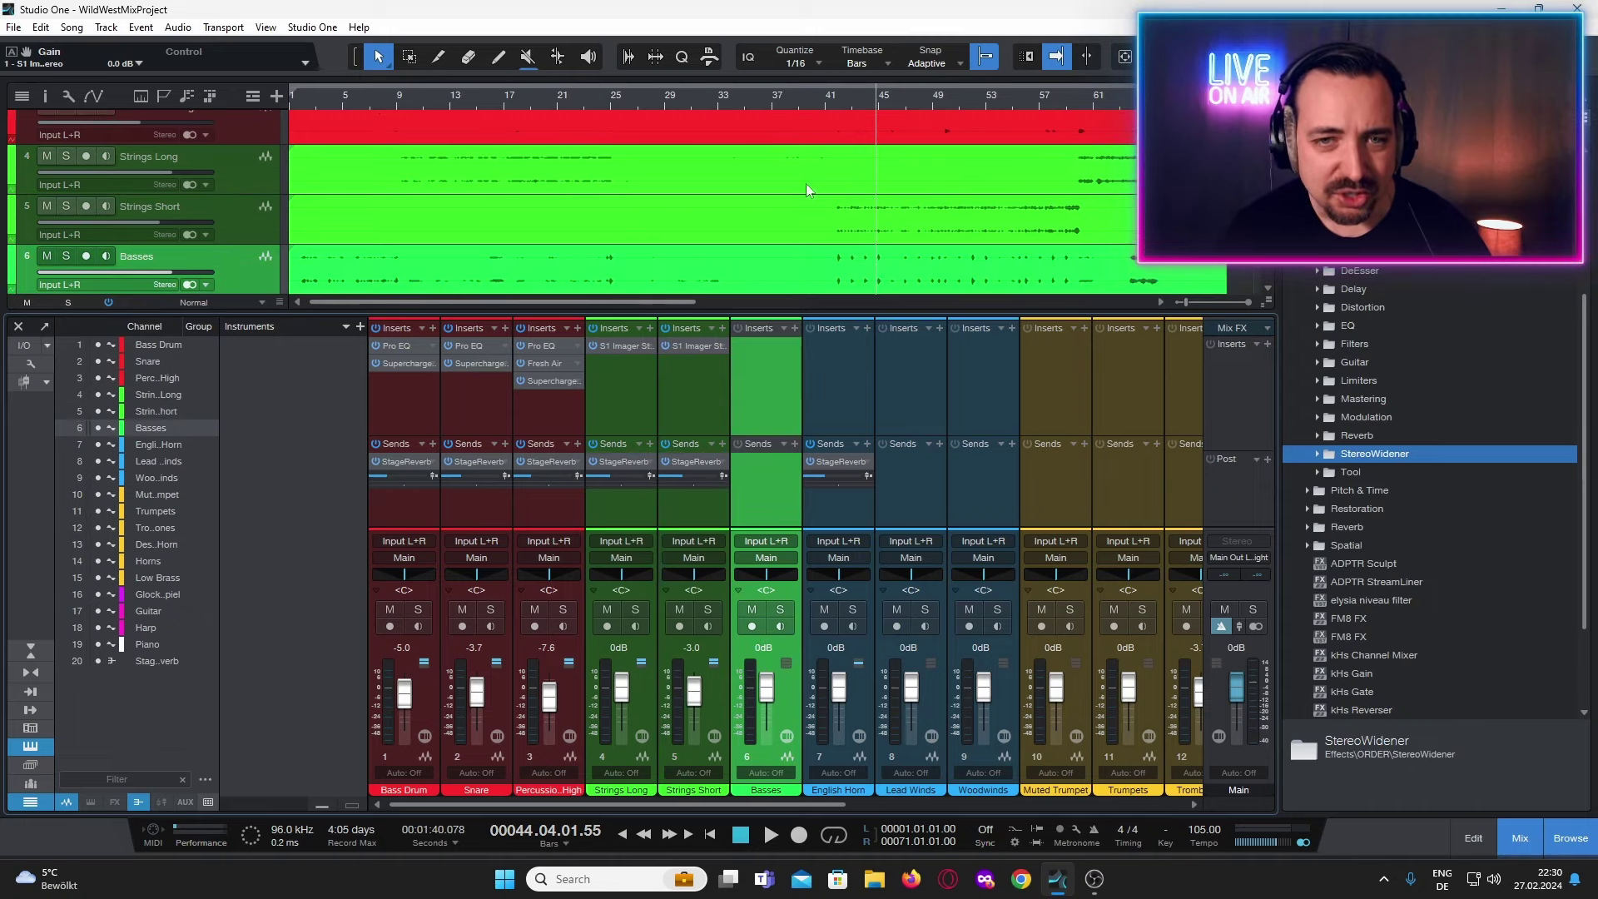
Set the playhead to bar 42 and insert the J37 Stereo tape effect from the Distortion folder on Strings Short.
{"action": "left_click", "coordinate": [842, 96]}
{"action": "left_click", "coordinate": [716, 426]}
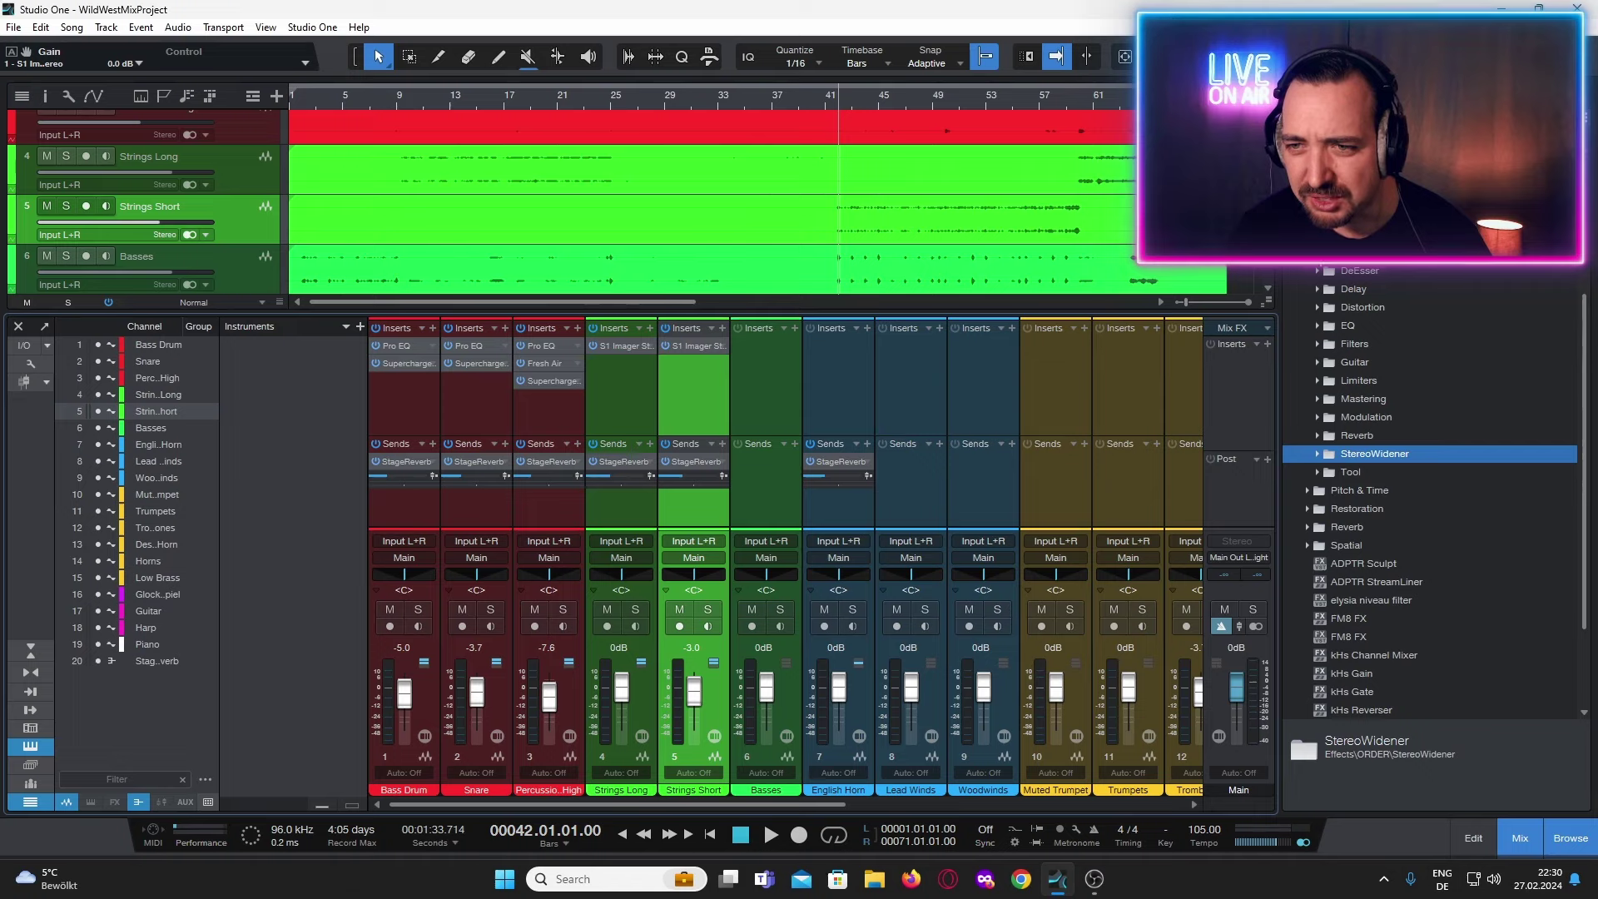
{"action": "left_click", "coordinate": [1317, 252]}
{"action": "scroll", "coordinate": [1424, 352], "scroll_direction": "down", "scroll_amount": 7}
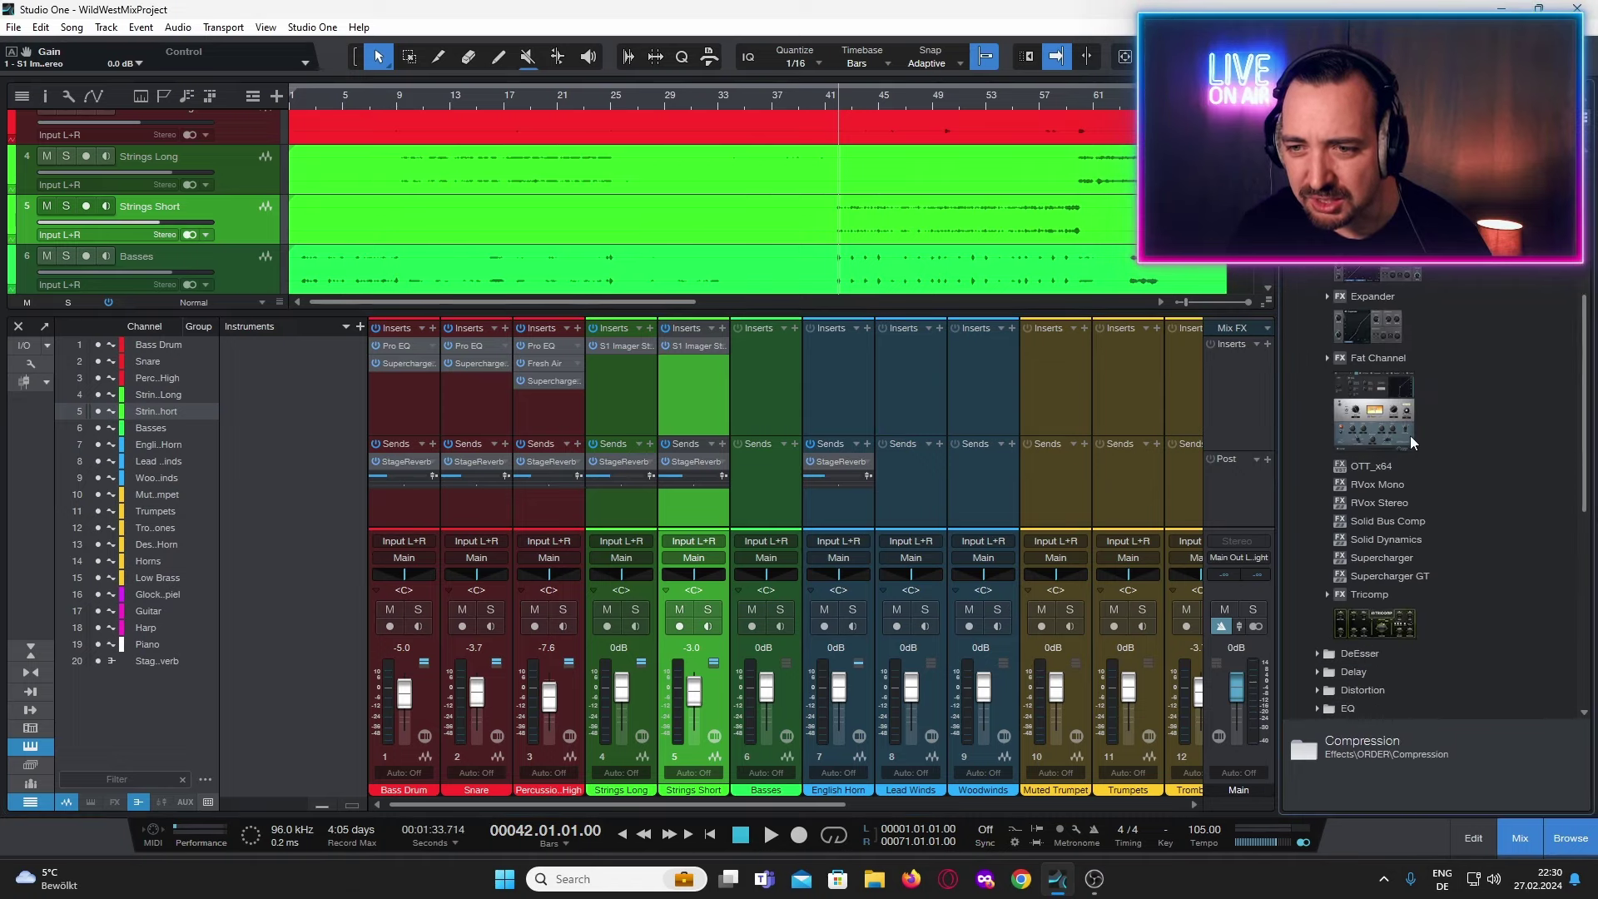
{"action": "scroll", "coordinate": [1408, 436], "scroll_direction": "up", "scroll_amount": 3}
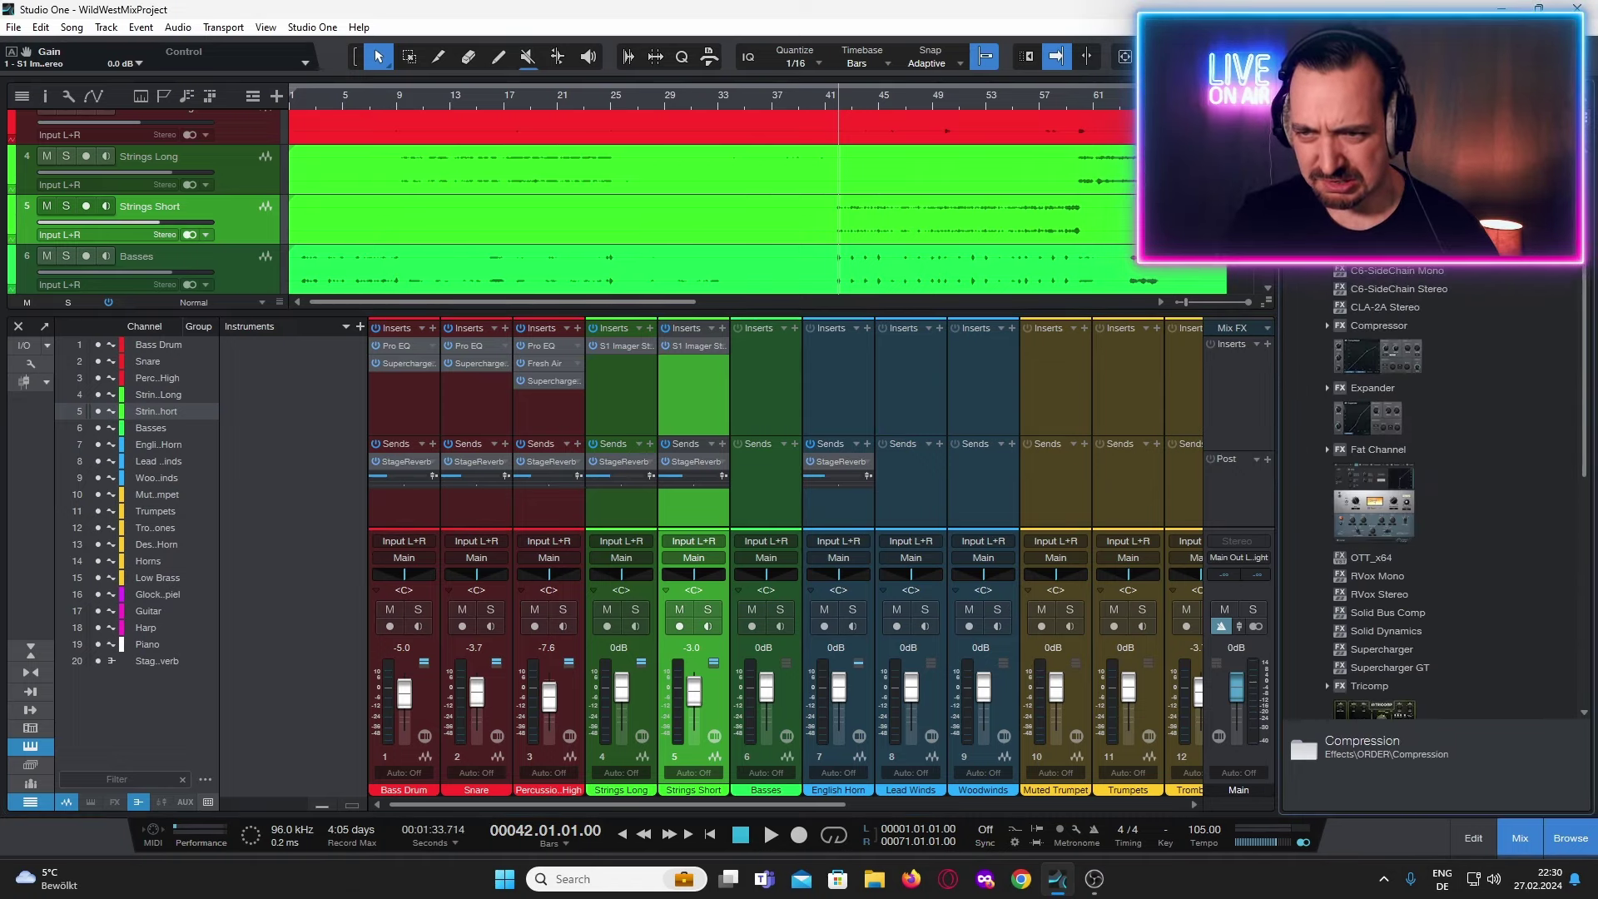
{"action": "left_click", "coordinate": [1317, 252]}
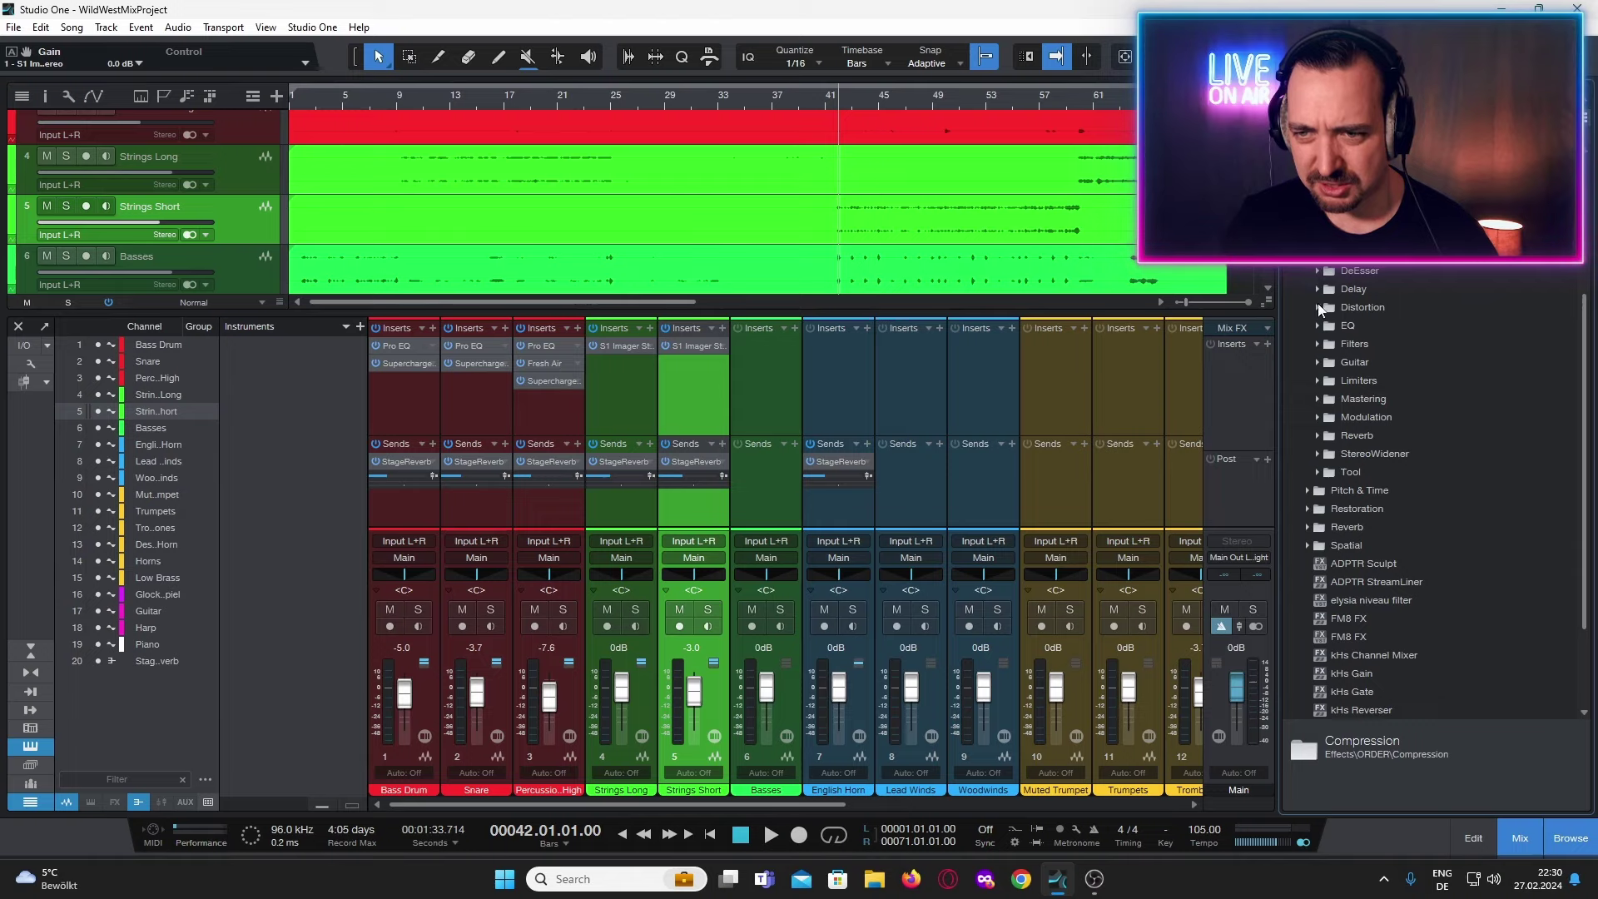
{"action": "left_click", "coordinate": [1317, 307]}
{"action": "left_click_drag", "start_coordinate": [1398, 396], "coordinate": [707, 385]}
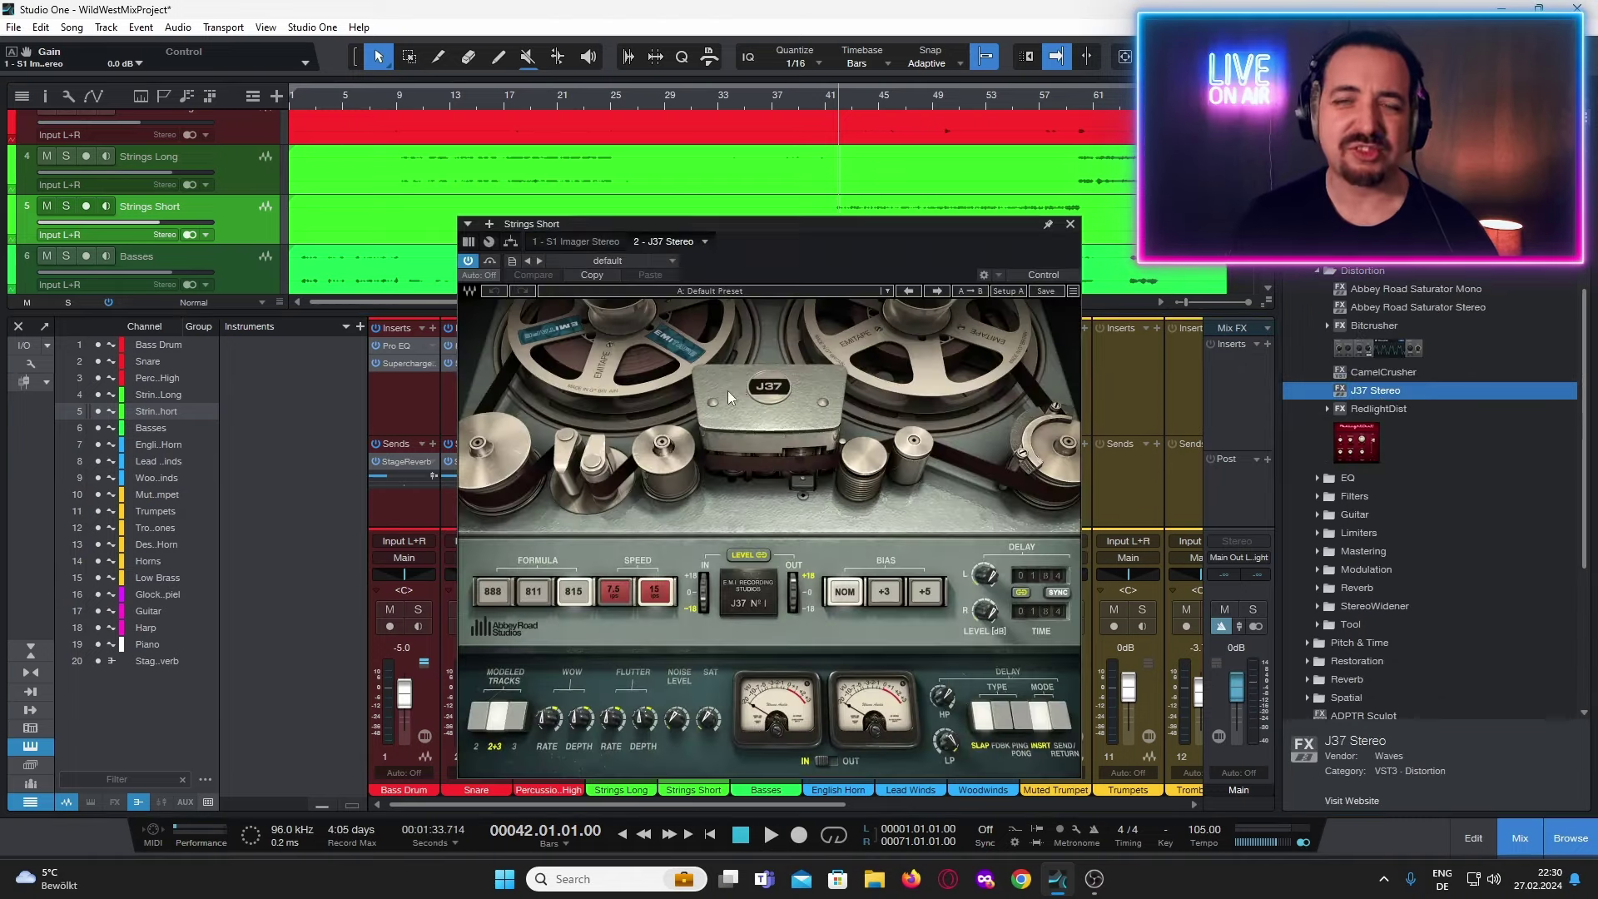
Raise the J37 tape bias on Strings Short, play from bar 42 and set the input level to 0.7 dB.
{"action": "left_click_drag", "start_coordinate": [796, 217], "coordinate": [747, 99]}
{"action": "left_click", "coordinate": [869, 471]}
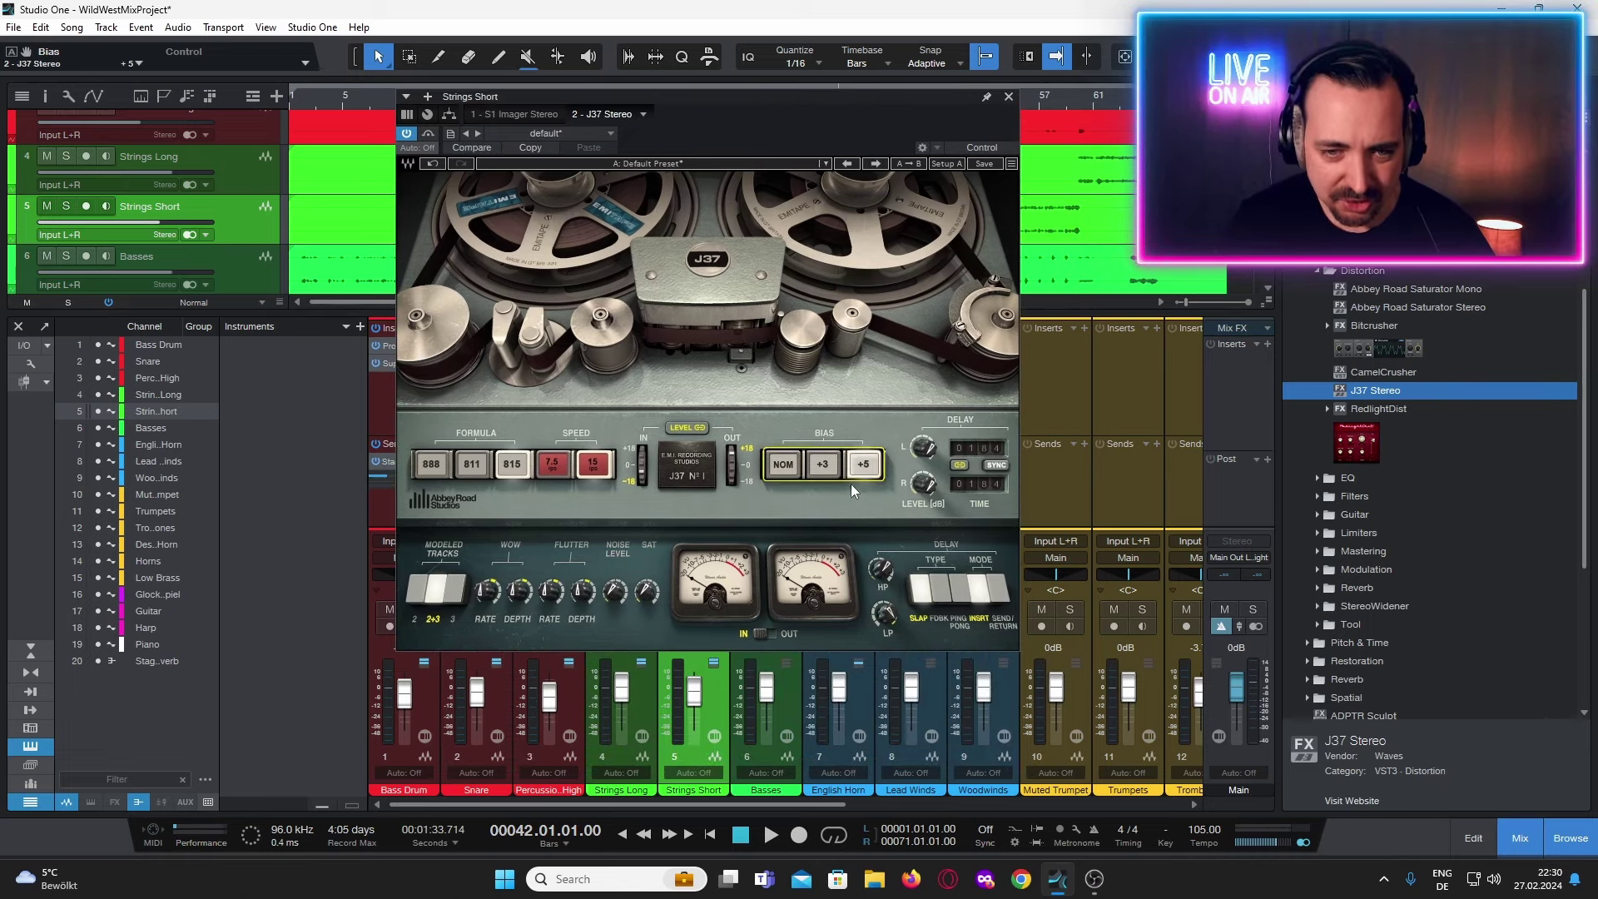
{"action": "left_click", "coordinate": [771, 839]}
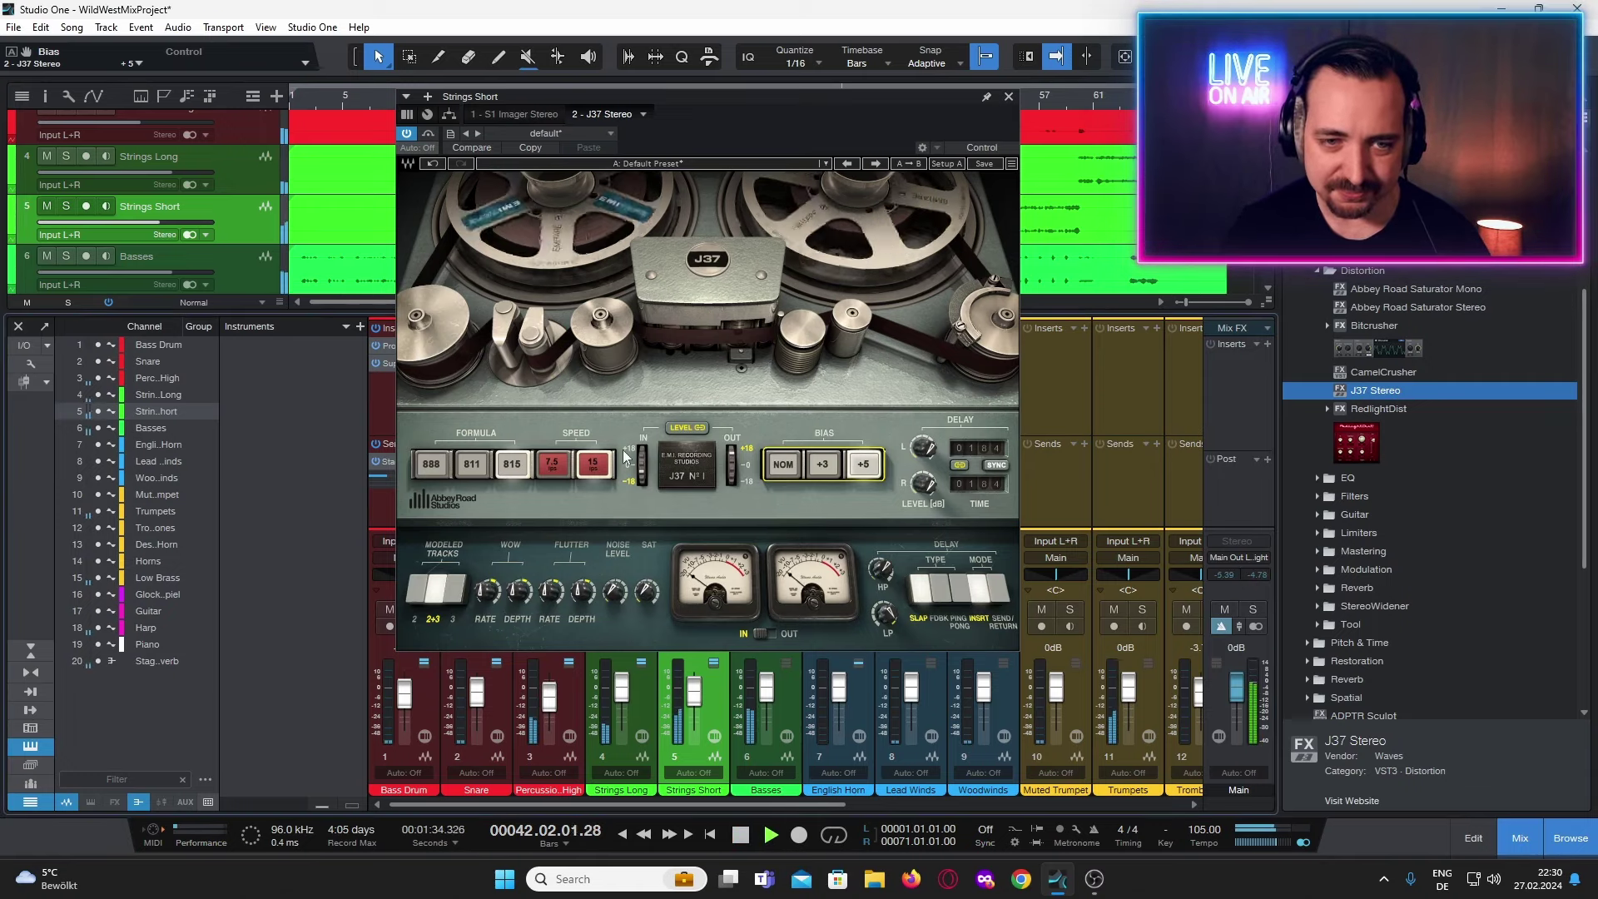
{"action": "left_click_drag", "start_coordinate": [641, 468], "coordinate": [641, 428]}
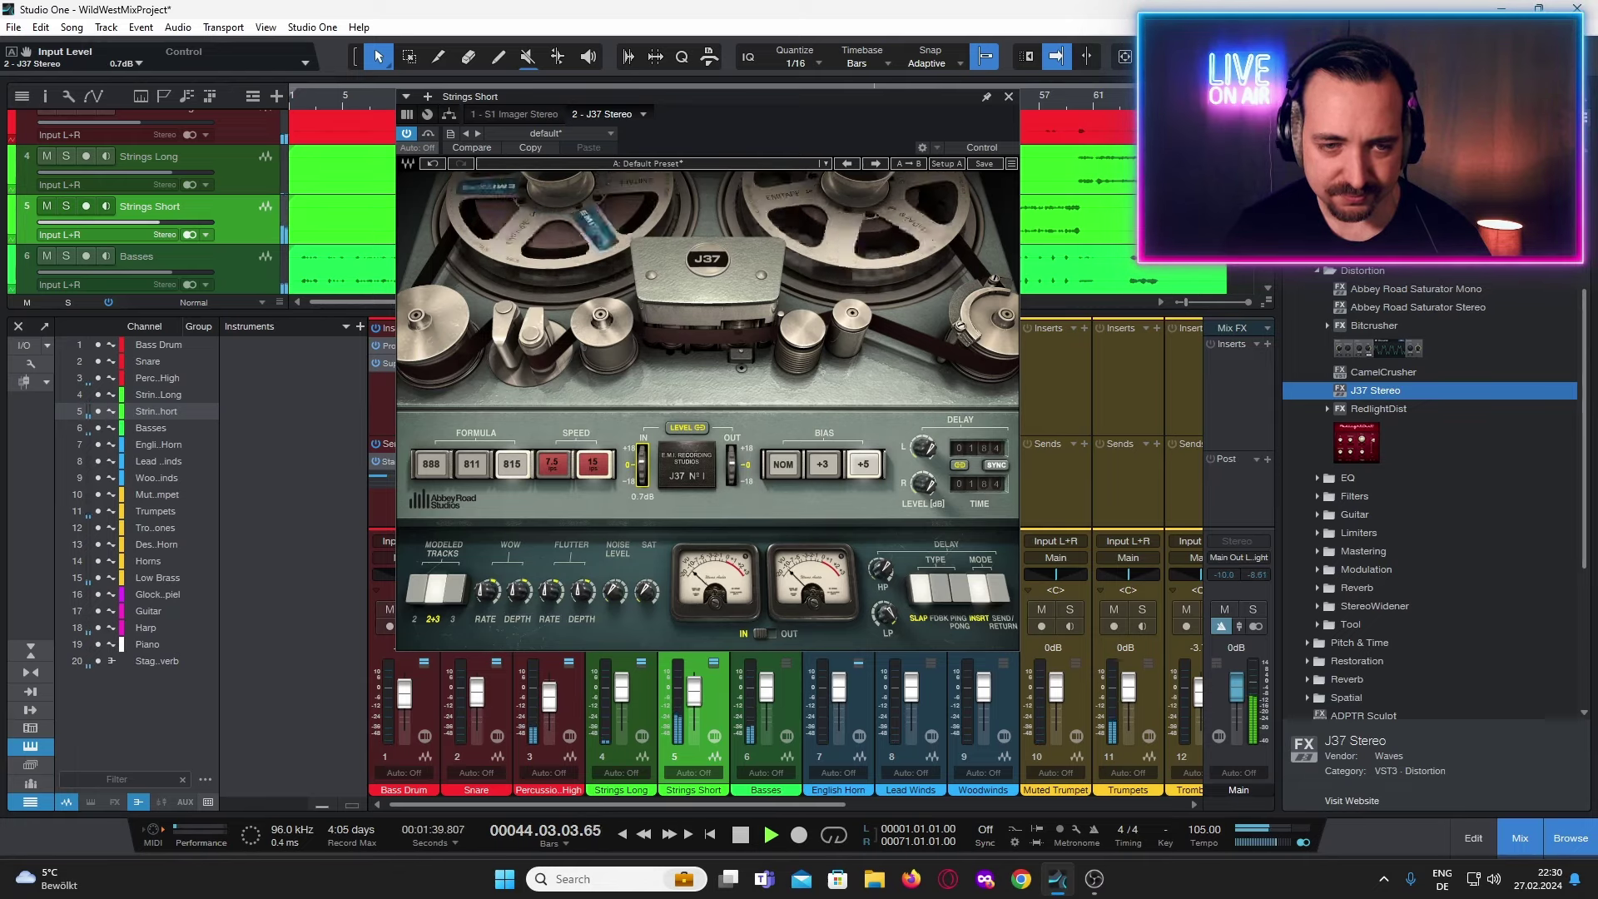
Change the J37 tape speed, compare formulas 811 and 815, keep 815 and close the plugin window.
{"action": "left_click", "coordinate": [592, 463]}
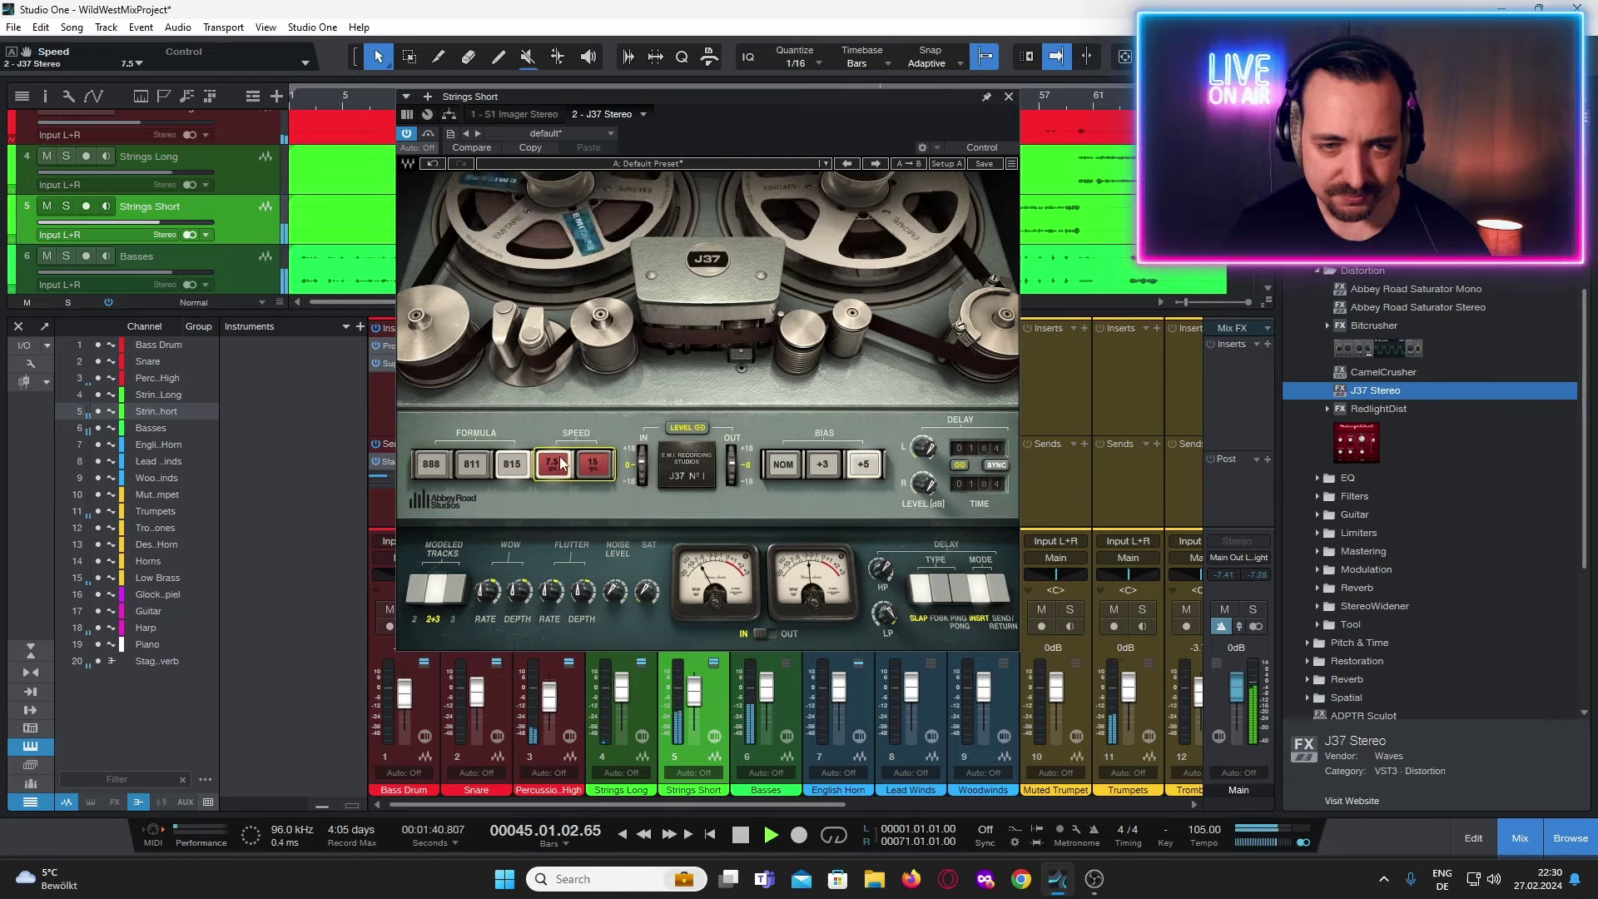
{"action": "left_click", "coordinate": [471, 464]}
{"action": "left_click", "coordinate": [510, 469]}
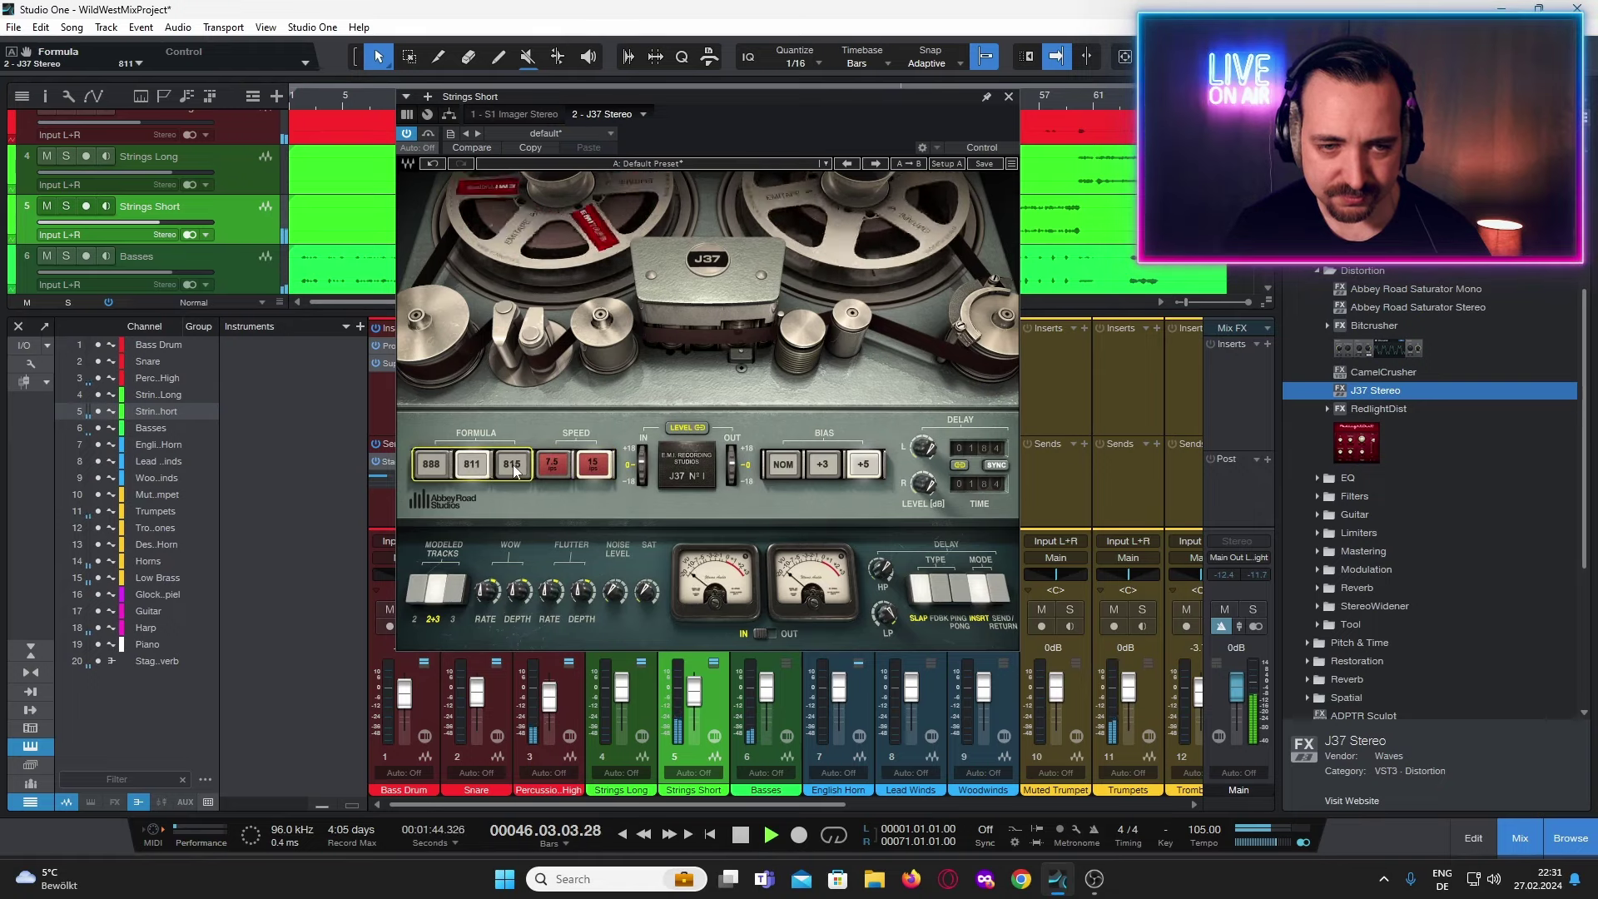
{"action": "mouse_move", "coordinate": [640, 477]}
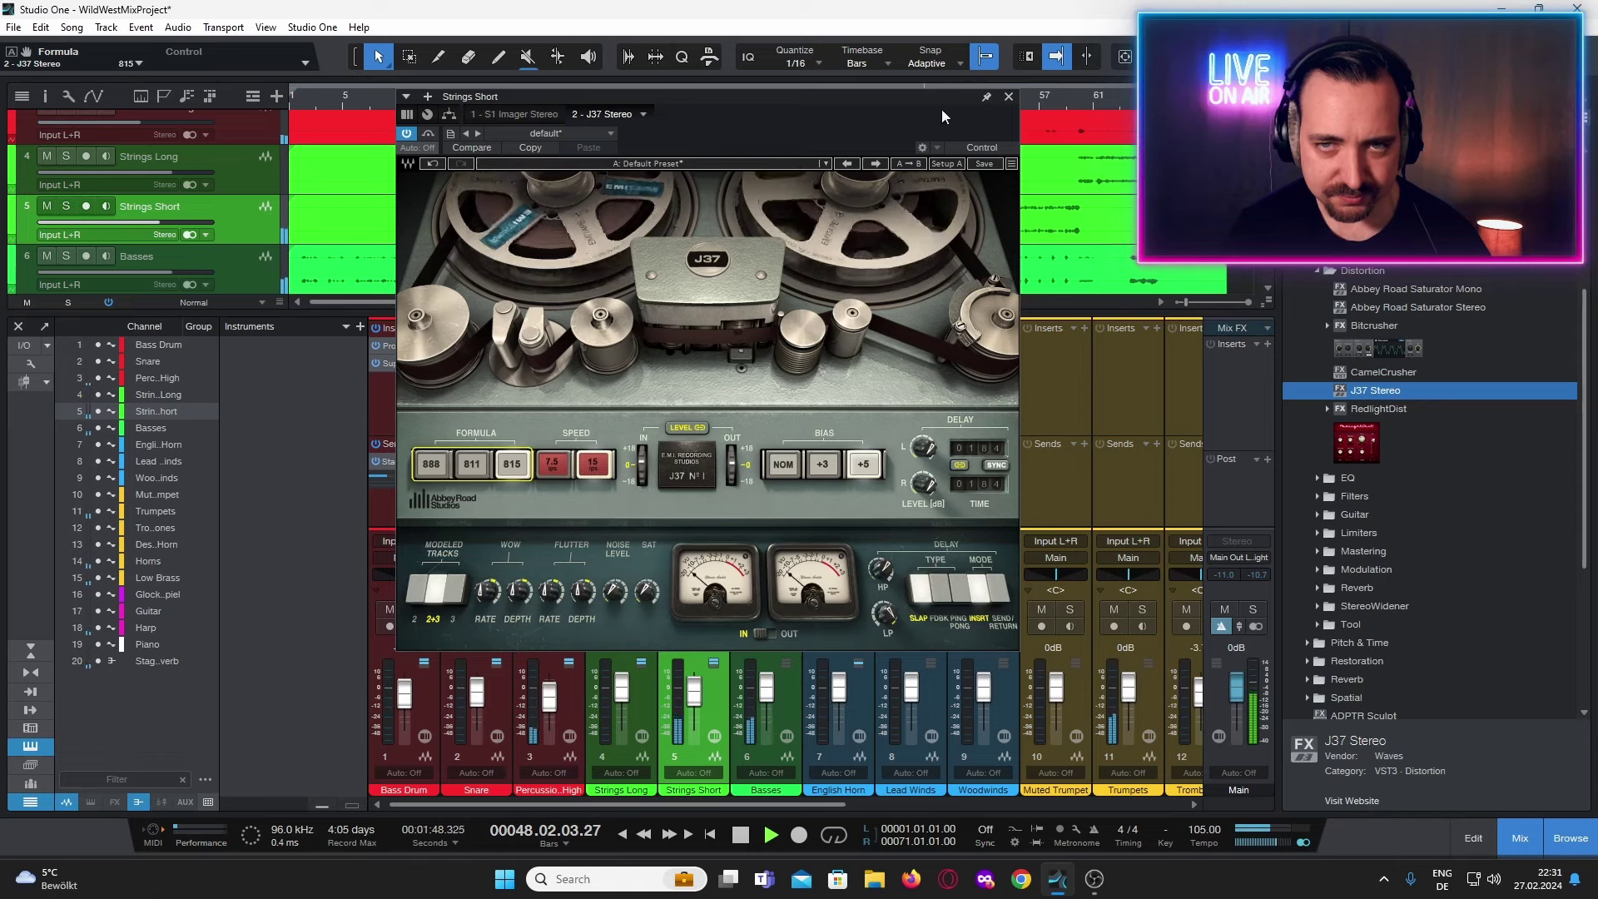
{"action": "left_click", "coordinate": [1008, 96]}
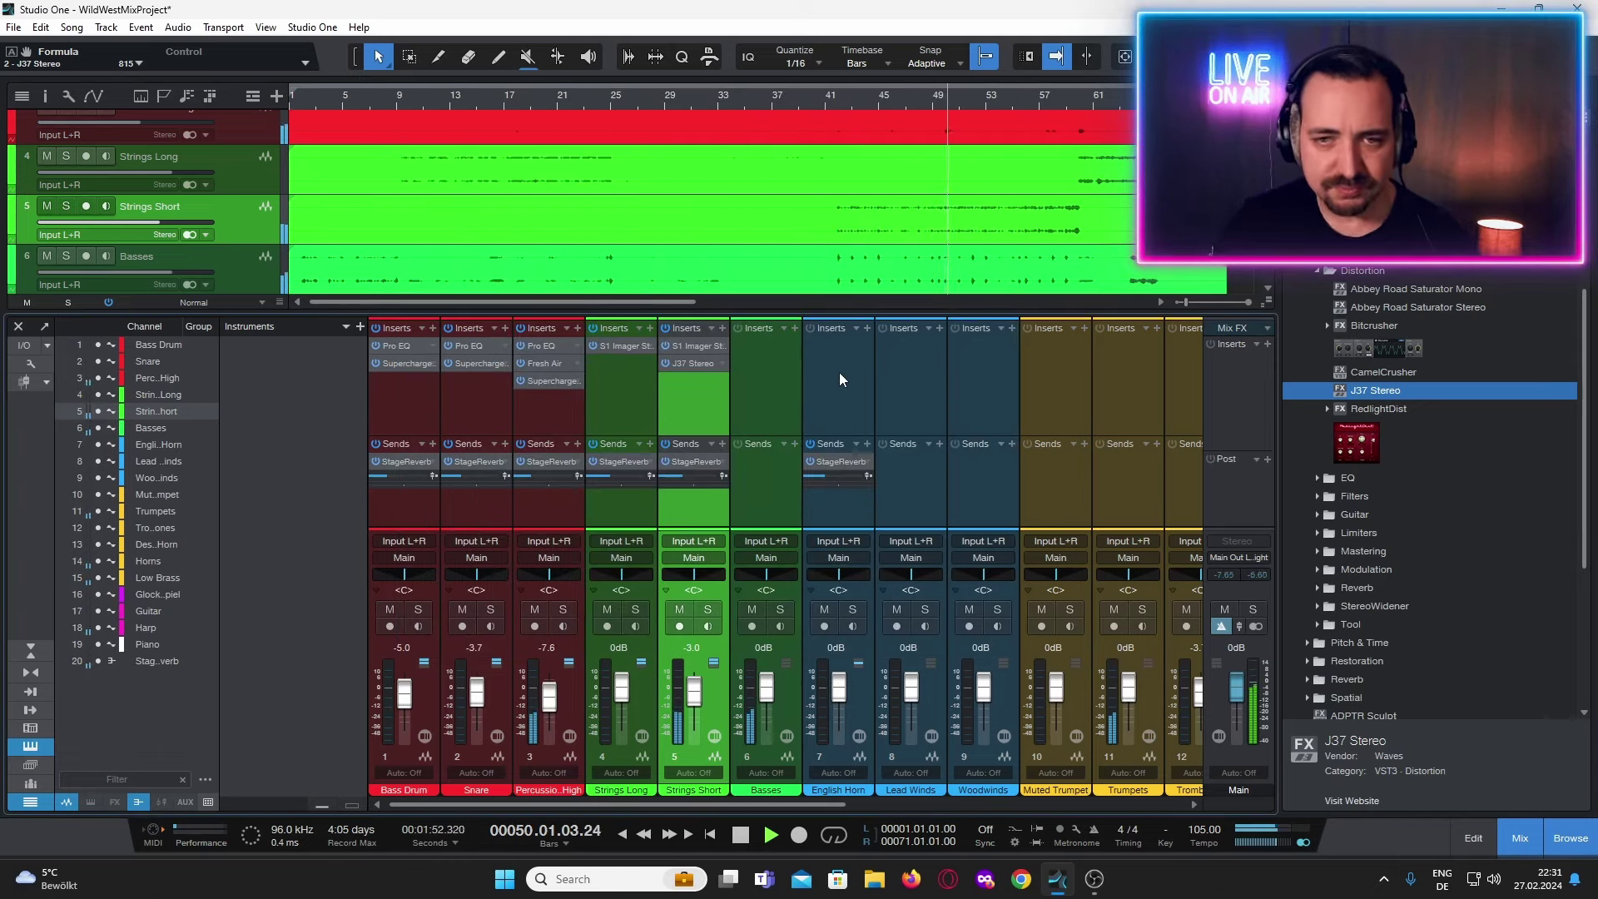
Send Basses to a new FX channel and rename that channel MaxBass.
{"action": "left_click", "coordinate": [794, 443]}
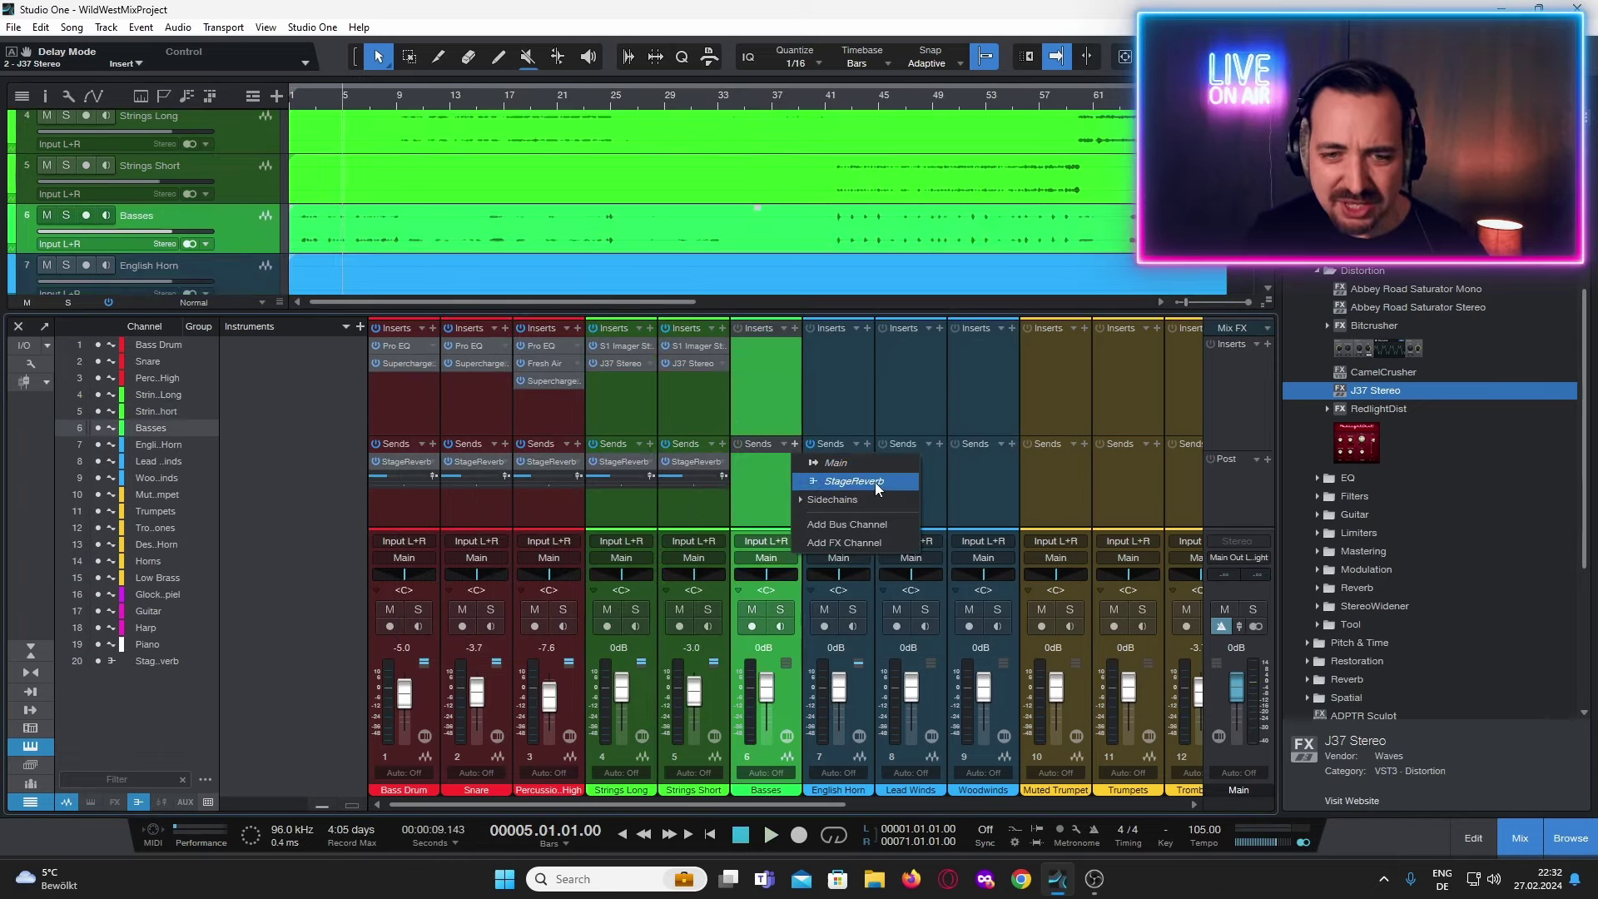
{"action": "left_click", "coordinate": [844, 542]}
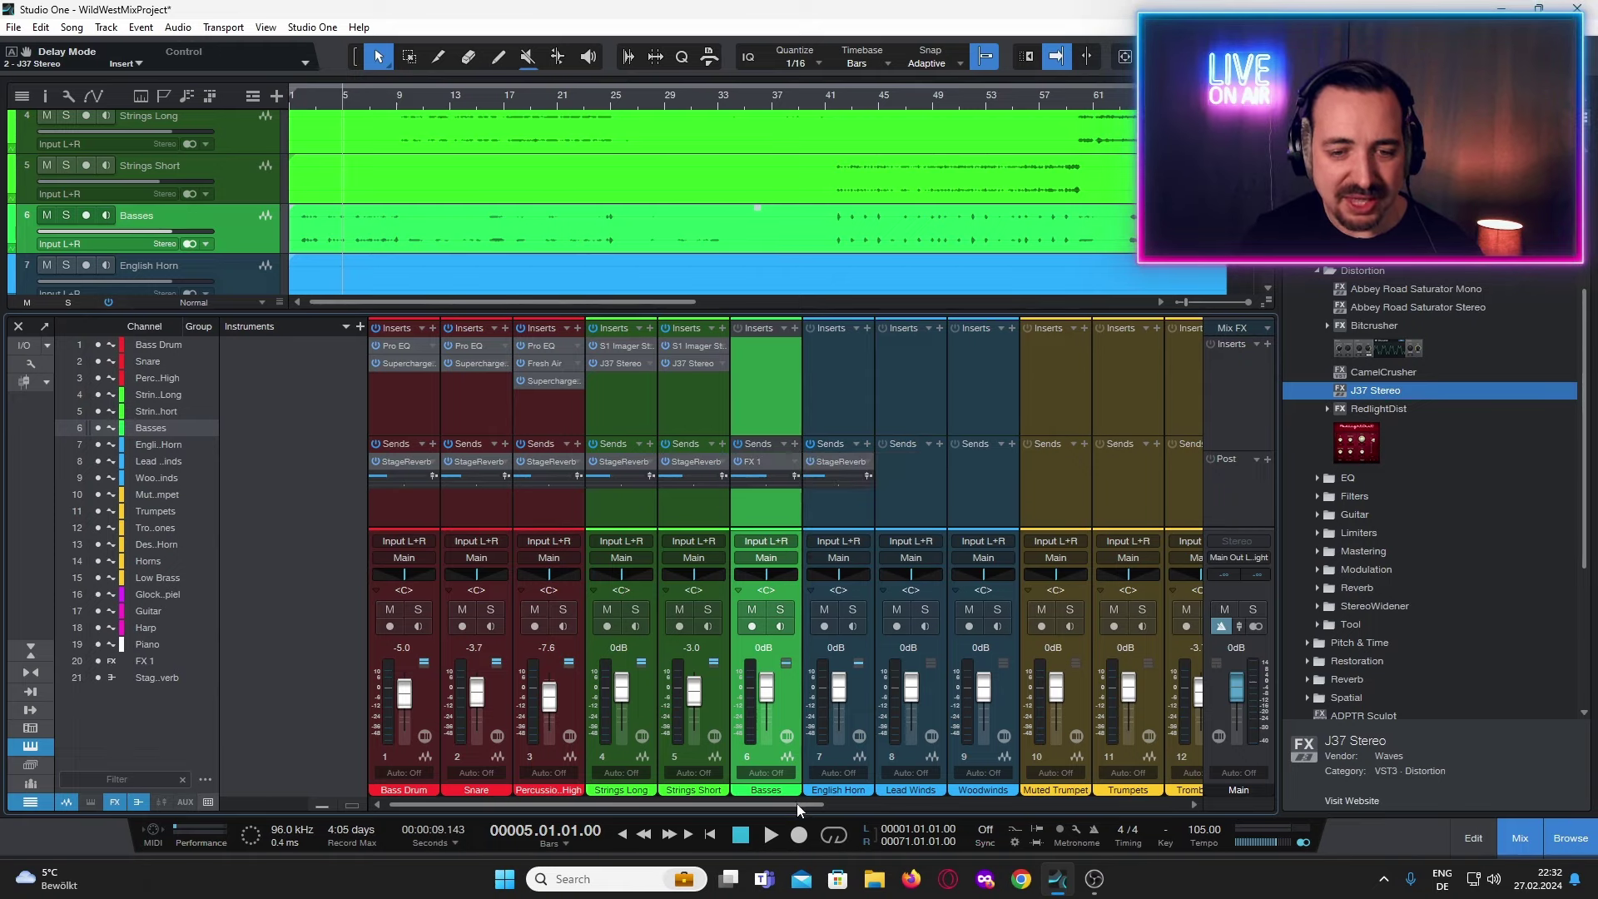
{"action": "left_click_drag", "start_coordinate": [801, 805], "coordinate": [1303, 807]}
{"action": "double_click", "coordinate": [1100, 790]}
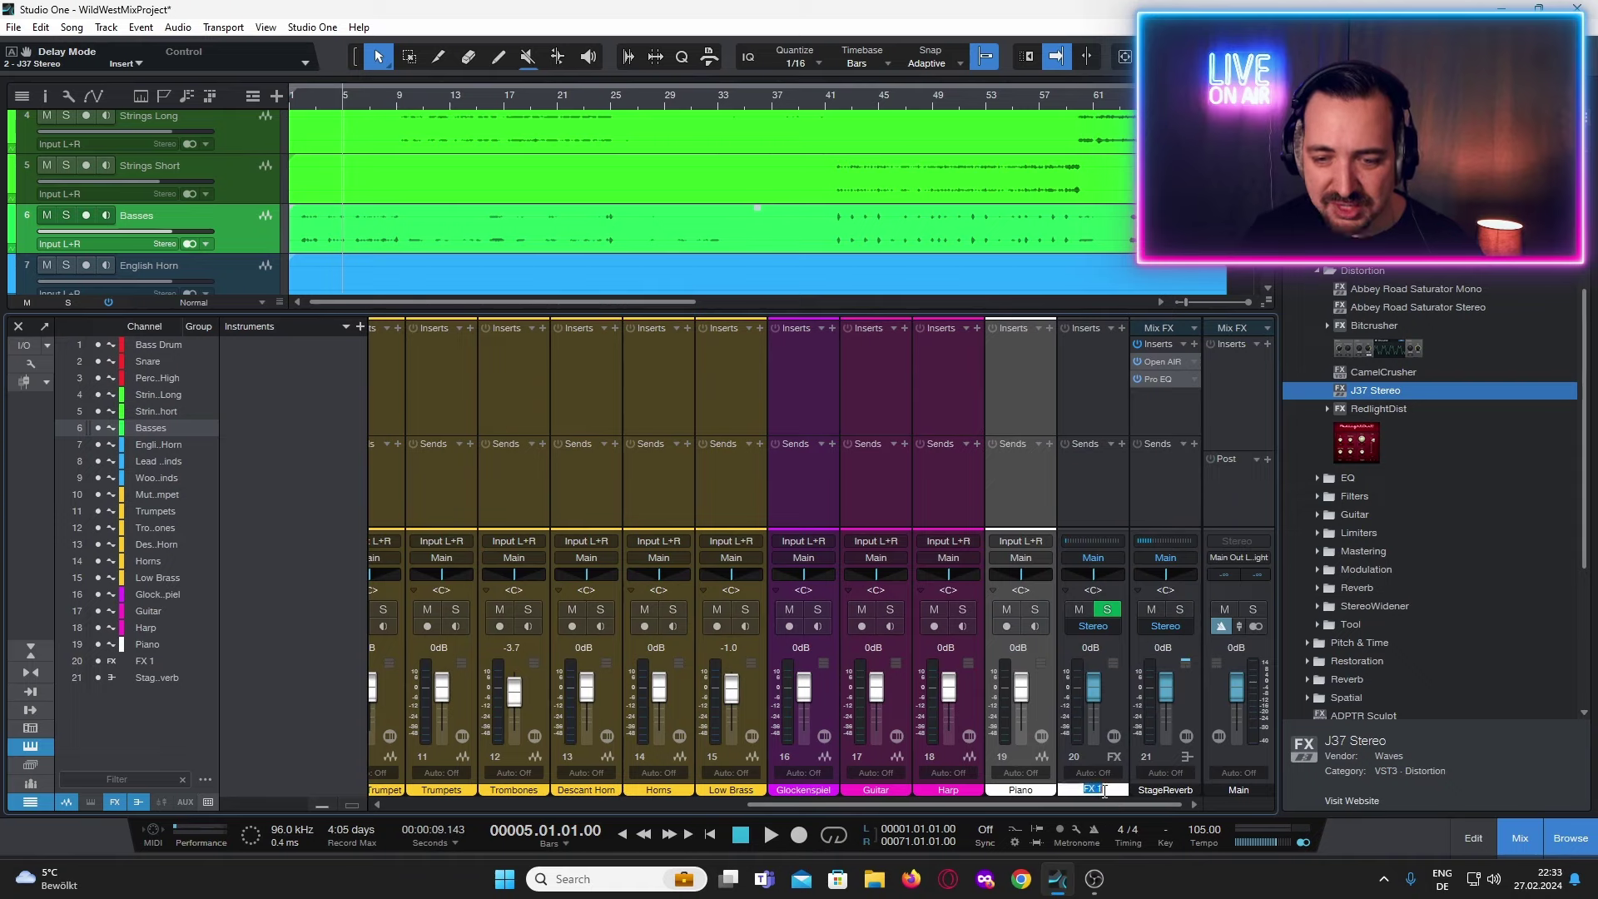
{"action": "type", "text": "MaxBass"}
{"action": "key", "text": "Return"}
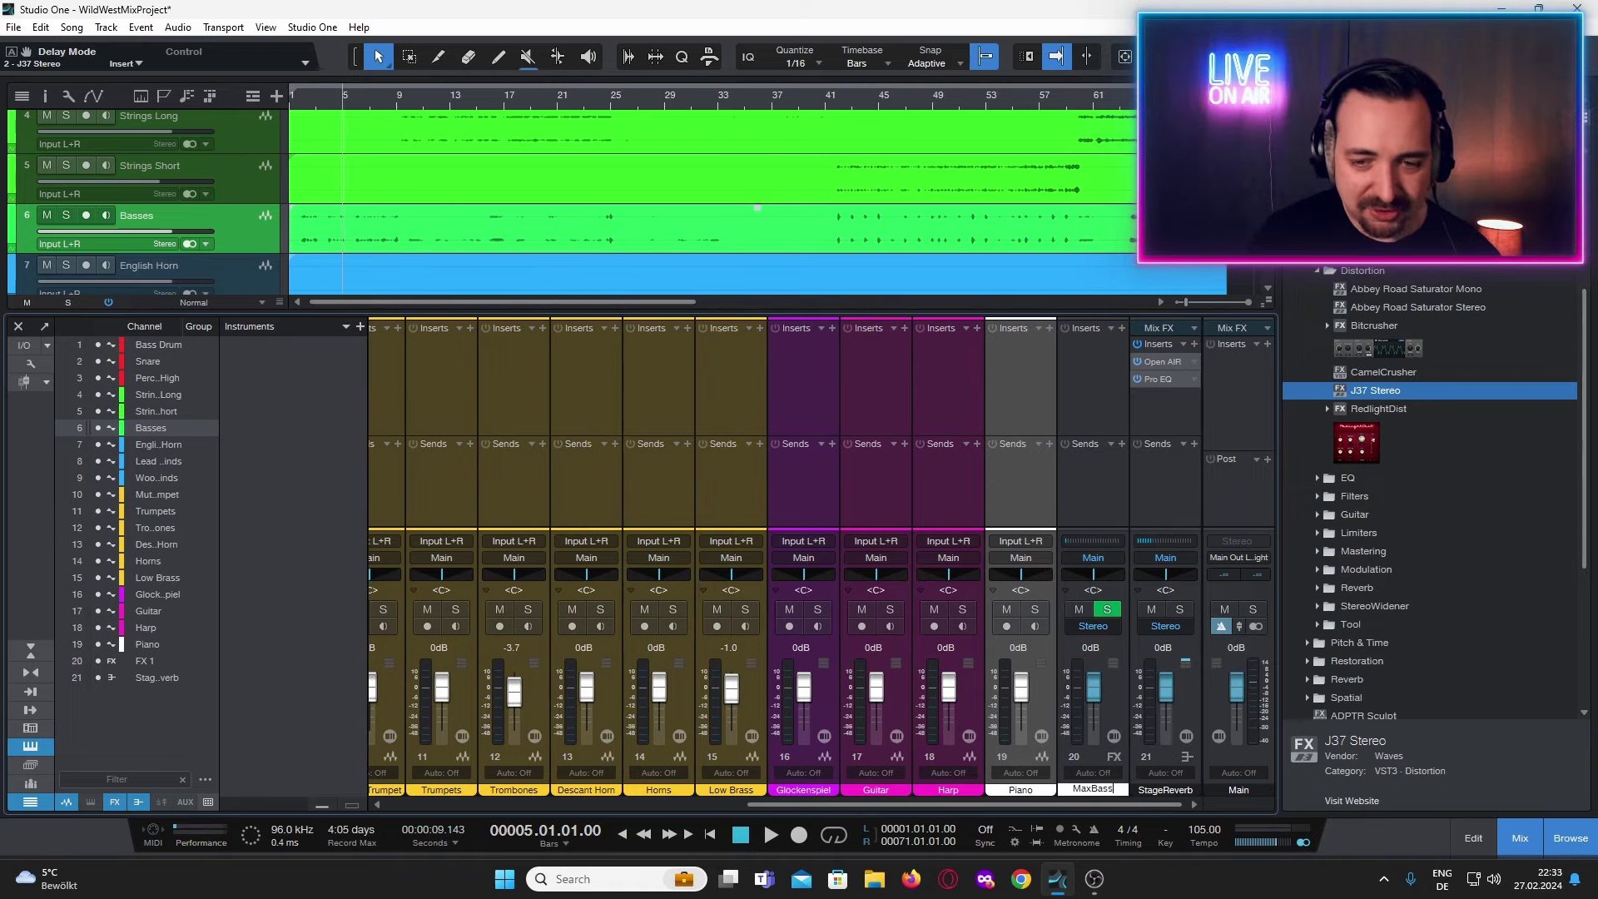
Insert MaxxBass Stereo on the MaxBass channel, with MaxxBass gain at -0.2 dB and original bass gain at -inf.
{"action": "left_click", "coordinate": [1320, 272]}
{"action": "left_click", "coordinate": [1321, 271]}
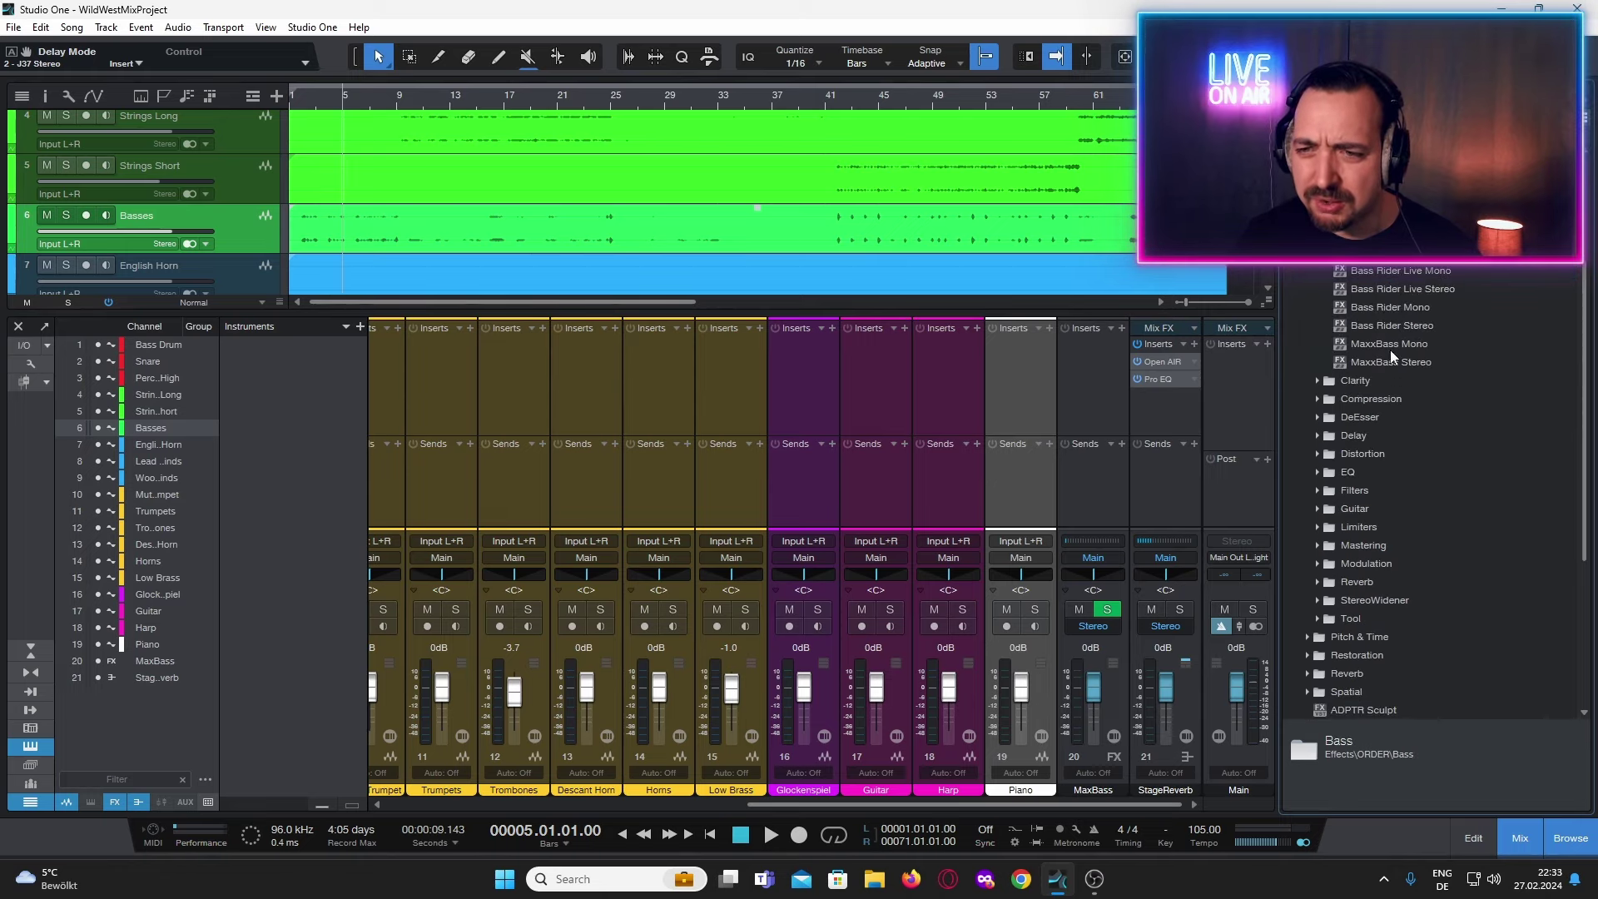
{"action": "left_click_drag", "start_coordinate": [1406, 362], "coordinate": [1102, 372]}
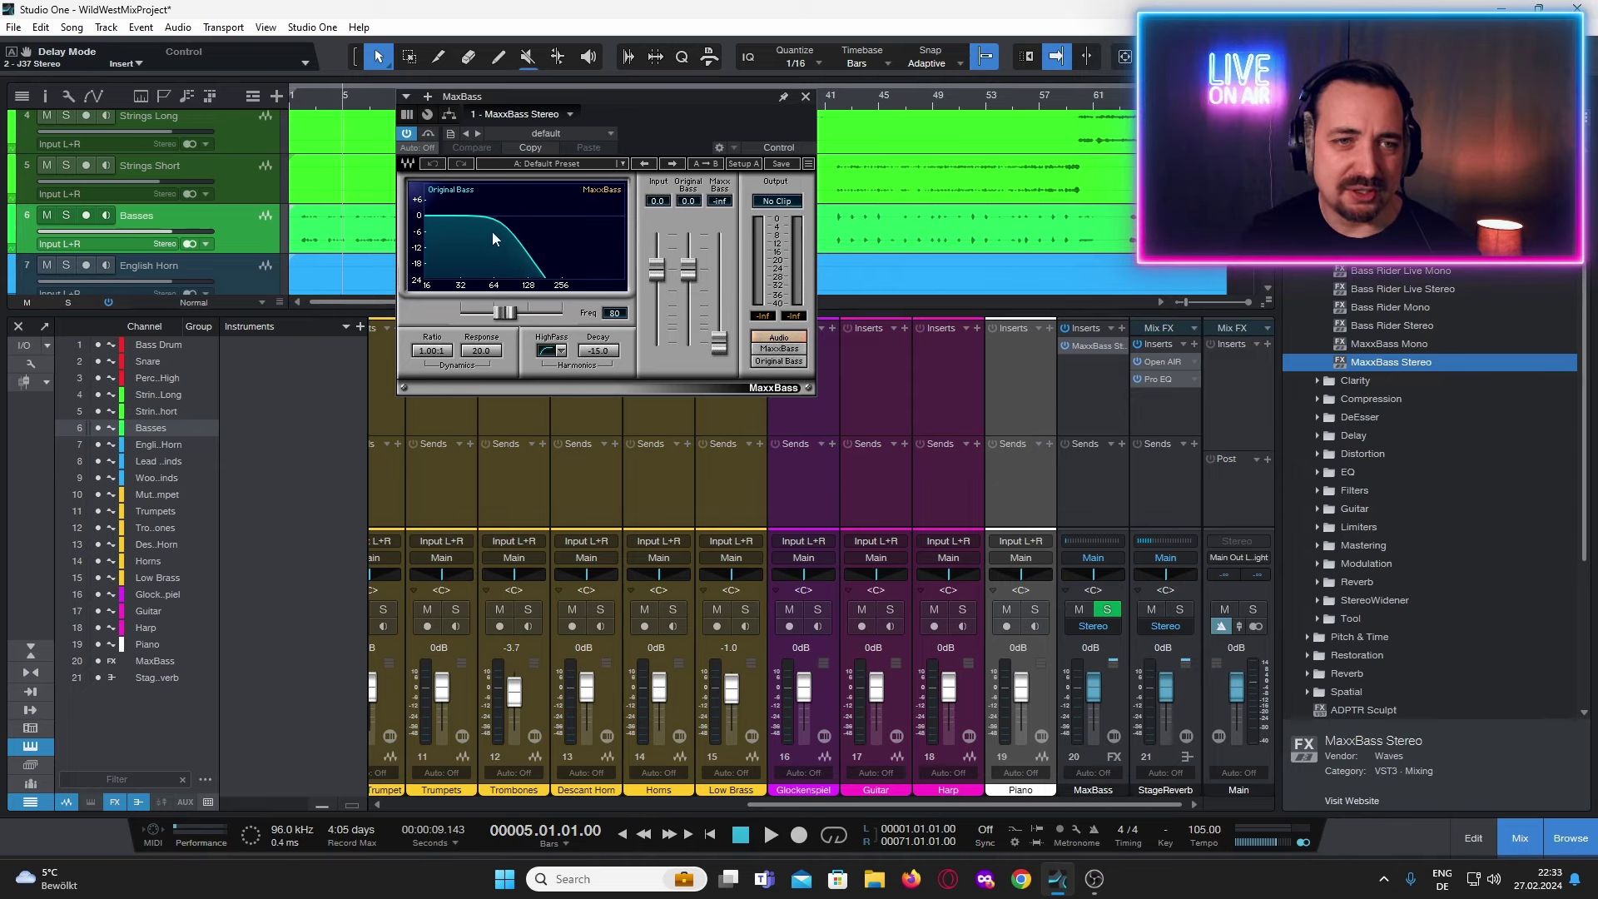
{"action": "left_click_drag", "start_coordinate": [719, 342], "coordinate": [719, 270]}
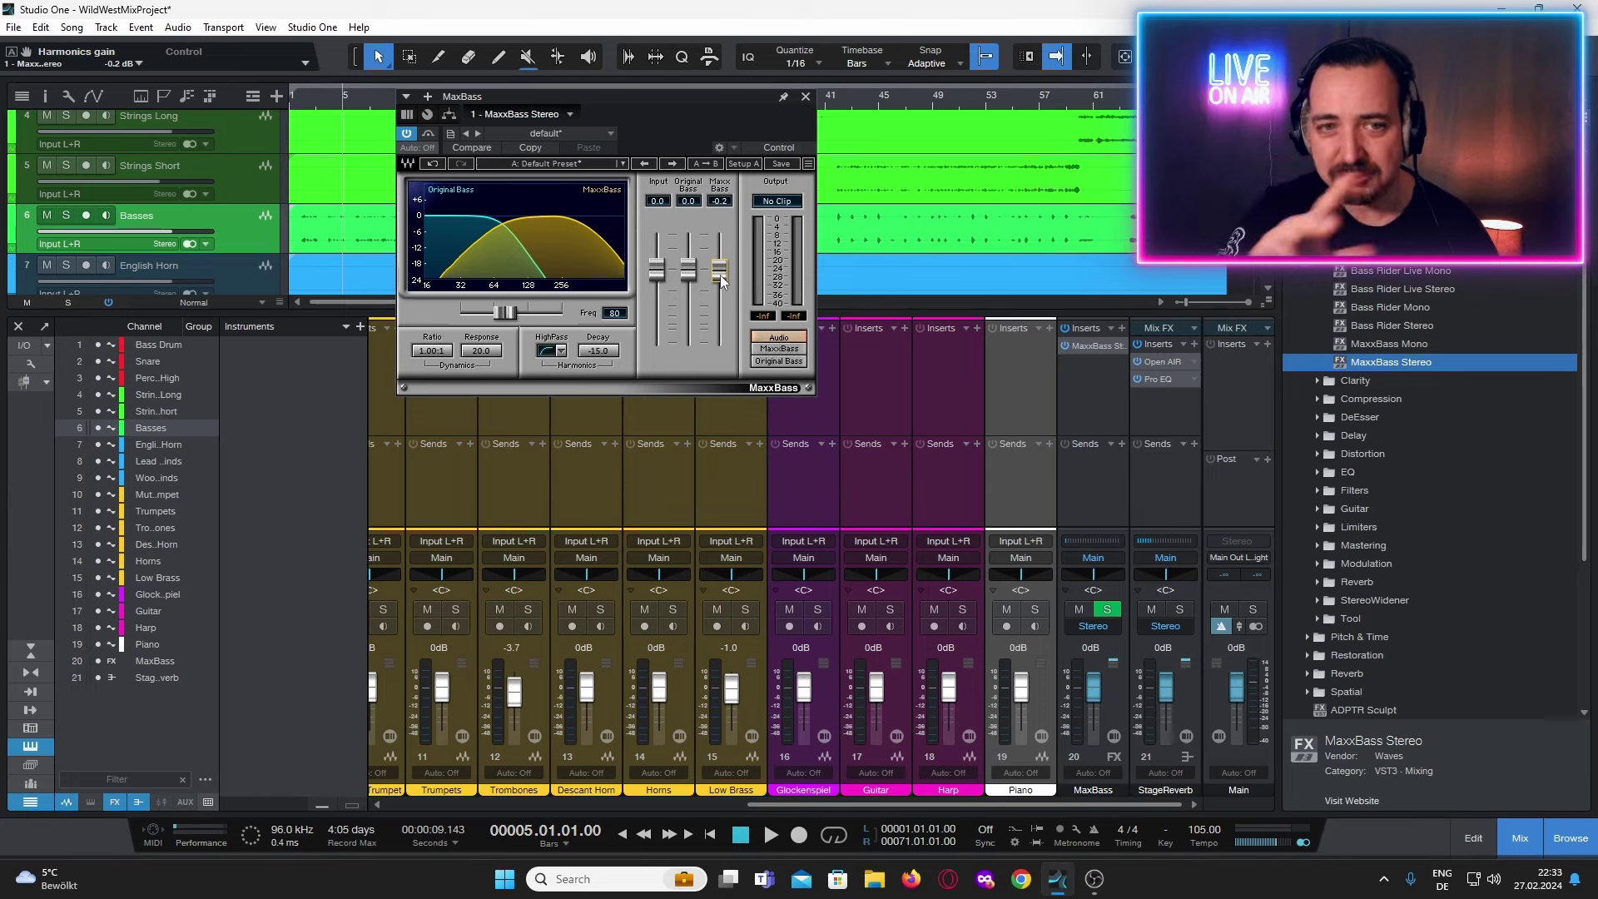
{"action": "left_click_drag", "start_coordinate": [689, 269], "coordinate": [688, 342]}
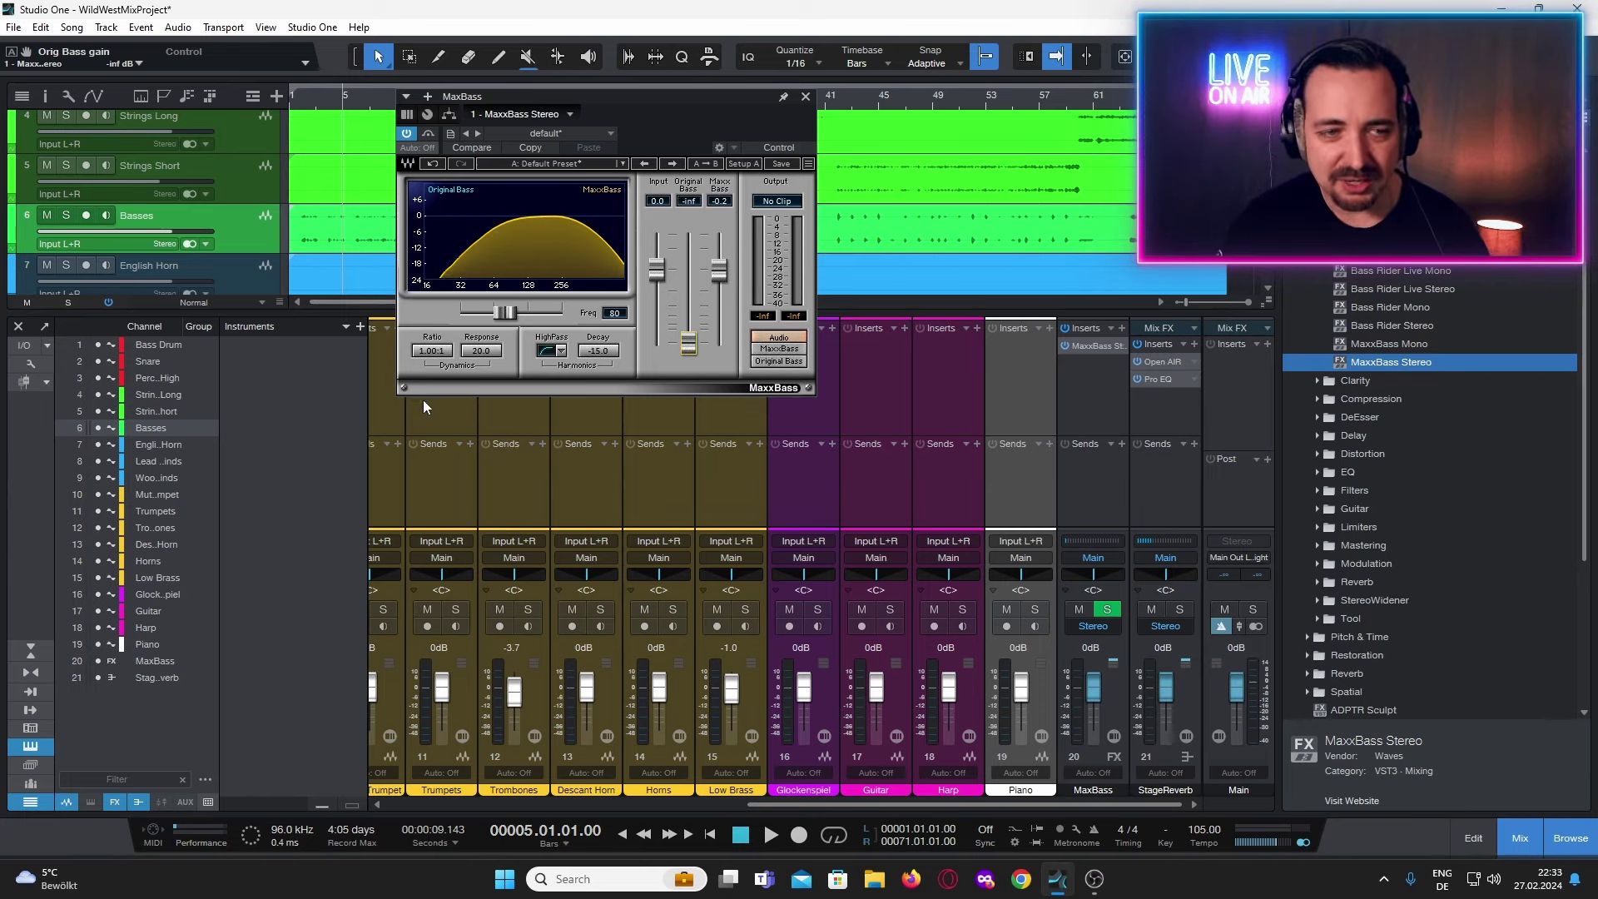
Show the input controls on the console channels and invert the polarity of the MaxBass channel.
{"action": "left_click", "coordinate": [30, 363]}
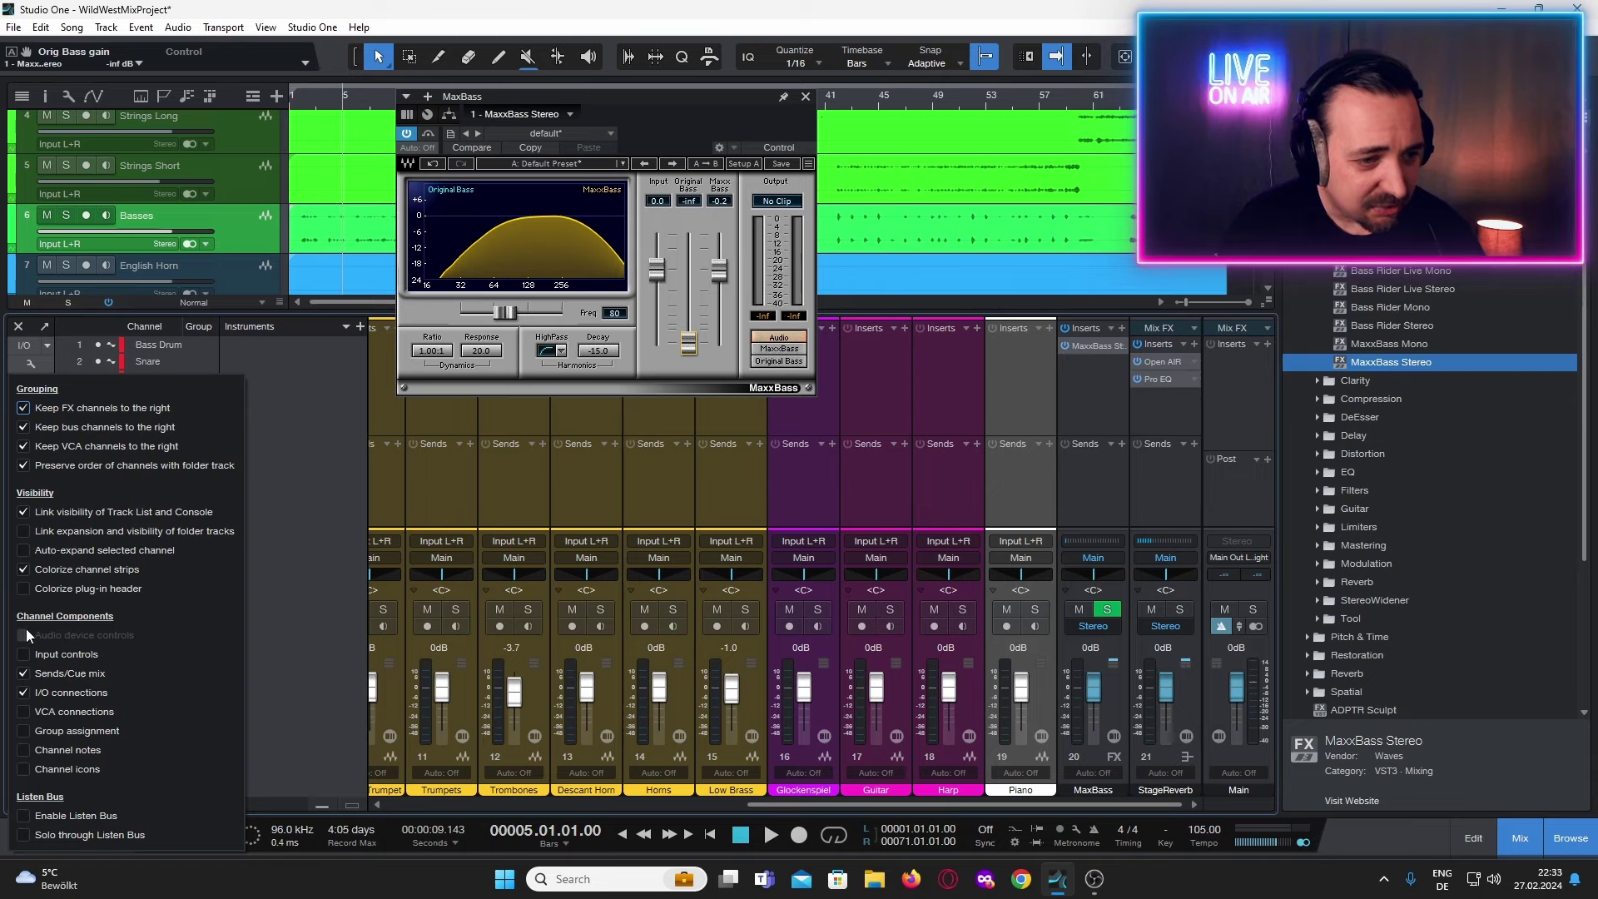
{"action": "left_click", "coordinate": [23, 654]}
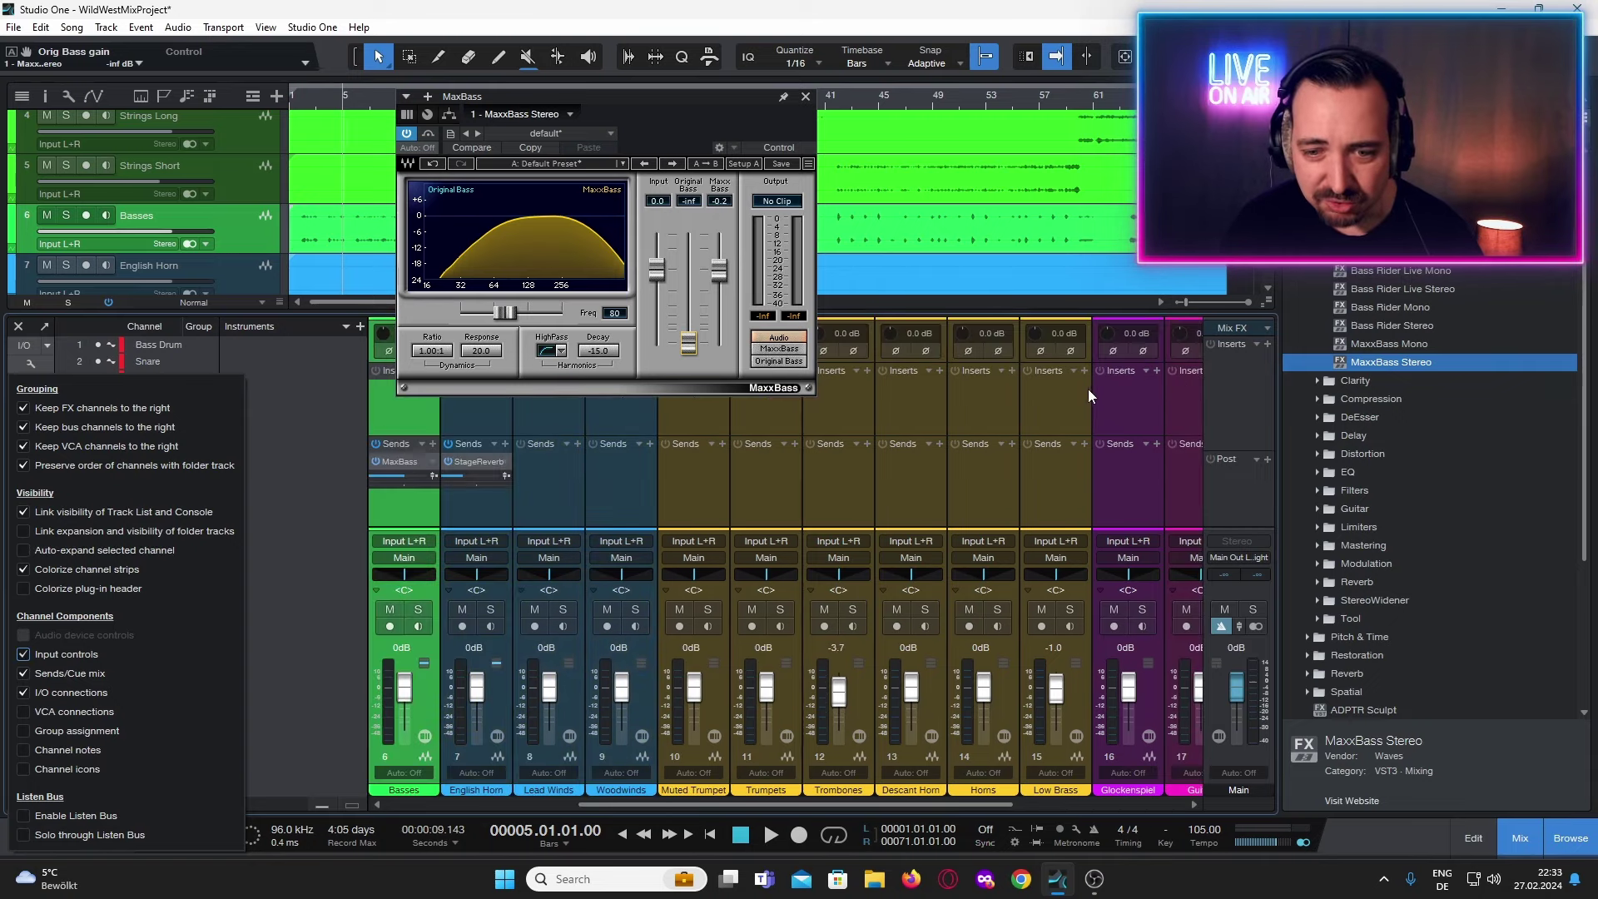
{"action": "left_click", "coordinate": [900, 801]}
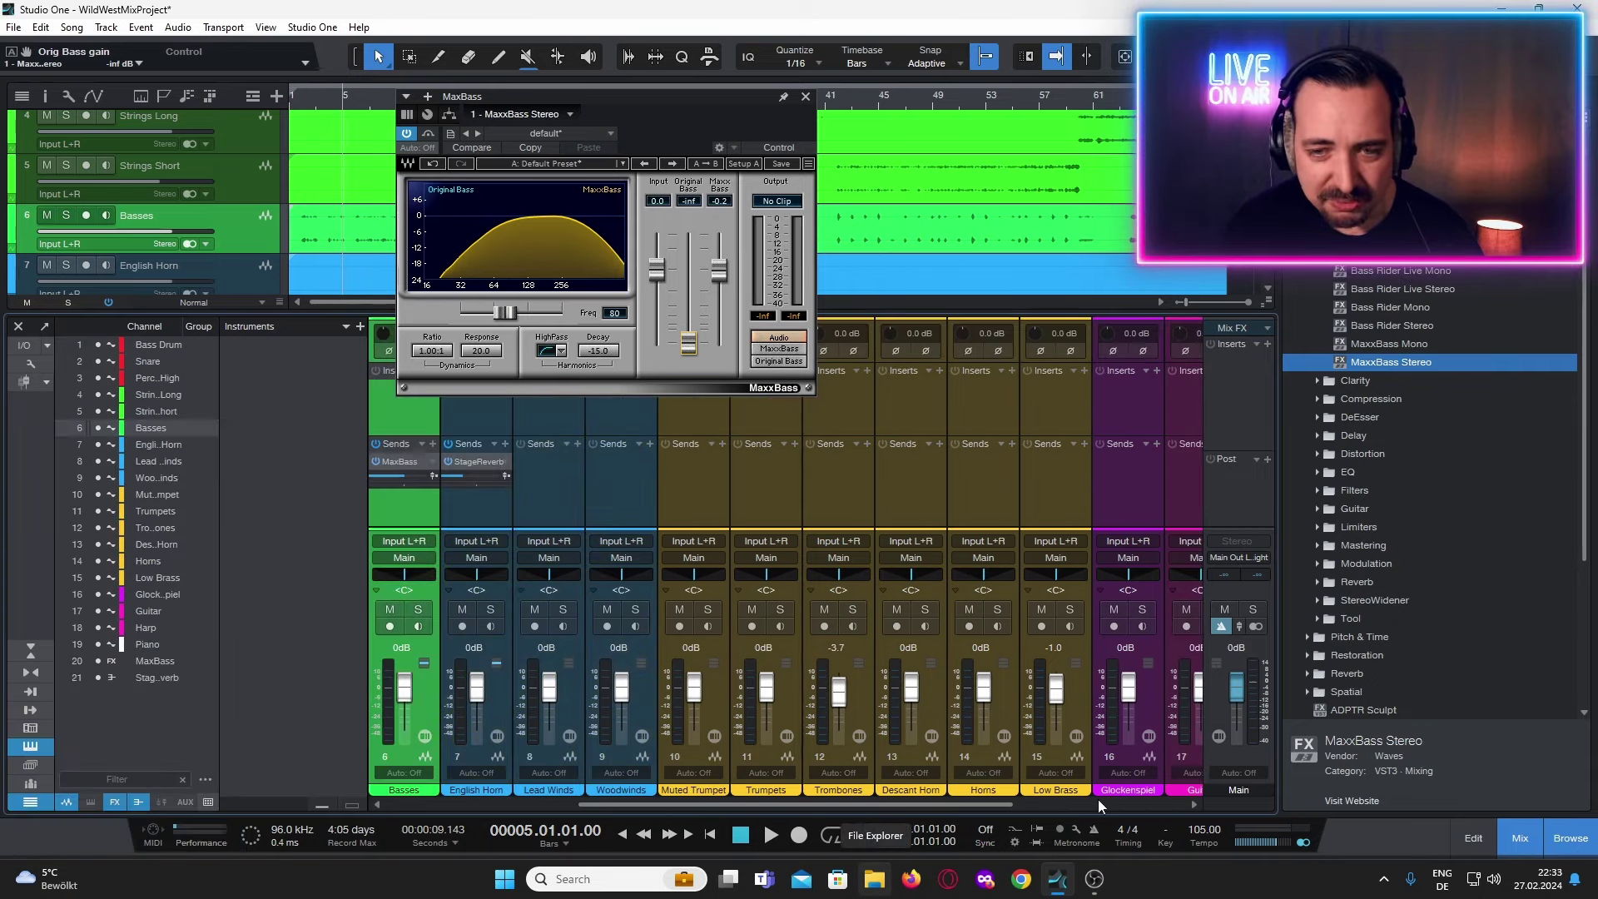
{"action": "left_click_drag", "start_coordinate": [974, 804], "coordinate": [1185, 804]}
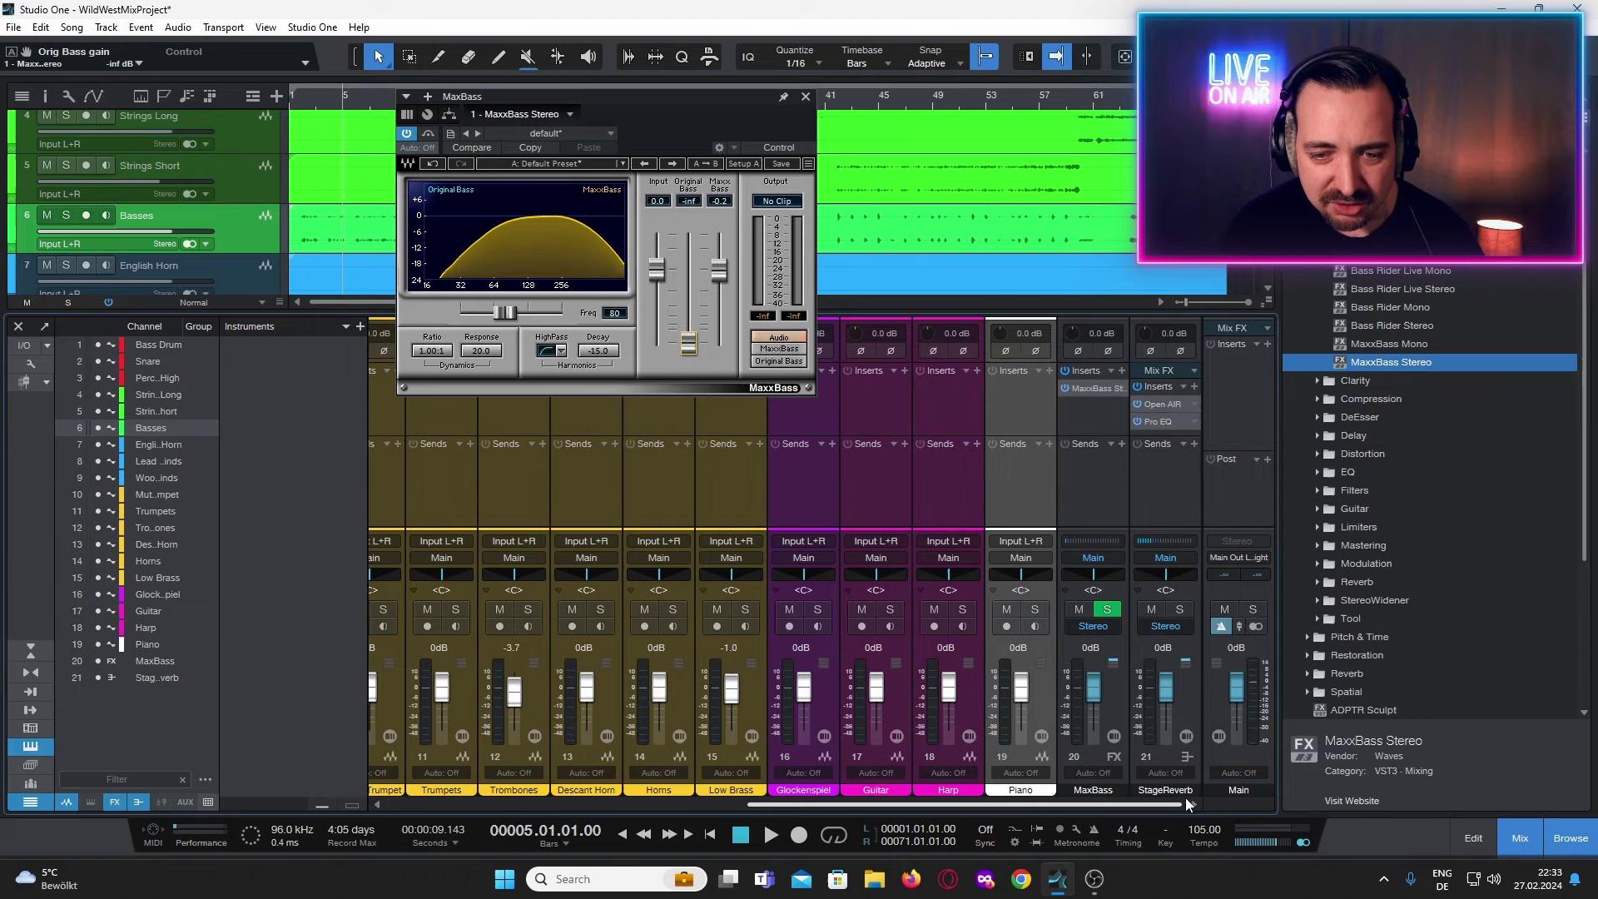
{"action": "left_click", "coordinate": [1080, 349]}
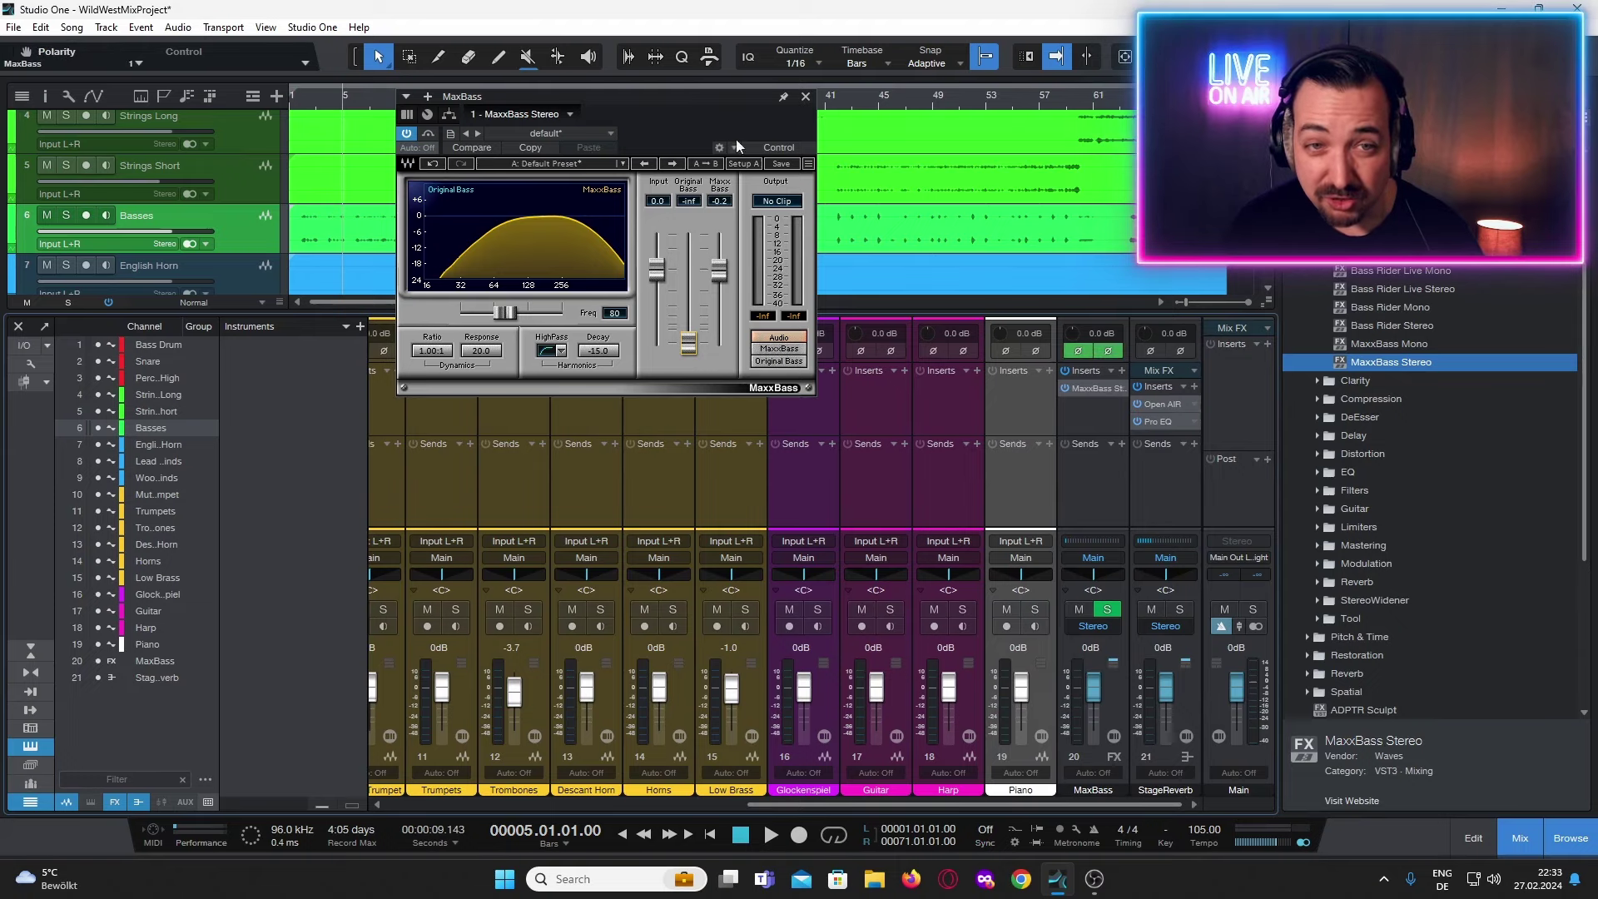
Close the MaxxBass window, play from bar 5 and lower the MaxBass channel volume slightly.
{"action": "left_click", "coordinate": [807, 96]}
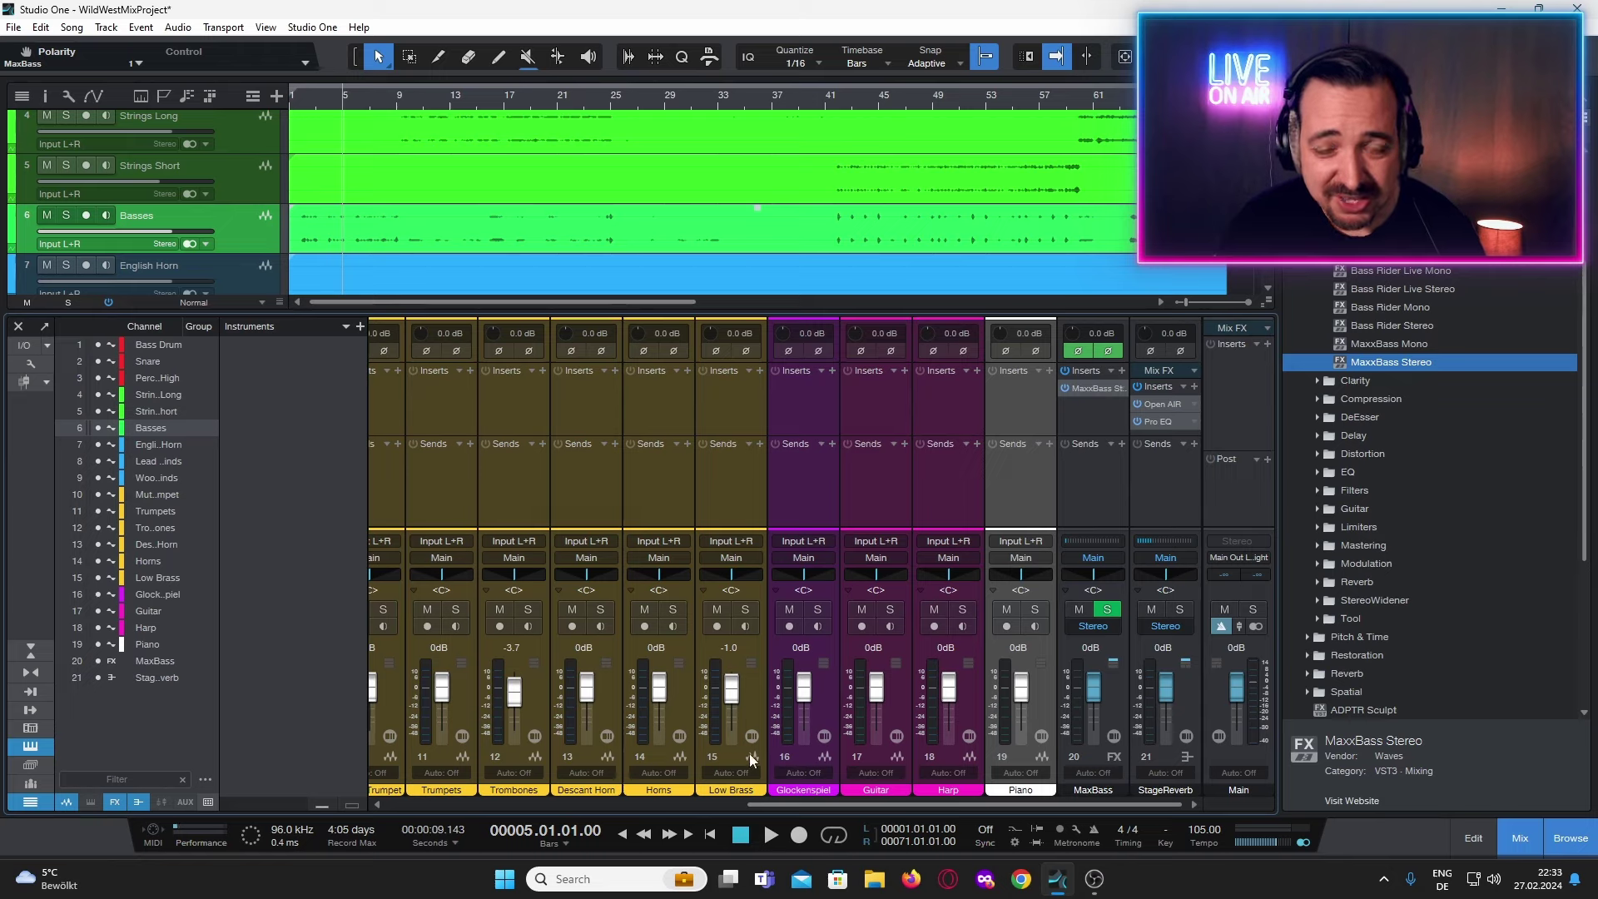
{"action": "left_click", "coordinate": [771, 836]}
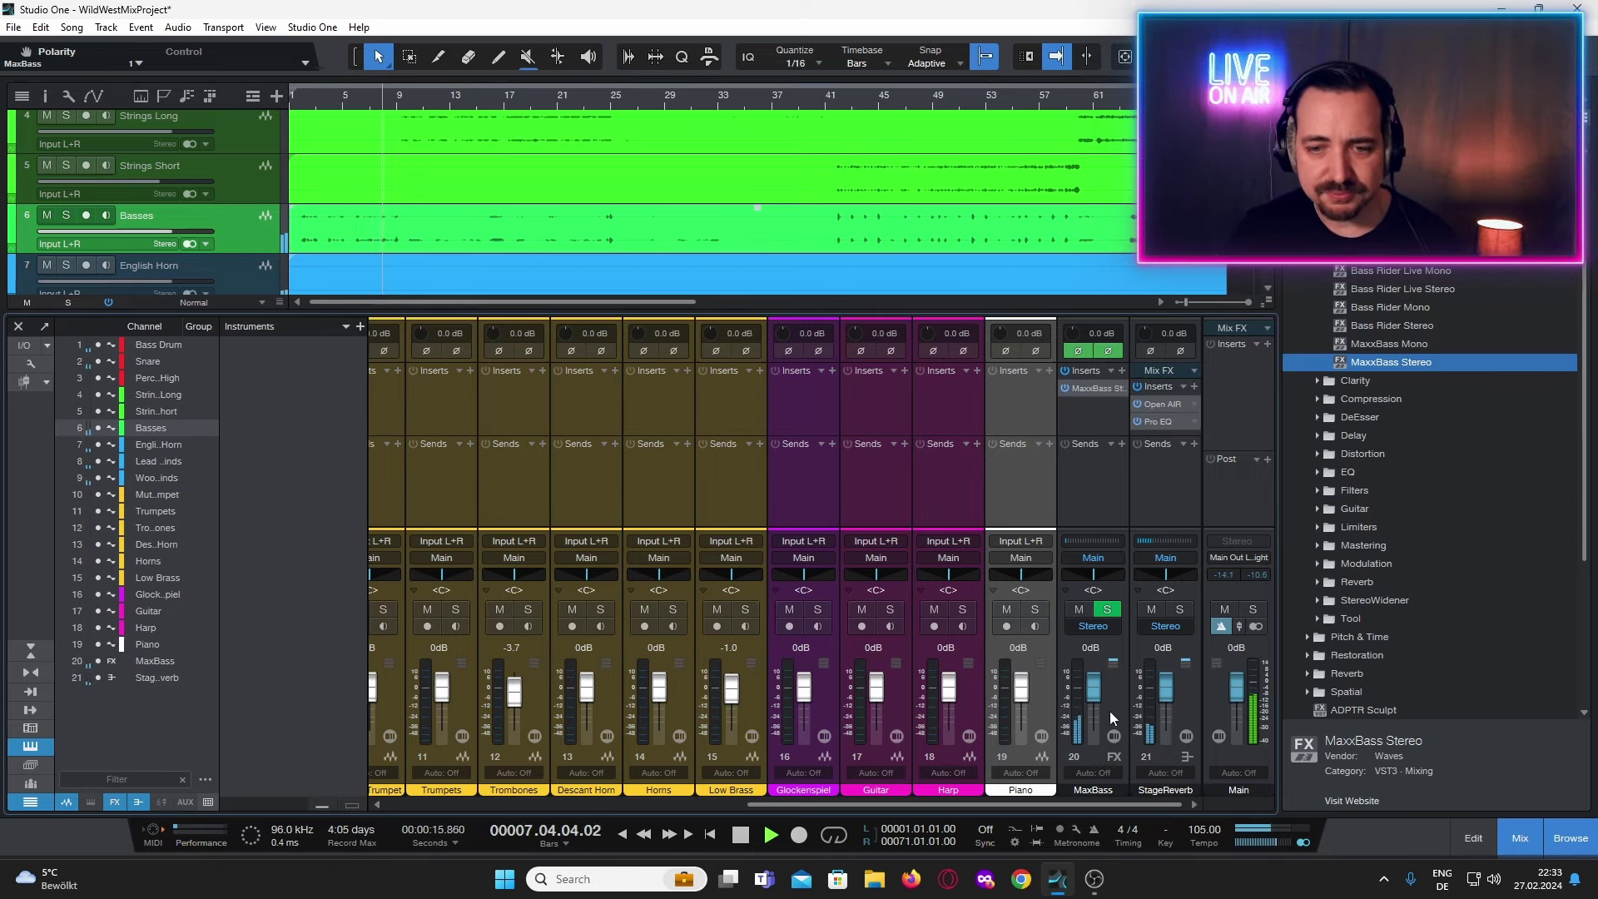
{"action": "left_click_drag", "start_coordinate": [1096, 690], "coordinate": [1098, 699]}
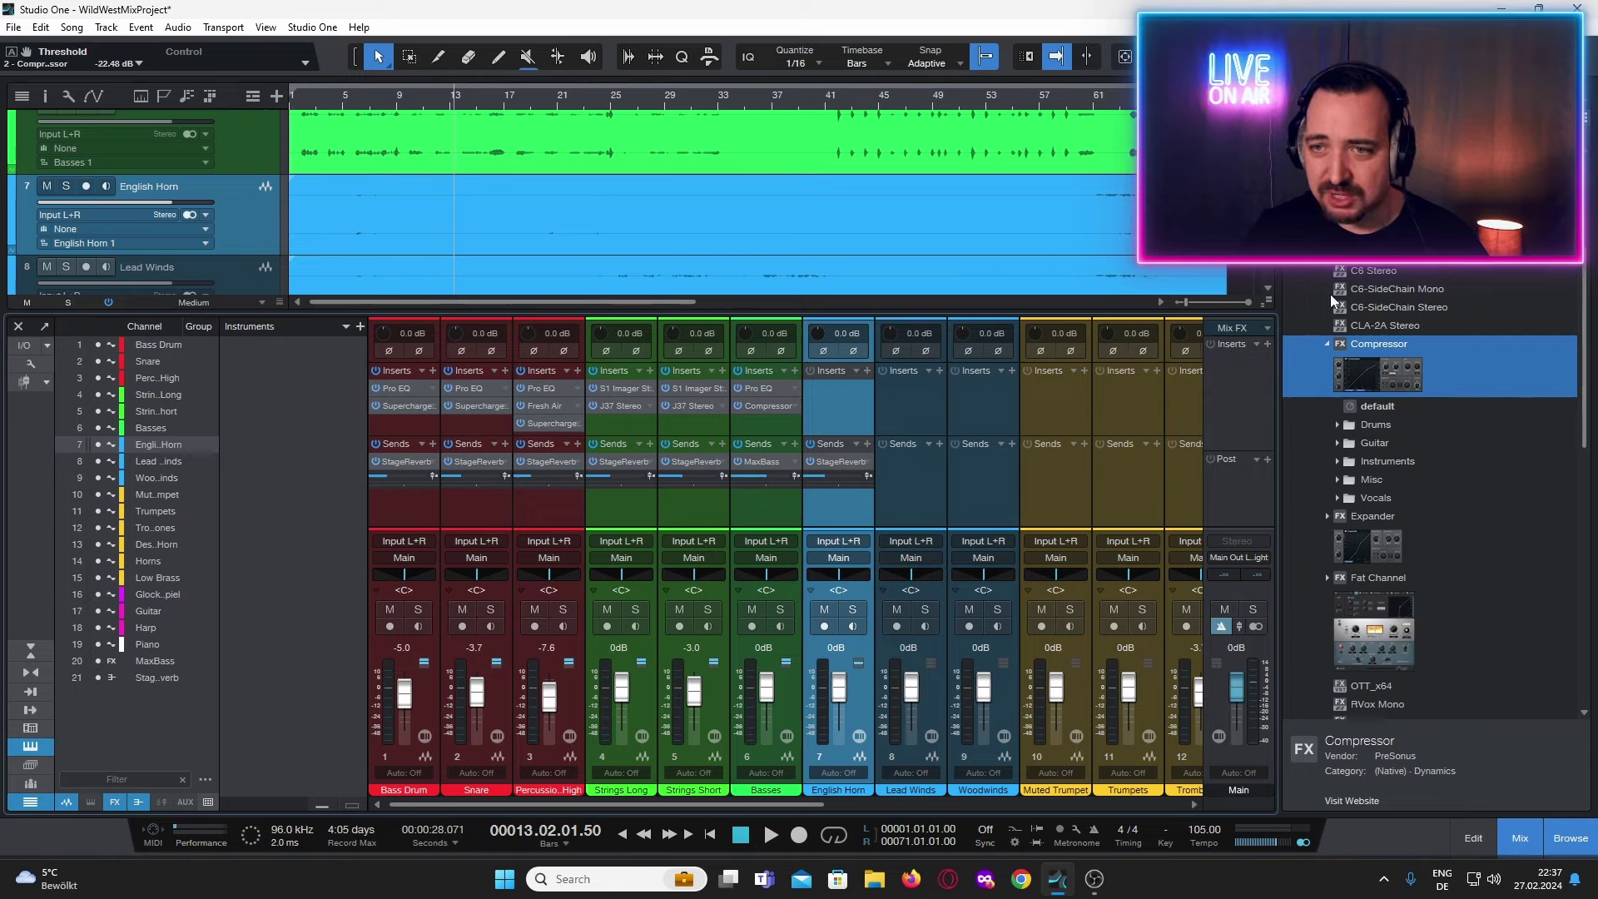
Insert Supercharger GT on English Horn, with Character mode Bright and Character amount 3.50.
{"action": "scroll", "coordinate": [1415, 482], "scroll_direction": "down", "scroll_amount": 5}
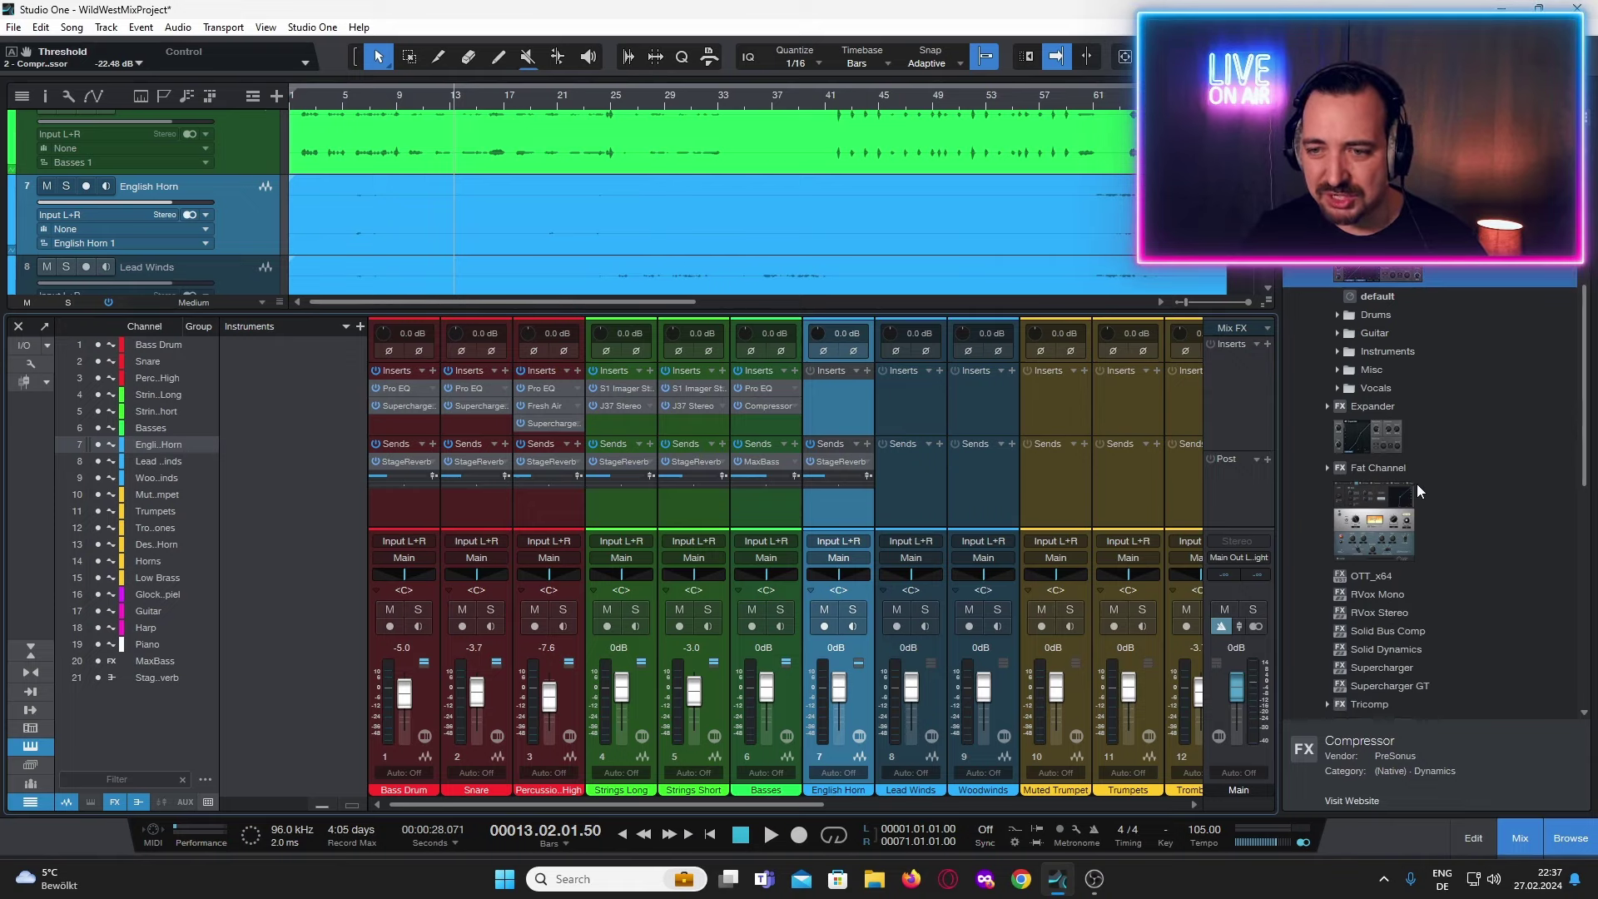
{"action": "left_click_drag", "start_coordinate": [1410, 577], "coordinate": [861, 423]}
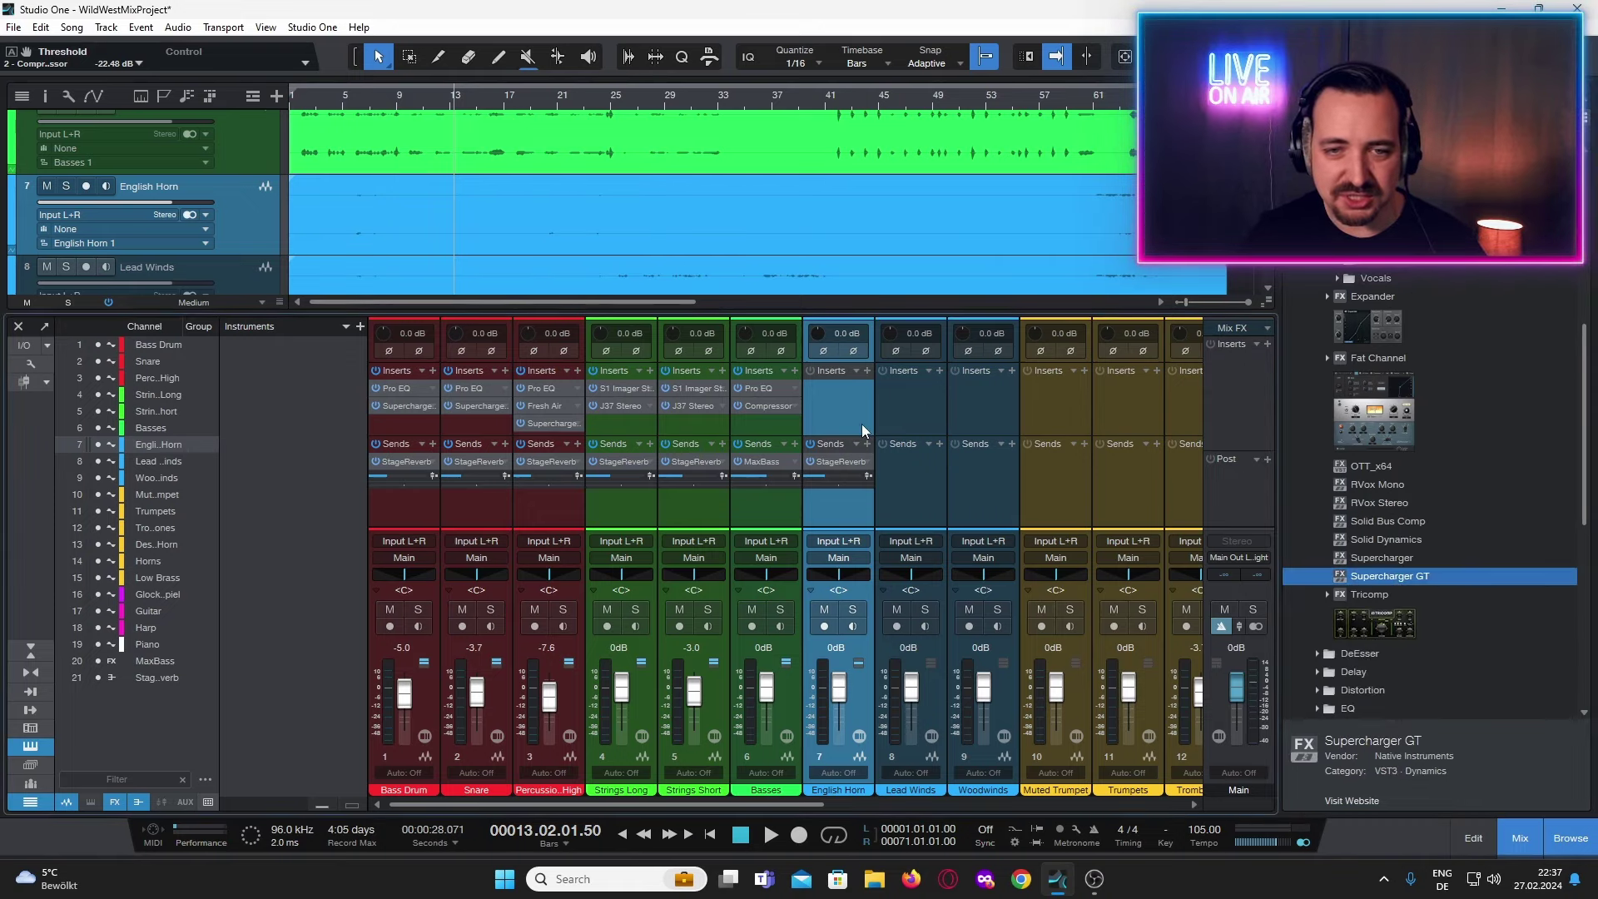
{"action": "left_click_drag", "start_coordinate": [774, 257], "coordinate": [1118, 172]}
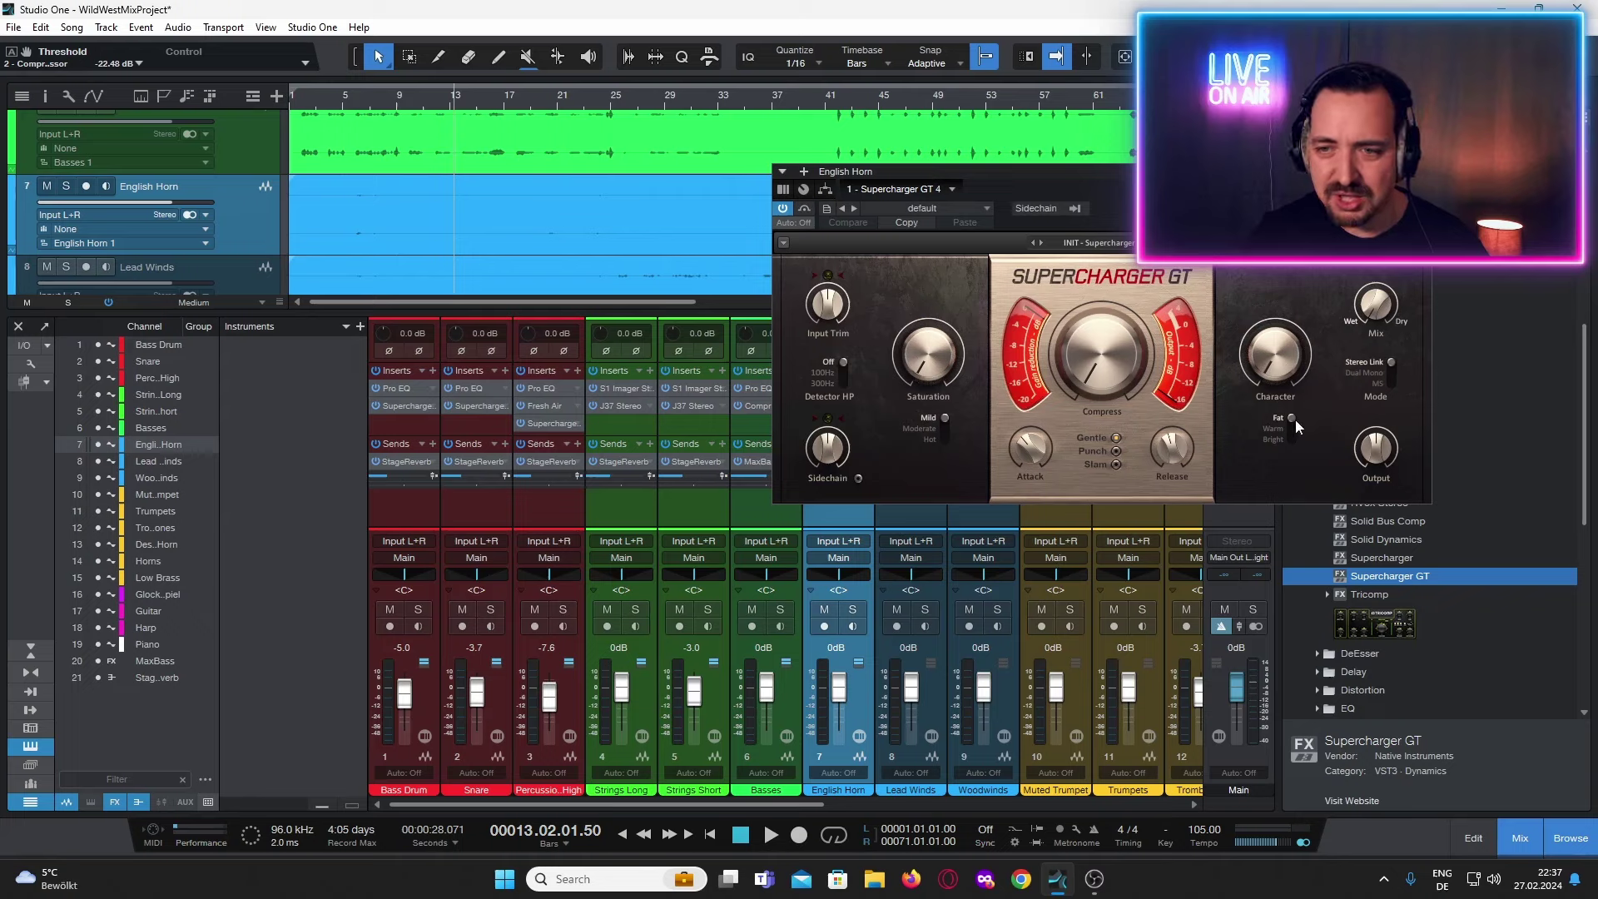
{"action": "left_click_drag", "start_coordinate": [1296, 421], "coordinate": [1292, 439]}
{"action": "left_click_drag", "start_coordinate": [1258, 374], "coordinate": [1247, 355]}
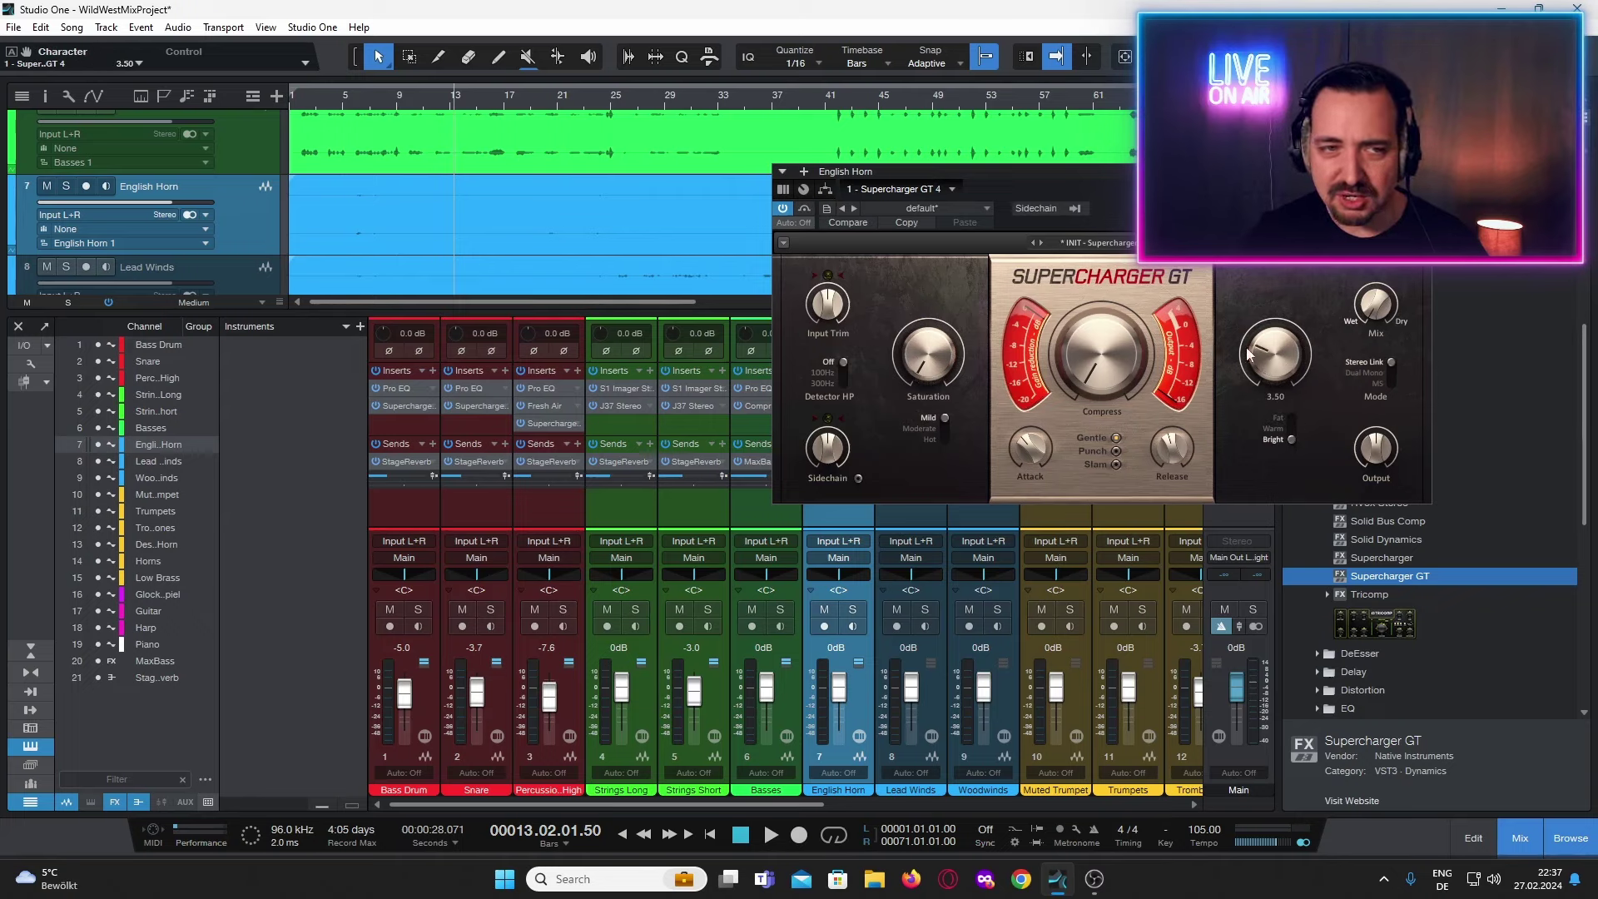
Play from bar 2 and set the English Horn's Supercharger GT saturation to Moderate at 2.05.
{"action": "left_click", "coordinate": [306, 101]}
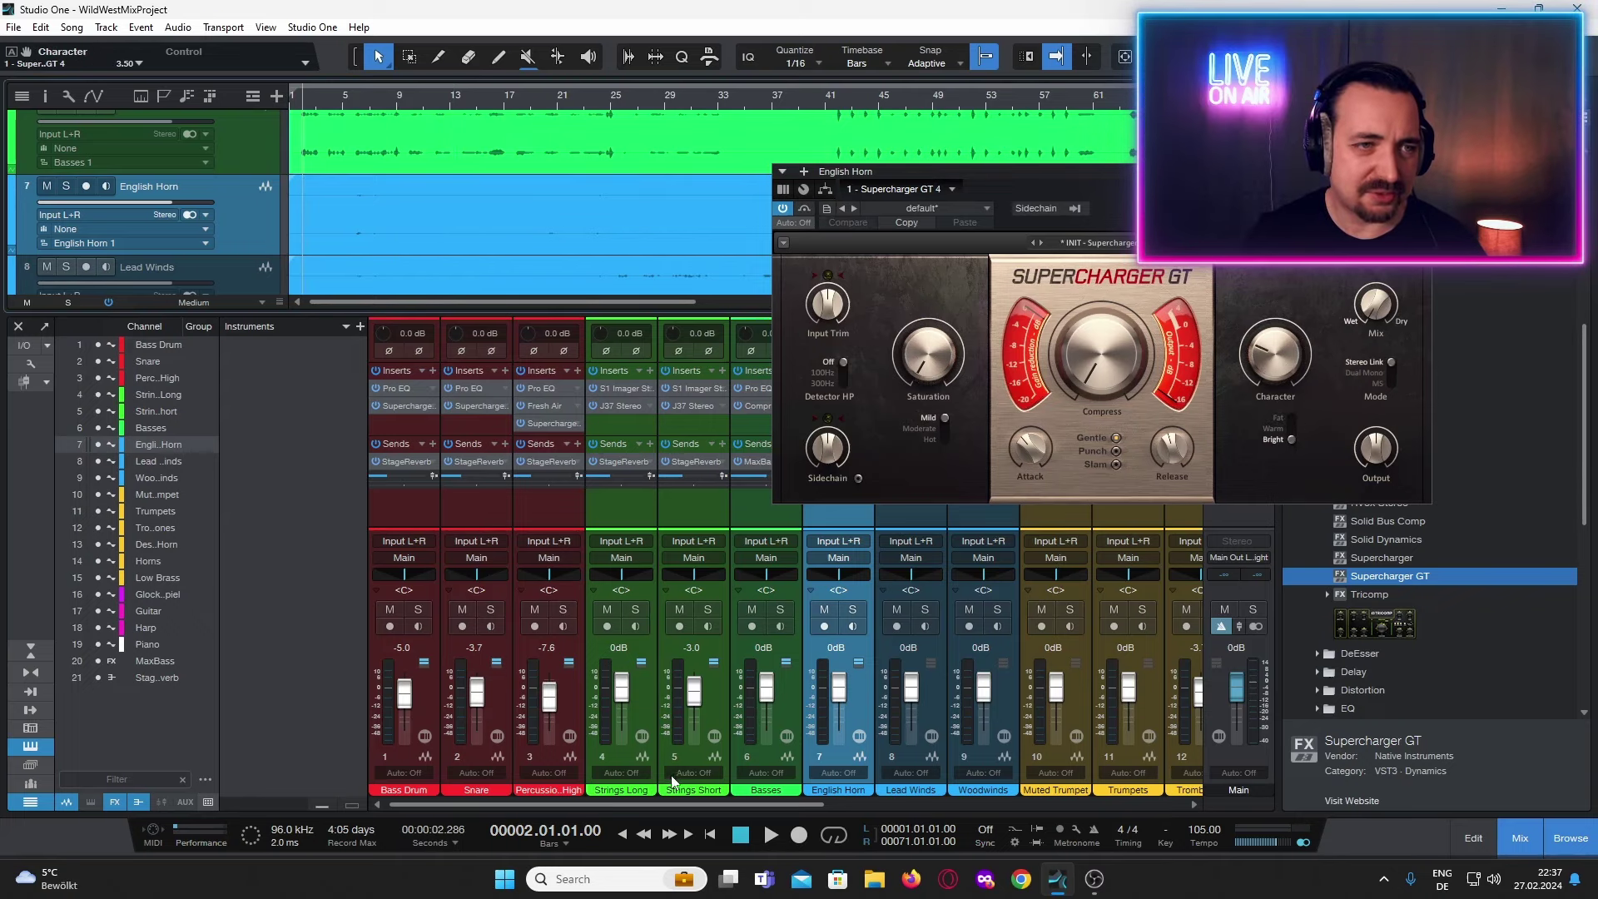
{"action": "left_click", "coordinate": [771, 835]}
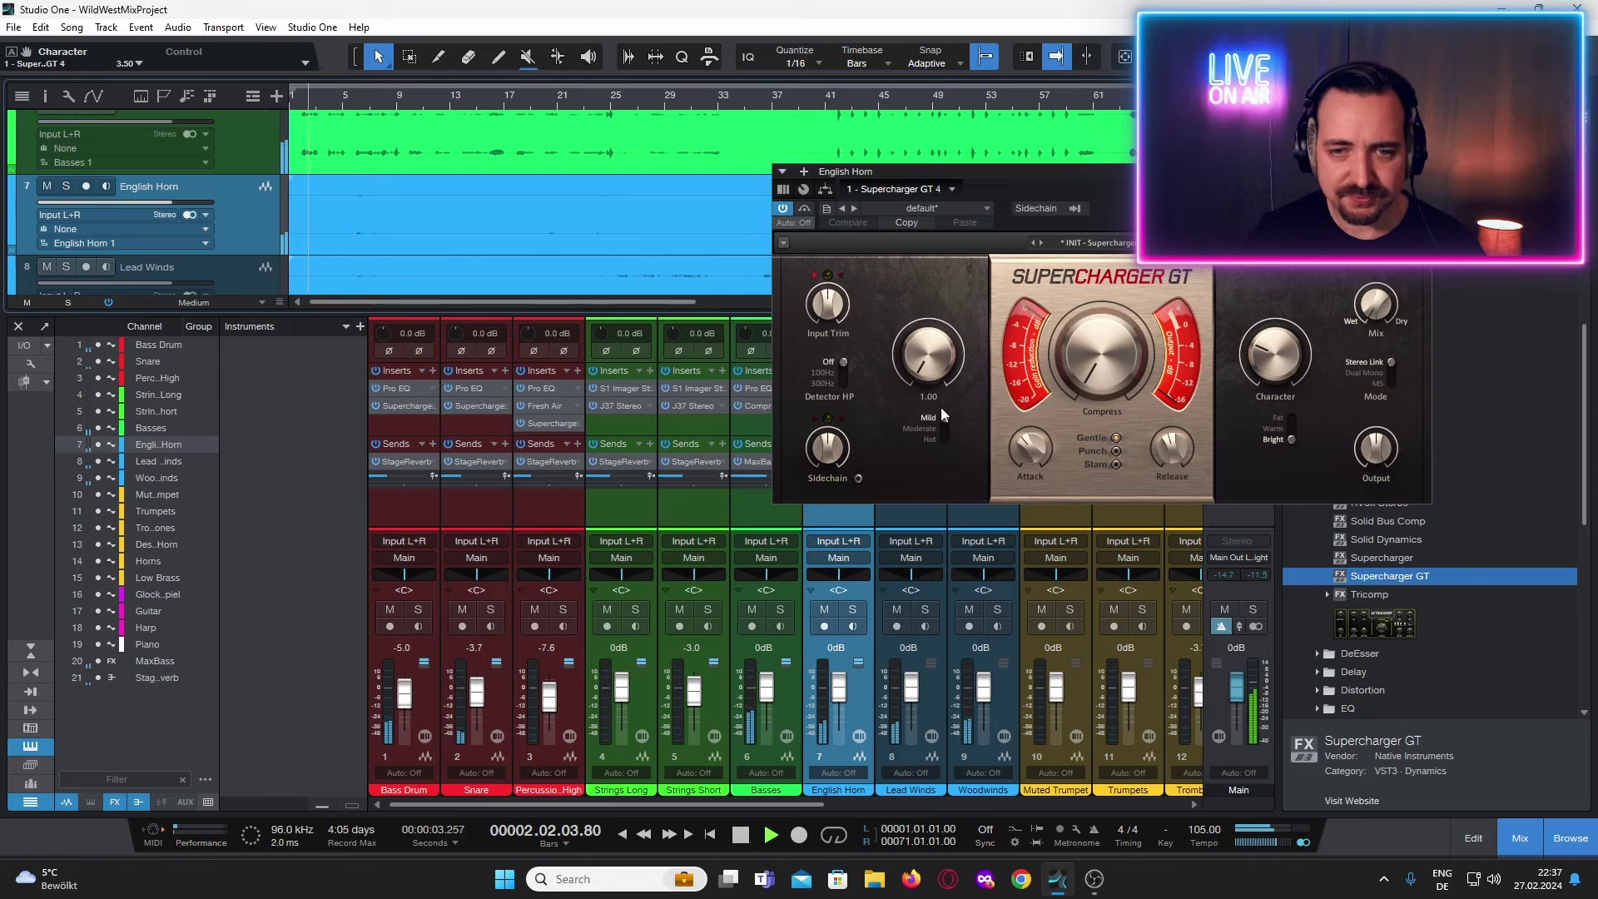
{"action": "left_click", "coordinate": [943, 428]}
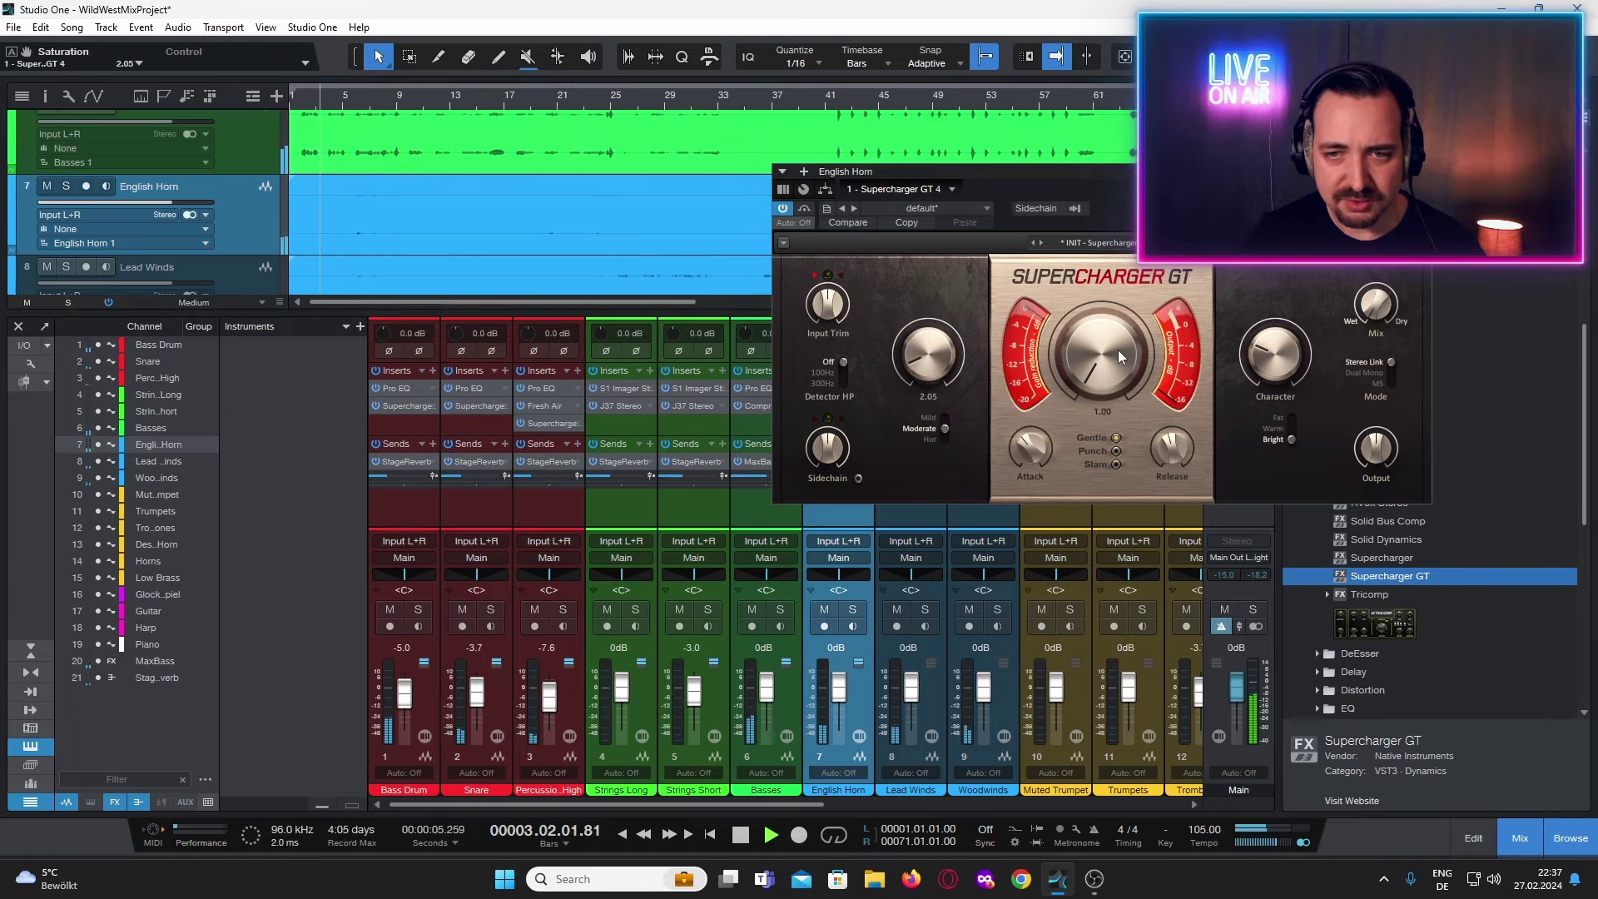
Set the English Horn's Supercharger GT compression to 2.95 and close the plug-in window.
{"action": "left_click_drag", "start_coordinate": [1101, 354], "coordinate": [1101, 332]}
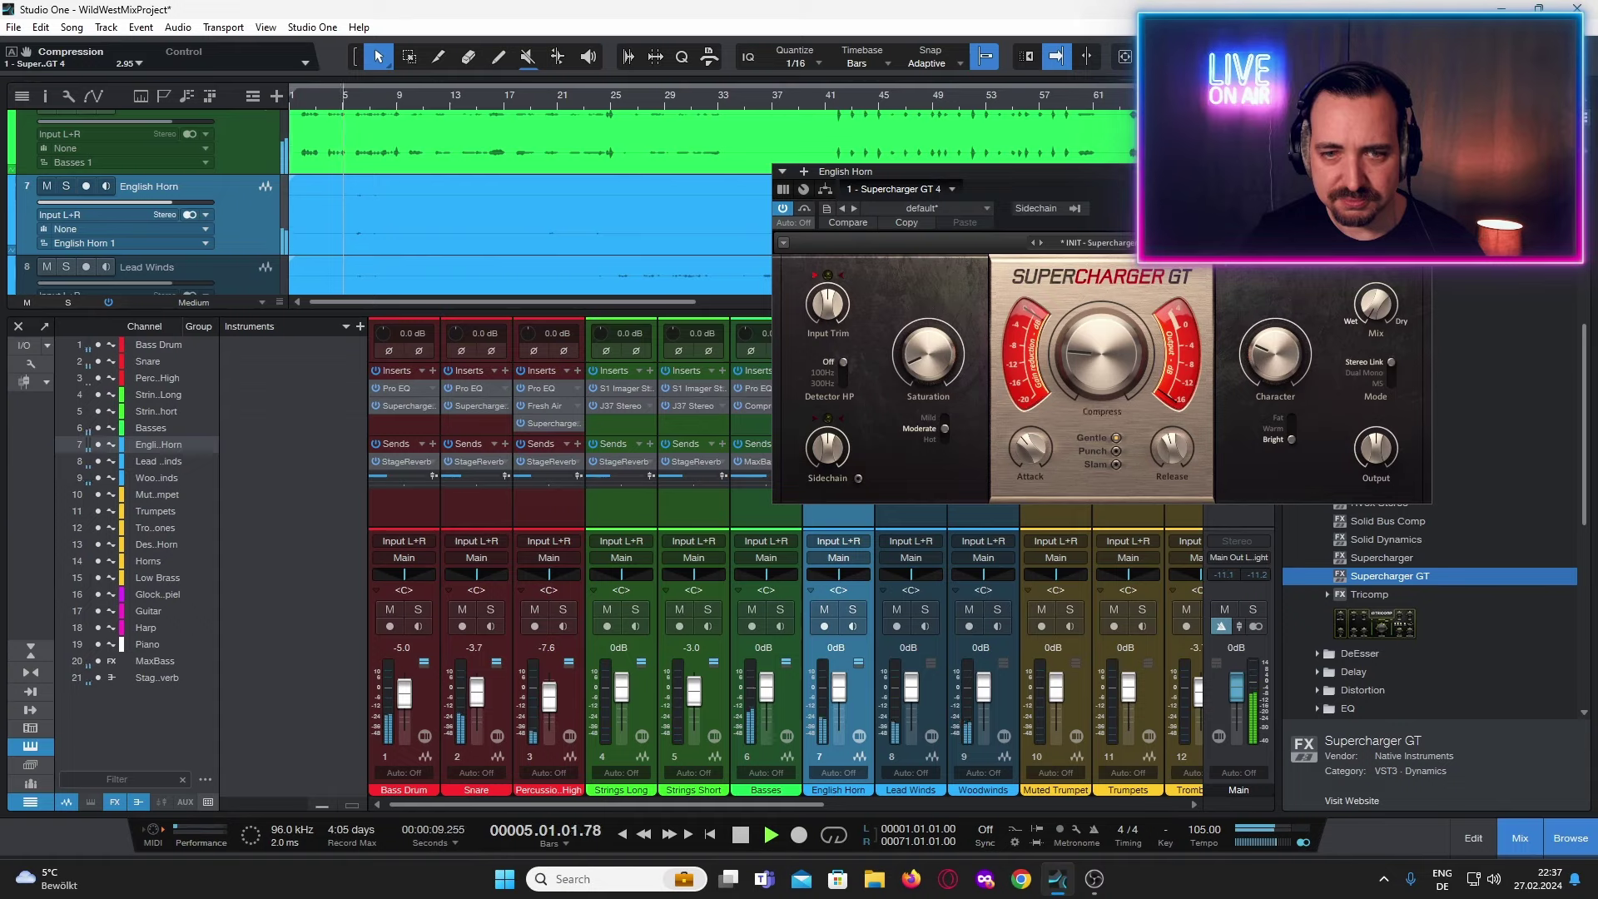
{"action": "left_click", "coordinate": [1420, 172]}
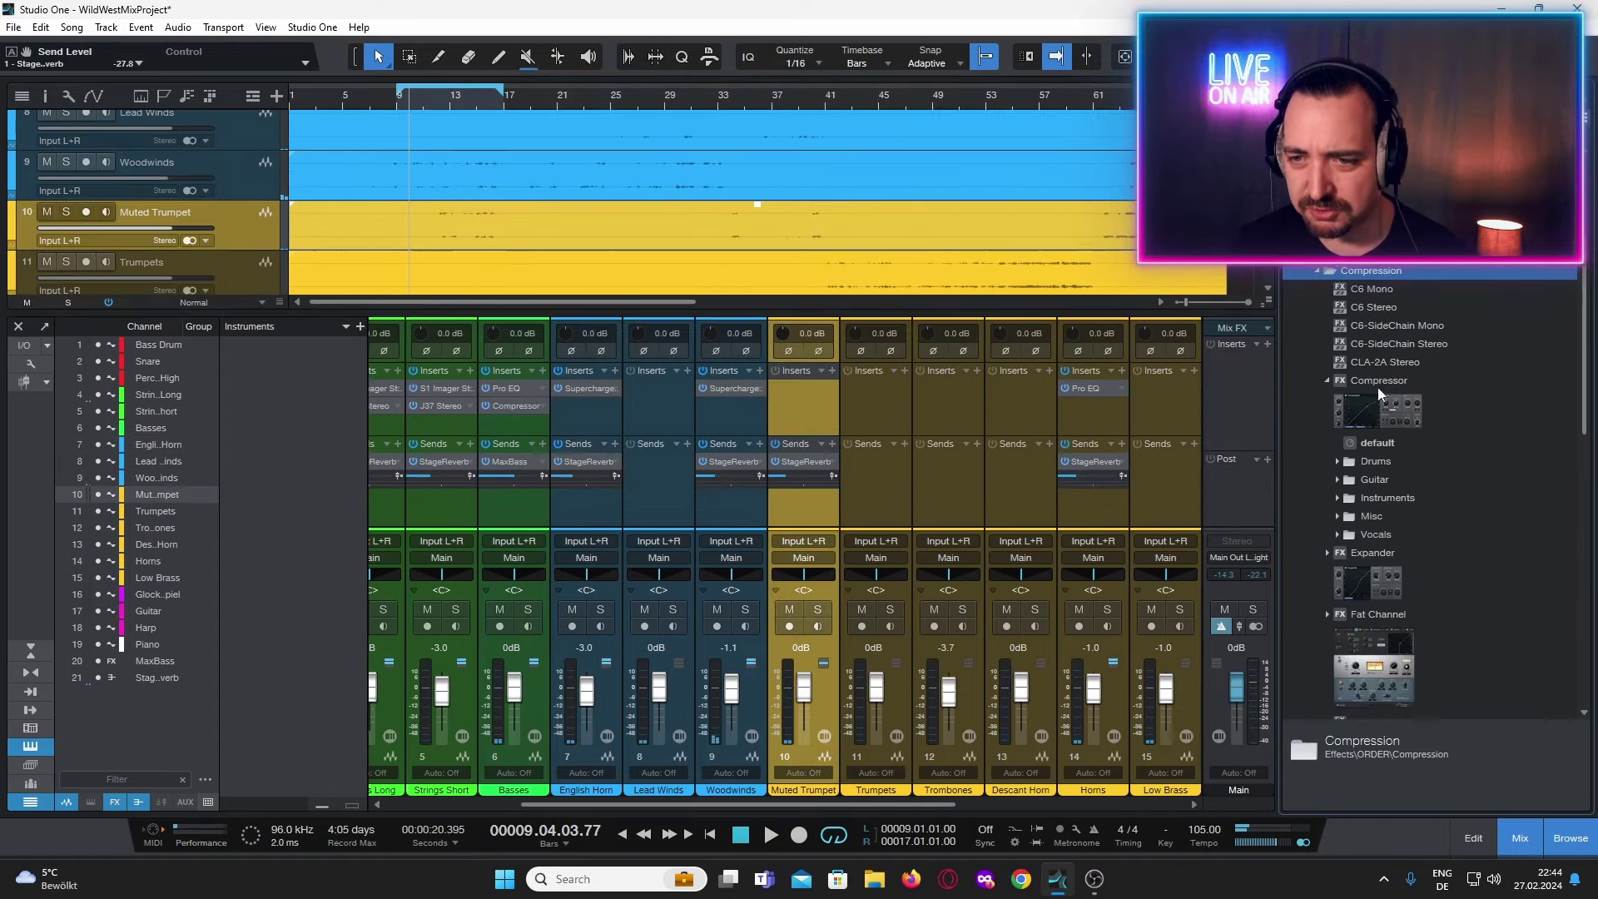
Insert Supercharger GT on the Muted Trumpet channel, with Moderate saturation at about 2.2.
{"action": "scroll", "coordinate": [1386, 424], "scroll_direction": "down", "scroll_amount": 5}
{"action": "scroll", "coordinate": [1400, 505], "scroll_direction": "down", "scroll_amount": 2}
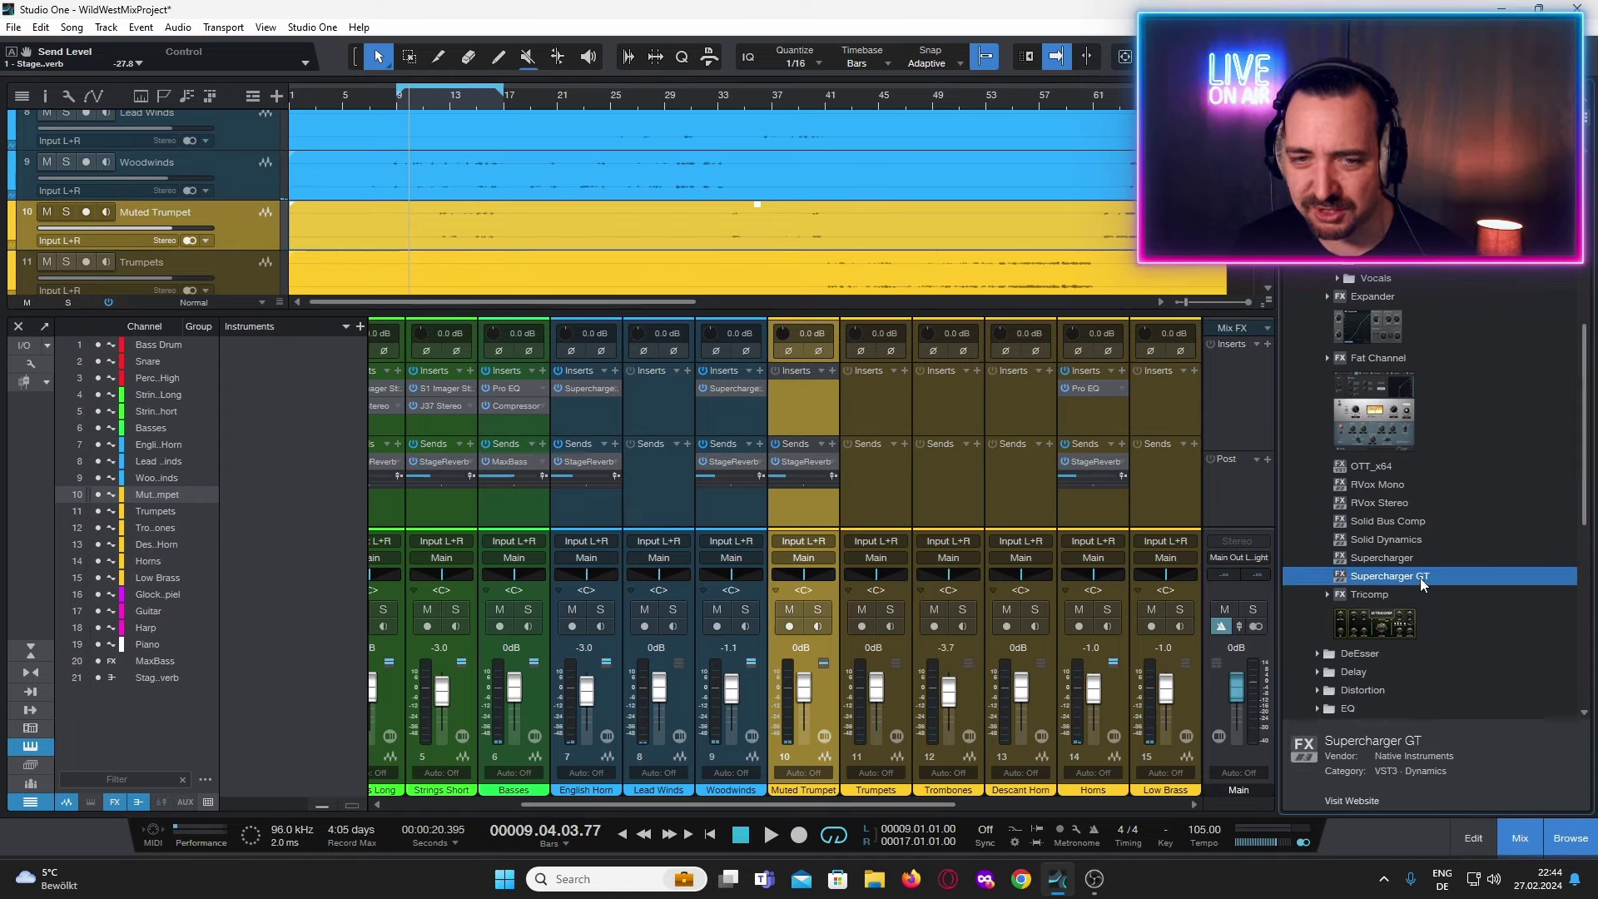
{"action": "left_click_drag", "start_coordinate": [1419, 578], "coordinate": [837, 413]}
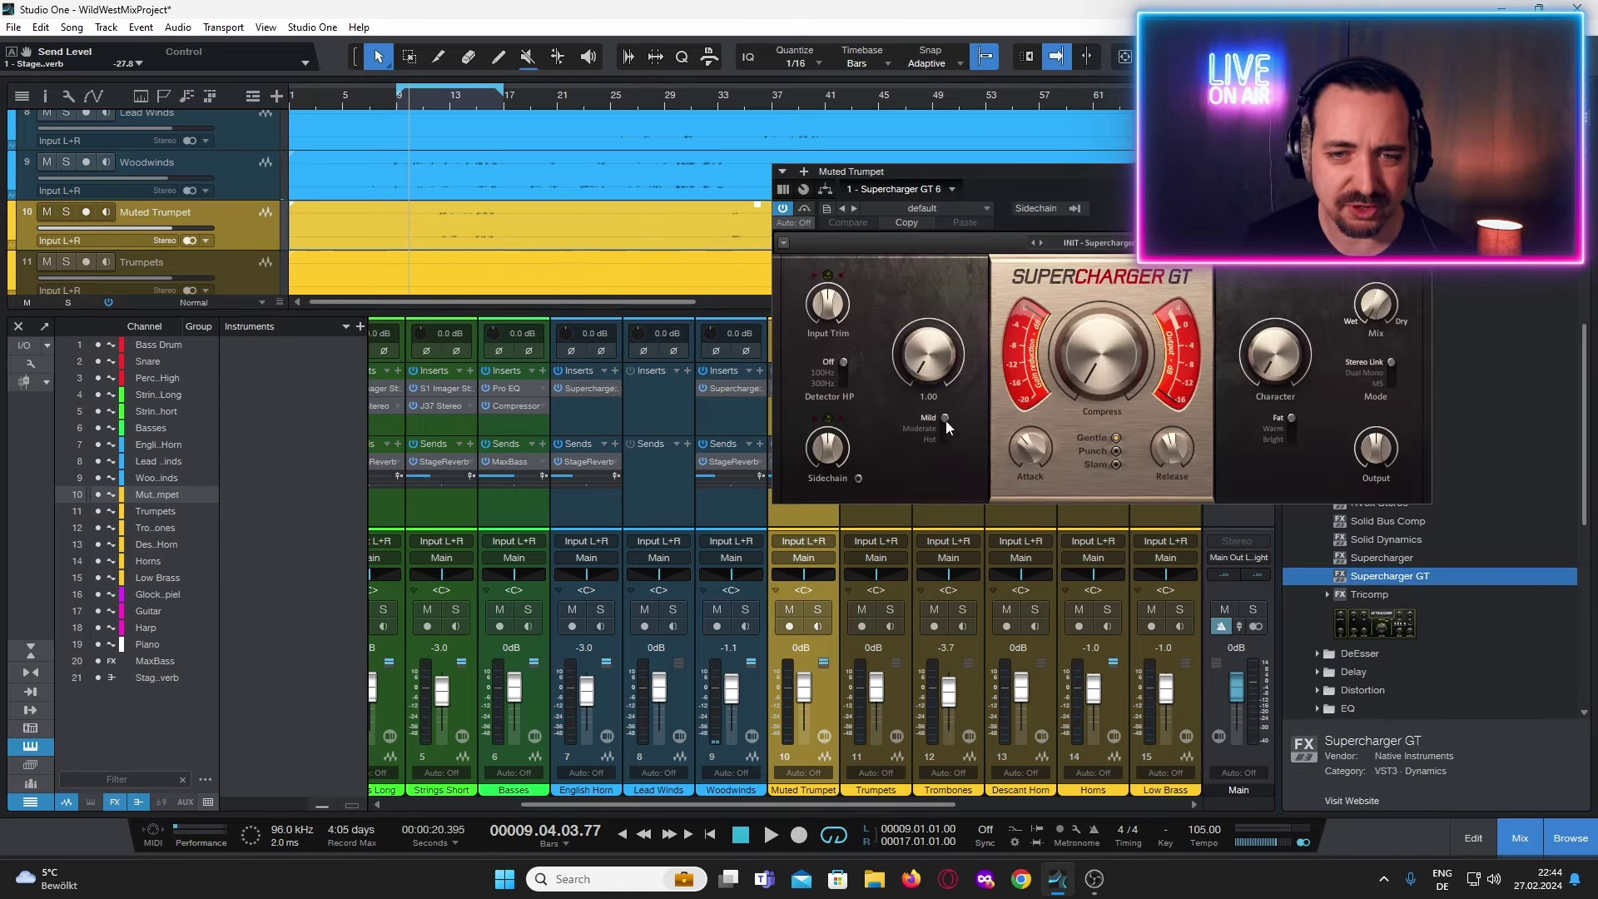
{"action": "left_click", "coordinate": [945, 426]}
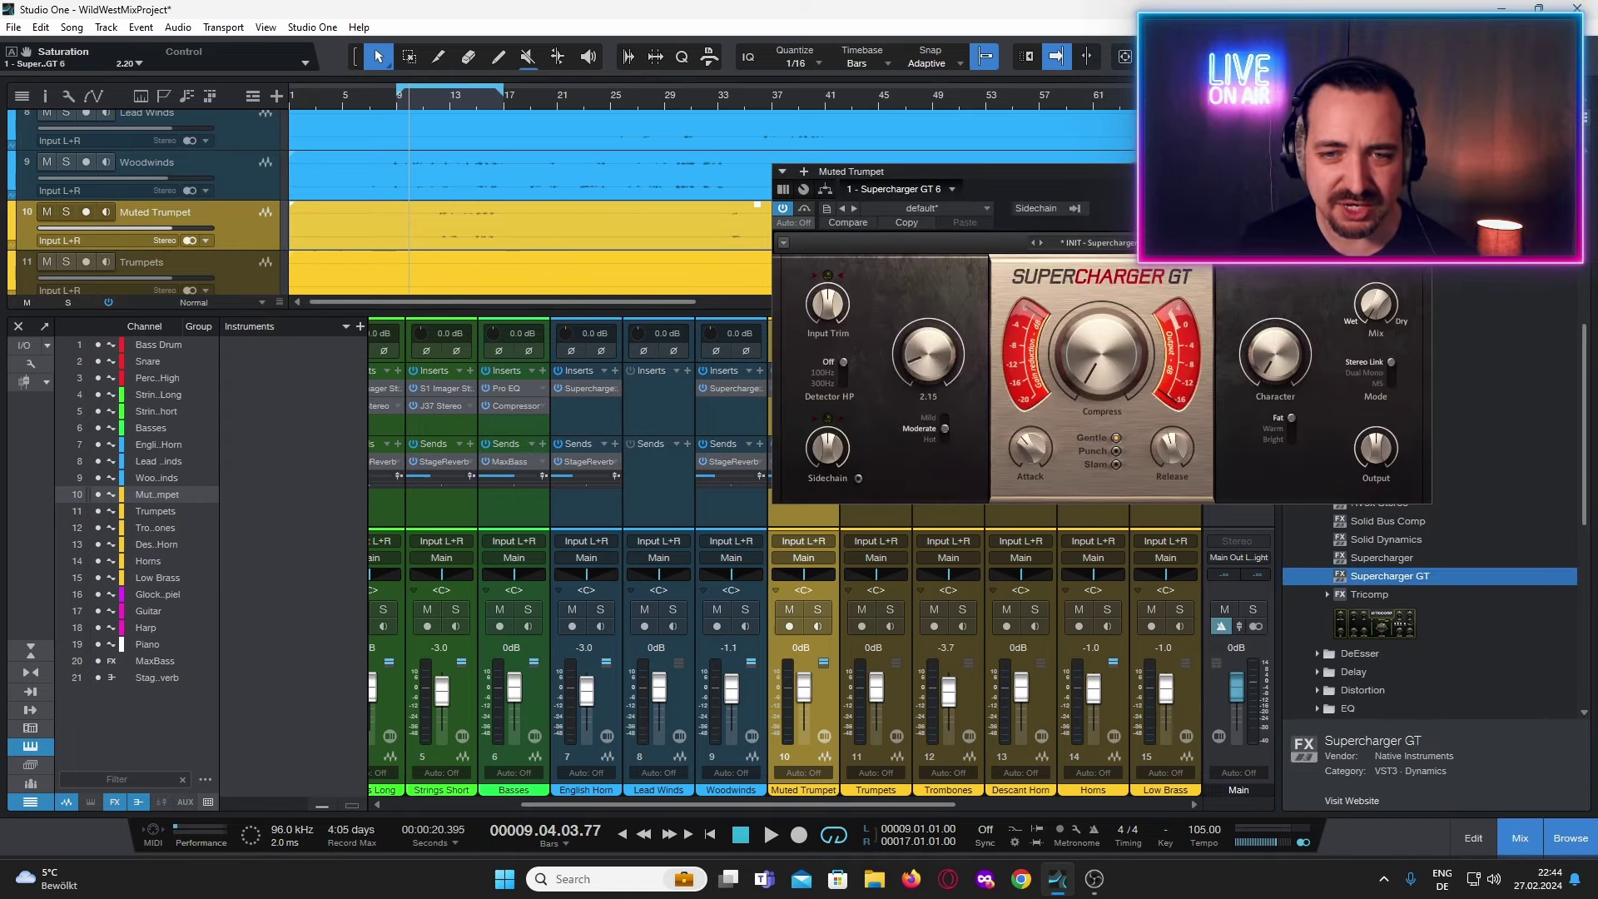
Set the Muted Trumpet's compression to 2.30 and Character to Bright at 3.10, audition it from bar 9 and close the plug-in.
{"action": "left_click_drag", "start_coordinate": [1101, 357], "coordinate": [1101, 378]}
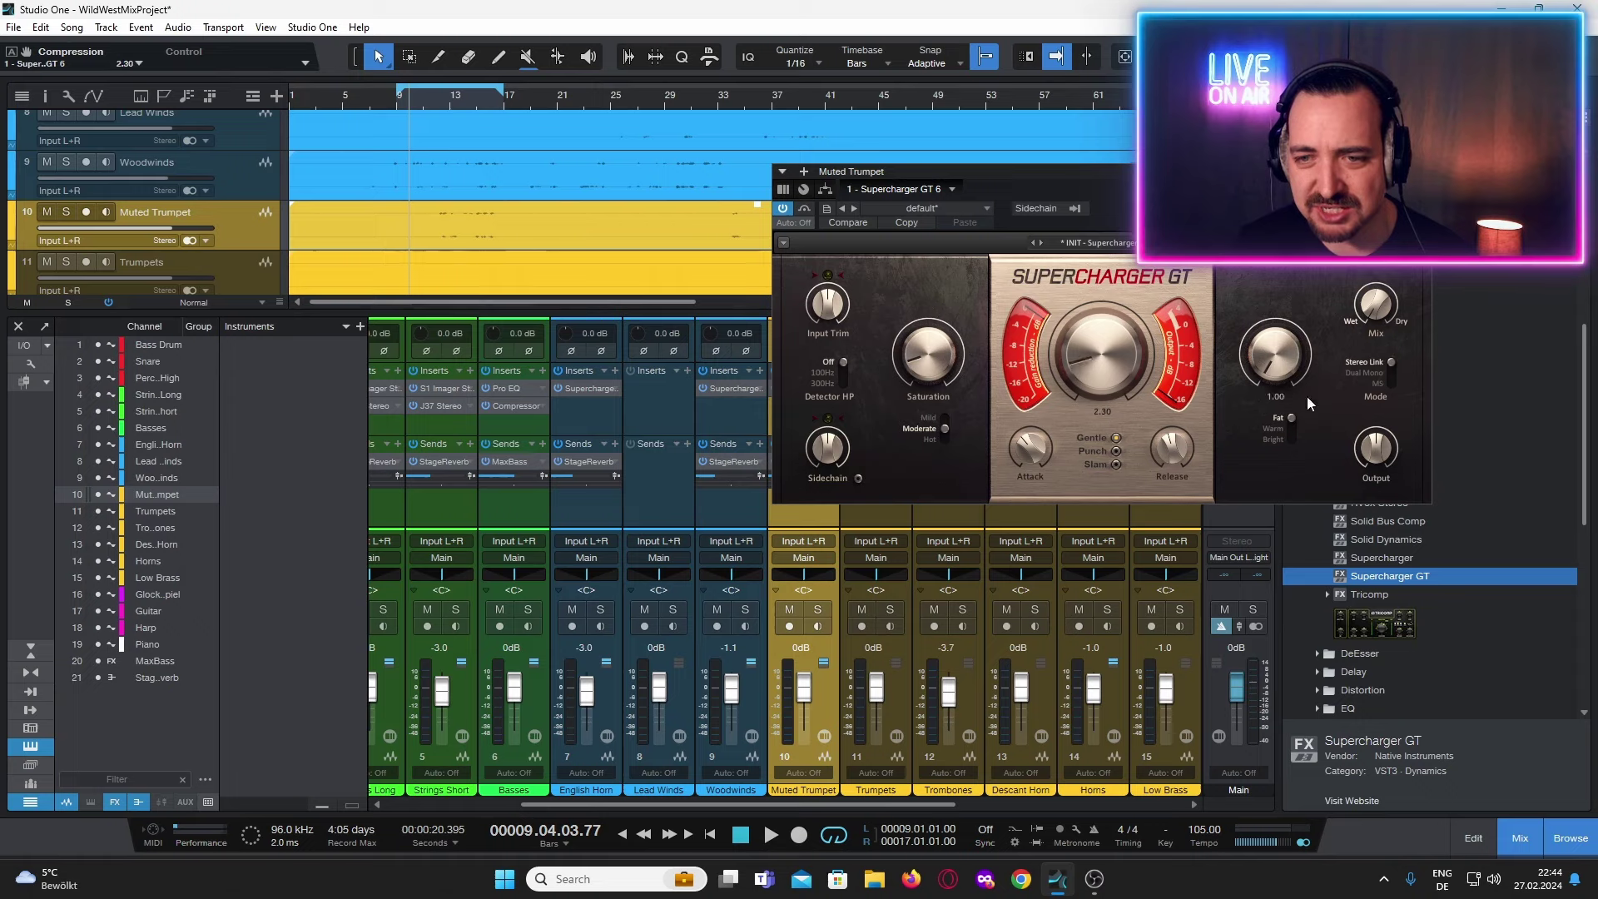
{"action": "left_click_drag", "start_coordinate": [1279, 359], "coordinate": [1279, 325]}
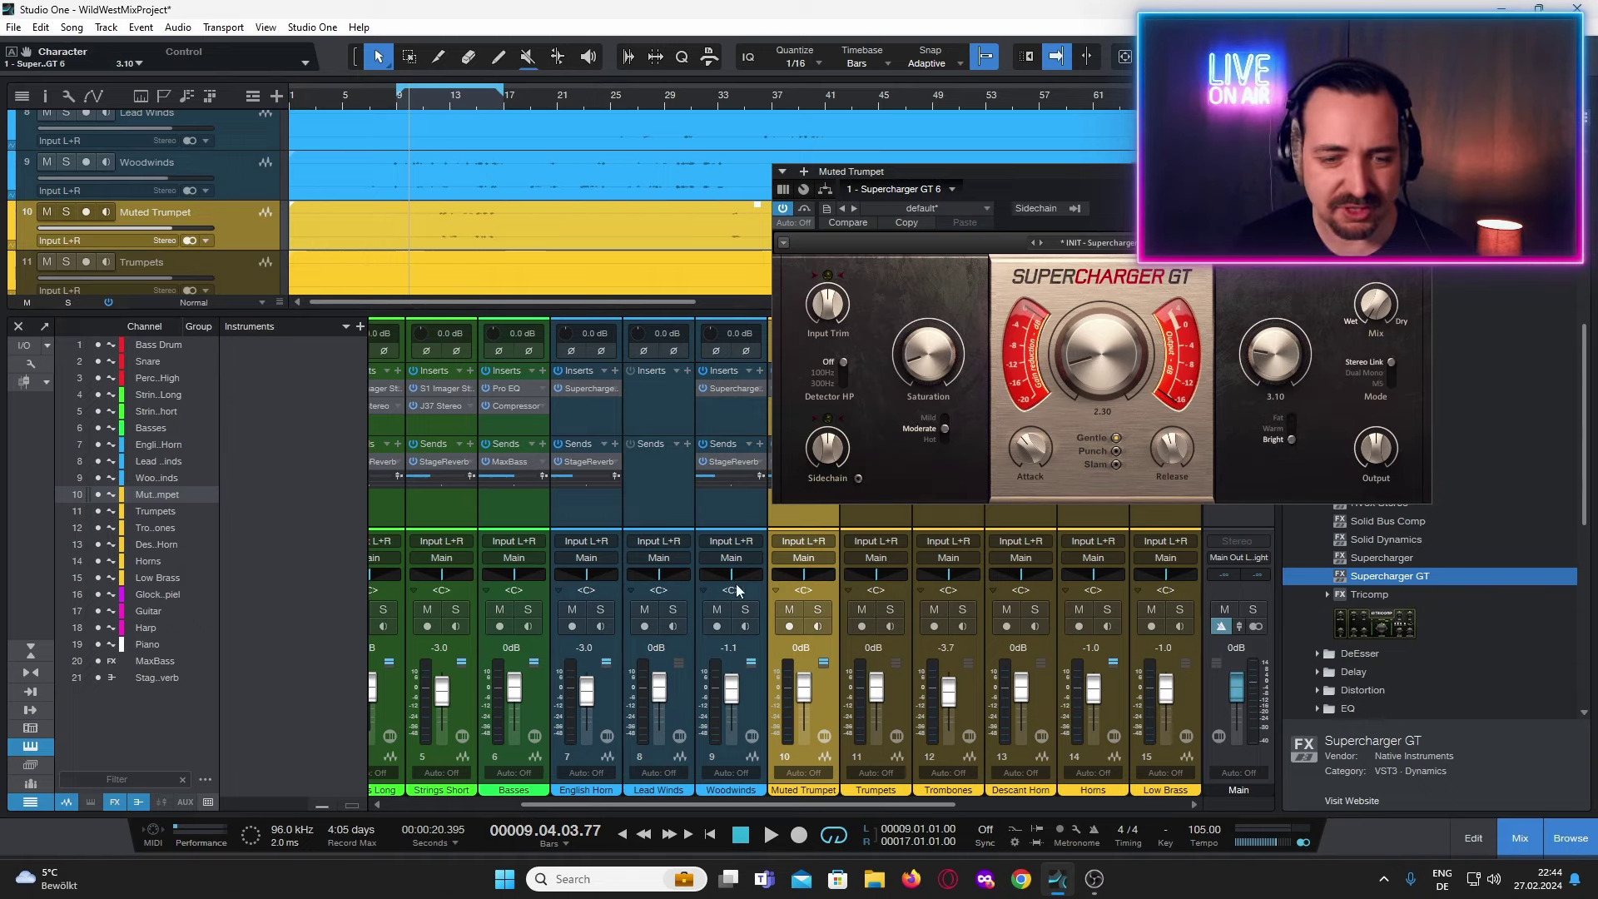
{"action": "left_click", "coordinate": [772, 834]}
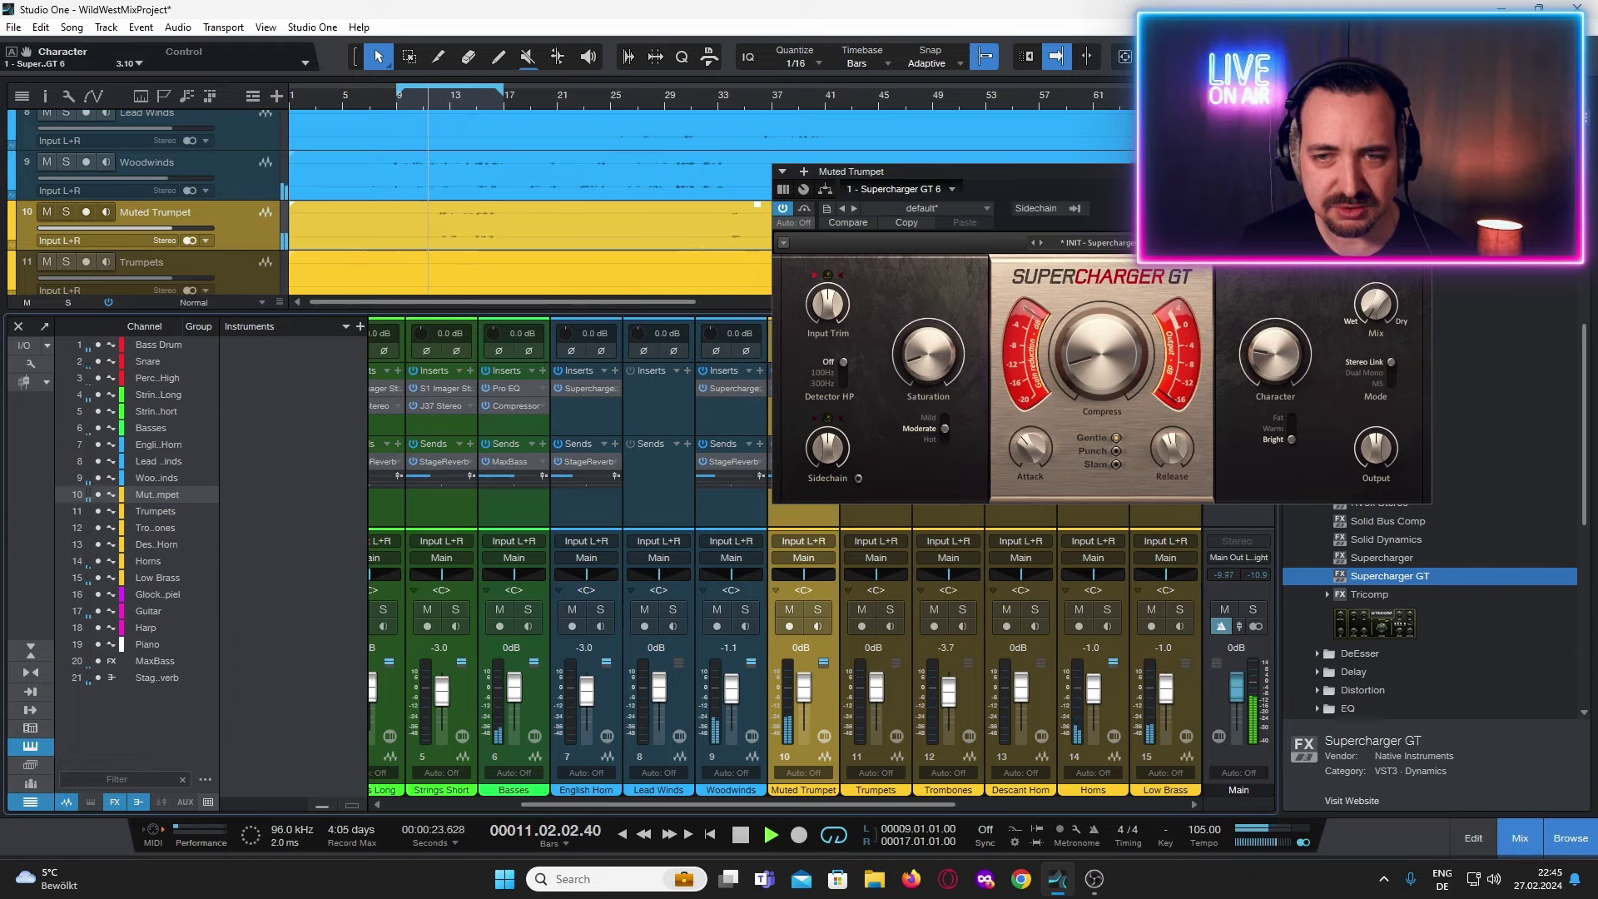
{"action": "left_click", "coordinate": [1421, 171]}
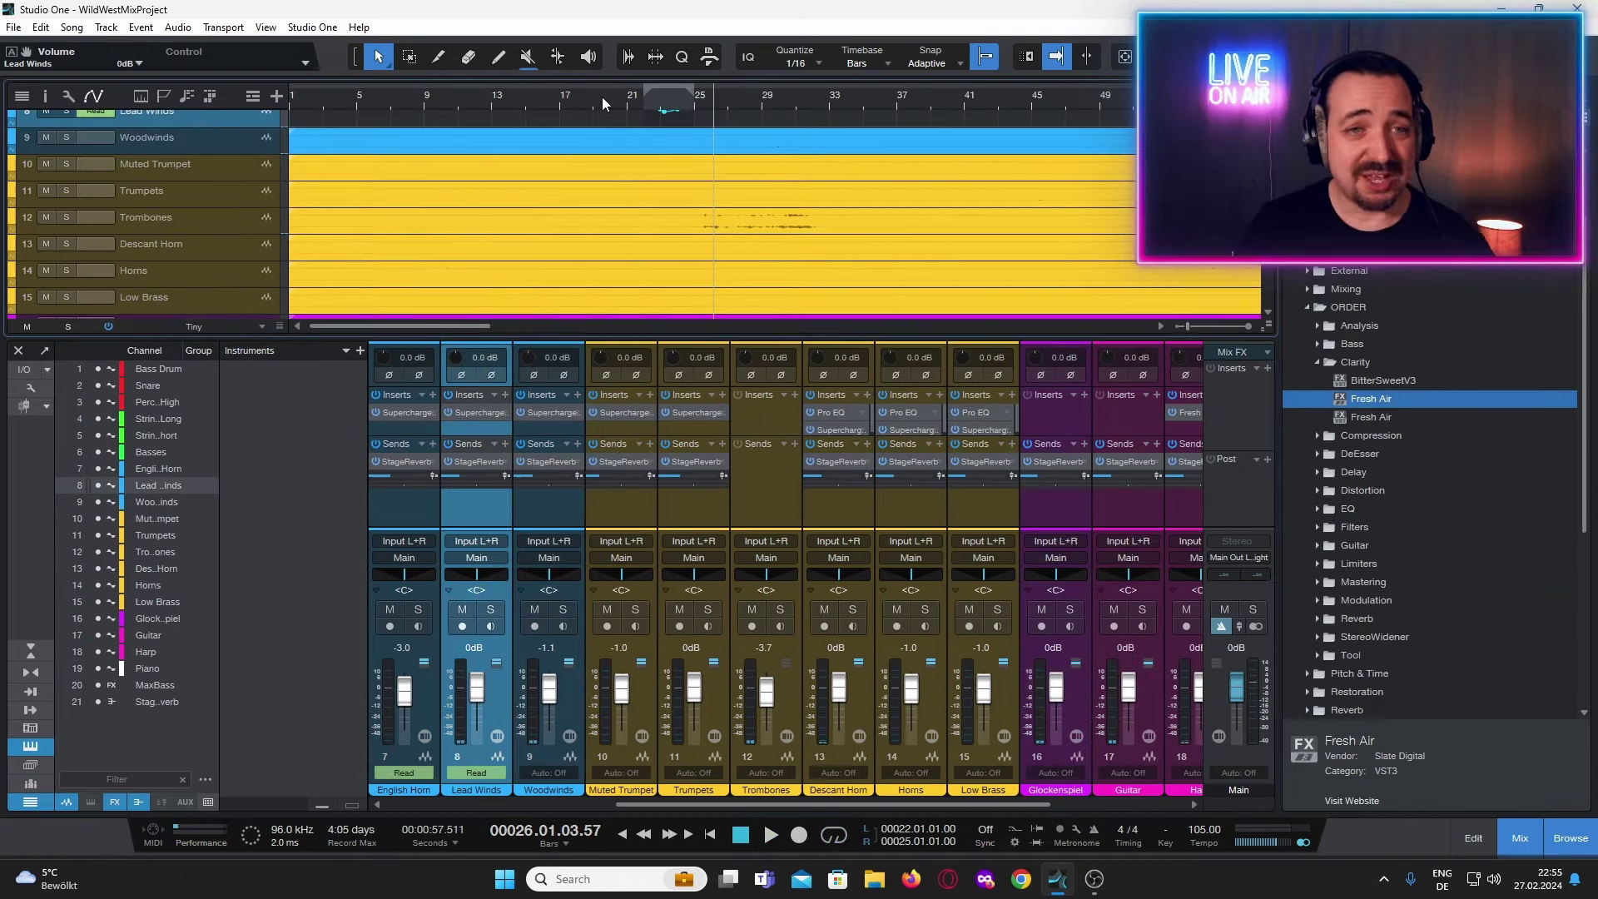
Enlarge the arrangement area above the console and reduce the track heights to Overview so all 19 tracks fit over the full song length.
{"action": "left_click_drag", "start_coordinate": [708, 336], "coordinate": [708, 390]}
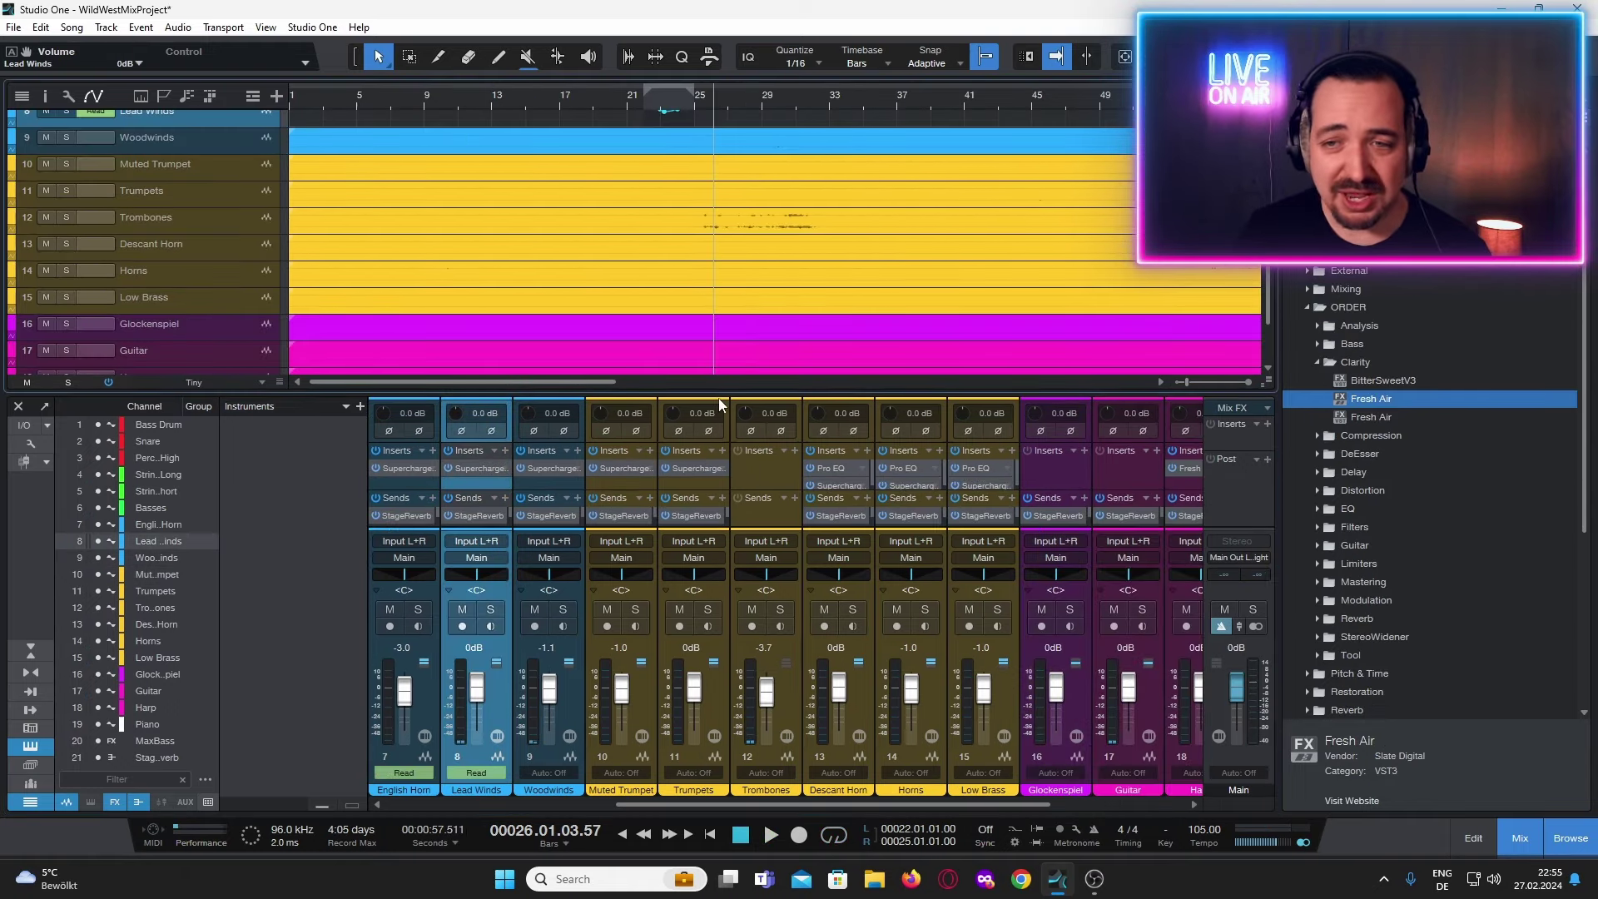
{"action": "scroll", "coordinate": [754, 298], "scroll_direction": "down", "scroll_amount": 2}
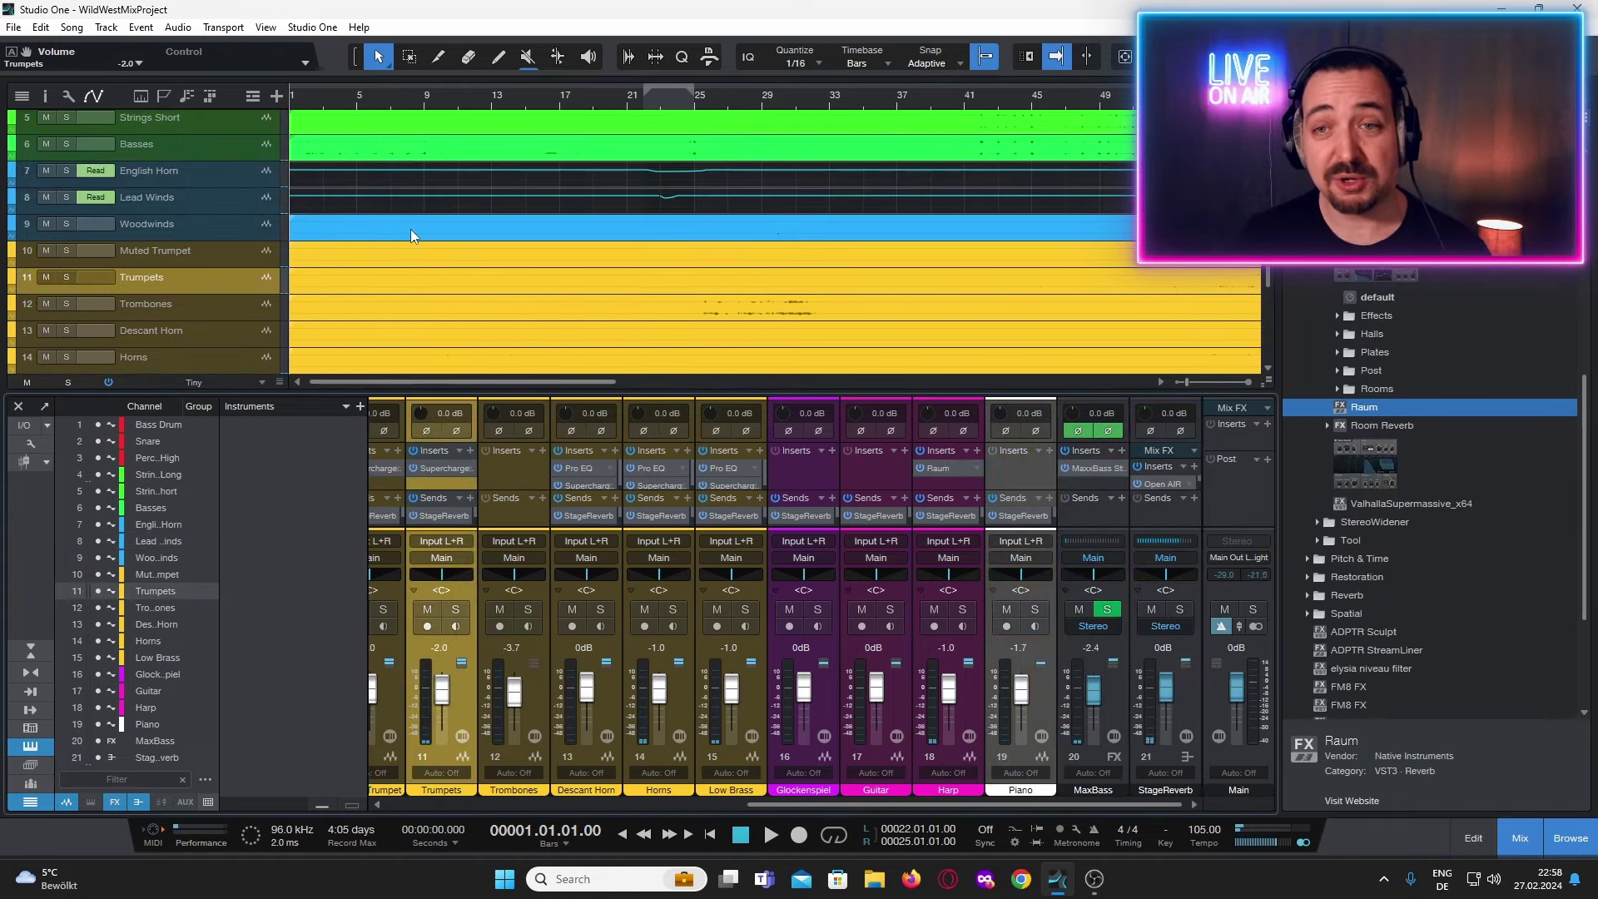
{"action": "scroll", "coordinate": [415, 226], "scroll_direction": "down", "scroll_amount": 1}
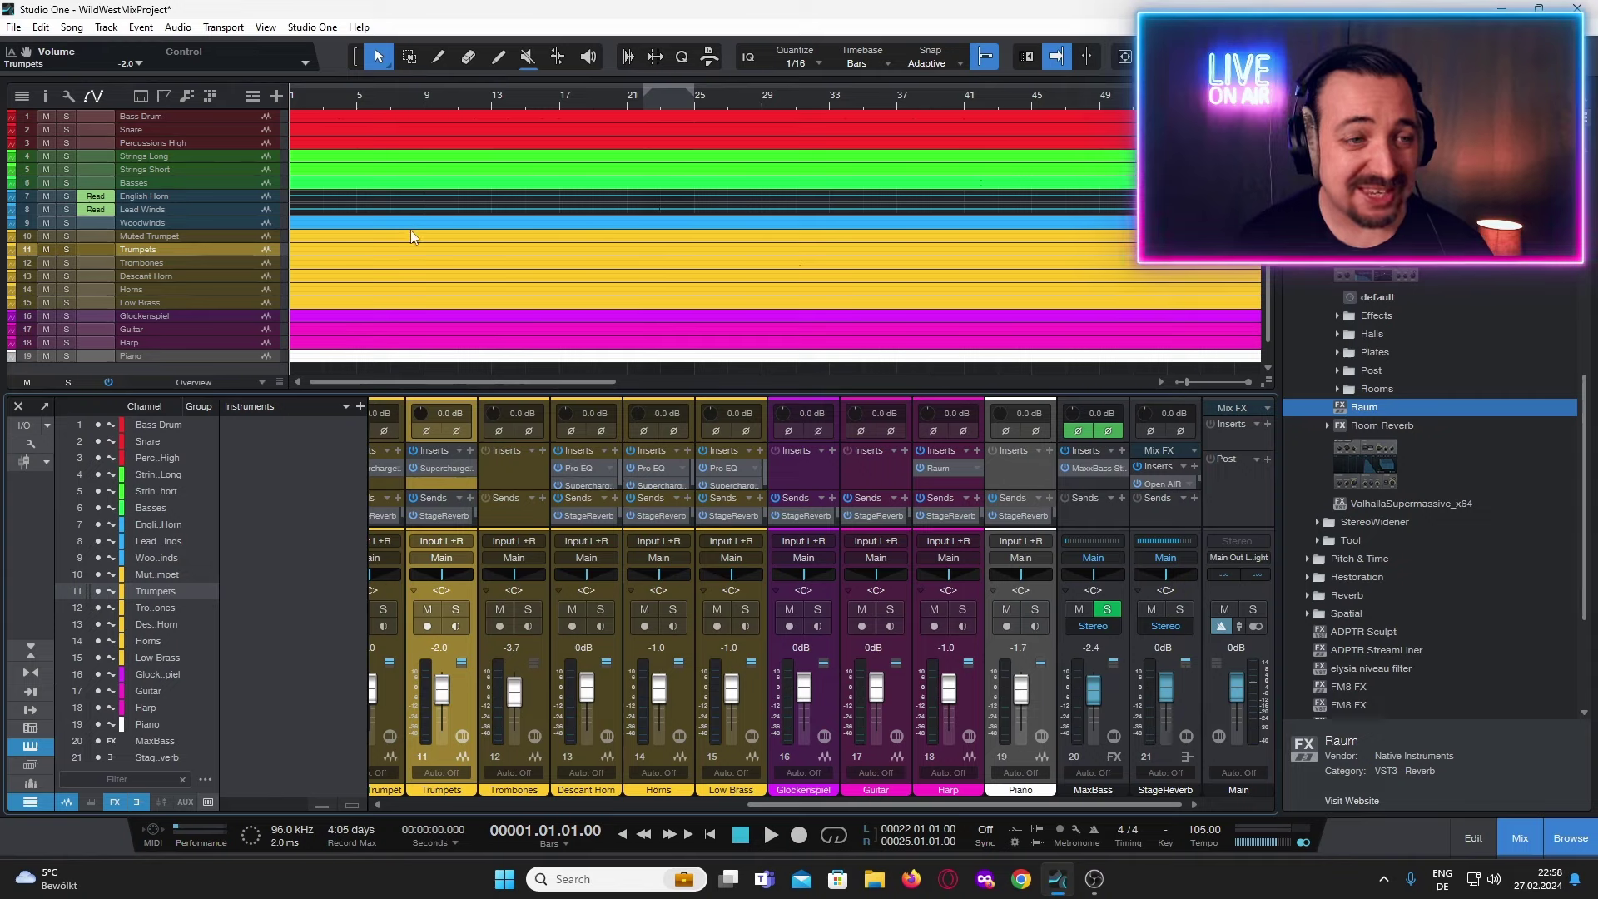
{"action": "scroll", "coordinate": [409, 253], "scroll_direction": "up", "scroll_amount": 3}
{"action": "scroll", "coordinate": [407, 254], "scroll_direction": "down", "scroll_amount": 2}
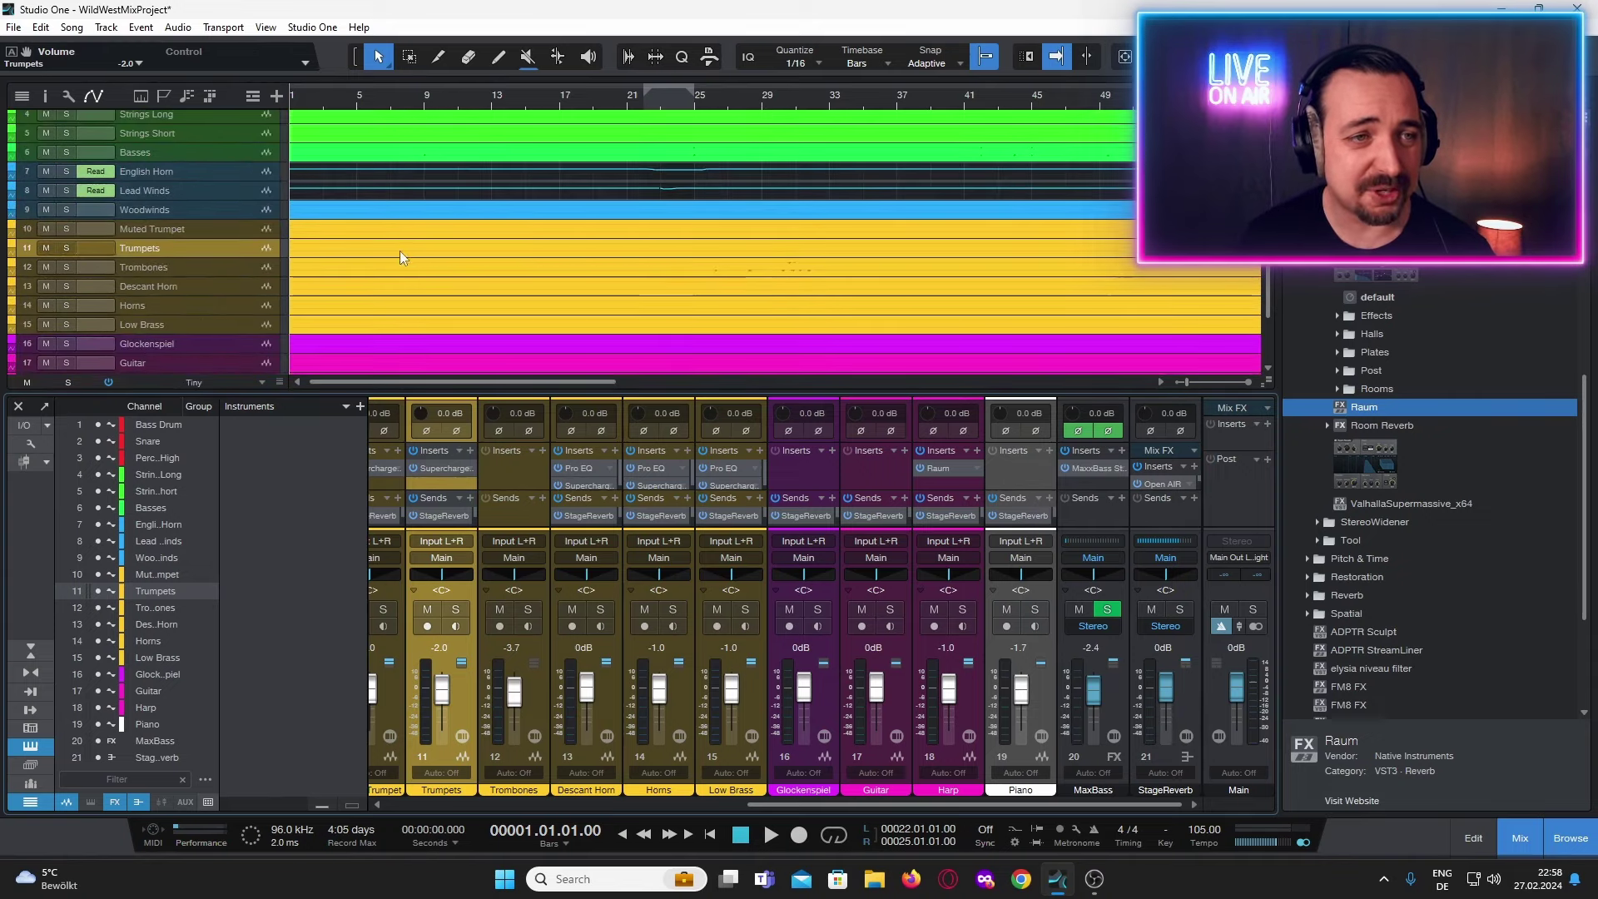
{"action": "scroll", "coordinate": [393, 263], "scroll_direction": "down", "scroll_amount": 1}
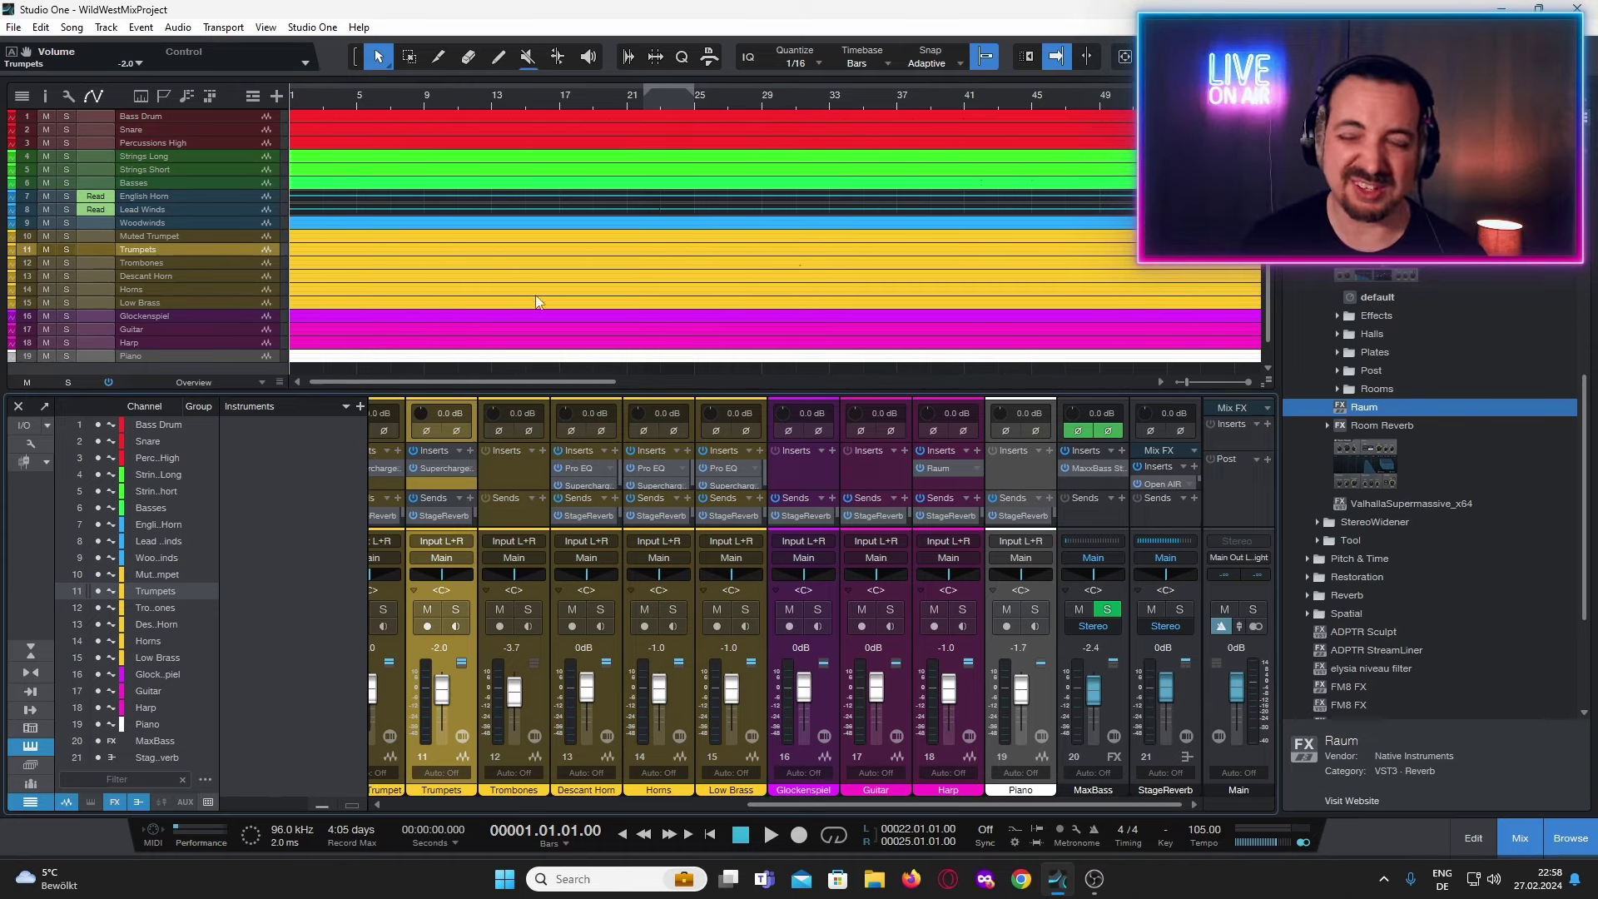
{"action": "scroll", "coordinate": [739, 105], "scroll_direction": "down", "scroll_amount": 2}
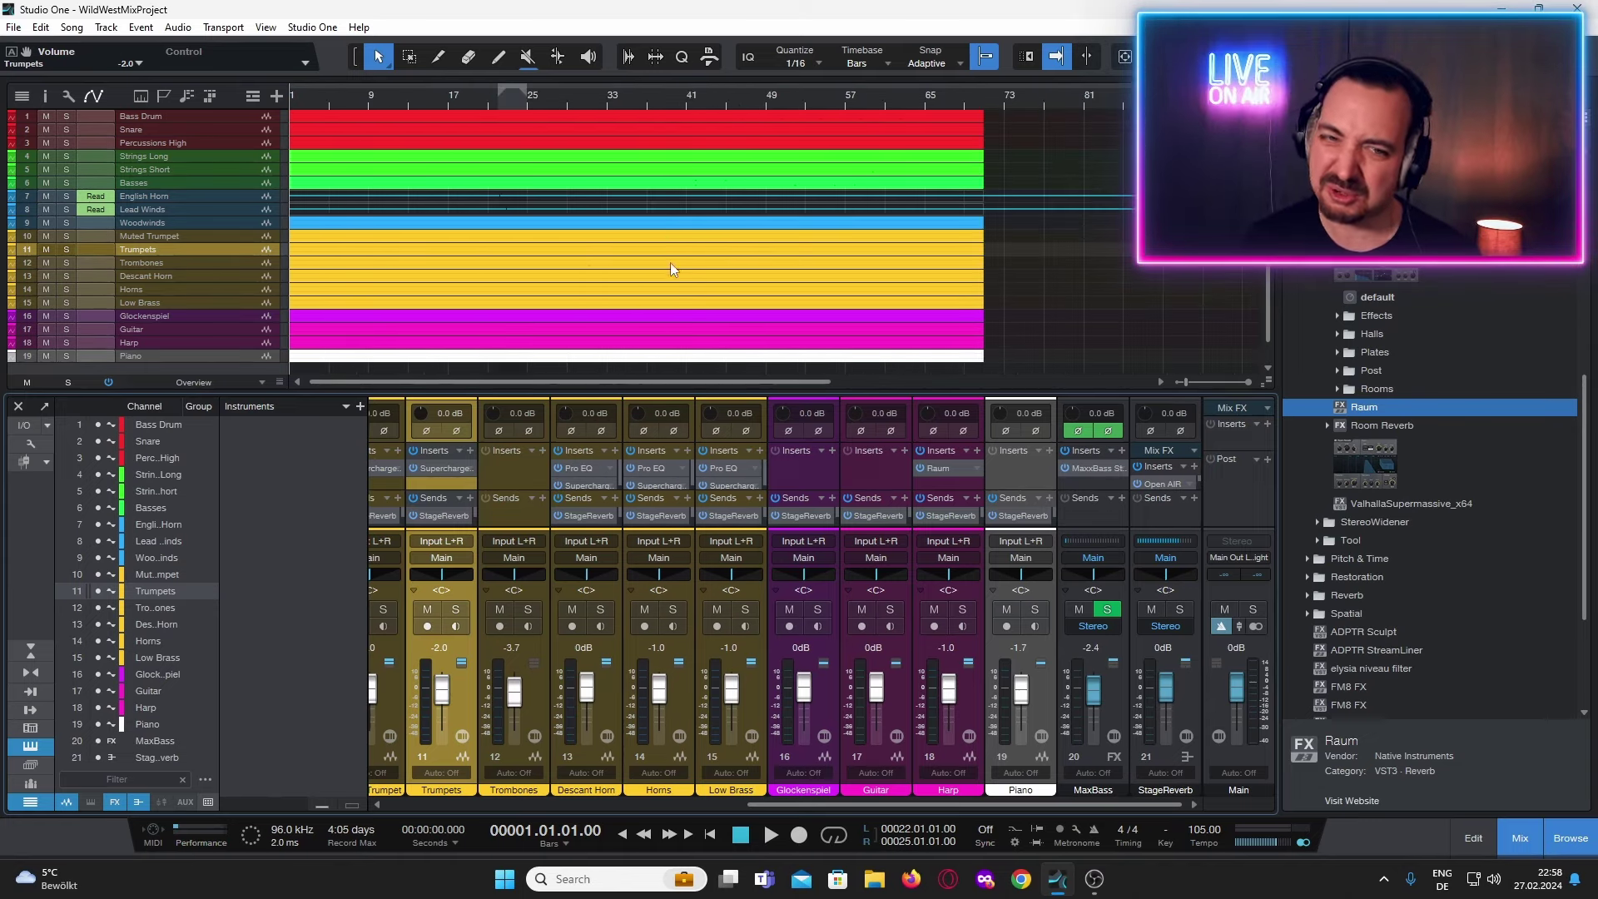
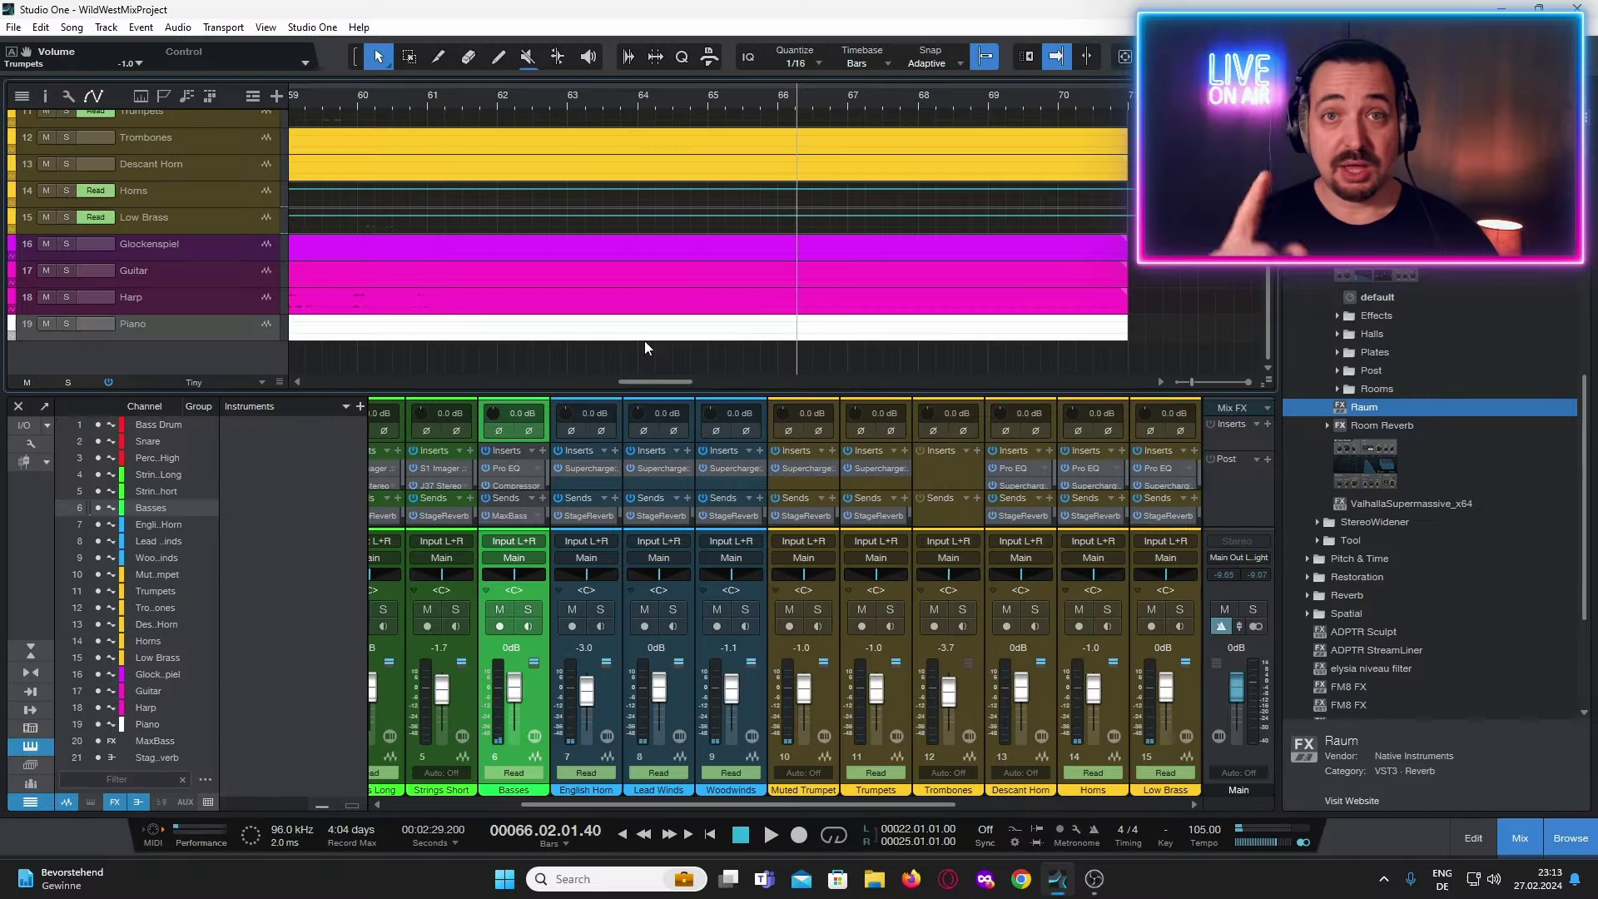
Examine the volume automation curves of the Horns and Low Brass tracks over the song, then those of the upper tracks.
{"action": "scroll", "coordinate": [873, 238], "scroll_direction": "up", "scroll_amount": 1}
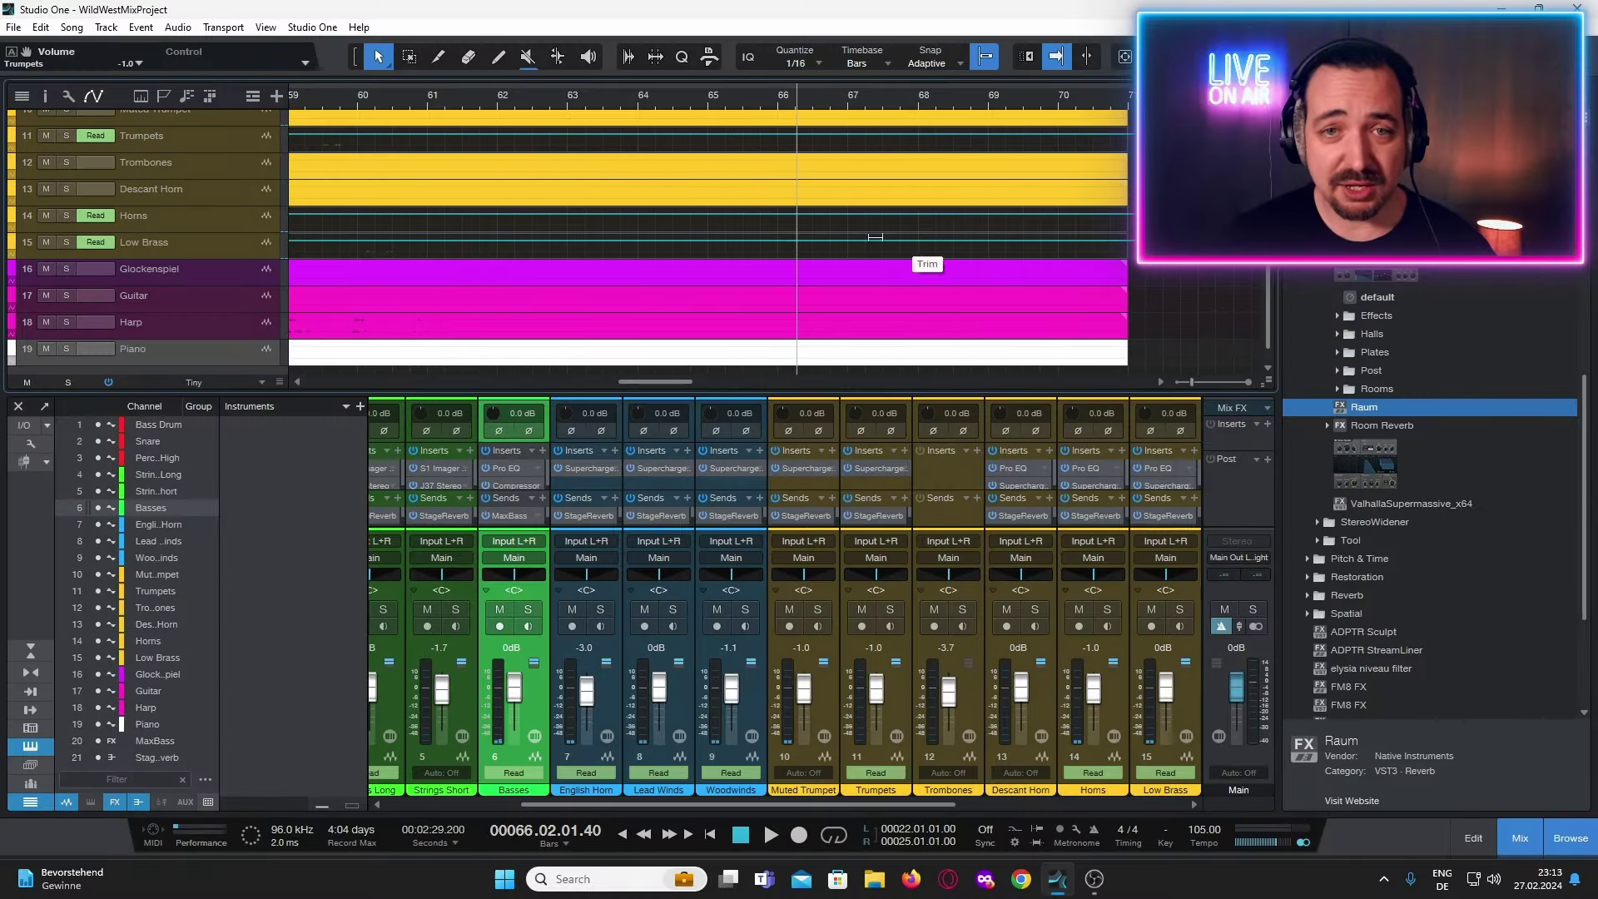
{"action": "scroll", "coordinate": [817, 227], "scroll_direction": "left", "scroll_amount": 3}
{"action": "scroll", "coordinate": [815, 229], "scroll_direction": "left", "scroll_amount": 5}
{"action": "scroll", "coordinate": [805, 236], "scroll_direction": "up", "scroll_amount": 2}
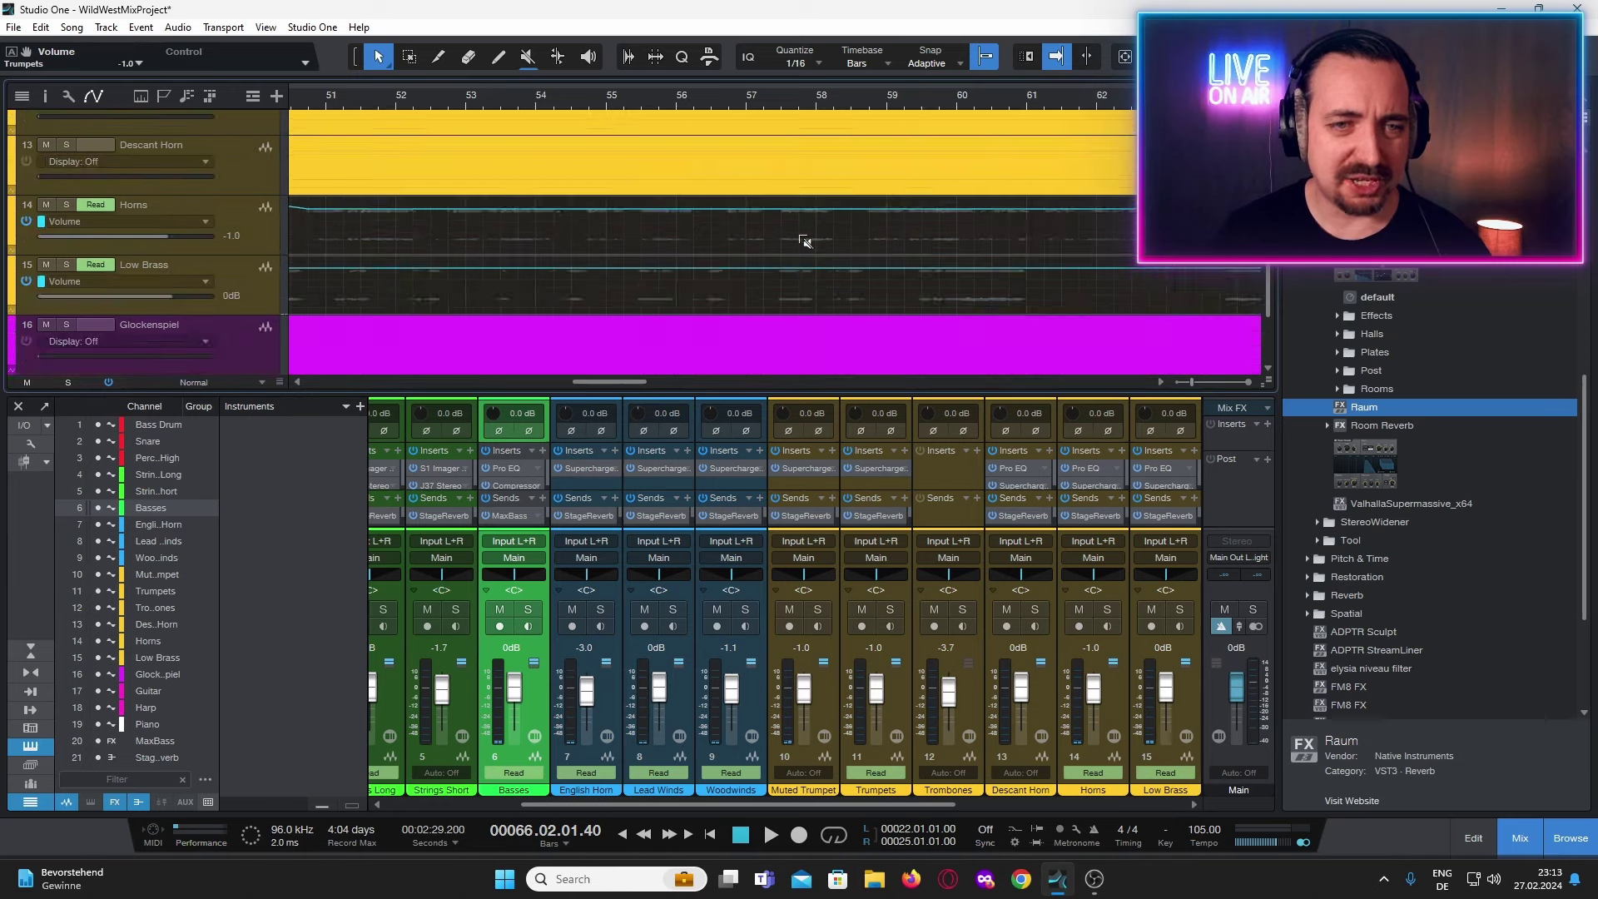
{"action": "scroll", "coordinate": [796, 247], "scroll_direction": "up", "scroll_amount": 1}
{"action": "scroll", "coordinate": [770, 243], "scroll_direction": "left", "scroll_amount": 5}
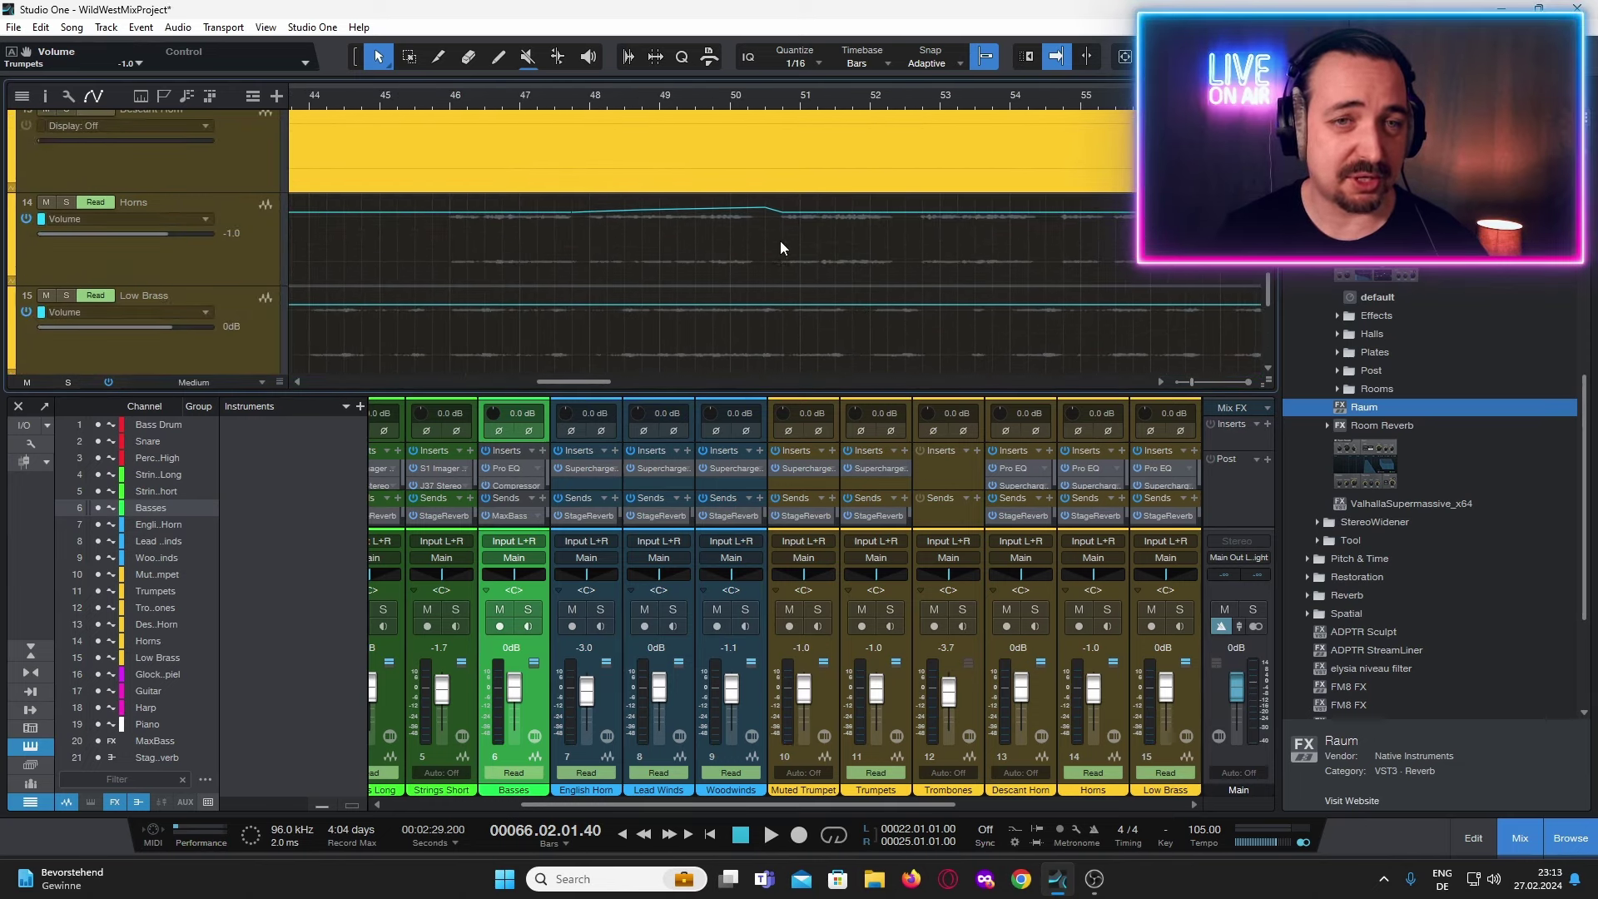
{"action": "scroll", "coordinate": [727, 87], "scroll_direction": "down", "scroll_amount": 6}
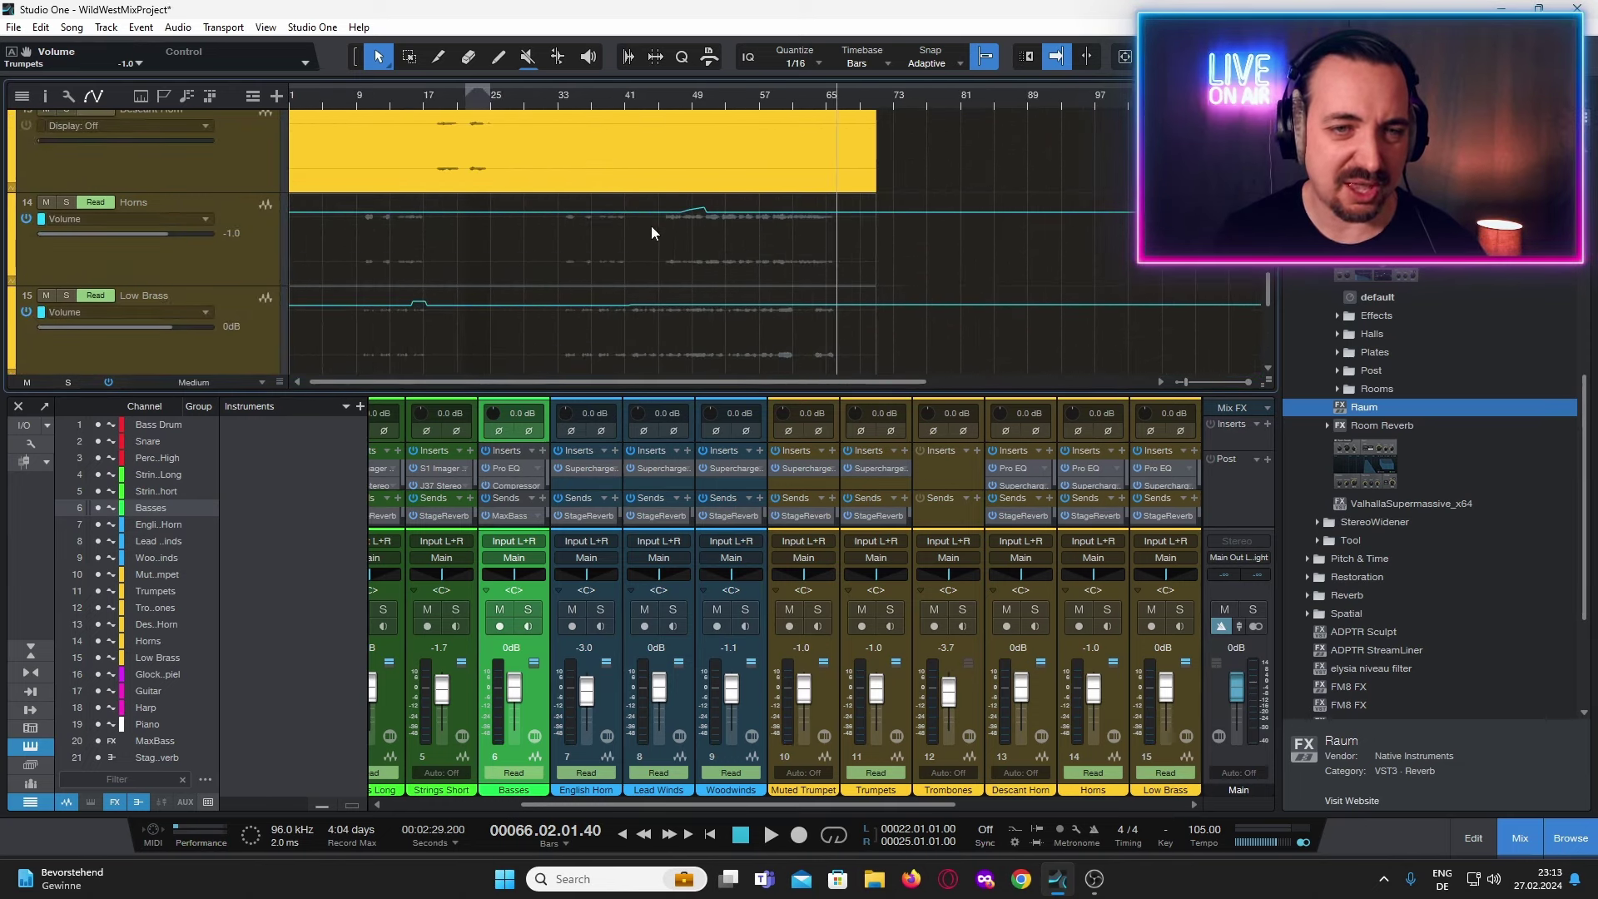
{"action": "scroll", "coordinate": [547, 104], "scroll_direction": "down", "scroll_amount": 1}
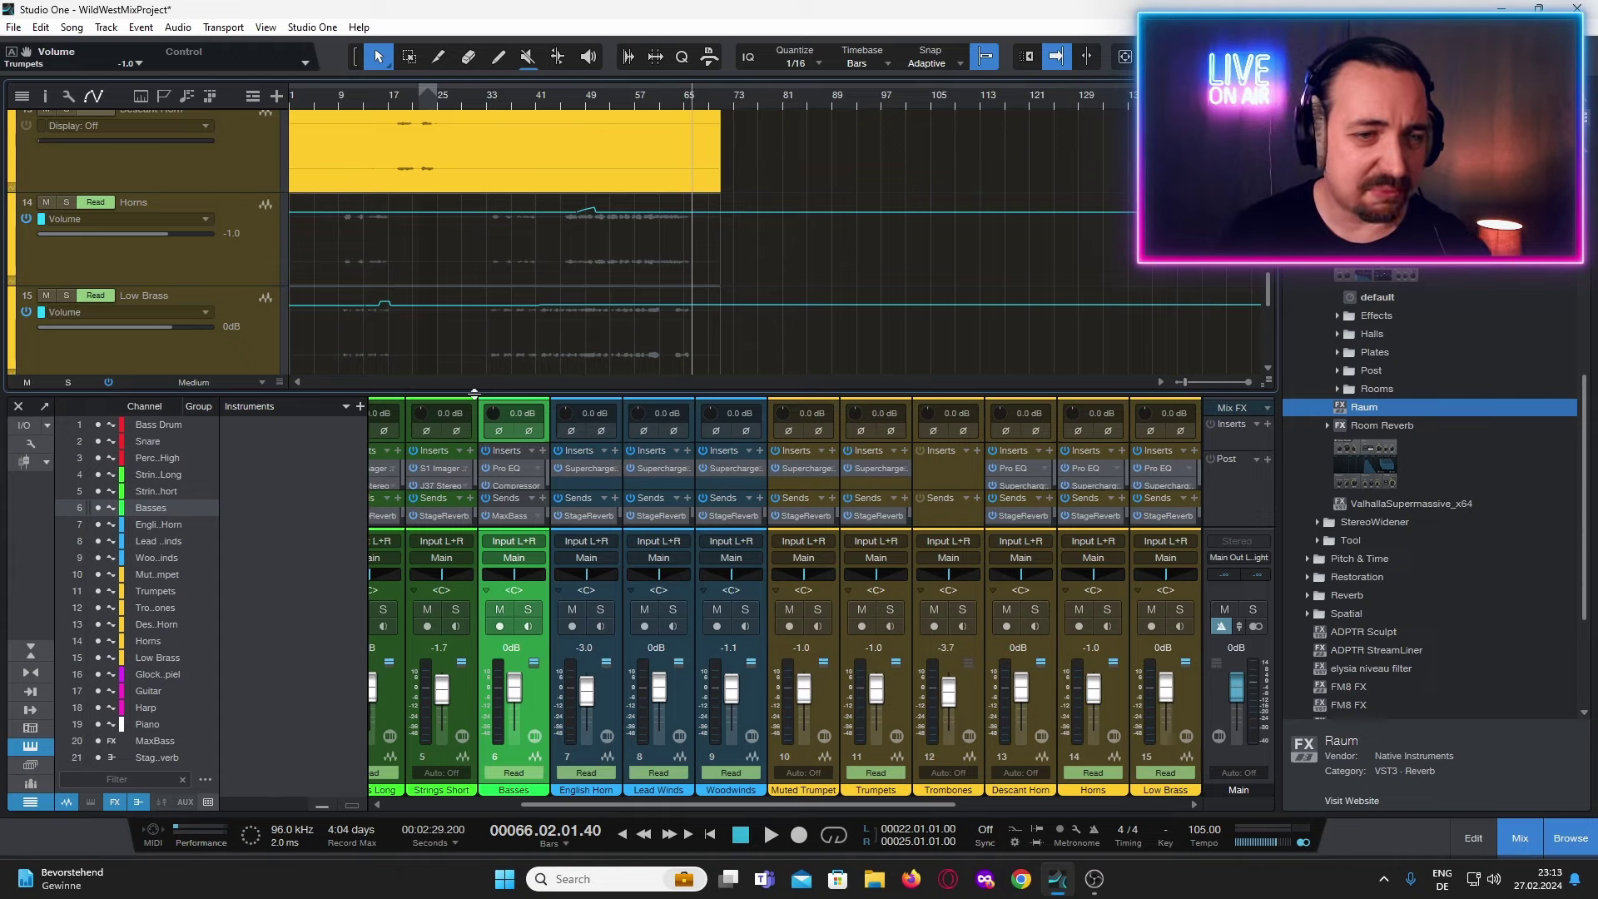
{"action": "scroll", "coordinate": [444, 240], "scroll_direction": "up", "scroll_amount": 4}
{"action": "scroll", "coordinate": [443, 239], "scroll_direction": "down", "scroll_amount": 2}
{"action": "scroll", "coordinate": [440, 228], "scroll_direction": "up", "scroll_amount": 3}
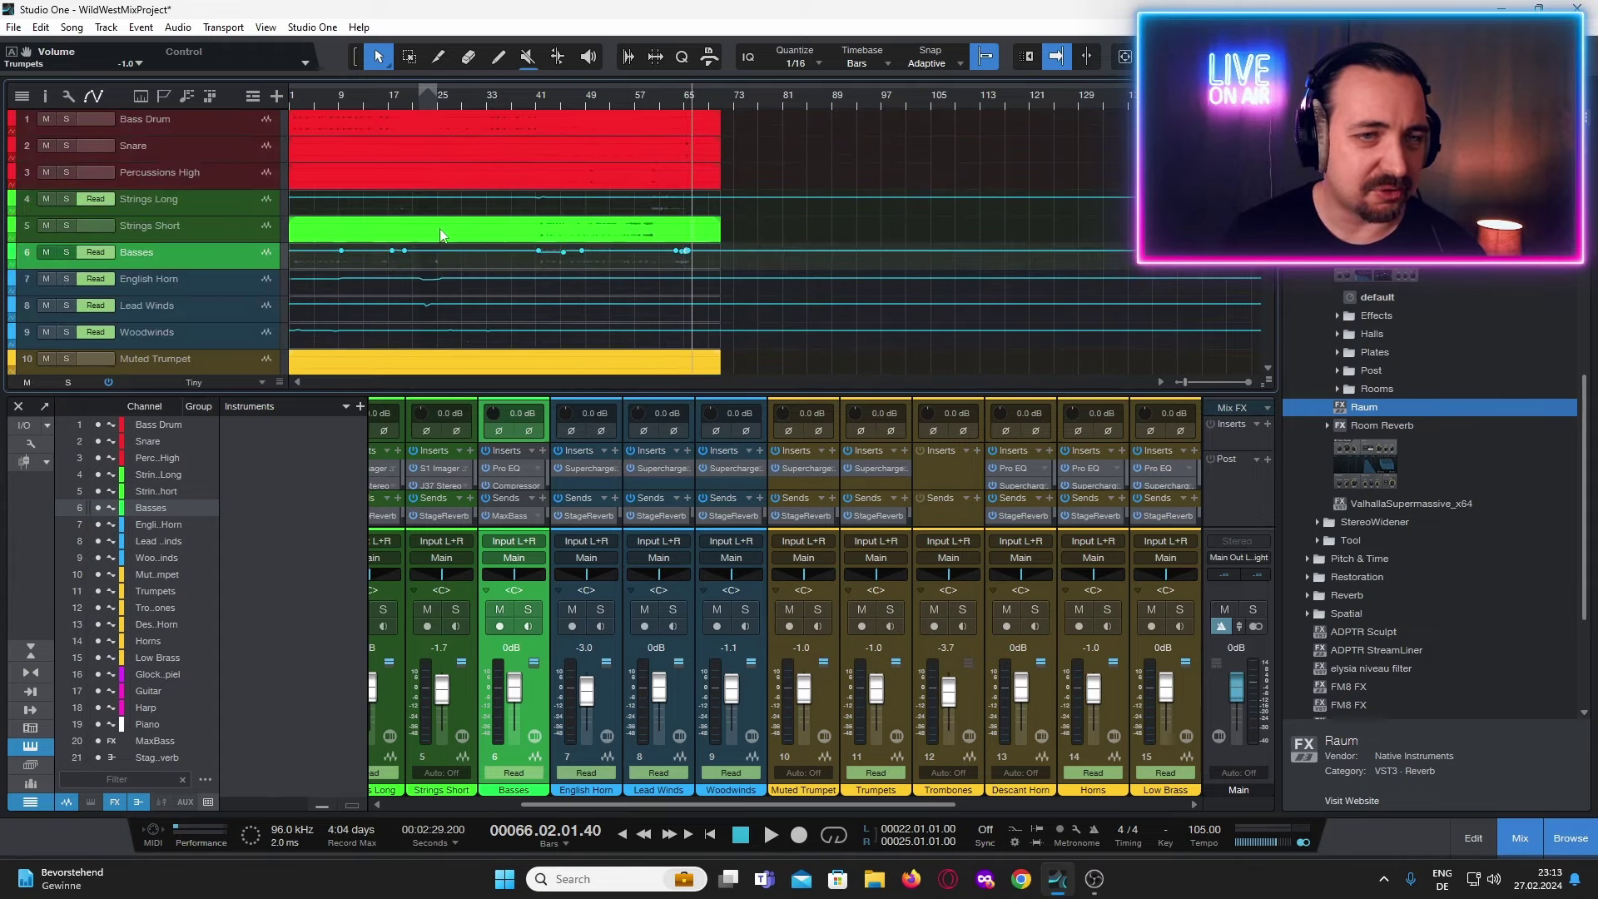
Select the Strings Long track, play its volume automation from bar 41 and stop playback.
{"action": "left_click", "coordinate": [217, 202]}
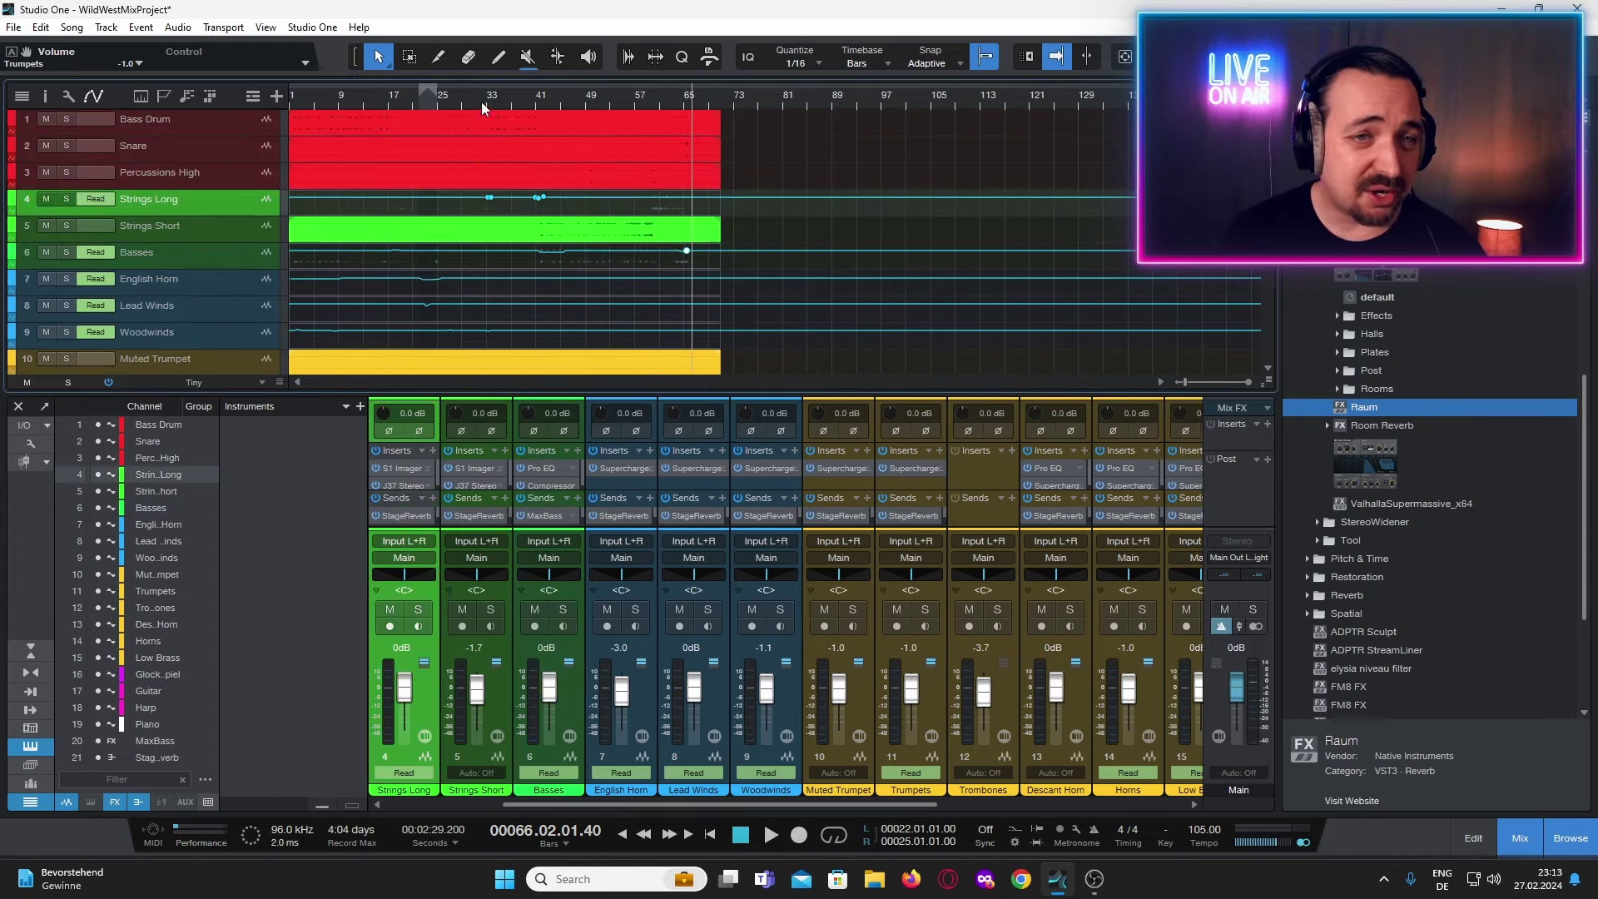
{"action": "scroll", "coordinate": [481, 102], "scroll_direction": "up", "scroll_amount": 3}
{"action": "scroll", "coordinate": [530, 182], "scroll_direction": "up", "scroll_amount": 1}
{"action": "scroll", "coordinate": [530, 181], "scroll_direction": "up", "scroll_amount": 1}
{"action": "scroll", "coordinate": [561, 217], "scroll_direction": "left", "scroll_amount": 3}
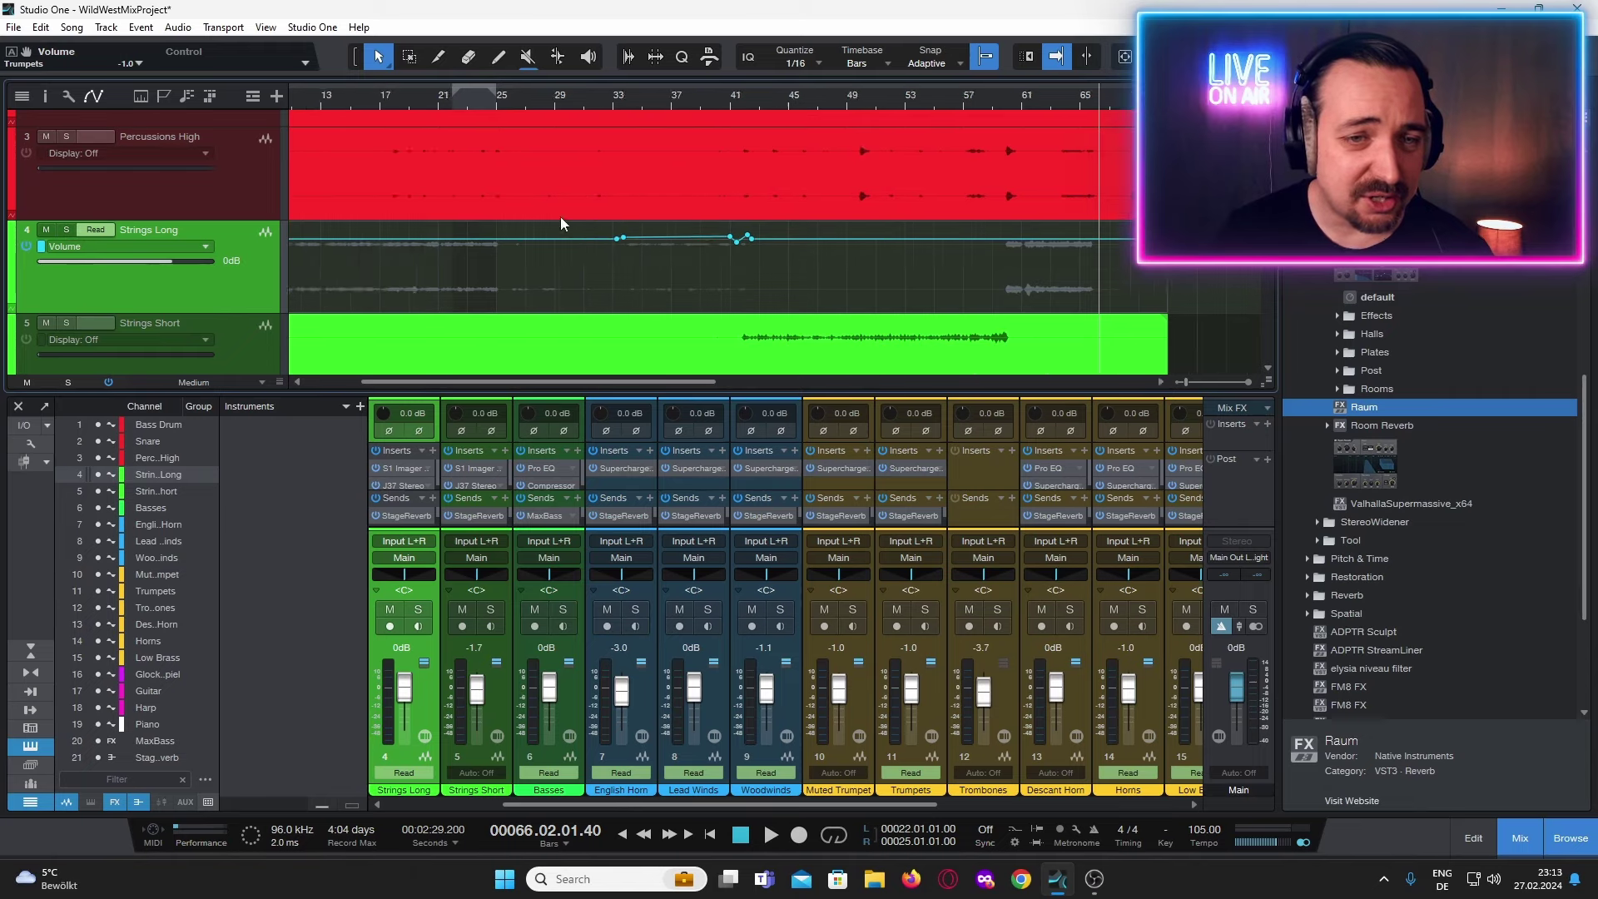
{"action": "left_click", "coordinate": [852, 106]}
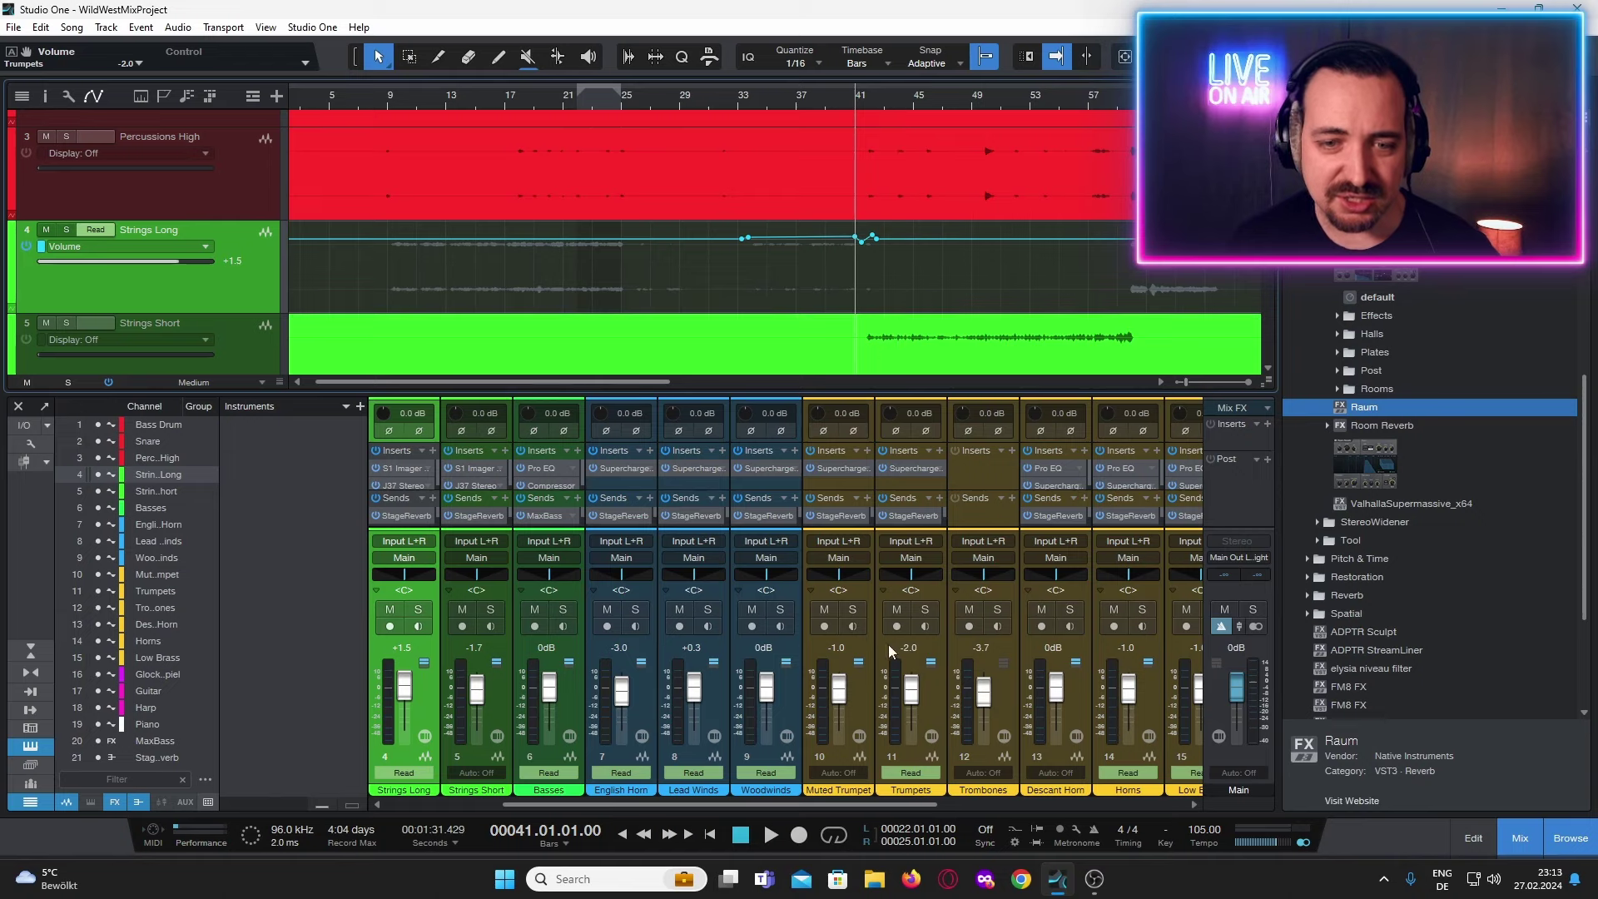
{"action": "left_click", "coordinate": [772, 838]}
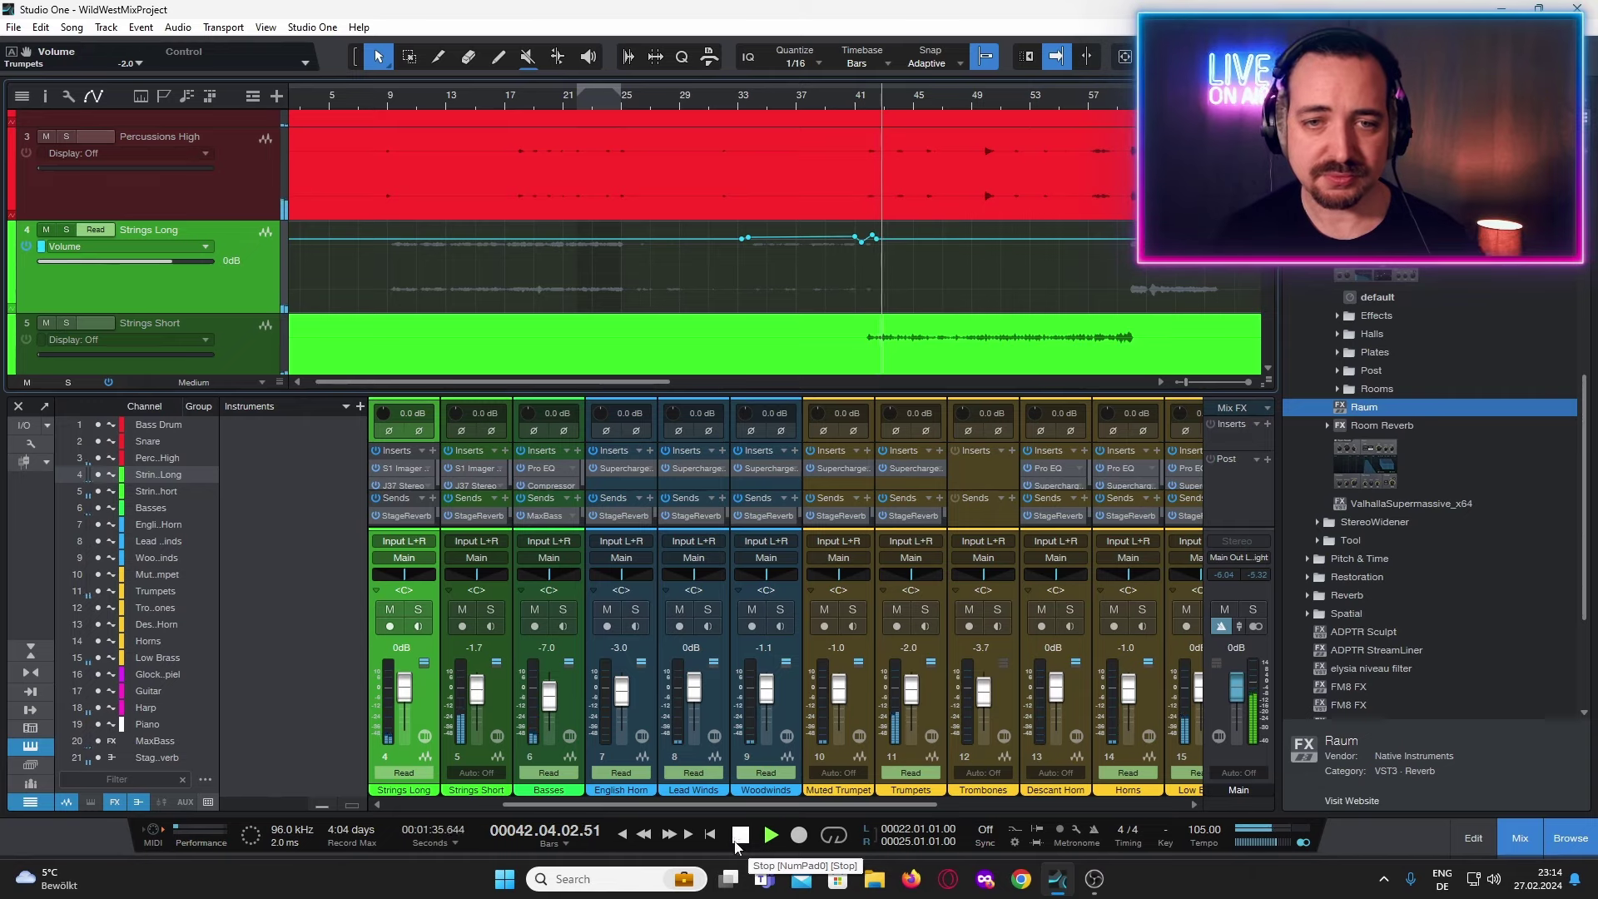
{"action": "left_click", "coordinate": [736, 839]}
Place the playhead at bar 33 and examine the volume automation of Strings Long, Basses and English Horn.
{"action": "left_click", "coordinate": [730, 97]}
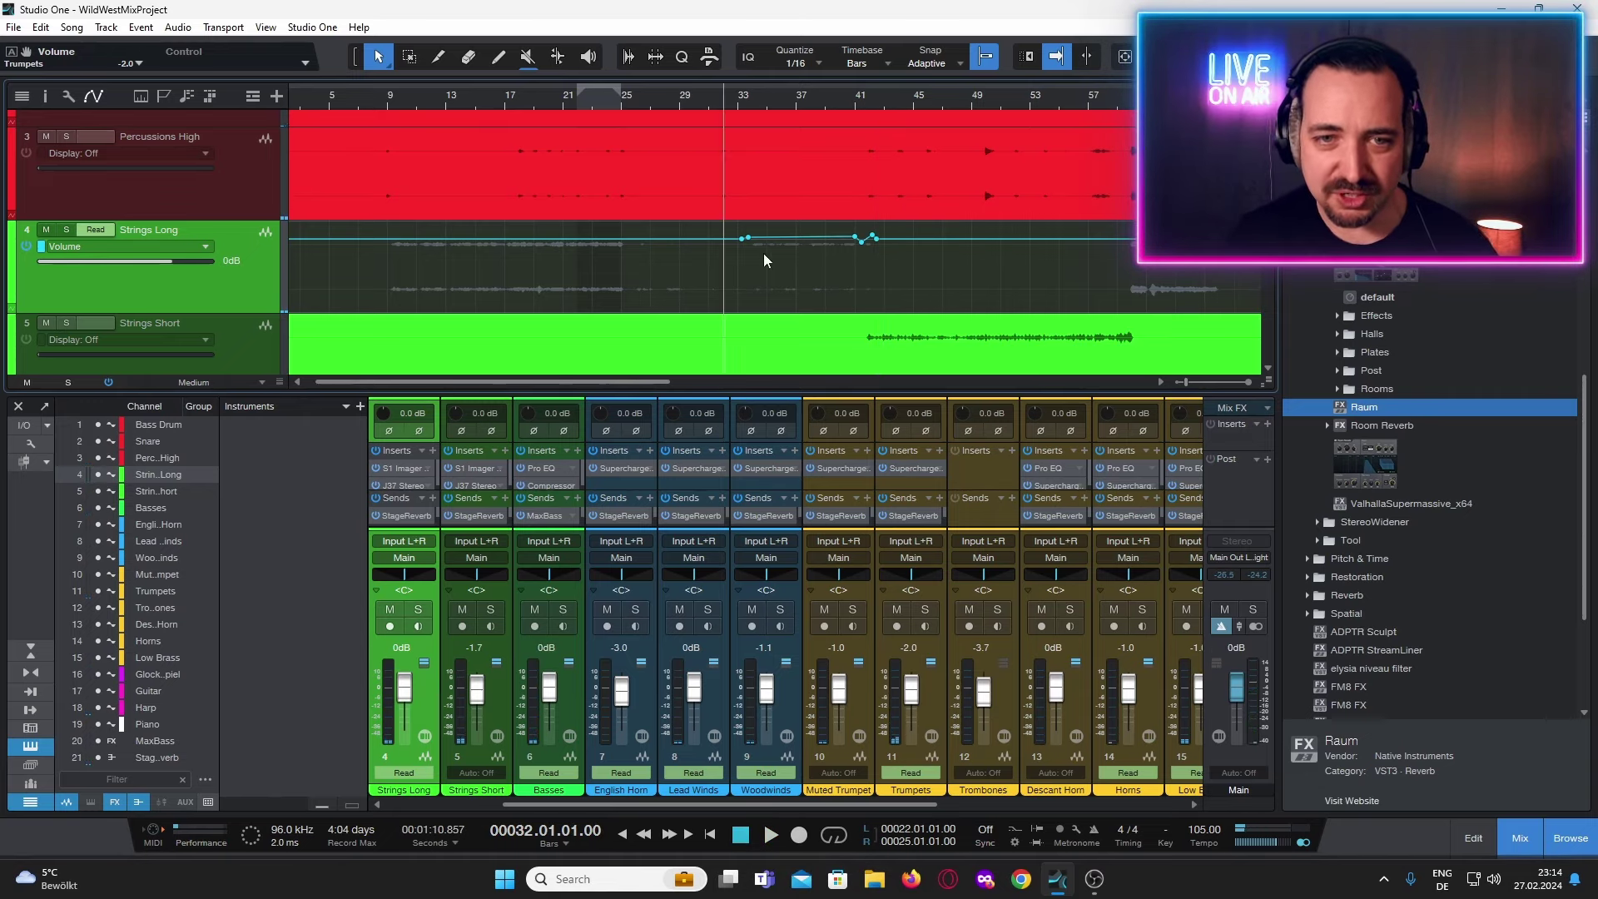
{"action": "scroll", "coordinate": [813, 250], "scroll_direction": "up", "scroll_amount": 3}
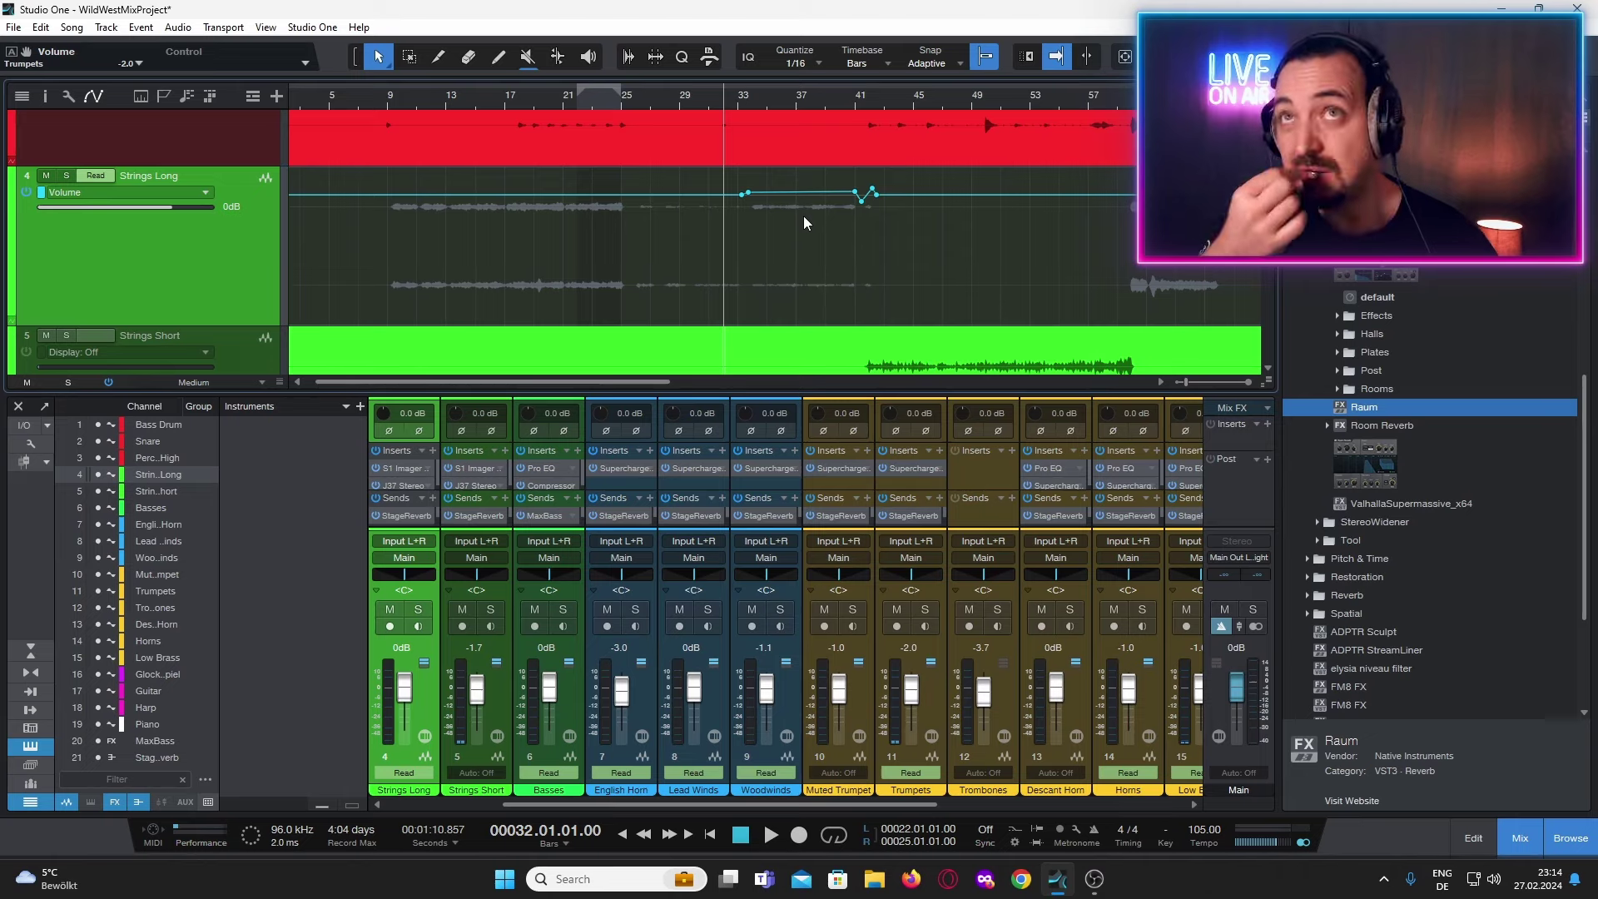
{"action": "left_click", "coordinate": [743, 231]}
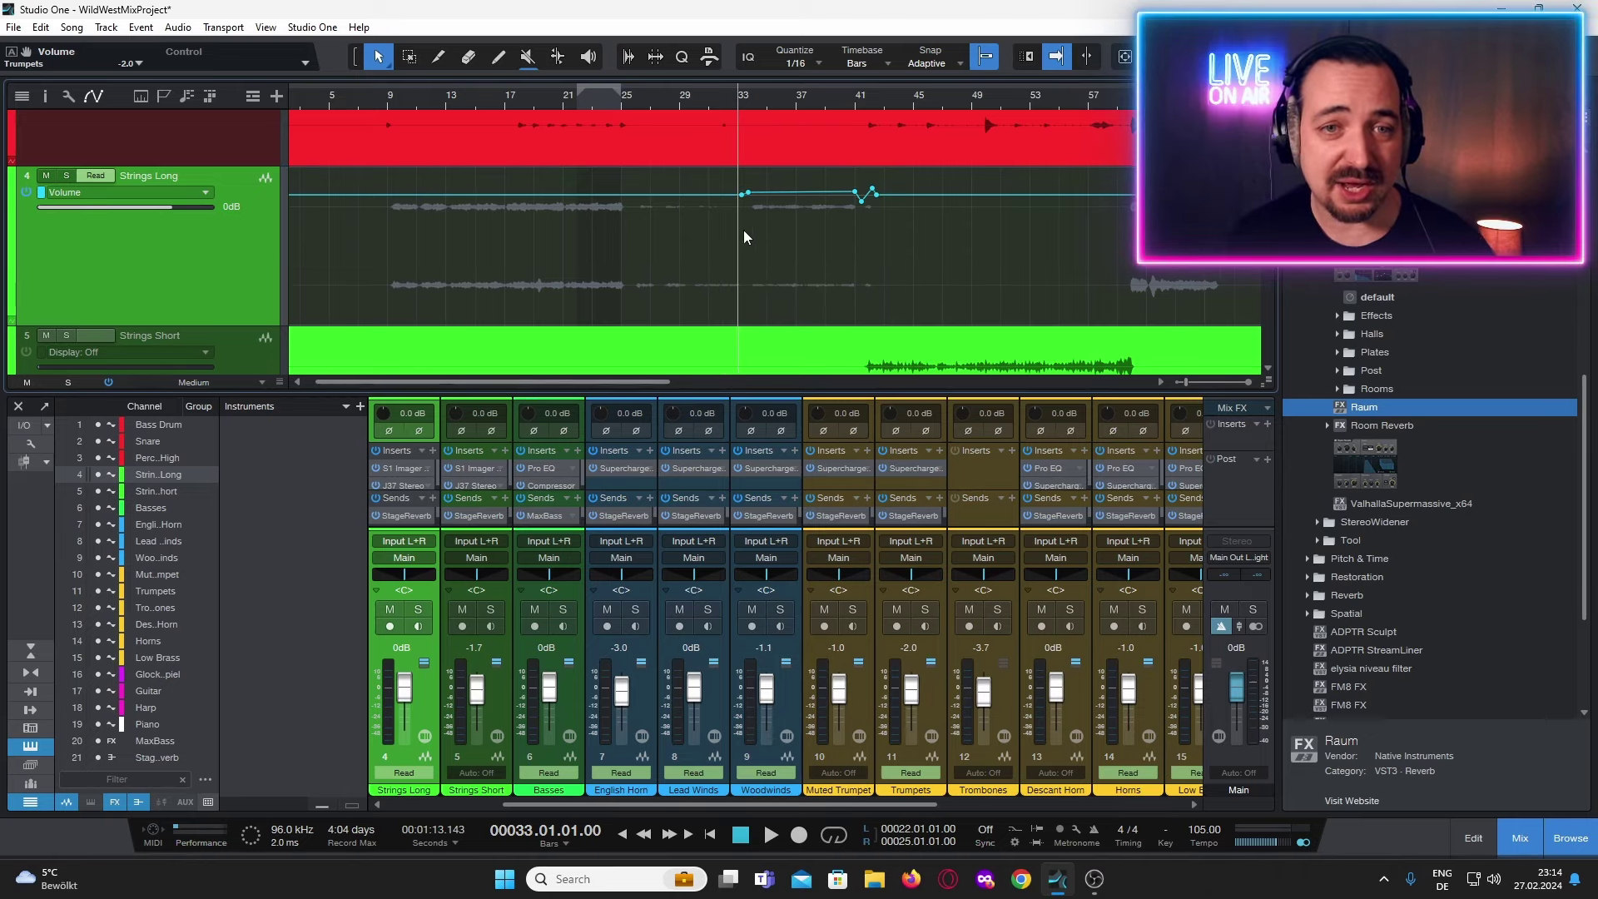
{"action": "scroll", "coordinate": [777, 254], "scroll_direction": "down", "scroll_amount": 4}
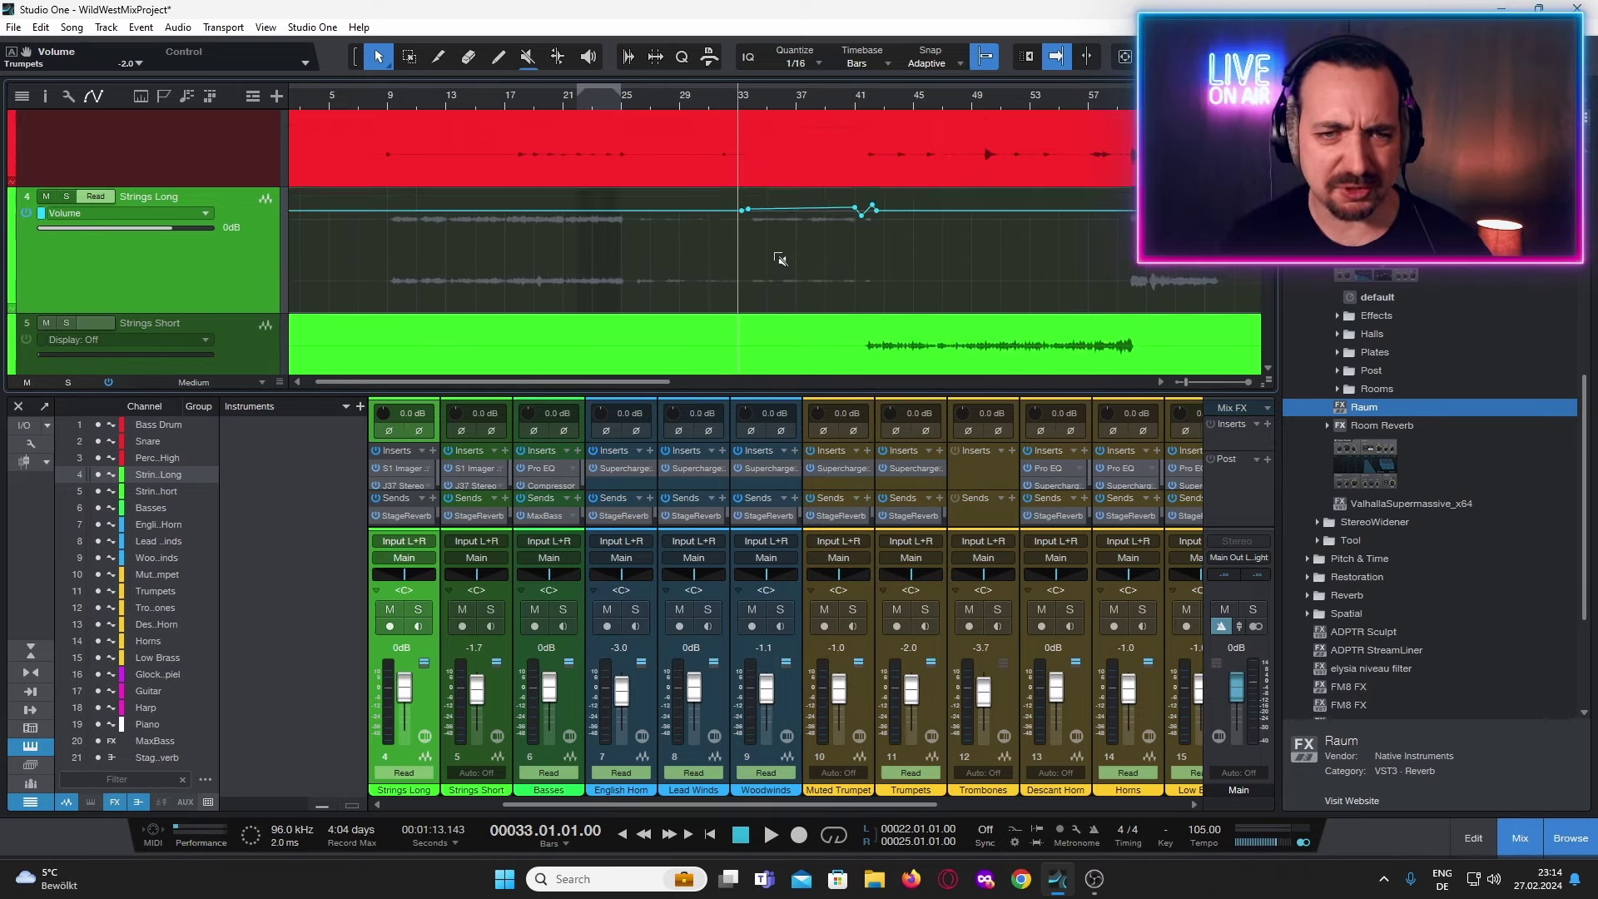
{"action": "scroll", "coordinate": [773, 254], "scroll_direction": "down", "scroll_amount": 4}
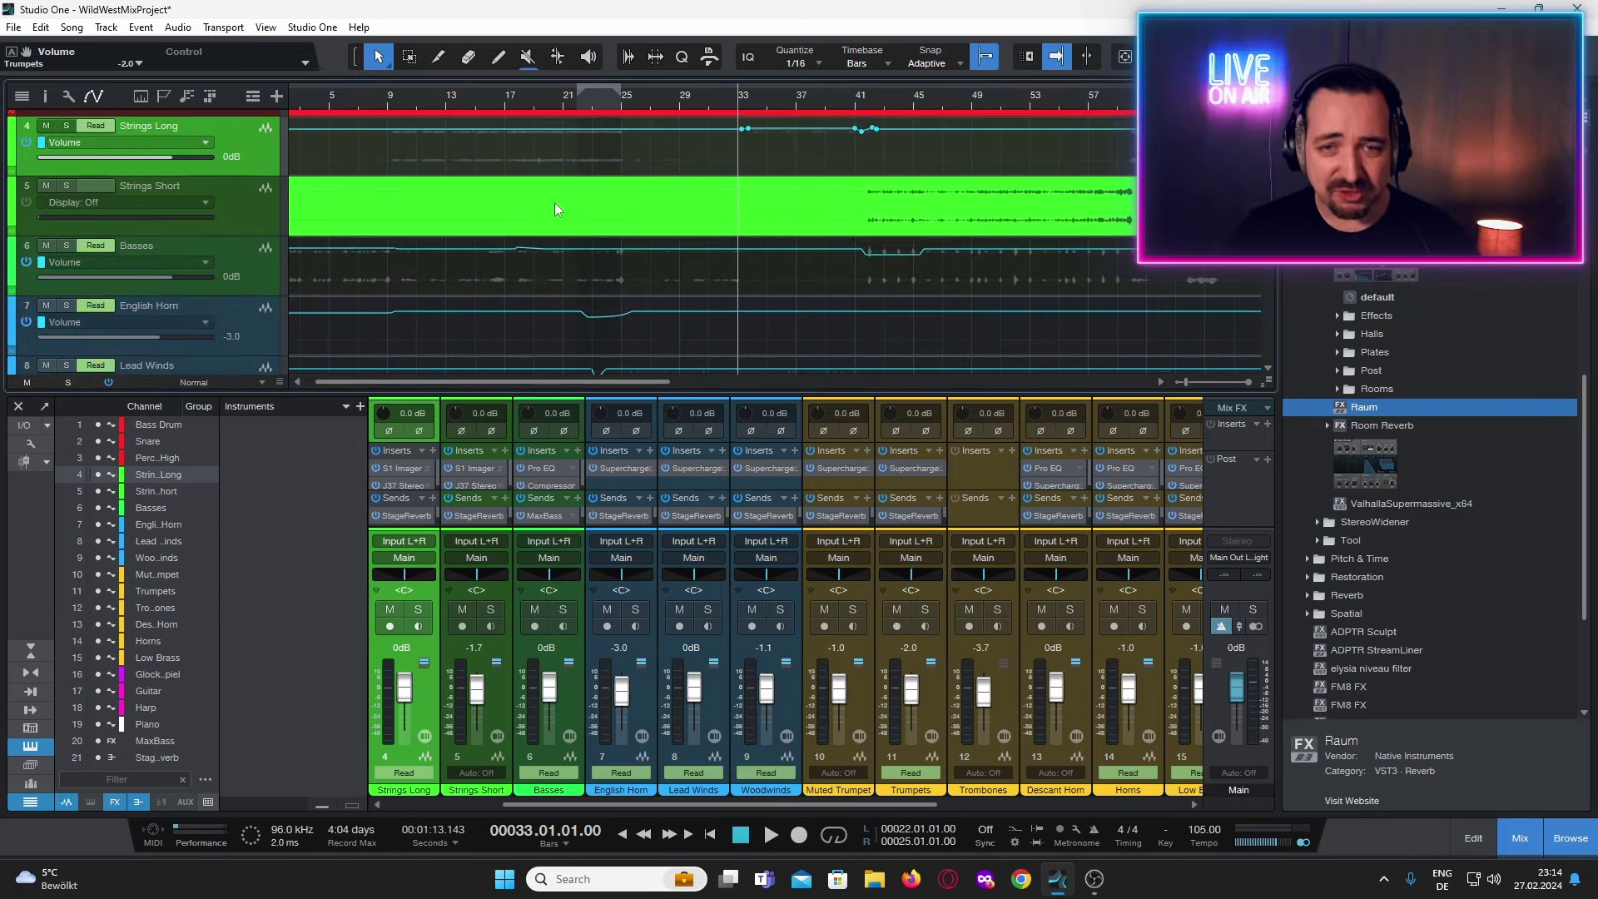
{"action": "scroll", "coordinate": [876, 268], "scroll_direction": "right", "scroll_amount": 2}
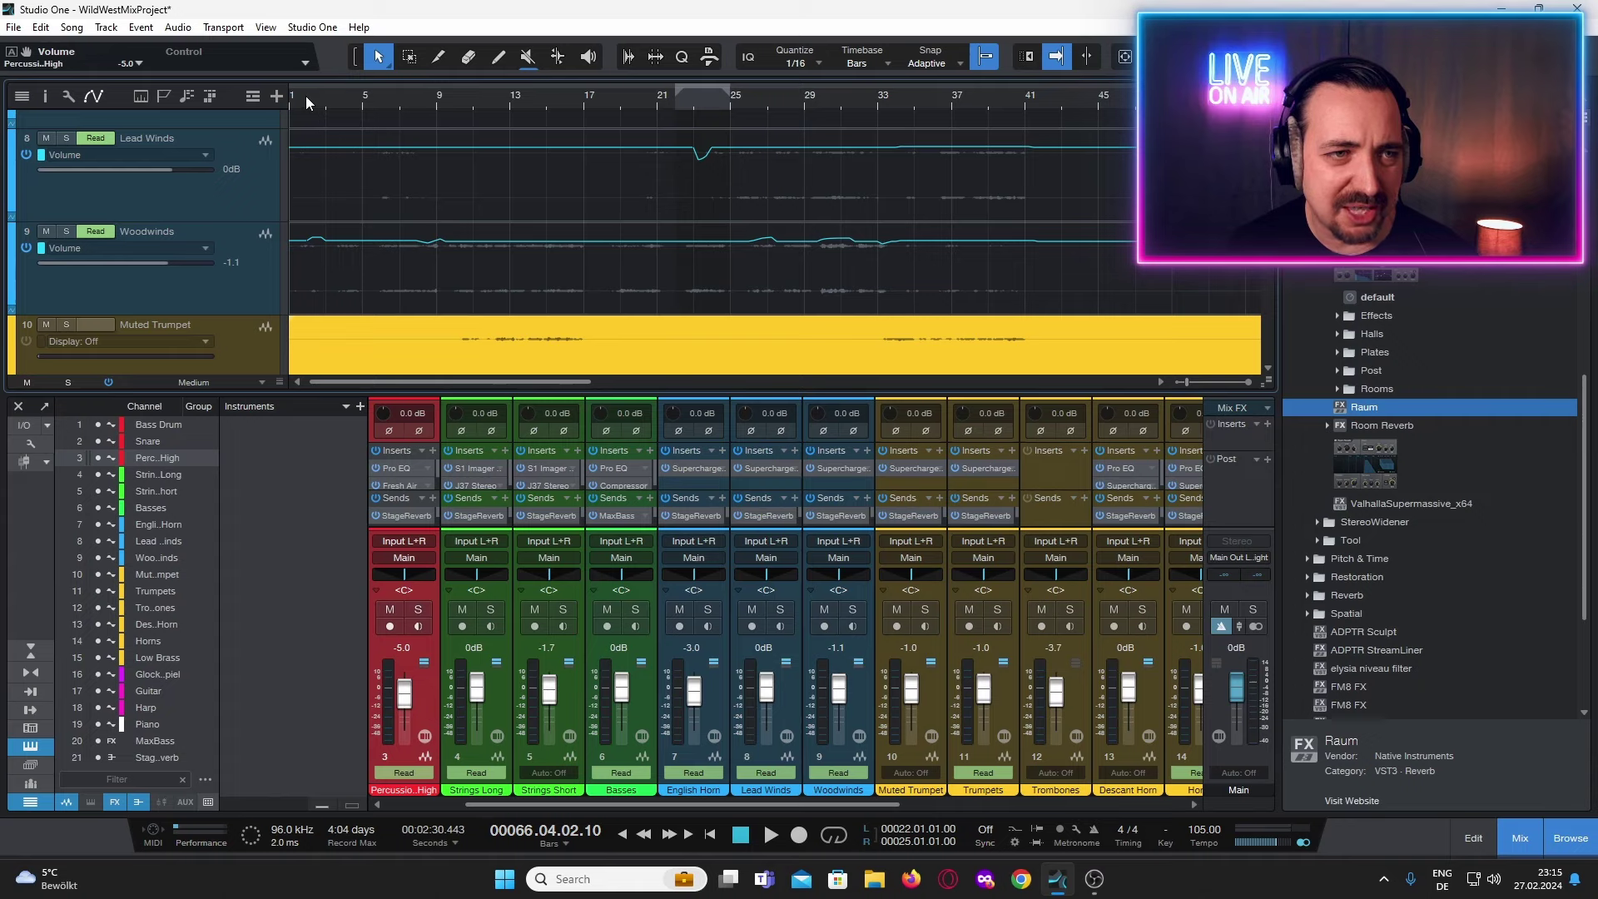
Listen to the opening bars from the song start and inspect the Woodwinds volume automation there up close.
{"action": "left_click", "coordinate": [364, 103]}
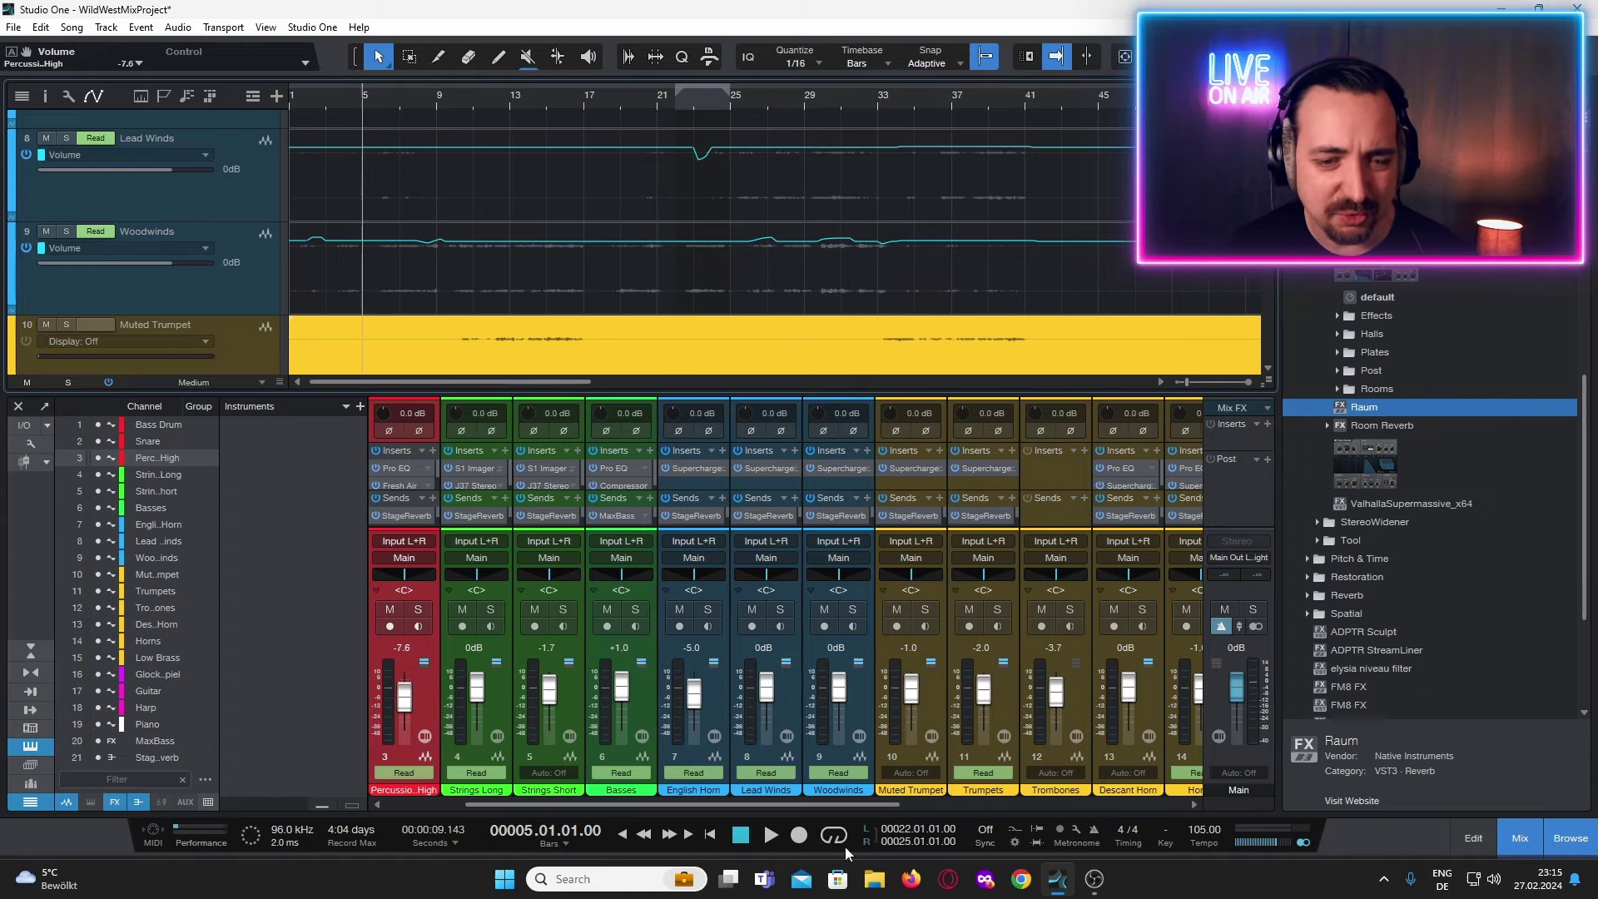
{"action": "left_click", "coordinate": [714, 836]}
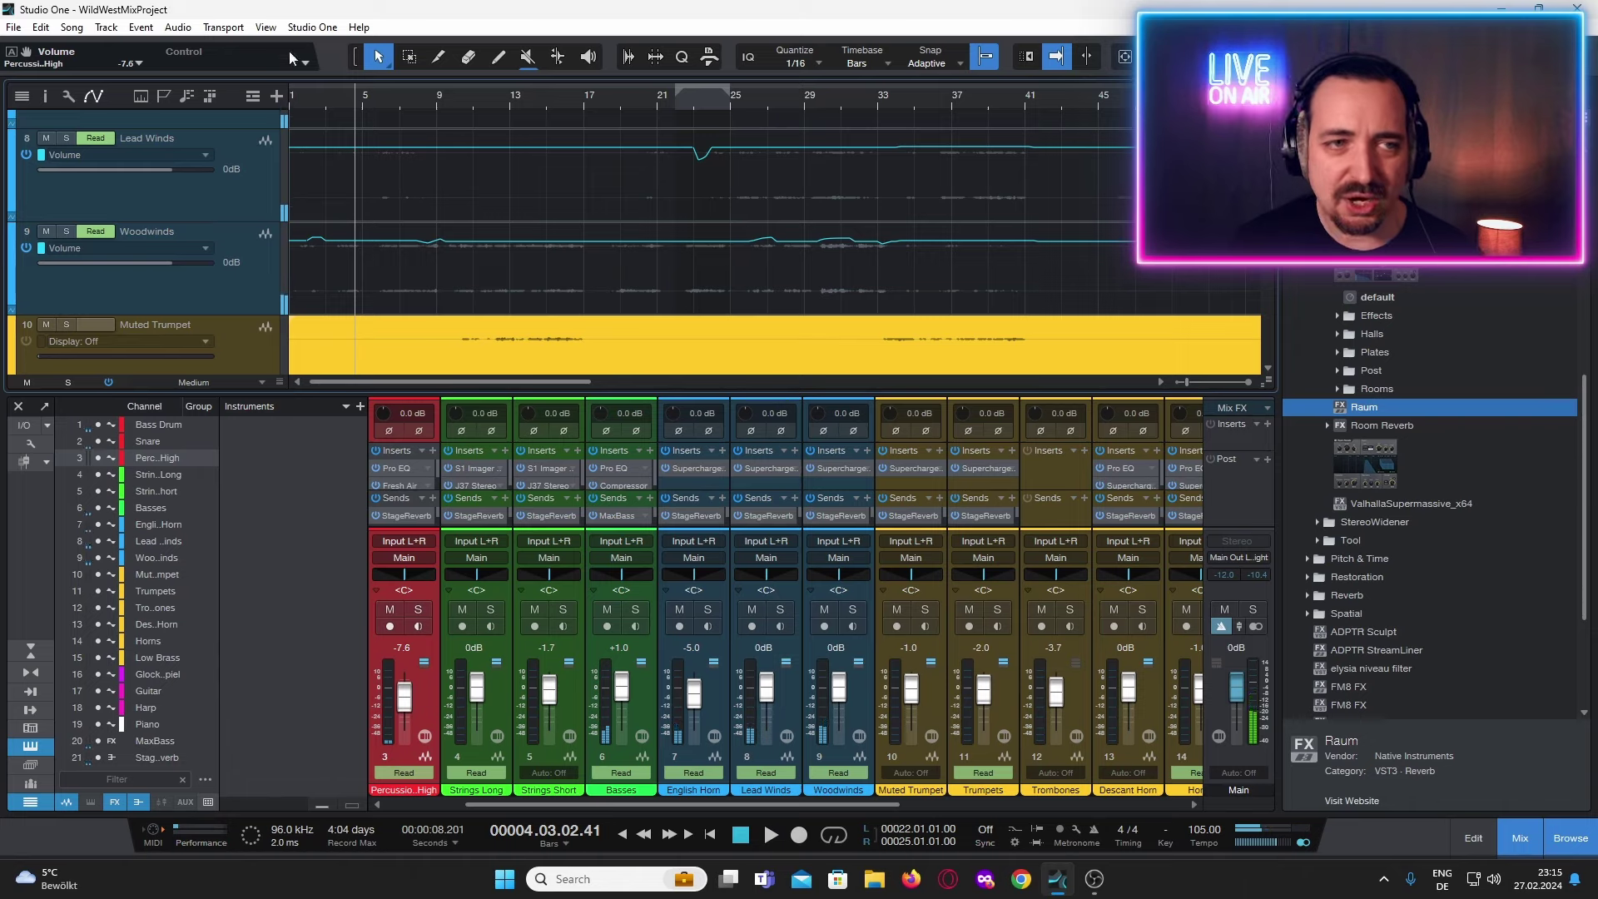
{"action": "scroll", "coordinate": [323, 102], "scroll_direction": "up", "scroll_amount": 3}
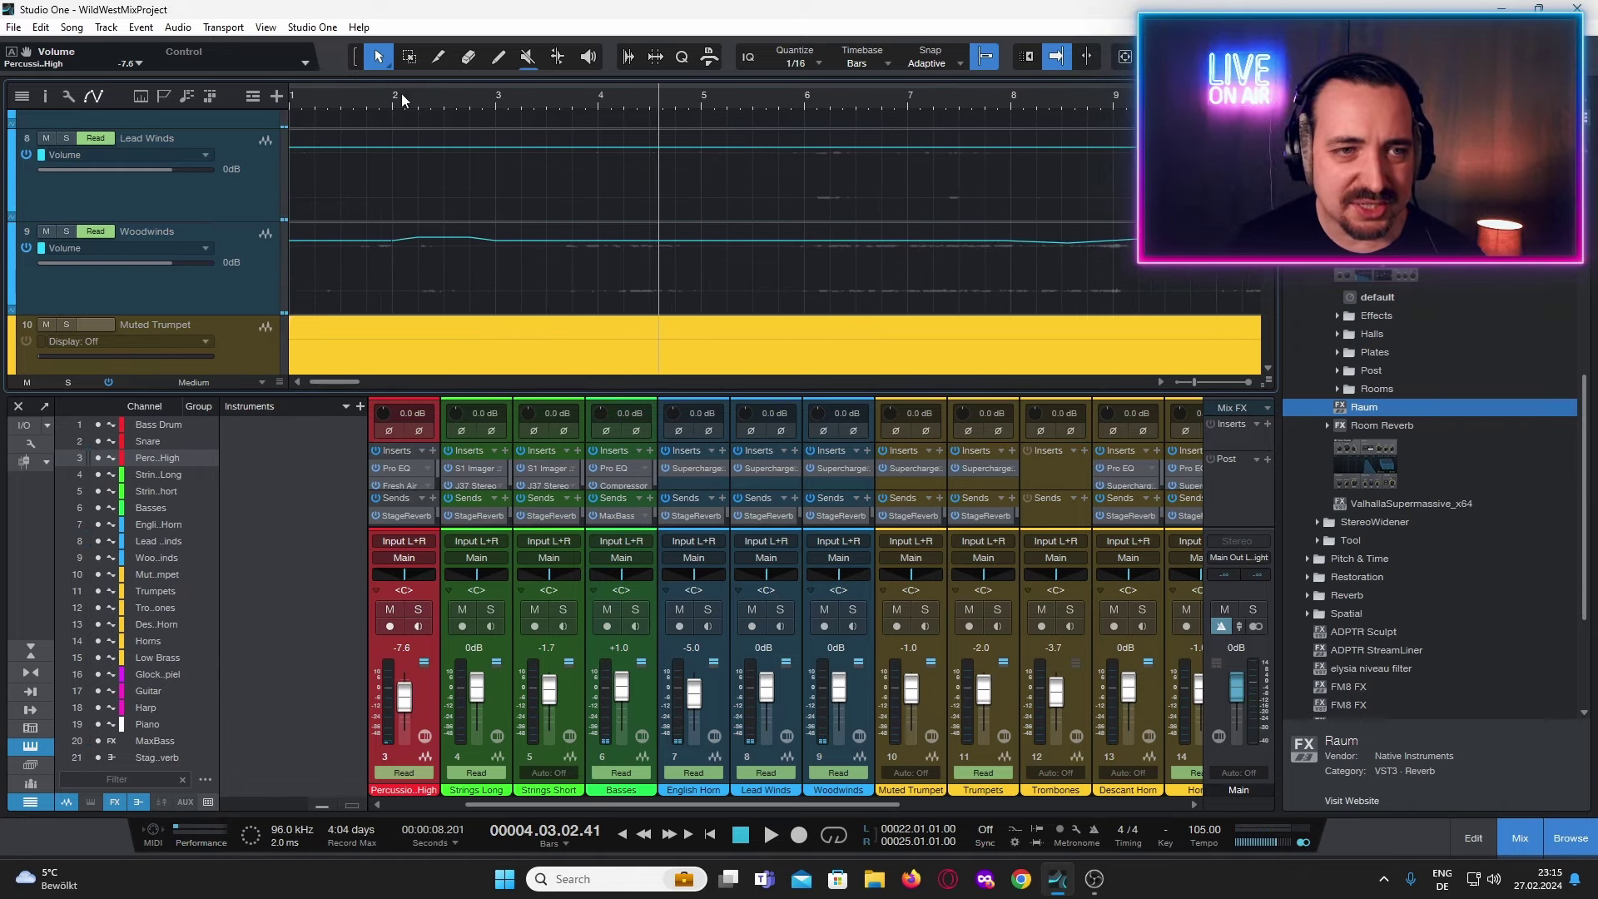
Examine the opening Woodwinds volume automation, play it from bar 4 and stop playback at bar 9.
{"action": "scroll", "coordinate": [402, 100], "scroll_direction": "up", "scroll_amount": 2}
{"action": "scroll", "coordinate": [438, 248], "scroll_direction": "up", "scroll_amount": 3}
{"action": "scroll", "coordinate": [444, 200], "scroll_direction": "up", "scroll_amount": 1}
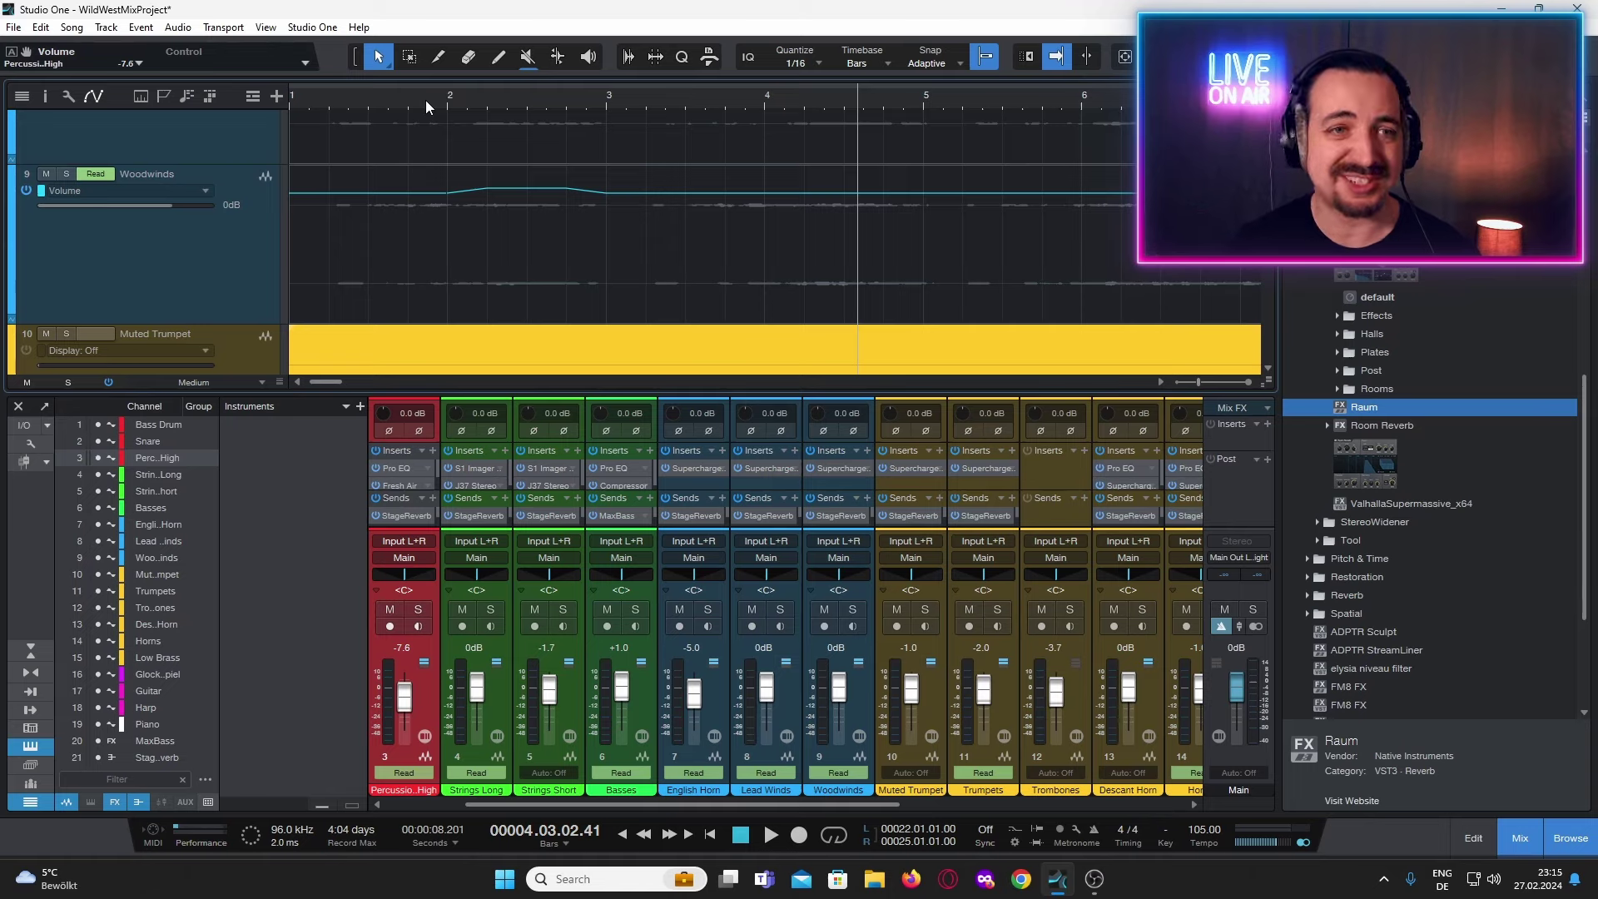
{"action": "scroll", "coordinate": [587, 100], "scroll_direction": "down", "scroll_amount": 5}
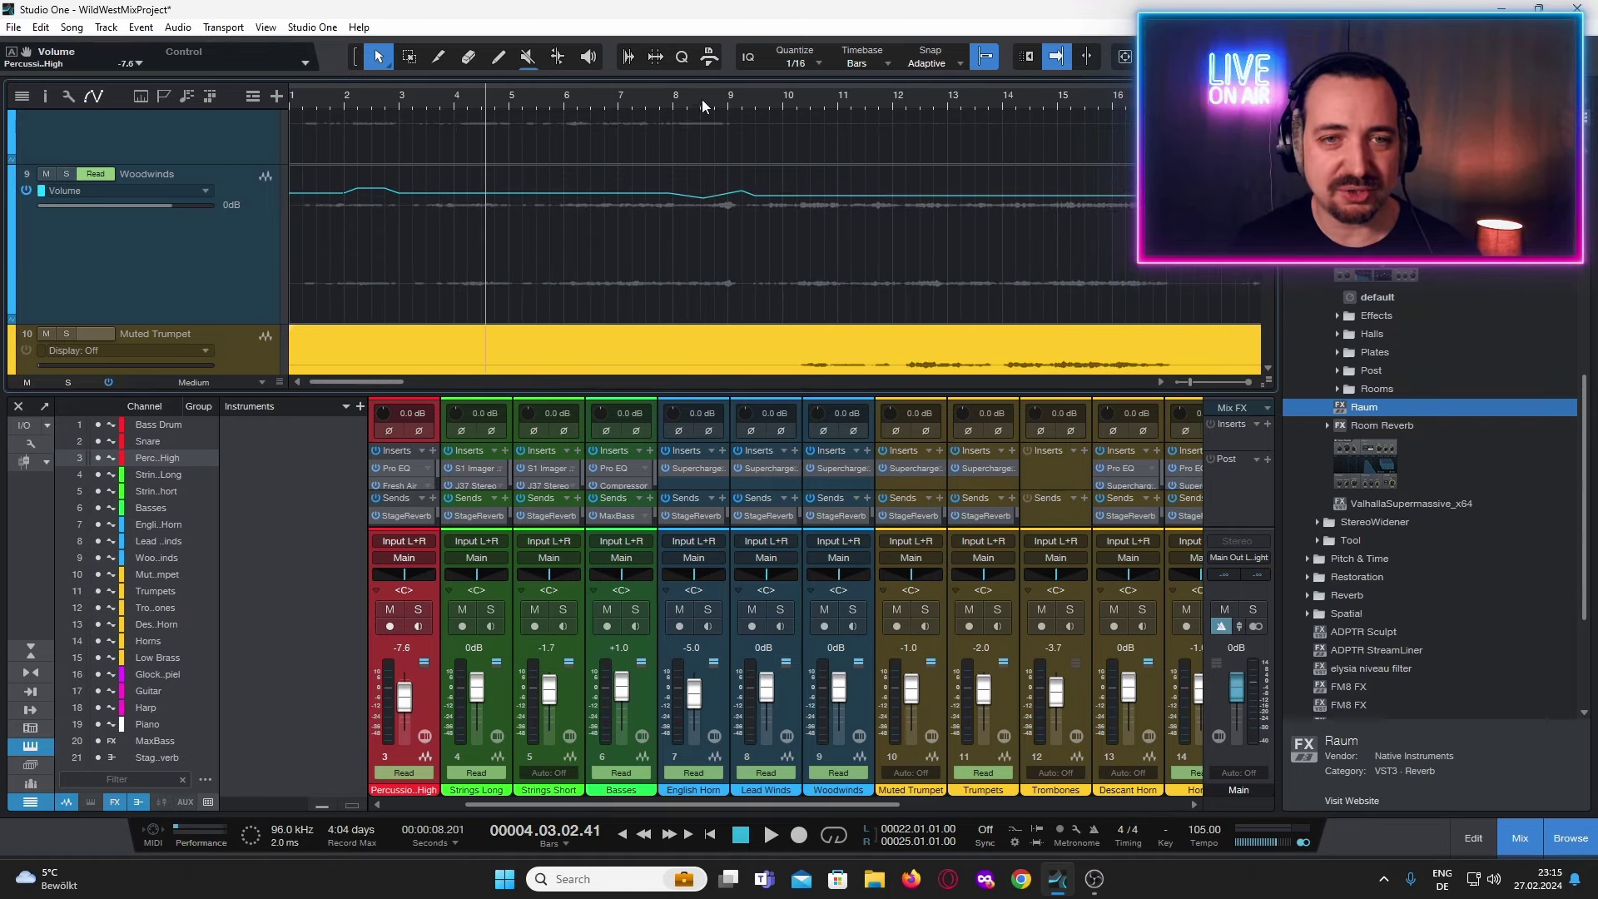
{"action": "left_click", "coordinate": [770, 833]}
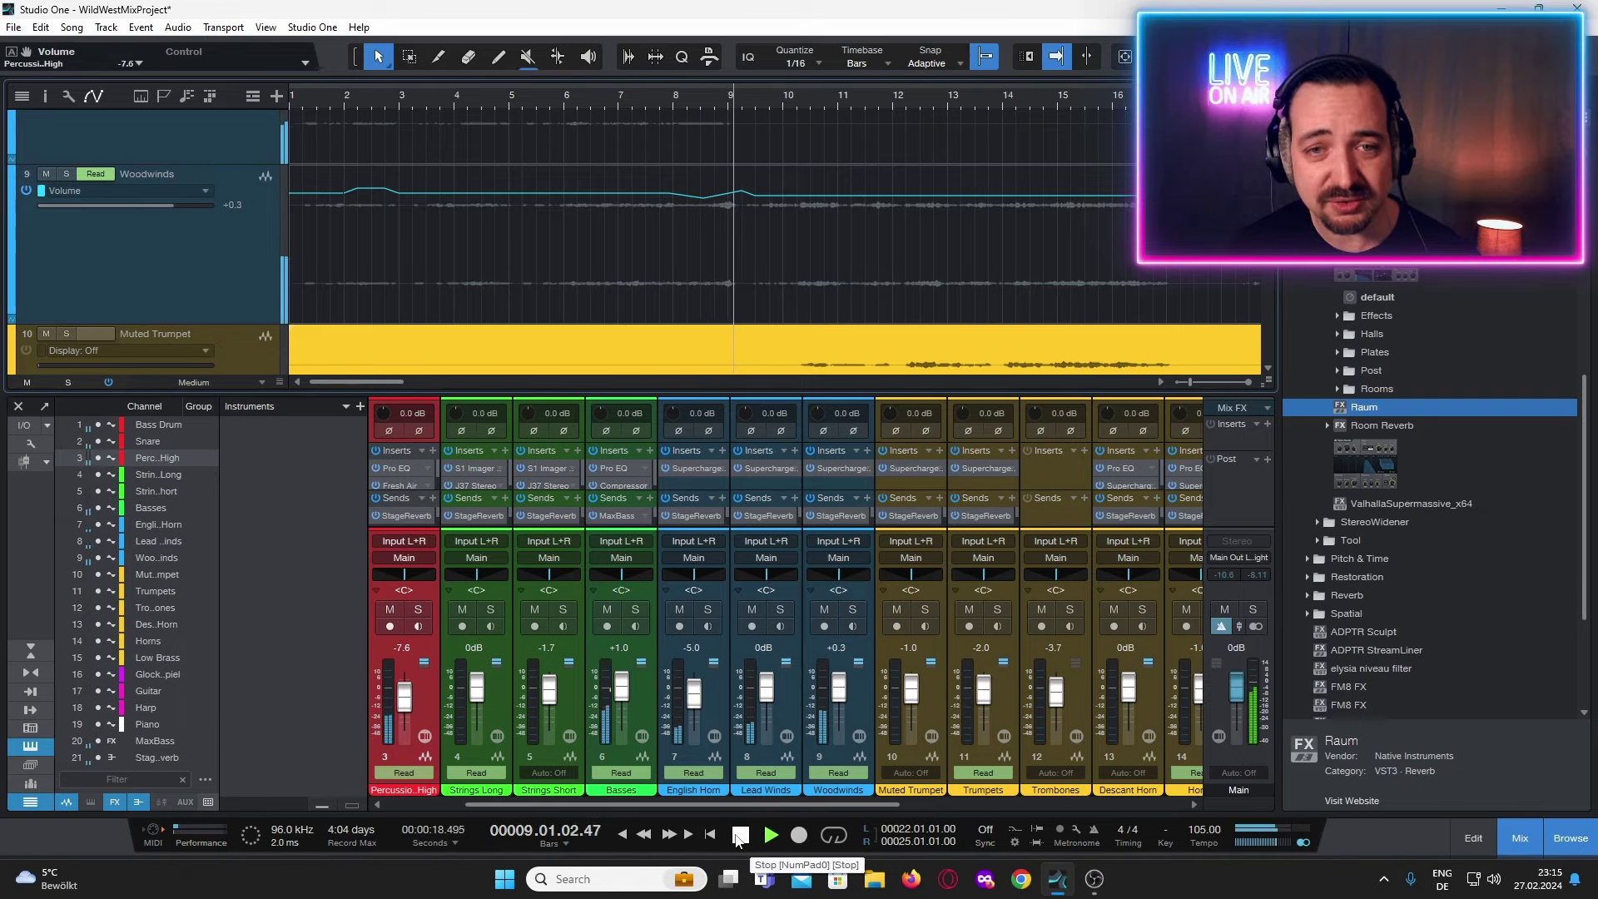
{"action": "left_click", "coordinate": [736, 836]}
Play the Woodwinds volume automation from bar 26 and stop playback in bar 27.
{"action": "scroll", "coordinate": [960, 210], "scroll_direction": "right", "scroll_amount": 4}
{"action": "scroll", "coordinate": [953, 213], "scroll_direction": "right", "scroll_amount": 3}
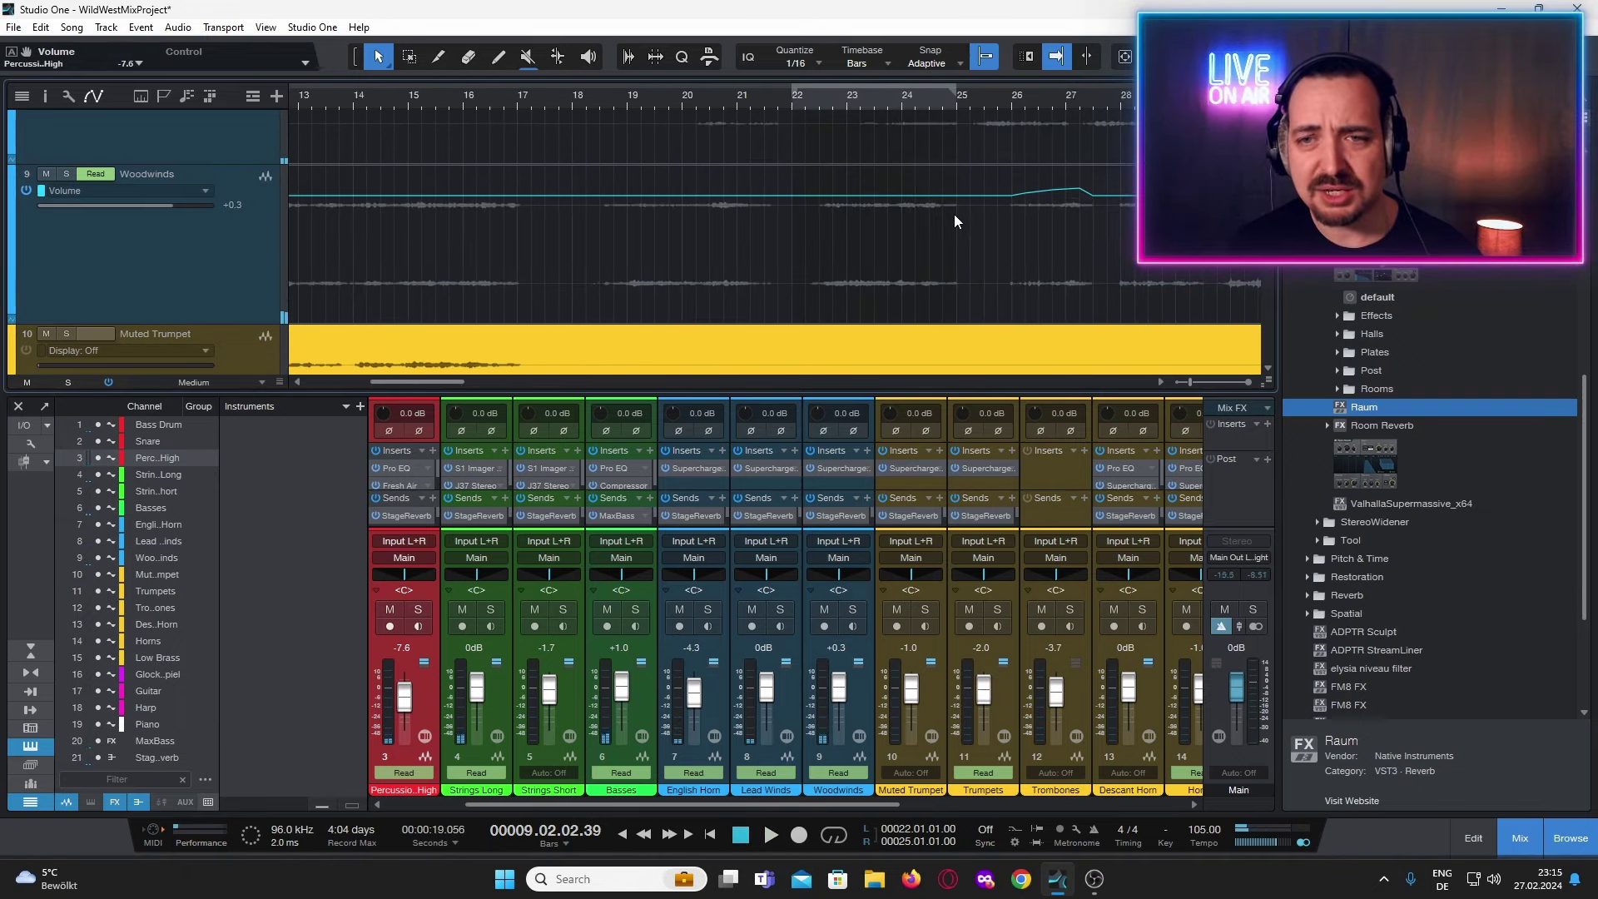
{"action": "left_click", "coordinate": [1008, 97]}
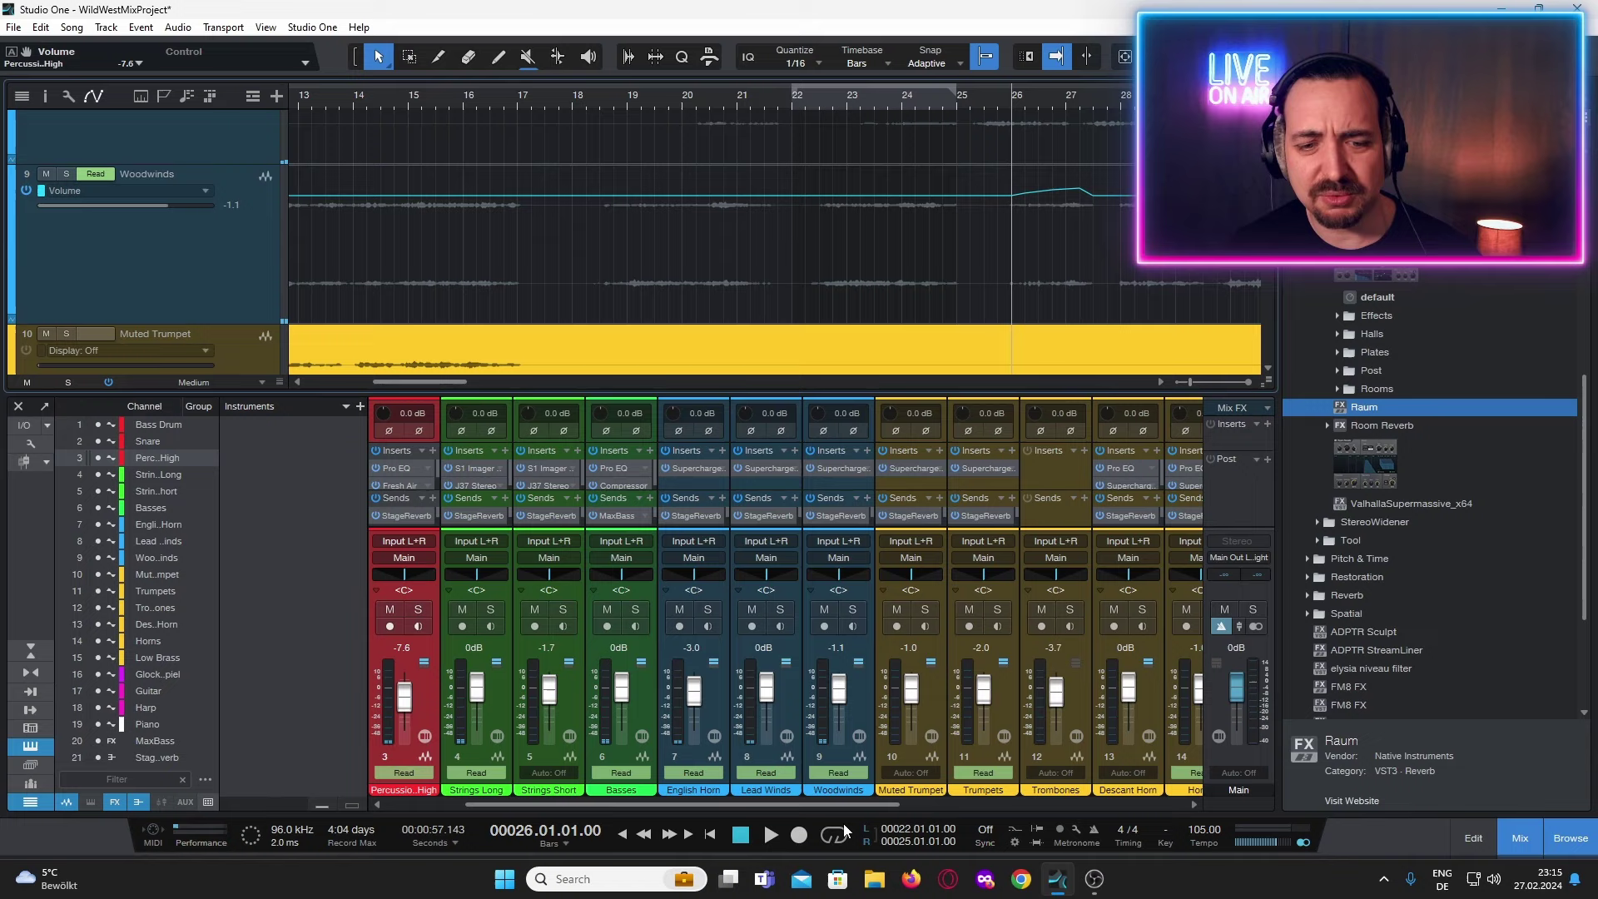
{"action": "left_click", "coordinate": [770, 835]}
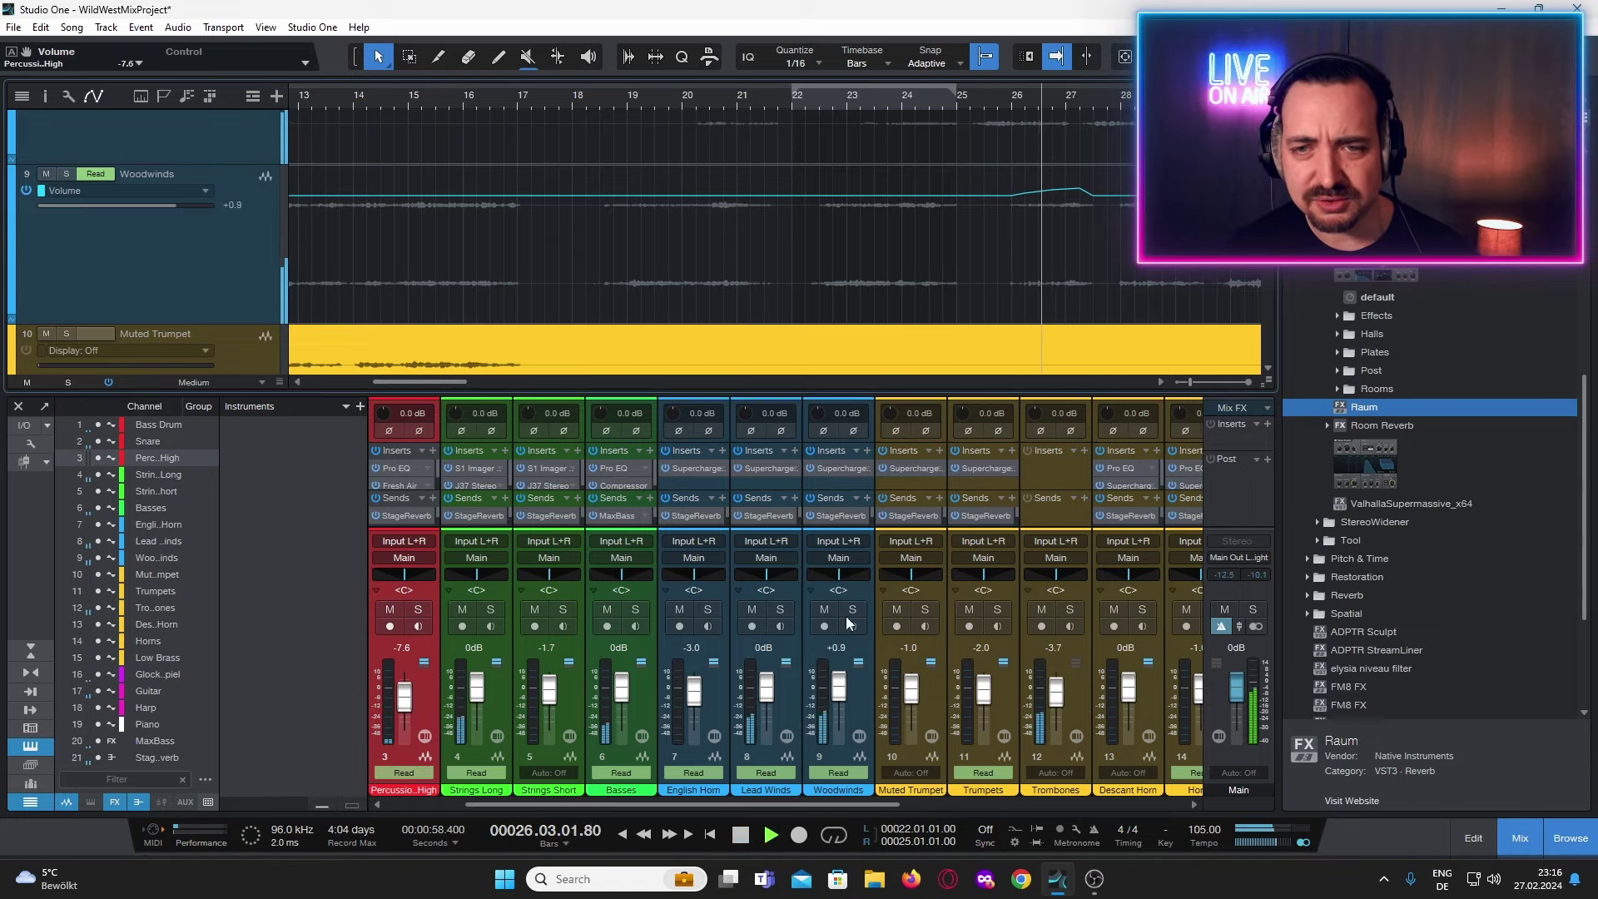
{"action": "scroll", "coordinate": [930, 263], "scroll_direction": "right", "scroll_amount": 1}
{"action": "key", "text": "f"}
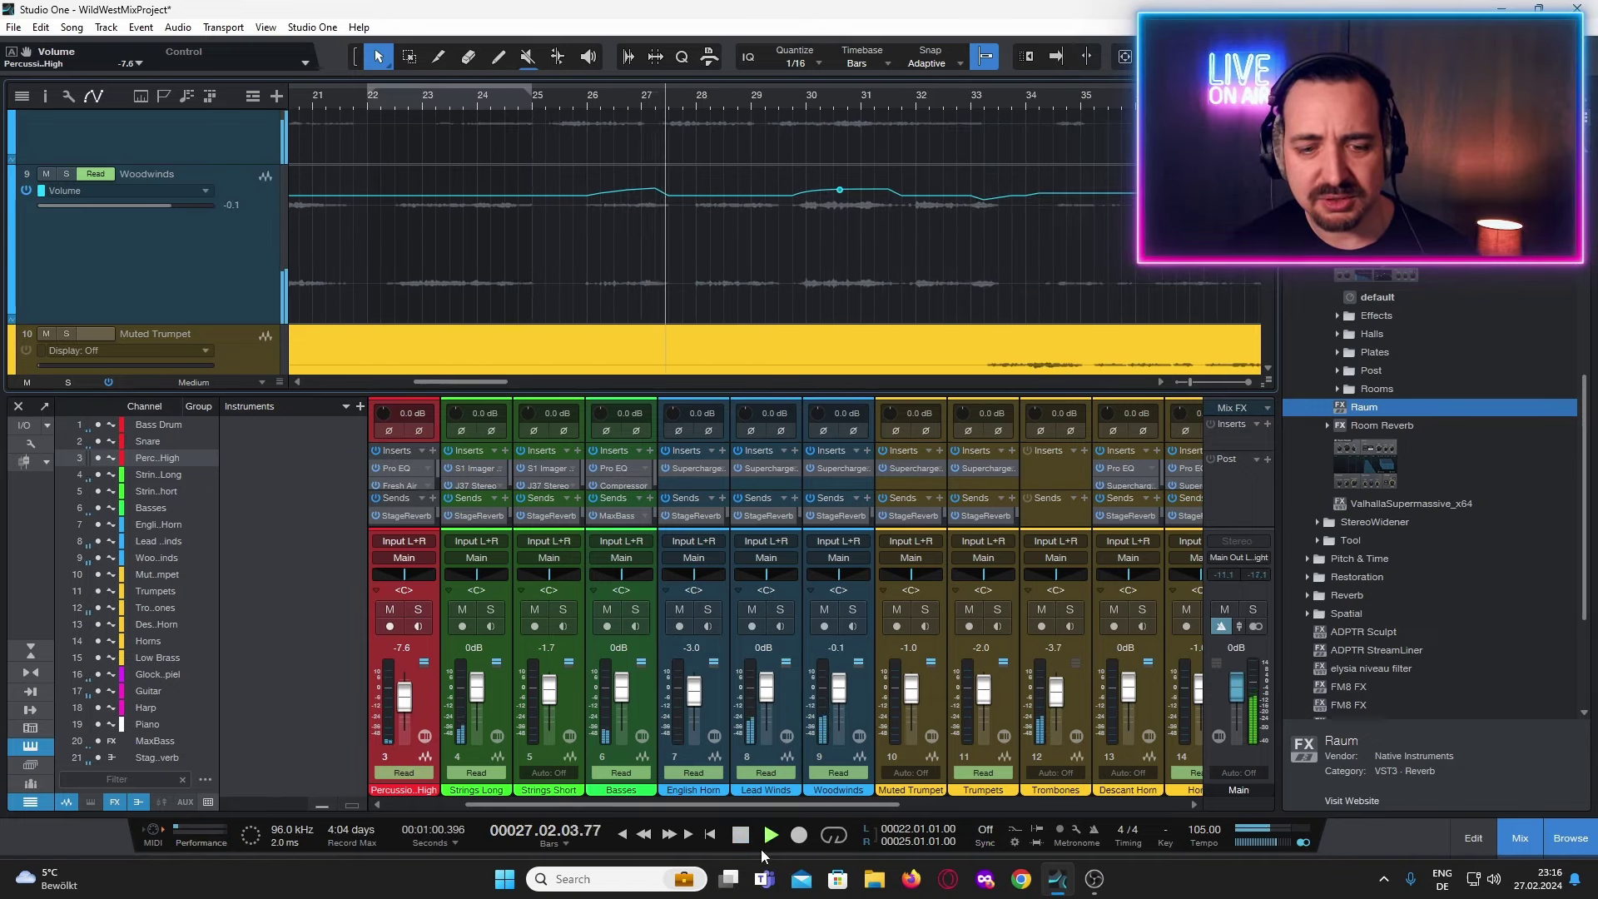
{"action": "left_click", "coordinate": [740, 839]}
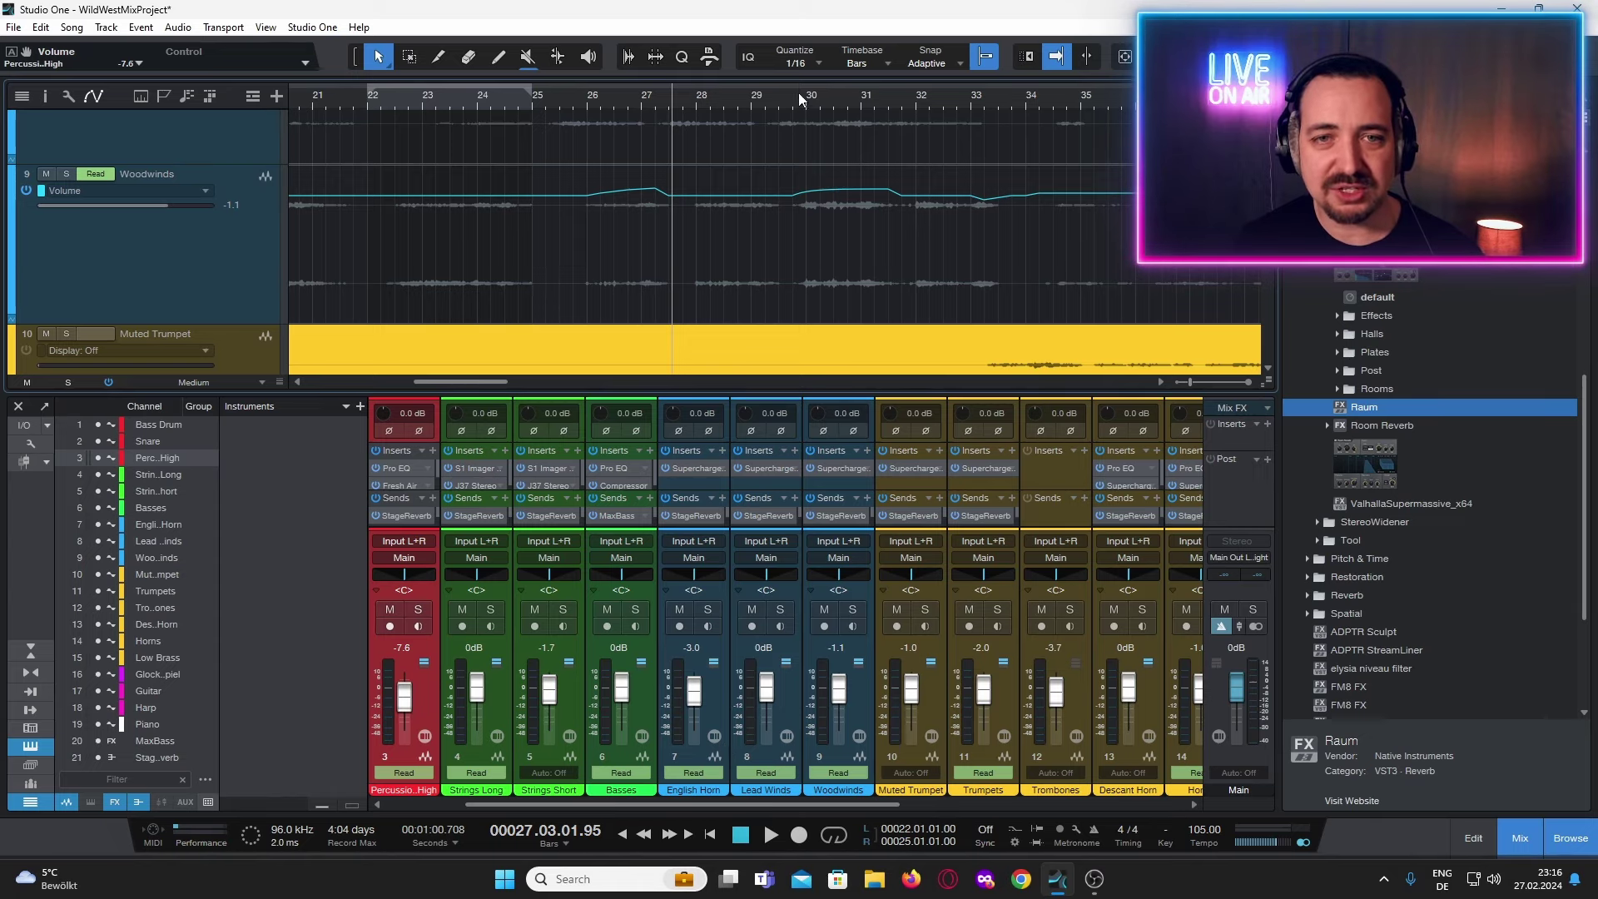
Place the playhead at the end of bar 29, save the project, and play the Woodwinds automation up to bar 34.
{"action": "left_click", "coordinate": [793, 169]}
{"action": "key", "text": "ctrl+s"}
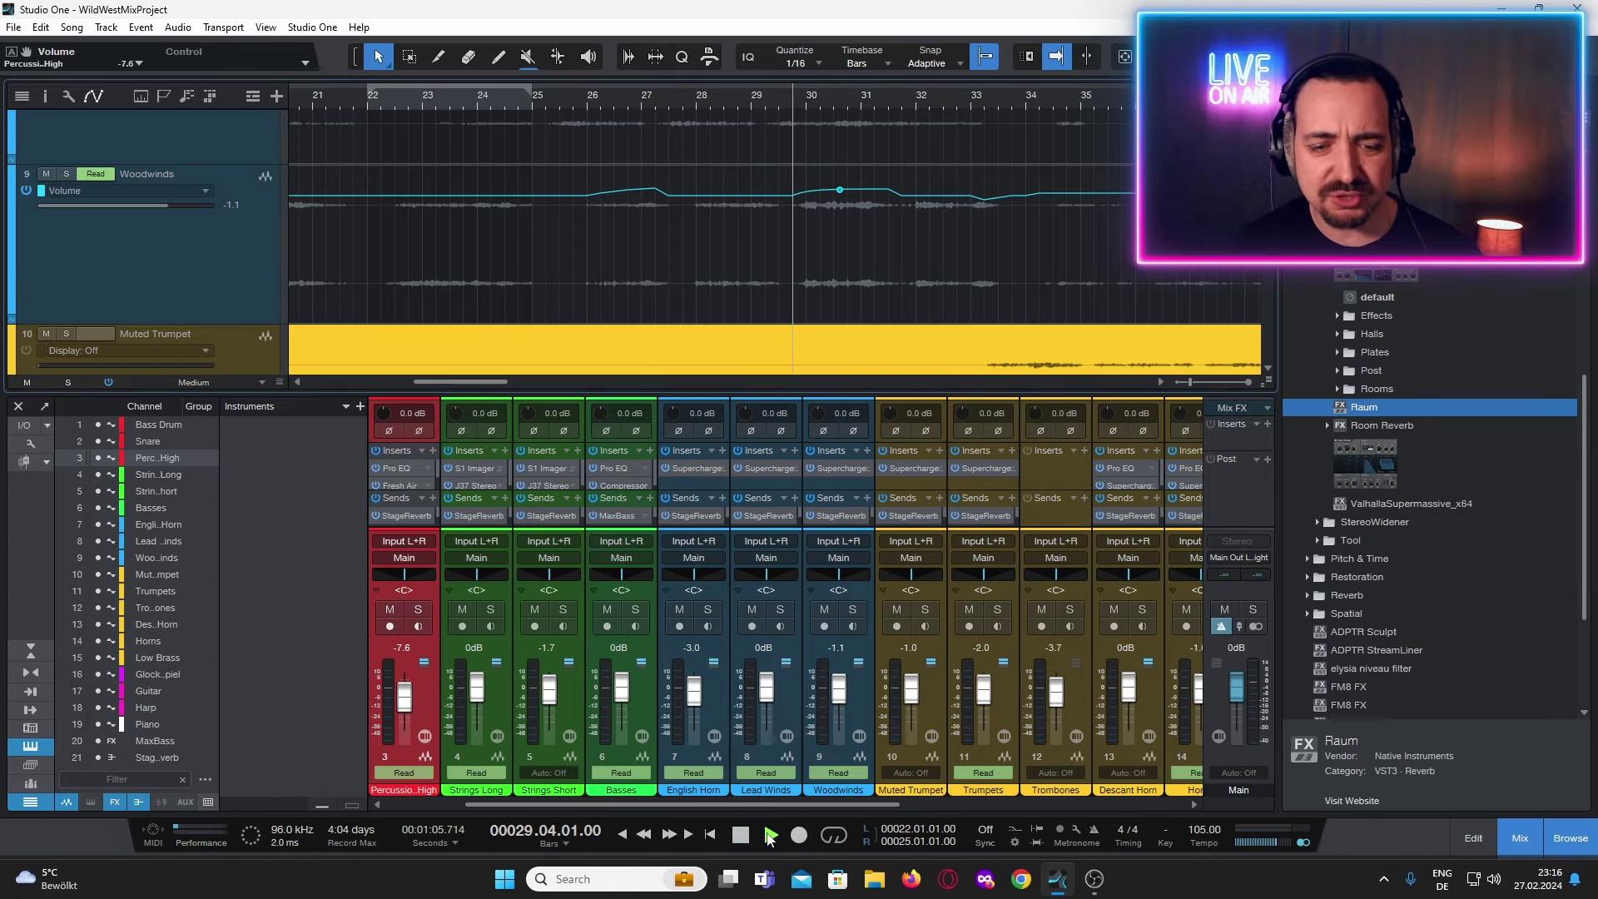
{"action": "left_click", "coordinate": [770, 838]}
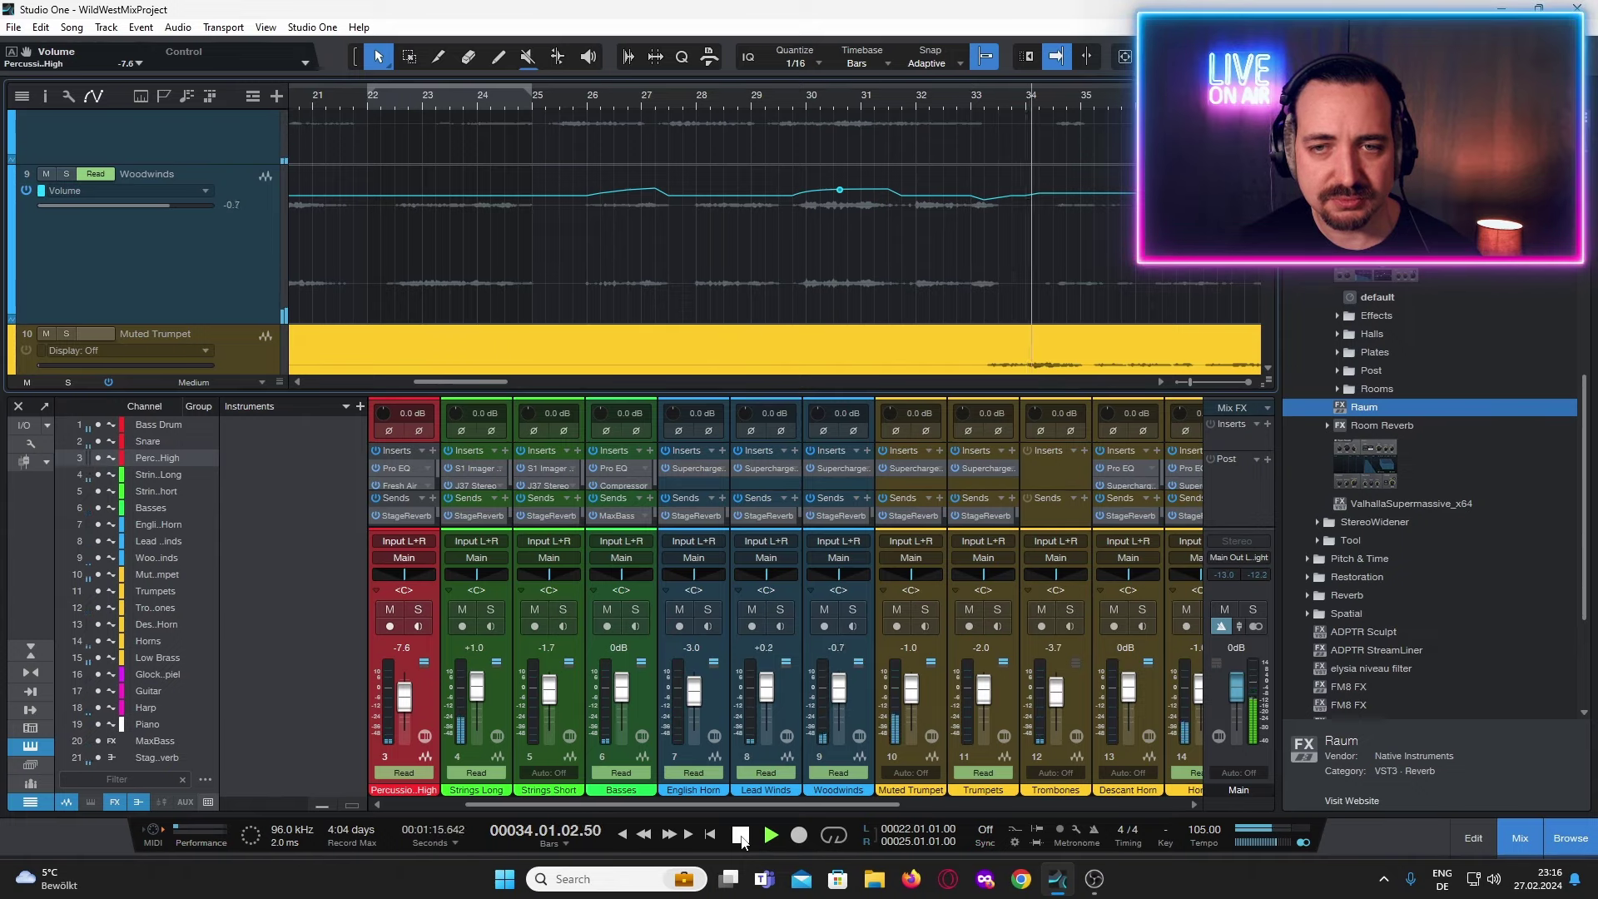
{"action": "left_click", "coordinate": [741, 835]}
Examine the Lead Winds volume automation around bar 23, then inspect the Trumpets volume automation around bar 50 up close.
{"action": "scroll", "coordinate": [753, 225], "scroll_direction": "left", "scroll_amount": 3}
{"action": "scroll", "coordinate": [752, 240], "scroll_direction": "up", "scroll_amount": 2}
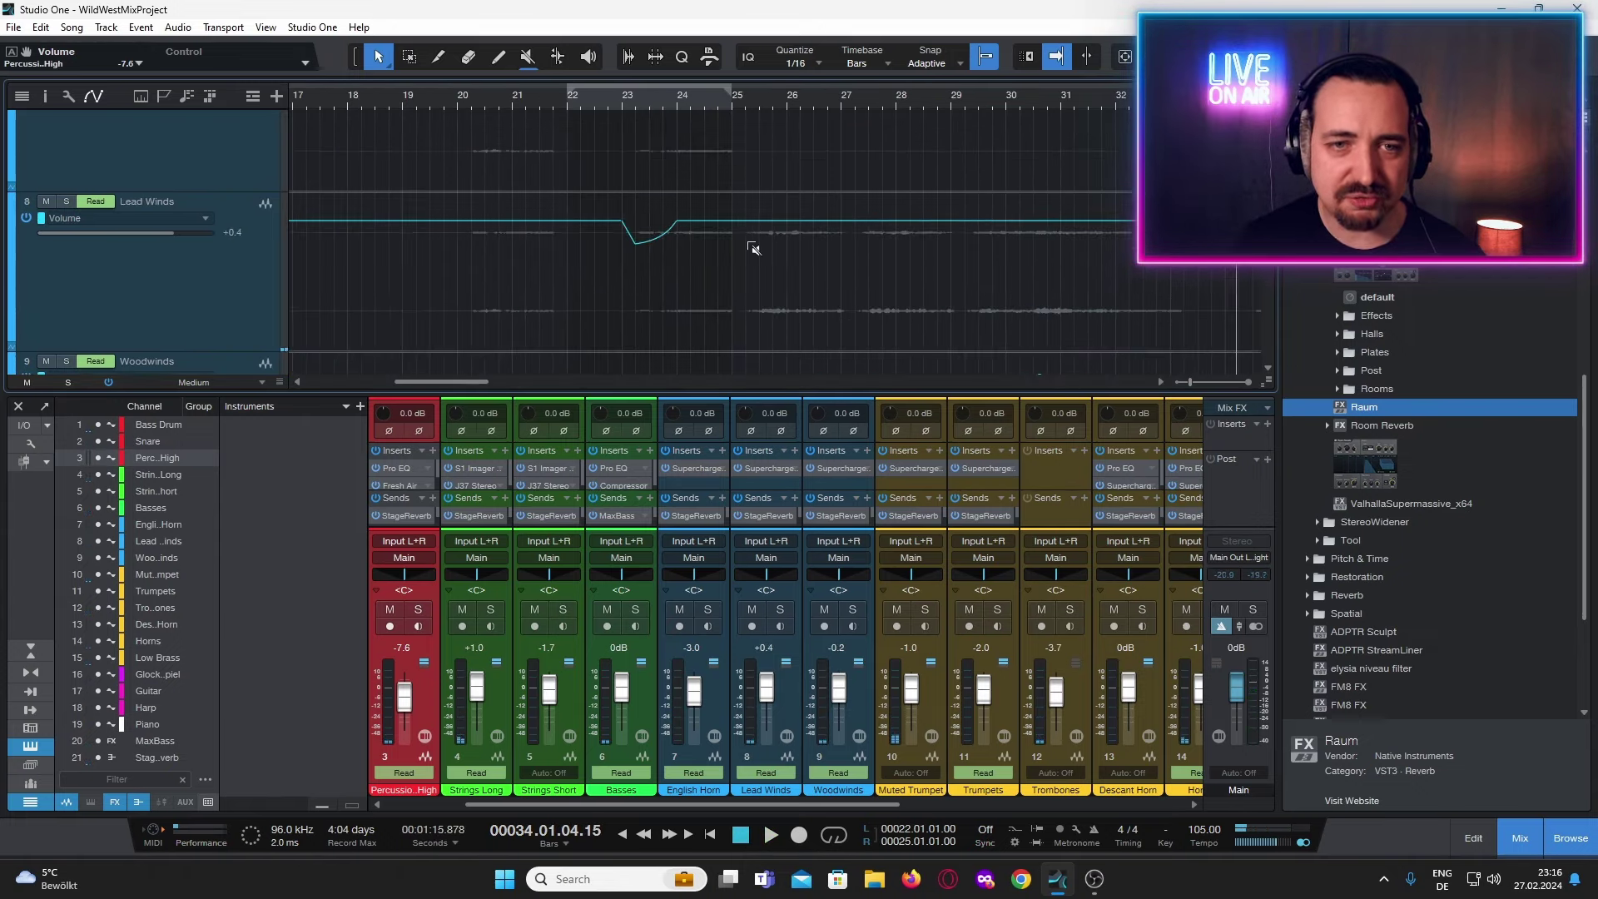
{"action": "scroll", "coordinate": [751, 241], "scroll_direction": "down", "scroll_amount": 5}
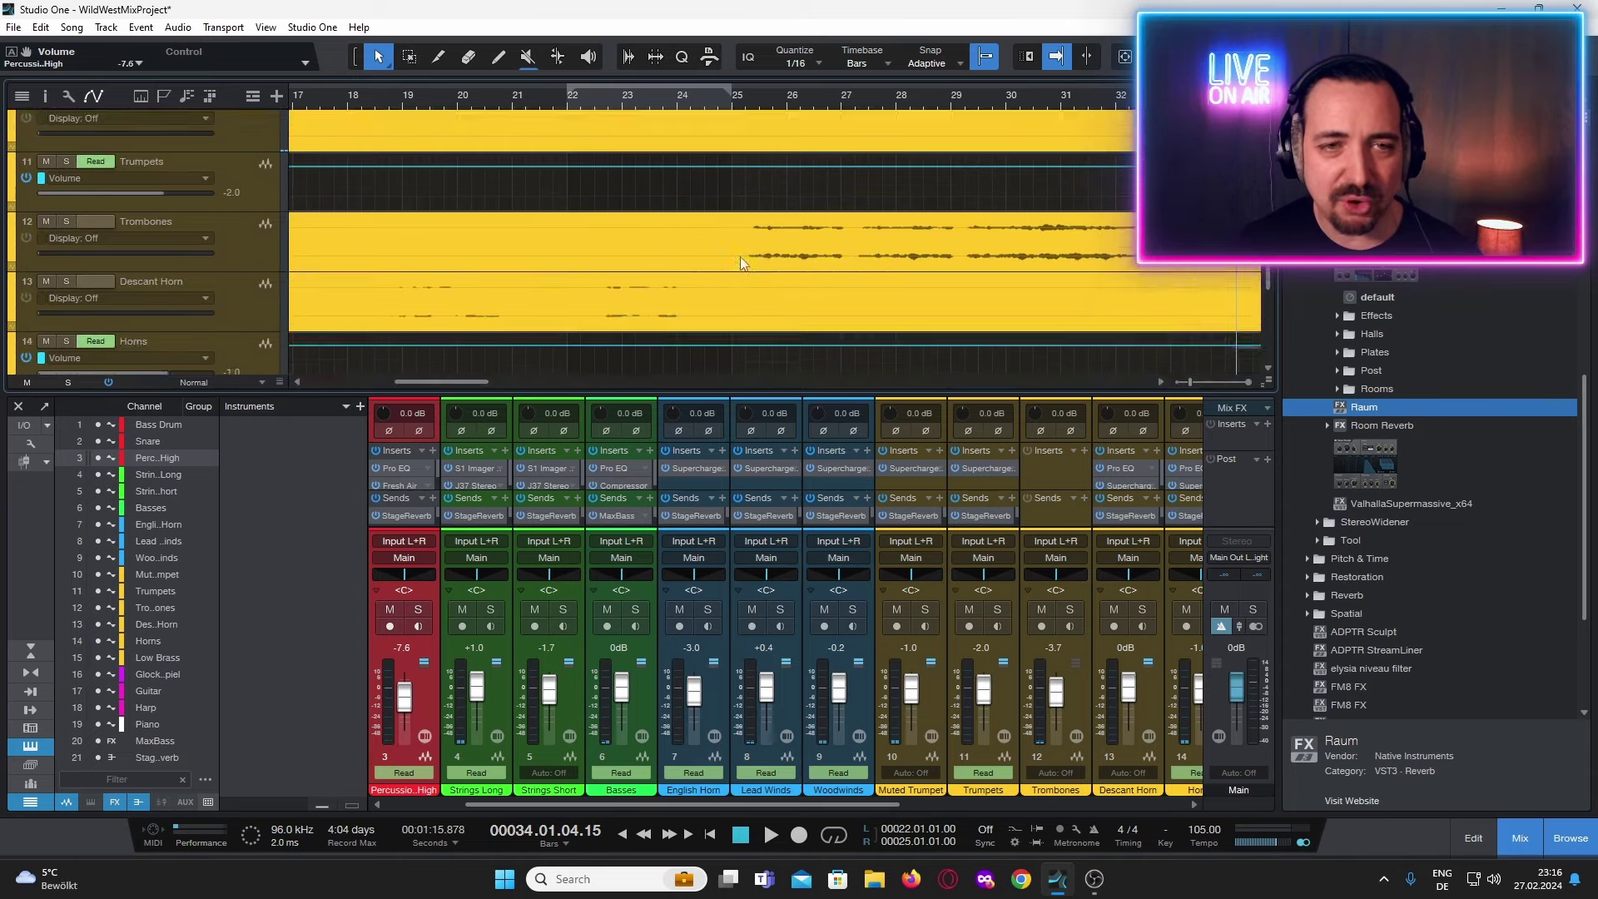
{"action": "scroll", "coordinate": [741, 256], "scroll_direction": "up", "scroll_amount": 1}
{"action": "scroll", "coordinate": [732, 260], "scroll_direction": "left", "scroll_amount": 8}
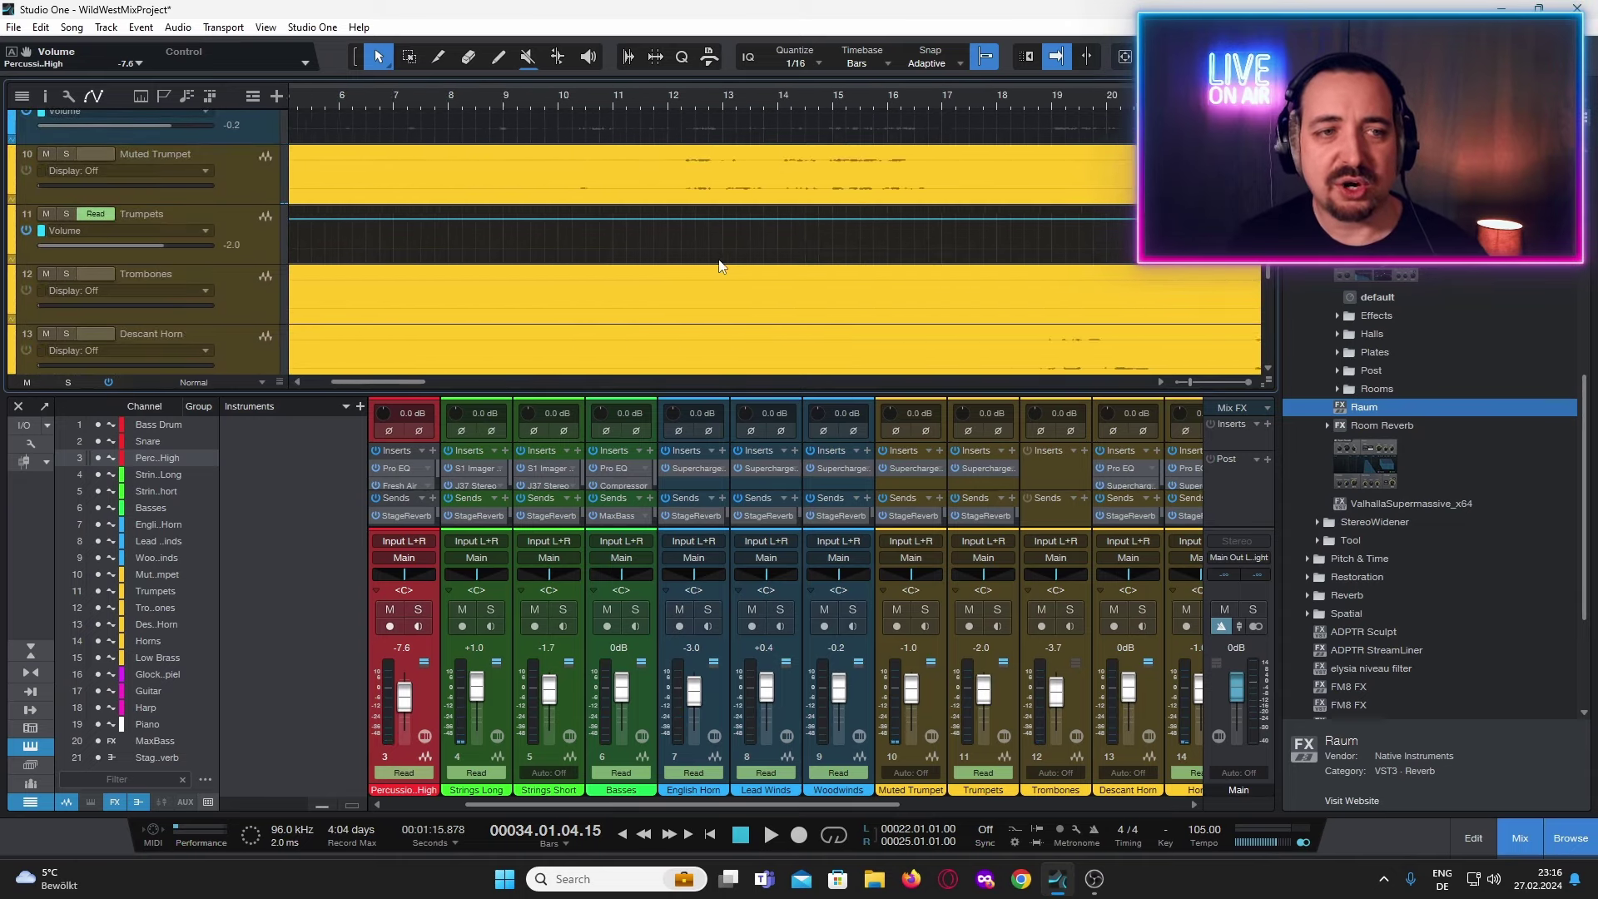
{"action": "scroll", "coordinate": [721, 266], "scroll_direction": "left", "scroll_amount": 4}
{"action": "left_click_drag", "start_coordinate": [399, 381], "coordinate": [612, 384]}
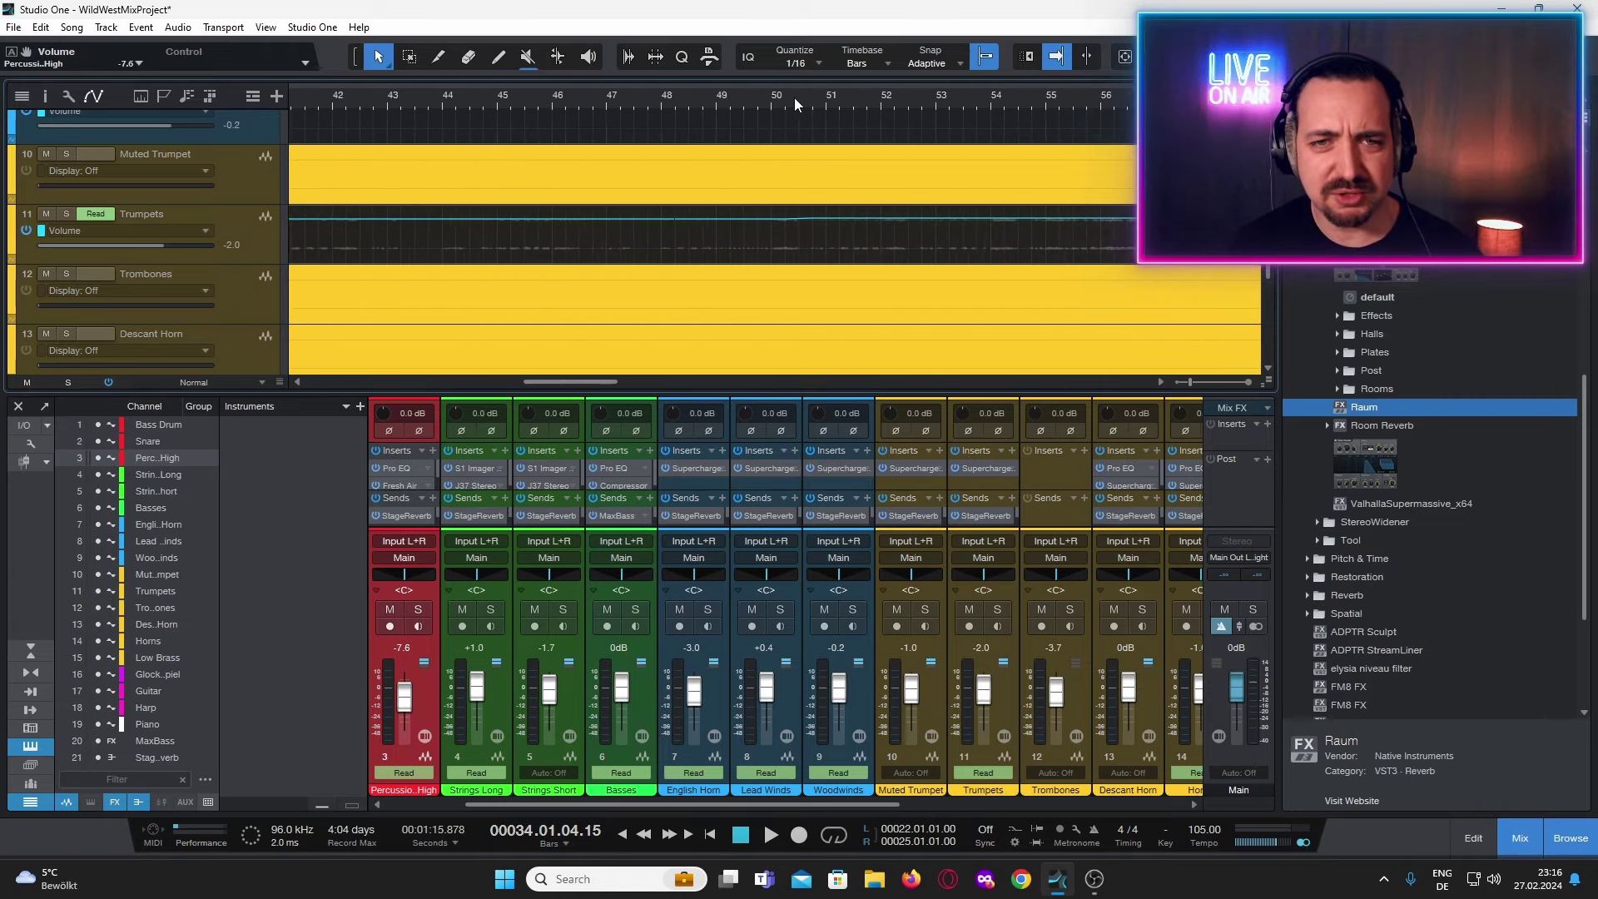
{"action": "scroll", "coordinate": [796, 99], "scroll_direction": "up", "scroll_amount": 4}
{"action": "scroll", "coordinate": [823, 229], "scroll_direction": "up", "scroll_amount": 3}
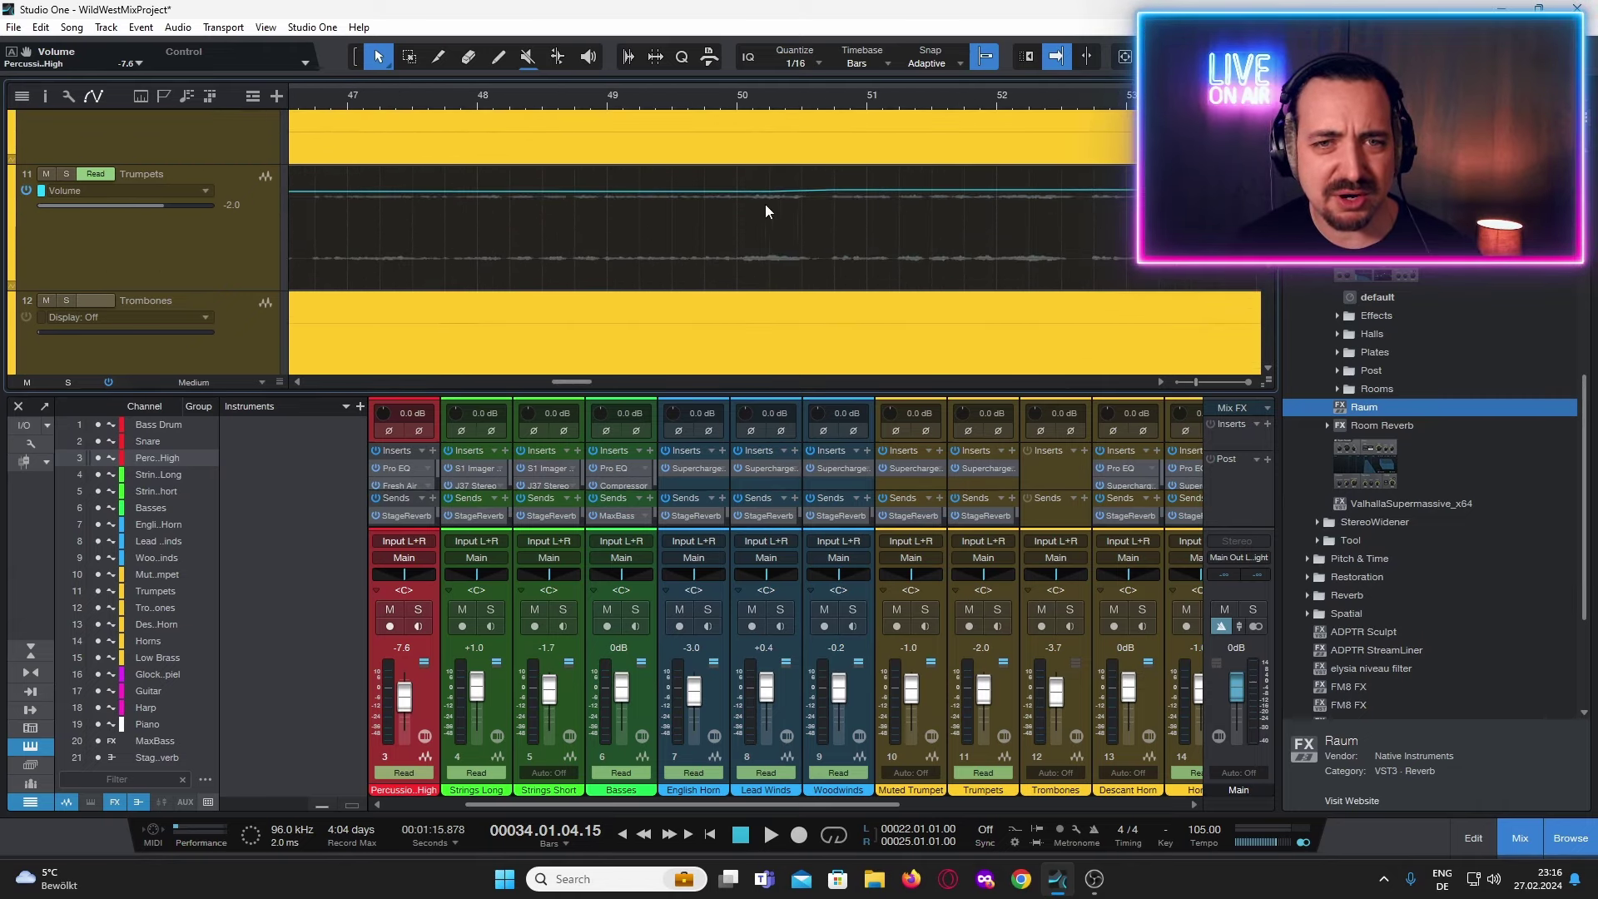
{"action": "left_click", "coordinate": [697, 84]}
{"action": "scroll", "coordinate": [770, 219], "scroll_direction": "up", "scroll_amount": 2}
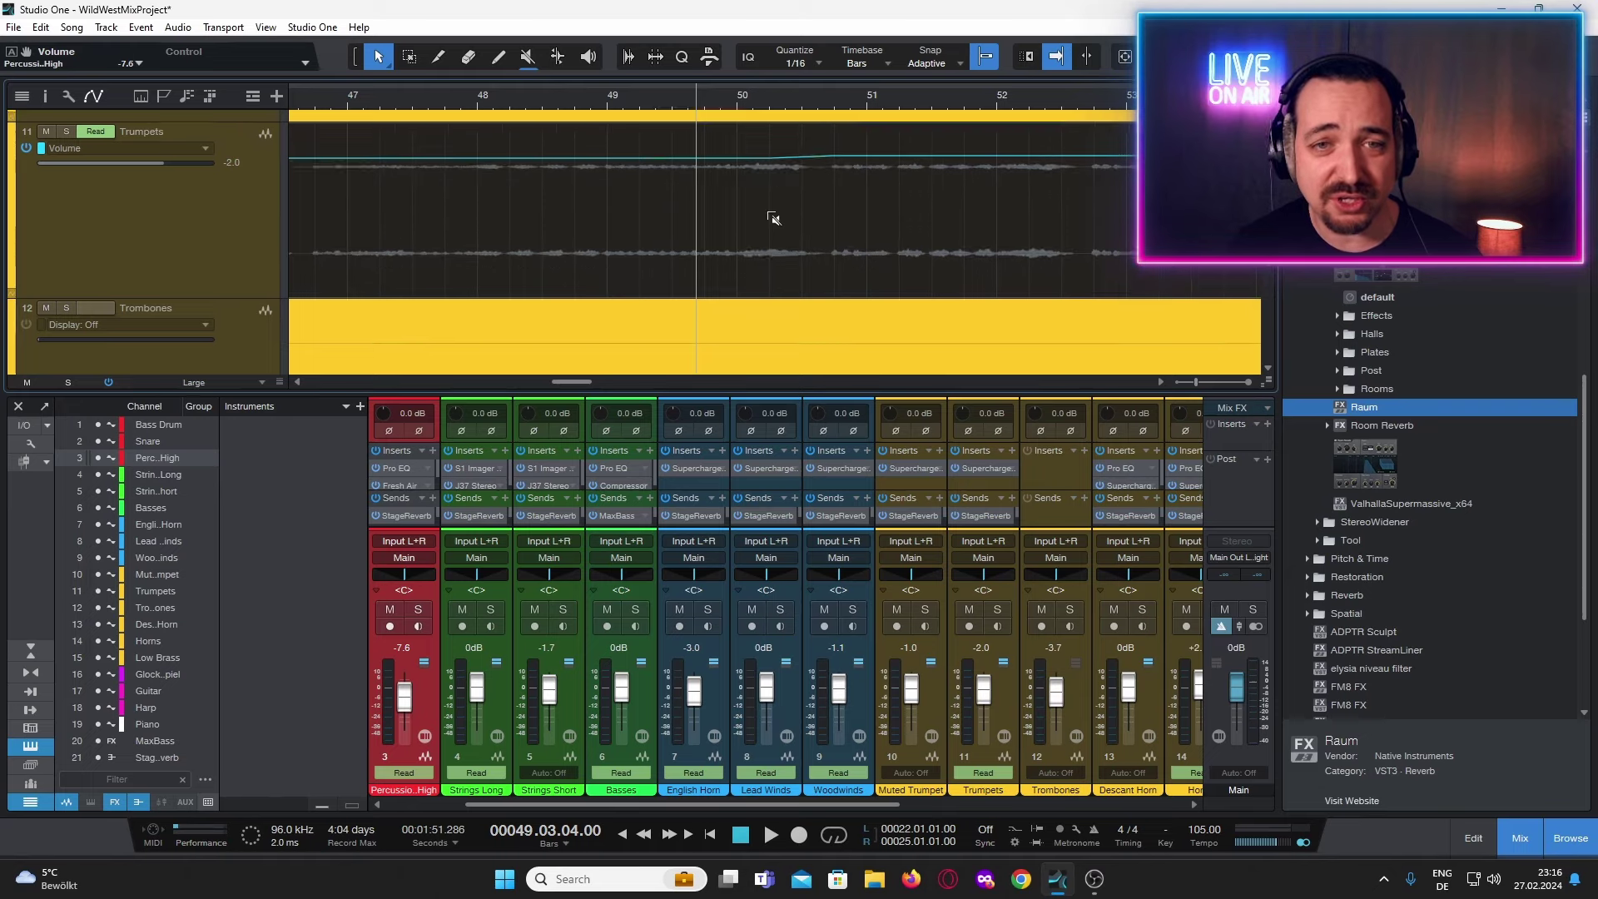
Inspect the Horns volume automation between bars 47 and 51 and save the project.
{"action": "scroll", "coordinate": [745, 223], "scroll_direction": "down", "scroll_amount": 5}
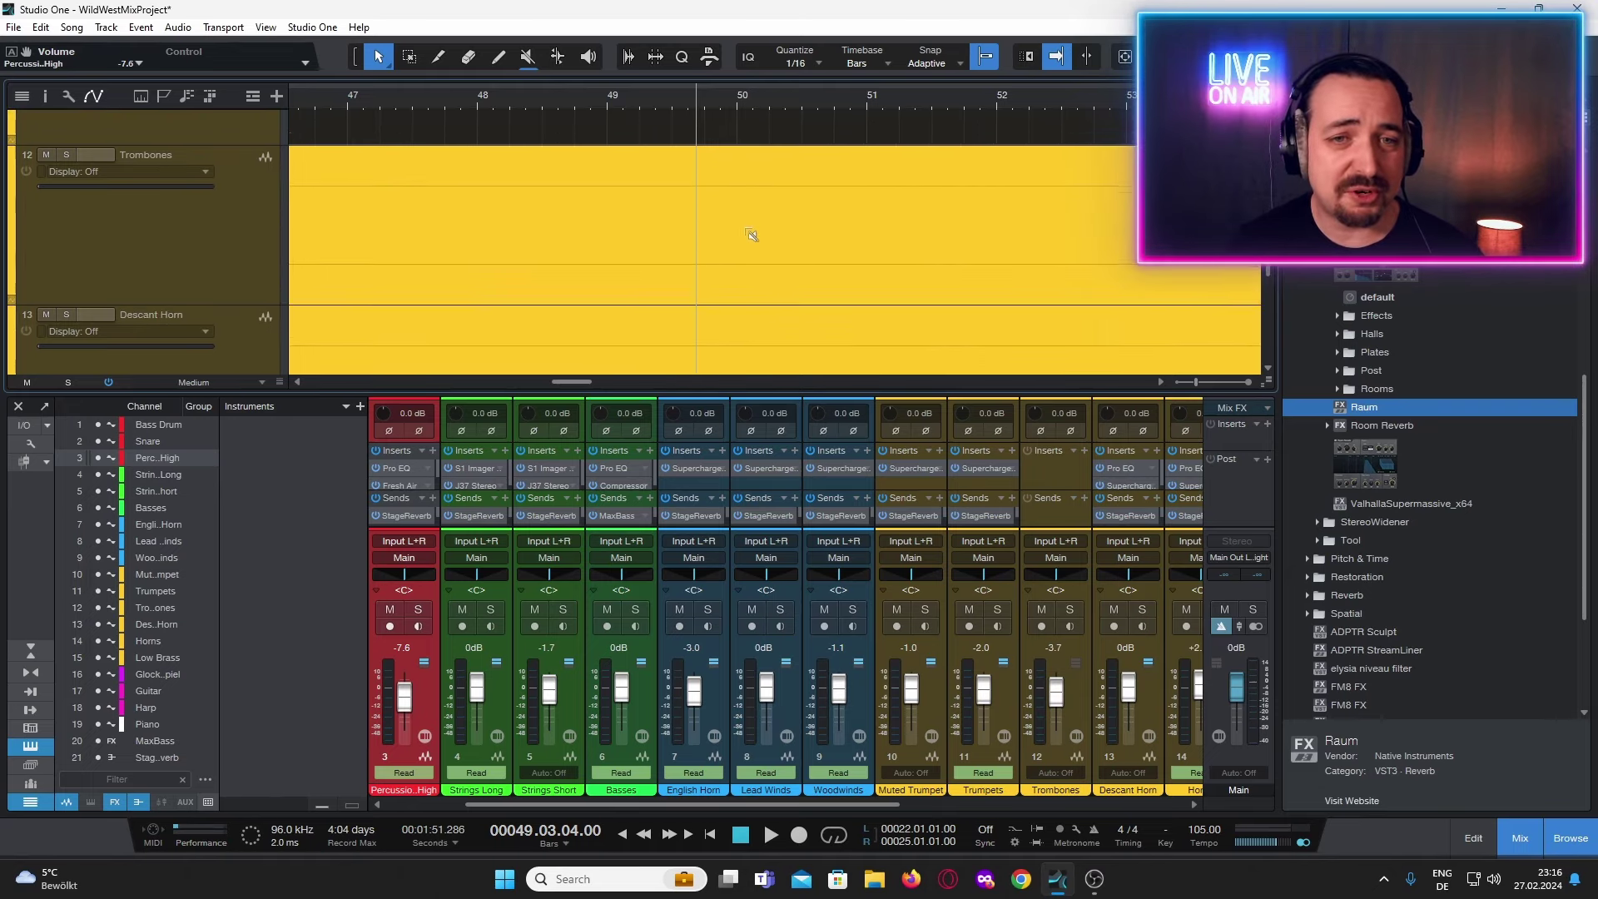
{"action": "scroll", "coordinate": [739, 240], "scroll_direction": "up", "scroll_amount": 2}
{"action": "scroll", "coordinate": [740, 238], "scroll_direction": "left", "scroll_amount": 2}
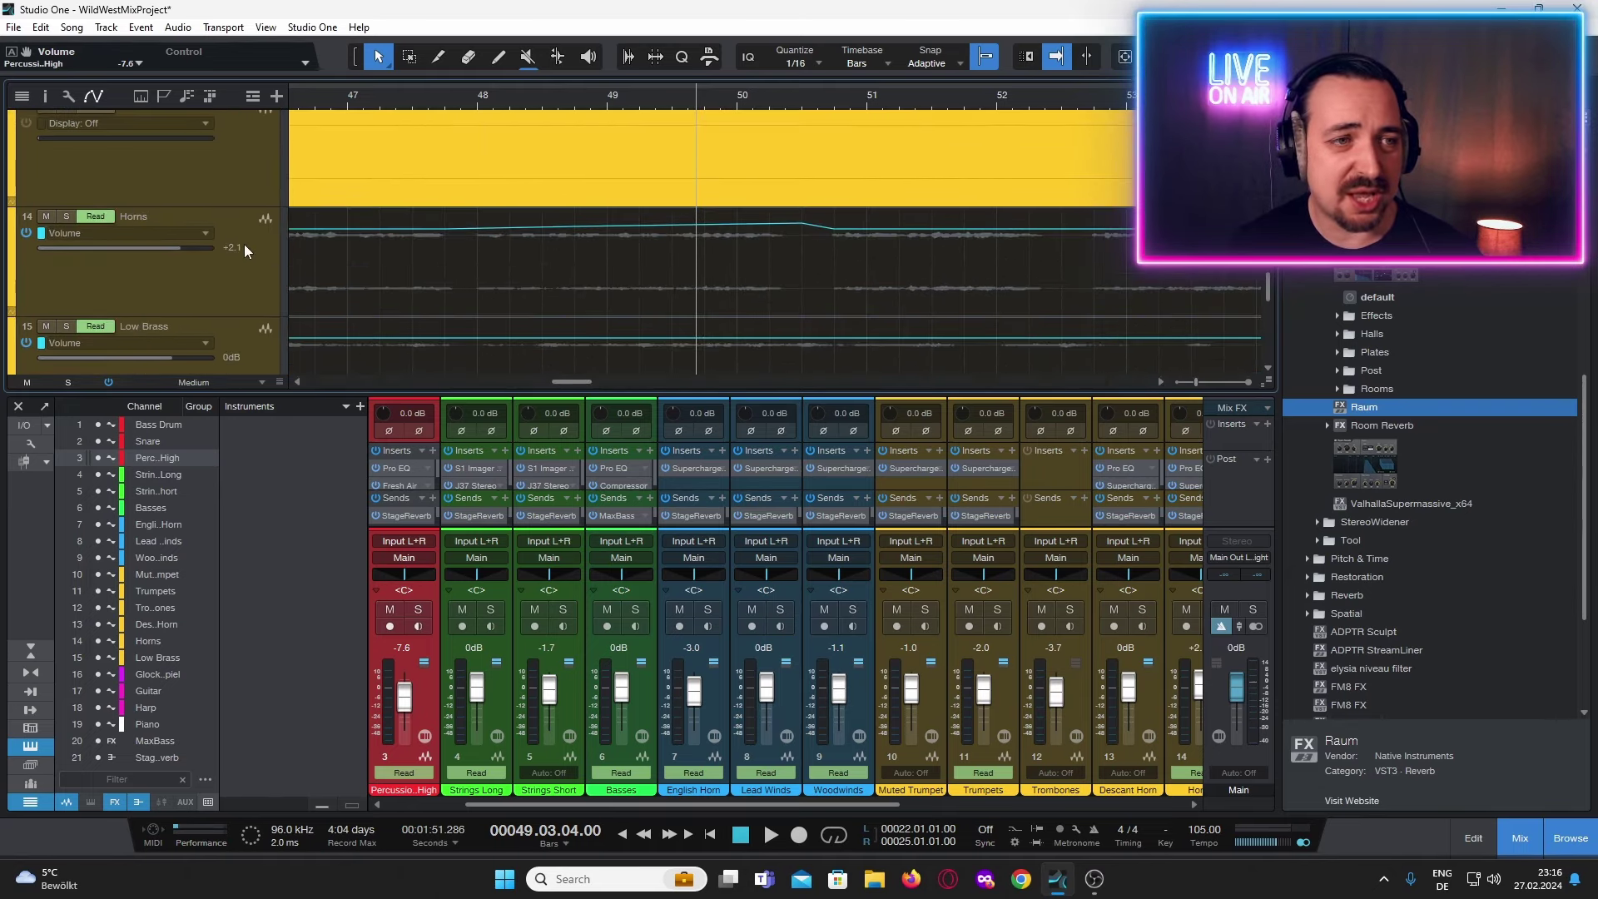
{"action": "key", "text": "ctrl+s"}
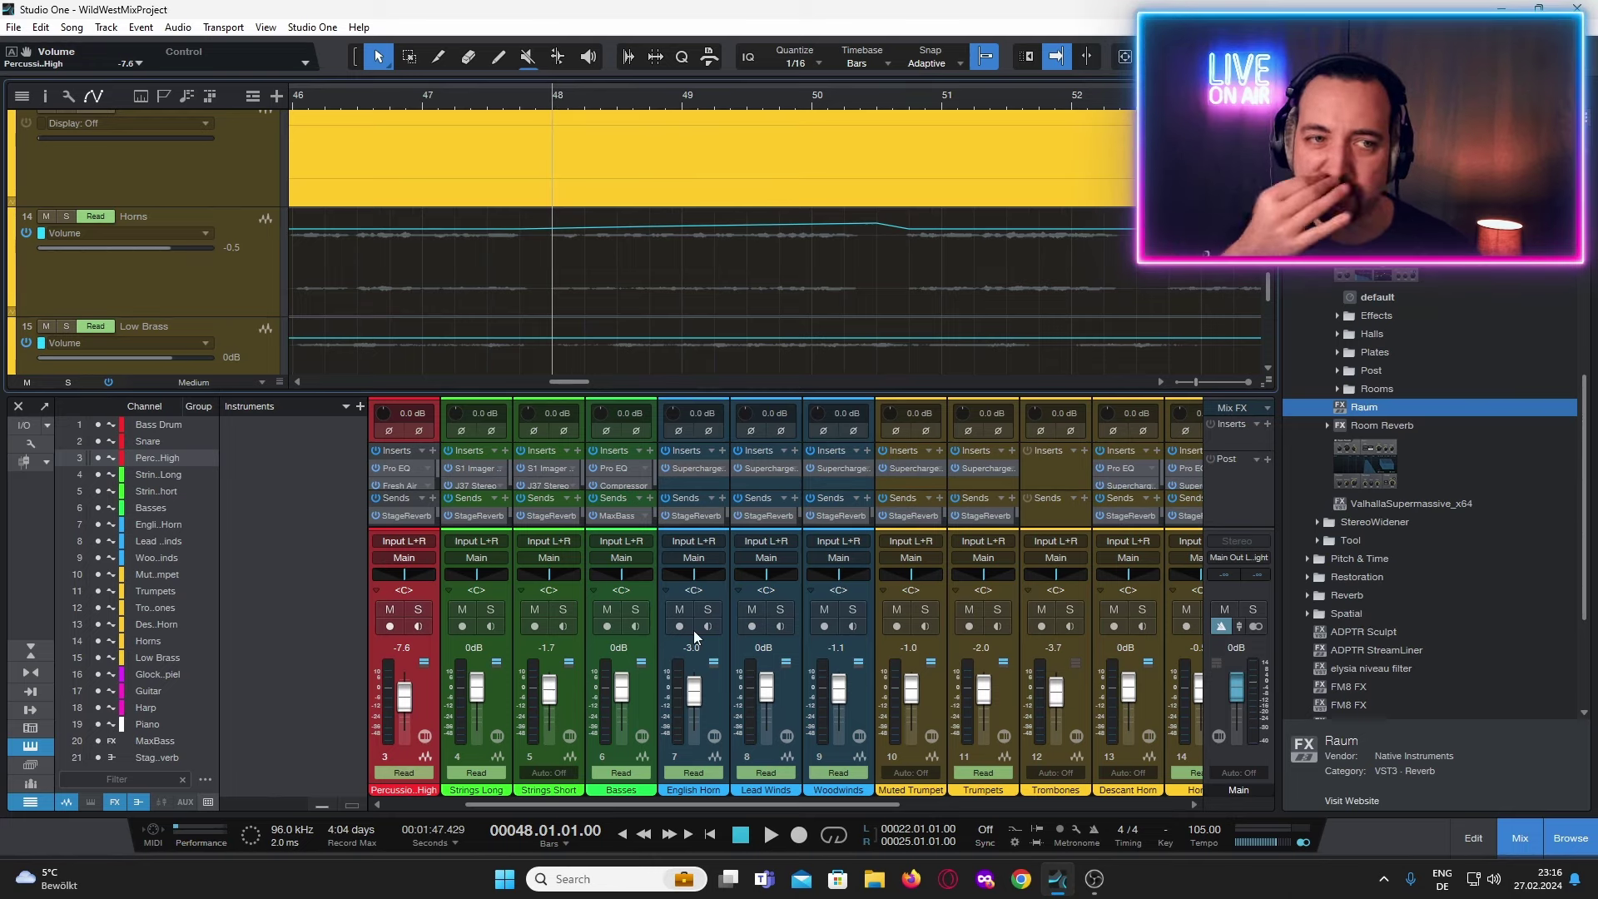
Play the song briefly from bar 44 ahead of the Horns volume rise and stop playback.
{"action": "scroll", "coordinate": [594, 293], "scroll_direction": "left", "scroll_amount": 3}
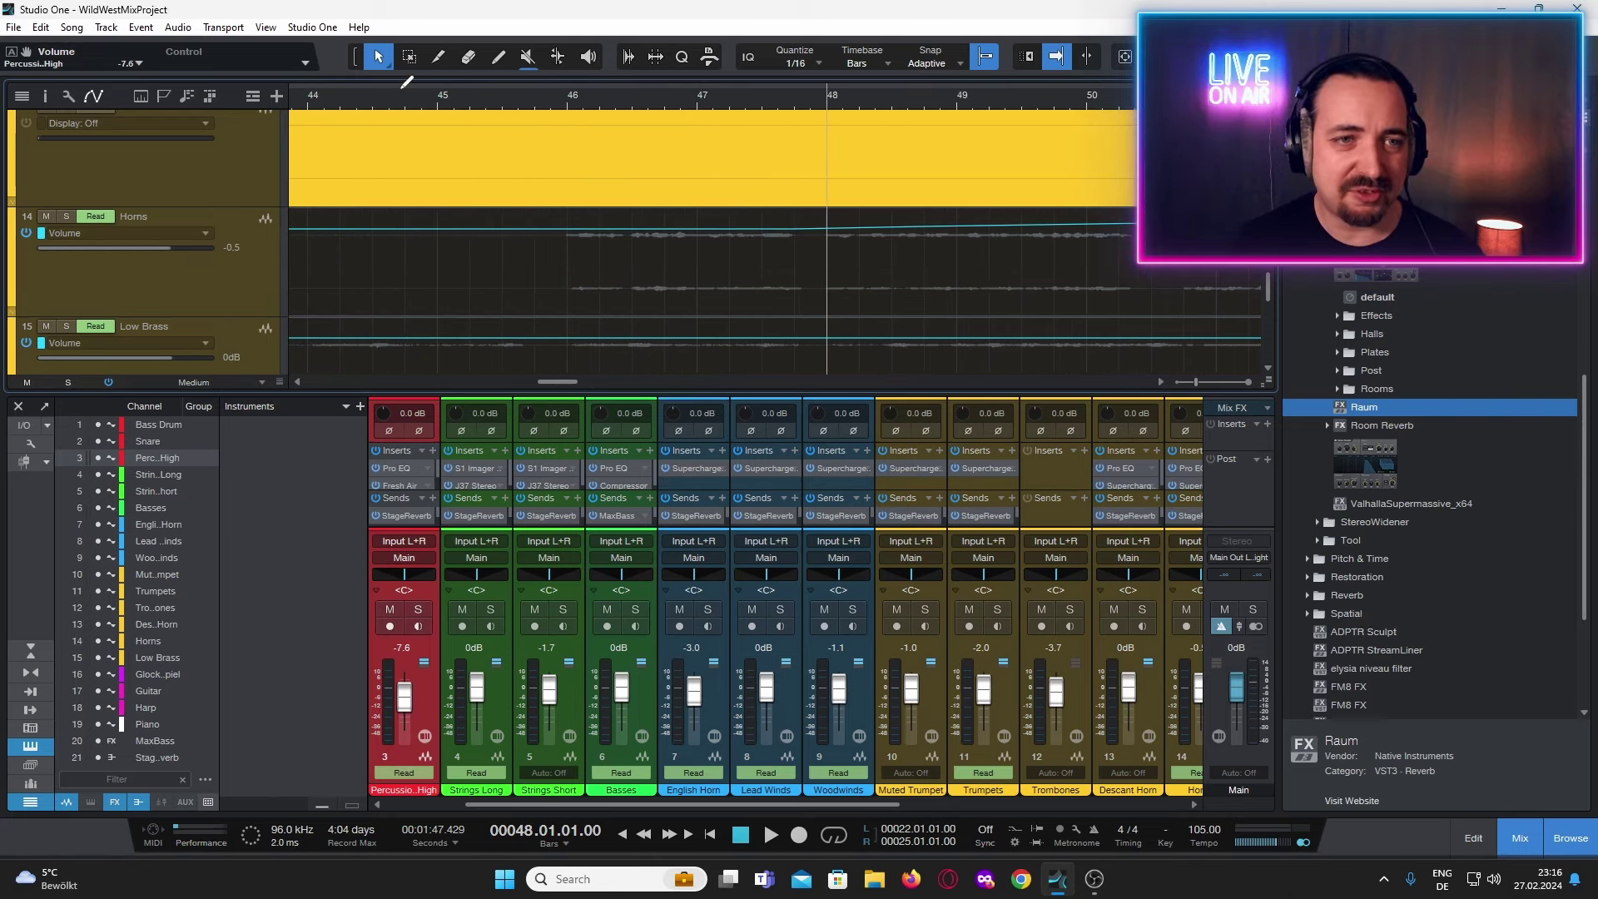
{"action": "left_click", "coordinate": [398, 98]}
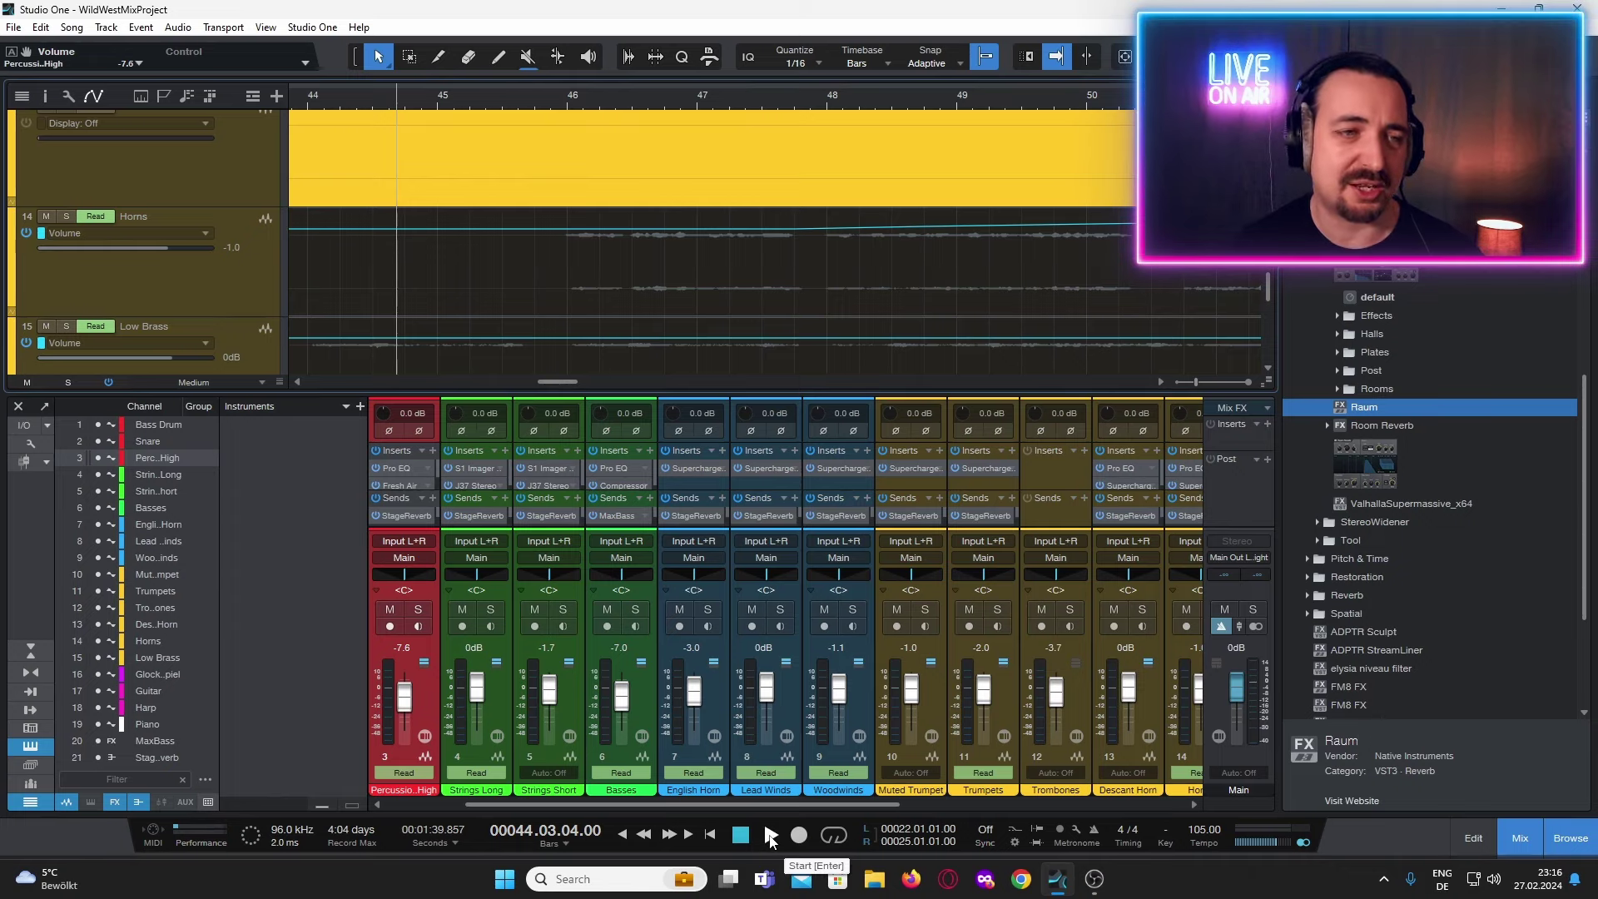
{"action": "left_click", "coordinate": [770, 837]}
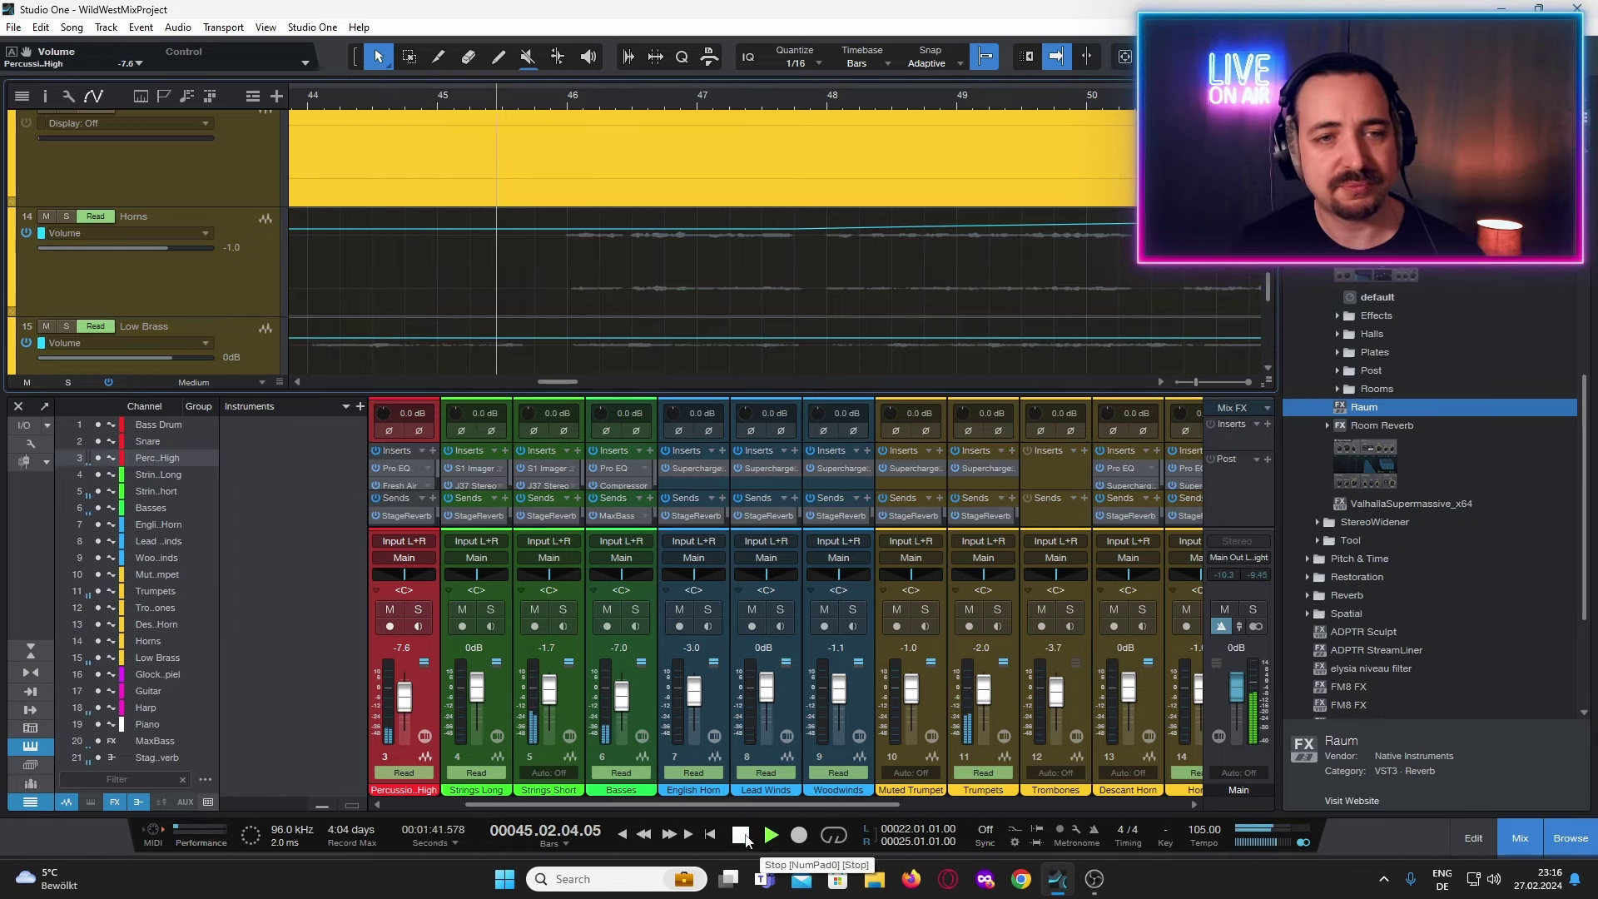
{"action": "left_click", "coordinate": [740, 835]}
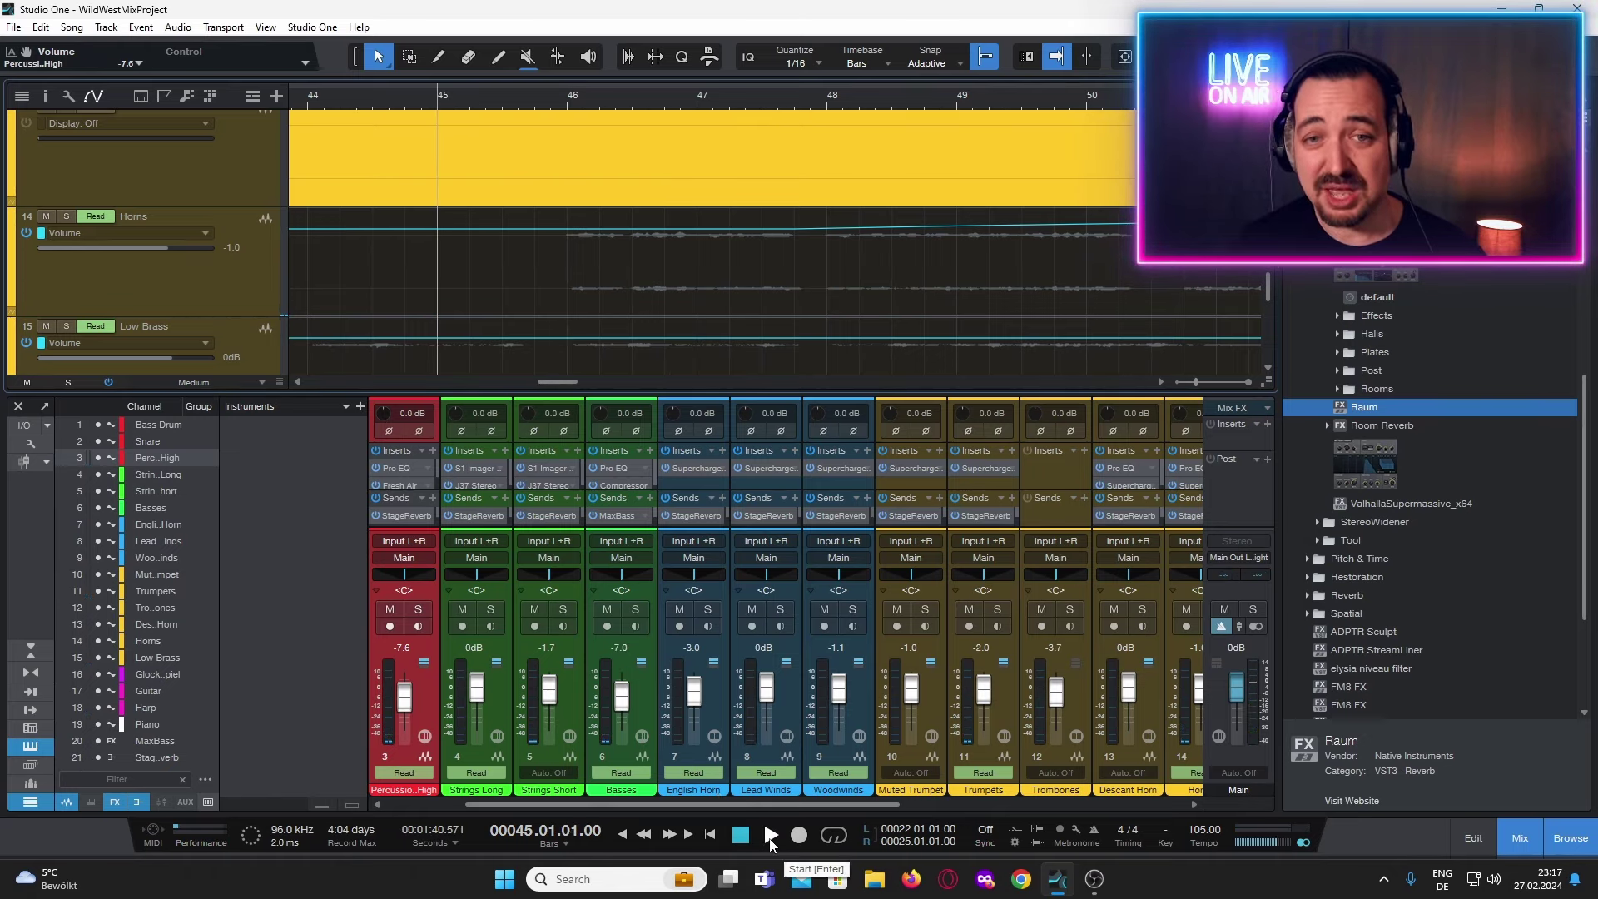
Play the Horns volume rise from bar 45, check the Trumpets volume automation near bar 50, and stop playback.
{"action": "scroll", "coordinate": [768, 288], "scroll_direction": "right", "scroll_amount": 2}
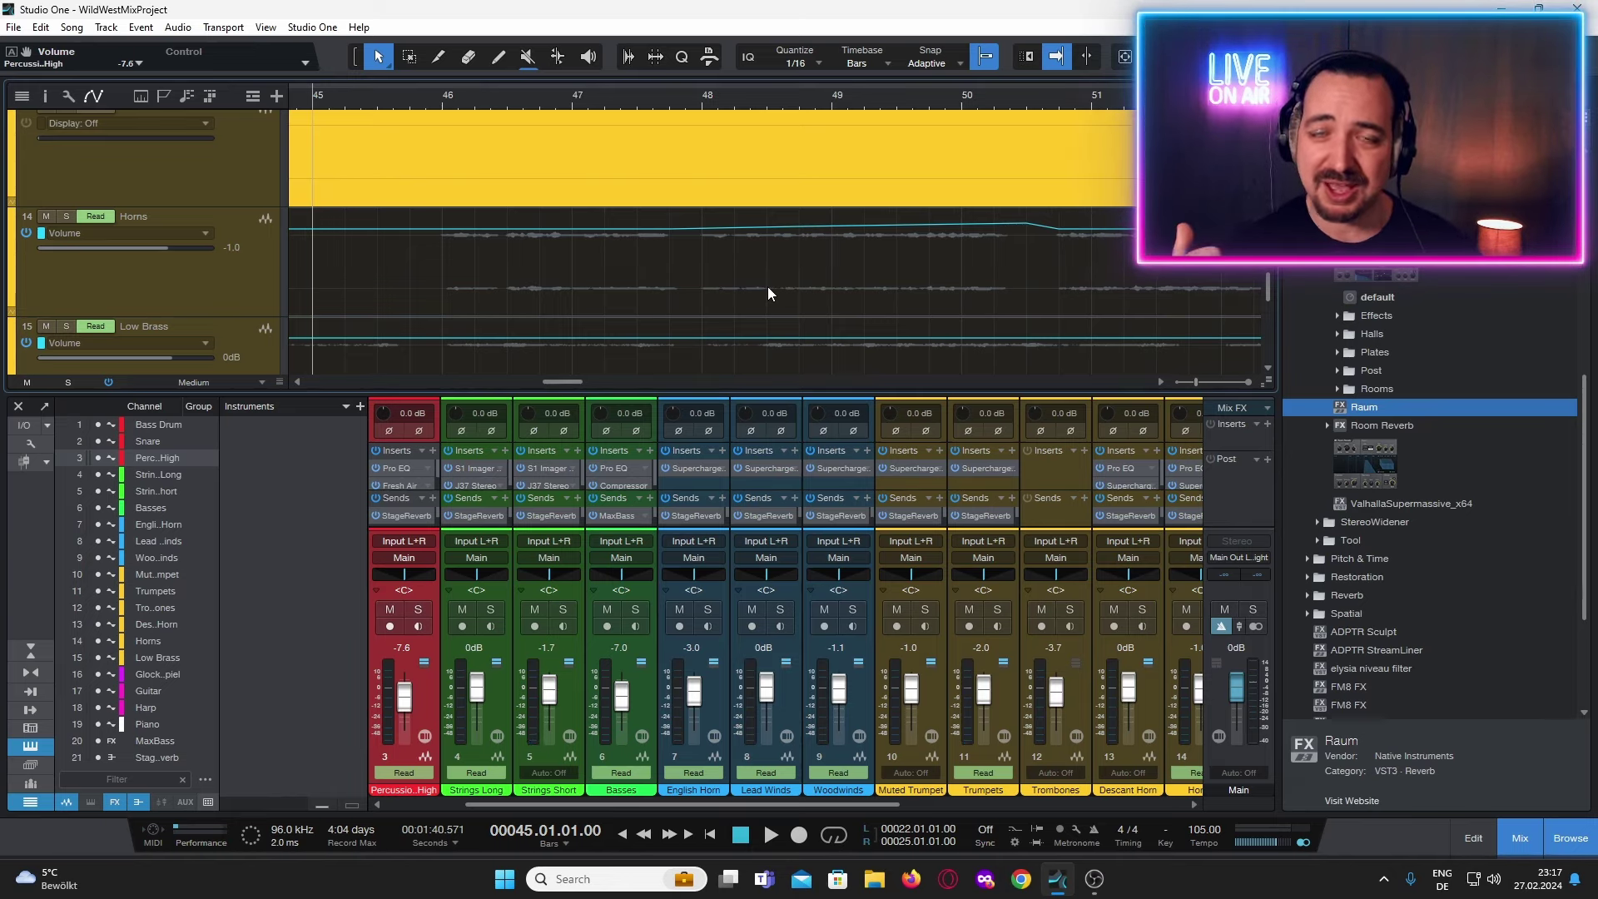
{"action": "left_click", "coordinate": [769, 836]}
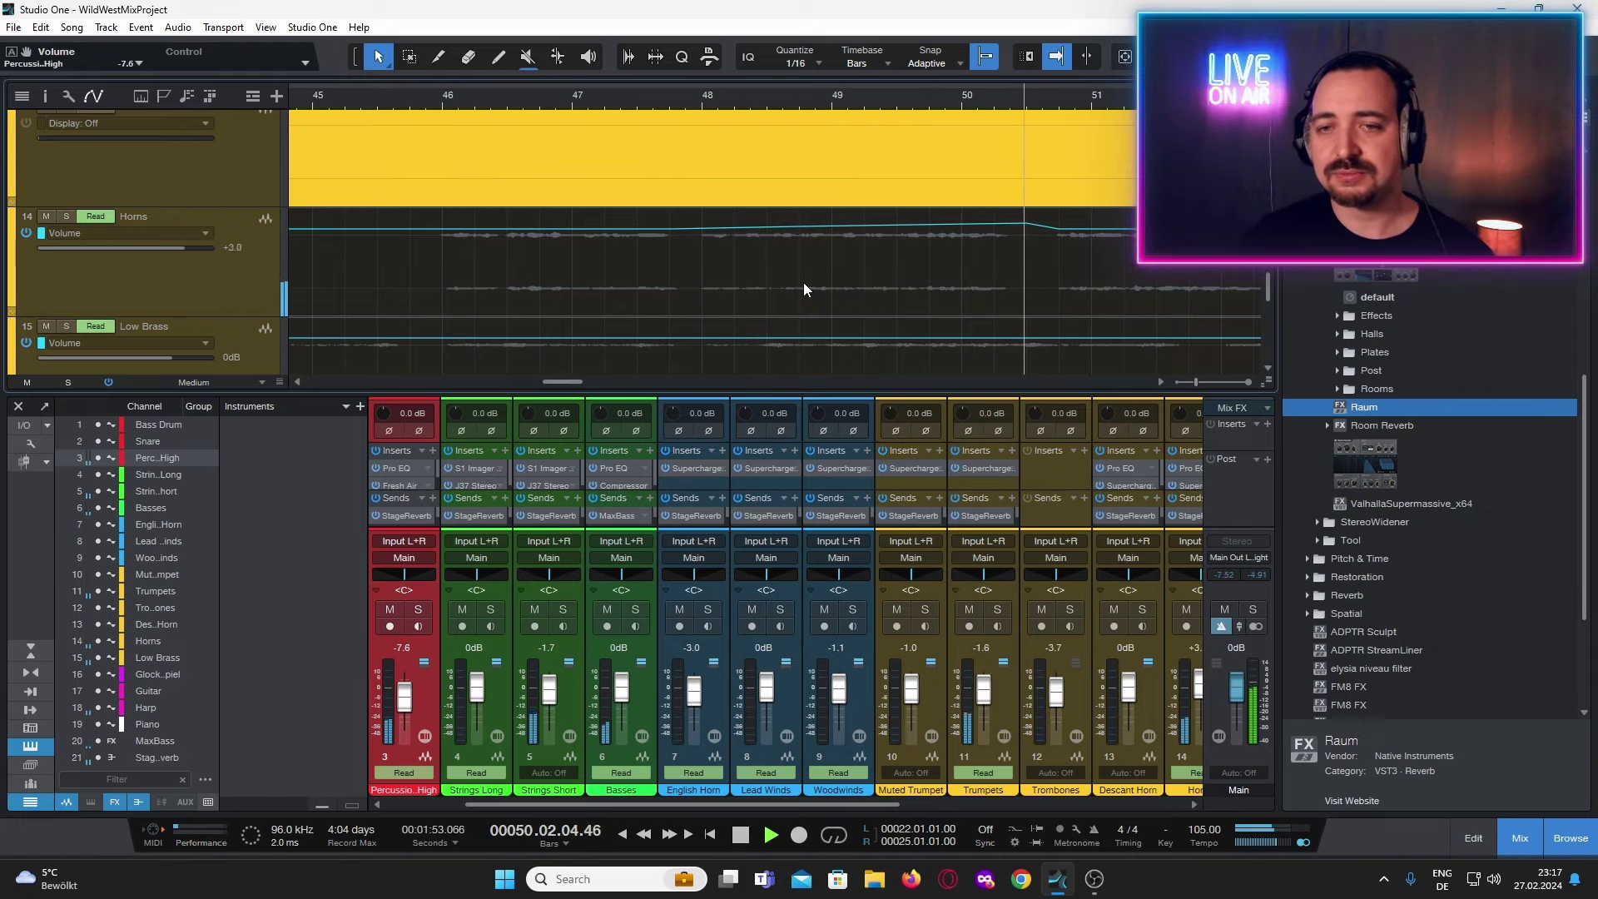
{"action": "scroll", "coordinate": [921, 258], "scroll_direction": "up", "scroll_amount": 4}
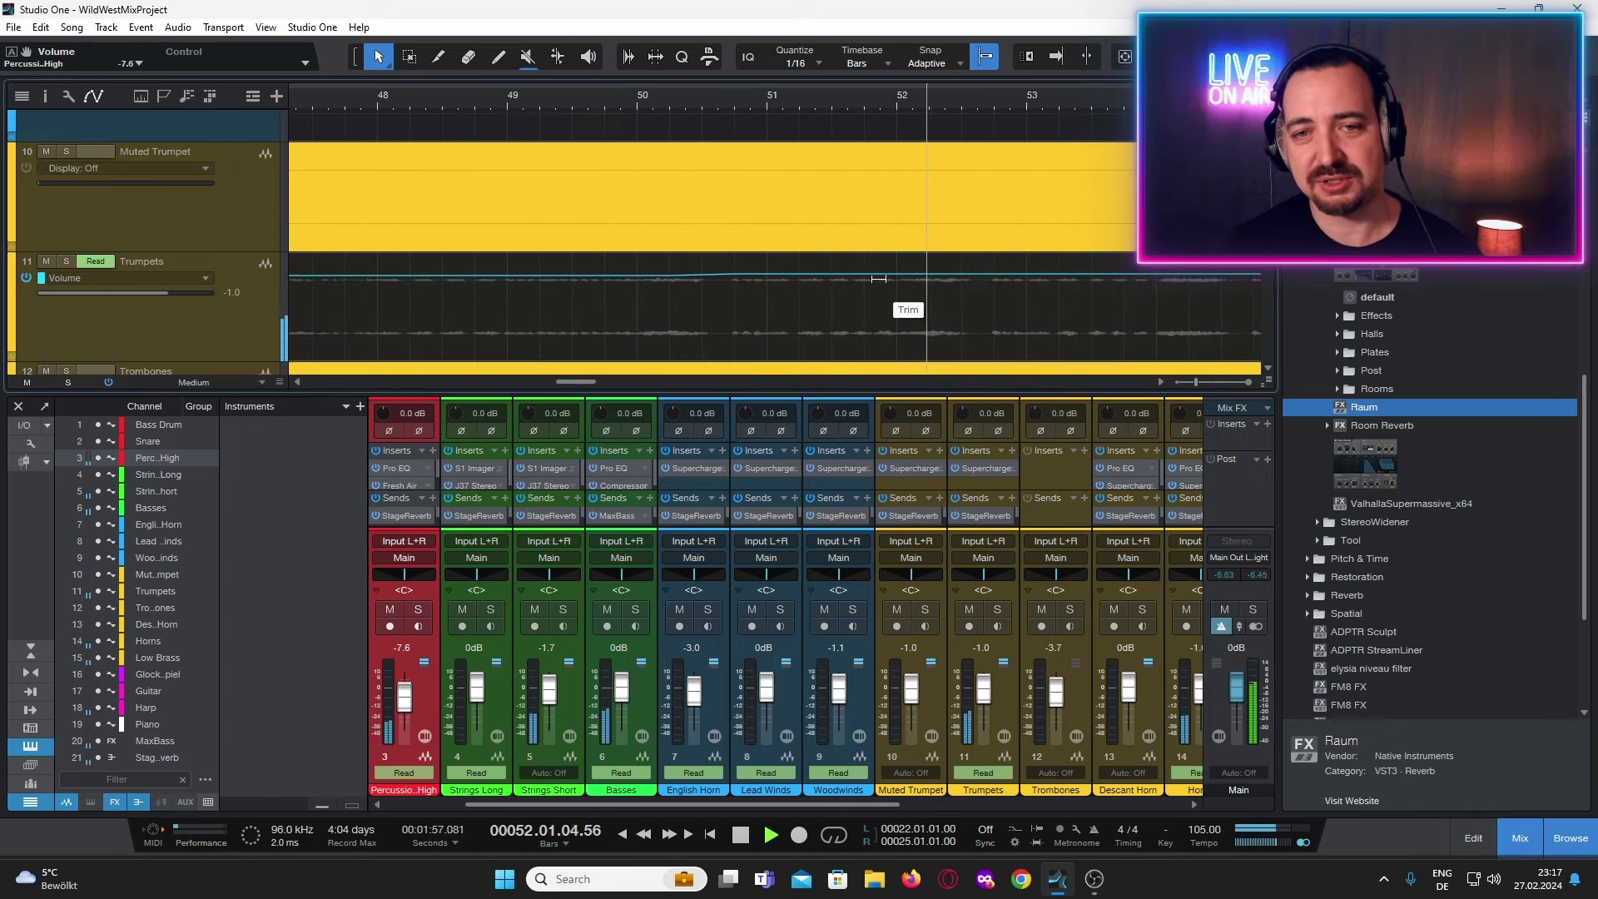
{"action": "key", "text": "space"}
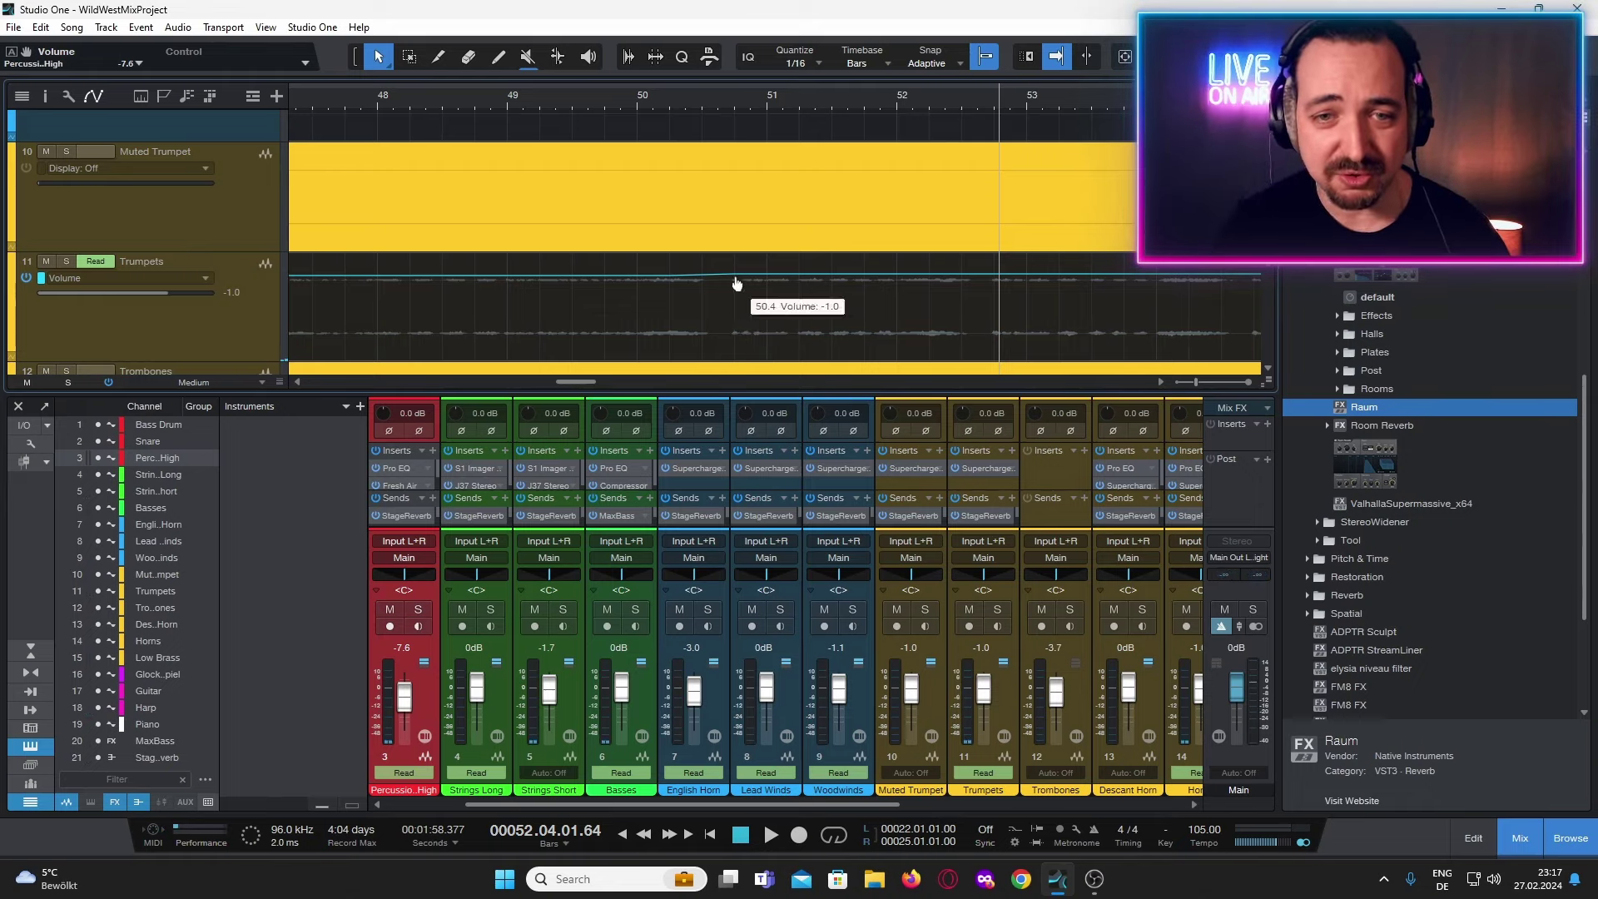
{"action": "scroll", "coordinate": [738, 308], "scroll_direction": "down", "scroll_amount": 1}
{"action": "scroll", "coordinate": [741, 309], "scroll_direction": "down", "scroll_amount": 2}
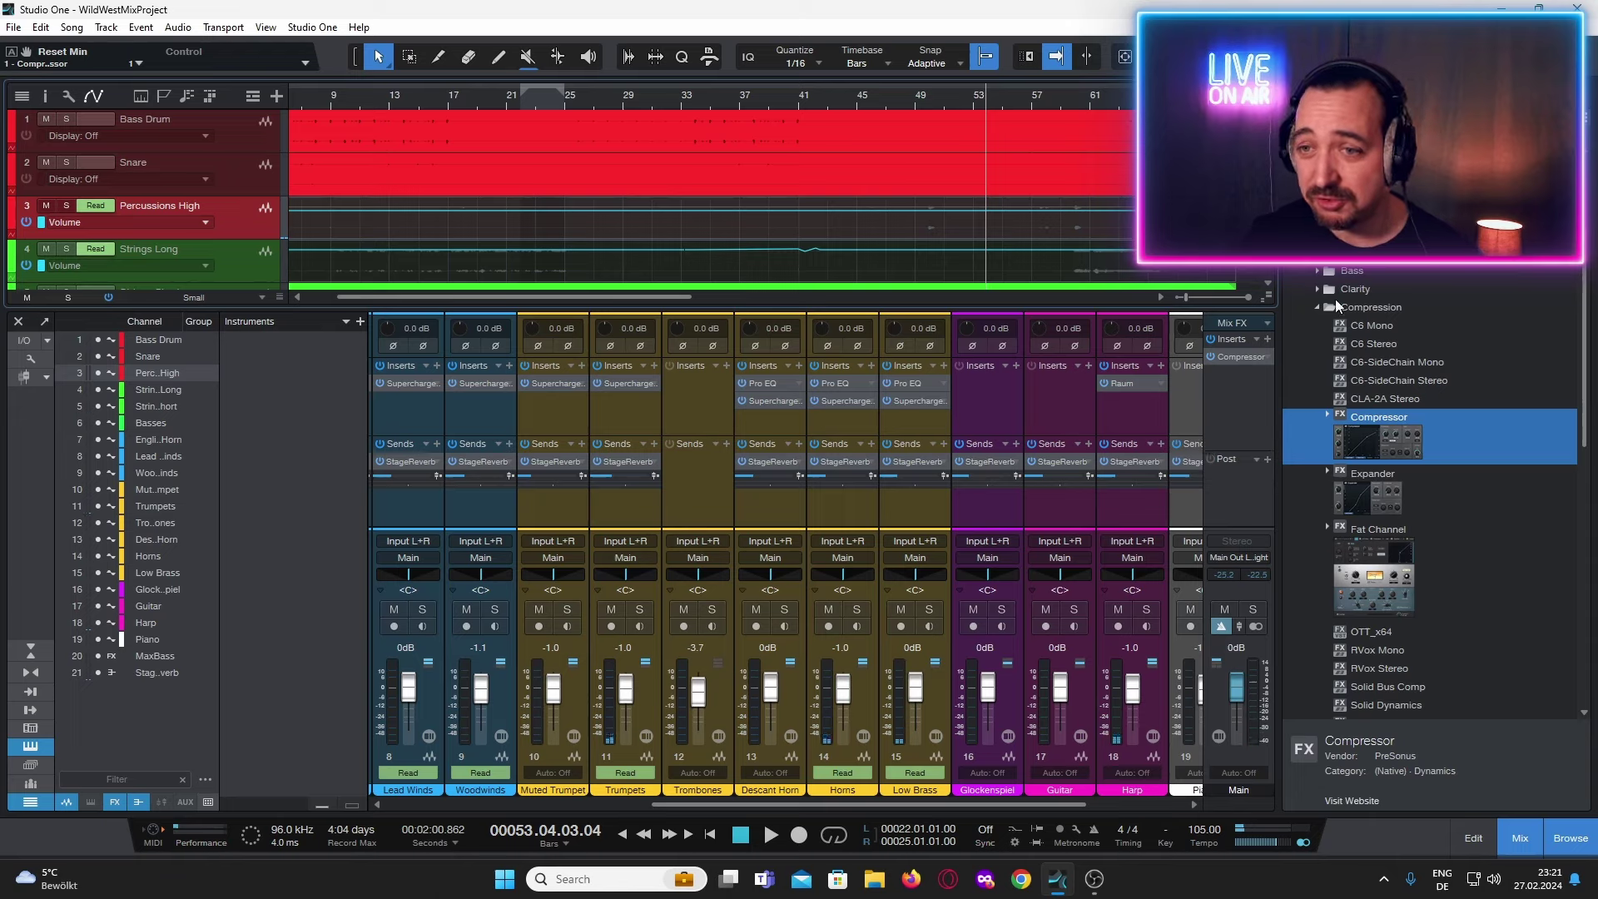
Collapse the Compression effects folder and expand the Mastering folder.
{"action": "left_click", "coordinate": [1313, 307]}
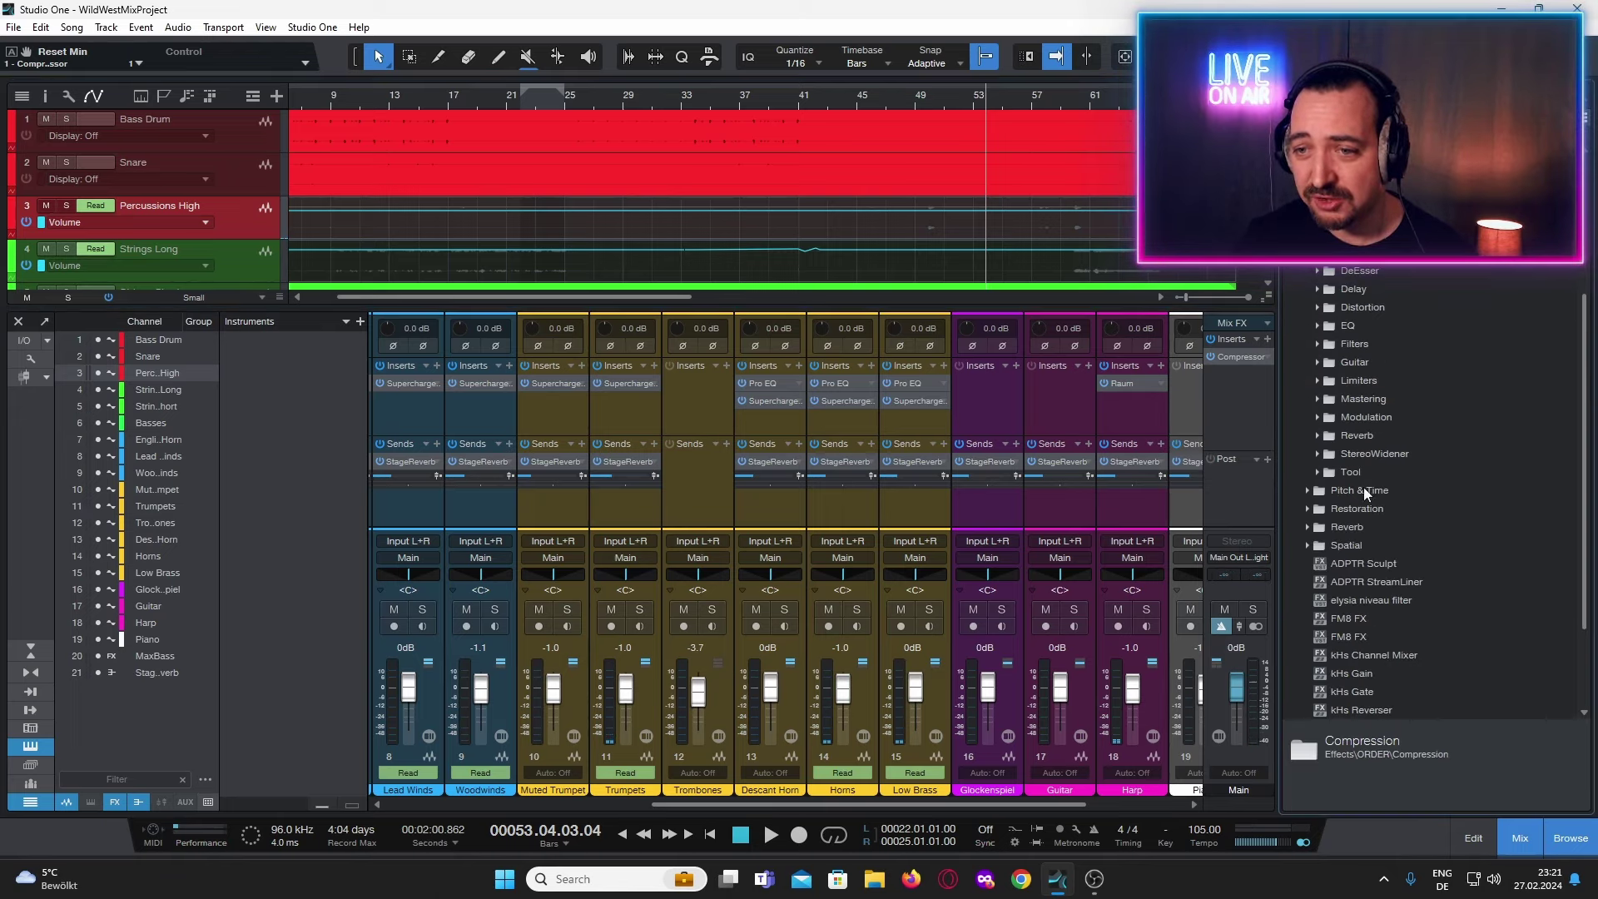
{"action": "scroll", "coordinate": [1332, 438], "scroll_direction": "up", "scroll_amount": 1}
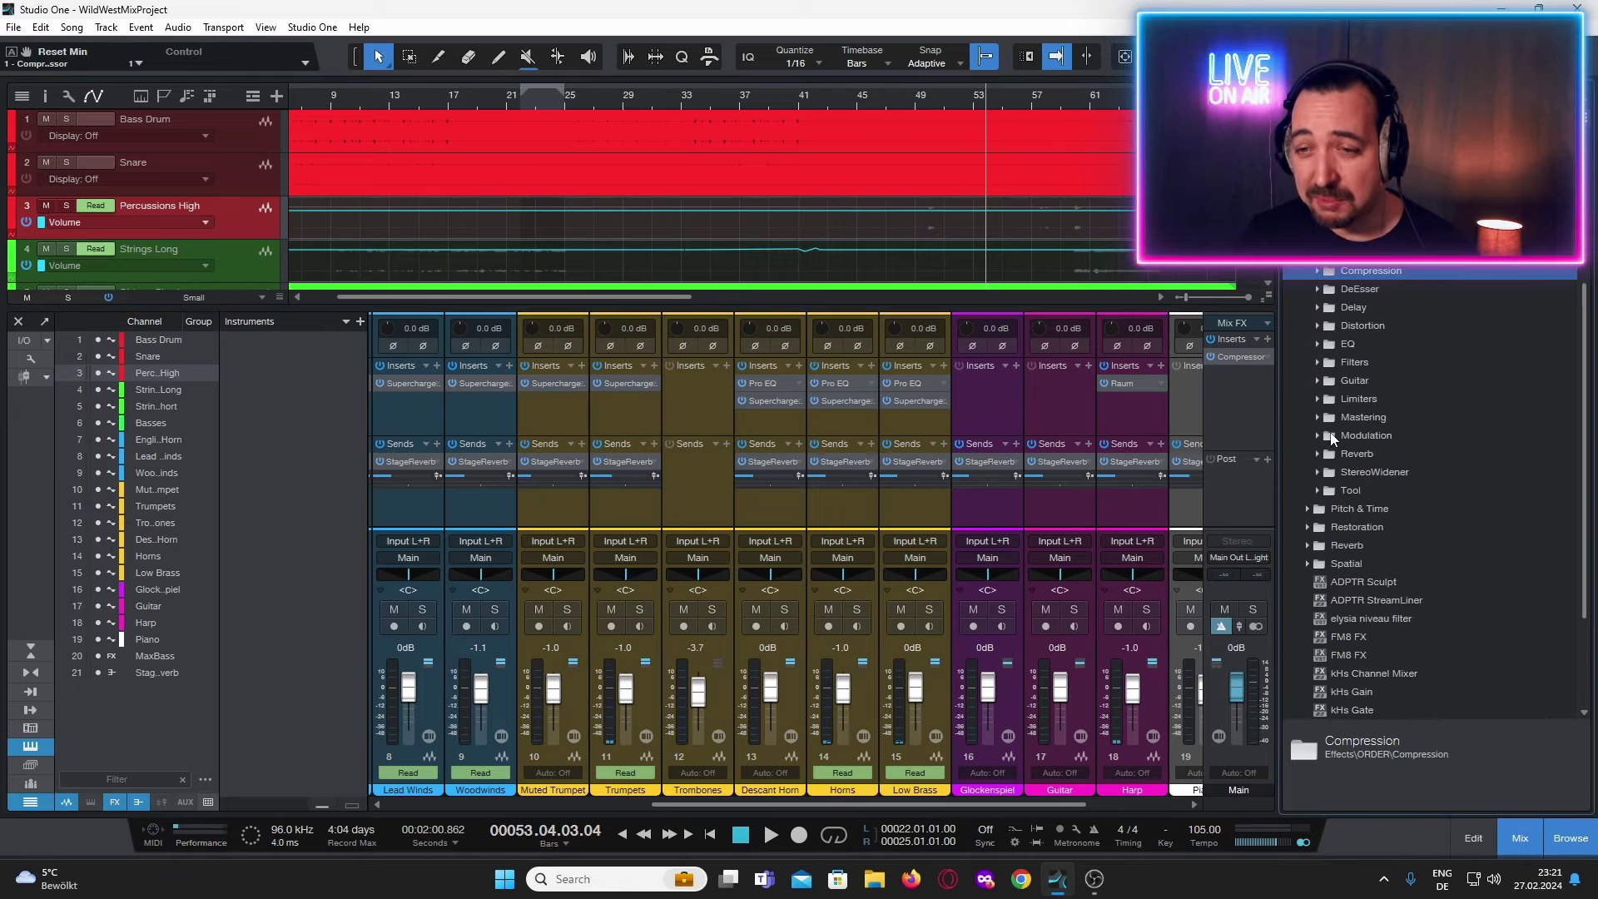
{"action": "scroll", "coordinate": [1331, 465], "scroll_direction": "up", "scroll_amount": 1}
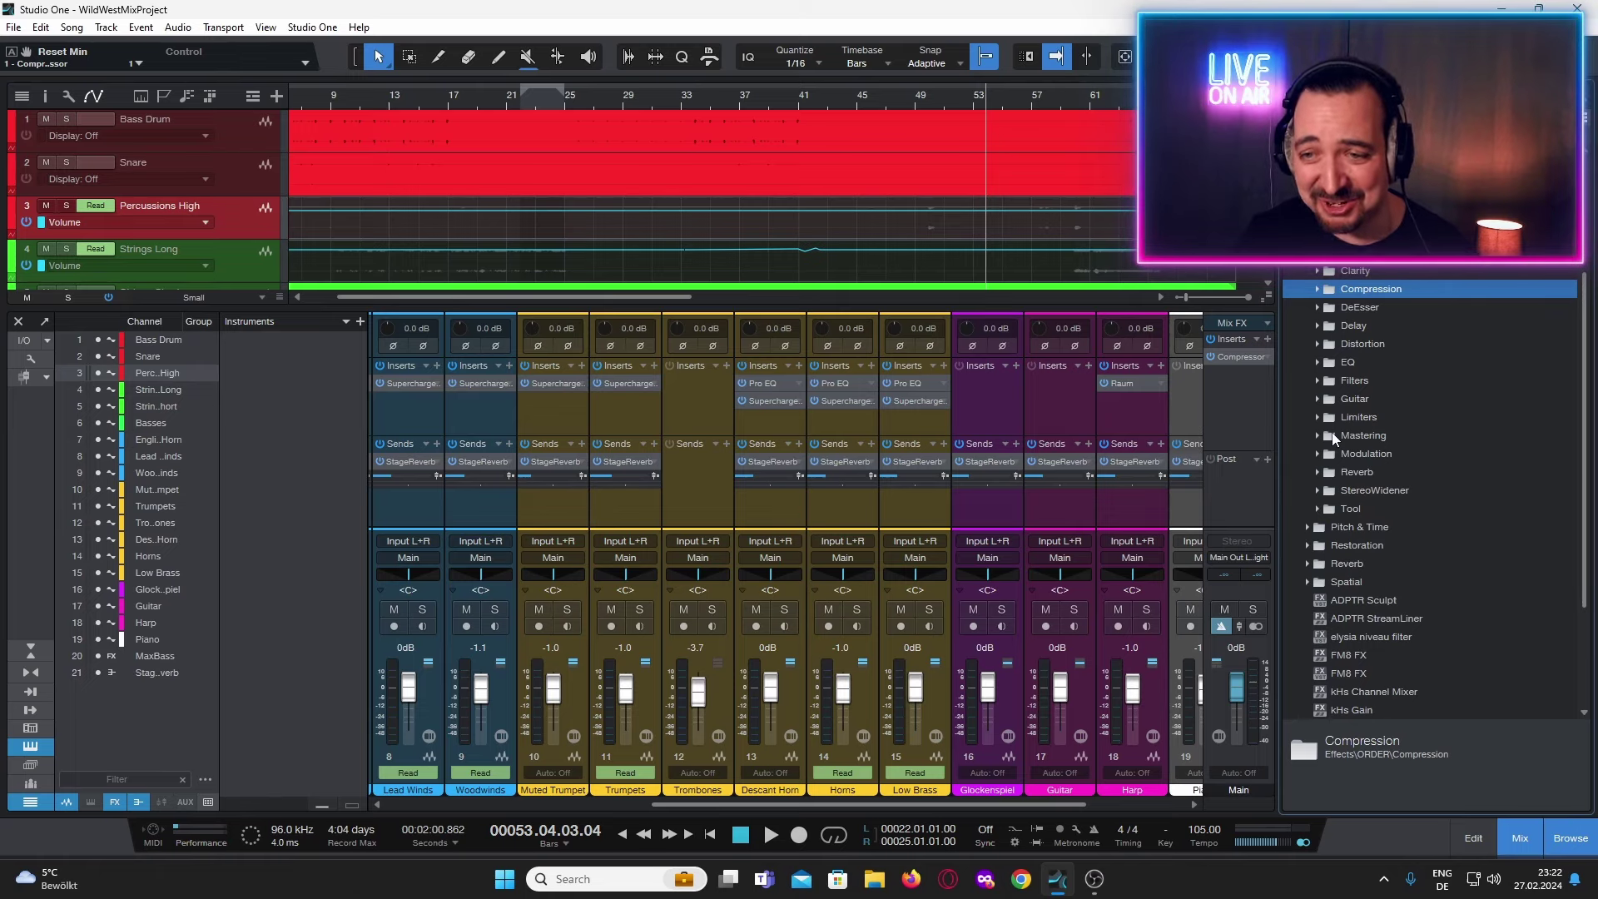
{"action": "left_click", "coordinate": [1324, 438]}
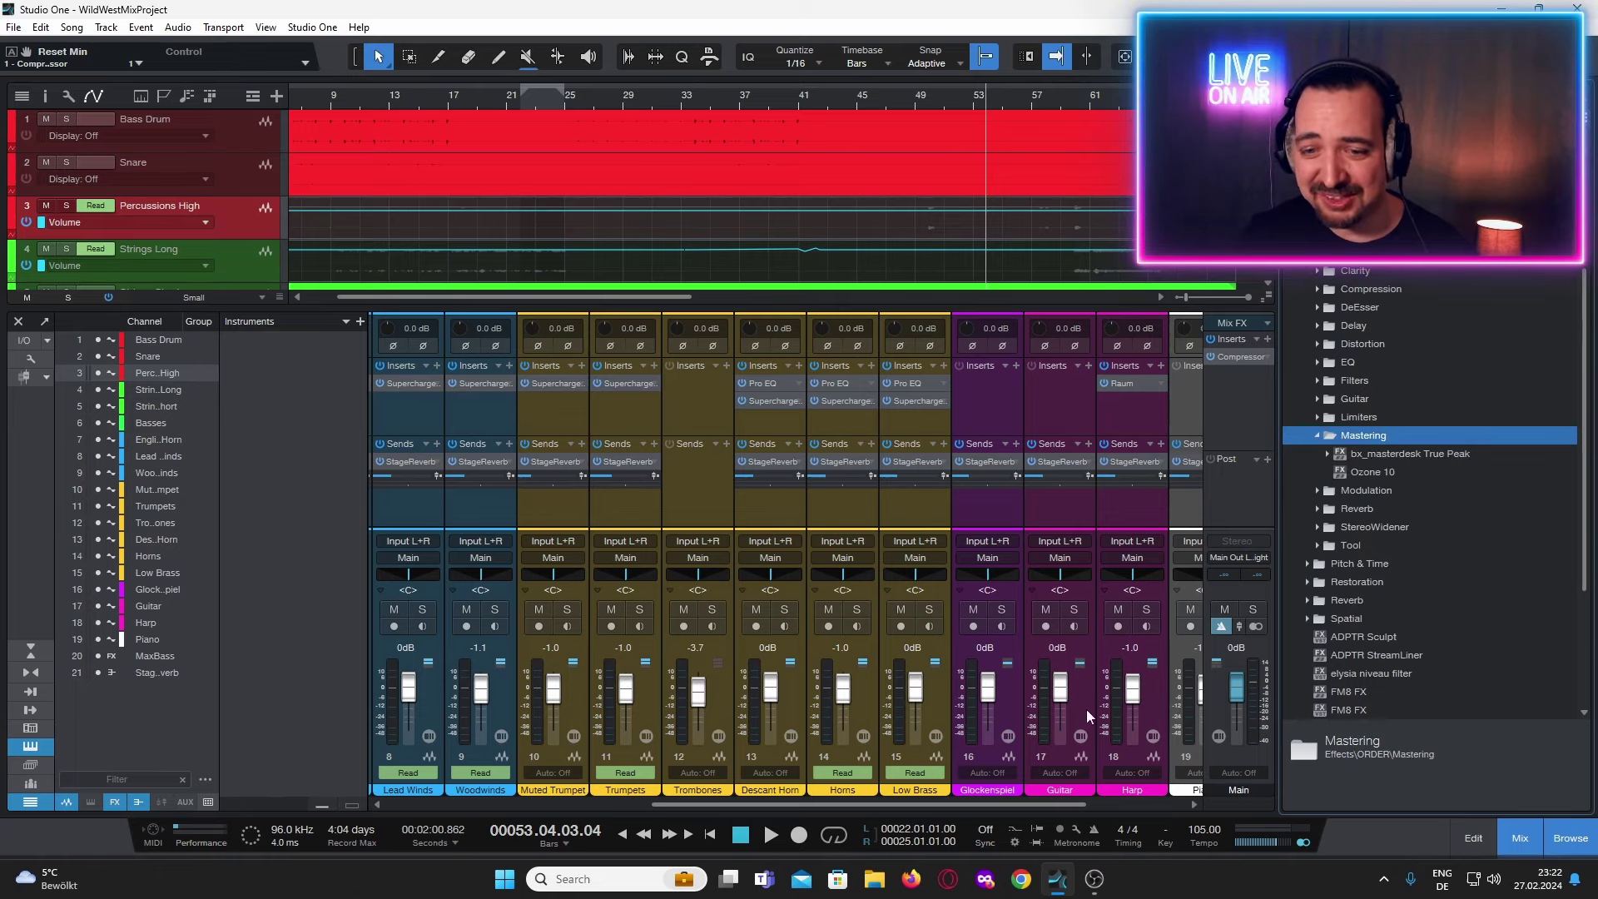
Insert Ozone 10 after the Compressor on the Main channel and move its window lower to uncover the tracks.
{"action": "left_click_drag", "start_coordinate": [1035, 809], "coordinate": [1185, 802]}
{"action": "left_click", "coordinate": [1361, 471]}
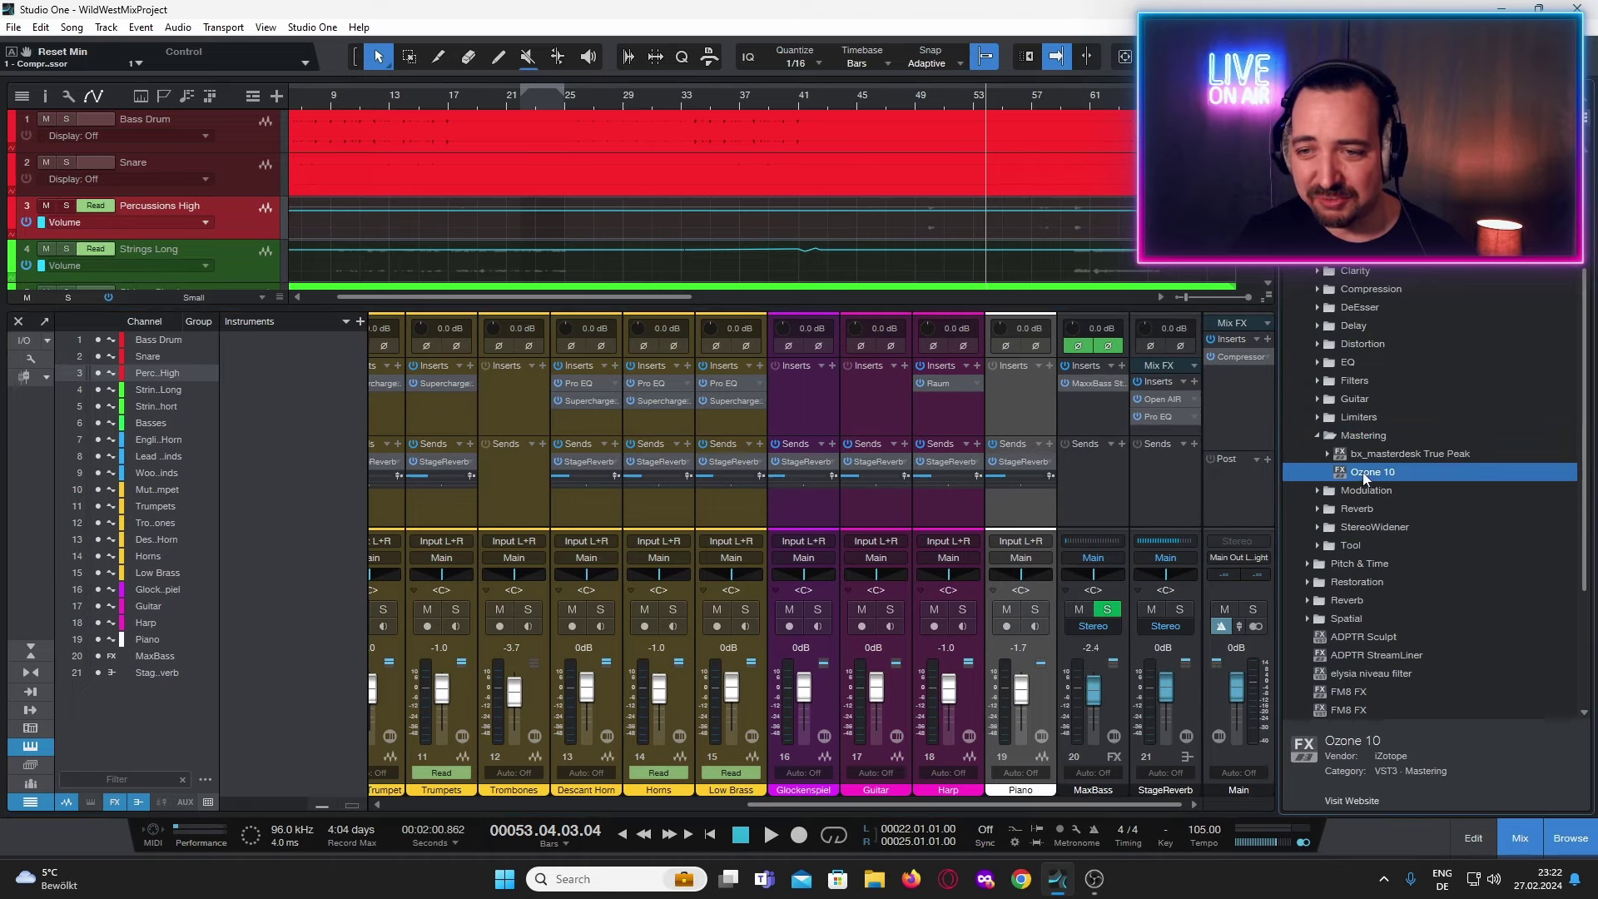
{"action": "left_click_drag", "start_coordinate": [1383, 480], "coordinate": [1227, 400]}
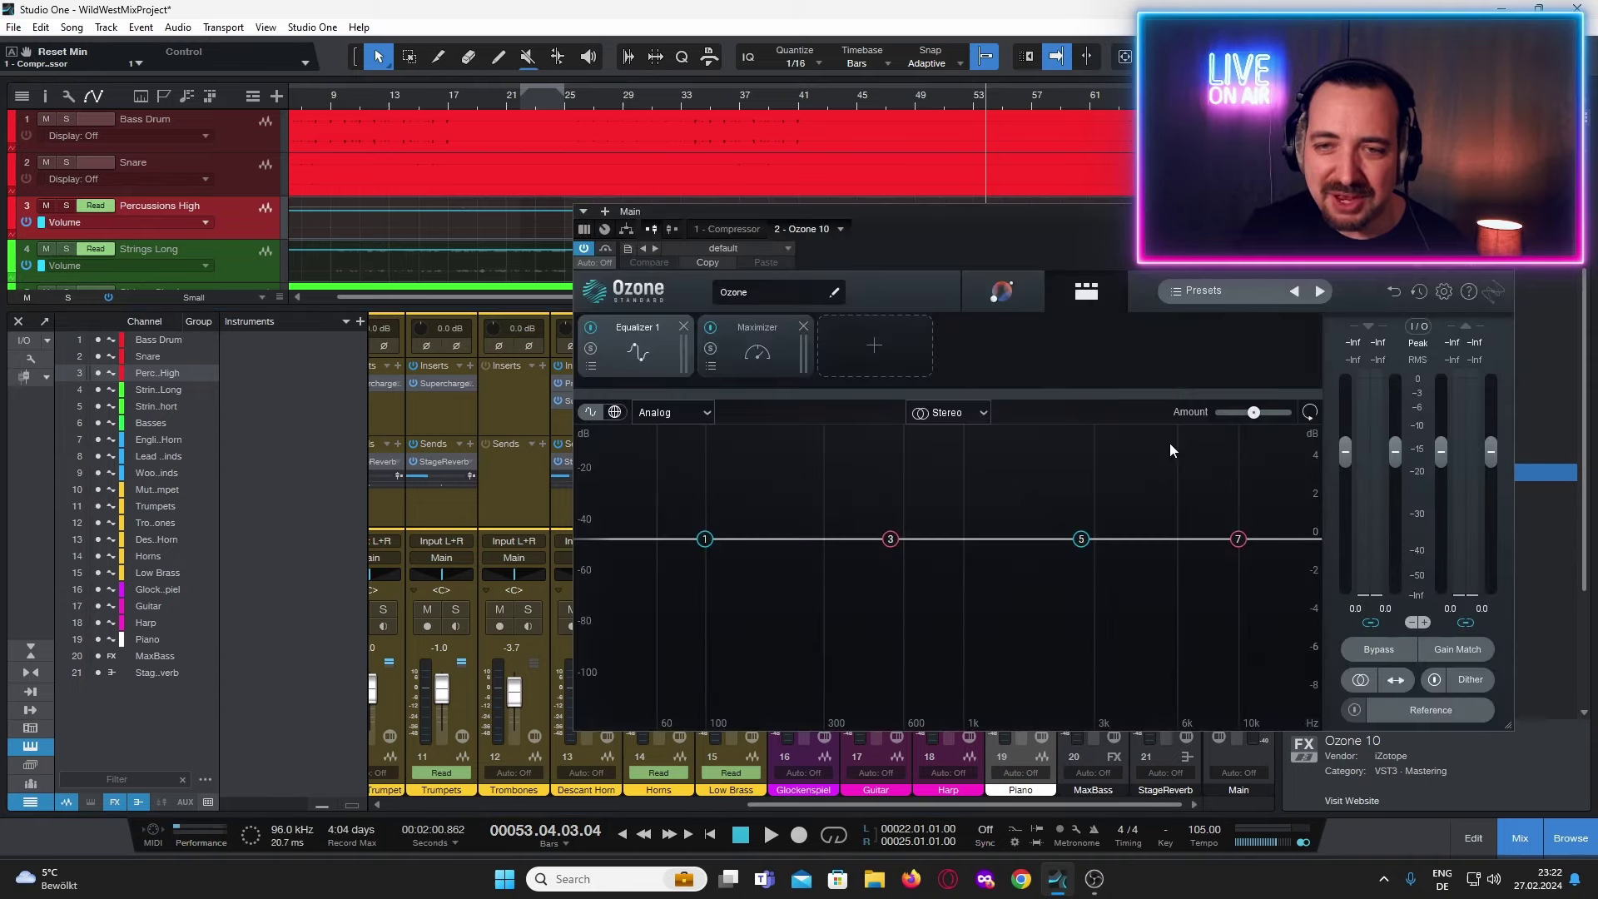
{"action": "left_click_drag", "start_coordinate": [1066, 214], "coordinate": [1086, 291]}
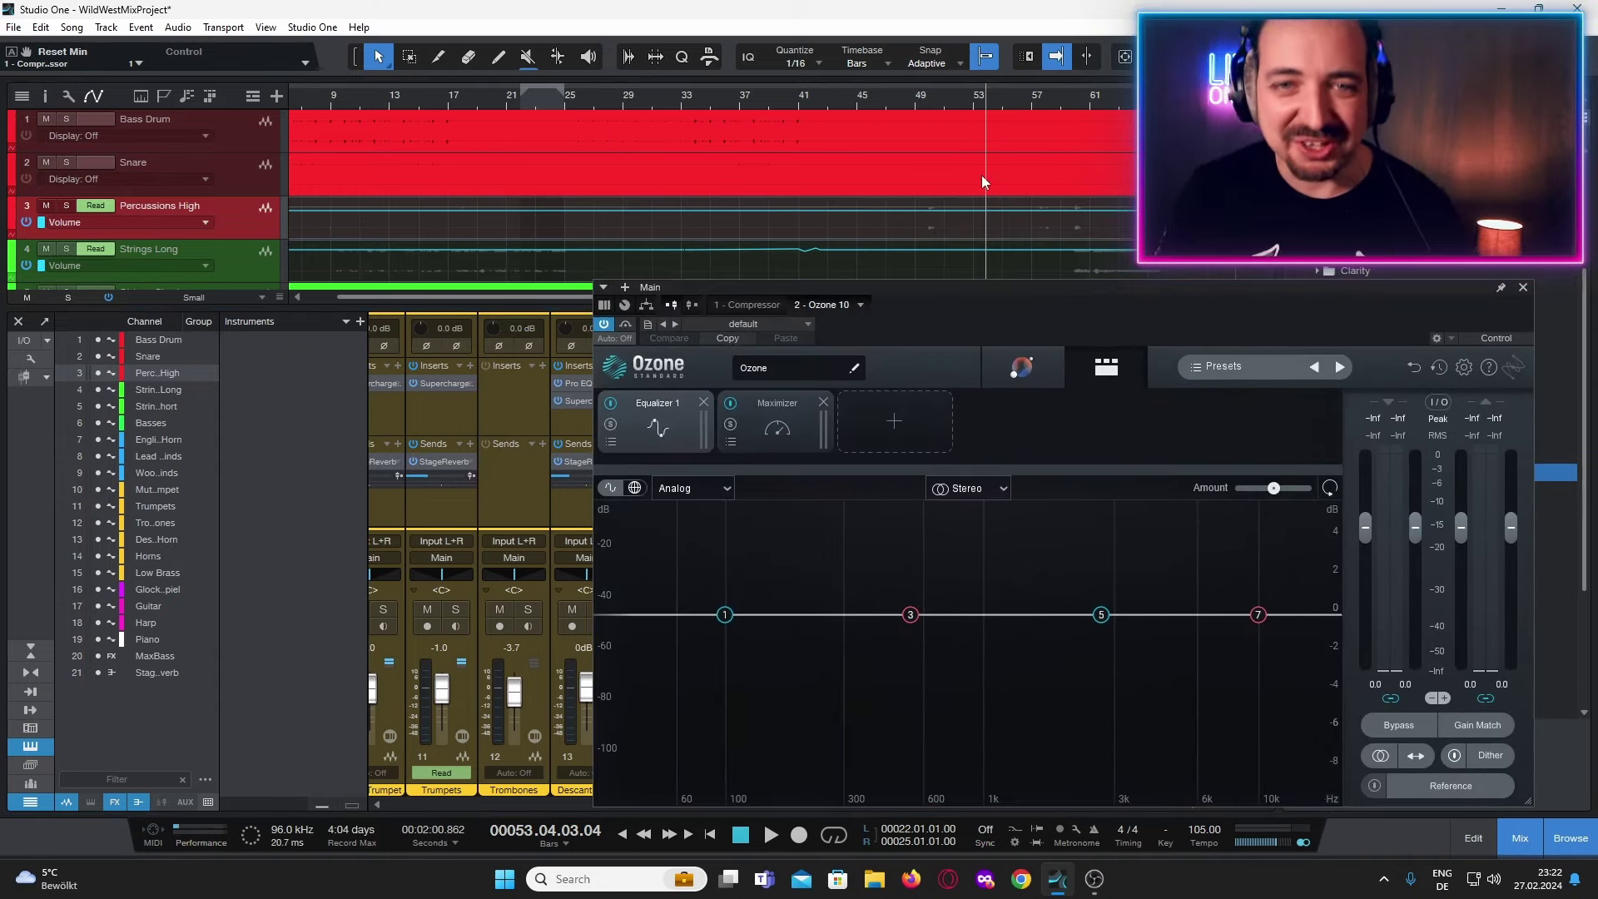
Run Ozone 10's Master Assistant on the Main channel by playing a loud passage of the song for it to analyze.
{"action": "left_click", "coordinate": [943, 99]}
{"action": "left_click", "coordinate": [1021, 367]}
{"action": "left_click_drag", "start_coordinate": [1048, 288], "coordinate": [613, 131]}
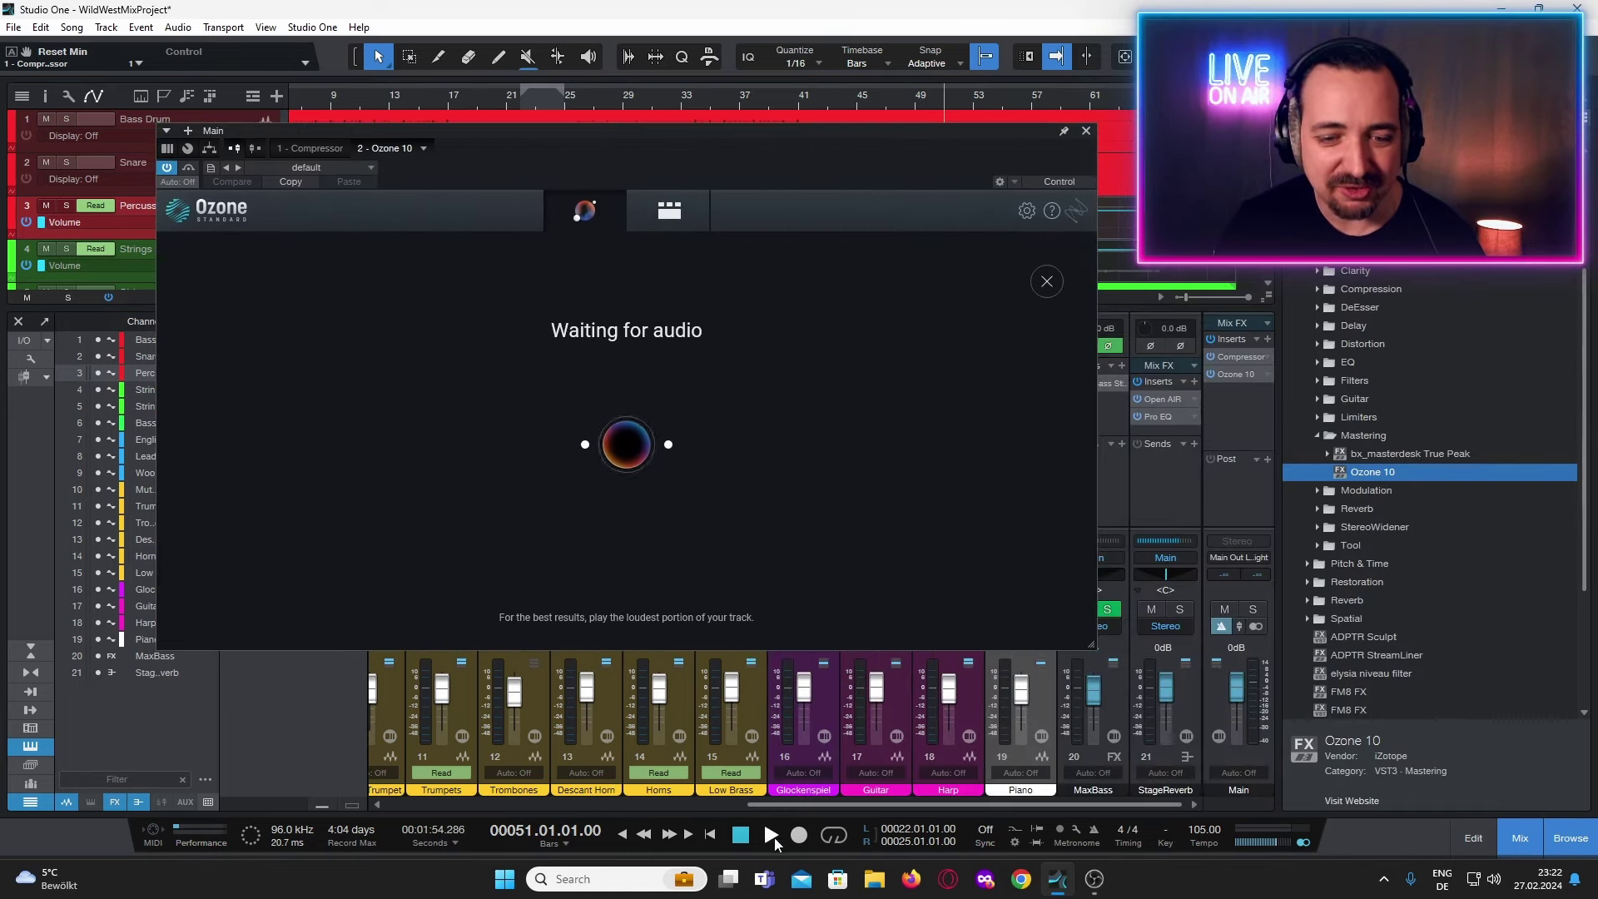
{"action": "left_click", "coordinate": [665, 223]}
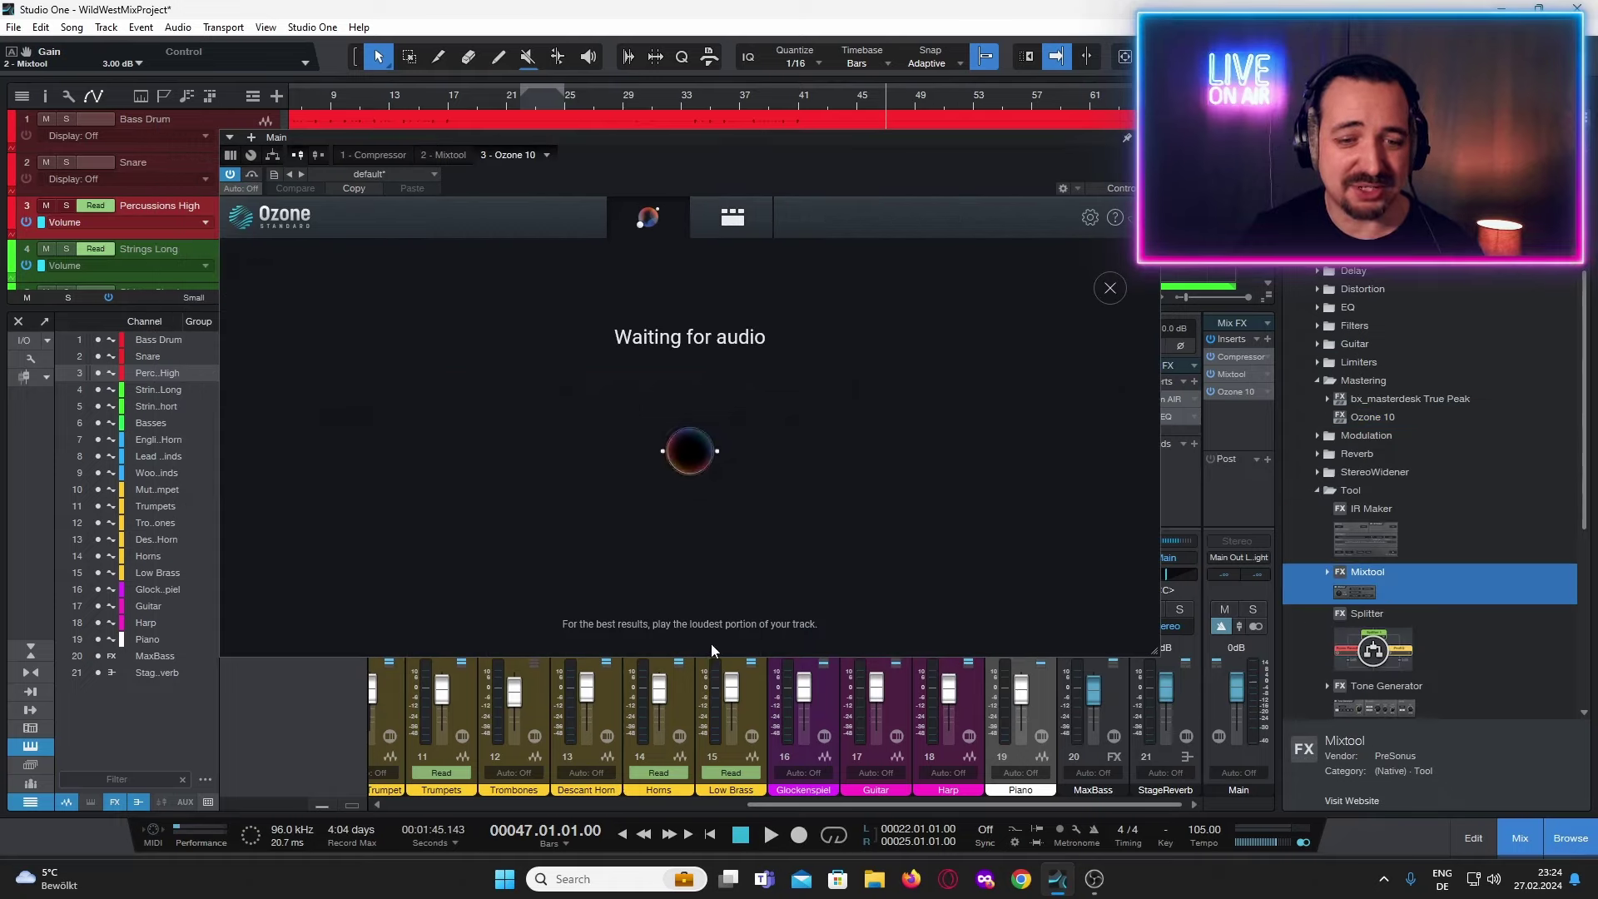
{"action": "left_click", "coordinate": [771, 835]}
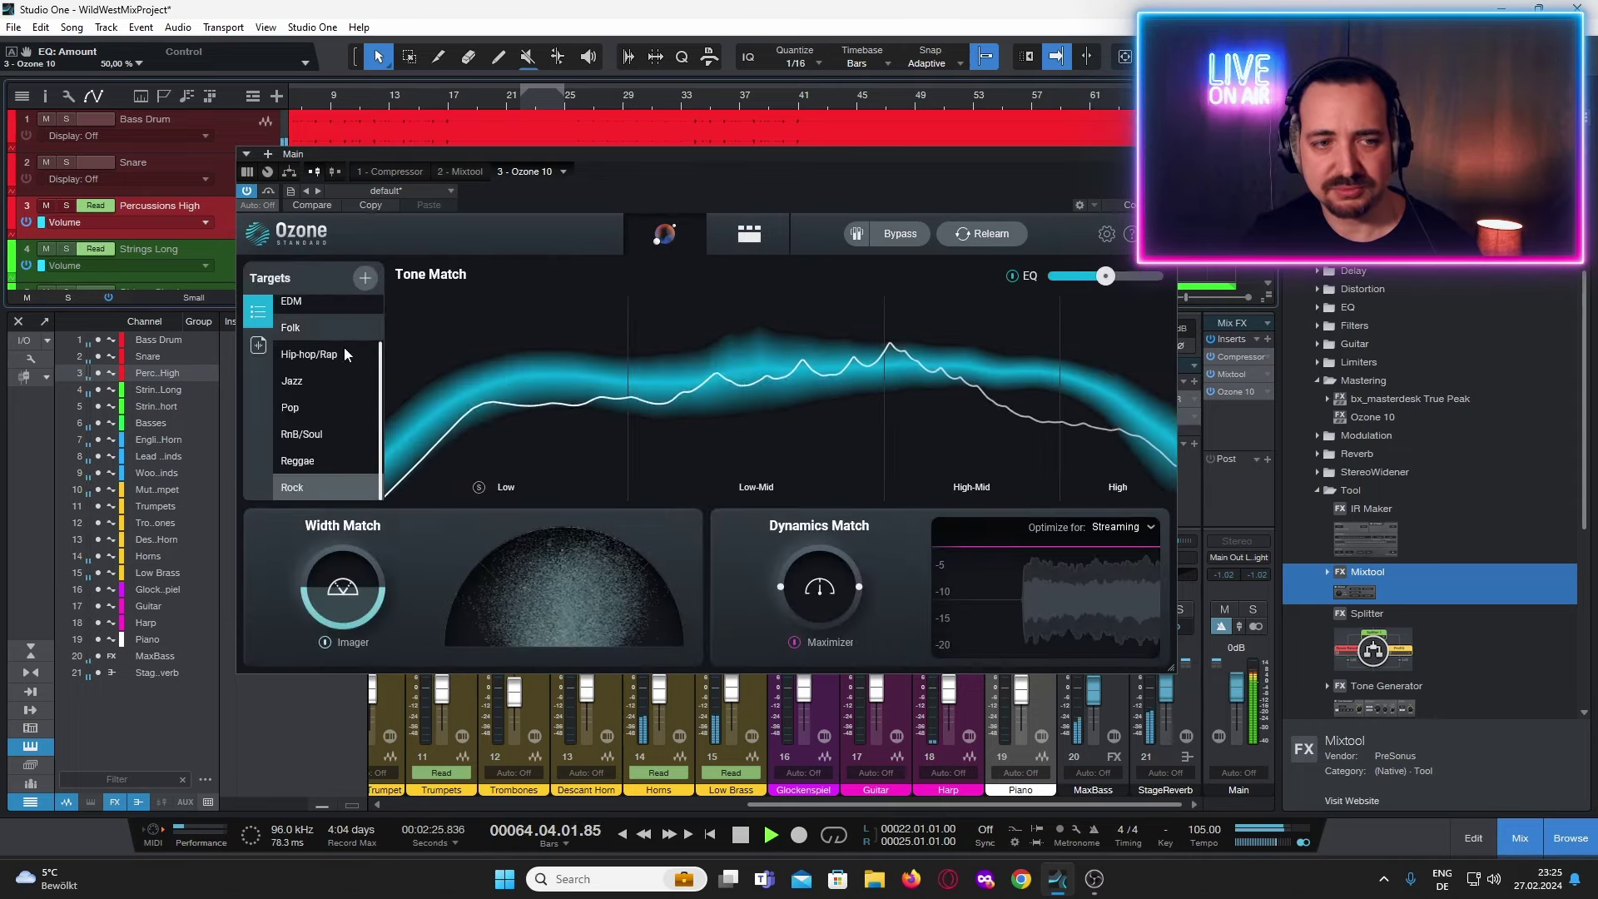
Look through the genre targets for Tone Match and open Ozone's detailed module view.
{"action": "scroll", "coordinate": [337, 341], "scroll_direction": "up", "scroll_amount": 2}
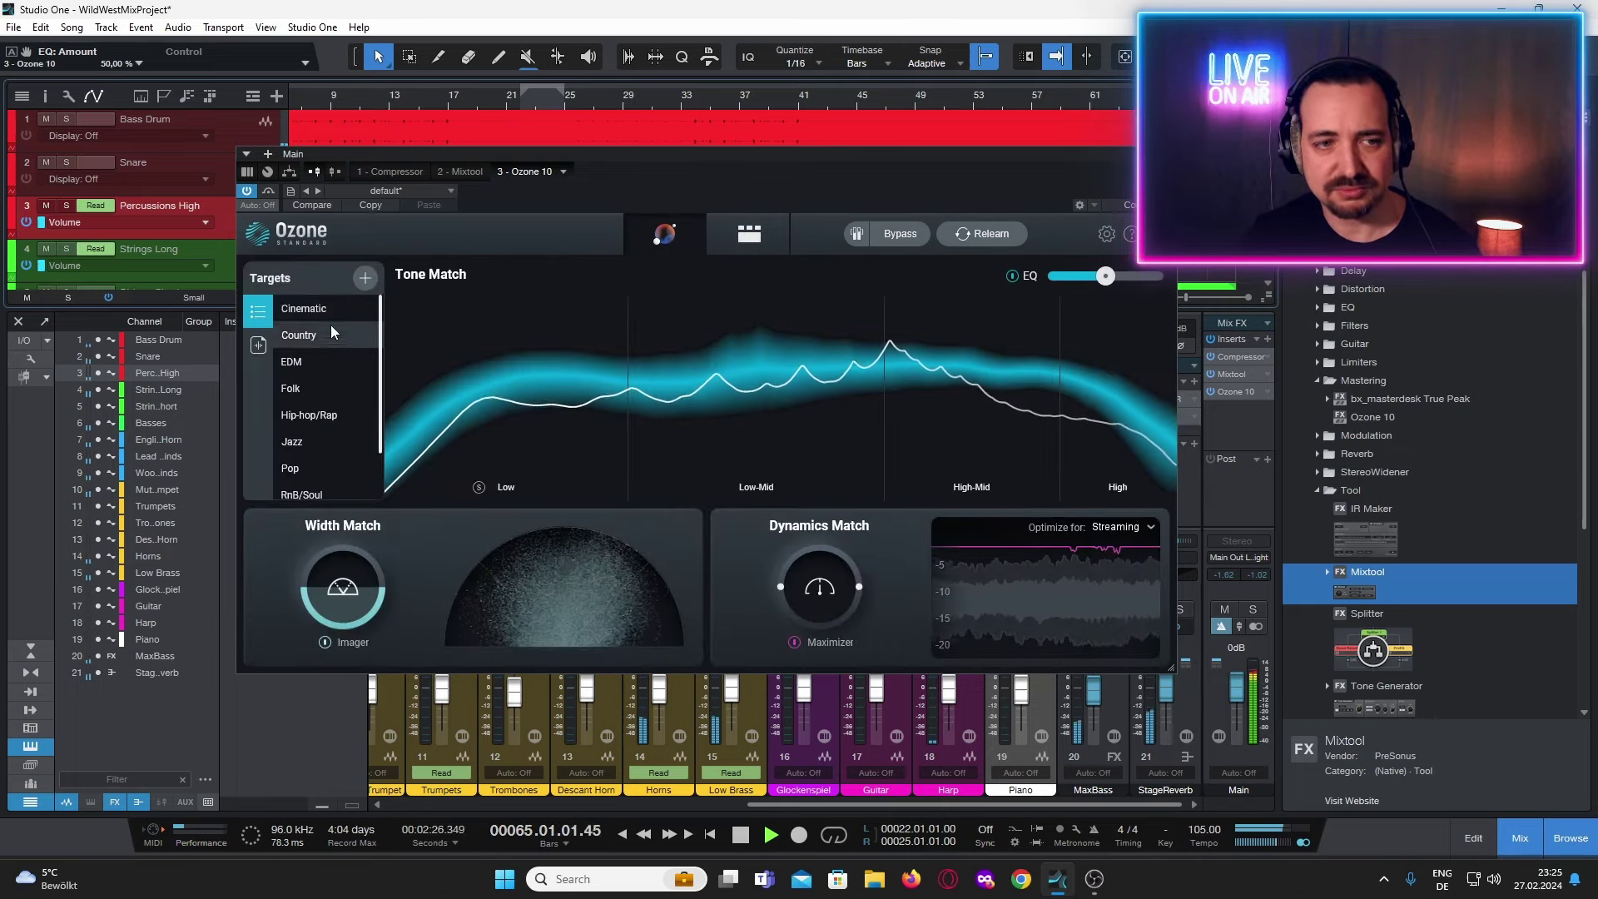
{"action": "left_click", "coordinate": [756, 239]}
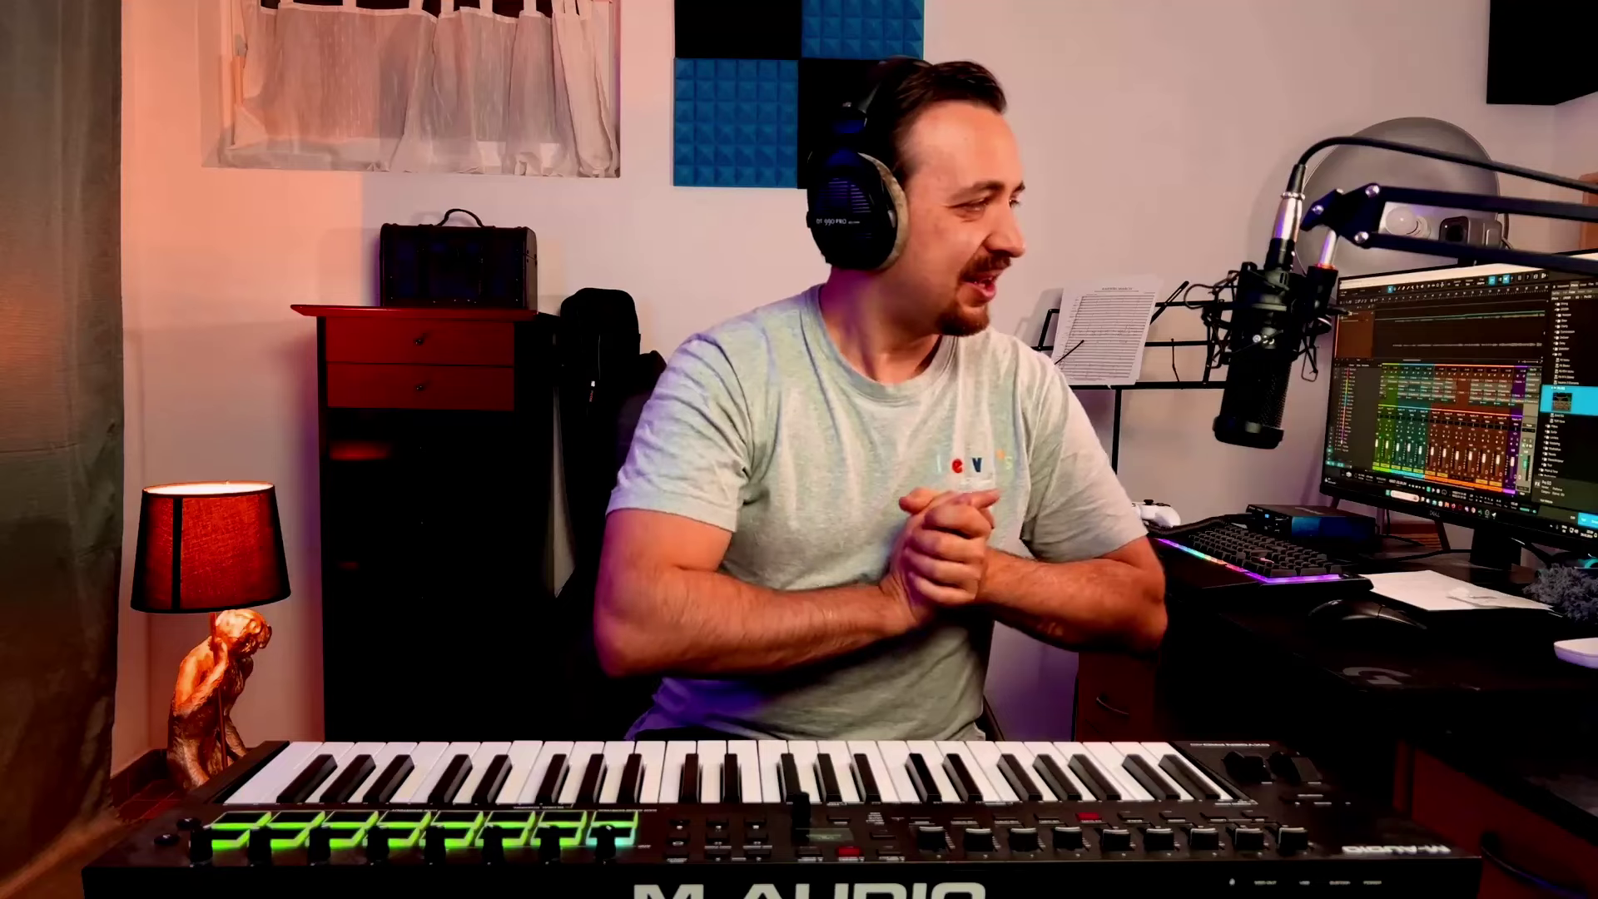
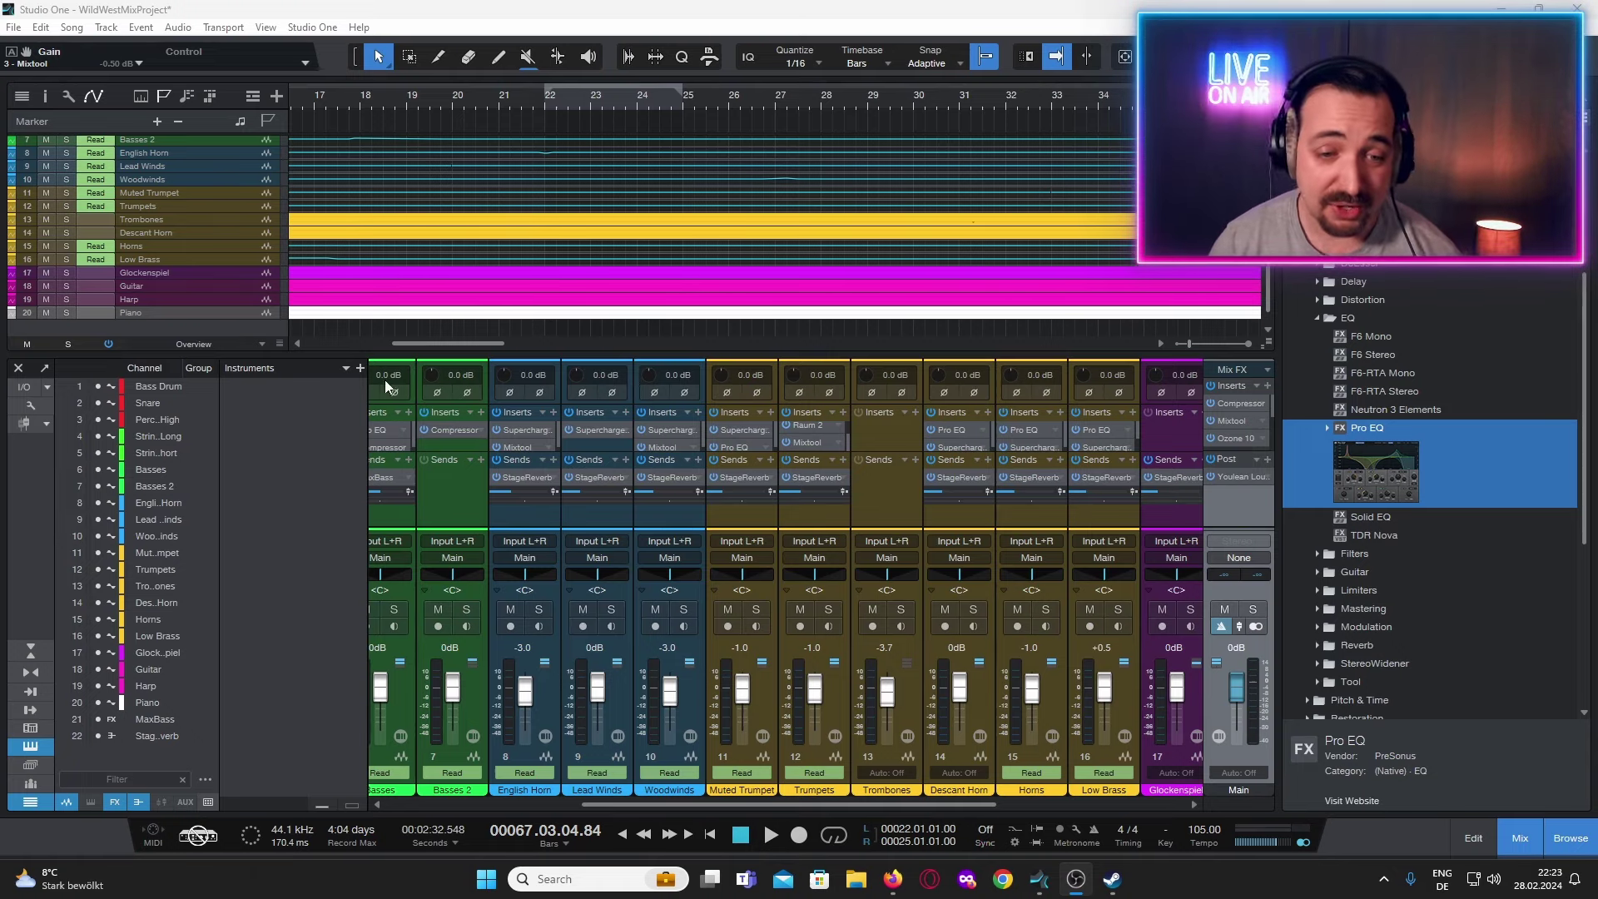
Examine the MaxBass channel's effect and routing alongside the neighbouring mixer channels, then bring the Basses channels into view.
{"action": "left_click", "coordinate": [1171, 803]}
{"action": "left_click", "coordinate": [1086, 522]}
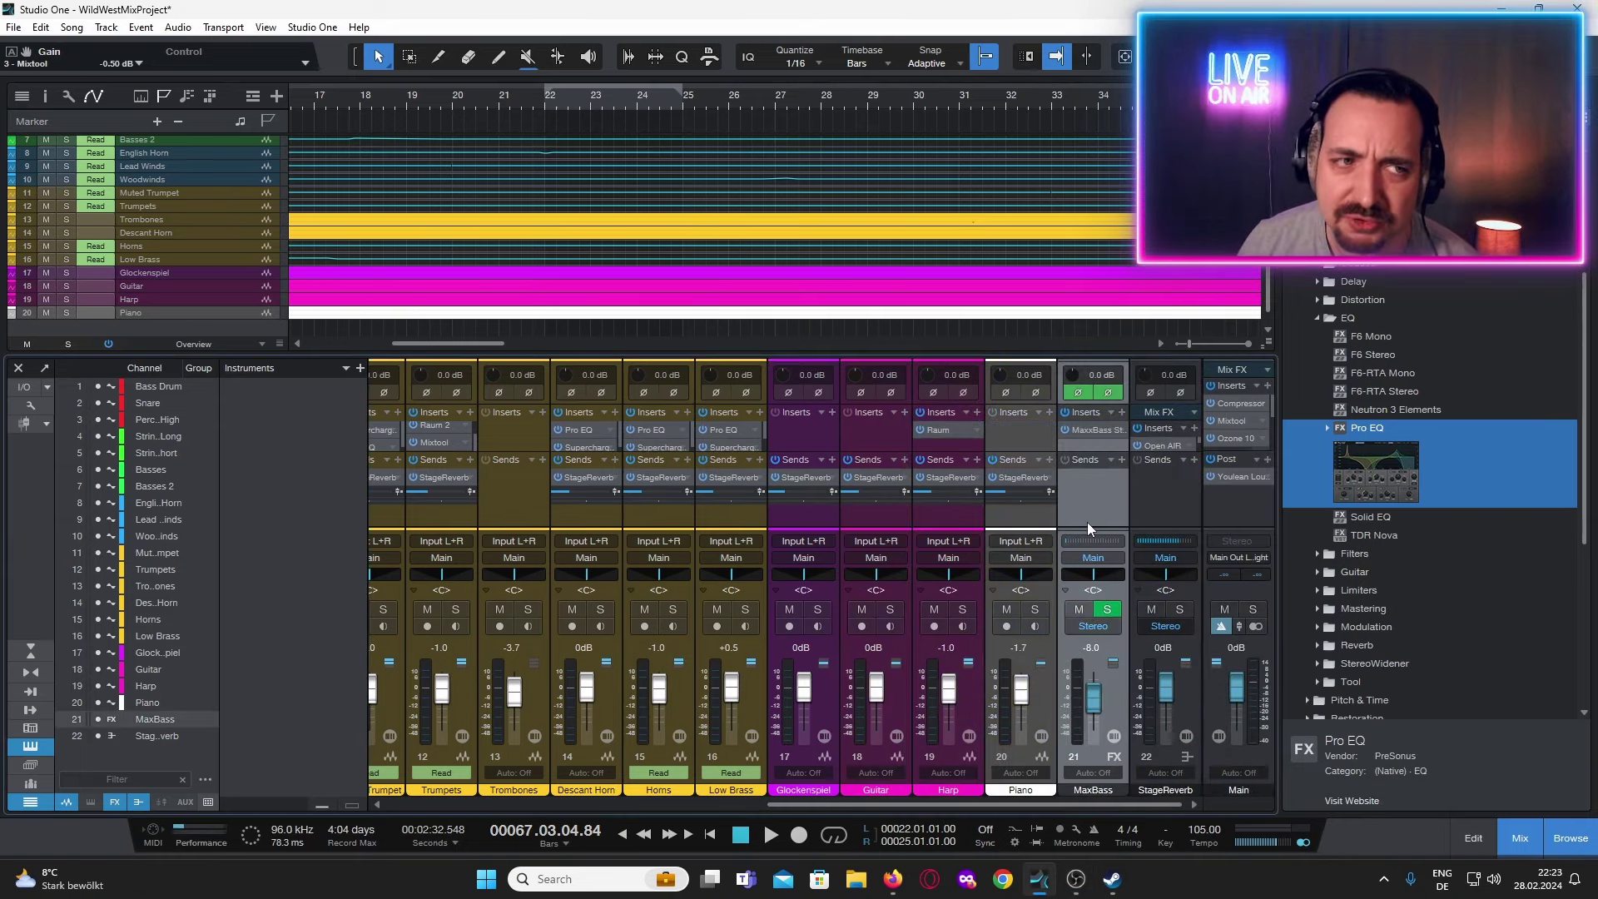
{"action": "scroll", "coordinate": [738, 197], "scroll_direction": "up", "scroll_amount": 3}
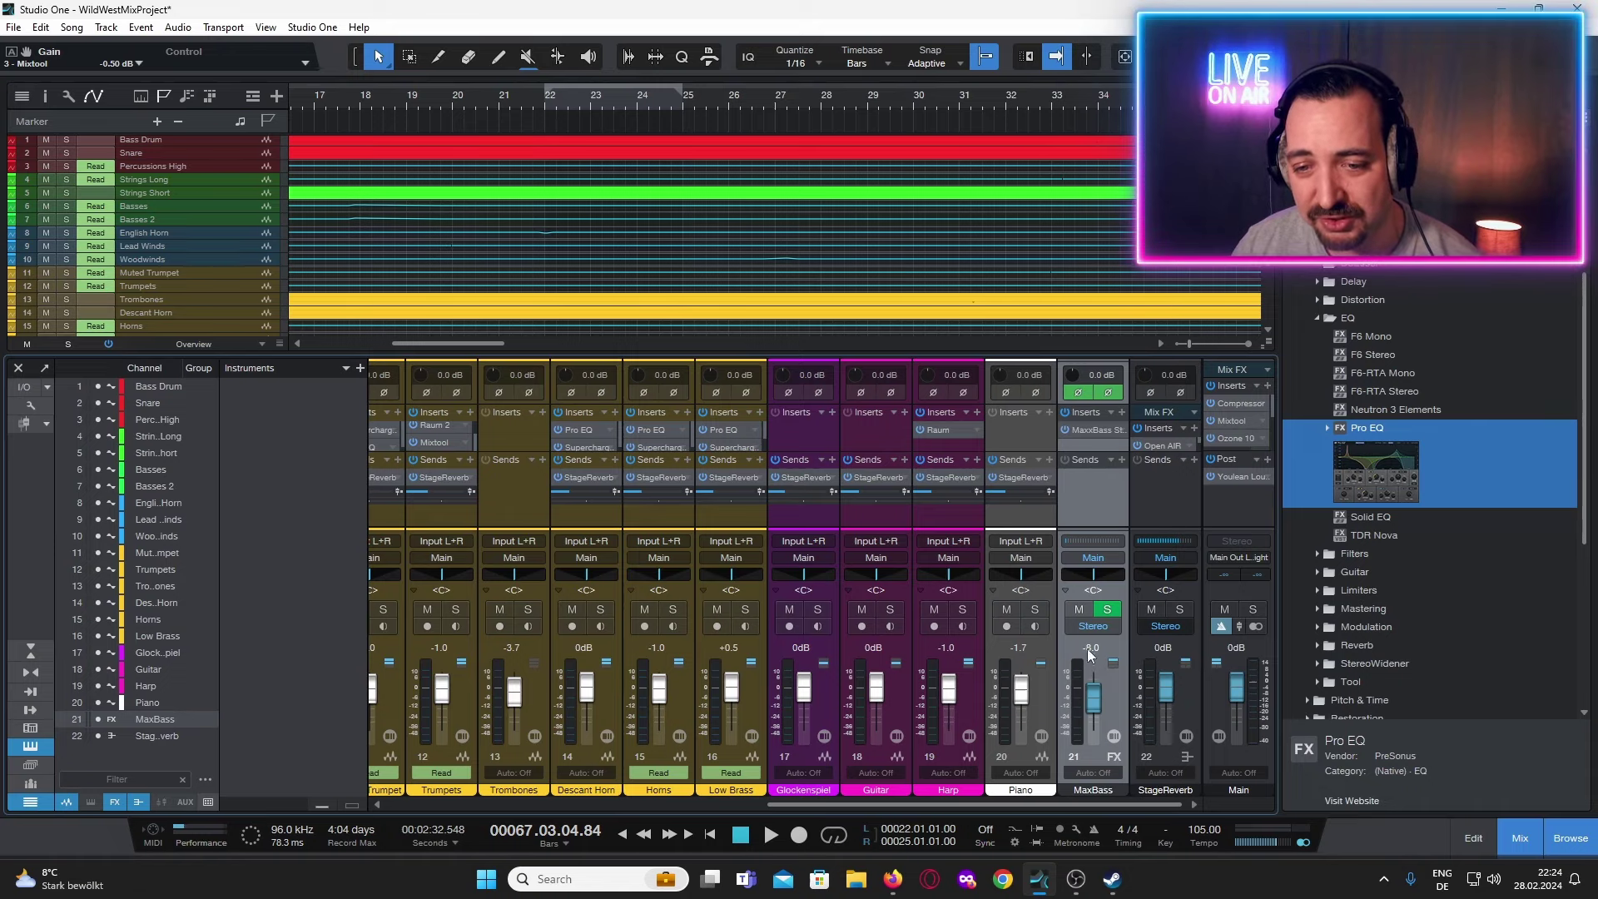
{"action": "scroll", "coordinate": [1073, 496], "scroll_direction": "left", "scroll_amount": 4}
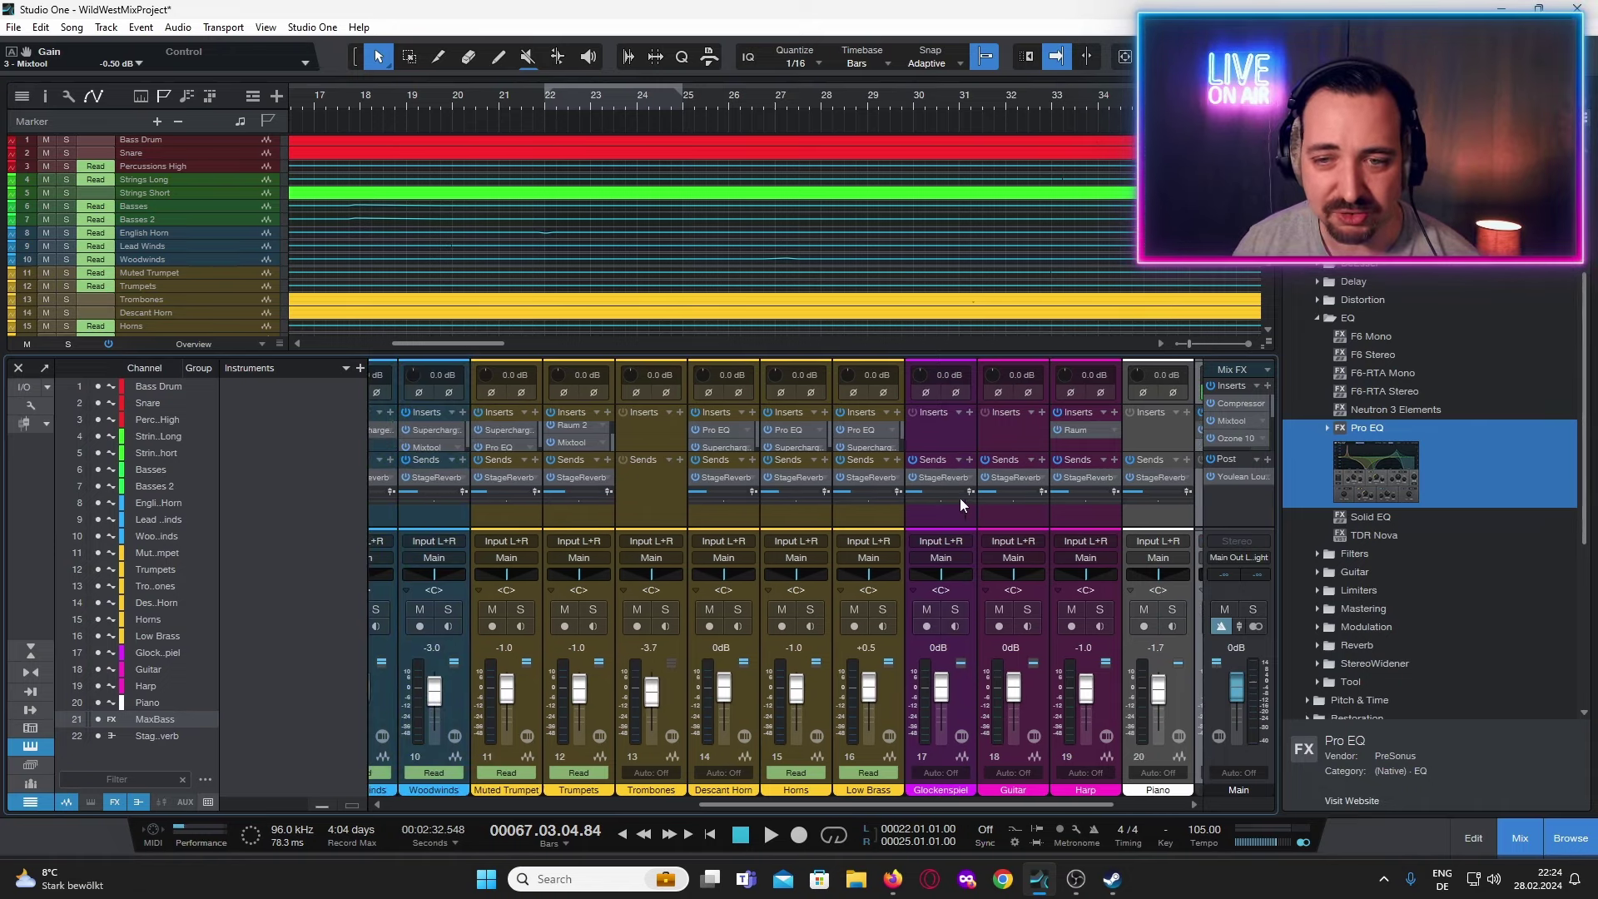
{"action": "scroll", "coordinate": [1015, 498], "scroll_direction": "right", "scroll_amount": 4}
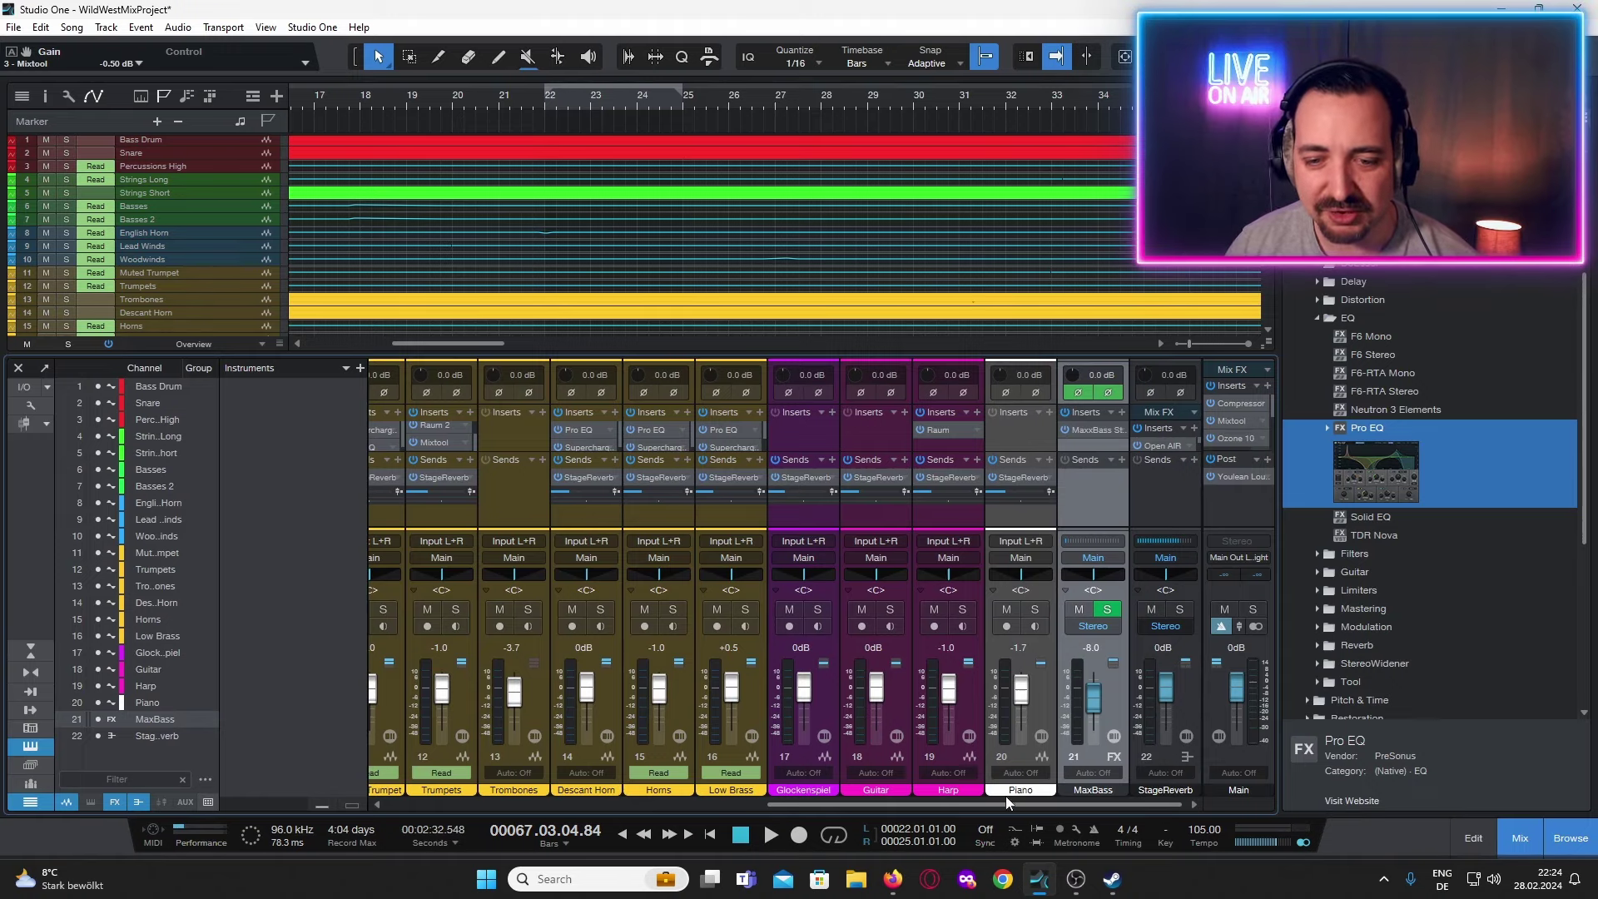
{"action": "left_click_drag", "start_coordinate": [1005, 804], "coordinate": [898, 804]}
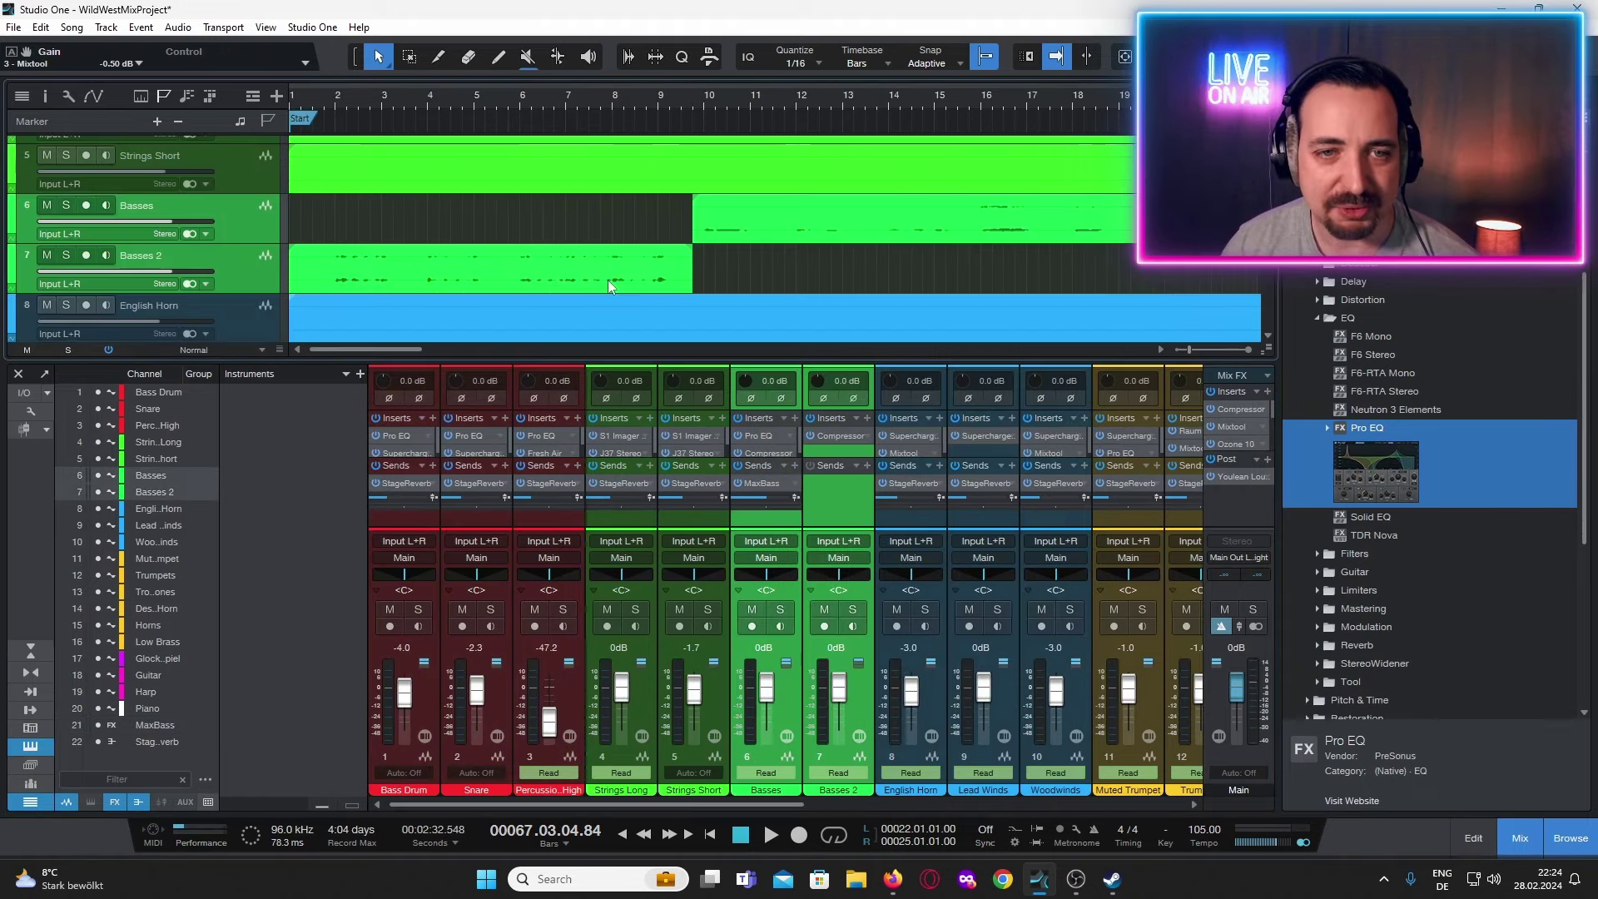
Return the playhead to the start of the song and select only the Basses 2 track.
{"action": "left_click", "coordinate": [303, 98]}
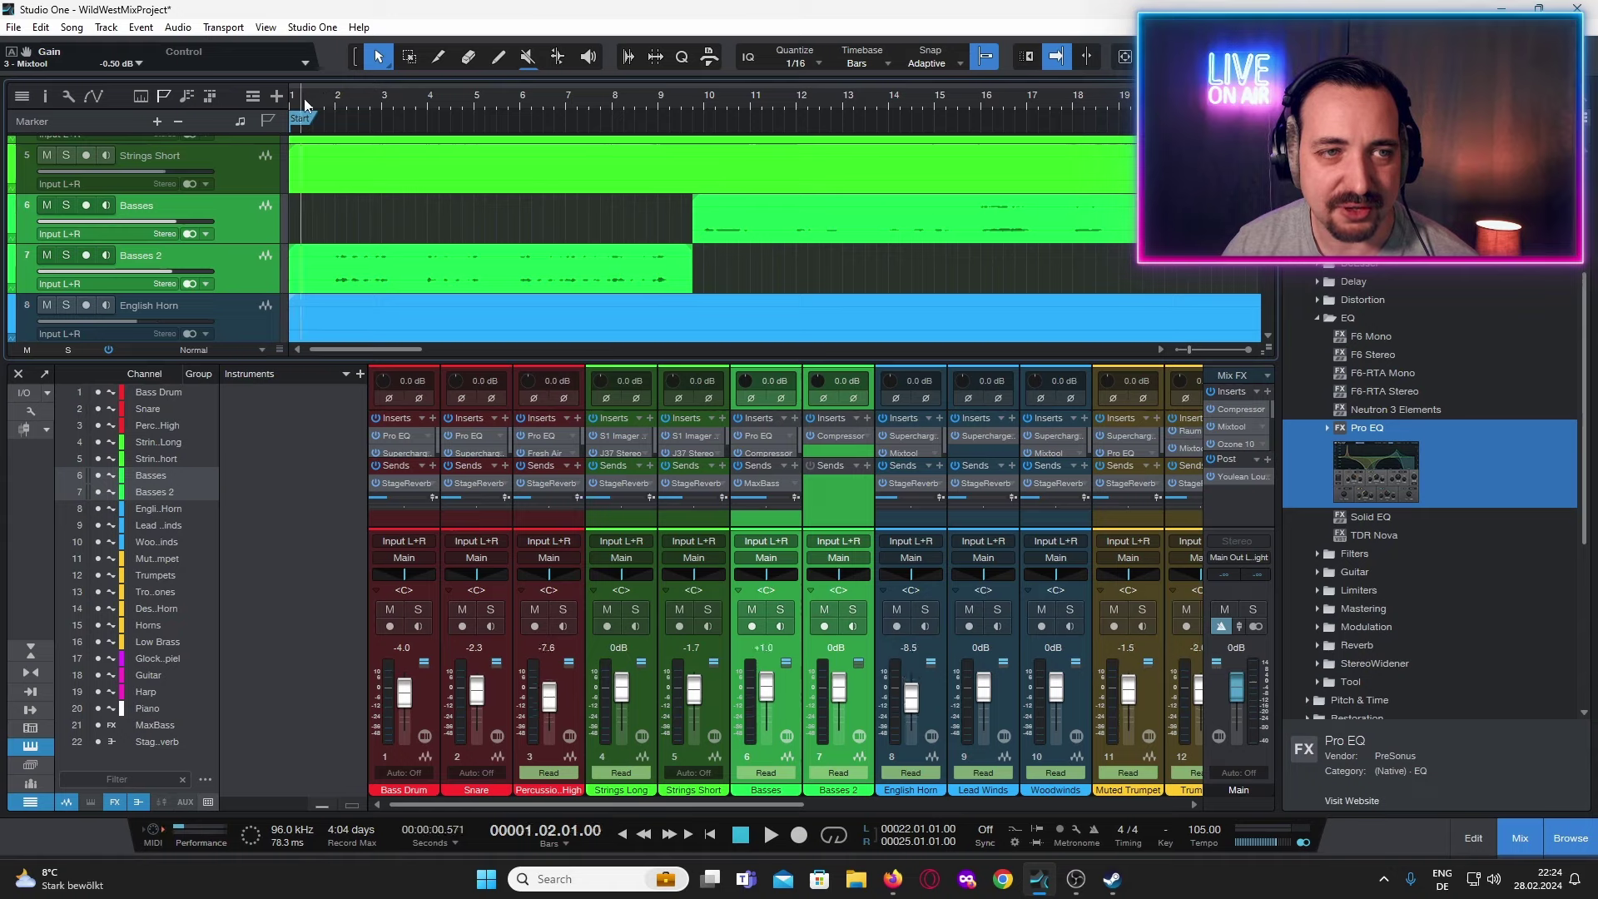
{"action": "left_click", "coordinate": [740, 834]}
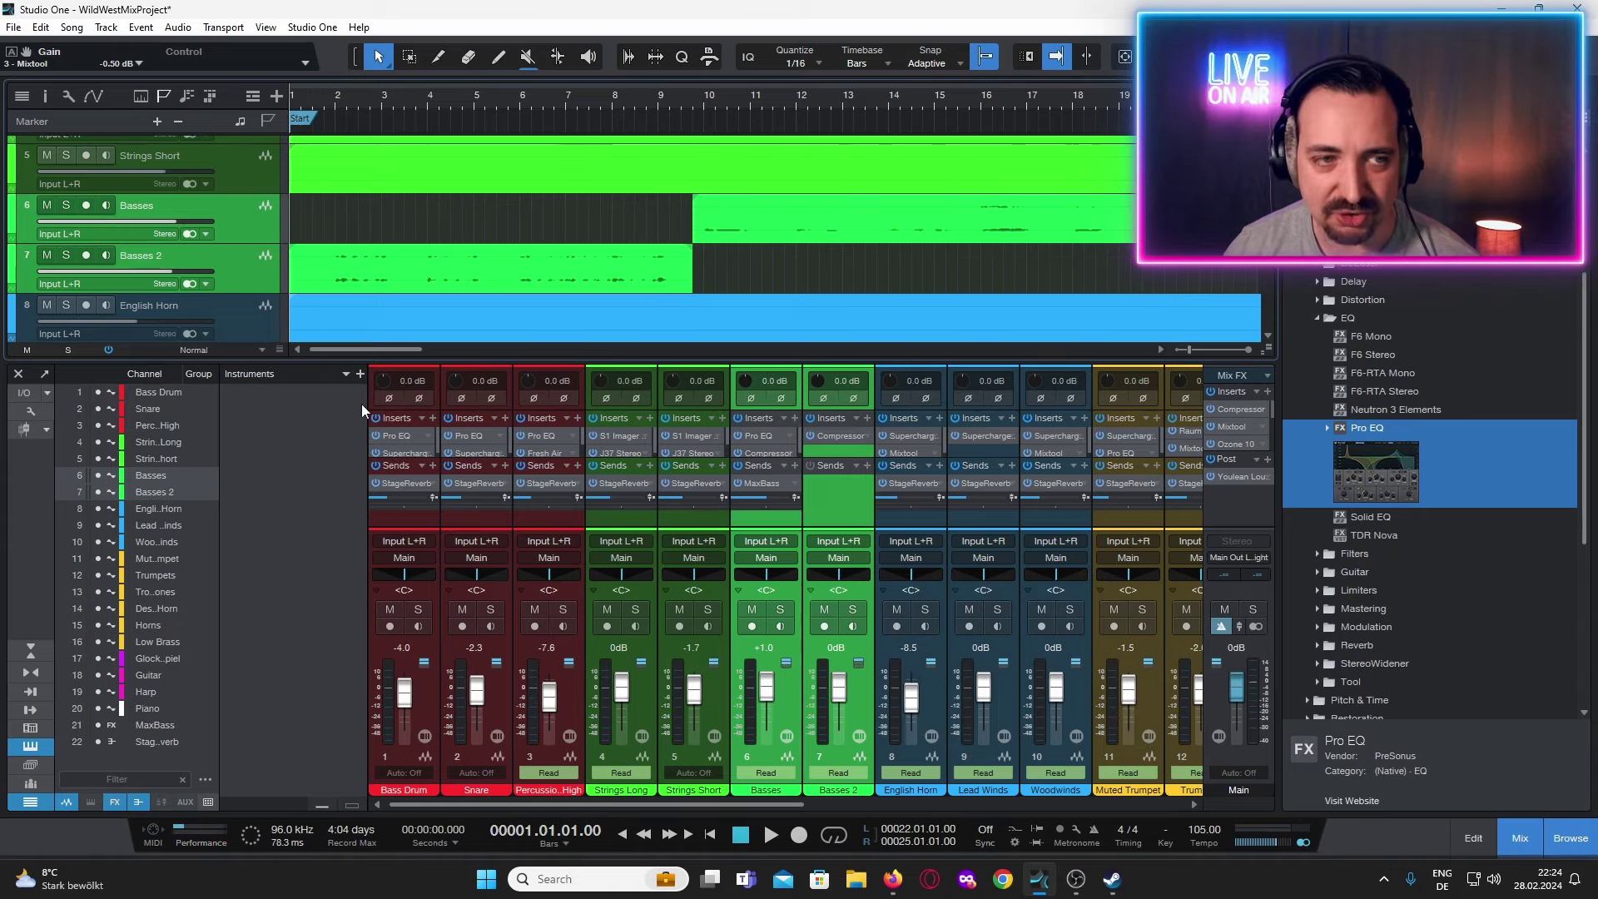
{"action": "left_click", "coordinate": [231, 278]}
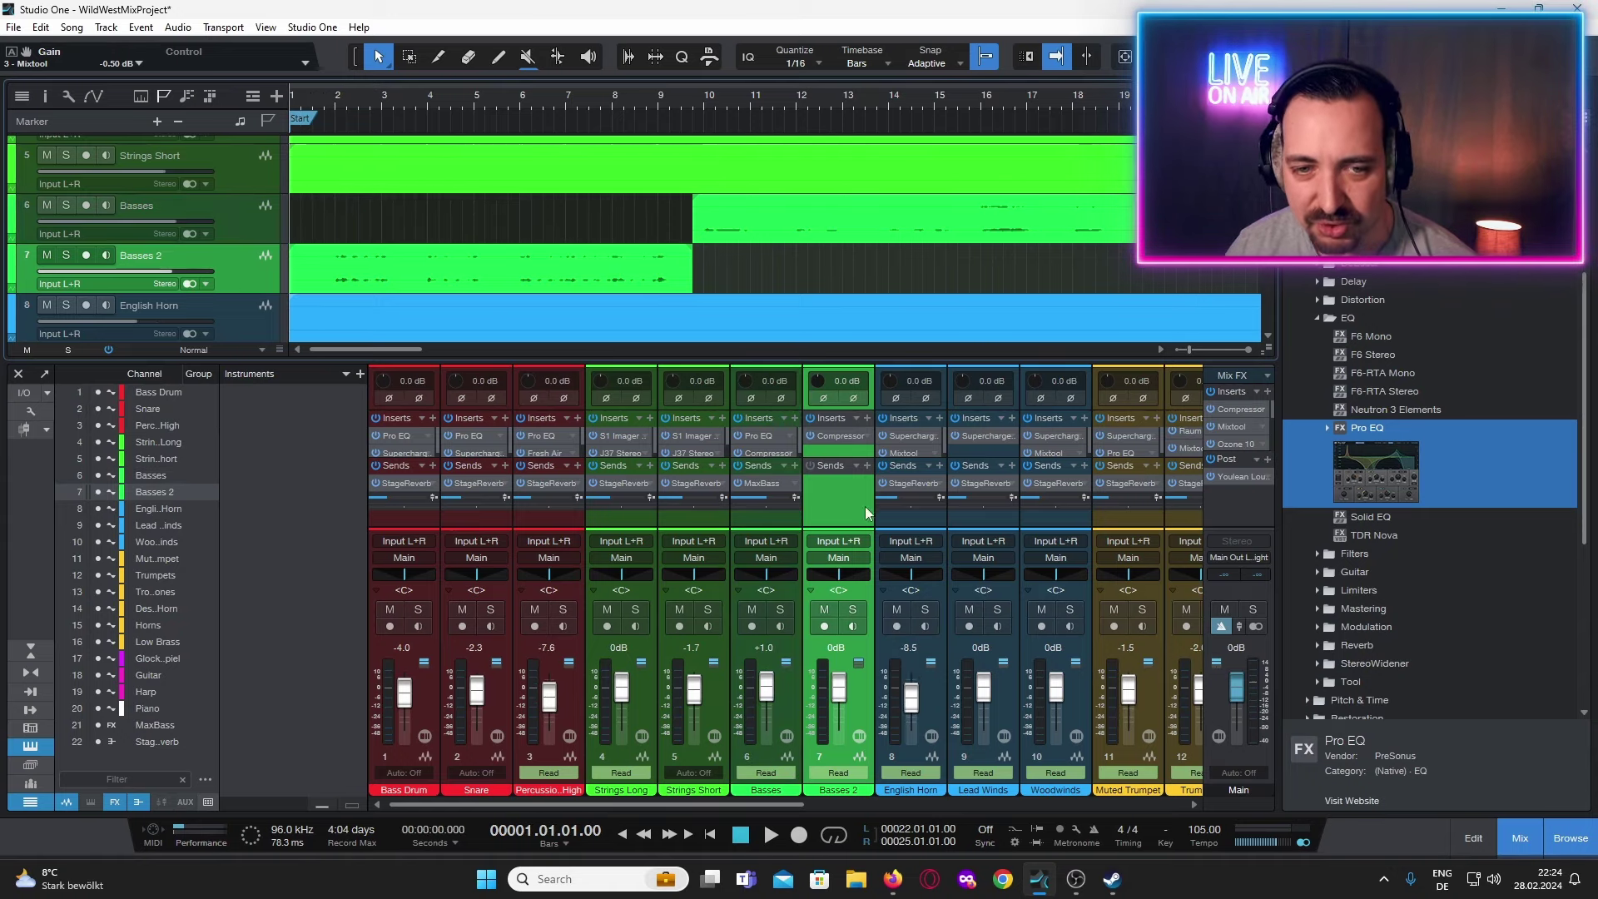
Review the low-mid cut in the Pro EQ on the Basses channel and close the plug-in window.
{"action": "left_click", "coordinate": [758, 436]}
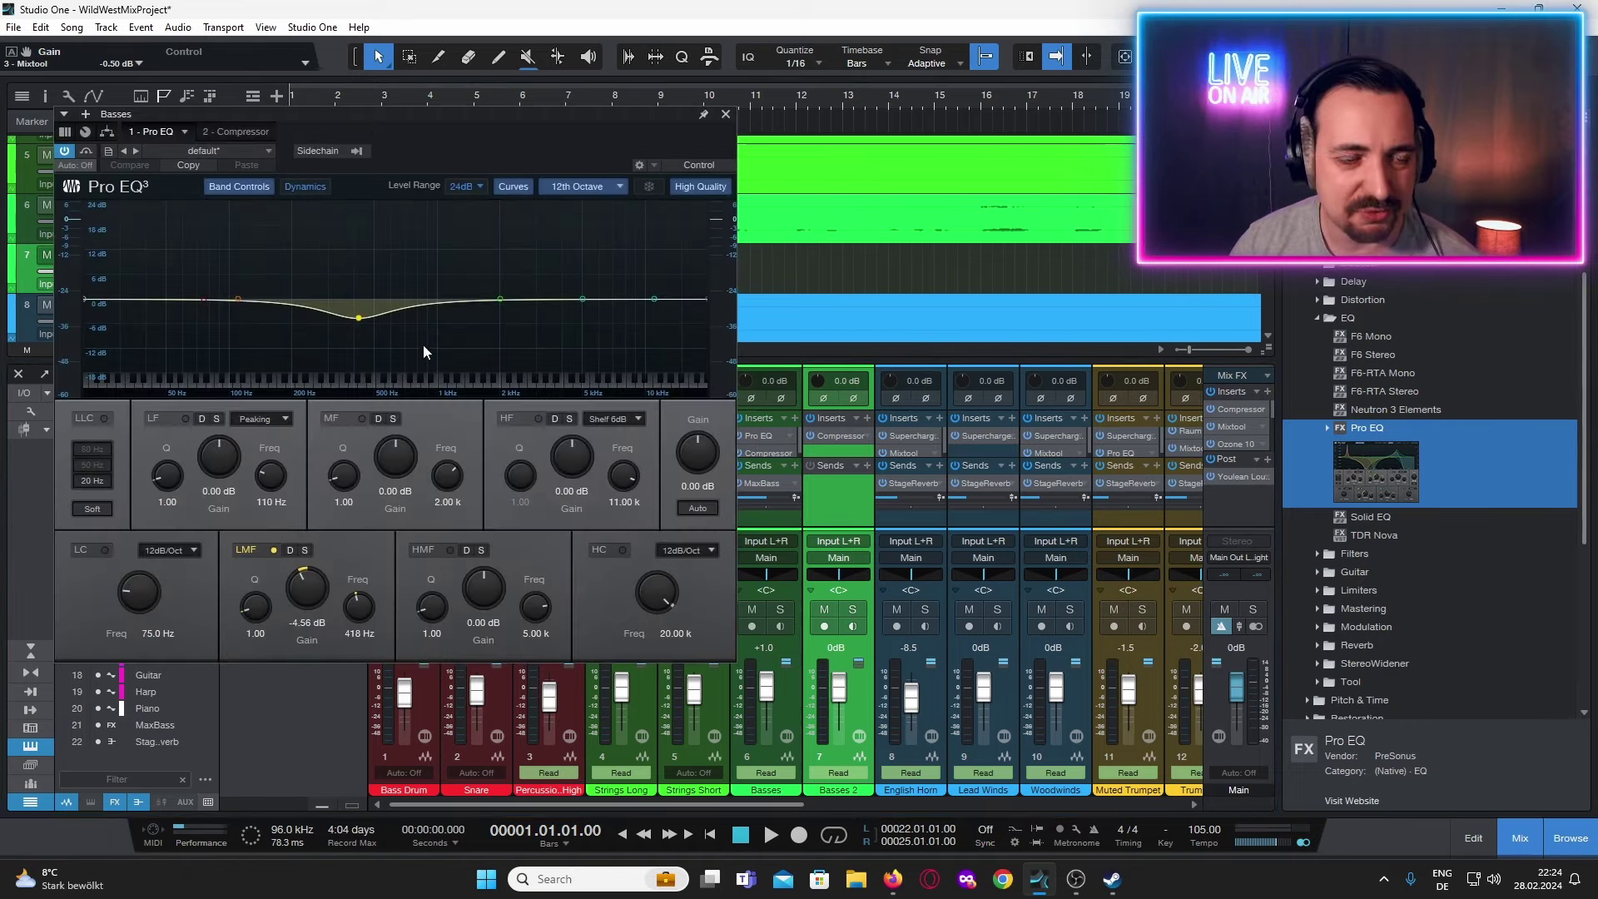
{"action": "left_click_drag", "start_coordinate": [442, 136], "coordinate": [520, 145]}
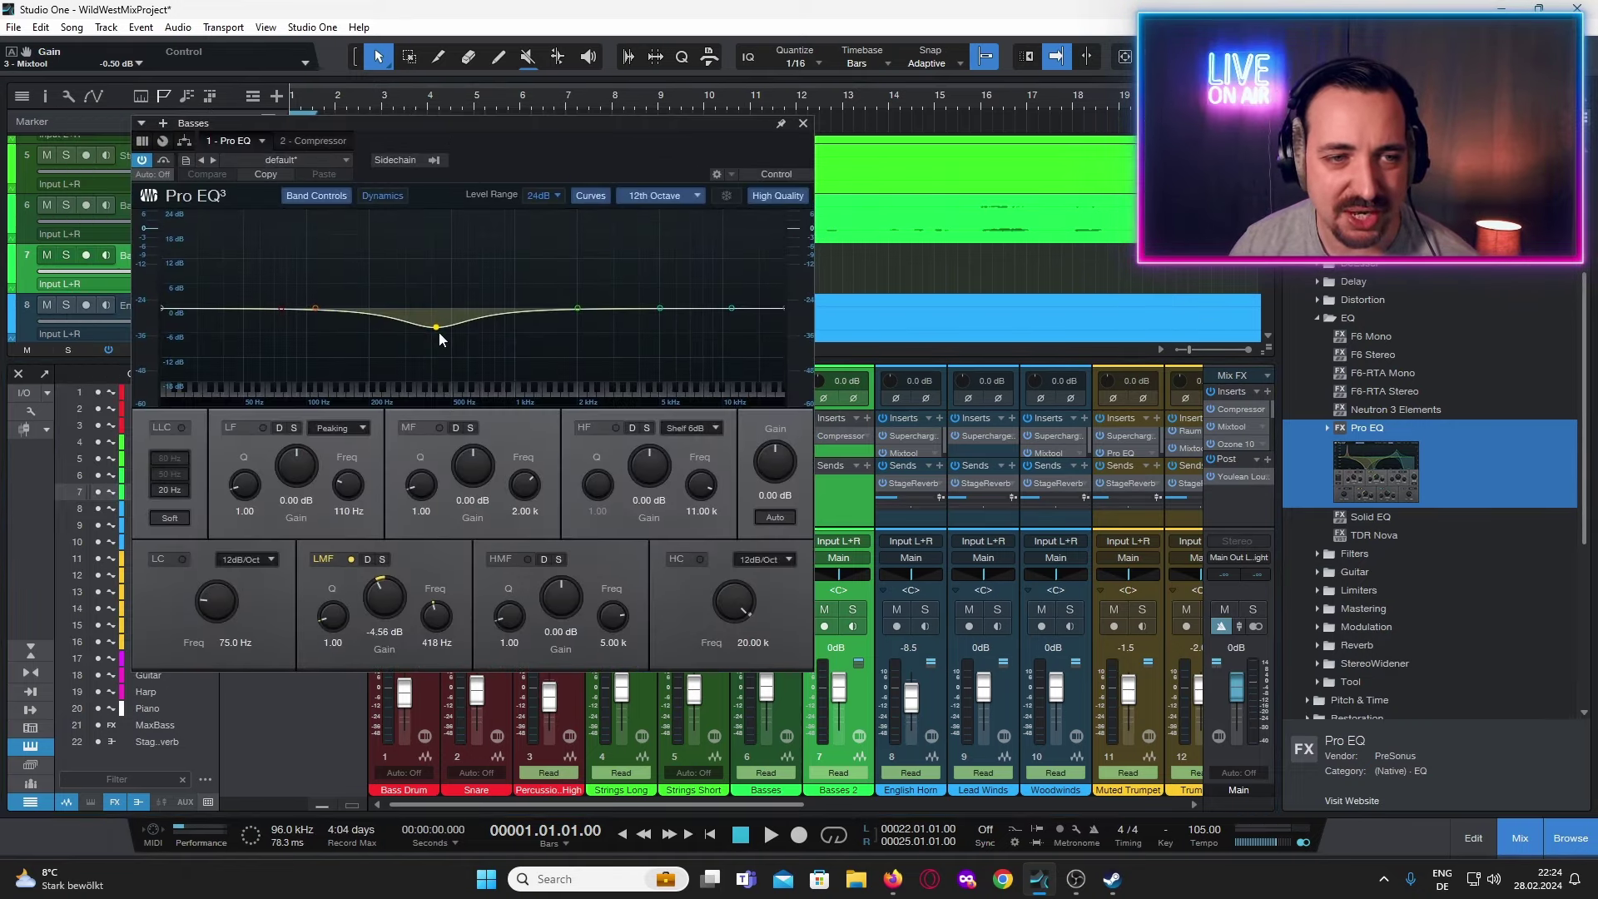
{"action": "left_click", "coordinate": [804, 123]}
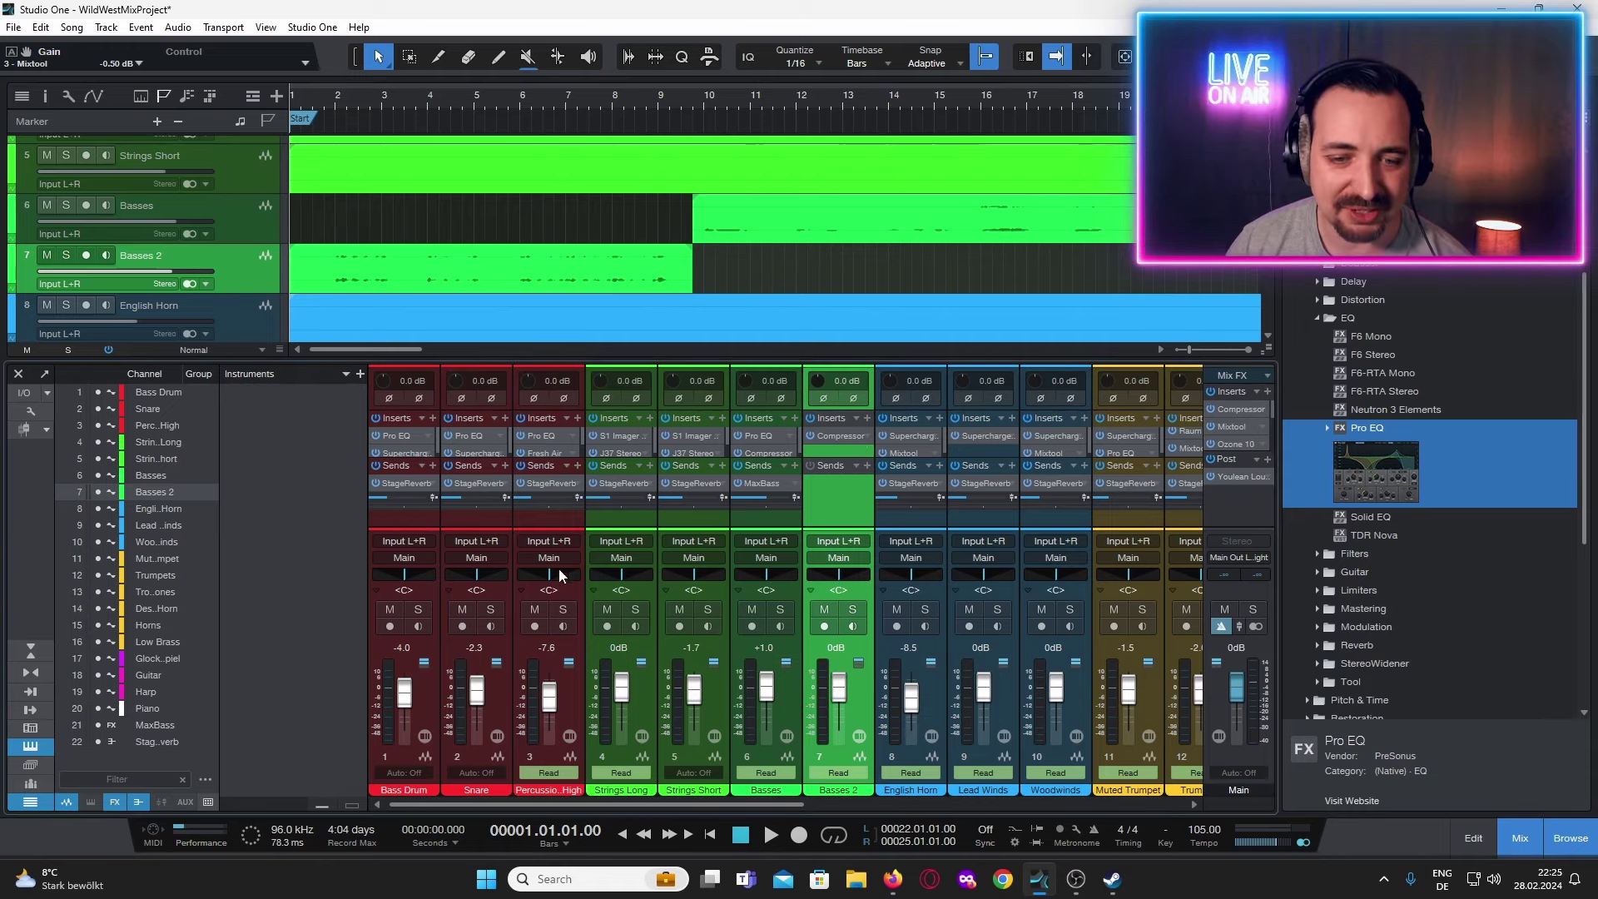
{"action": "left_click", "coordinate": [765, 434]}
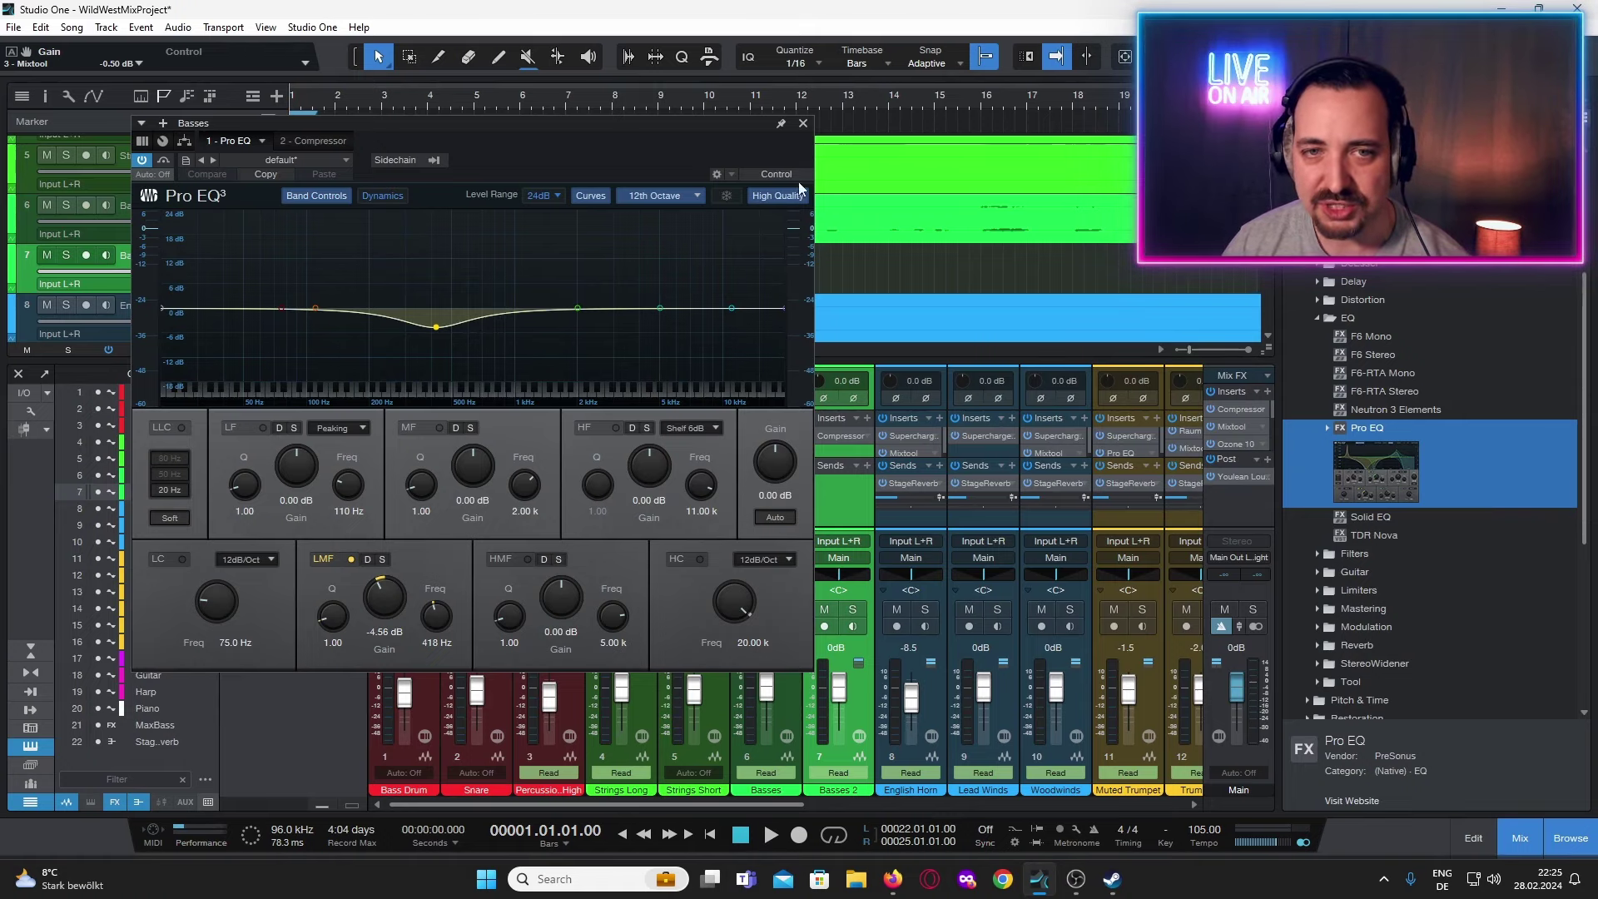
{"action": "left_click", "coordinate": [802, 123]}
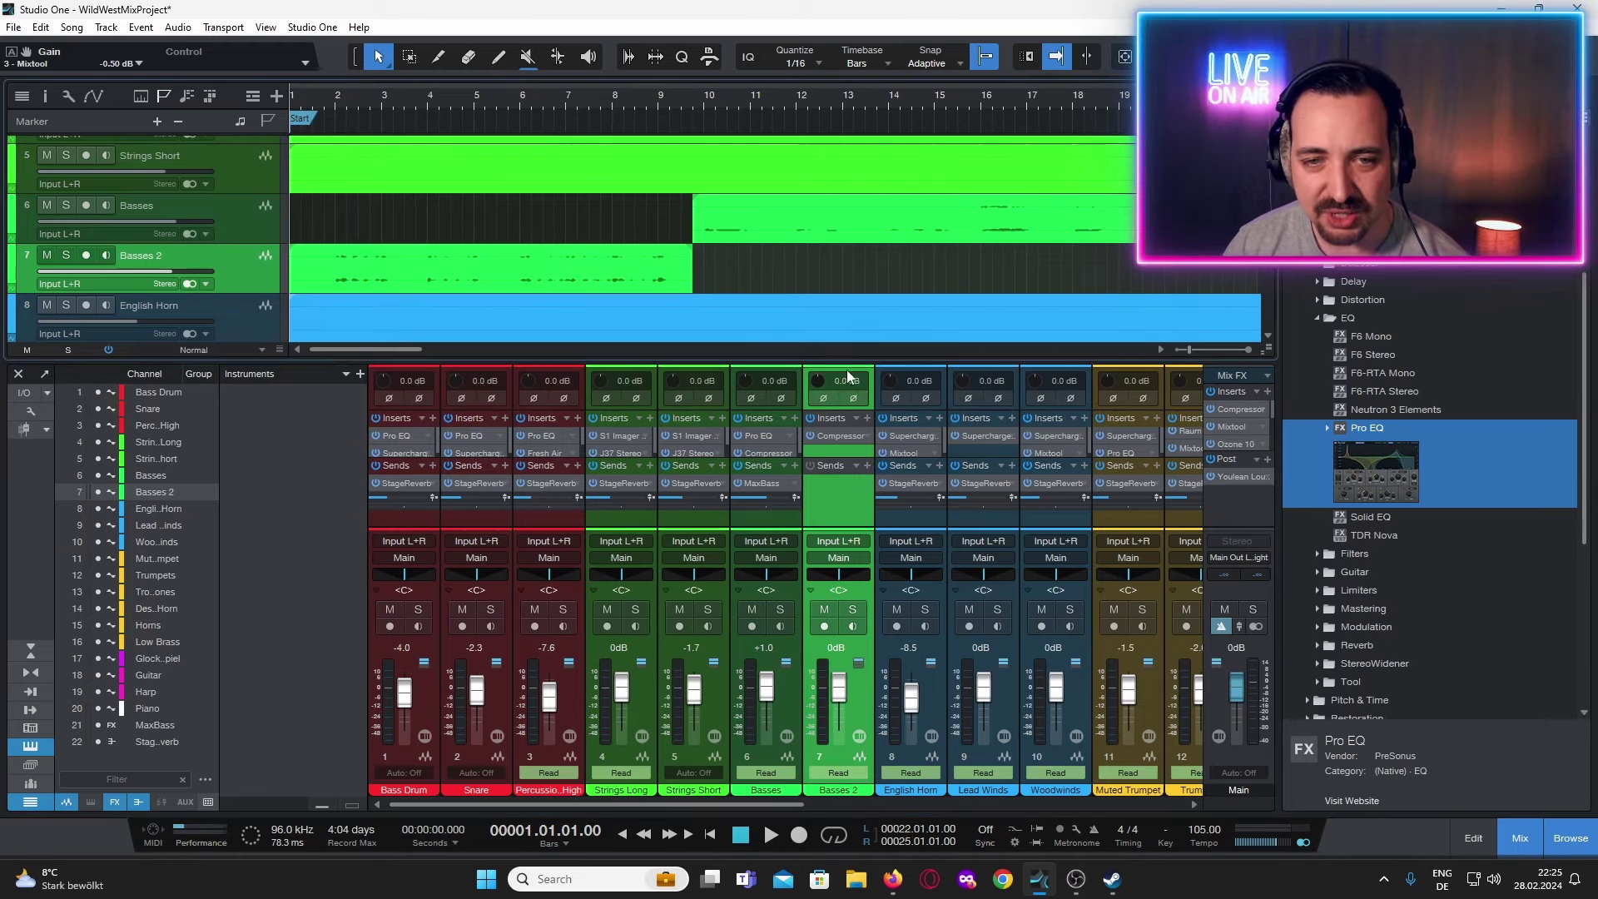
Enlarge the mixer to show the channels' full inserts and sends, and play the opening bars with the bass event on Basses 2.
{"action": "left_click_drag", "start_coordinate": [853, 361], "coordinate": [854, 239]}
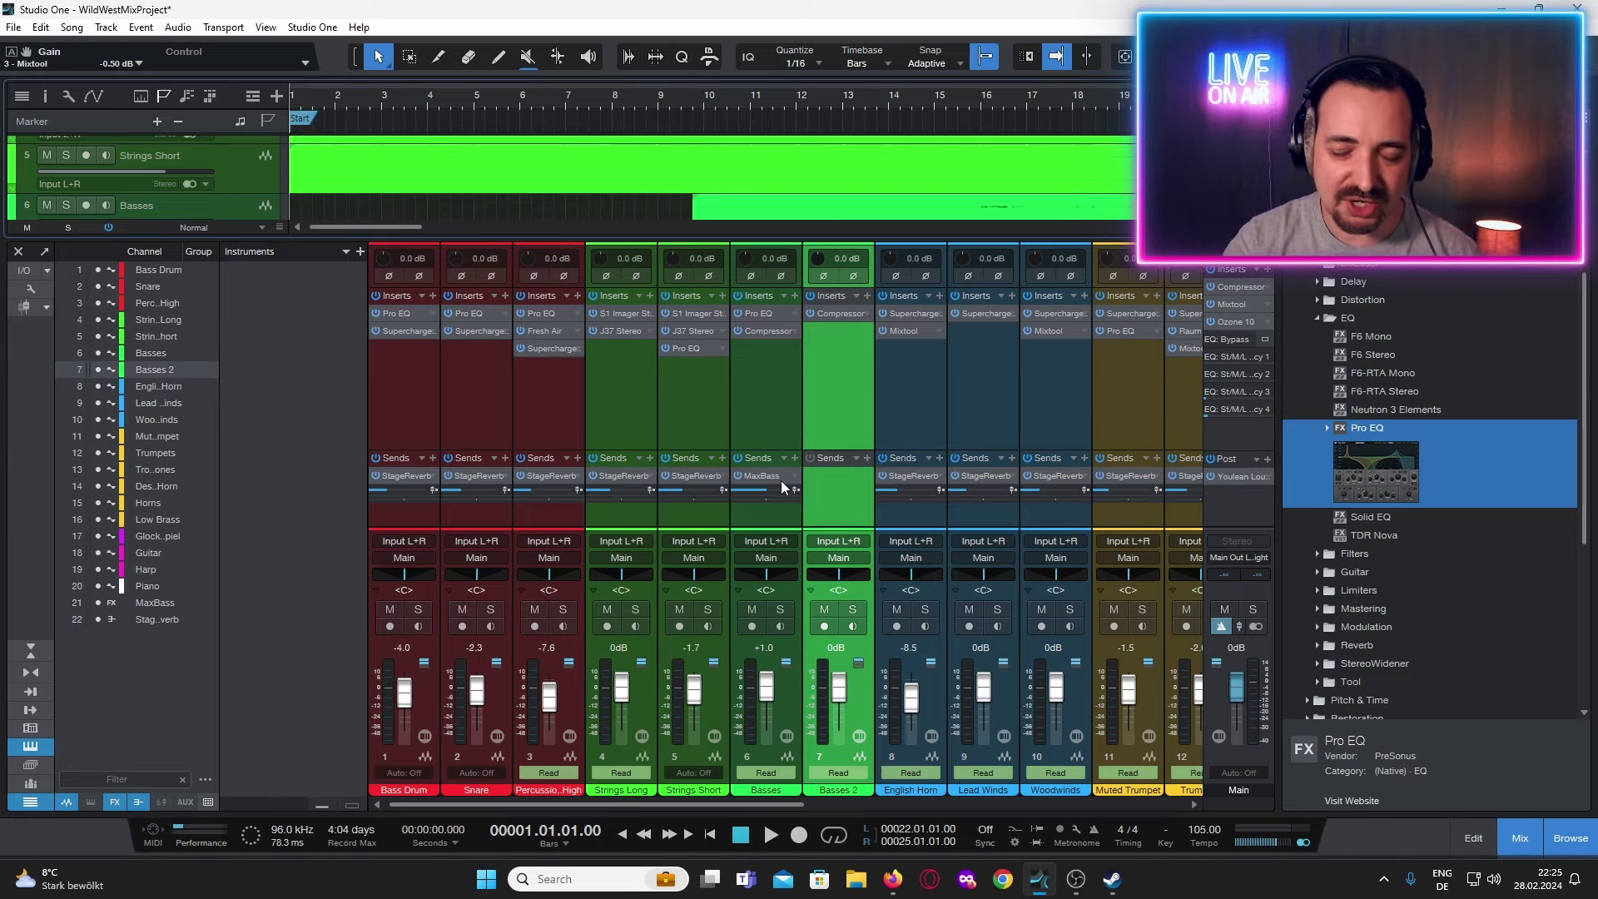
{"action": "left_click", "coordinate": [823, 374]}
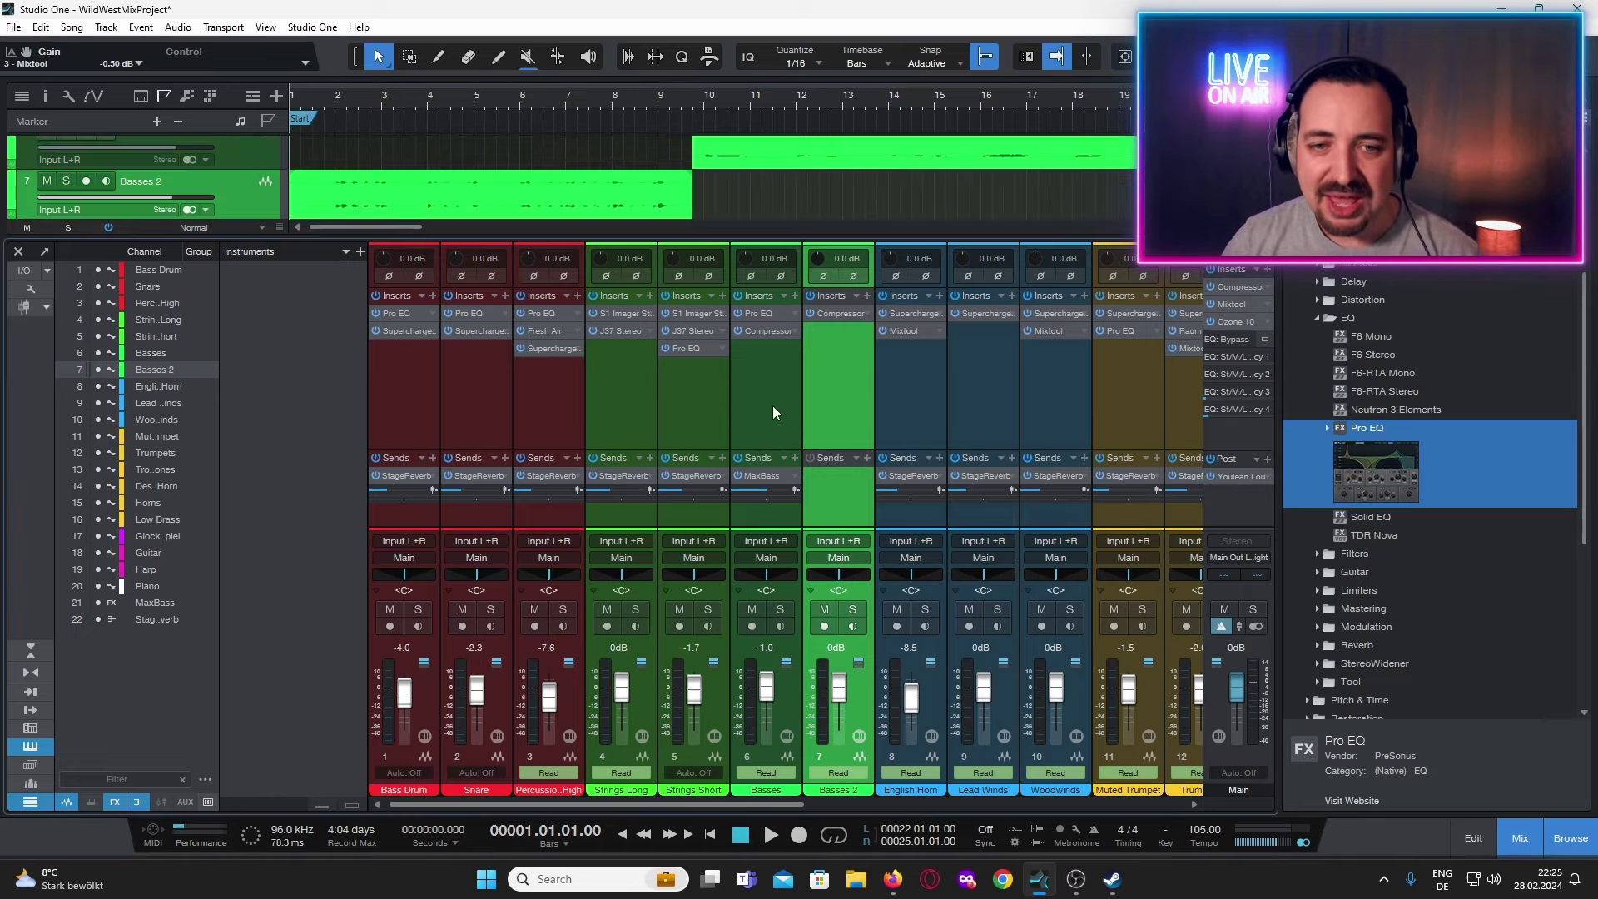
{"action": "left_click", "coordinate": [767, 836]}
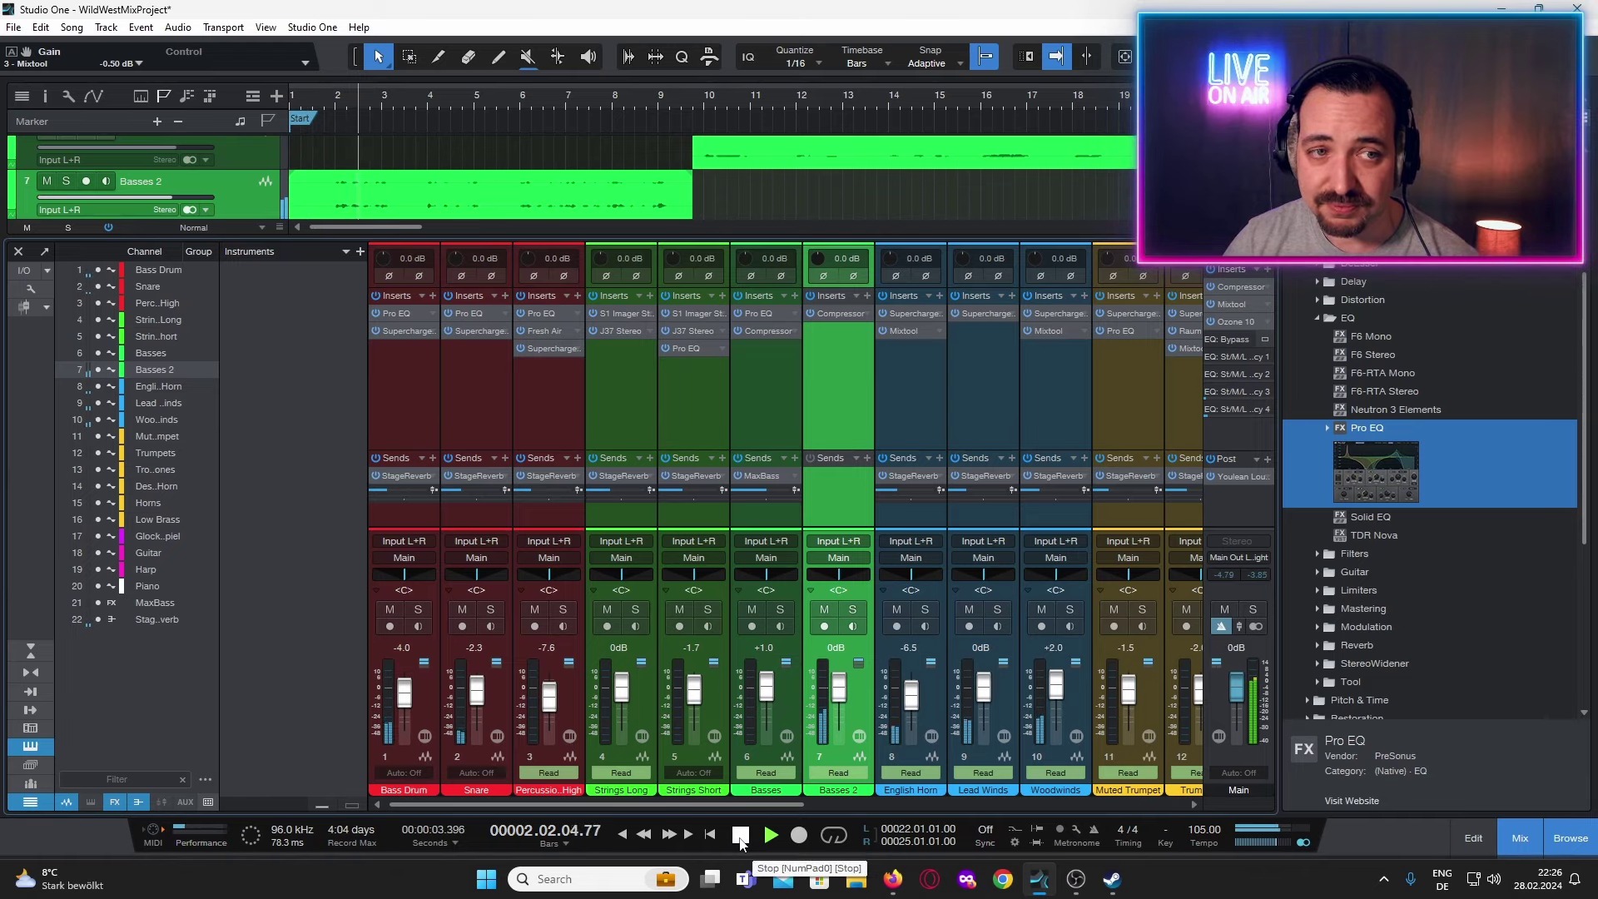
{"action": "left_click", "coordinate": [740, 837]}
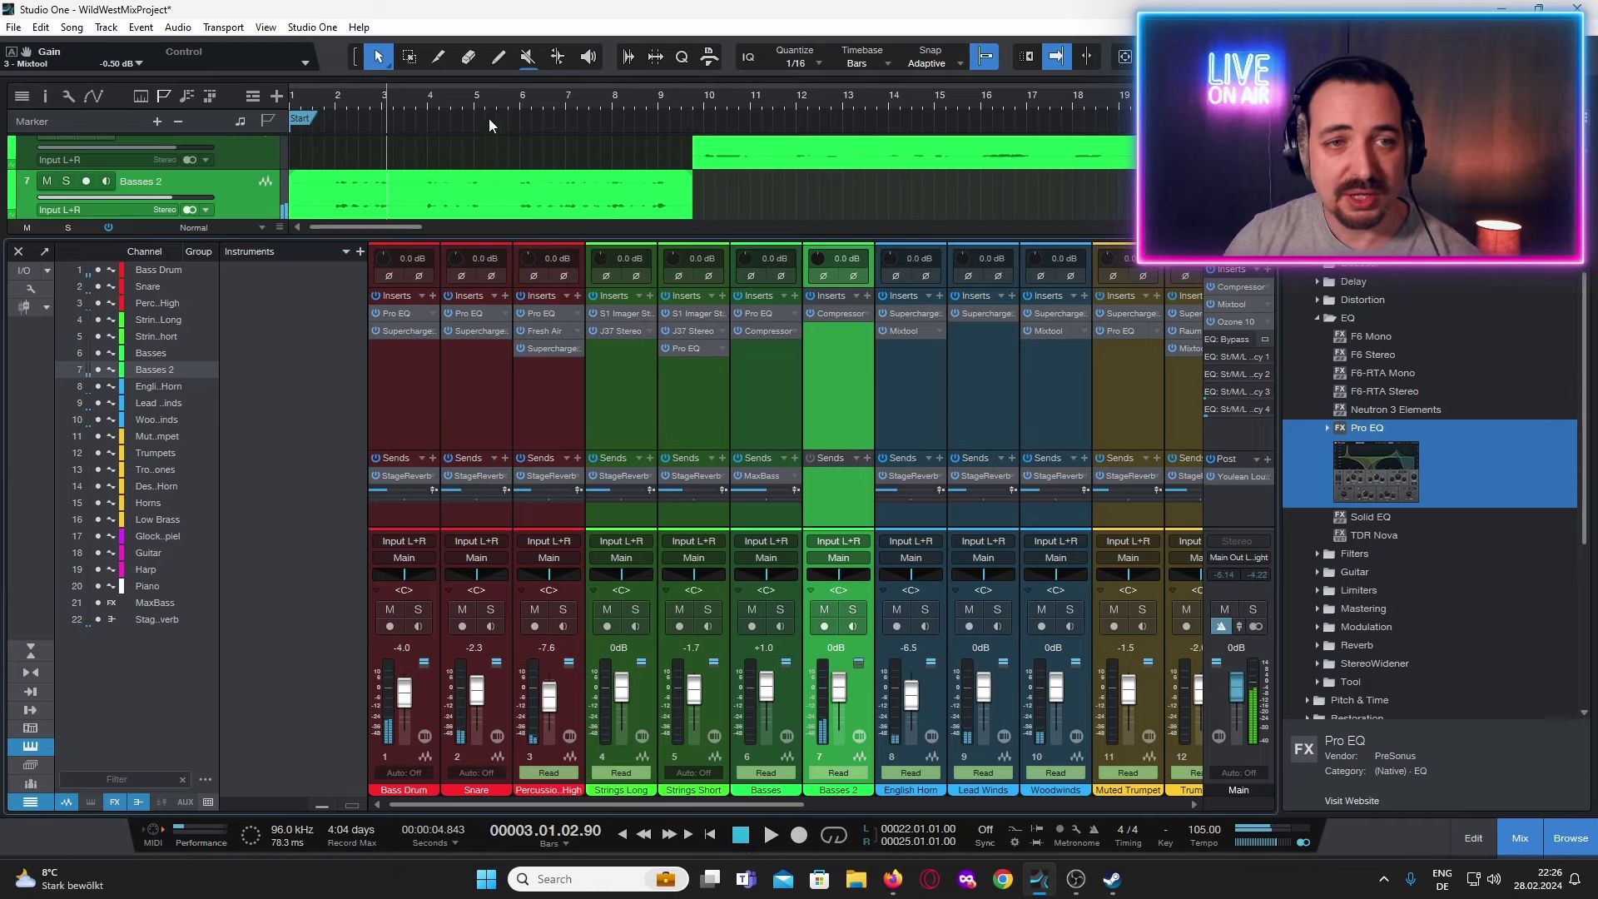
Try the opening bass event on the Basses track, audition it from bar 1, and put it back on Basses 2.
{"action": "left_click_drag", "start_coordinate": [499, 200], "coordinate": [501, 153]}
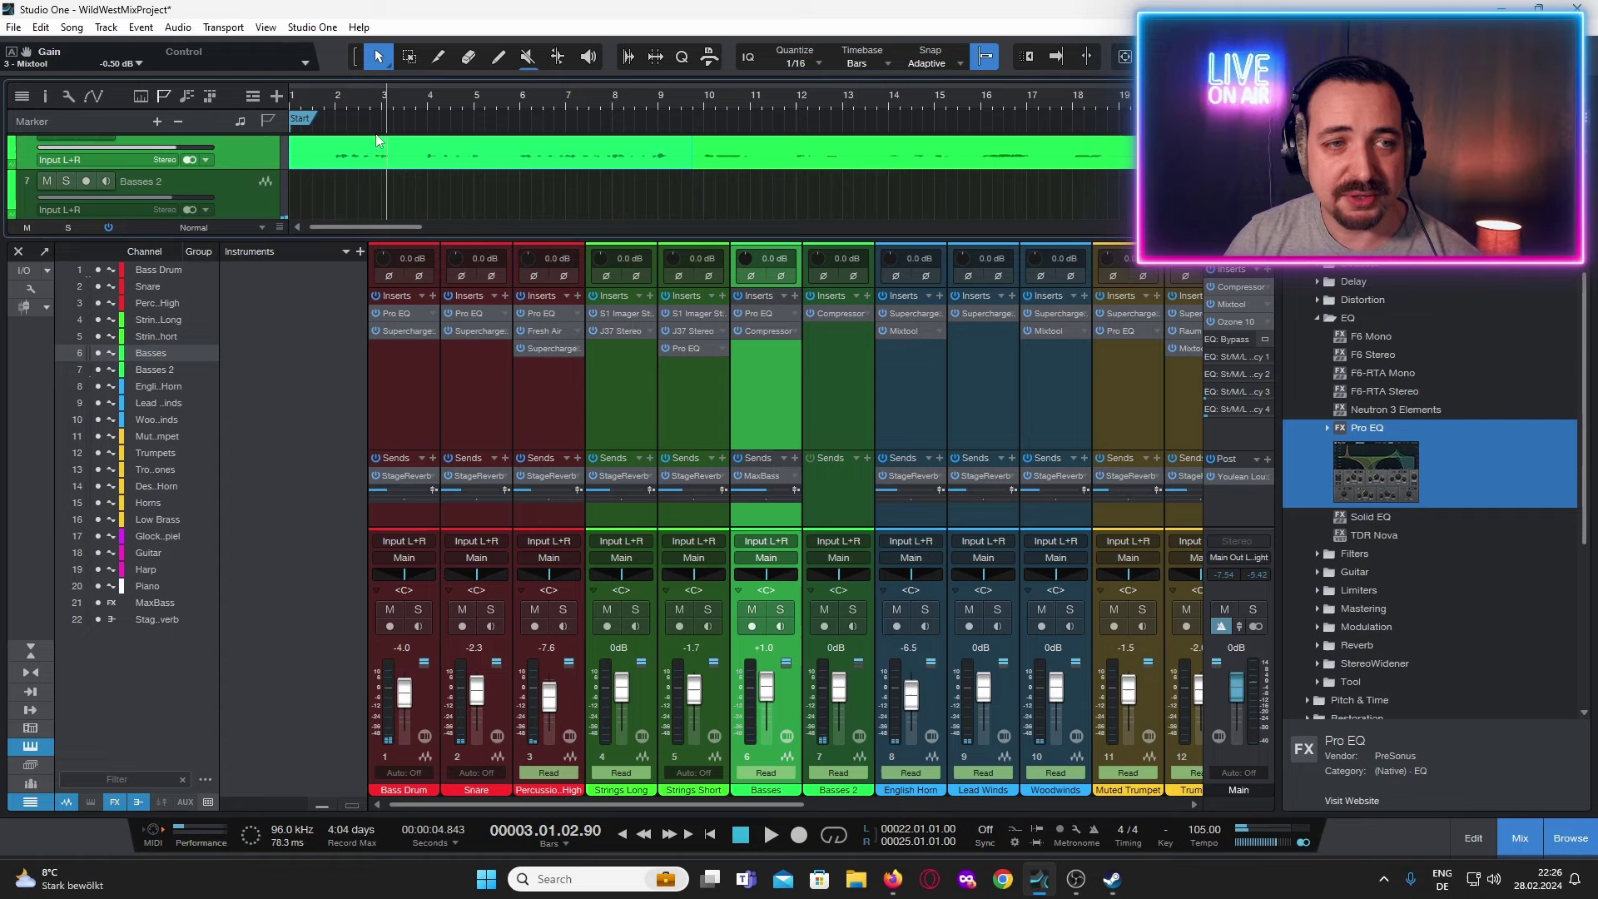
{"action": "left_click", "coordinate": [313, 100]}
{"action": "left_click", "coordinate": [771, 835]}
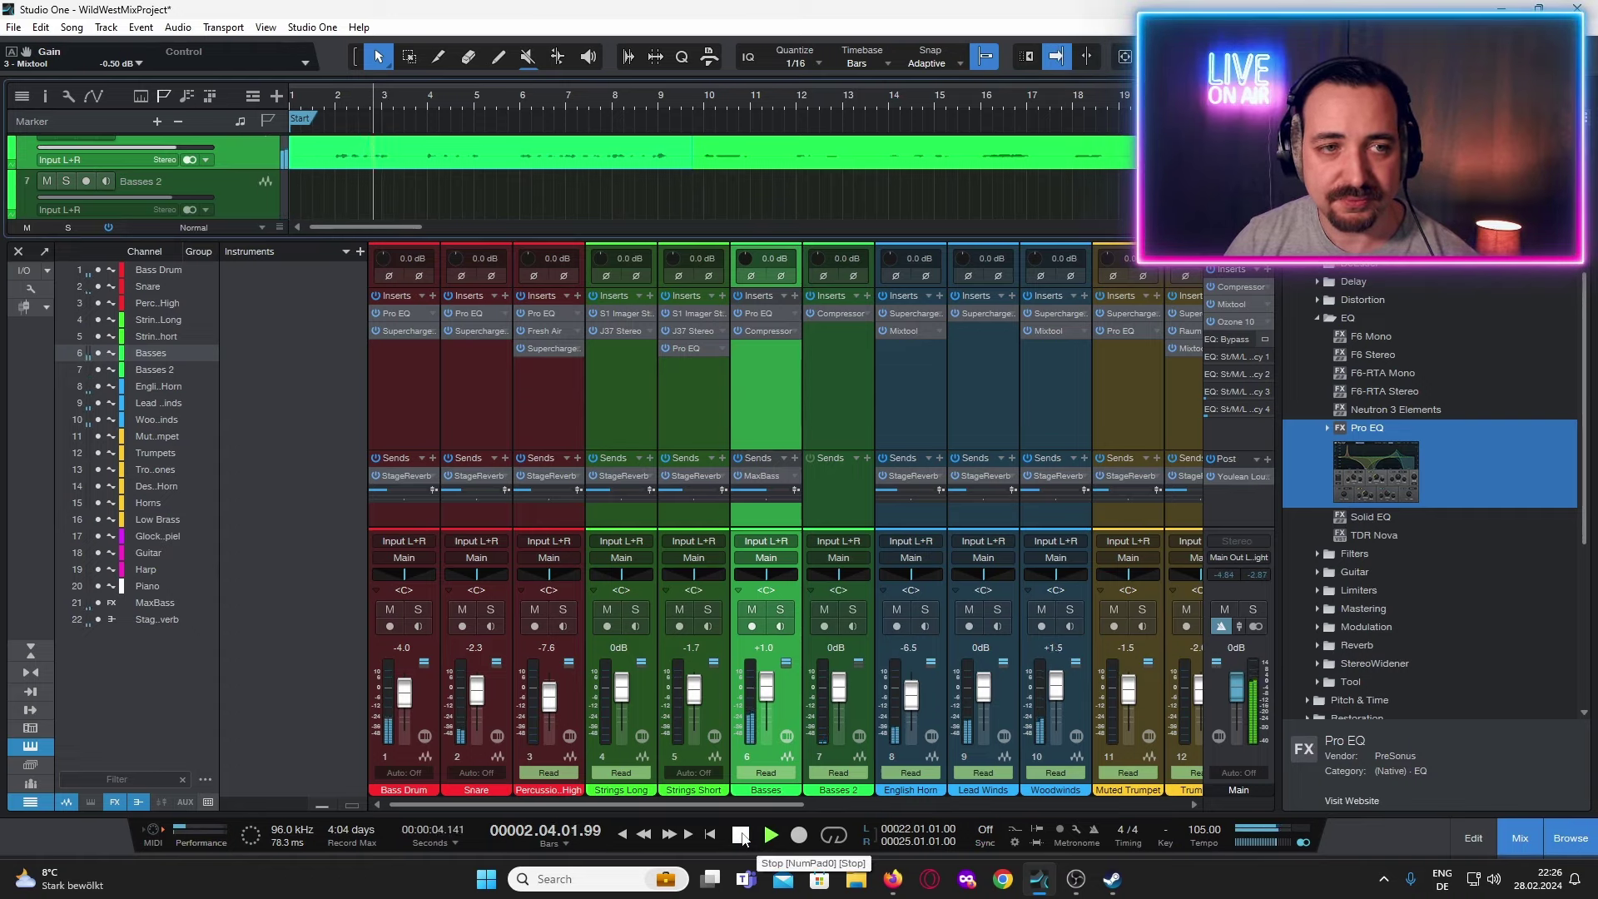
{"action": "left_click", "coordinate": [742, 836]}
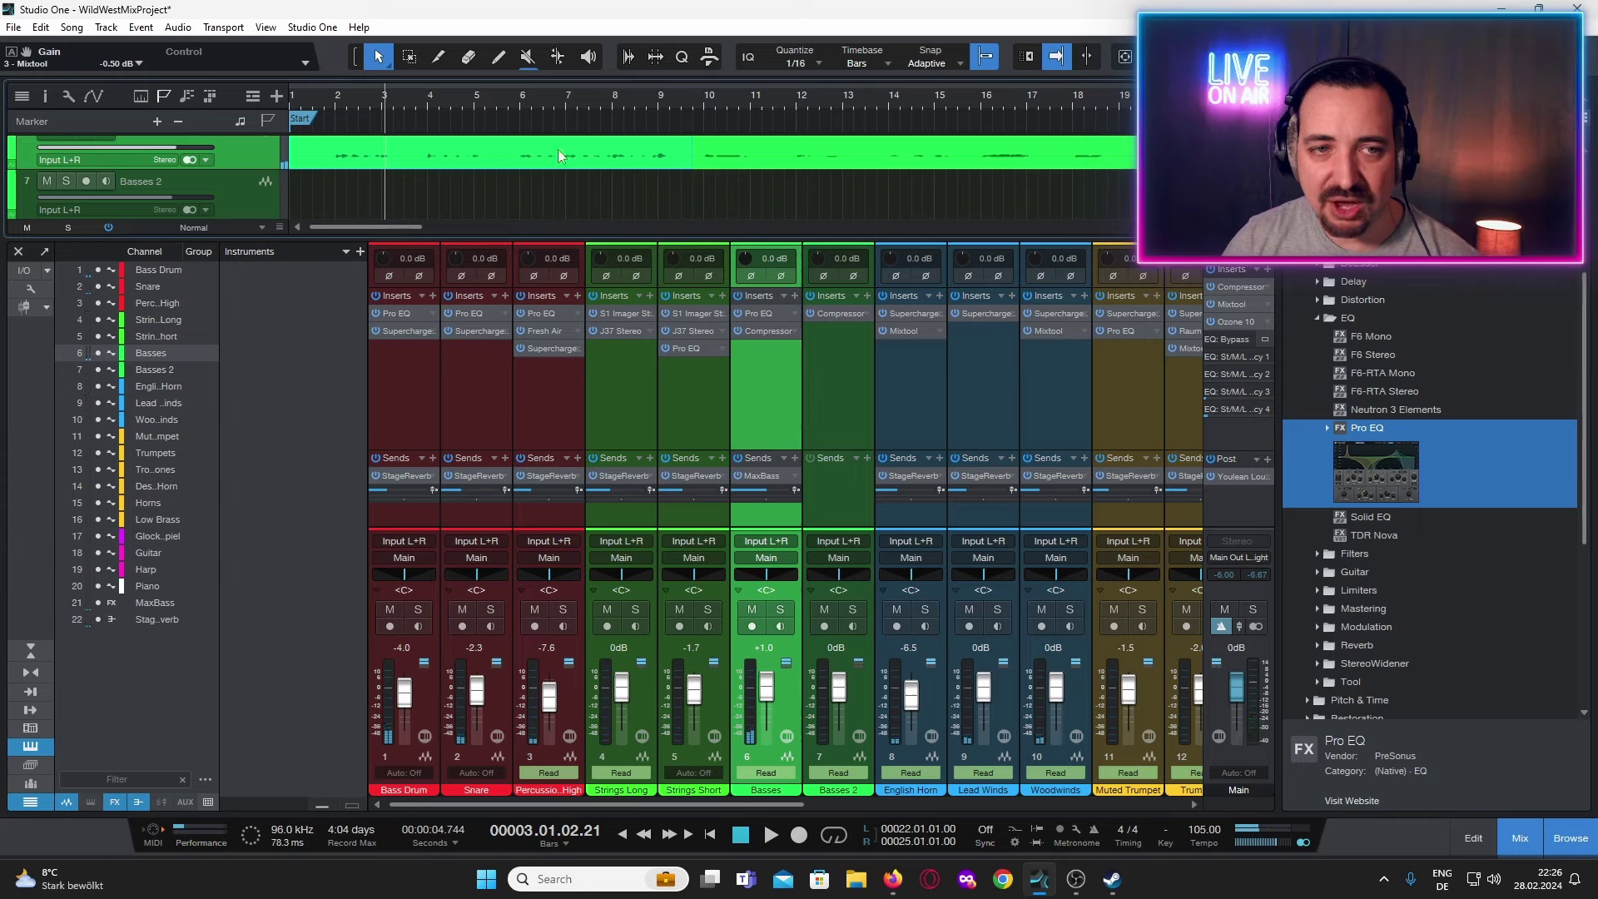
{"action": "left_click_drag", "start_coordinate": [558, 153], "coordinate": [557, 179]}
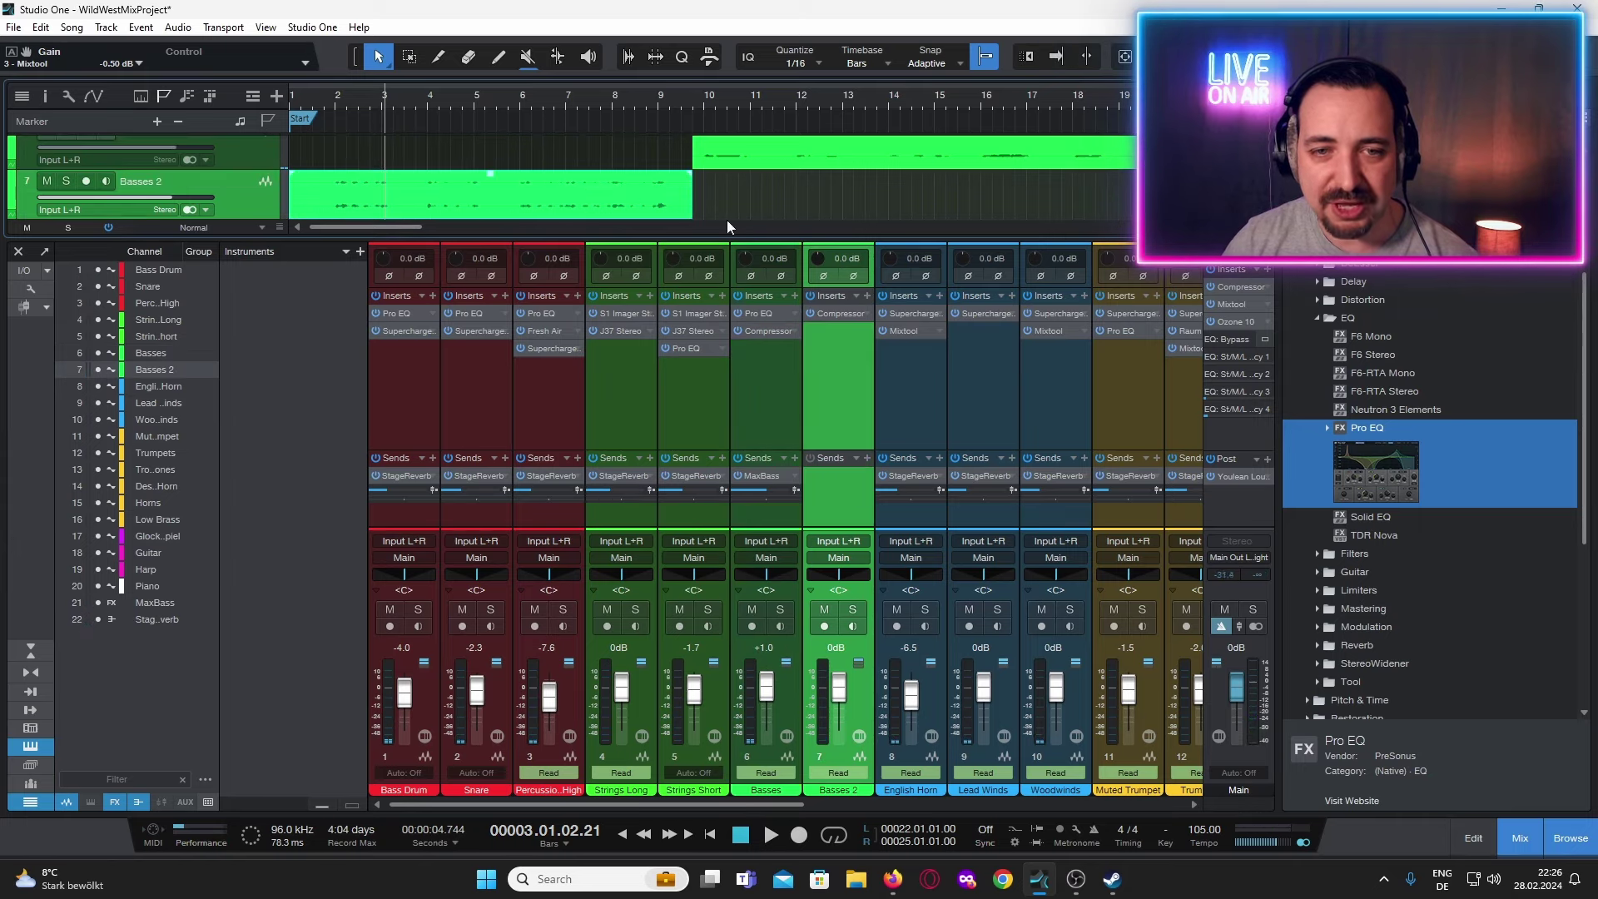
Fit all tracks in the arrangement overview with the playhead at the song start, and save the project.
{"action": "scroll", "coordinate": [570, 182], "scroll_direction": "up", "scroll_amount": 1}
{"action": "scroll", "coordinate": [574, 182], "scroll_direction": "down", "scroll_amount": 2}
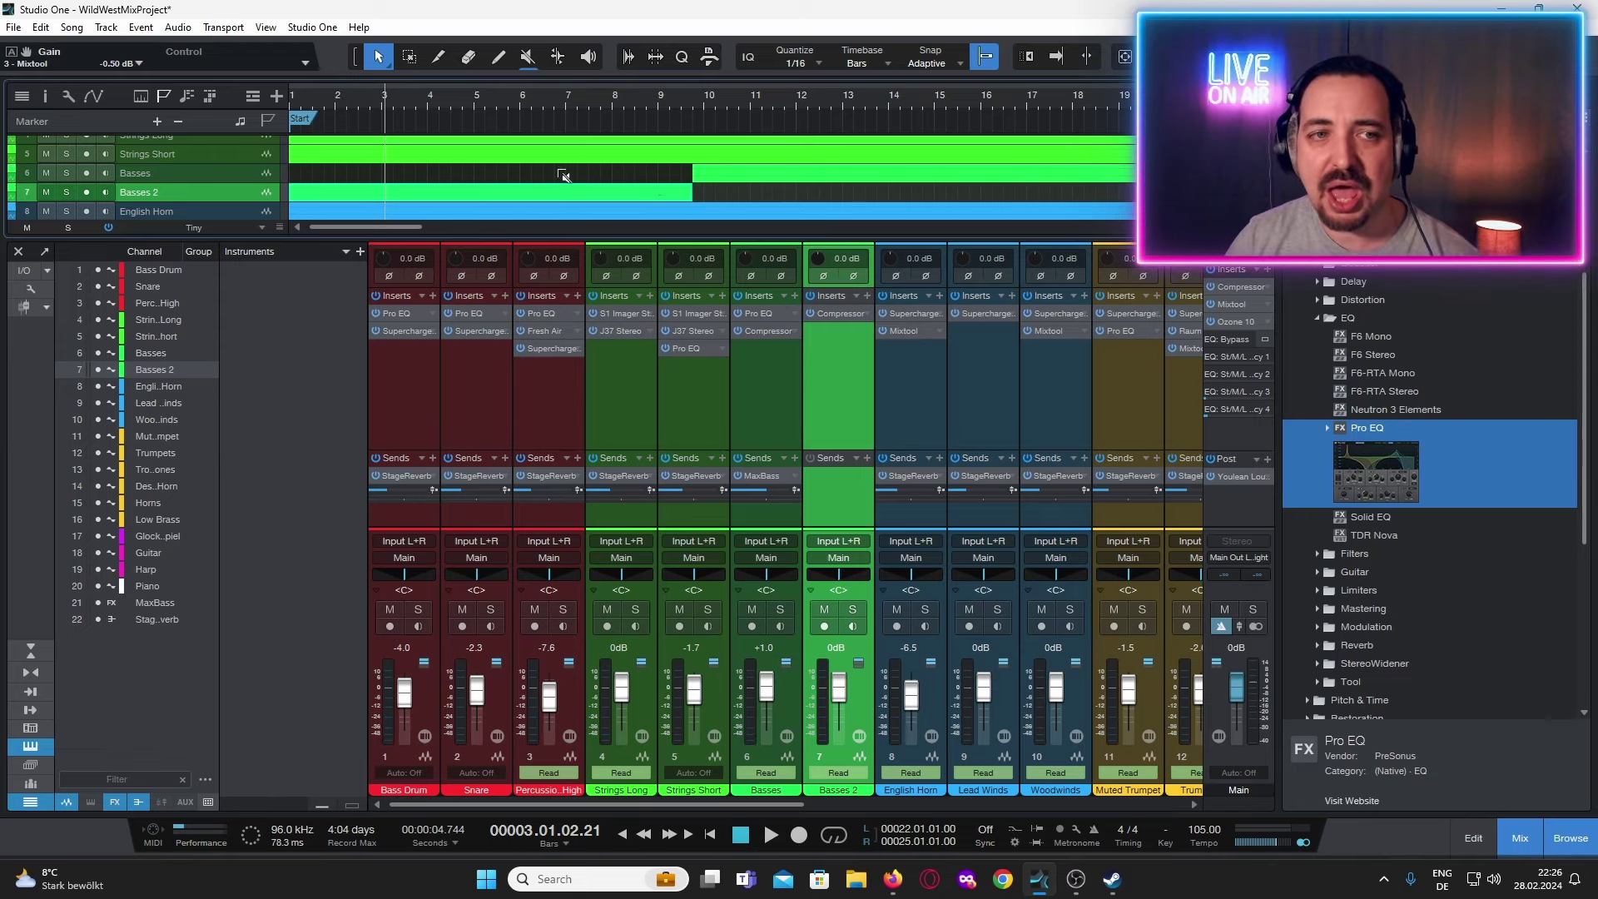
{"action": "scroll", "coordinate": [560, 170], "scroll_direction": "up", "scroll_amount": 1}
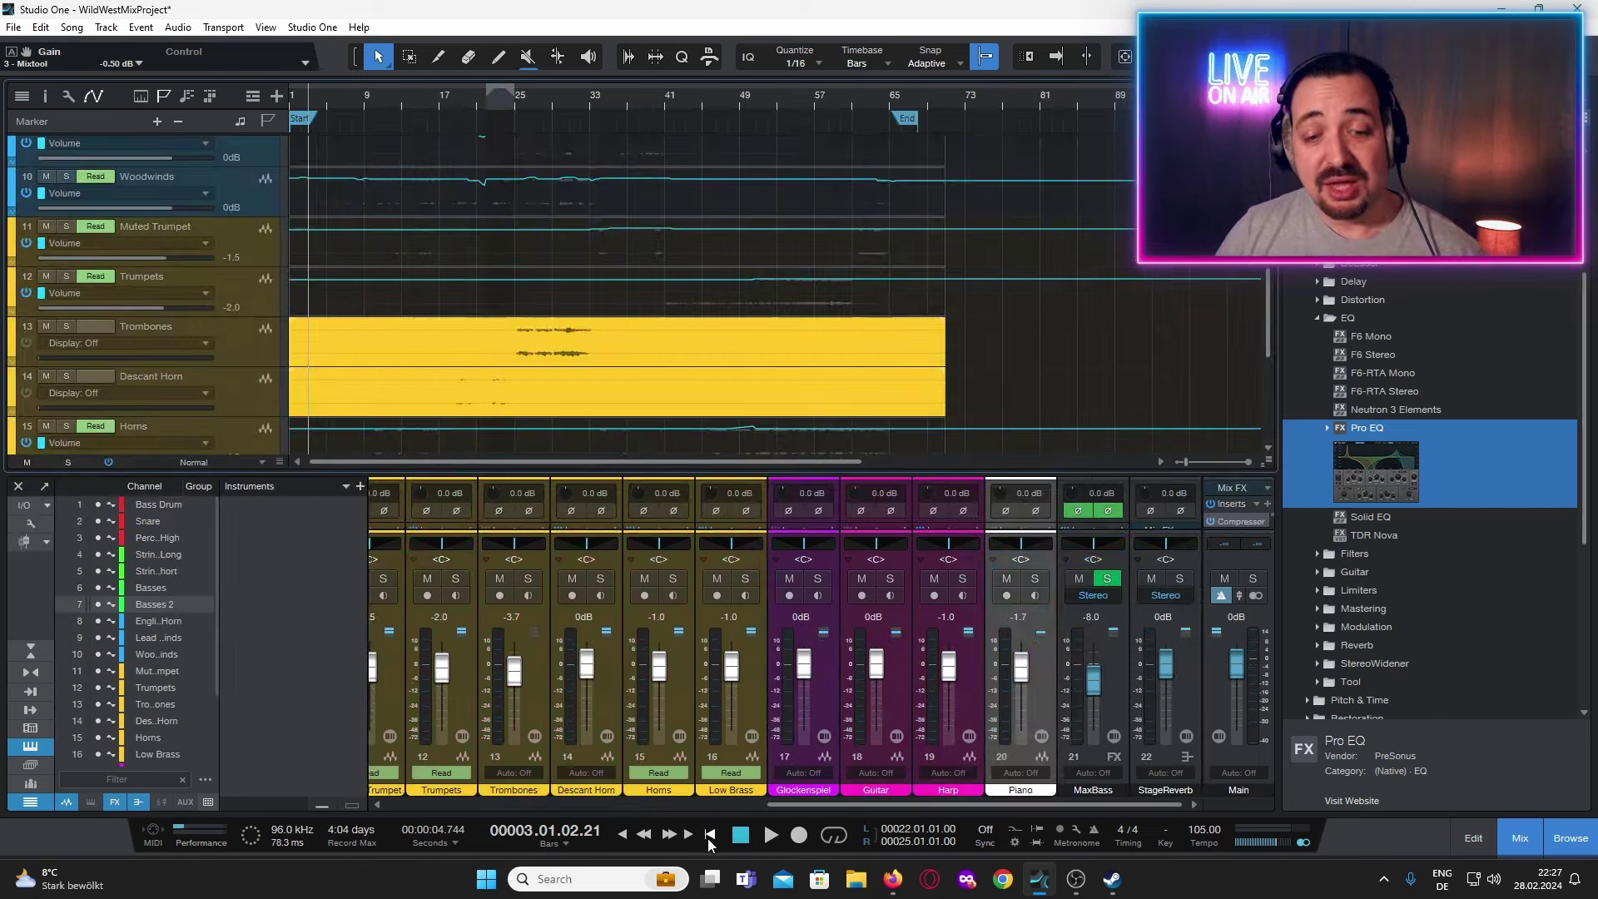
{"action": "scroll", "coordinate": [590, 200], "scroll_direction": "down", "scroll_amount": 3}
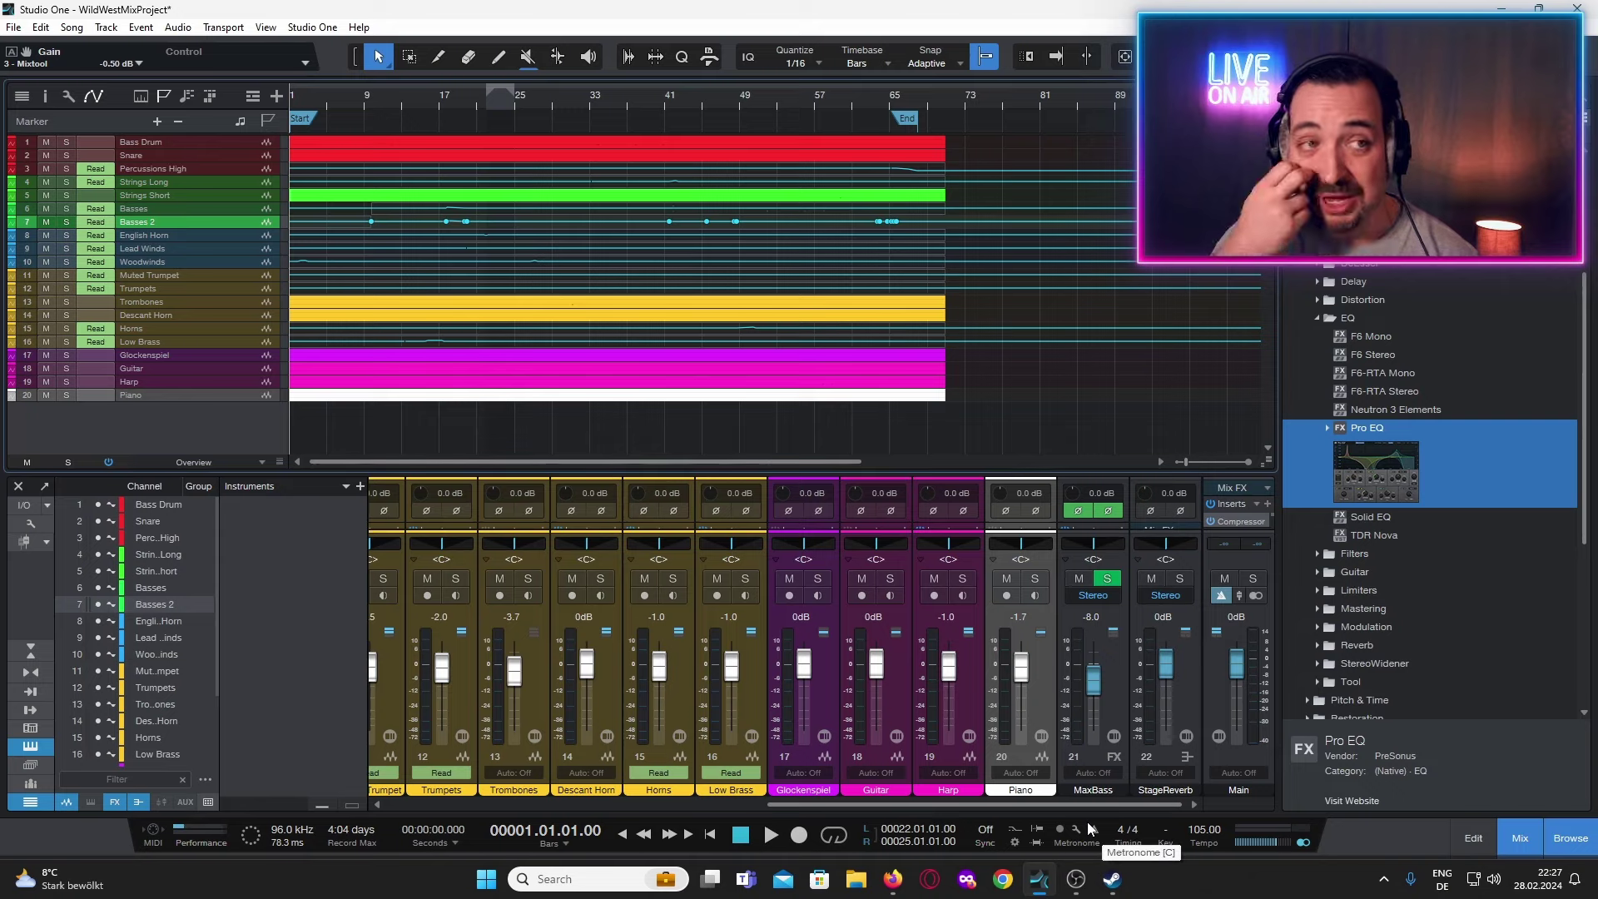
{"action": "key", "text": "ctrl+s"}
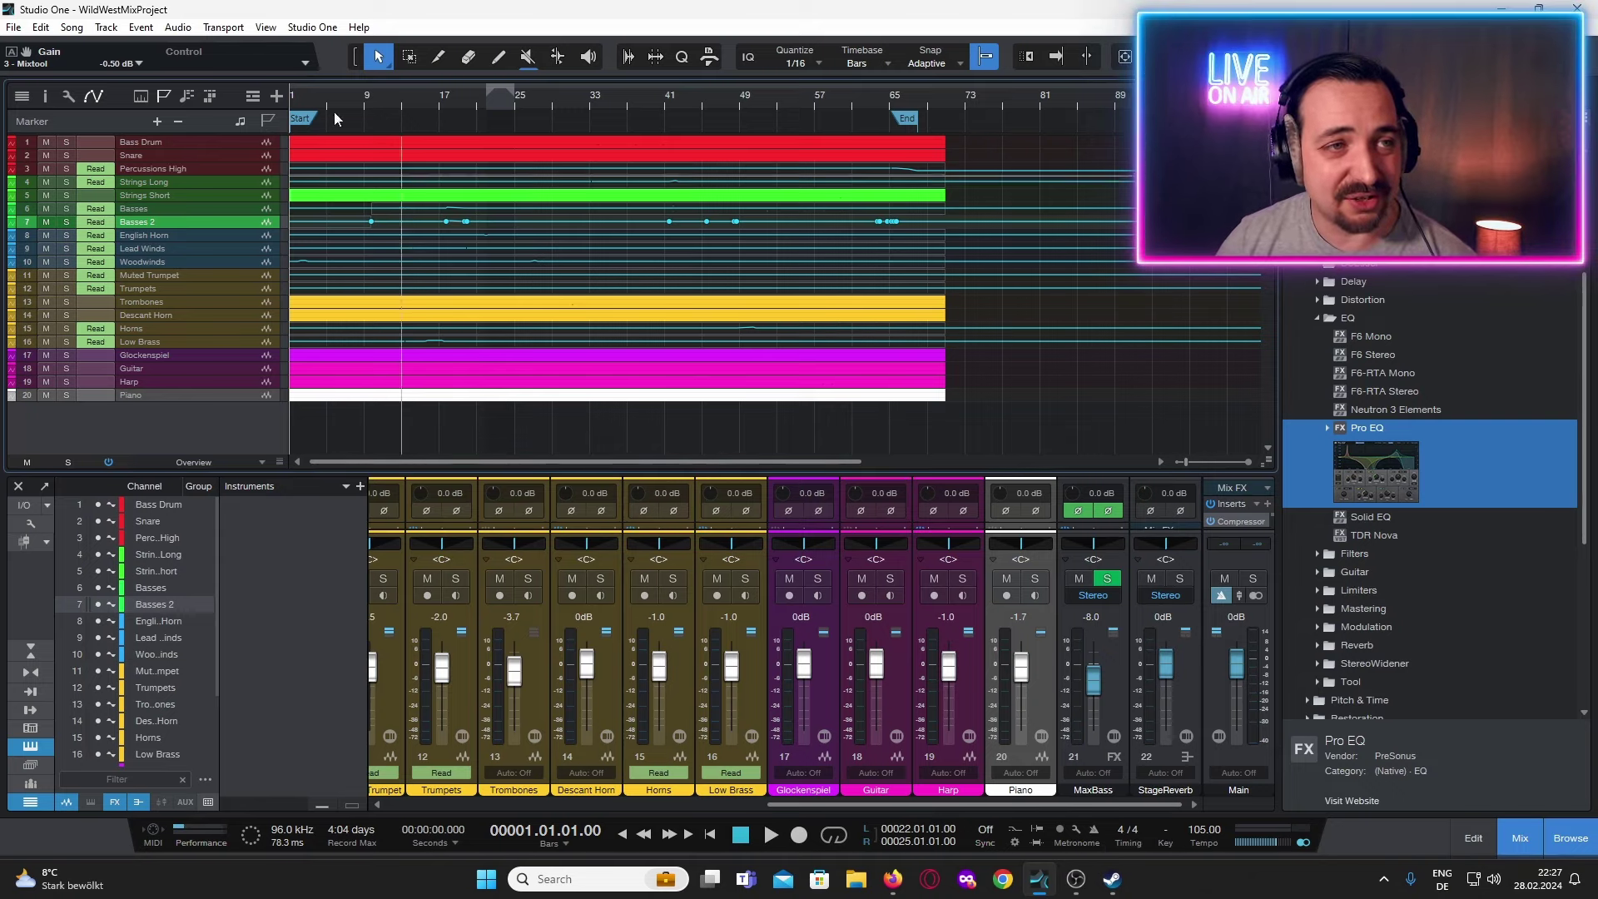
Play the finished mix from bar 1 through to the end and stop playback.
{"action": "left_click", "coordinate": [77, 28]}
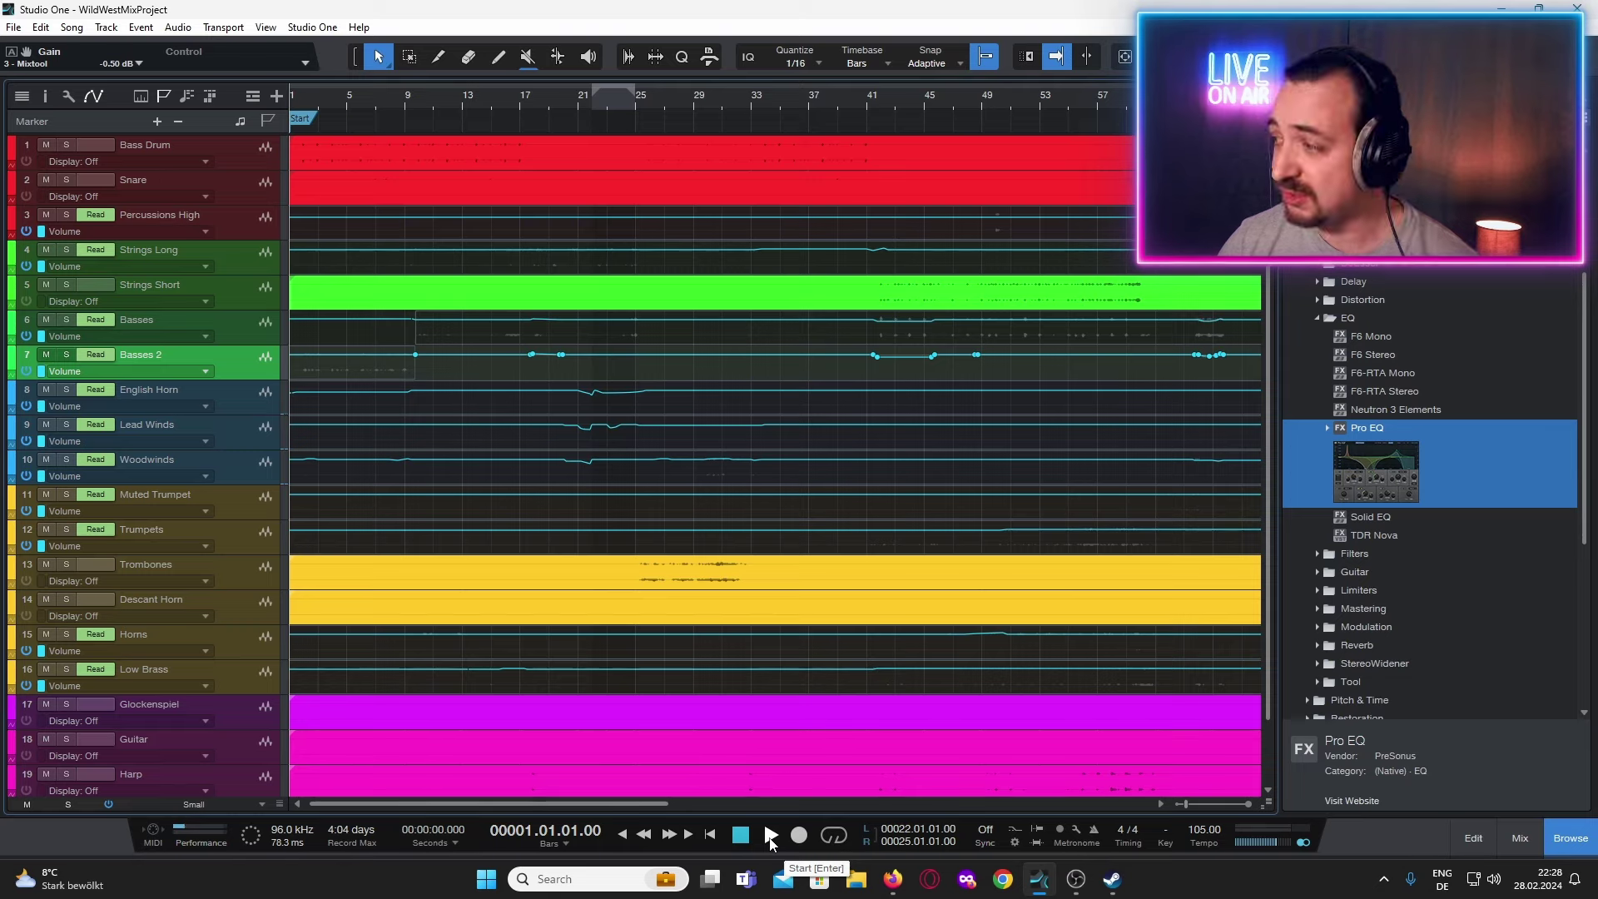
{"action": "left_click", "coordinate": [769, 836]}
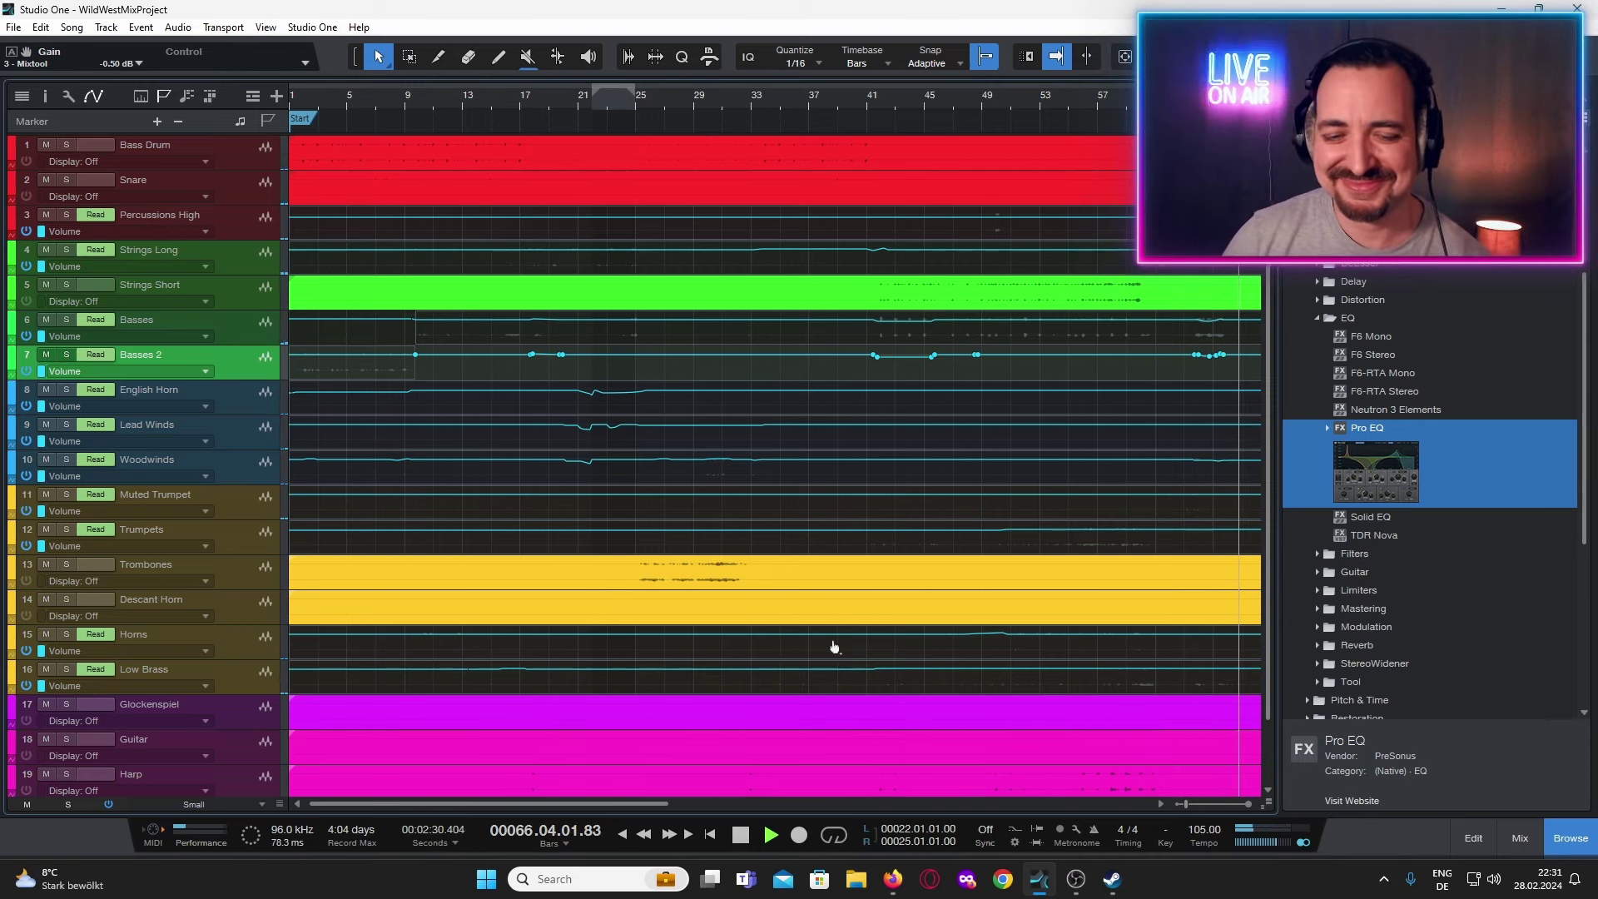
{"action": "left_click", "coordinate": [739, 834]}
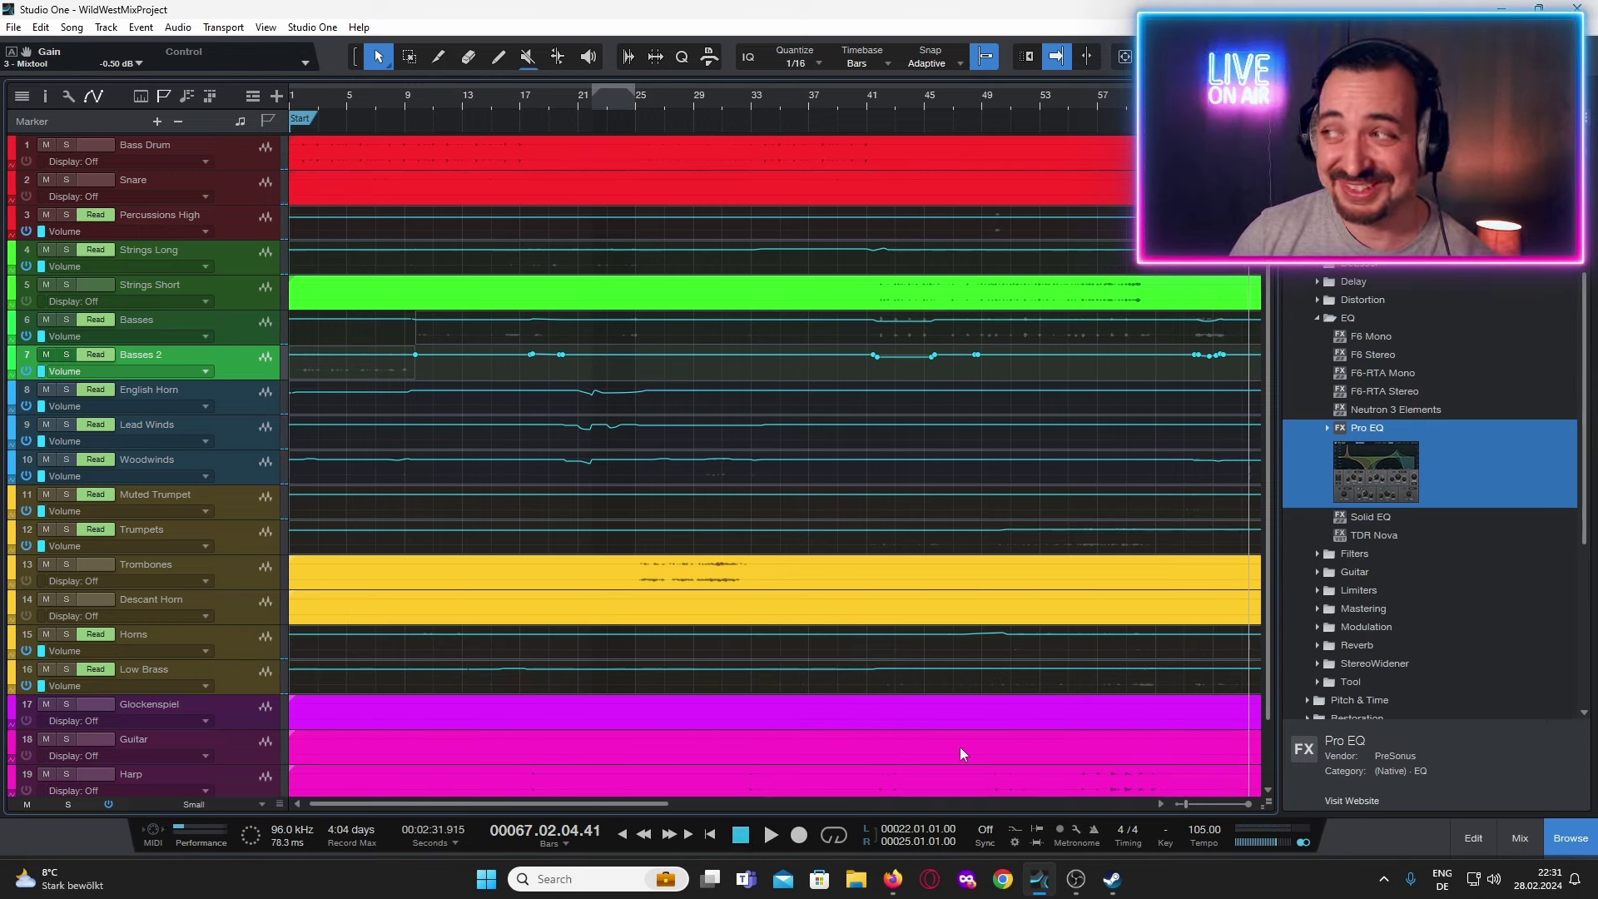